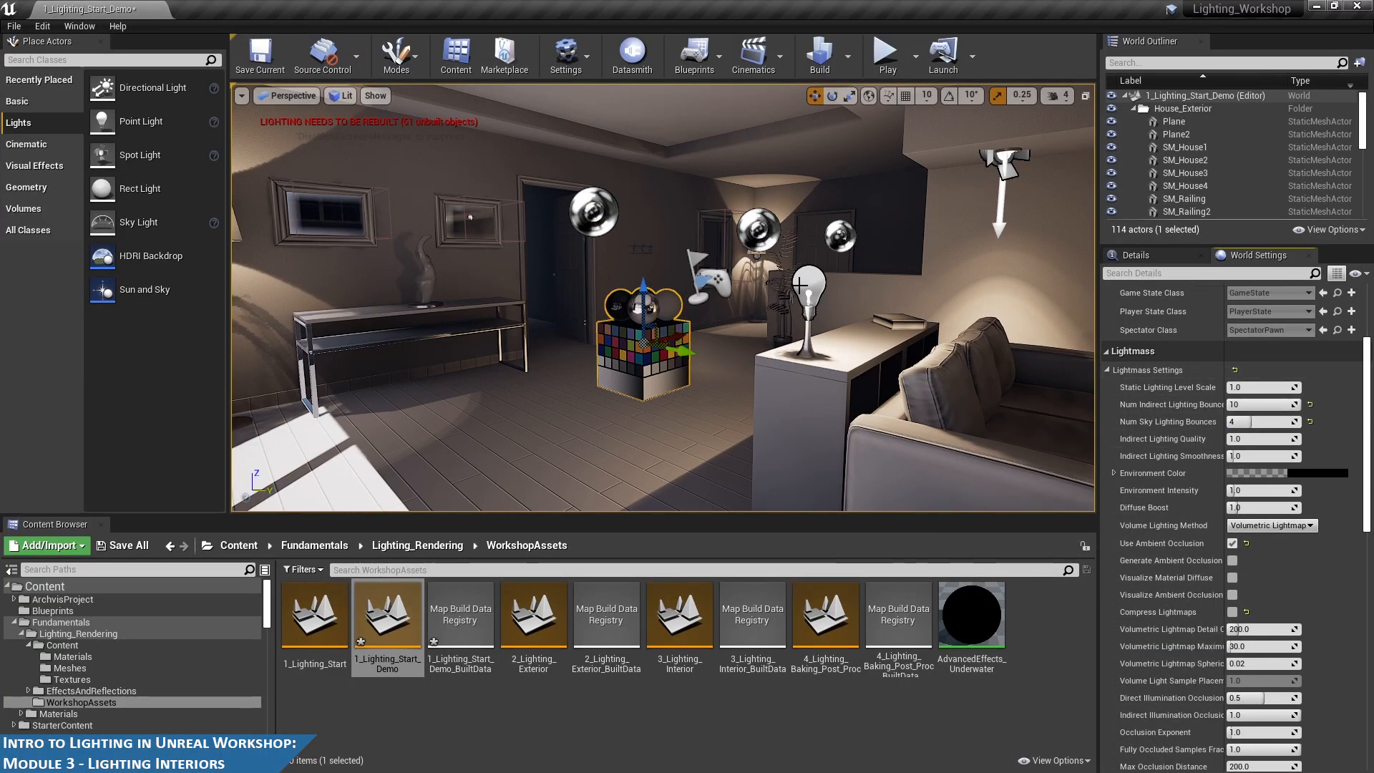
pyautogui.click(1260, 404)
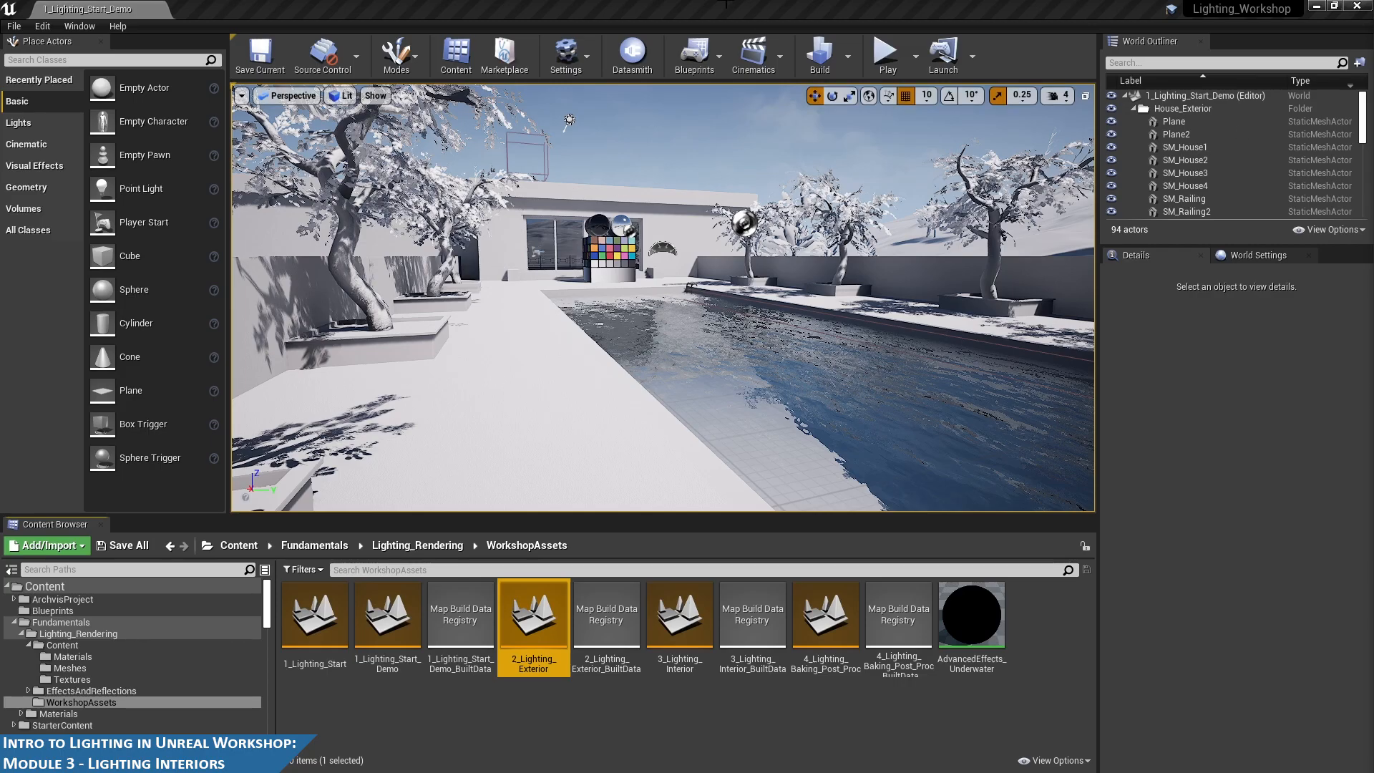
# - Go inside the dark living room, list the placeable light actors and switch the viewport to Unlit shading
pyautogui.press('w')
pyautogui.moveTo(687, 286); pyautogui.dragTo(751, 299, button='right')
pyautogui.press('s')
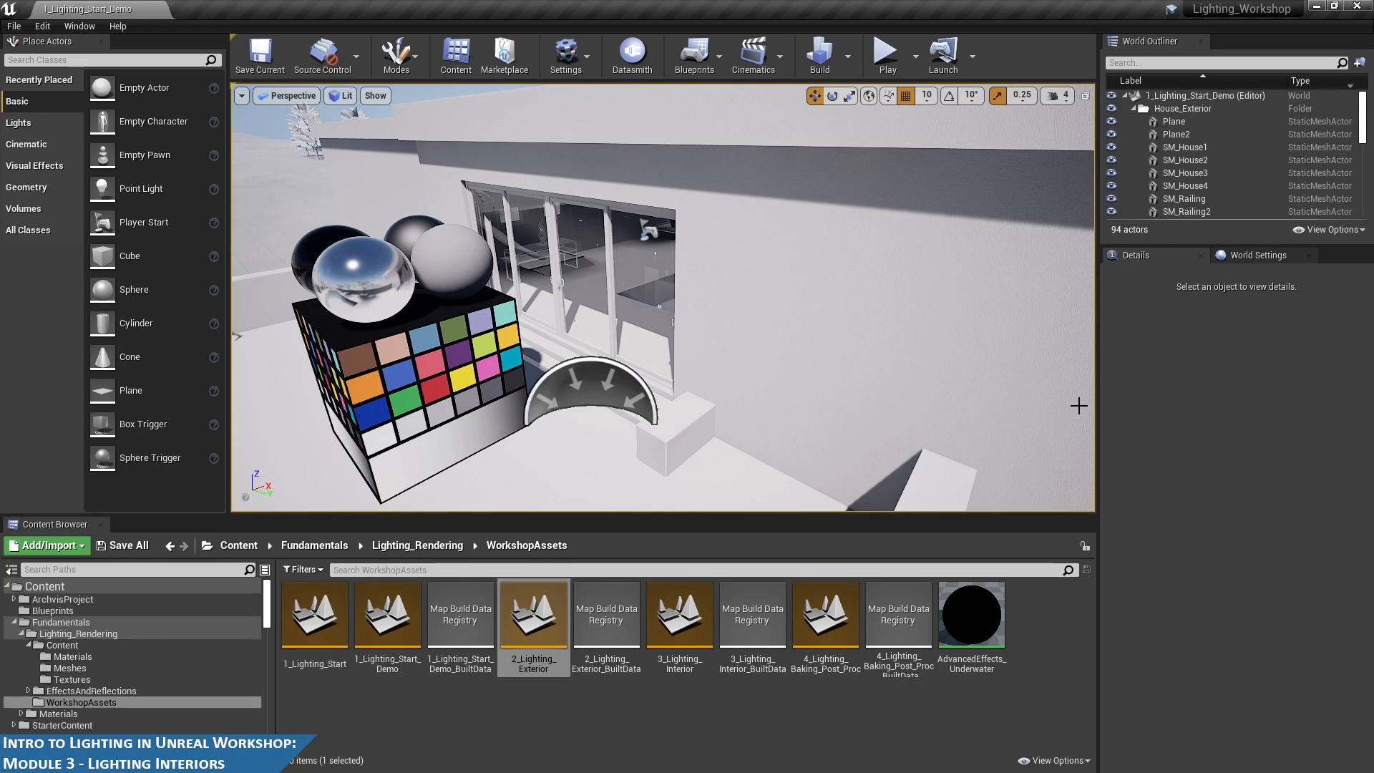
pyautogui.moveTo(1079, 406); pyautogui.dragTo(1032, 421, button='right')
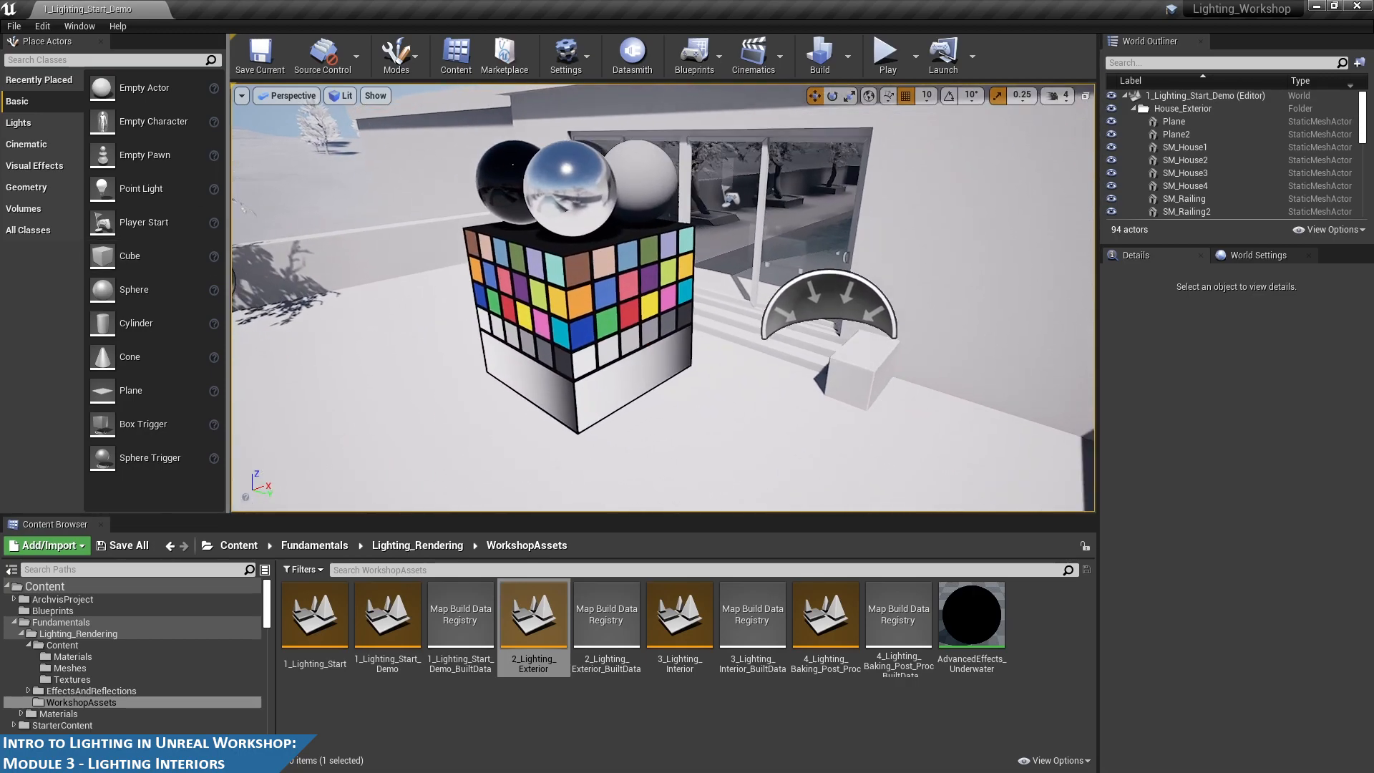
pyautogui.moveTo(799, 208); pyautogui.dragTo(753, 284, button='right')
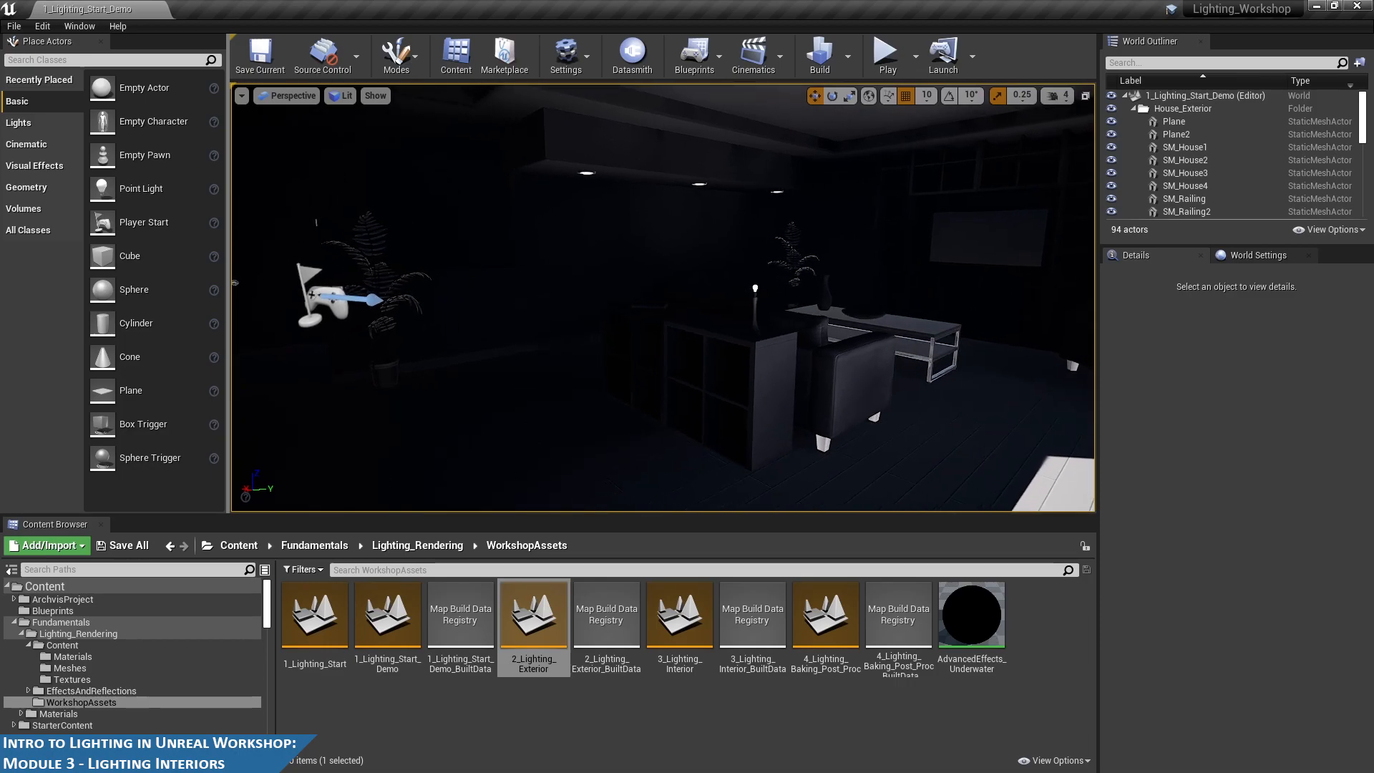
pyautogui.click(22, 123)
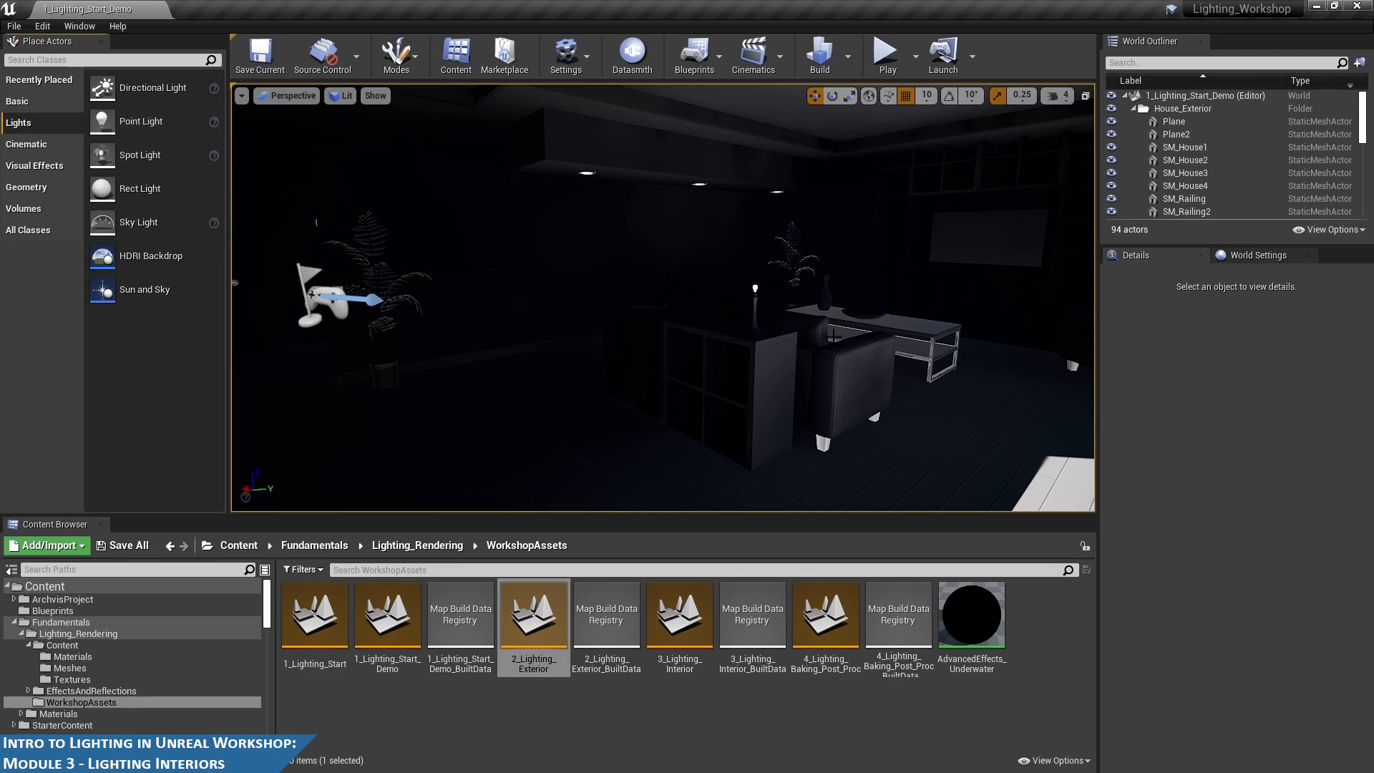
pyautogui.click(355, 100)
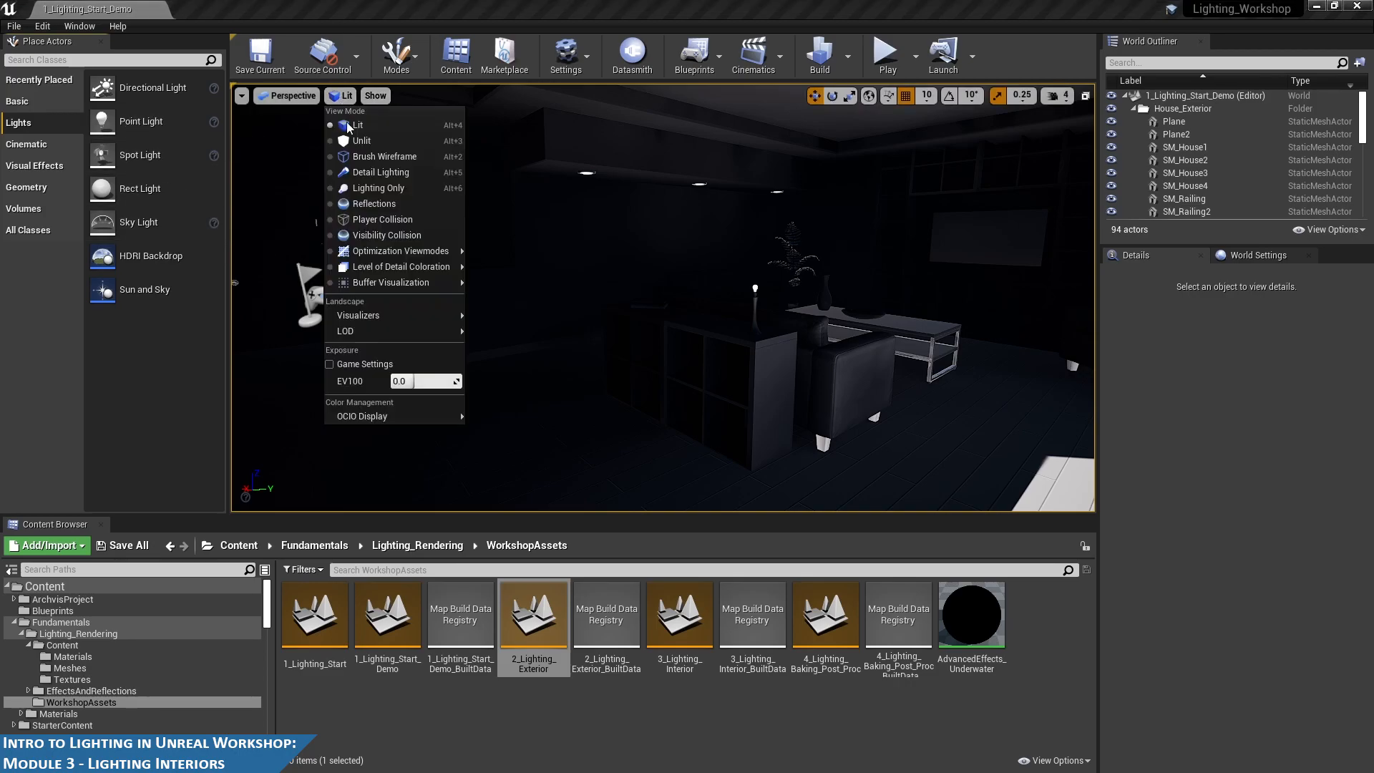
pyautogui.click(351, 141)
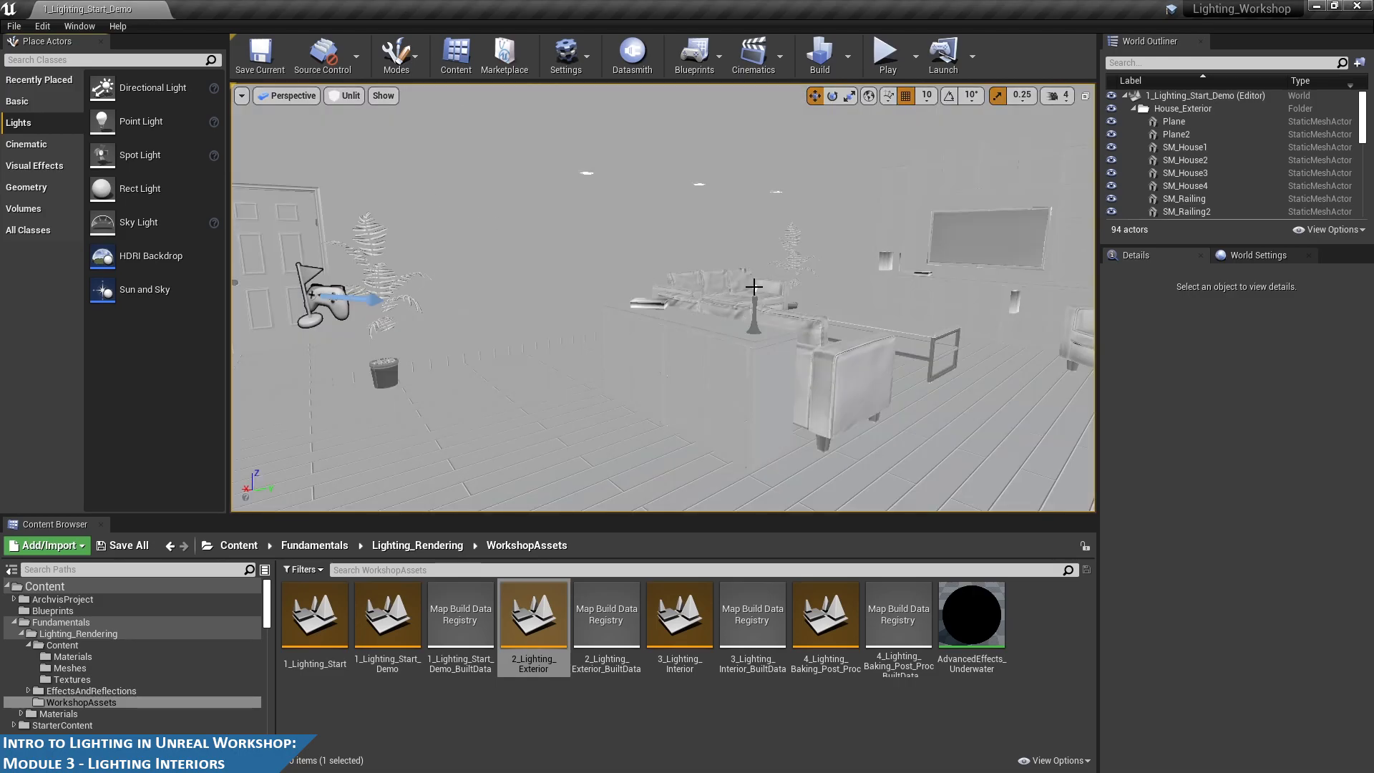
# - Examine the living room's light fixtures from several angles: the desk lamp, the round ceiling lights and the floor lamp
pyautogui.click(754, 286)
pyautogui.press('f')
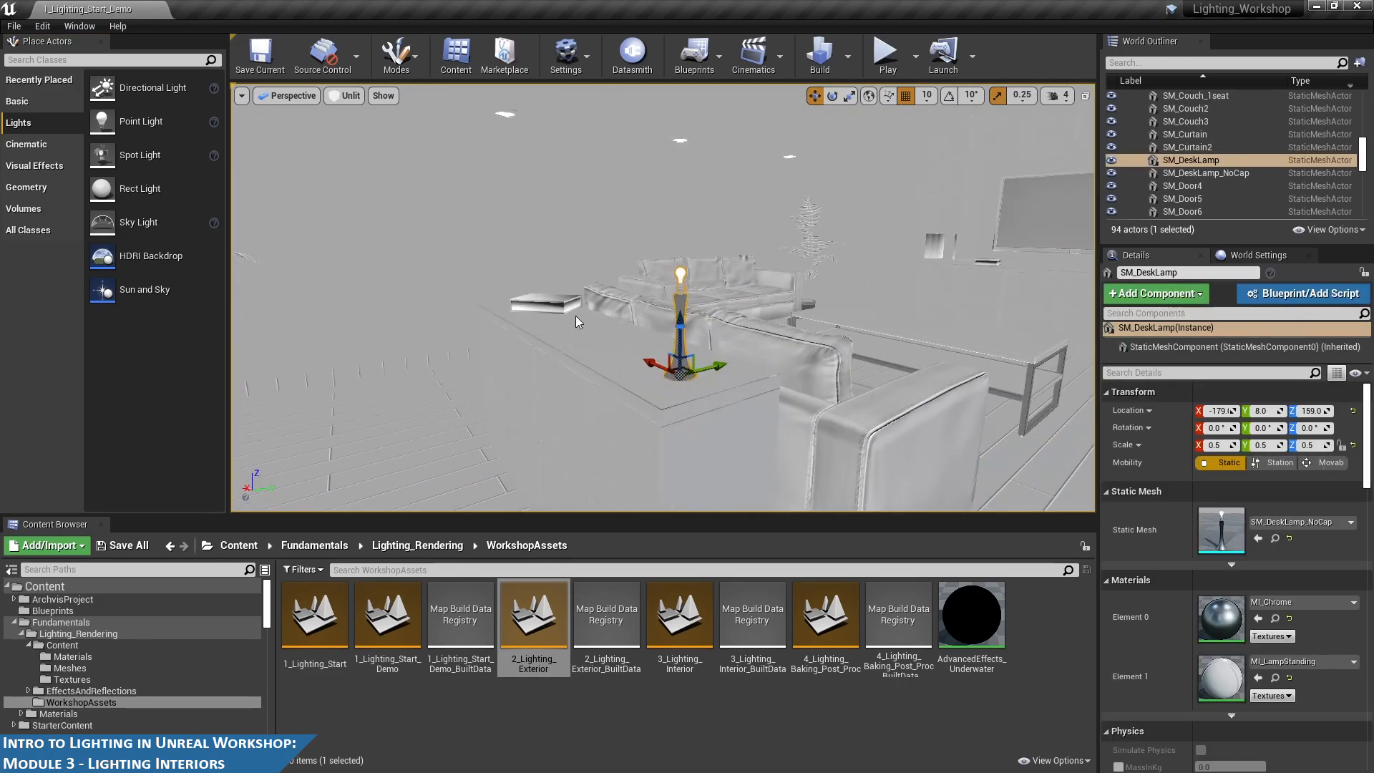
pyautogui.scroll(-7, 821, 313)
pyautogui.scroll(8, 805, 303)
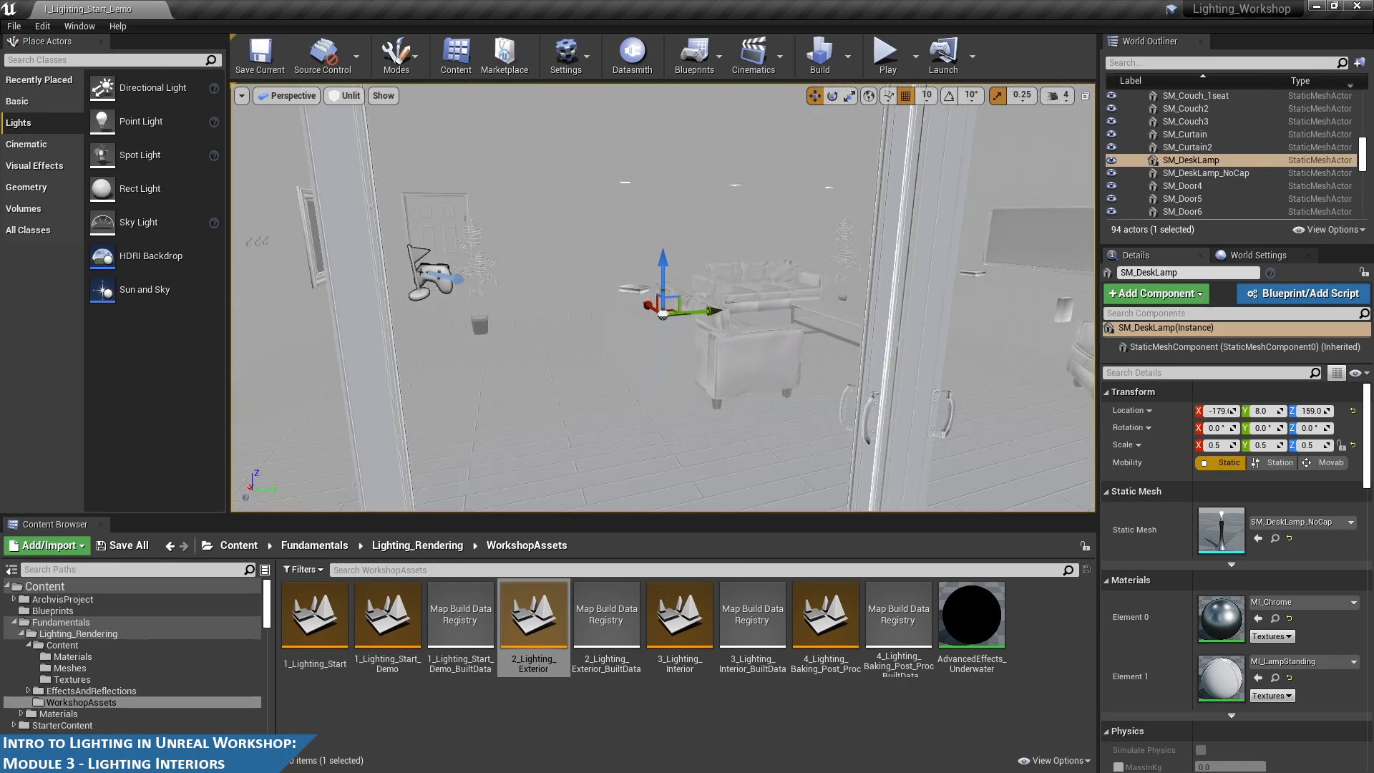
pyautogui.keyDown('alt'); pyautogui.moveTo(540, 183); pyautogui.dragTo(509, 184); pyautogui.keyUp('alt')
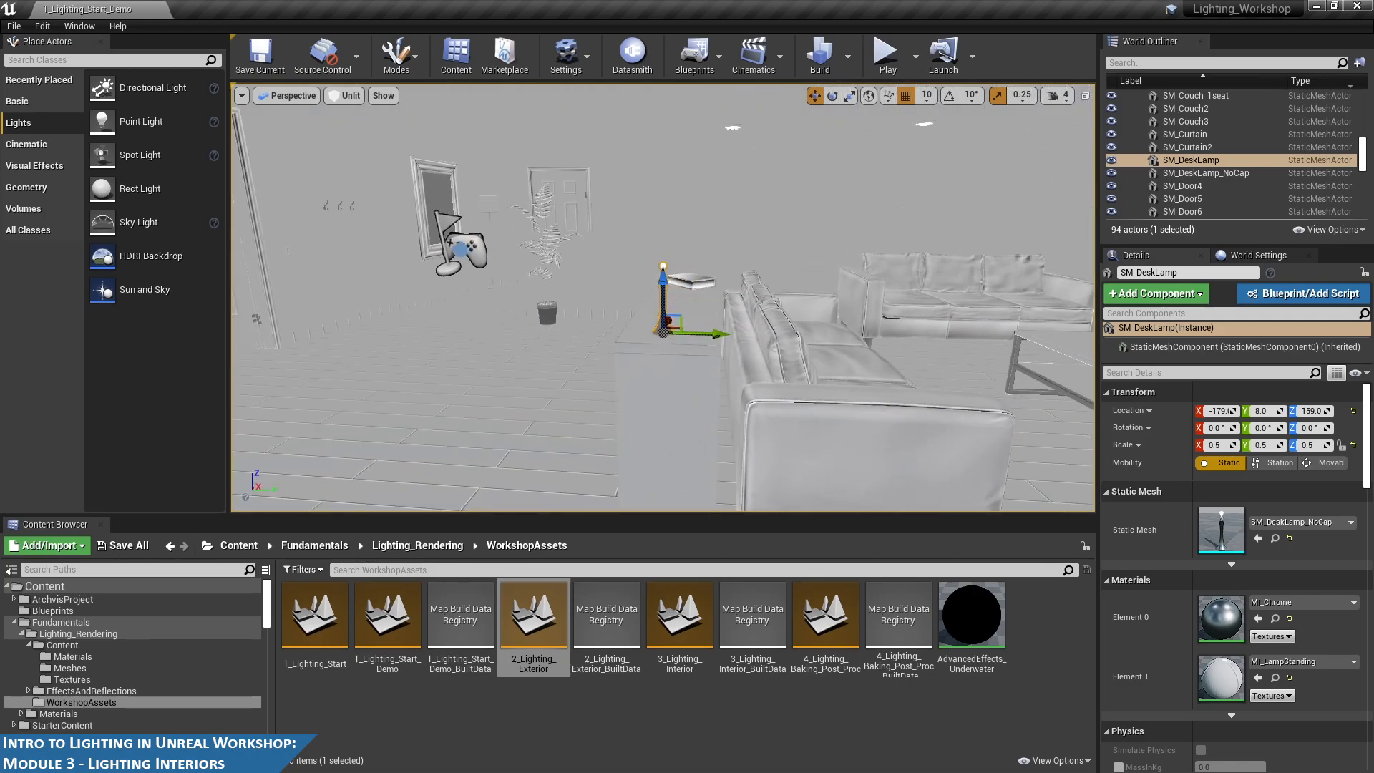
pyautogui.click(488, 206)
pyautogui.click(734, 125)
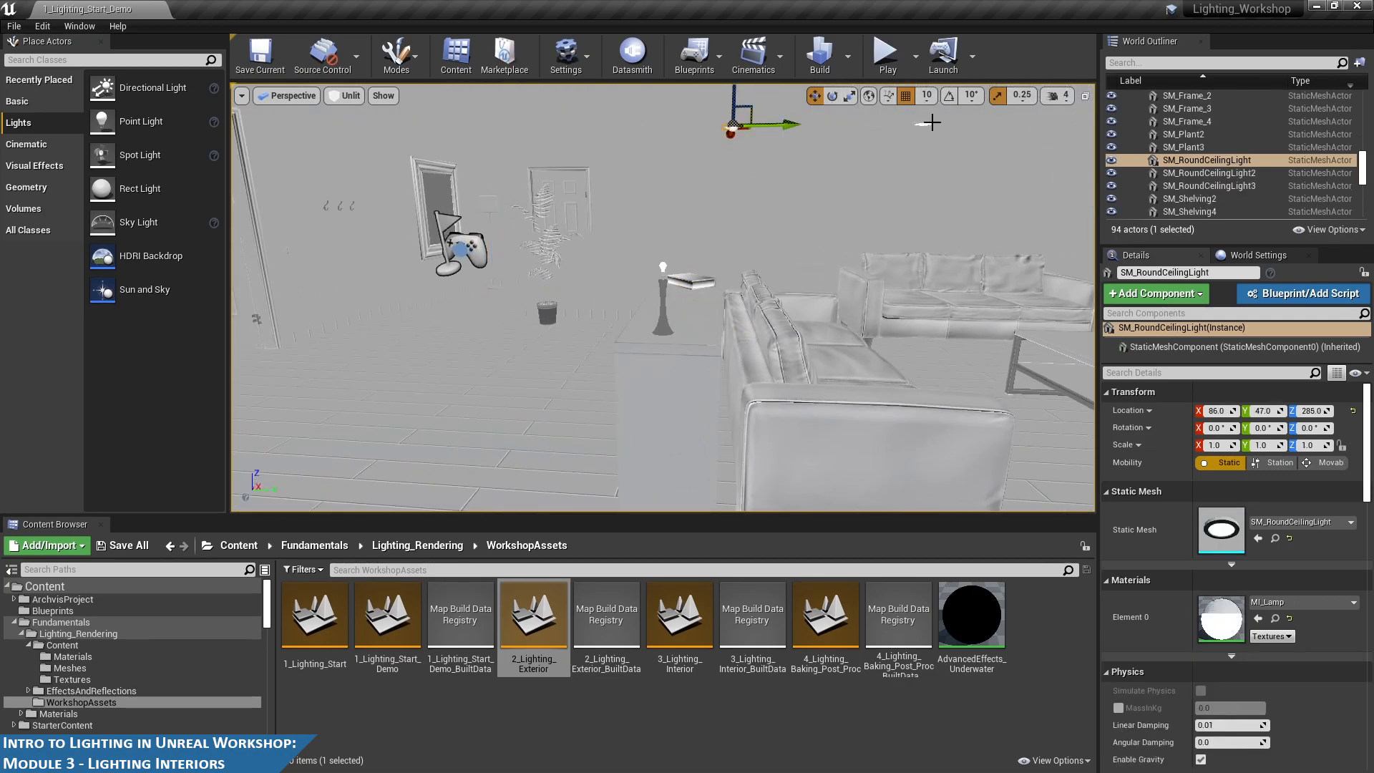
pyautogui.click(947, 148)
pyautogui.keyDown('alt'); pyautogui.moveTo(861, 187); pyautogui.dragTo(931, 187); pyautogui.keyUp('alt')
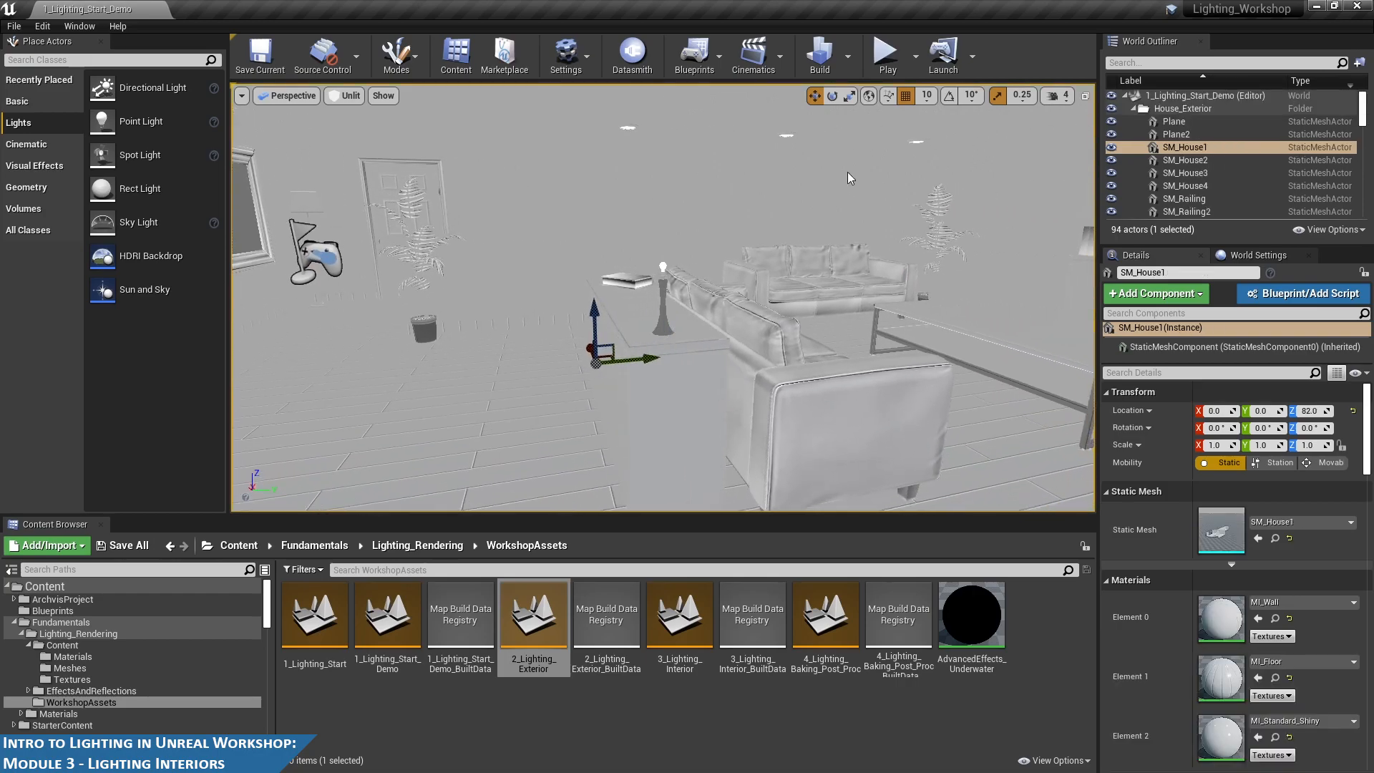
pyautogui.keyDown('alt'); pyautogui.moveTo(840, 169); pyautogui.dragTo(728, 188); pyautogui.keyUp('alt')
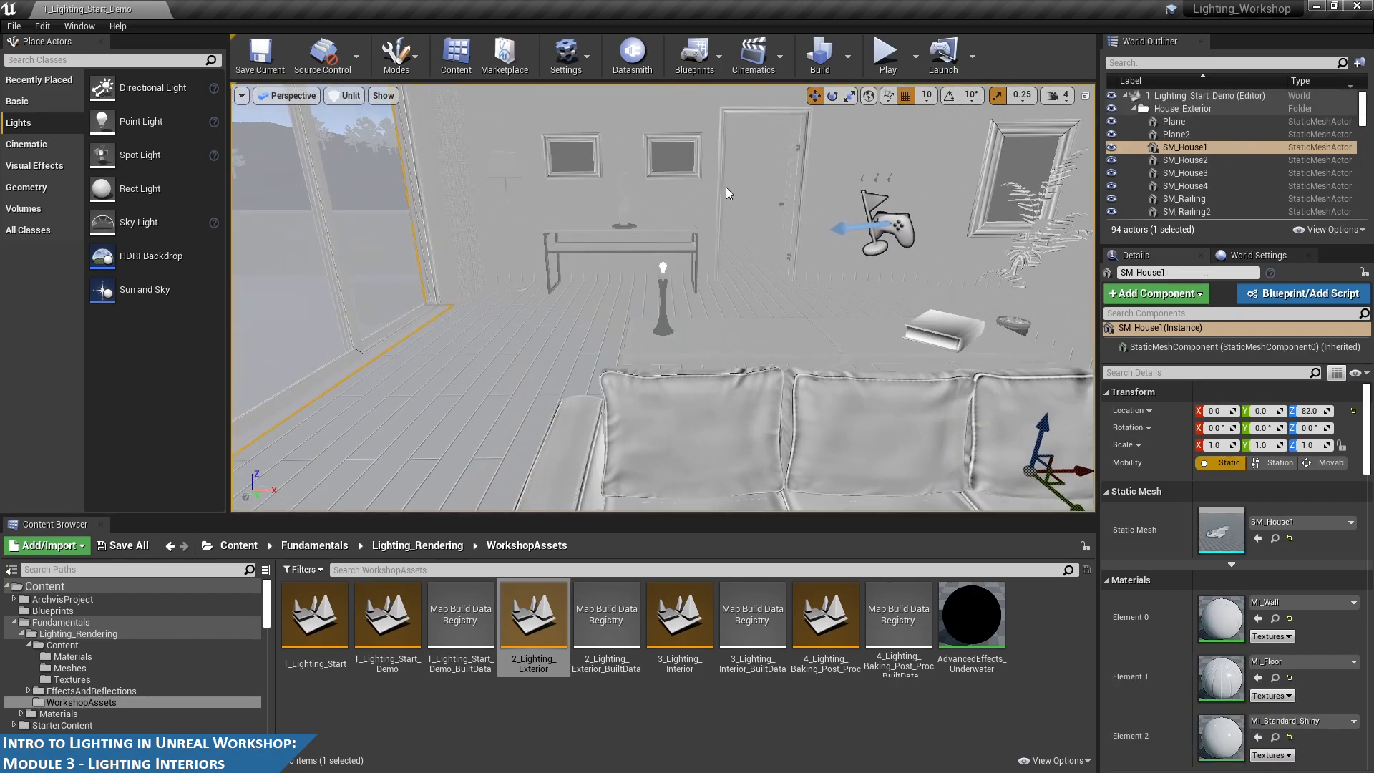
pyautogui.click(509, 158)
pyautogui.keyDown('alt'); pyautogui.moveTo(741, 350); pyautogui.dragTo(1011, 199); pyautogui.keyUp('alt')
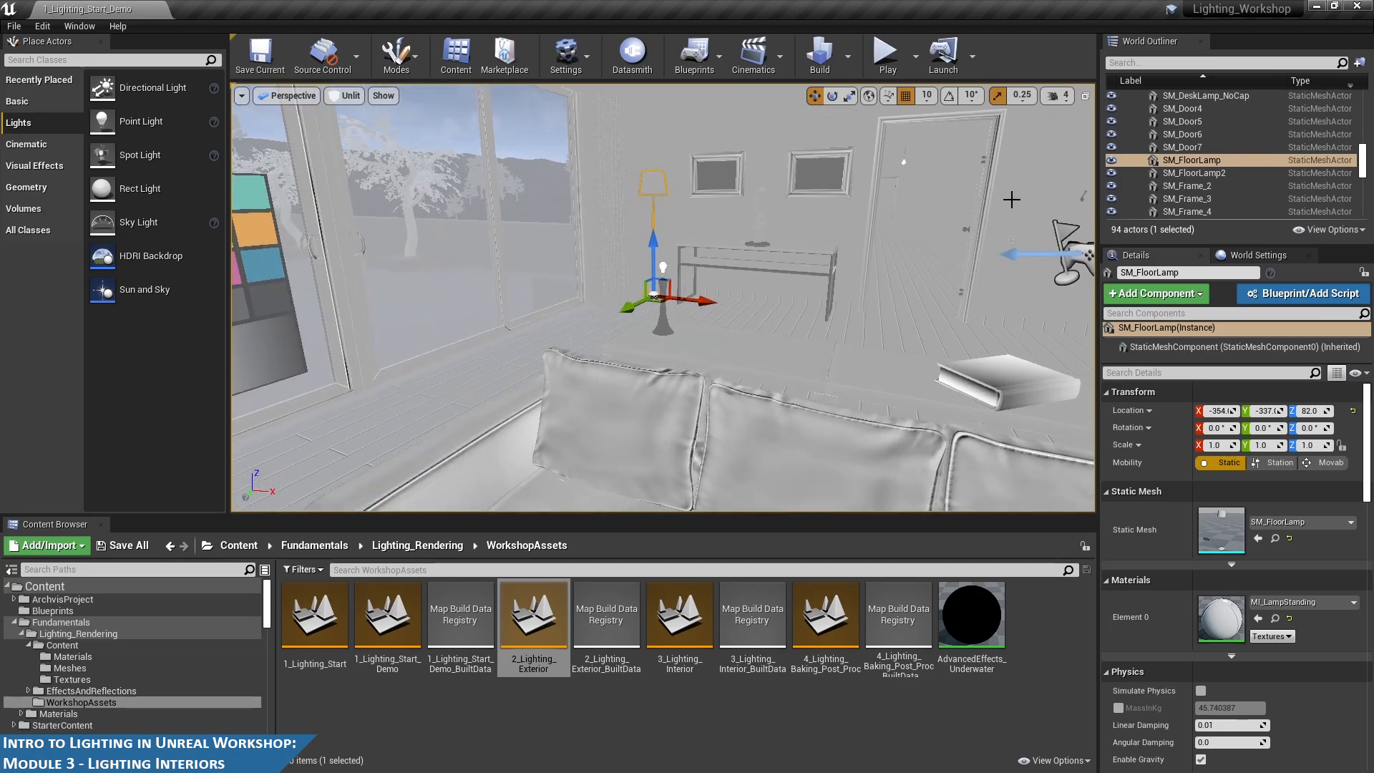
pyautogui.click(887, 166)
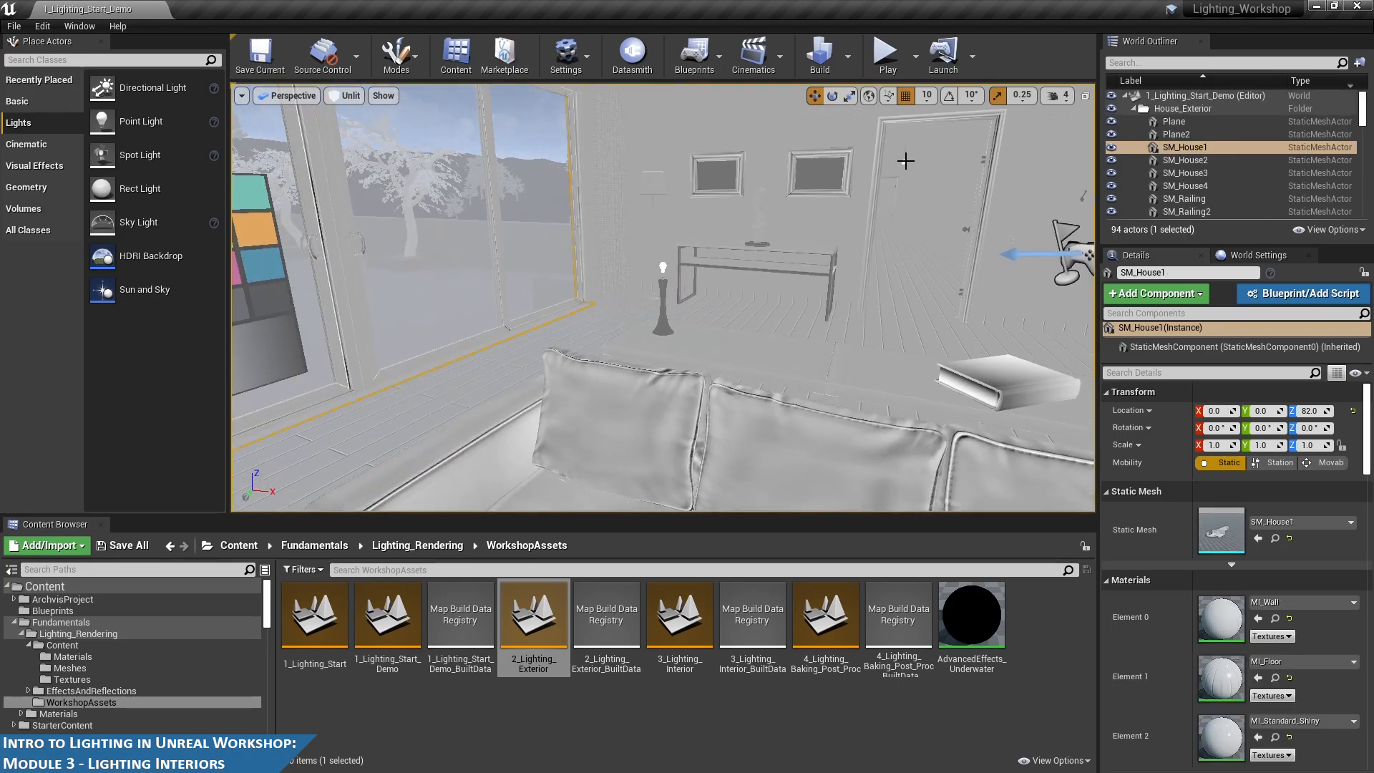
pyautogui.keyDown('alt'); pyautogui.moveTo(957, 186); pyautogui.dragTo(924, 233); pyautogui.keyUp('alt')
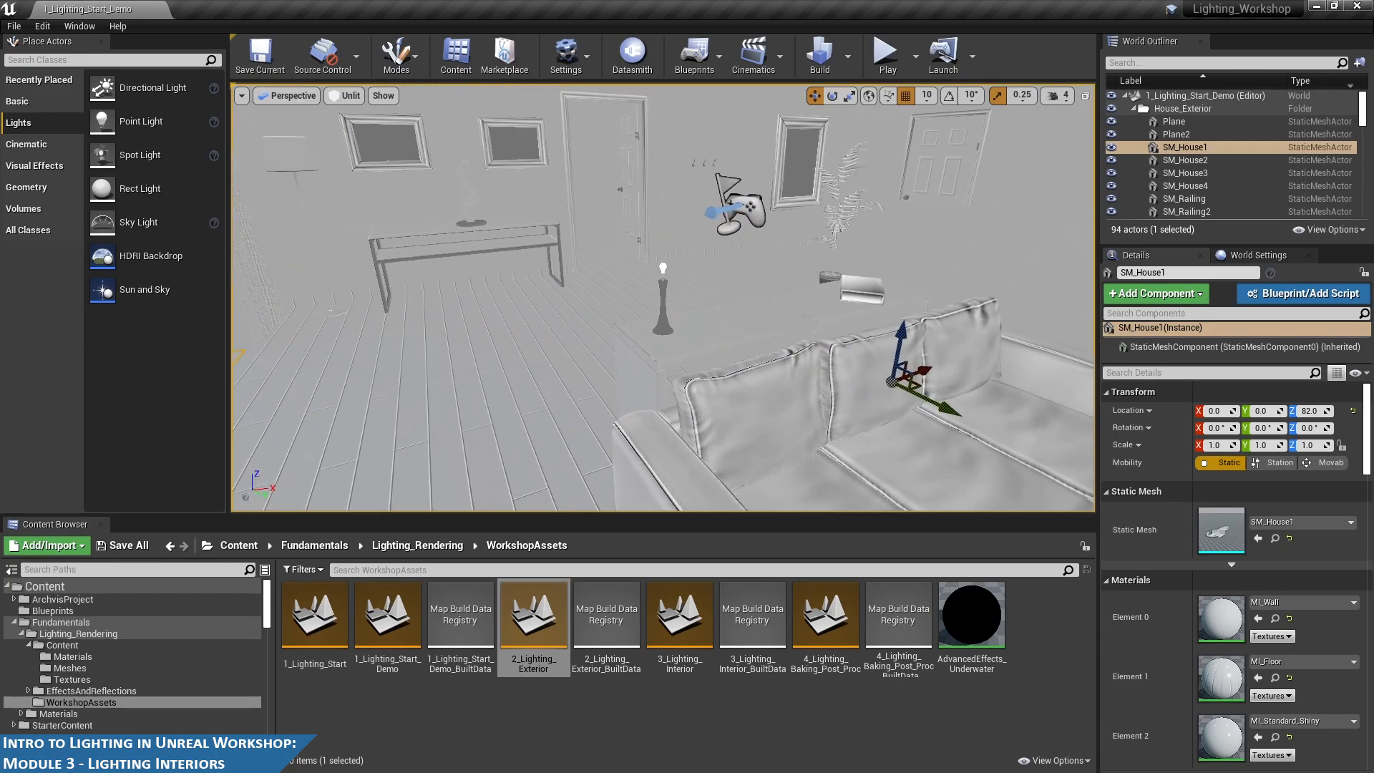
# - Return the viewport to Lit shading and place a point light in front of the shelving unit behind the couch
pyautogui.click(342, 98)
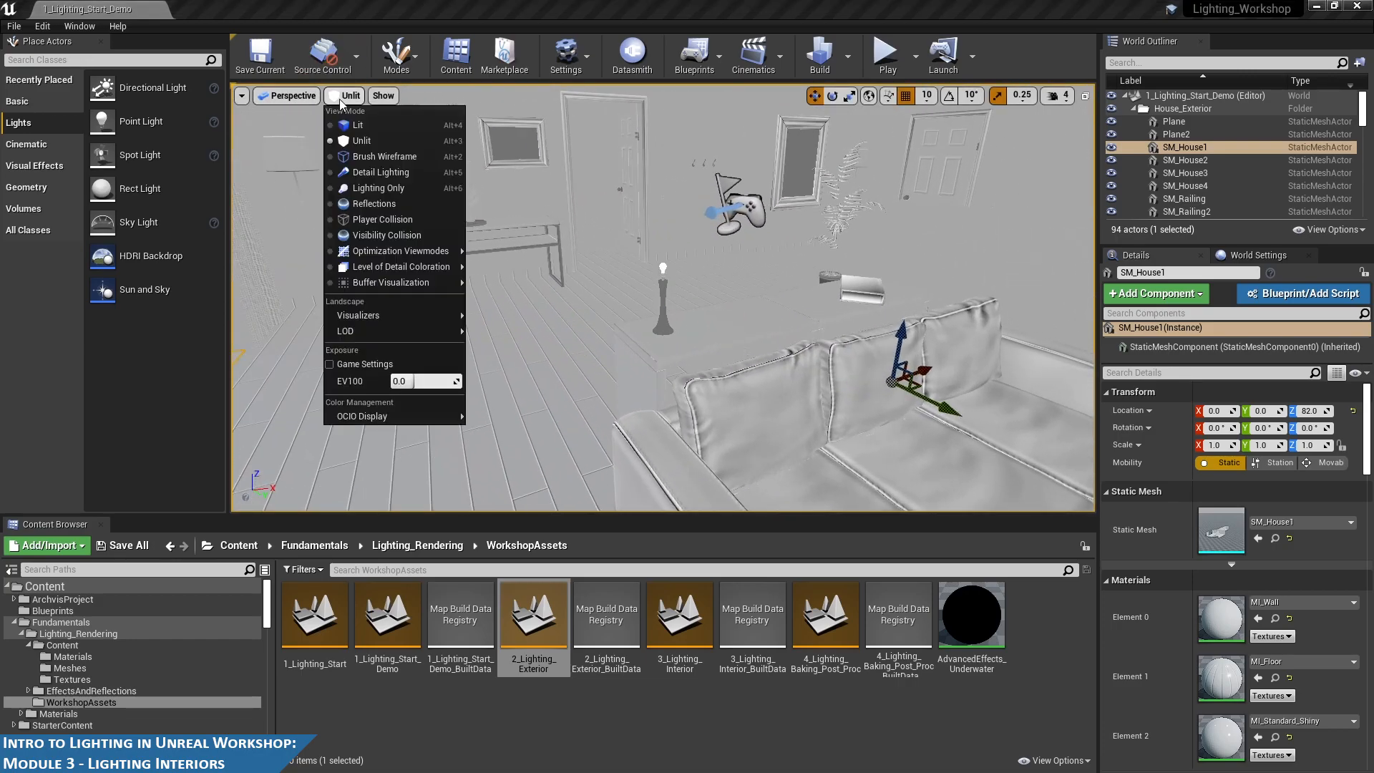
pyautogui.click(375, 128)
pyautogui.keyDown('alt'); pyautogui.moveTo(537, 236); pyautogui.dragTo(737, 242); pyautogui.keyUp('alt')
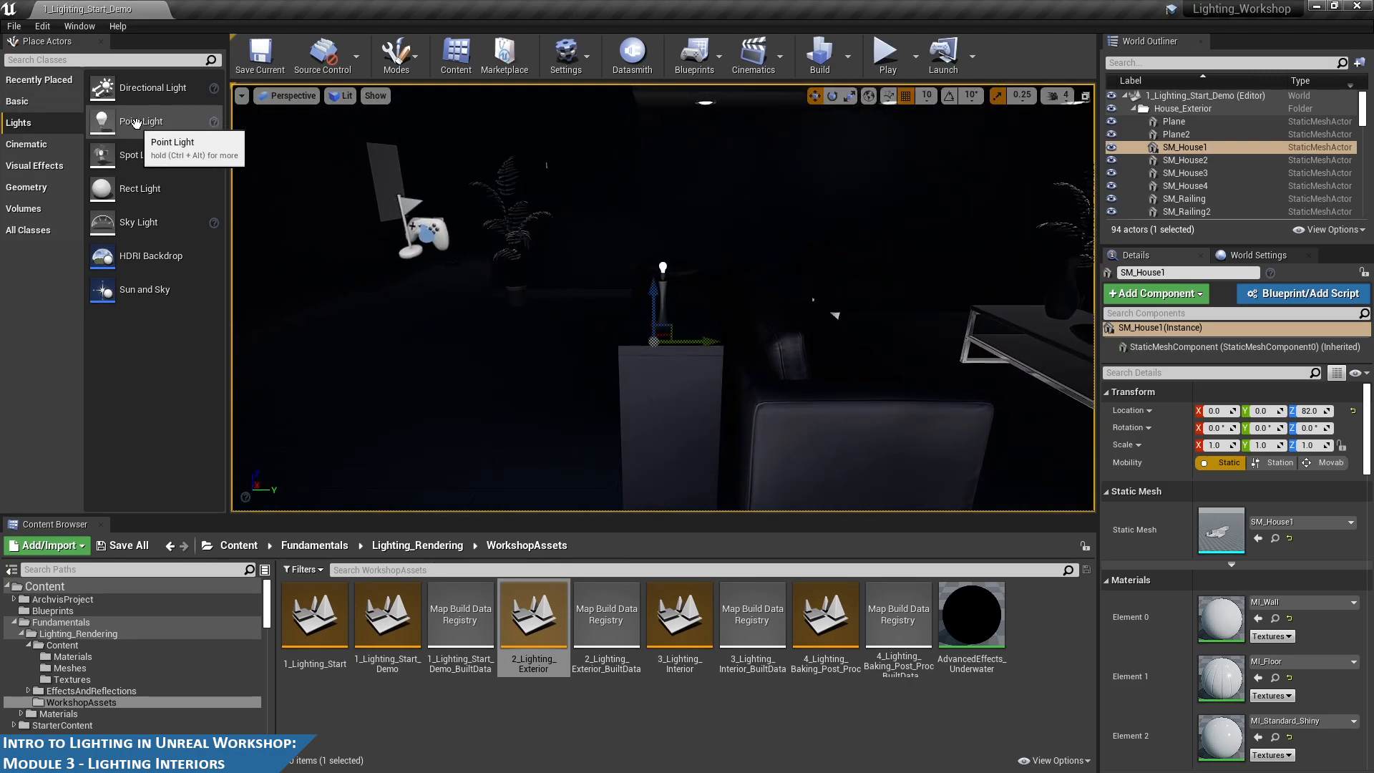
pyautogui.moveTo(134, 122); pyautogui.dragTo(558, 441)
pyautogui.press('f')
pyautogui.keyDown('alt'); pyautogui.moveTo(616, 287); pyautogui.dragTo(780, 335); pyautogui.keyUp('alt')
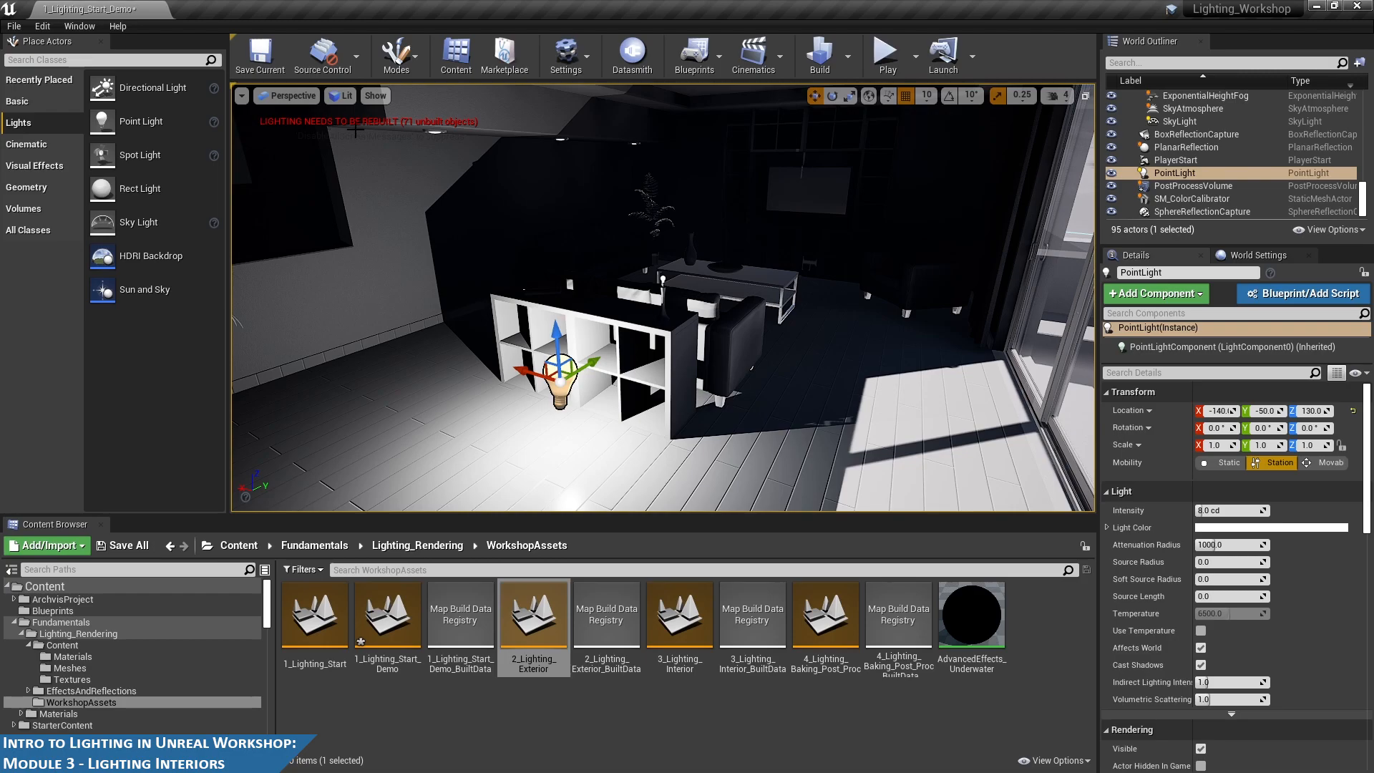
# - Raise the point light to Z 190 and move it close to the desk lamp at about X -180, Y 20
pyautogui.keyDown('alt'); pyautogui.moveTo(622, 160); pyautogui.dragTo(573, 158); pyautogui.keyUp('alt')
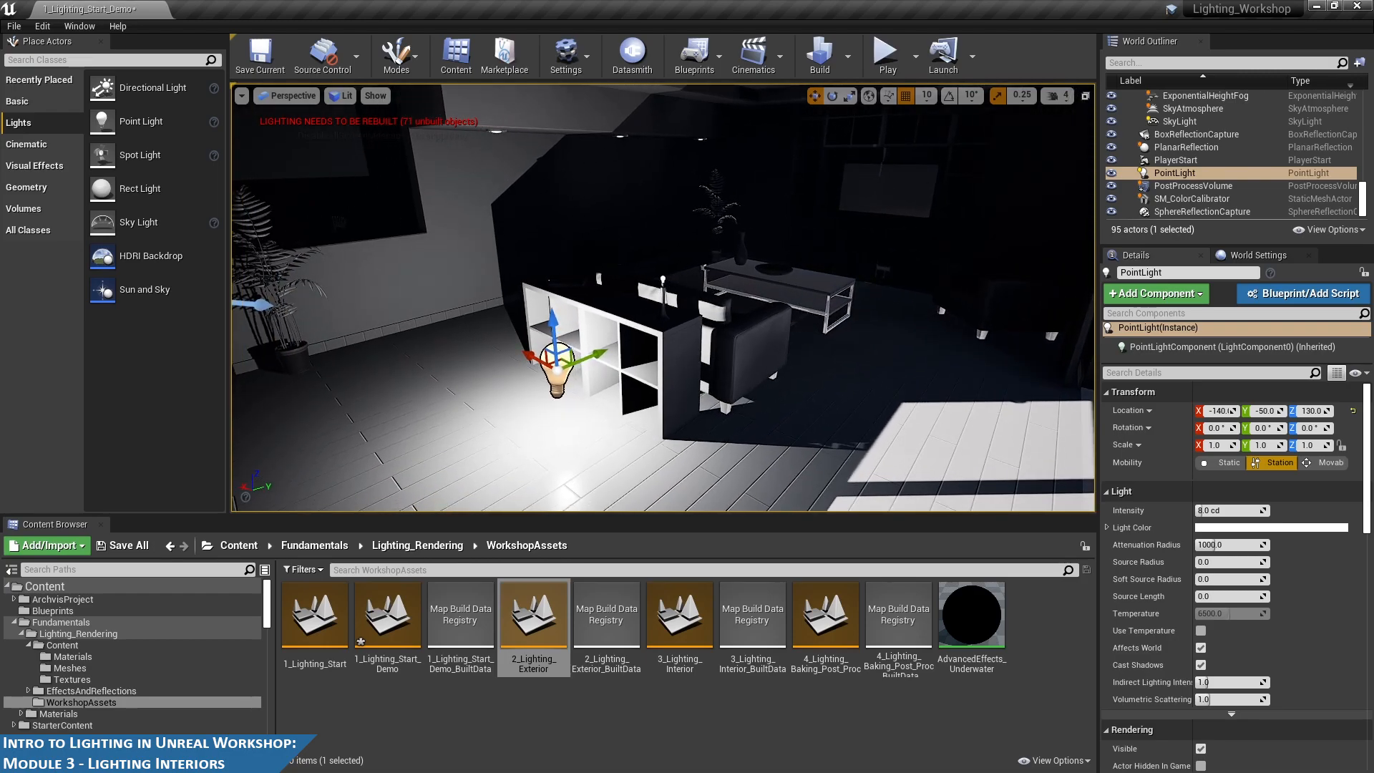
pyautogui.moveTo(549, 329); pyautogui.dragTo(549, 245)
pyautogui.keyDown('alt'); pyautogui.moveTo(640, 209); pyautogui.dragTo(573, 200); pyautogui.keyUp('alt')
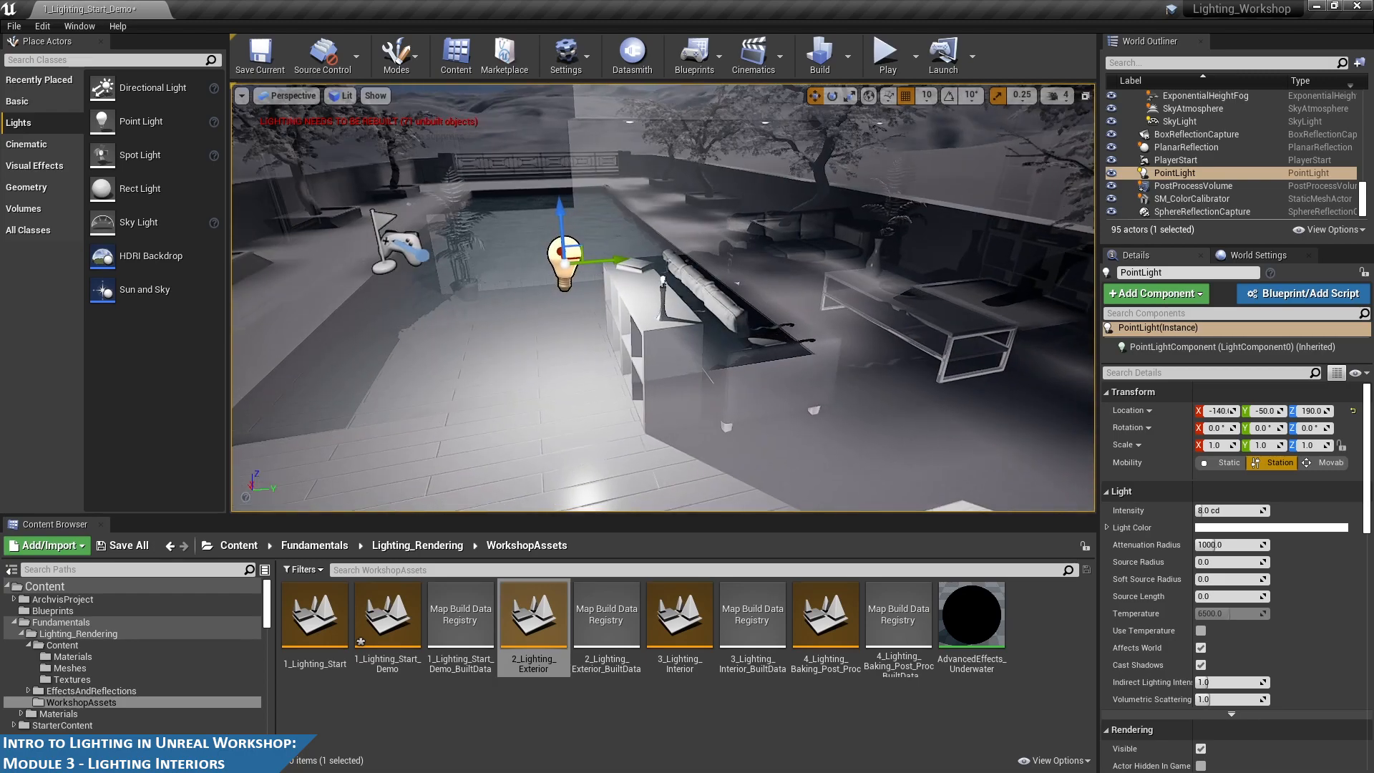
pyautogui.scroll(5, 640, 209)
pyautogui.moveTo(492, 217); pyautogui.dragTo(709, 234)
pyautogui.keyDown('alt'); pyautogui.moveTo(806, 256); pyautogui.dragTo(600, 261); pyautogui.keyUp('alt')
pyautogui.moveTo(524, 211); pyautogui.dragTo(634, 223)
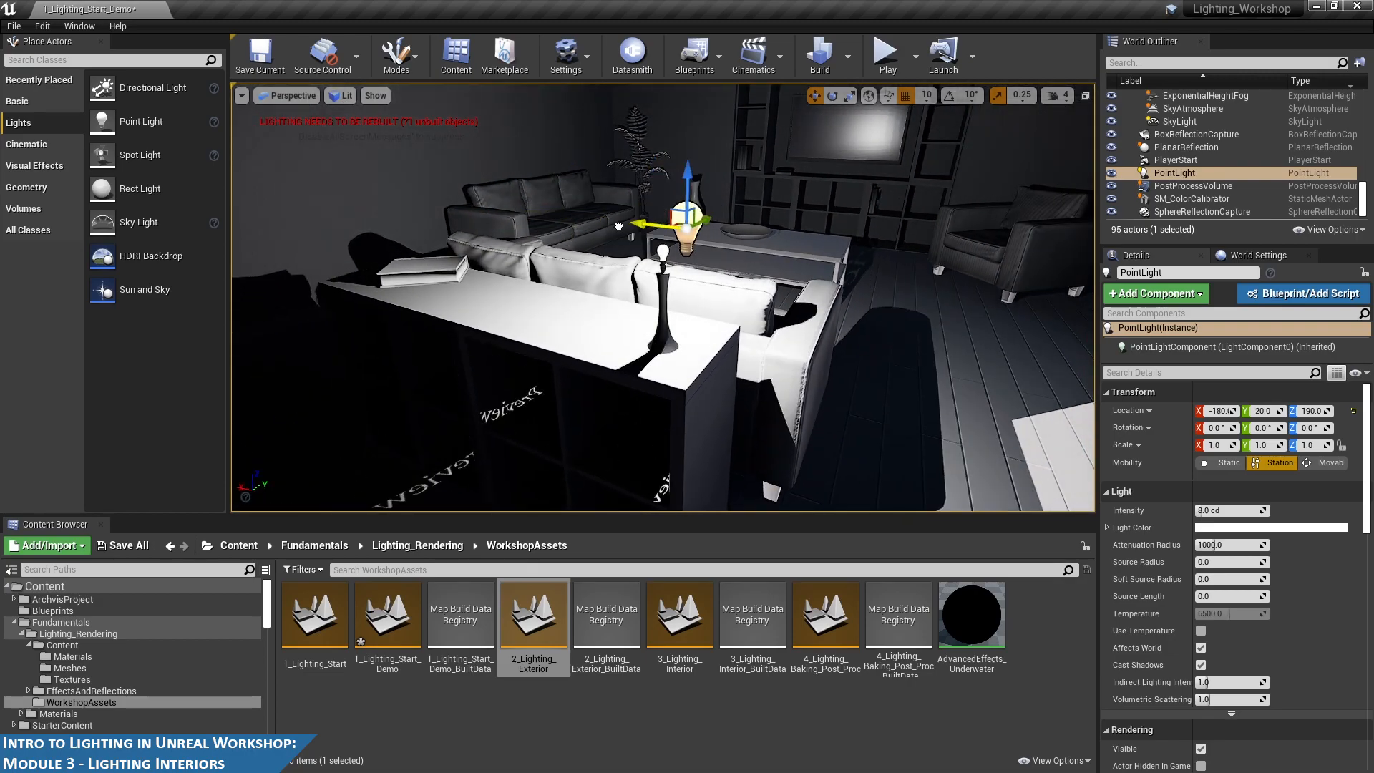
pyautogui.keyDown('alt'); pyautogui.moveTo(774, 254); pyautogui.dragTo(715, 279, button='right'); pyautogui.keyUp('alt')
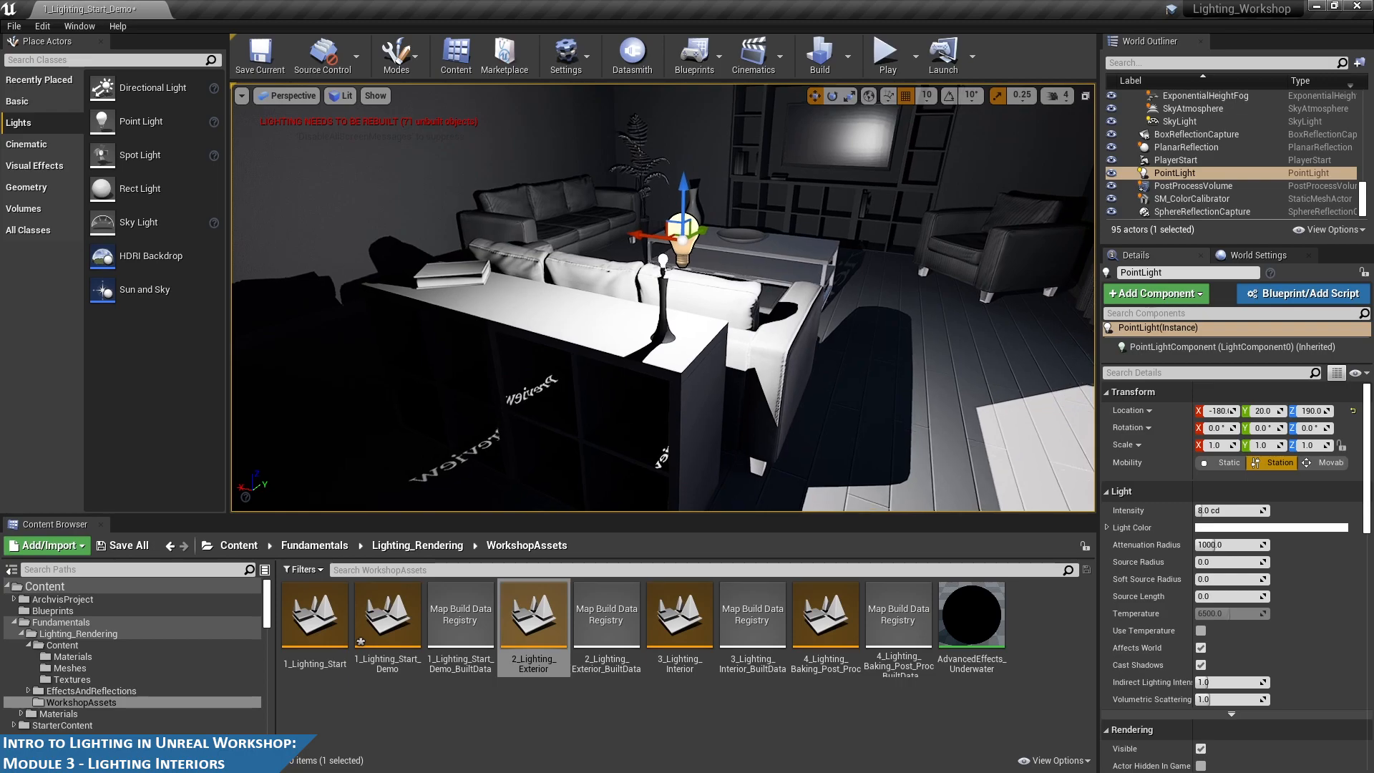
# - Make the point light Movable, shift it to Y 10 near the desk lamp and examine the shadows it casts
pyautogui.click(1324, 463)
pyautogui.keyDown('alt'); pyautogui.moveTo(693, 255); pyautogui.dragTo(686, 327); pyautogui.keyUp('alt')
pyautogui.keyDown('alt'); pyautogui.moveTo(748, 369); pyautogui.dragTo(672, 372); pyautogui.keyUp('alt')
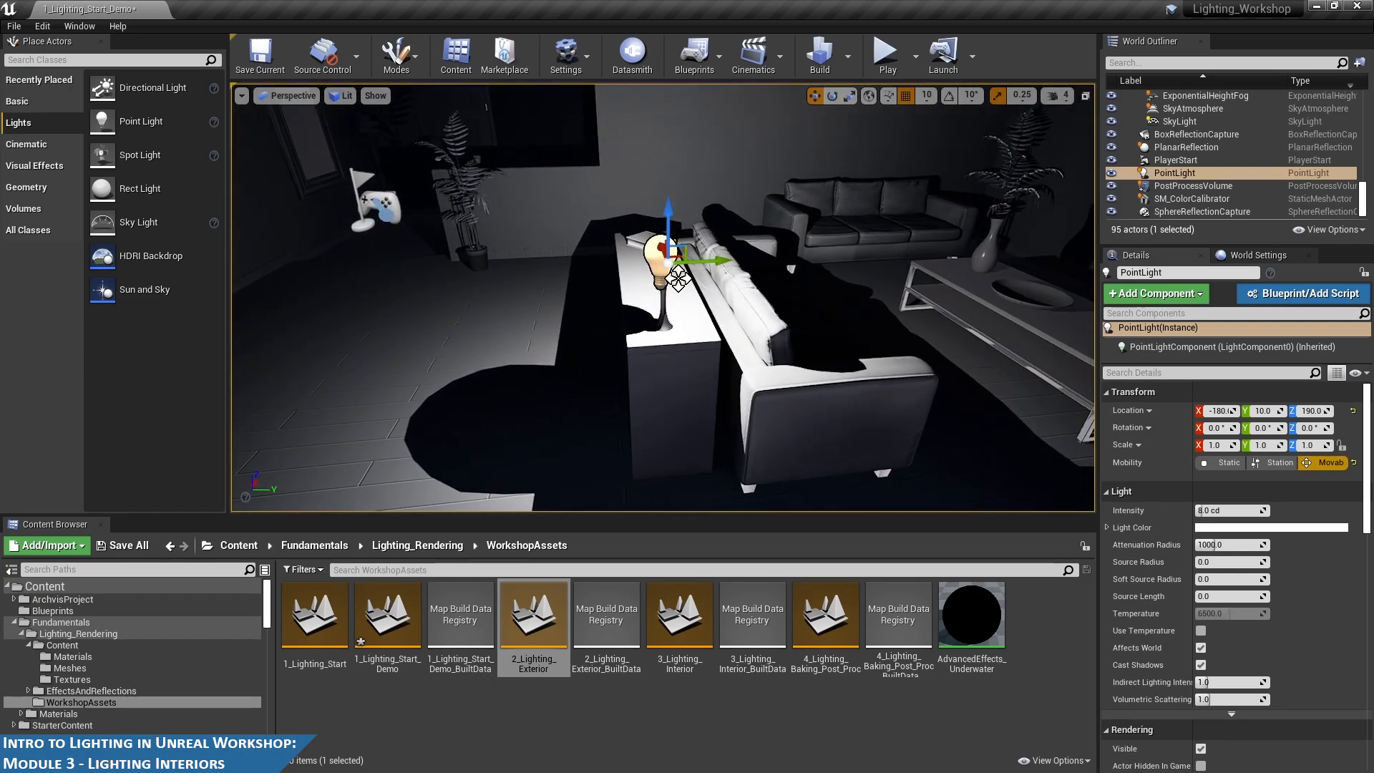
pyautogui.keyDown('alt'); pyautogui.moveTo(678, 278); pyautogui.dragTo(673, 274); pyautogui.keyUp('alt')
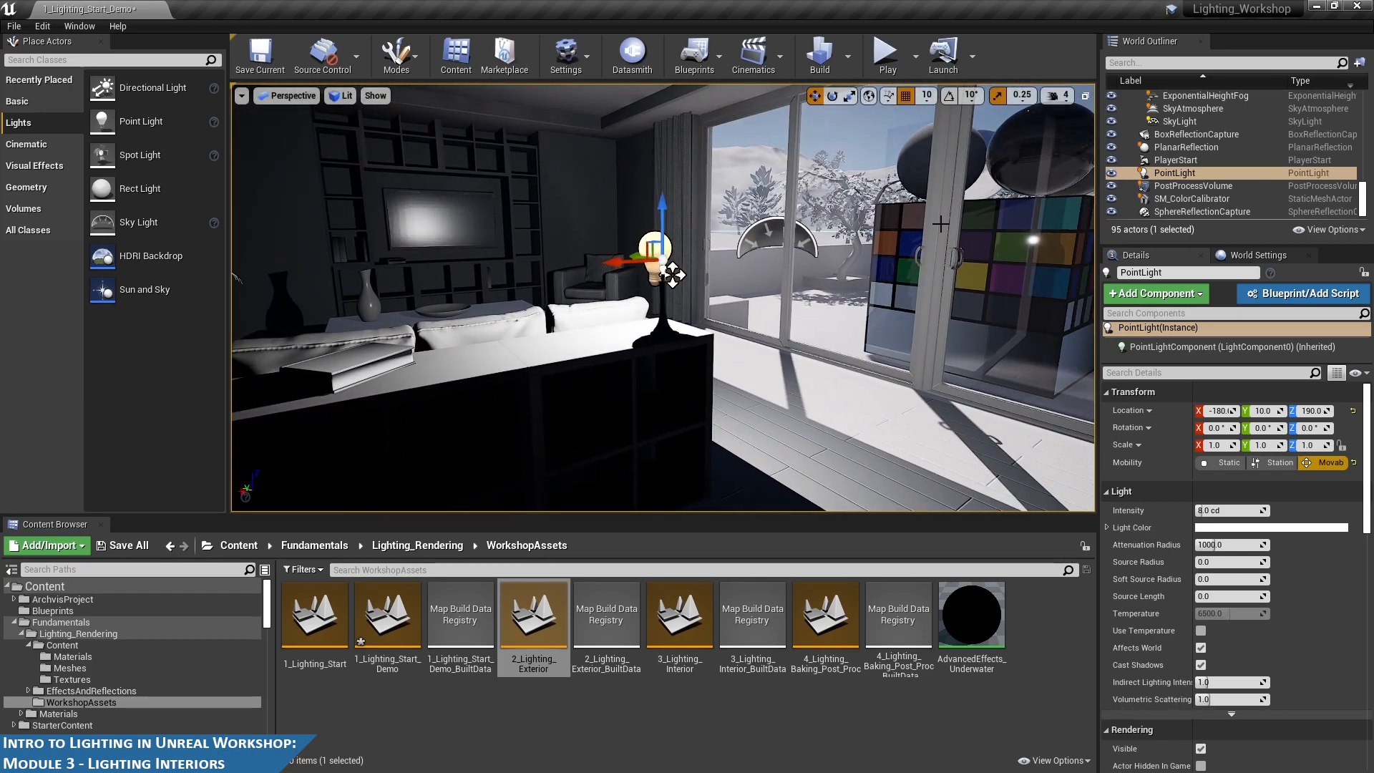
pyautogui.keyDown('alt'); pyautogui.moveTo(933, 224); pyautogui.dragTo(666, 226); pyautogui.keyUp('alt')
pyautogui.keyDown('alt'); pyautogui.moveTo(677, 277); pyautogui.dragTo(679, 277); pyautogui.keyUp('alt')
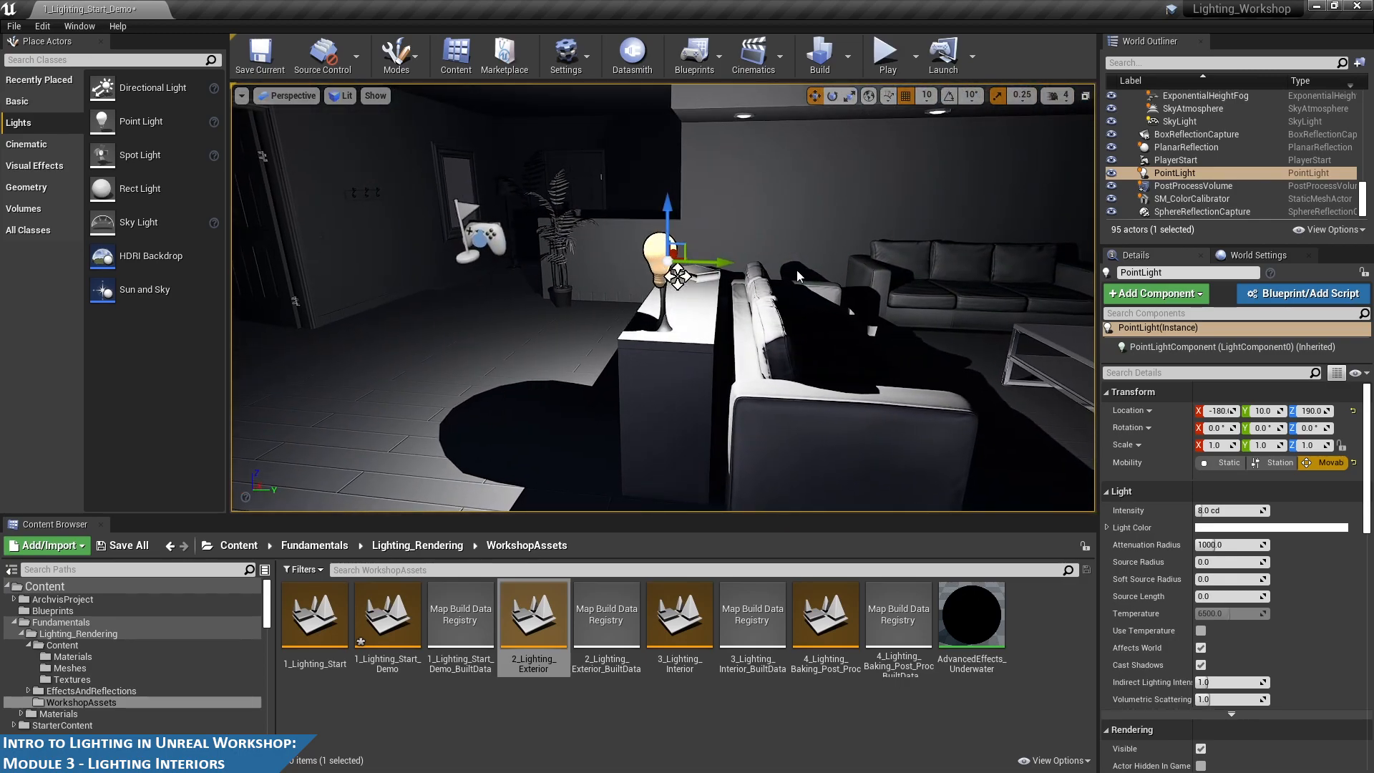
pyautogui.keyDown('alt'); pyautogui.moveTo(751, 355); pyautogui.dragTo(794, 372); pyautogui.keyUp('alt')
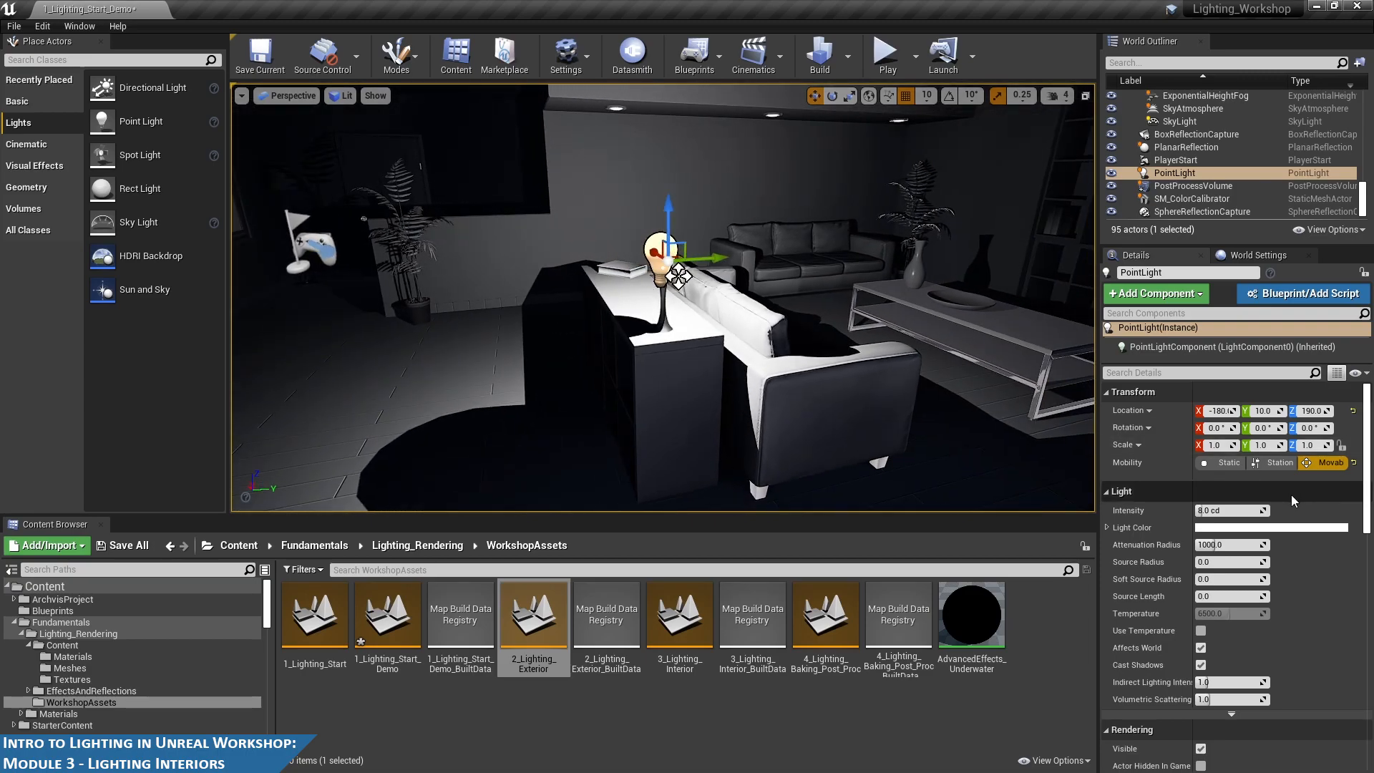
# - Try the Stationary mobility on the point light, then make it Static and examine the preview shadows around the shelving
pyautogui.click(1264, 463)
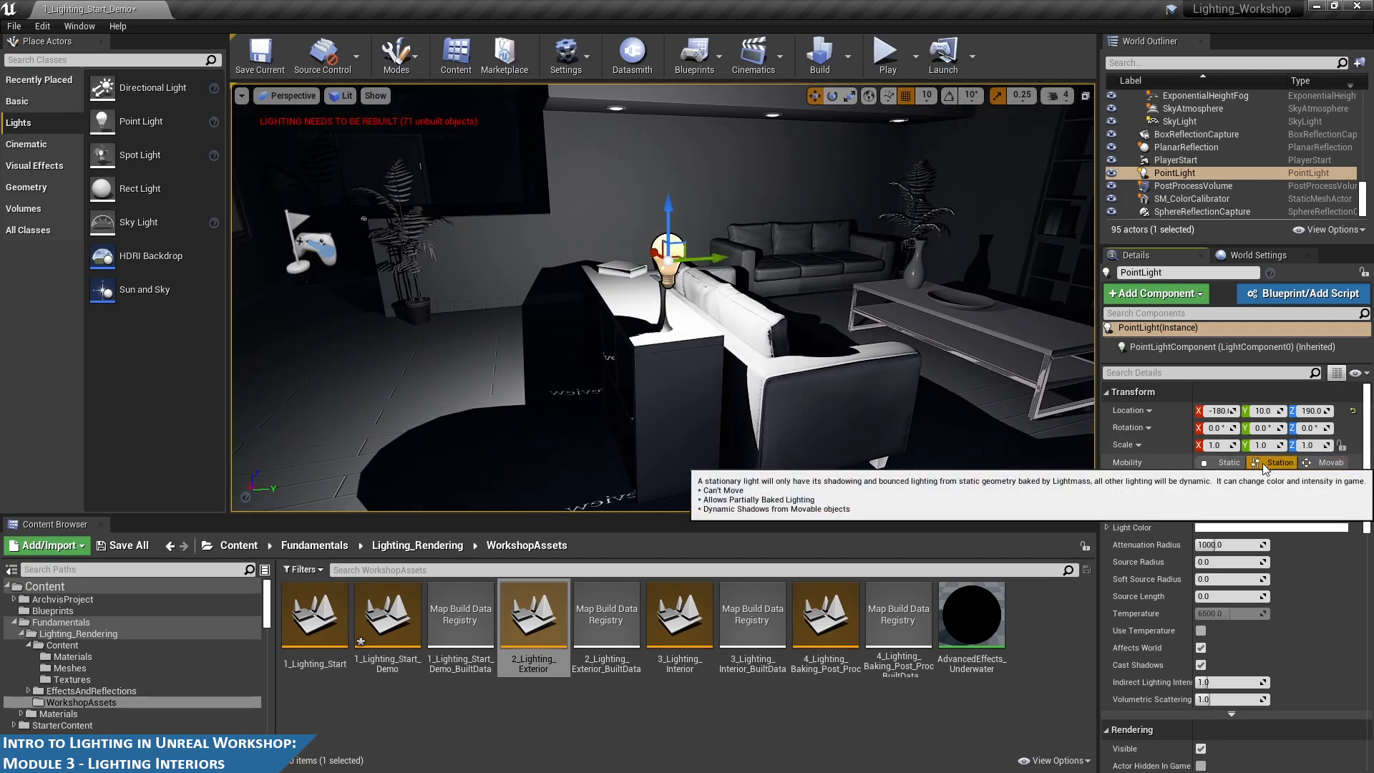
pyautogui.click(1221, 468)
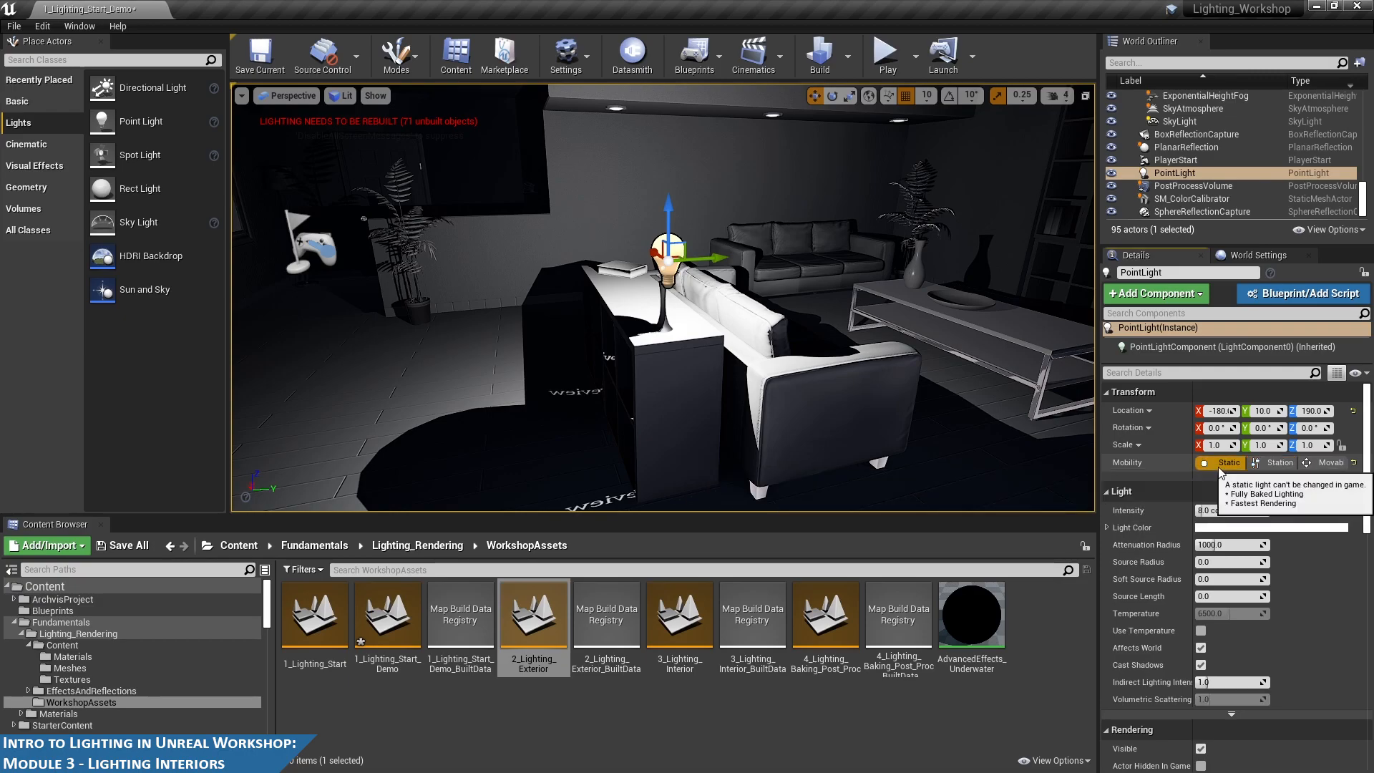
pyautogui.keyDown('alt'); pyautogui.moveTo(868, 342); pyautogui.dragTo(922, 238); pyautogui.keyUp('alt')
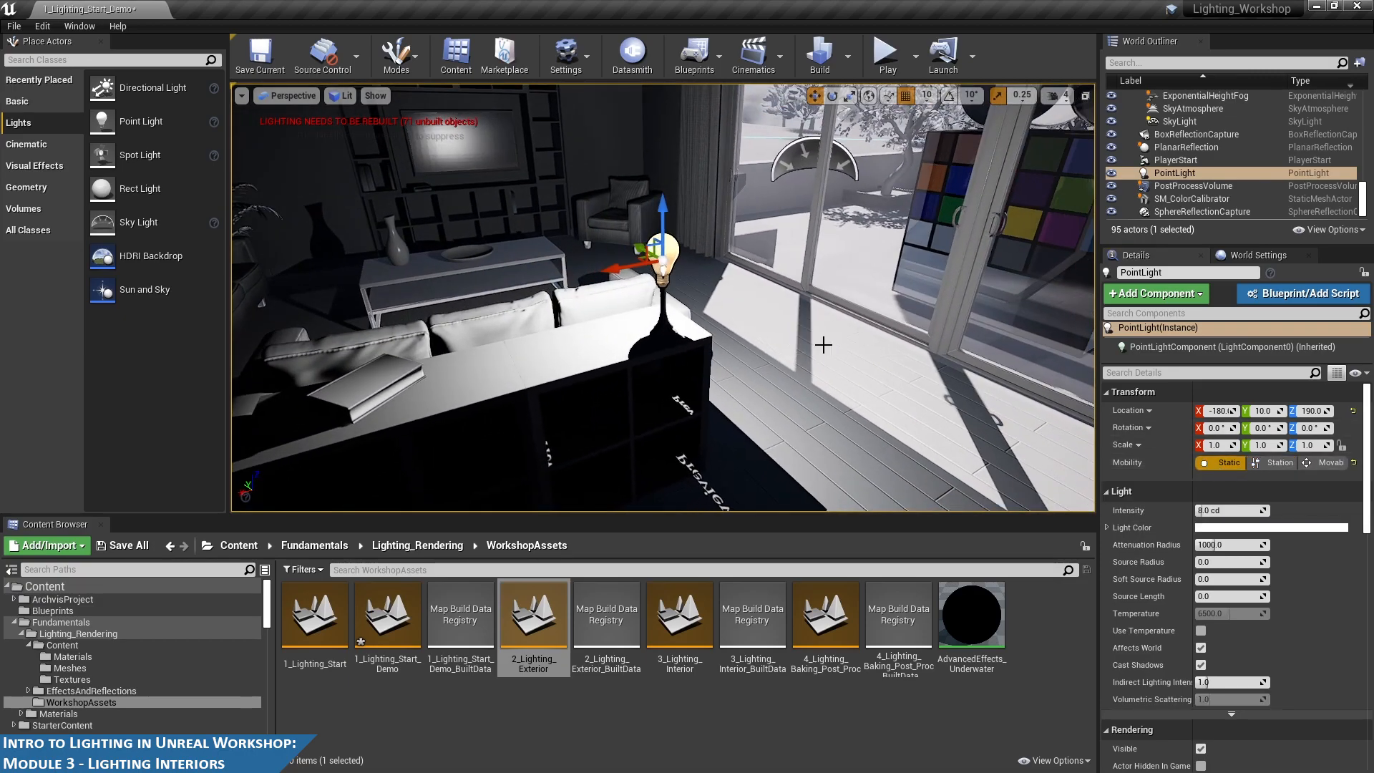
pyautogui.keyDown('alt'); pyautogui.moveTo(813, 288); pyautogui.dragTo(718, 264); pyautogui.keyUp('alt')
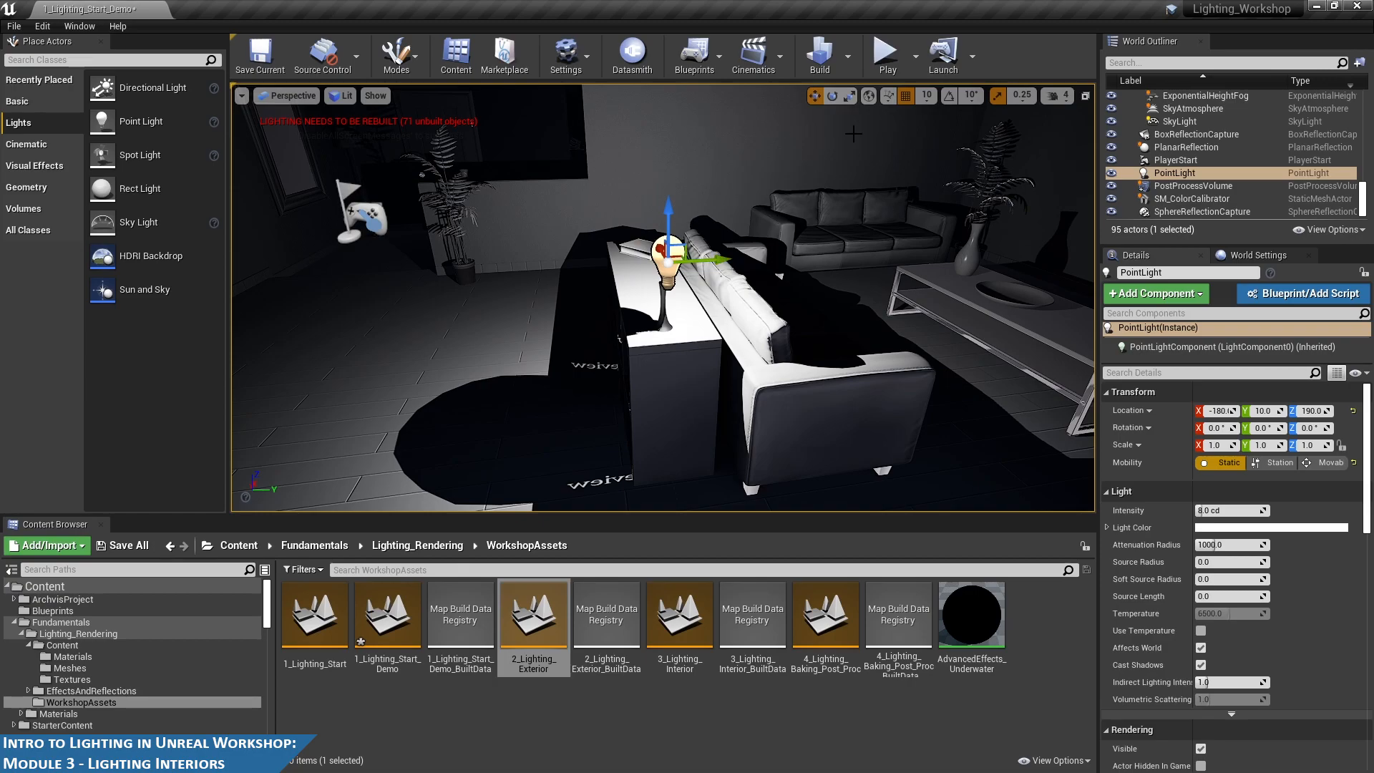
# - Turn off grid snapping and align the point light with the desk lamp's bulb at about X -178, Y 8, Z 186.6
pyautogui.click(905, 96)
pyautogui.moveTo(713, 256); pyautogui.dragTo(760, 252)
pyautogui.scroll(5, 841, 271)
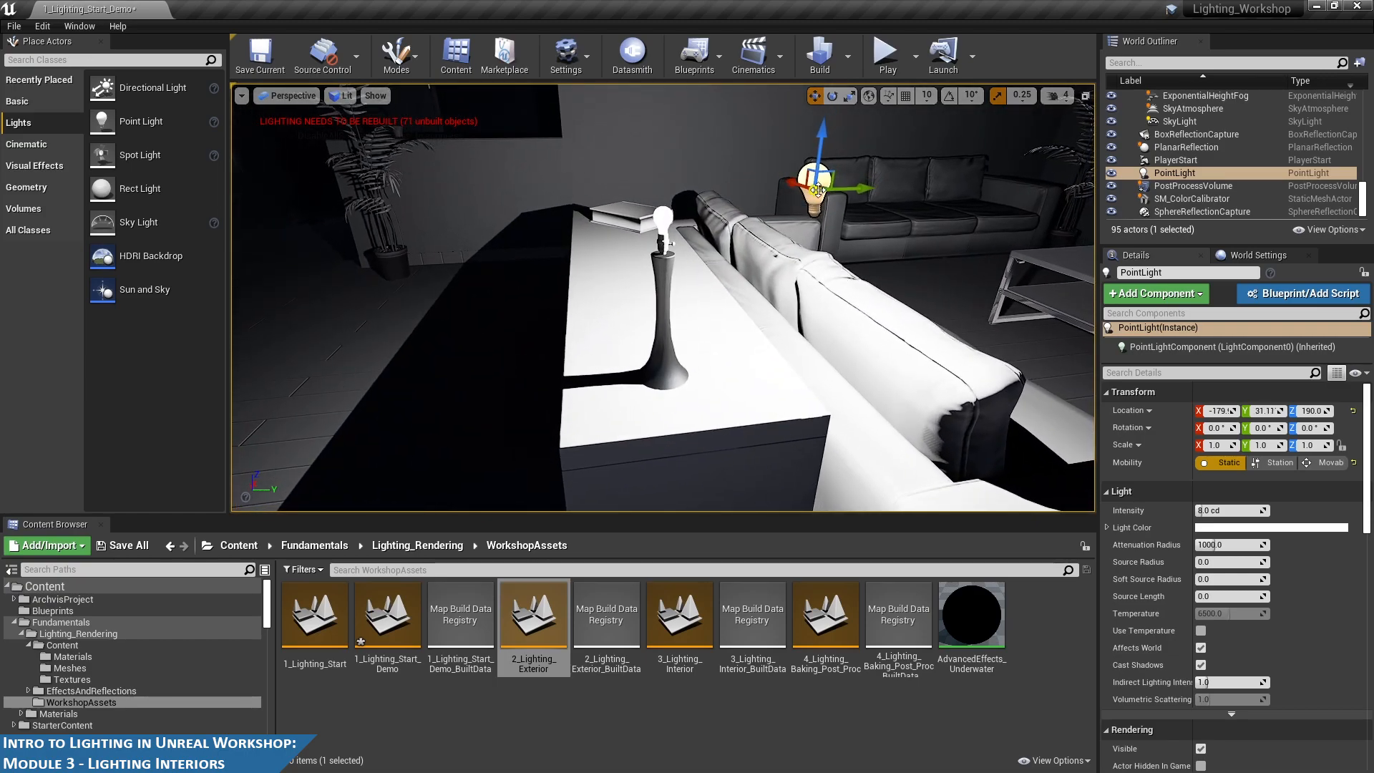
pyautogui.moveTo(818, 190); pyautogui.dragTo(665, 221)
pyautogui.keyDown('alt'); pyautogui.moveTo(727, 310); pyautogui.dragTo(837, 283); pyautogui.keyUp('alt')
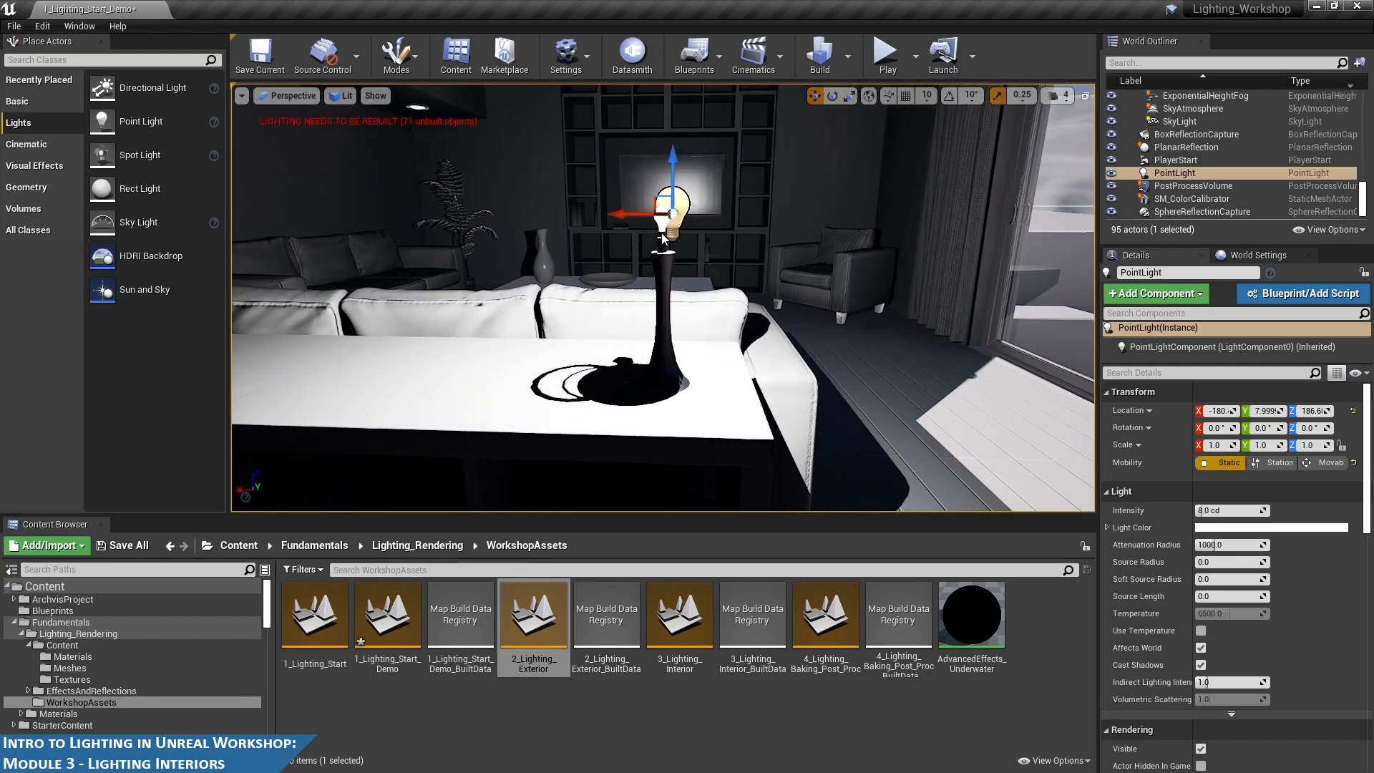
pyautogui.moveTo(615, 215); pyautogui.dragTo(863, 288)
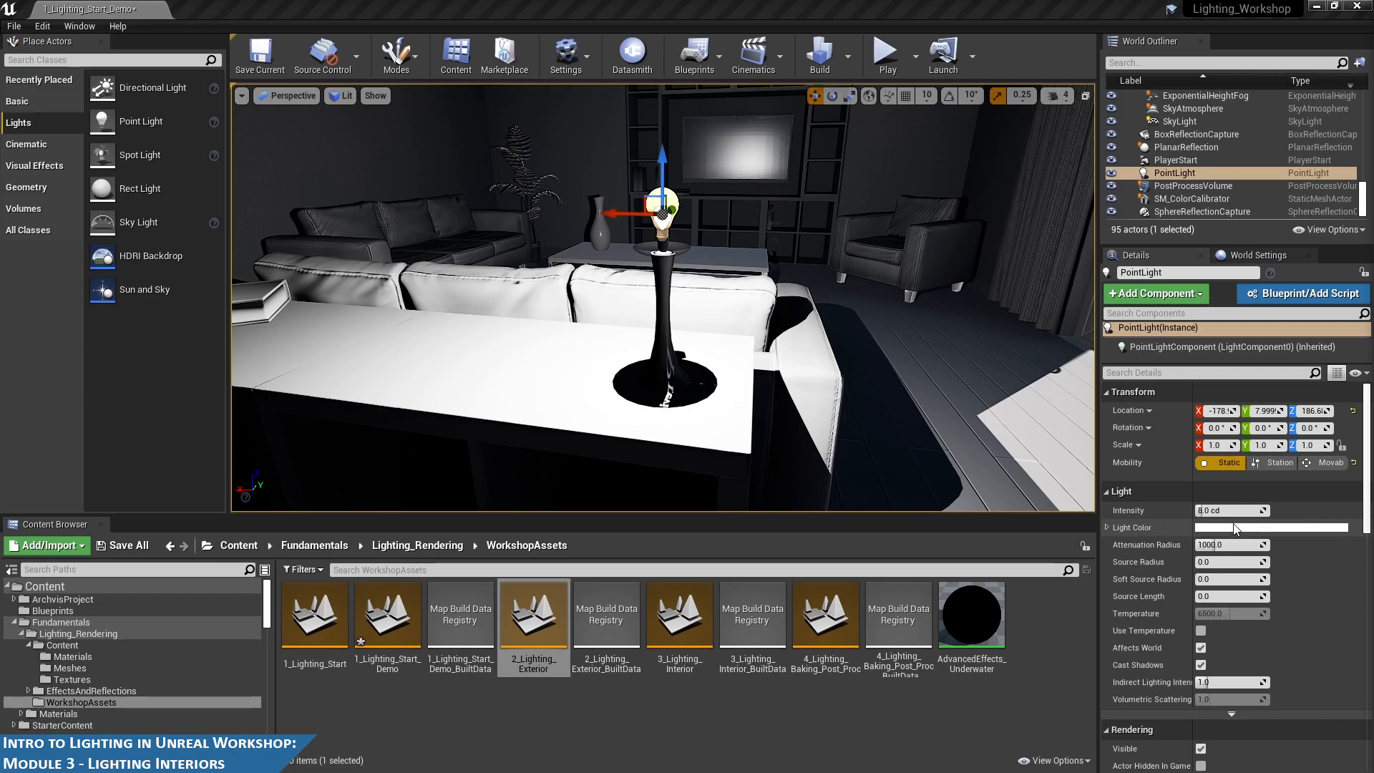
pyautogui.scroll(-1, 1233, 527)
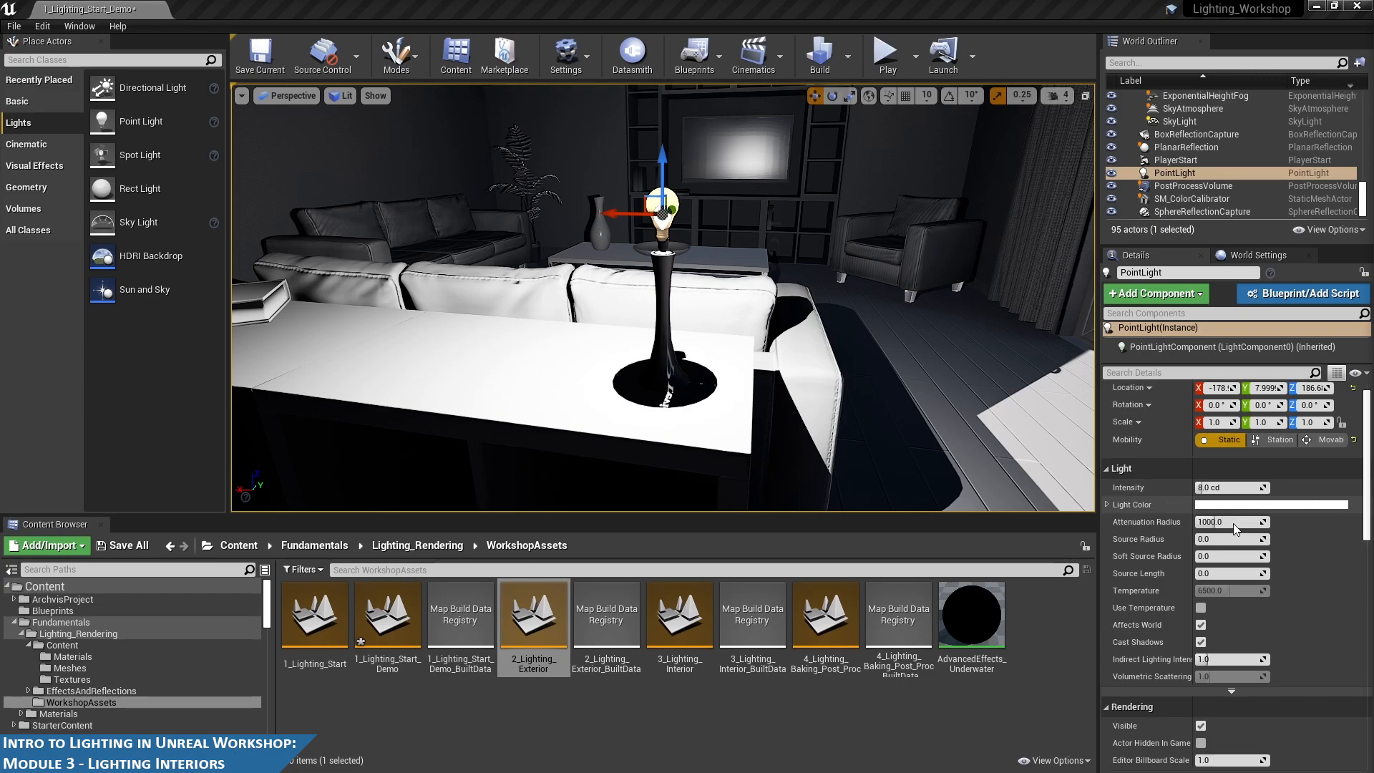
# - Reveal the point light's advanced light settings and look through the shadow and intensity unit options
pyautogui.click(1232, 690)
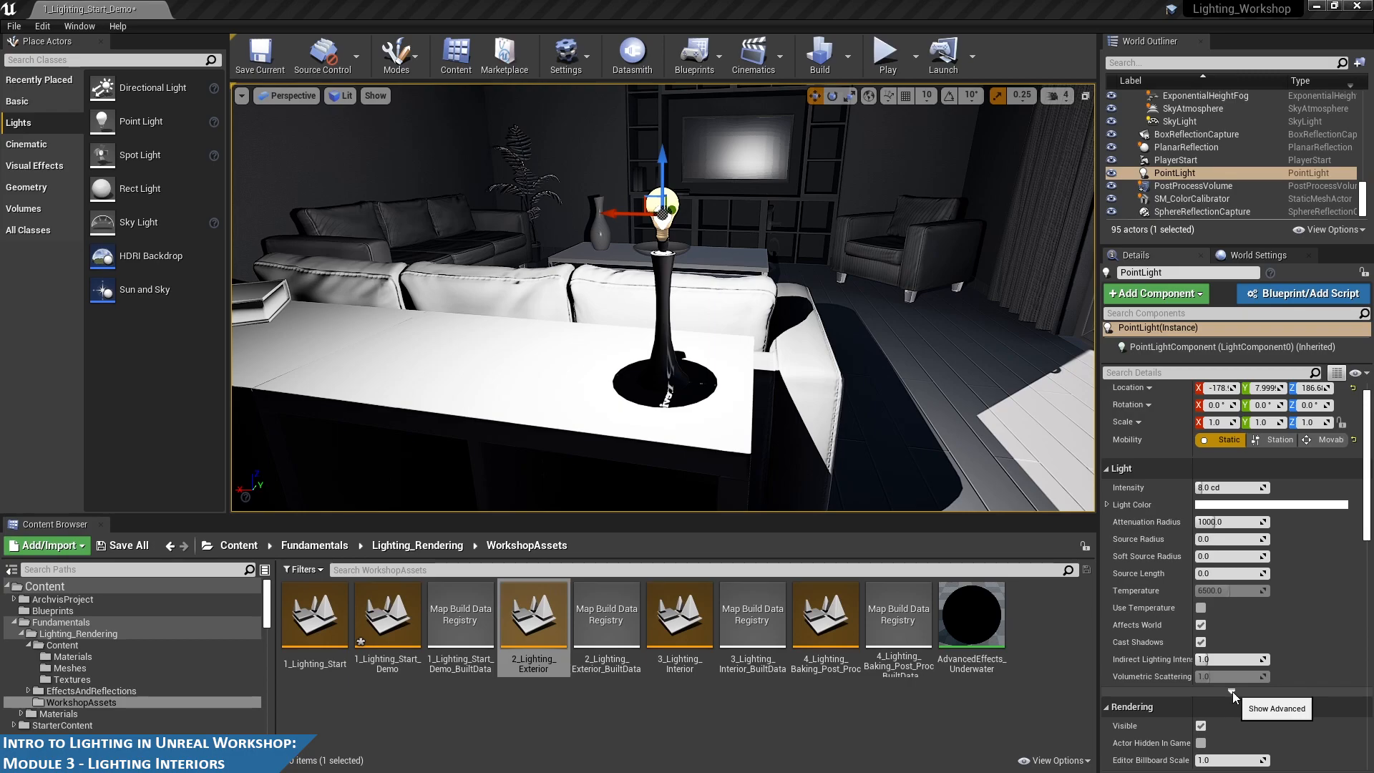
pyautogui.scroll(1, 1274, 655)
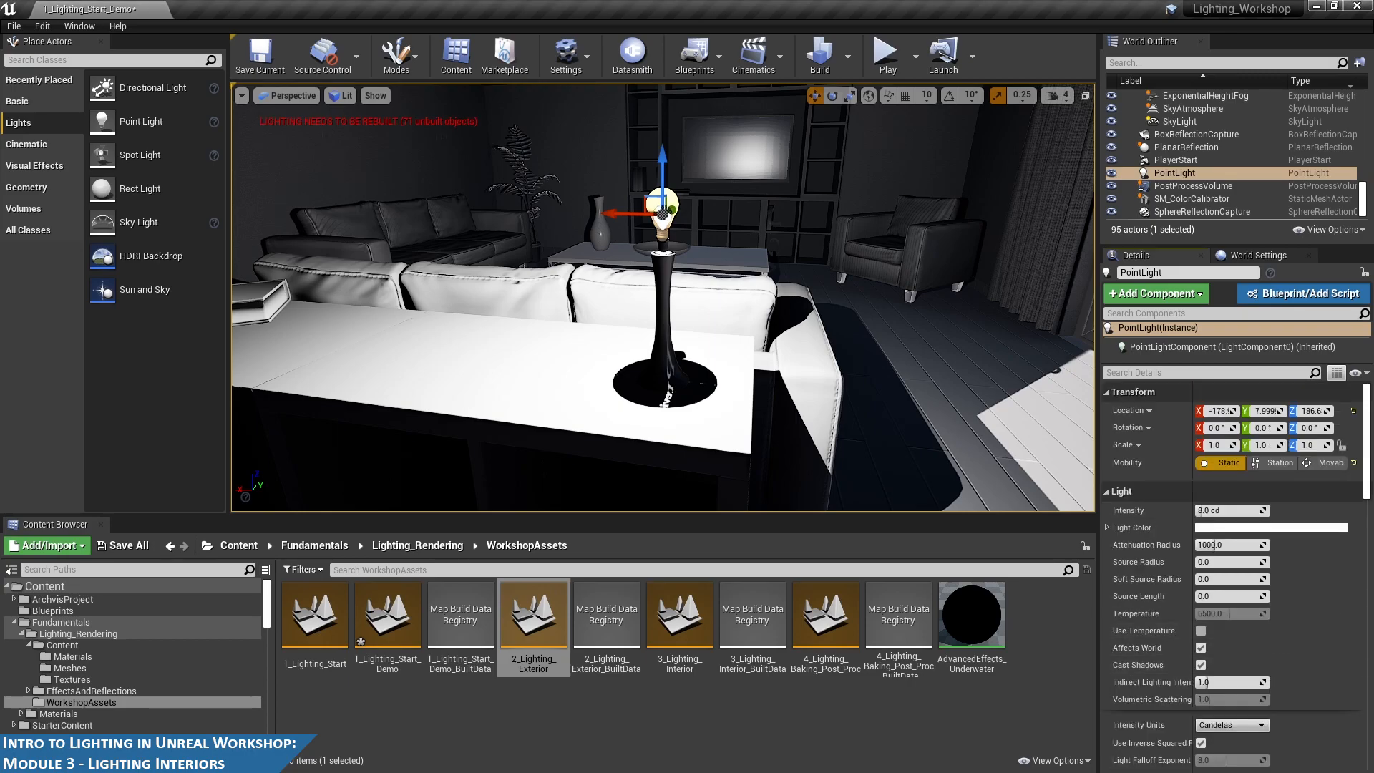
pyautogui.scroll(-5, 1149, 616)
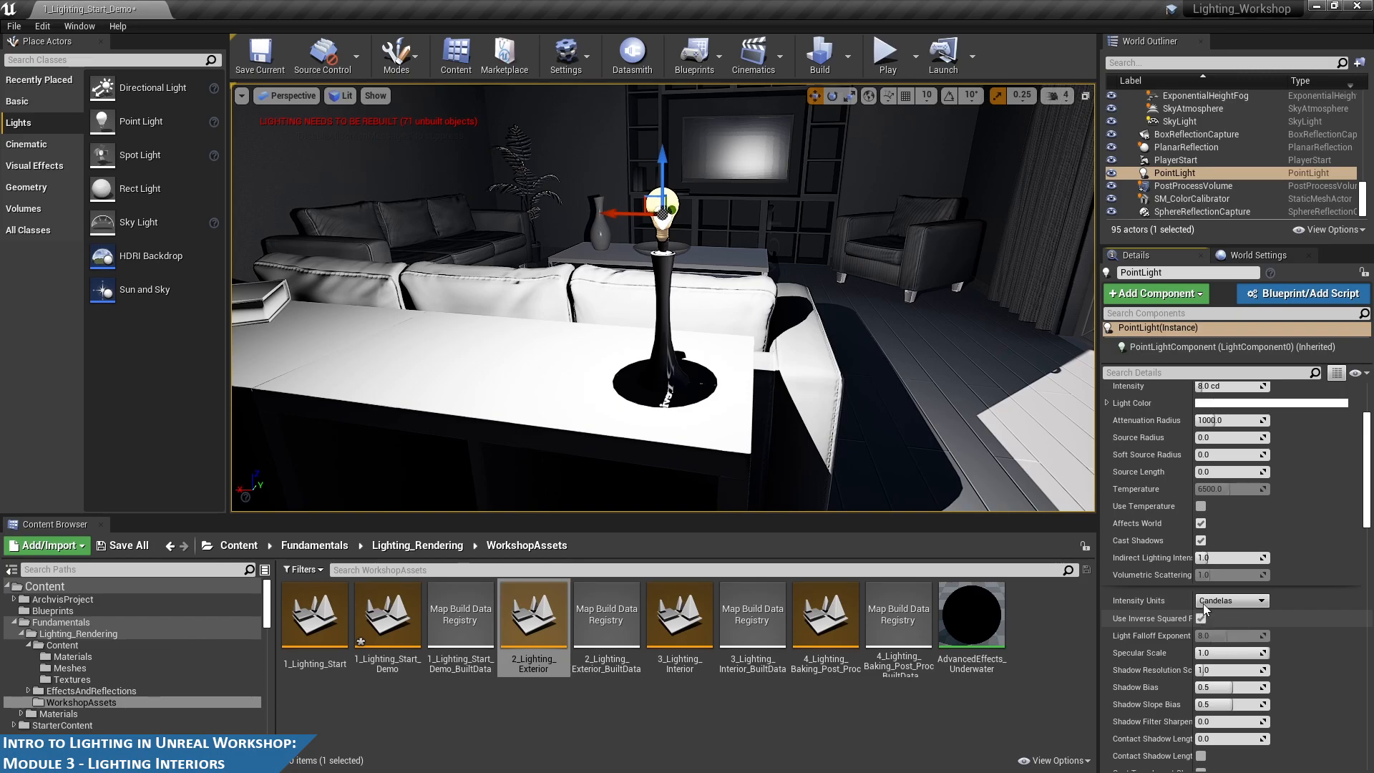
pyautogui.scroll(2, 1156, 129)
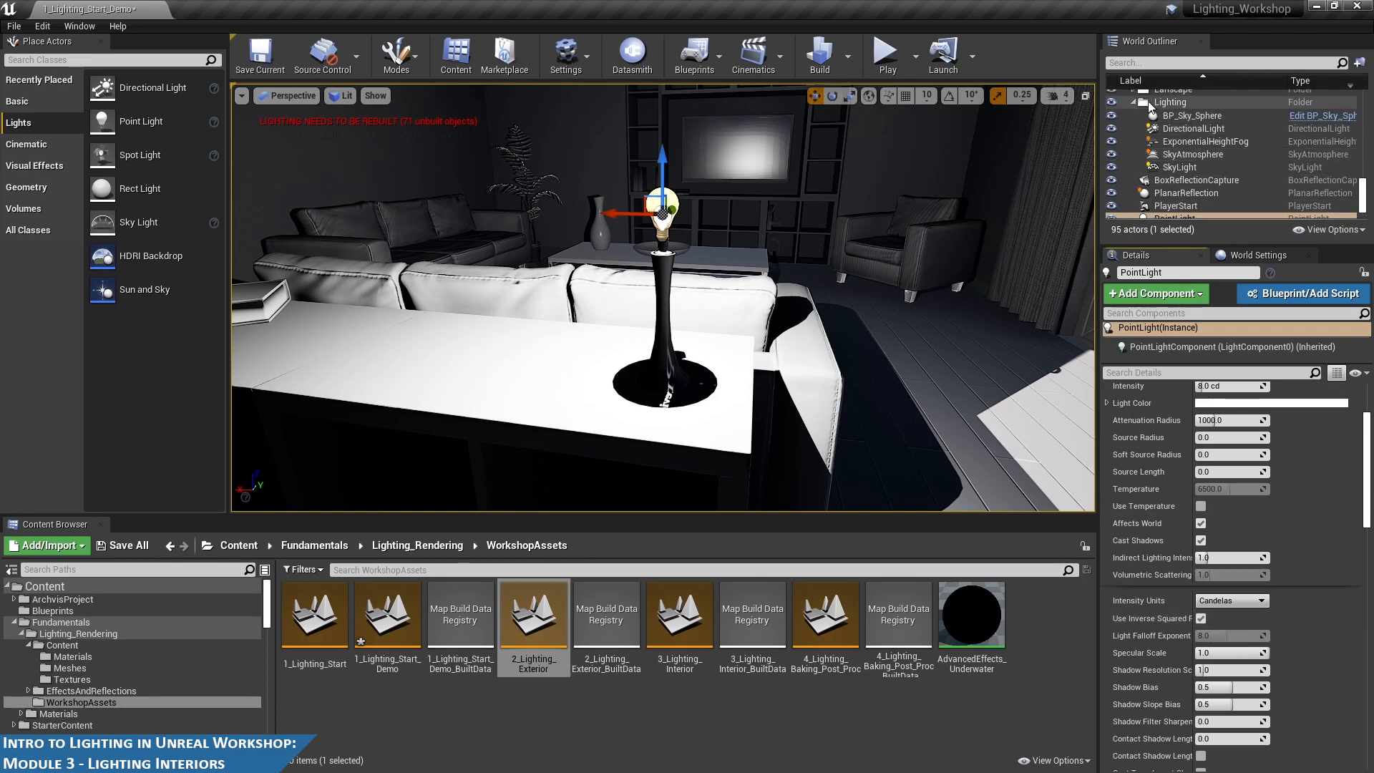
# - Collapse the Lighting and House_Interior folders in the World Outliner to tidy the actor list
pyautogui.click(1177, 101)
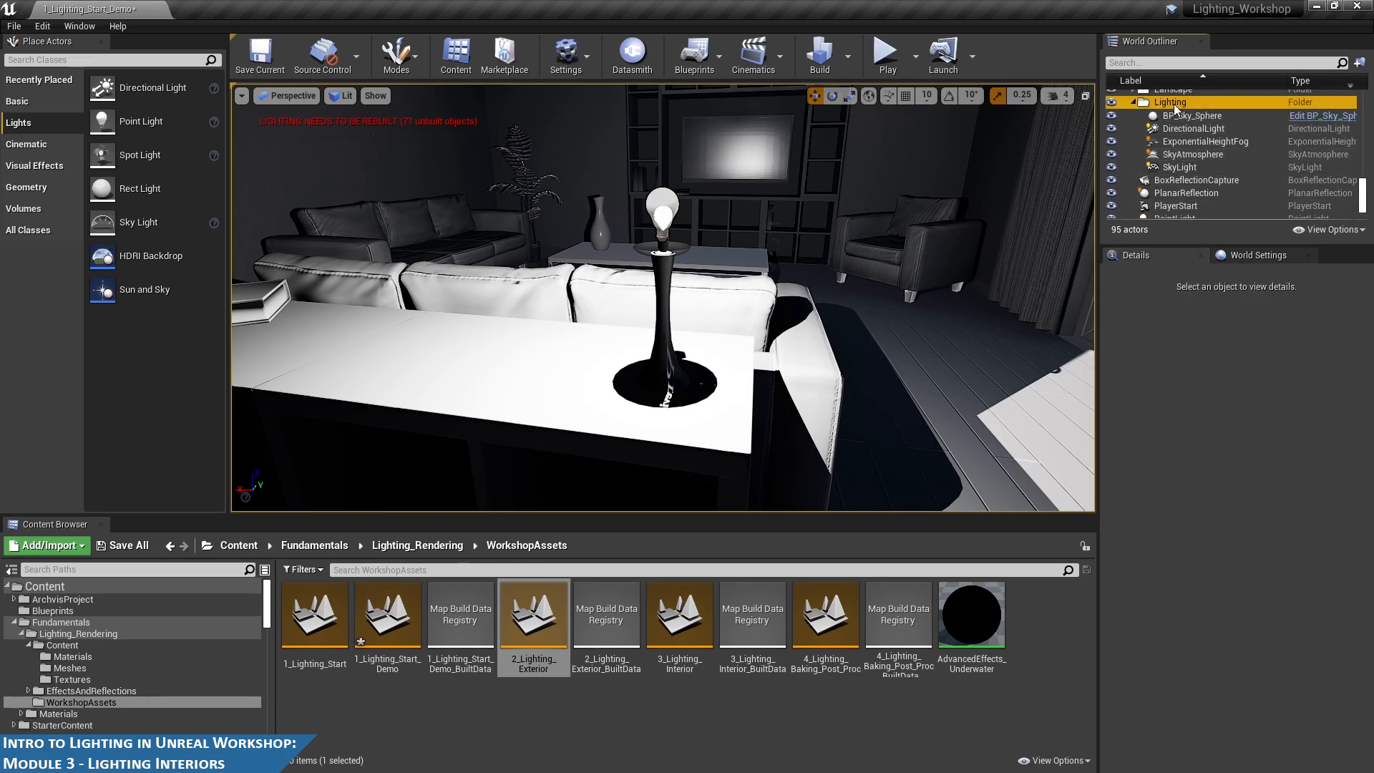
pyautogui.click(1177, 129)
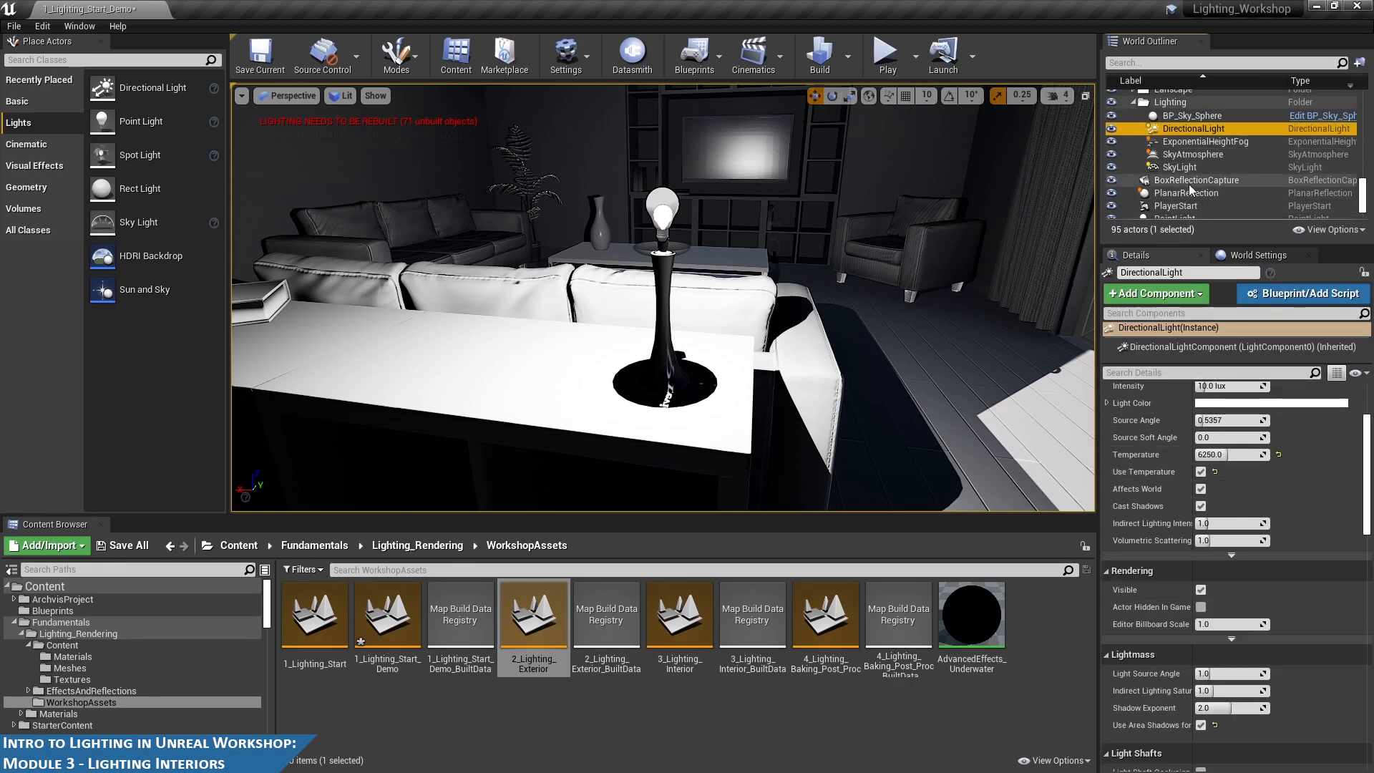
pyautogui.scroll(-2, 1188, 184)
pyautogui.scroll(2, 1192, 179)
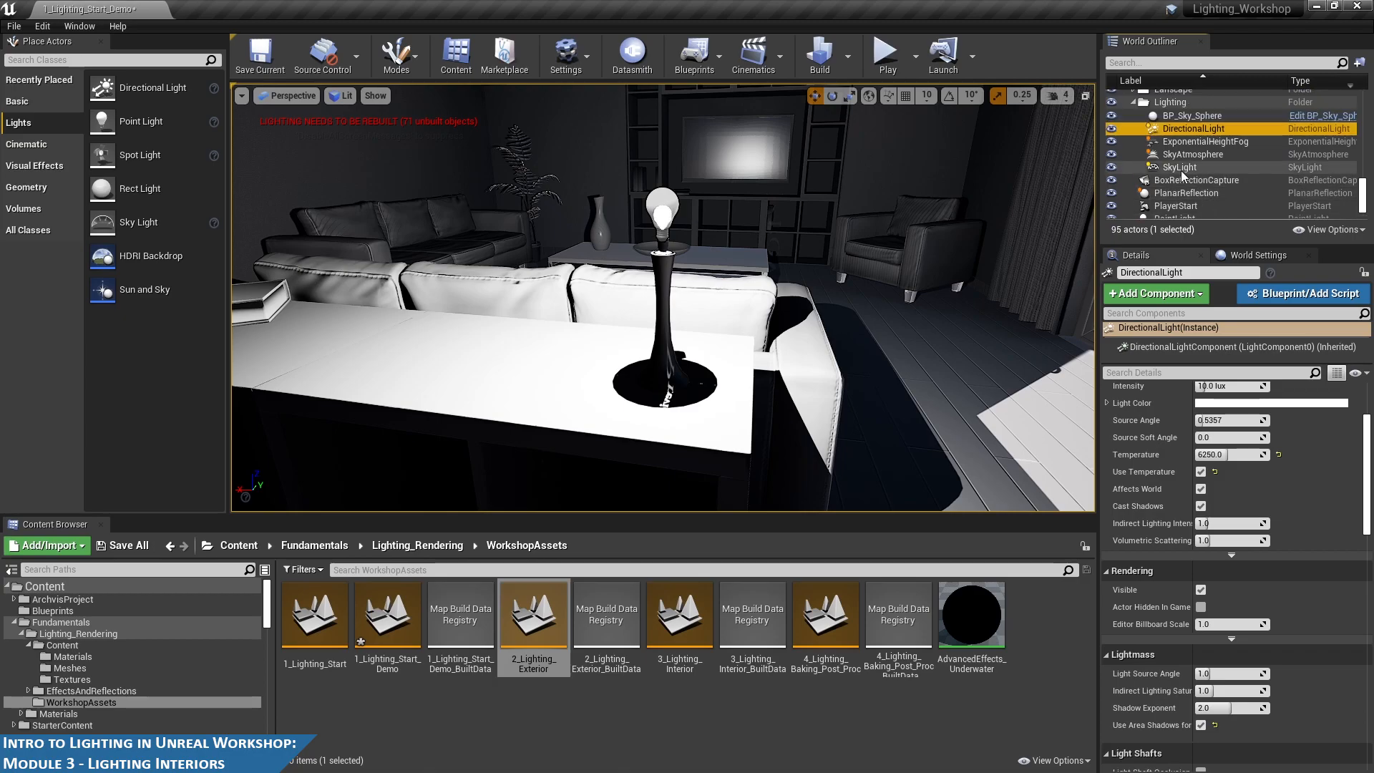
pyautogui.click(1134, 102)
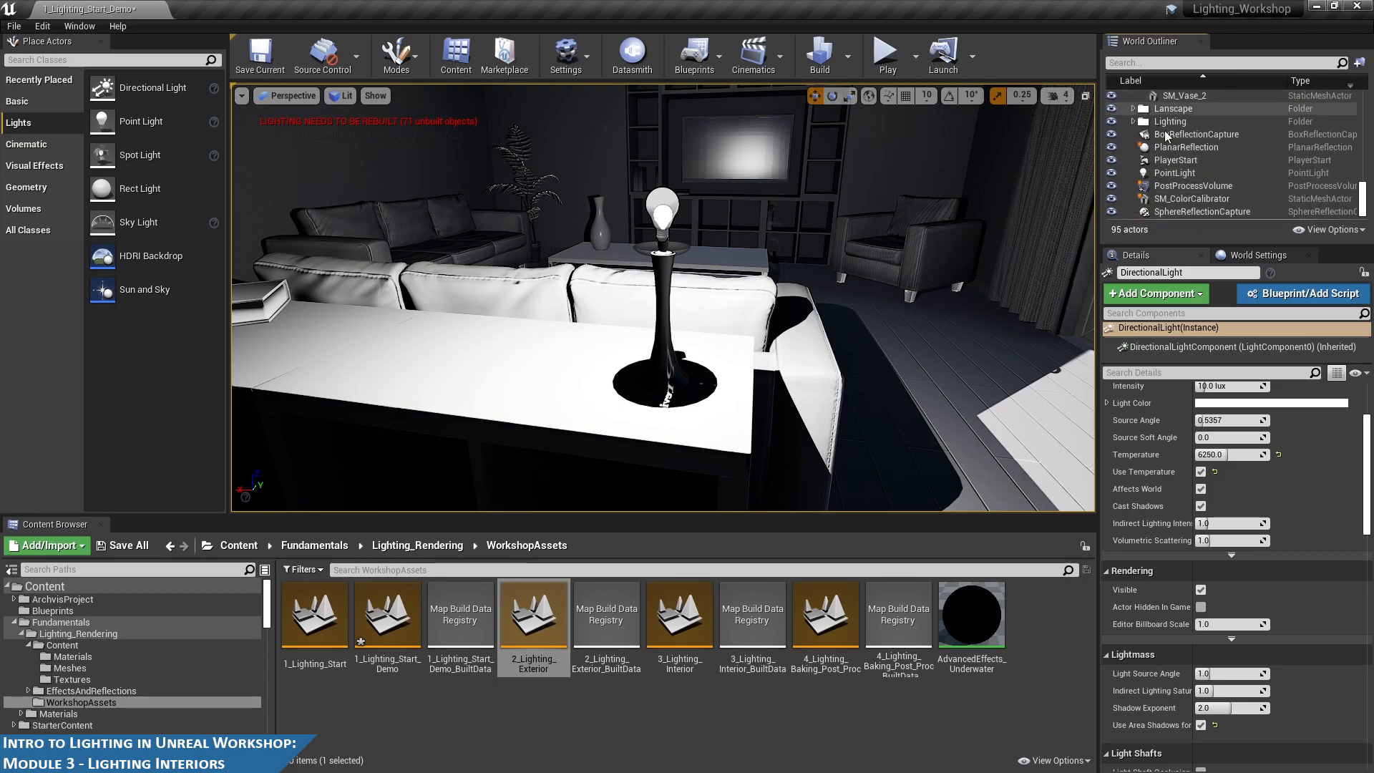
pyautogui.moveTo(1363, 197); pyautogui.dragTo(1363, 96)
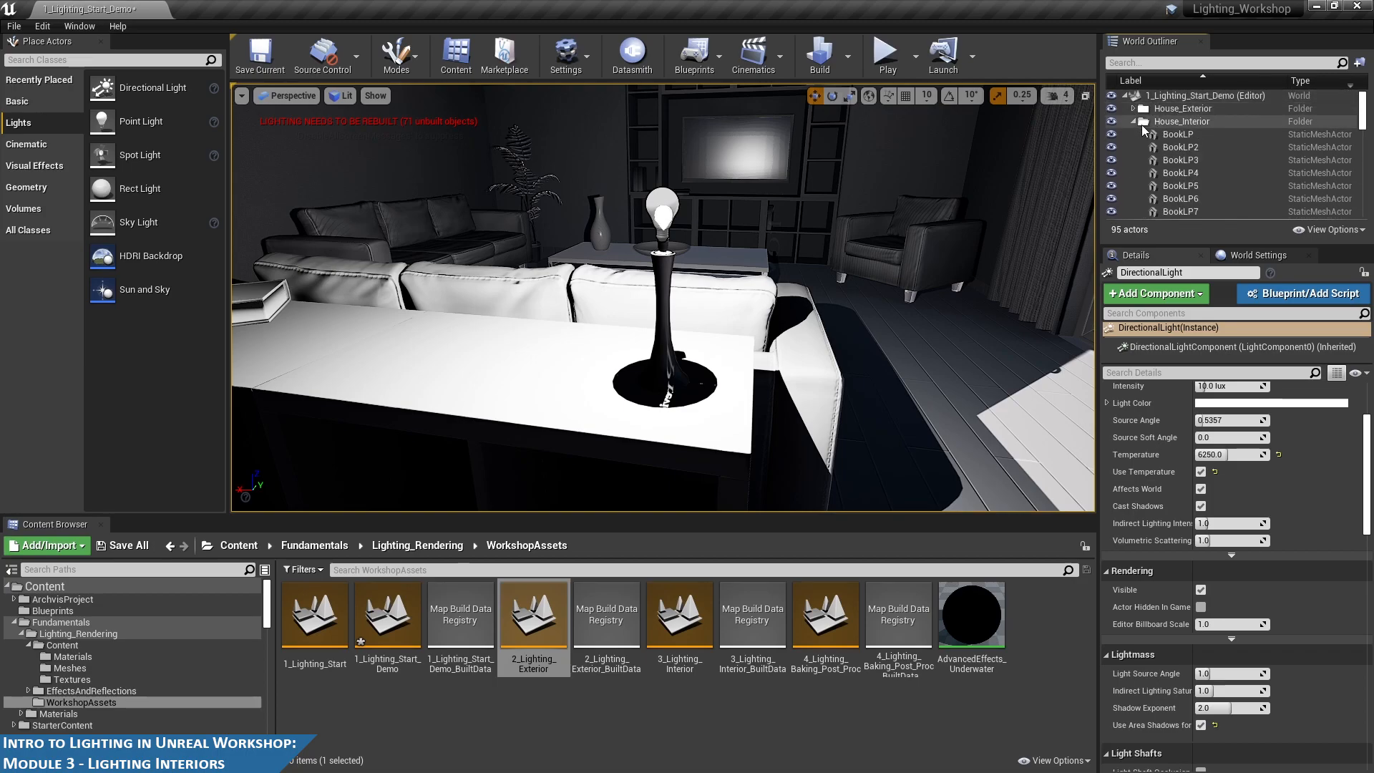
# - Group the planar, box and sphere reflection actors into a new outliner folder named Reflections and collapse it
pyautogui.click(1182, 173)
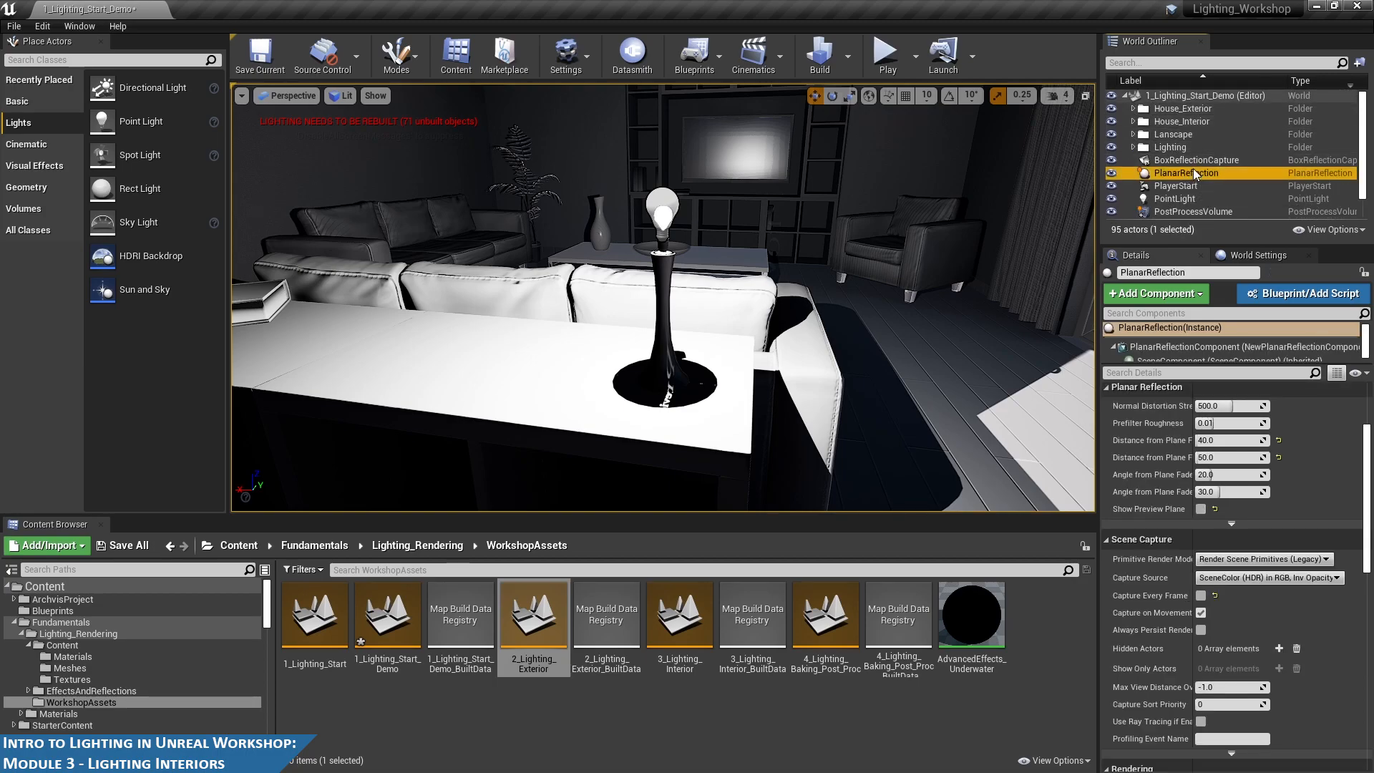
pyautogui.keyDown('ctrl'); pyautogui.click(1195, 162); pyautogui.keyUp('ctrl')
pyautogui.scroll(-2, 1205, 170)
pyautogui.keyDown('ctrl'); pyautogui.click(1208, 212); pyautogui.keyUp('ctrl')
pyautogui.click(1359, 62)
pyautogui.write('Re')
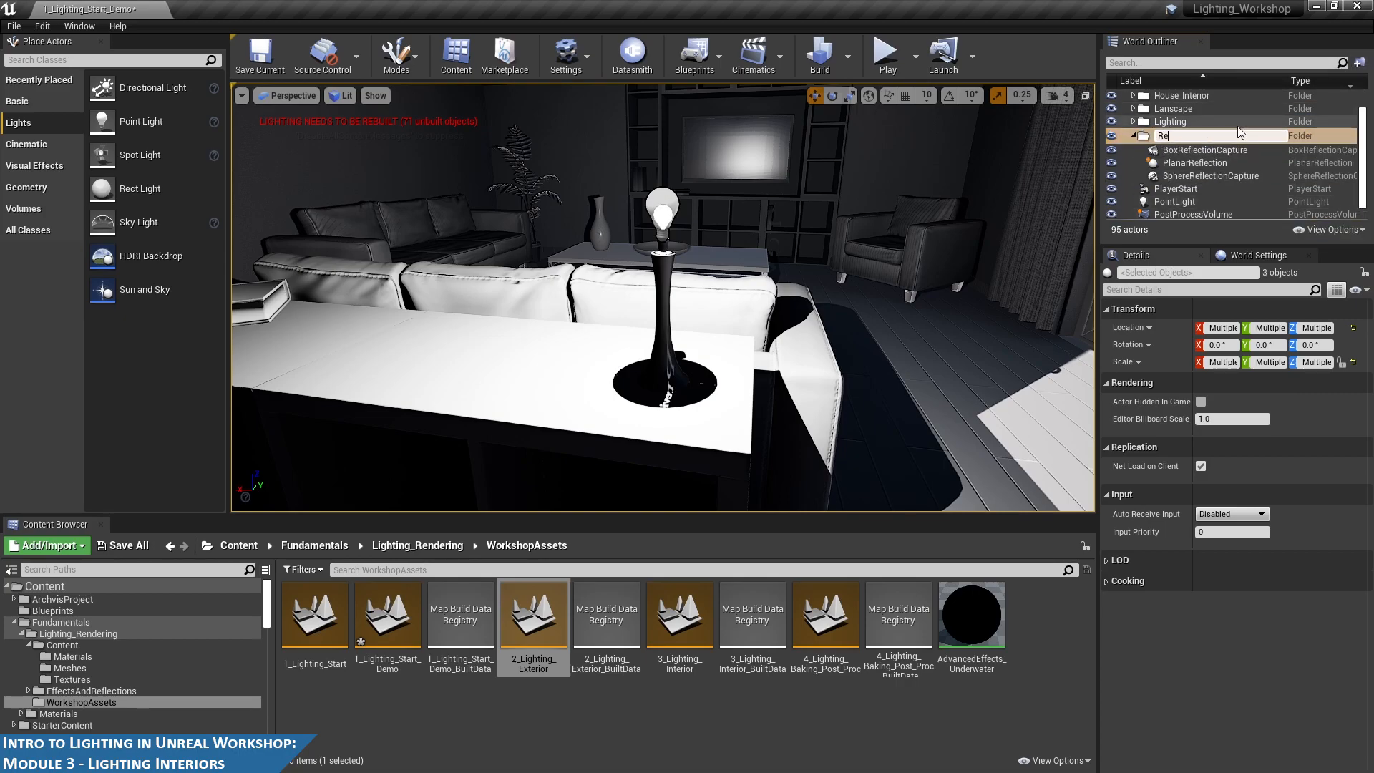
pyautogui.write('flections')
pyautogui.press('Return')
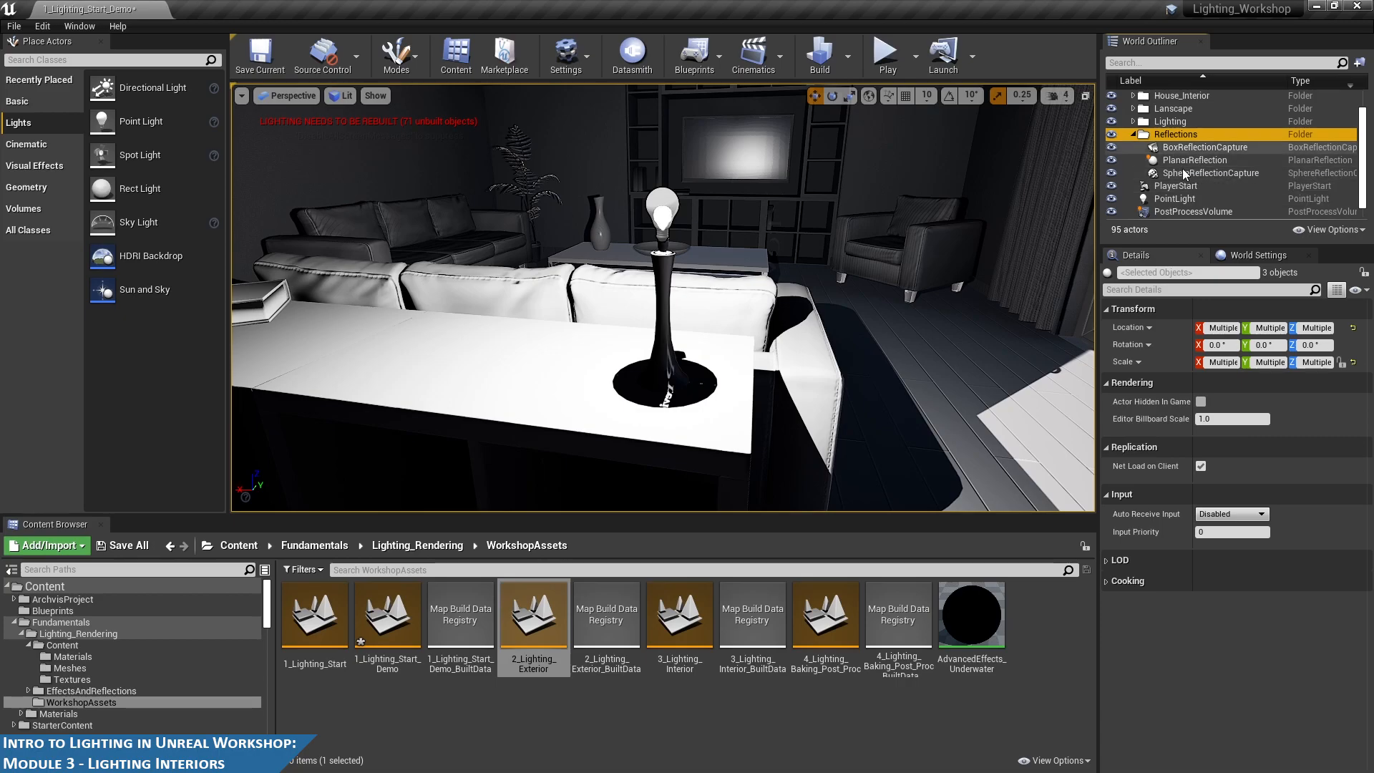
pyautogui.click(1134, 135)
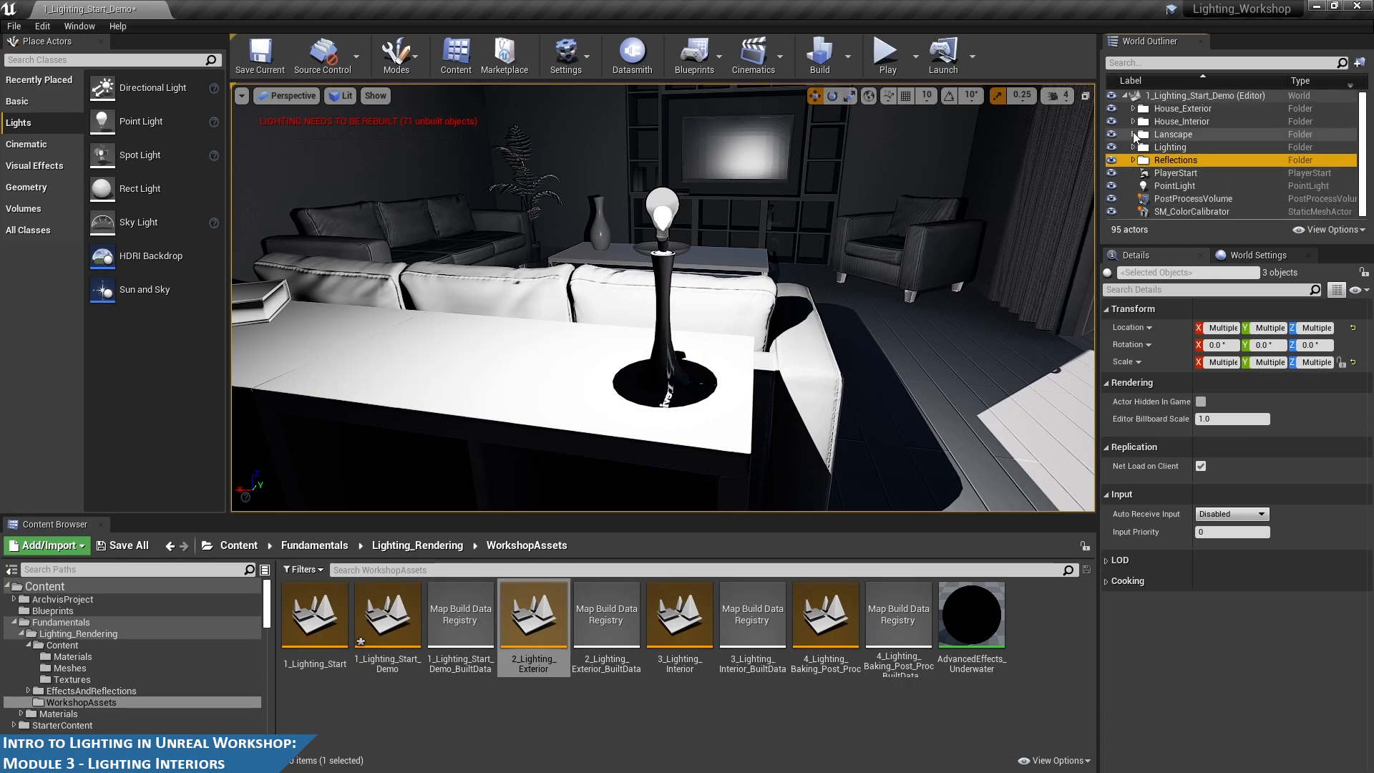
# - Move the PointLight actor into the Lighting folder and expand that folder
pyautogui.click(1184, 188)
pyautogui.moveTo(1183, 188); pyautogui.dragTo(1159, 147)
pyautogui.click(1133, 147)
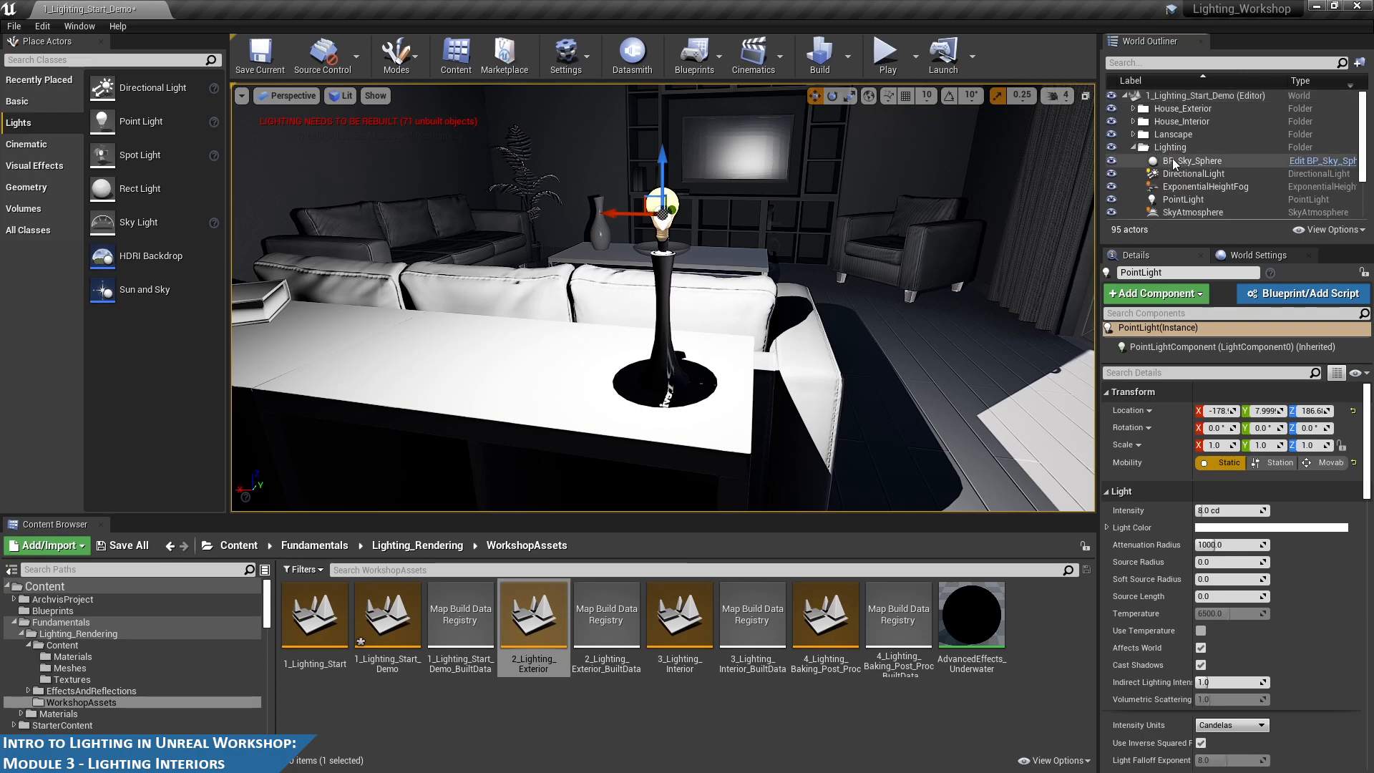
# - Group the sky sphere, directional light, height fog, sky atmosphere and sky light into a collapsed Lighting subfolder named Main
pyautogui.click(1188, 160)
pyautogui.scroll(-1, 1215, 175)
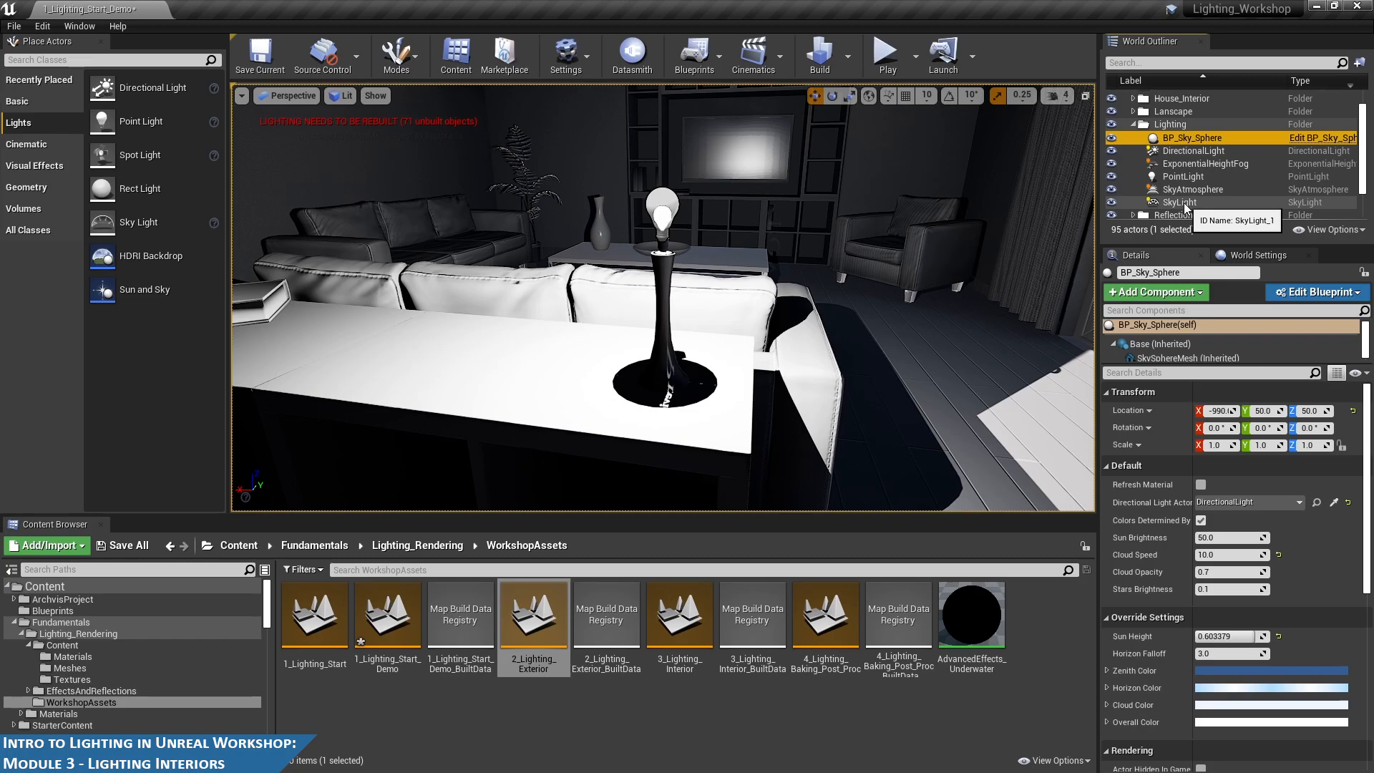
pyautogui.keyDown('shift'); pyautogui.click(1183, 203); pyautogui.keyUp('shift')
pyautogui.keyDown('ctrl'); pyautogui.click(1181, 179); pyautogui.keyUp('ctrl')
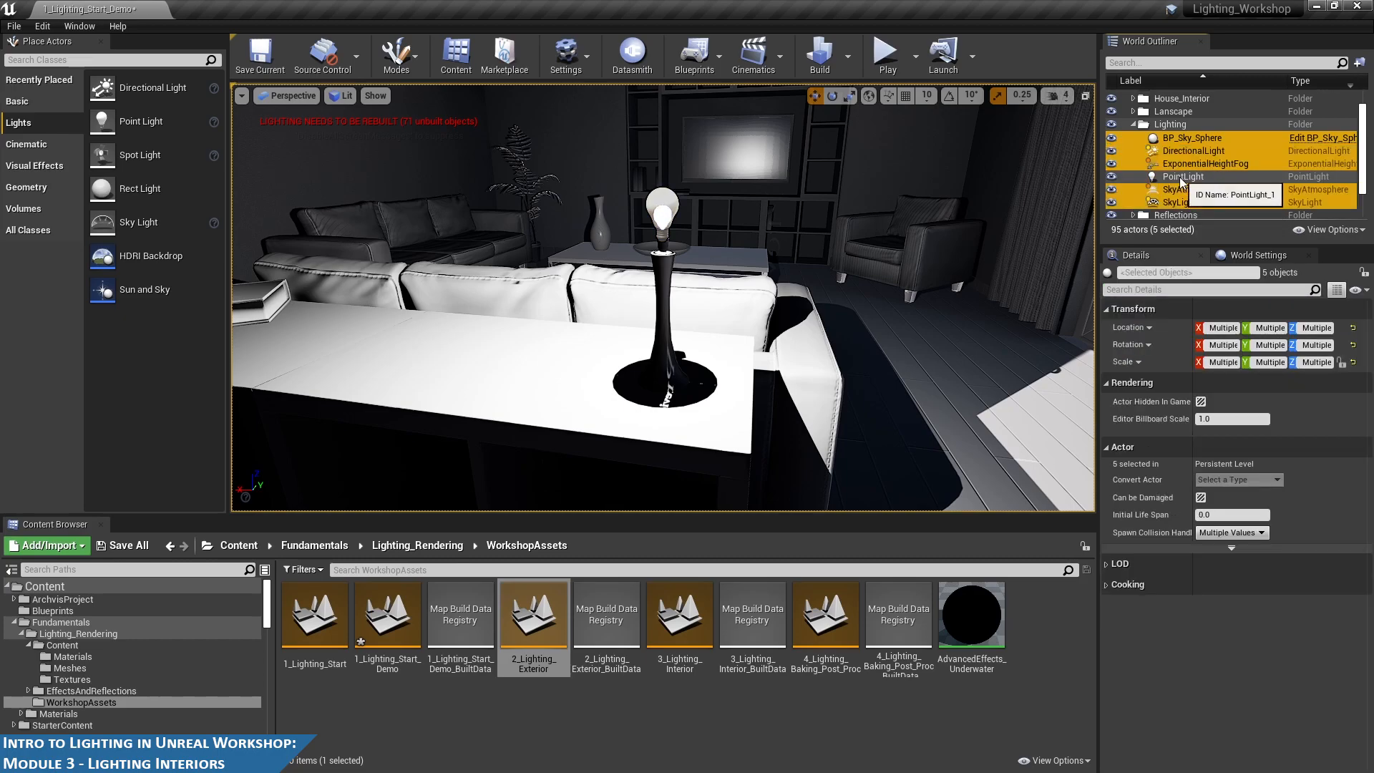
pyautogui.click(1360, 65)
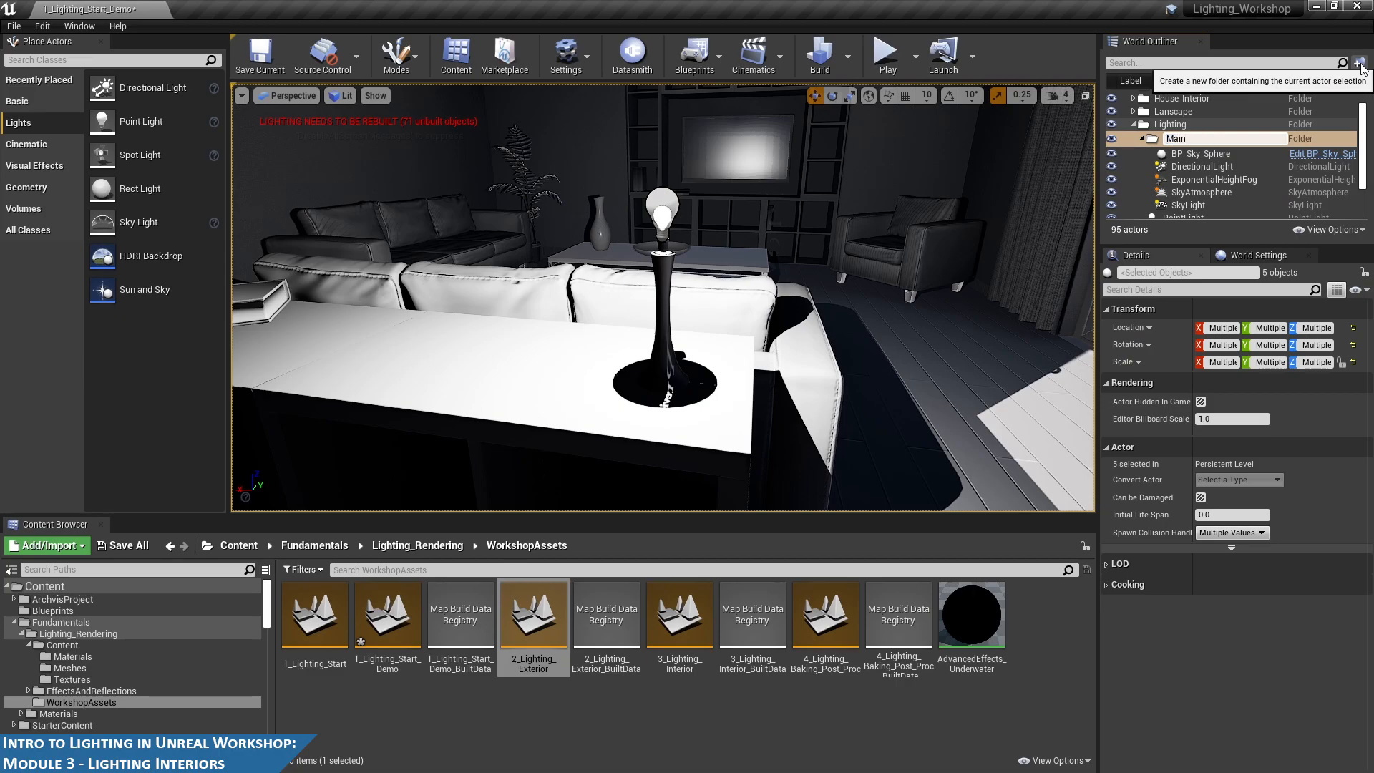
pyautogui.press('Return')
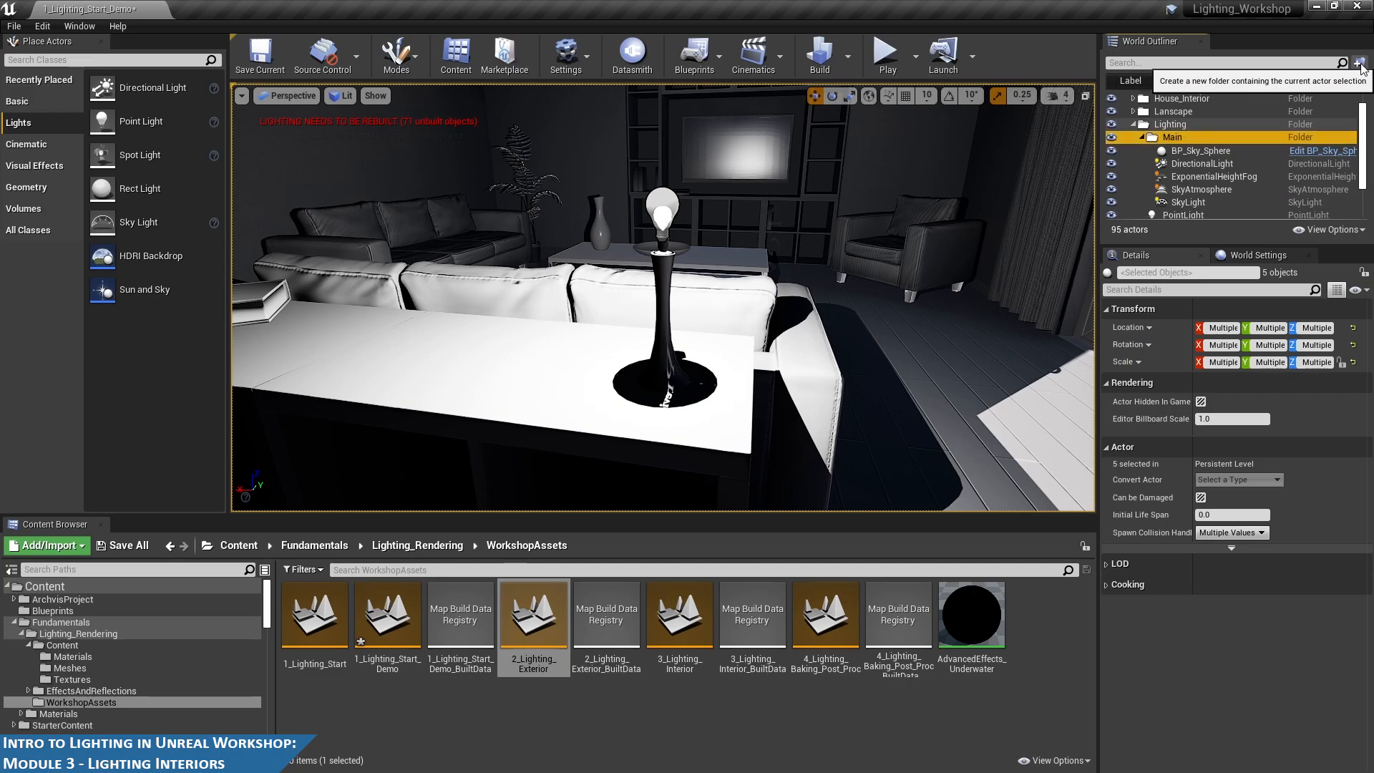
pyautogui.click(1142, 137)
# - Put the PointLight into a new subfolder of Lighting named Interior
pyautogui.click(1179, 160)
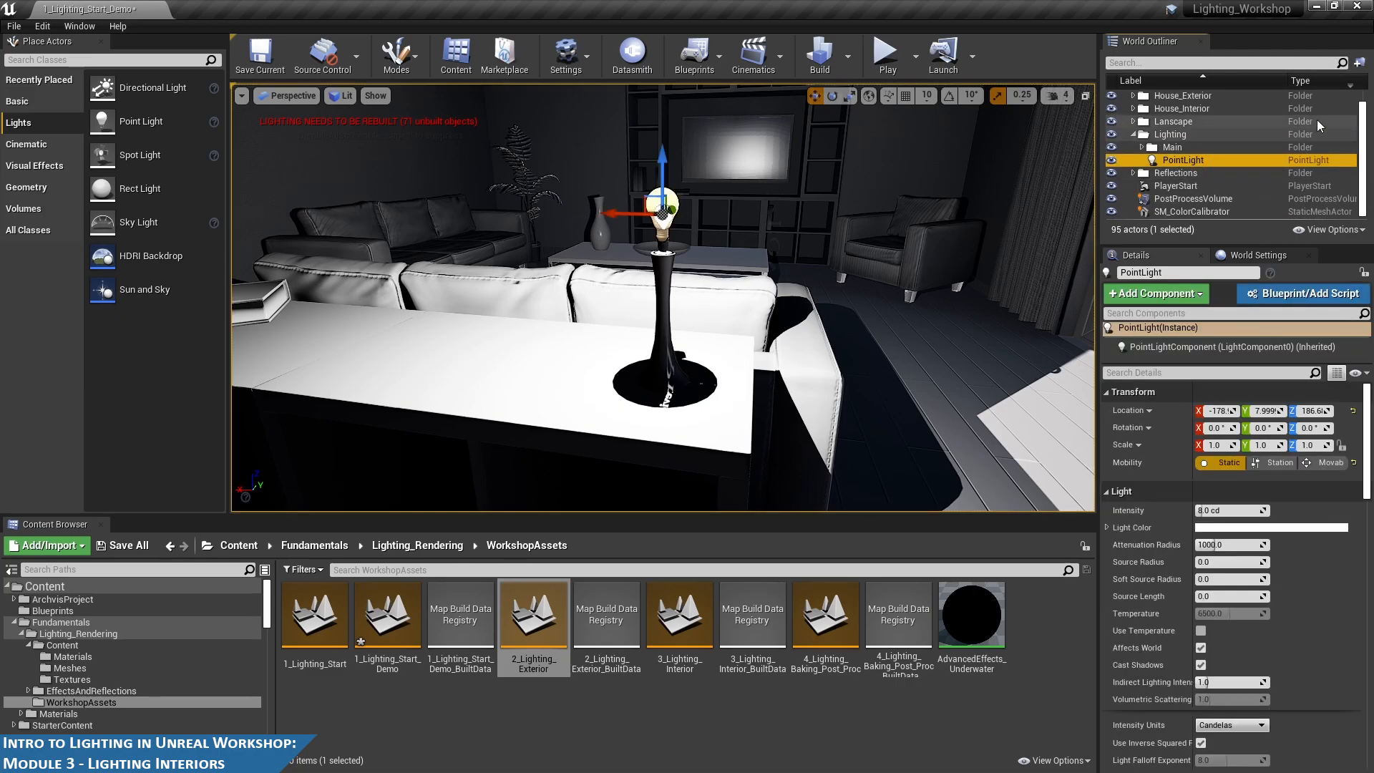
pyautogui.click(1361, 63)
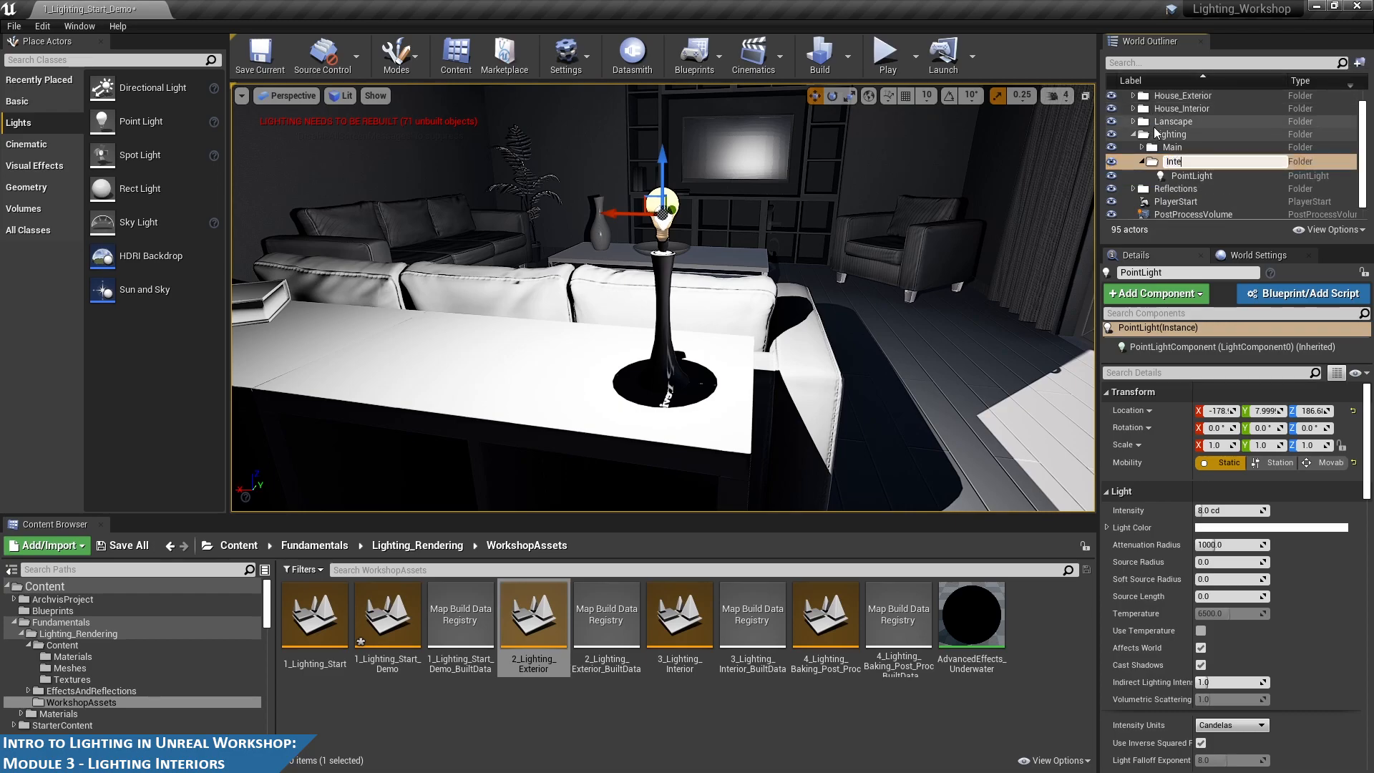
pyautogui.write('Interior')
pyautogui.press('Return')
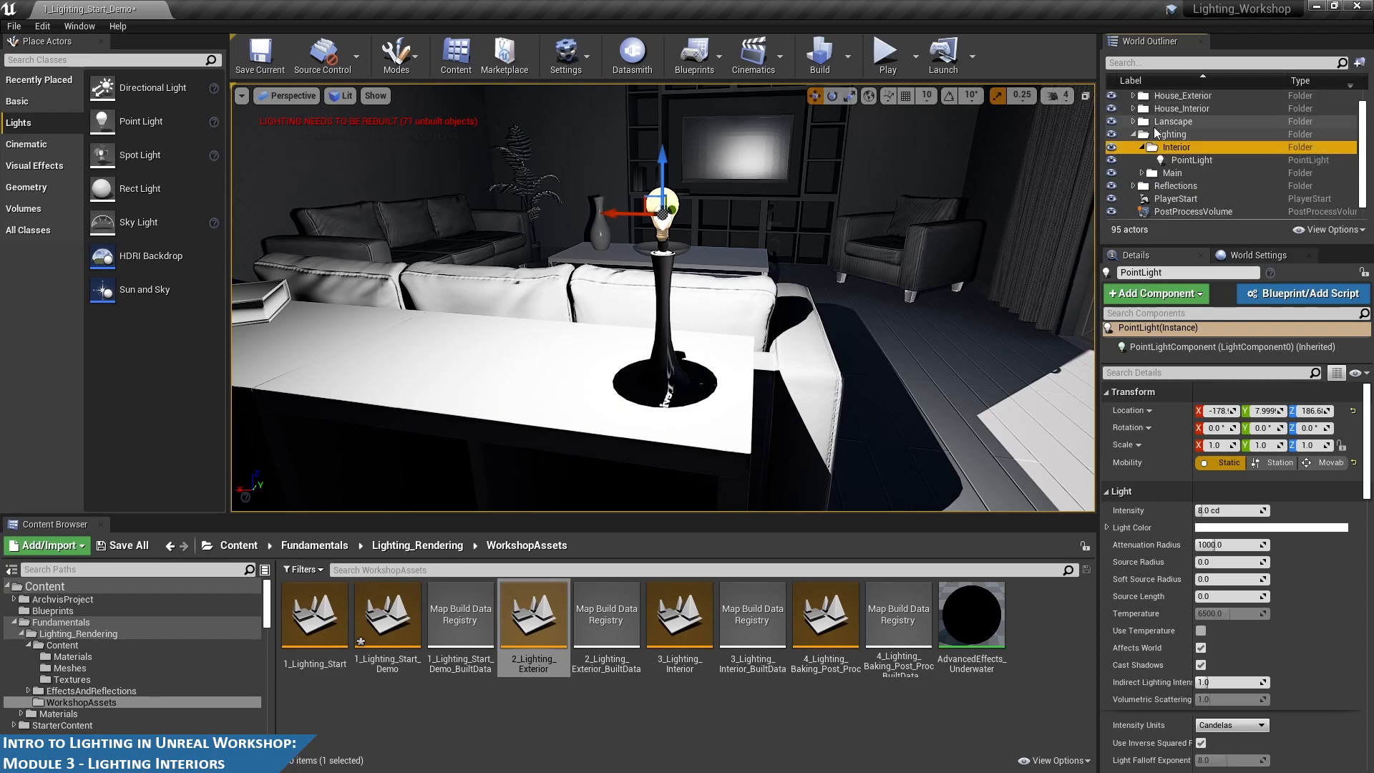
# - Set the desk lamp point light's intensity units to Lumens
pyautogui.click(1187, 161)
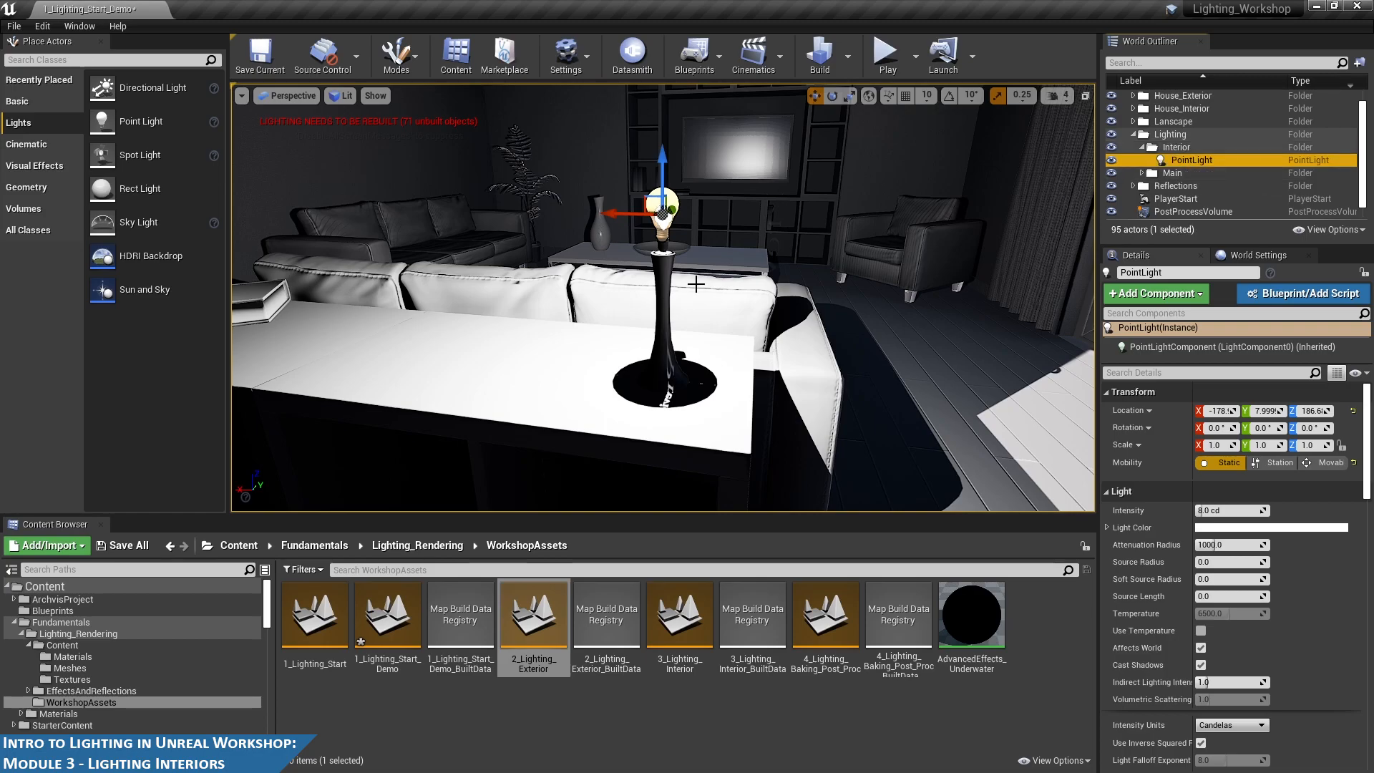
pyautogui.keyDown('alt'); pyautogui.moveTo(663, 298); pyautogui.dragTo(673, 298); pyautogui.keyUp('alt')
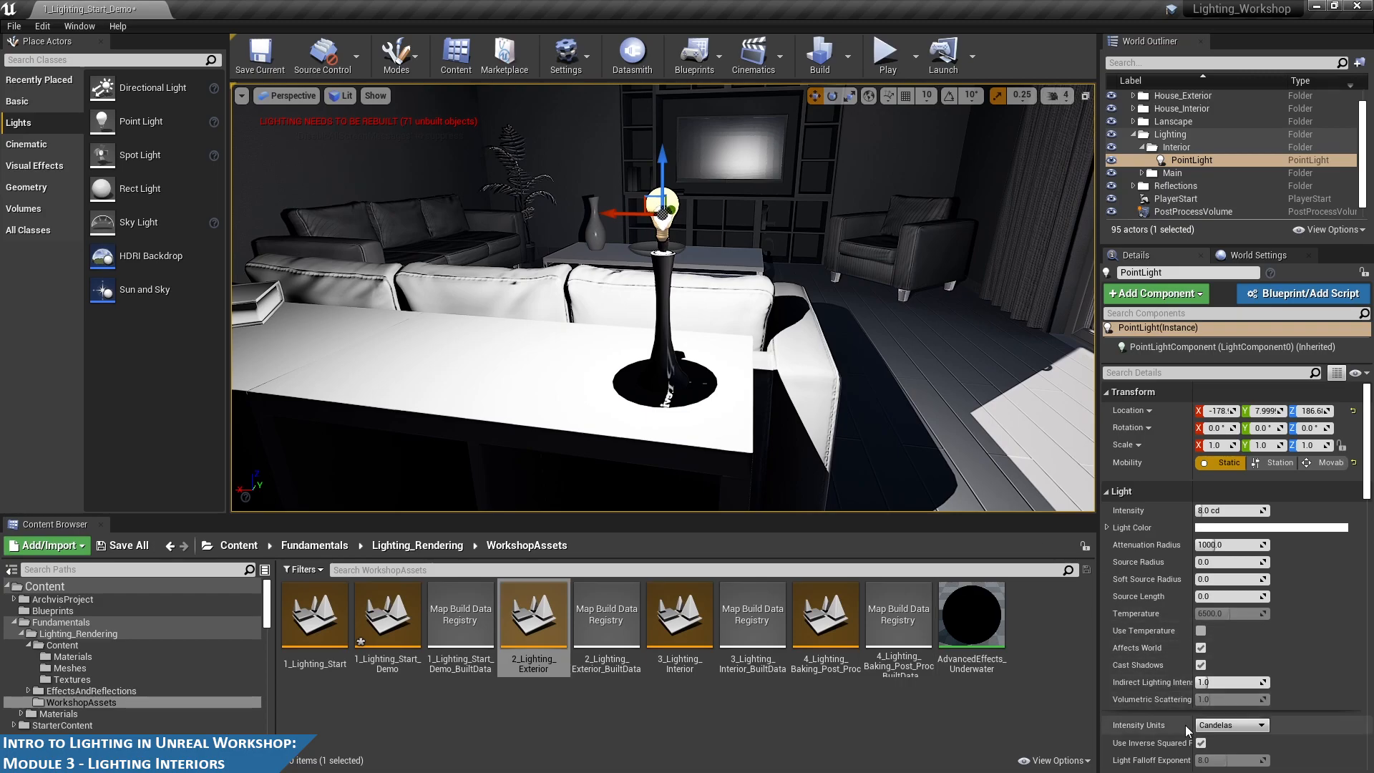
pyautogui.scroll(-1, 1208, 710)
pyautogui.keyDown('alt'); pyautogui.moveTo(818, 355); pyautogui.dragTo(751, 334); pyautogui.keyUp('alt')
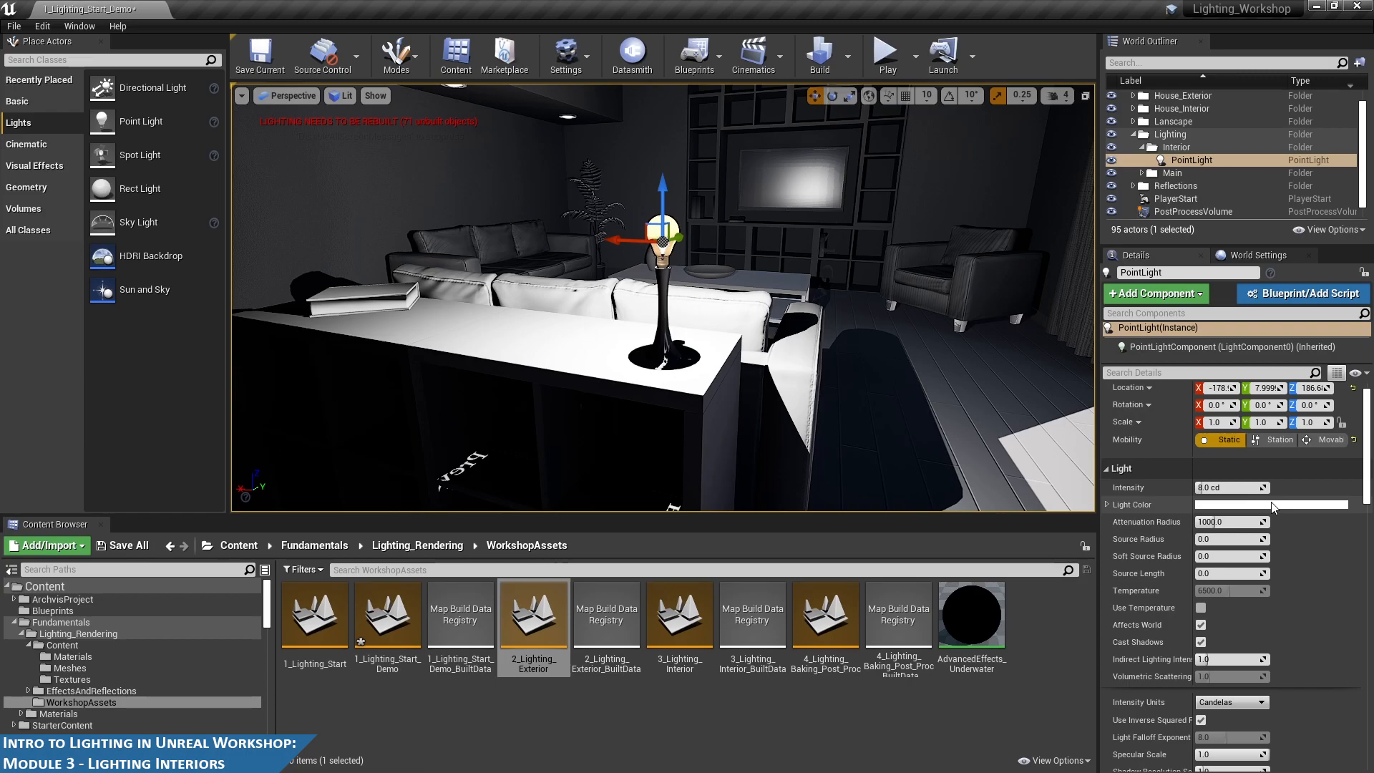
pyautogui.click(1231, 702)
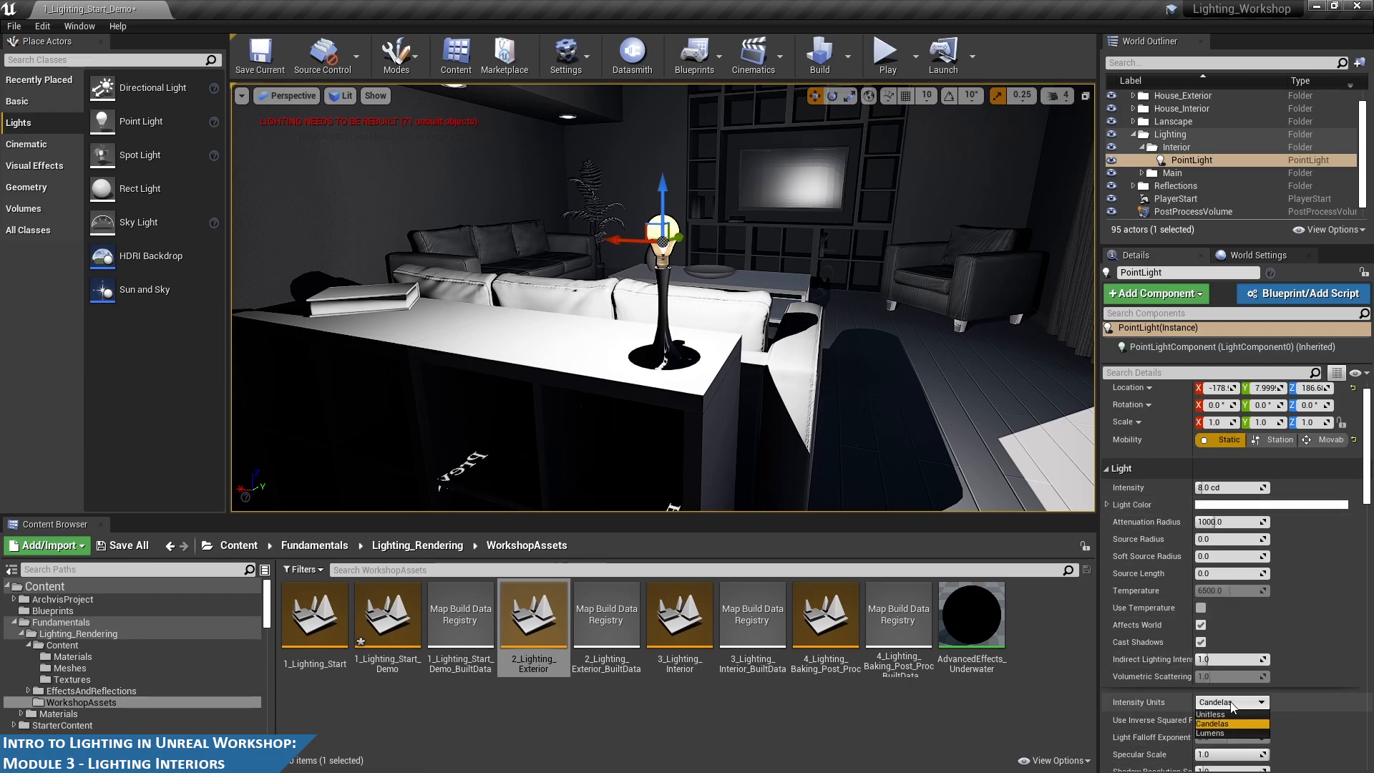
pyautogui.click(1232, 733)
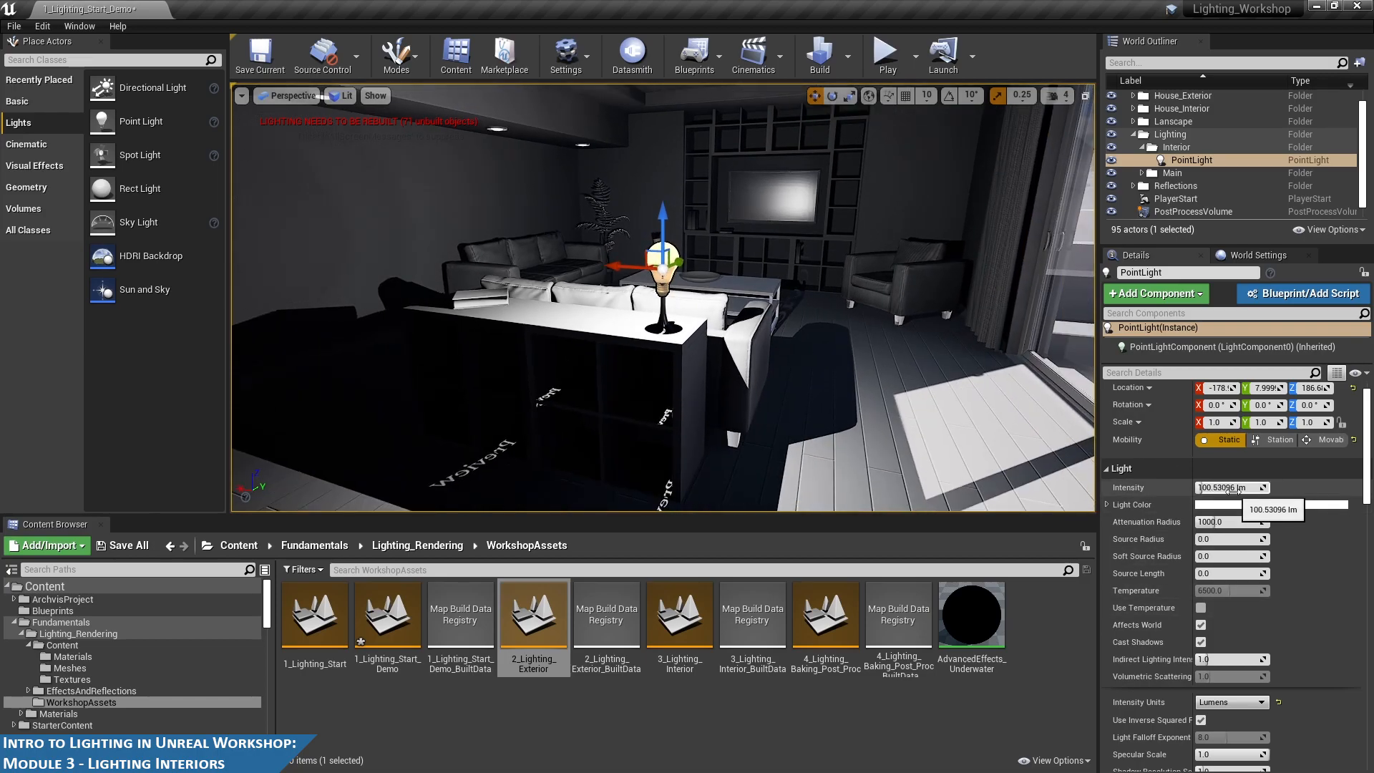
# - Set the point light's intensity to 10 lm and examine its effect around the sofa and shelving
pyautogui.click(1244, 488)
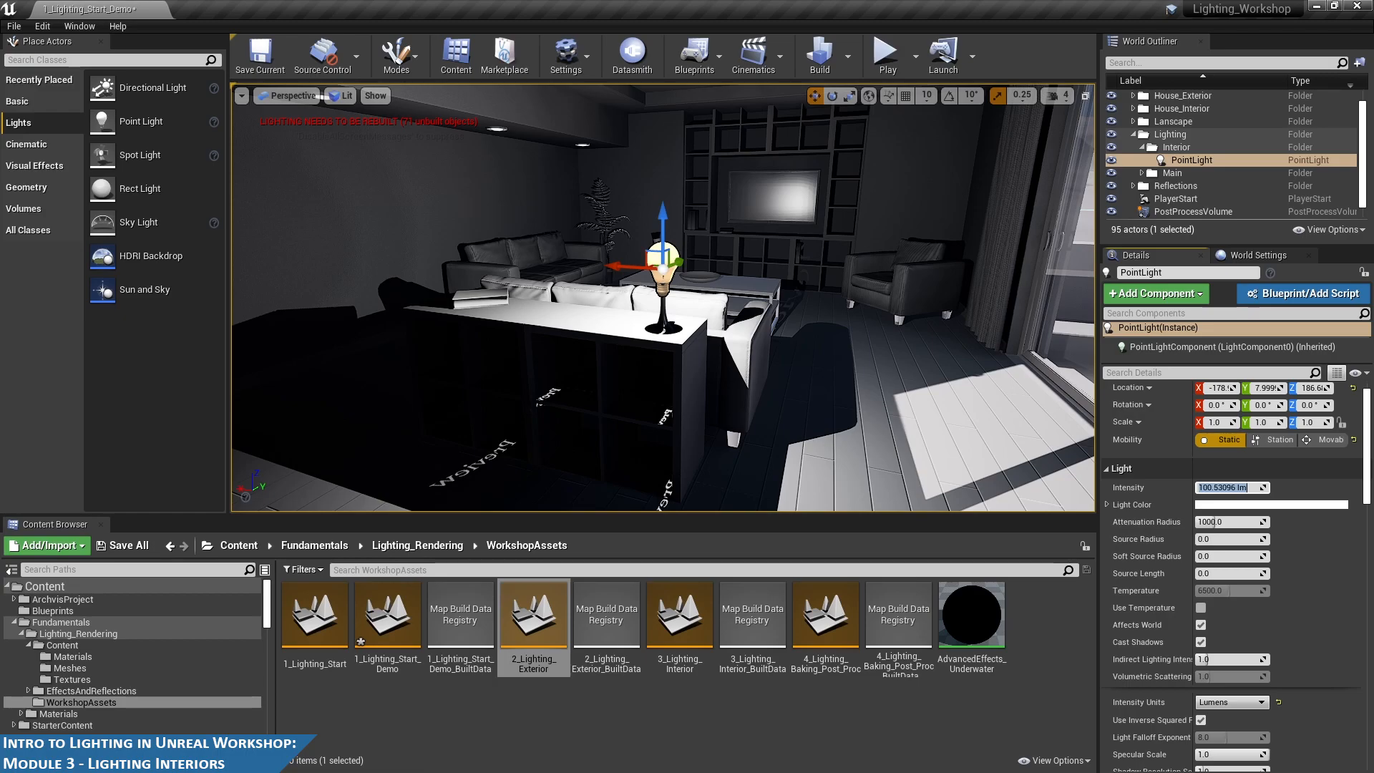
pyautogui.write('10')
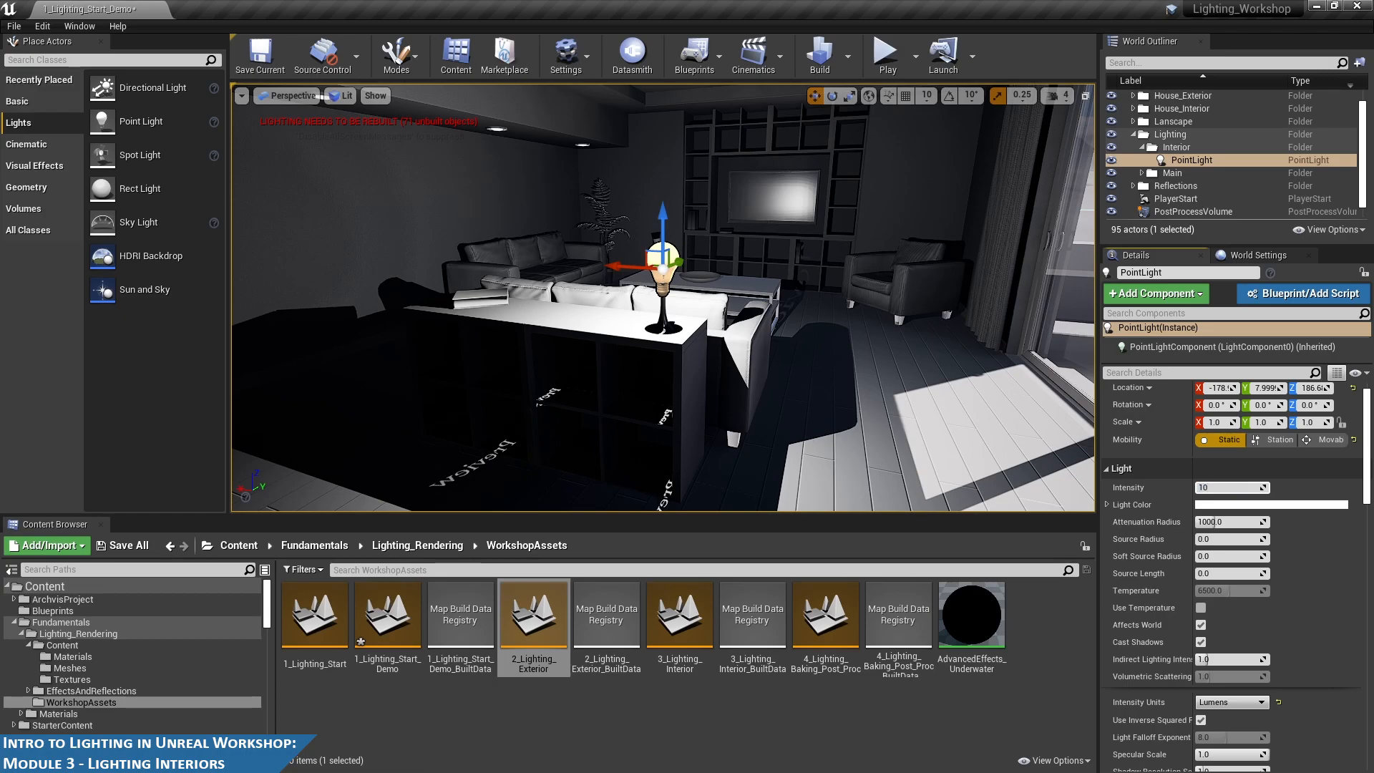
pyautogui.press('Return')
pyautogui.keyDown('alt'); pyautogui.moveTo(859, 344); pyautogui.dragTo(873, 297); pyautogui.keyUp('alt')
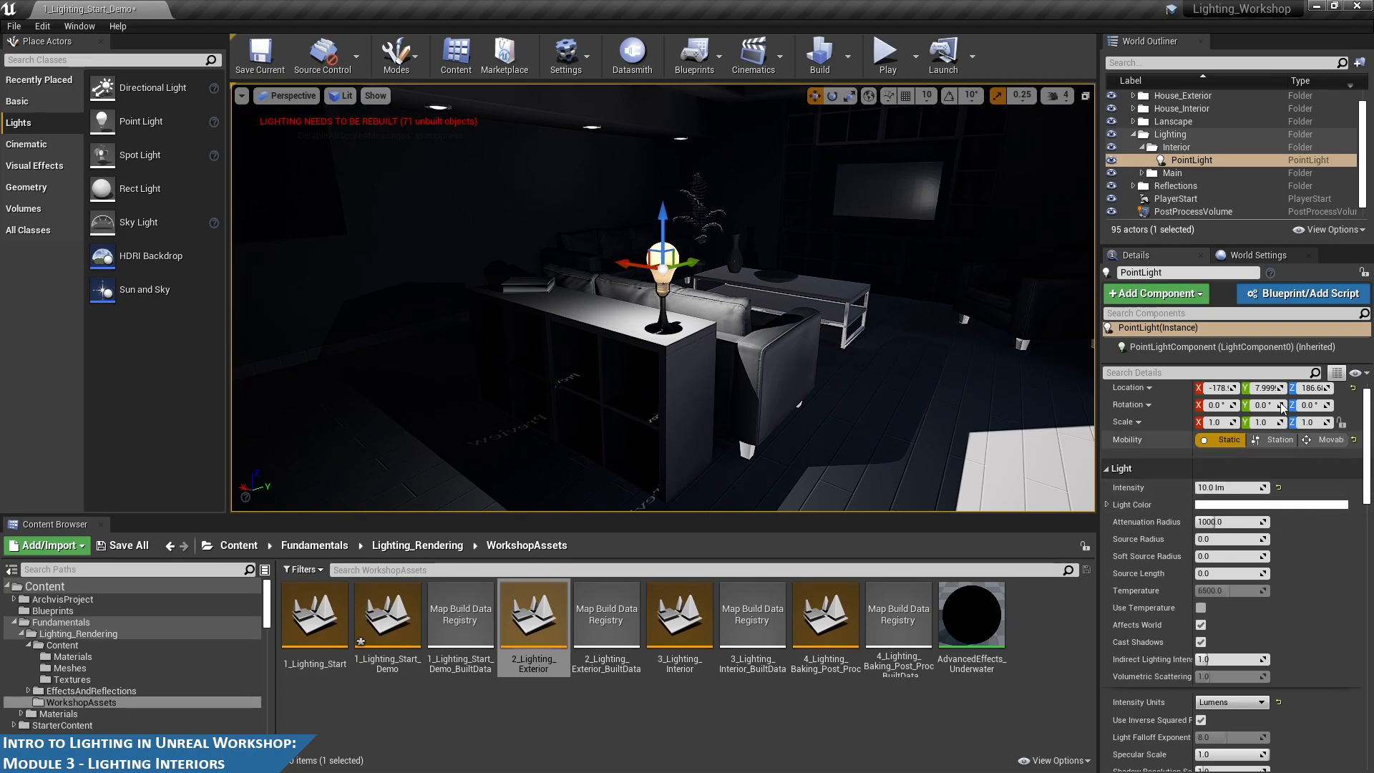
pyautogui.moveTo(810, 284)
pyautogui.keyDown('alt'); pyautogui.mouseDown()
pyautogui.moveTo(953, 284)
pyautogui.moveTo(785, 284)
pyautogui.mouseUp(); pyautogui.keyUp('alt')
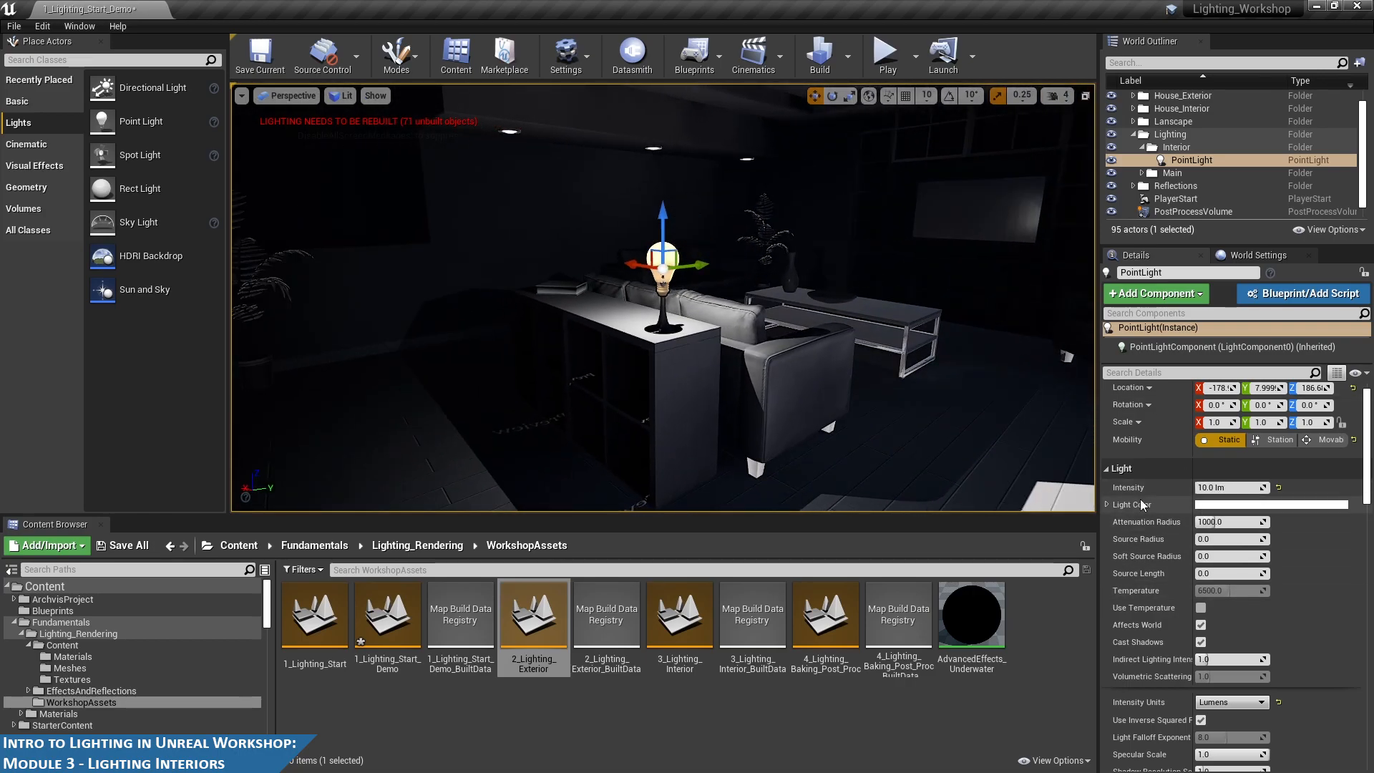
# - Set the point light's intensity to 500 in Unitless units and switch the units back to Lumens
pyautogui.click(1243, 703)
pyautogui.click(1246, 714)
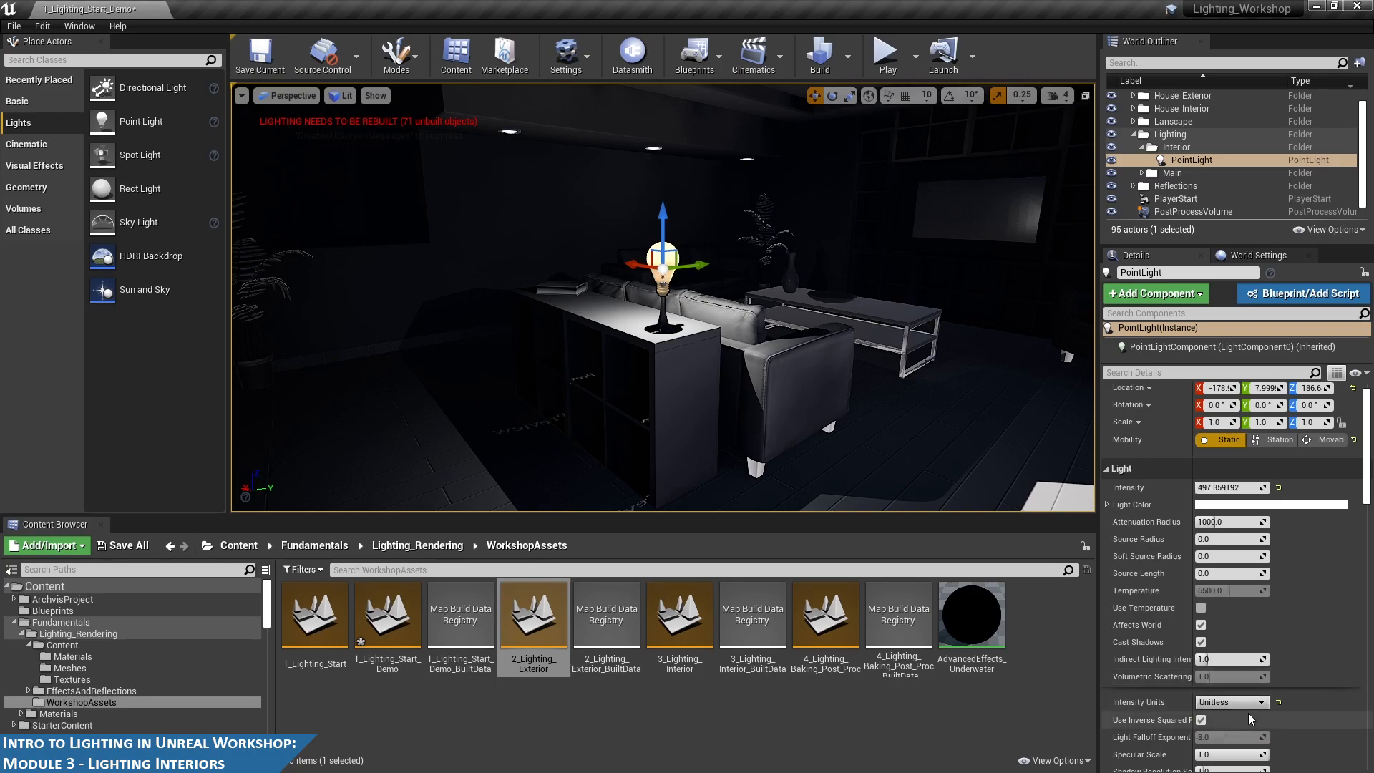
pyautogui.click(1238, 487)
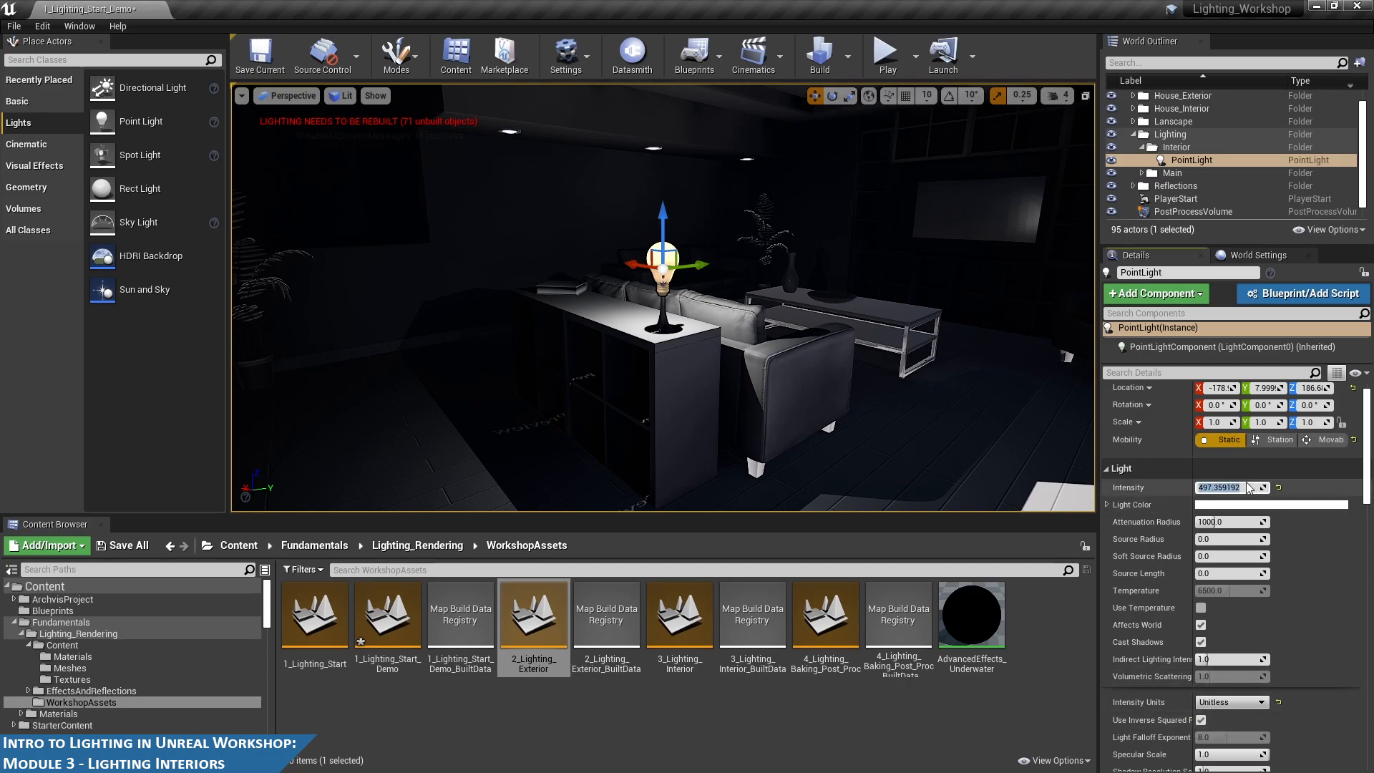
pyautogui.write('500')
pyautogui.press('Return')
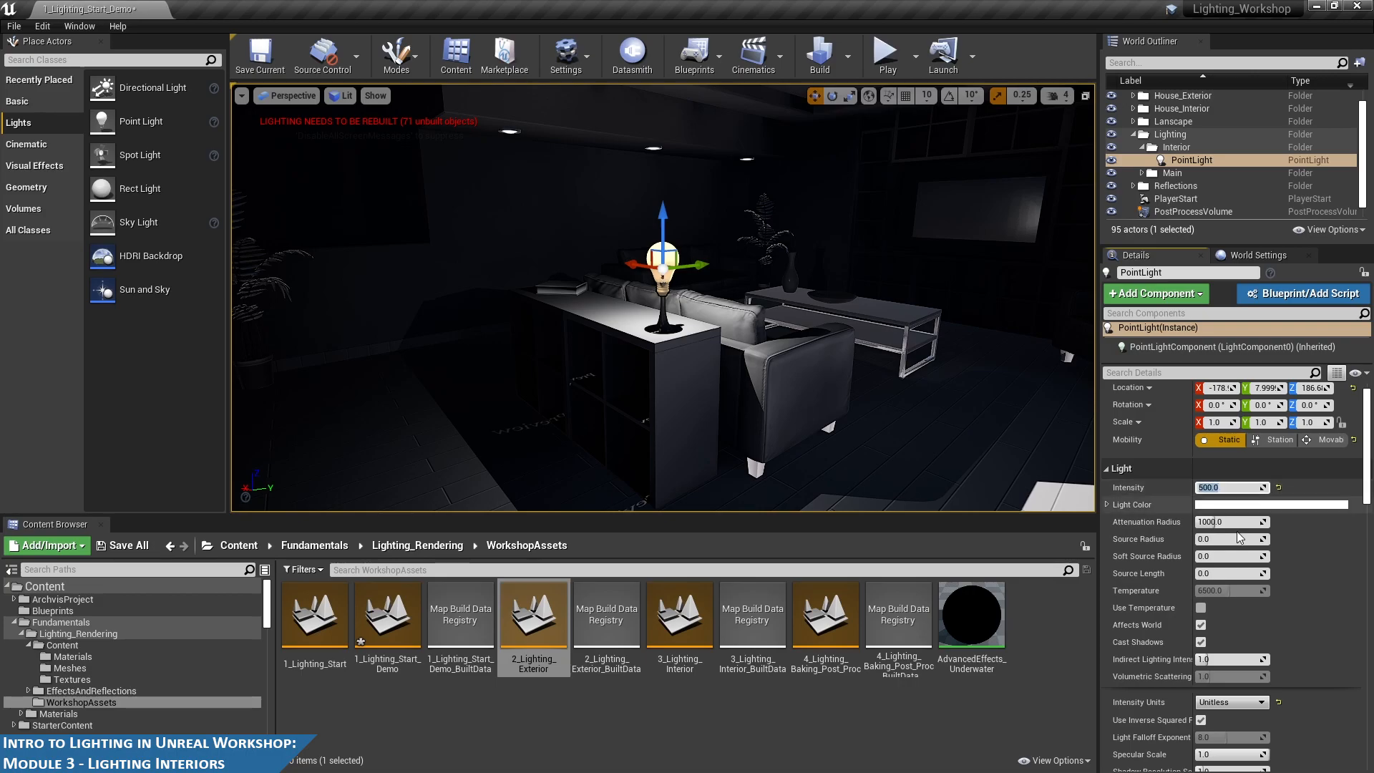
pyautogui.click(1248, 706)
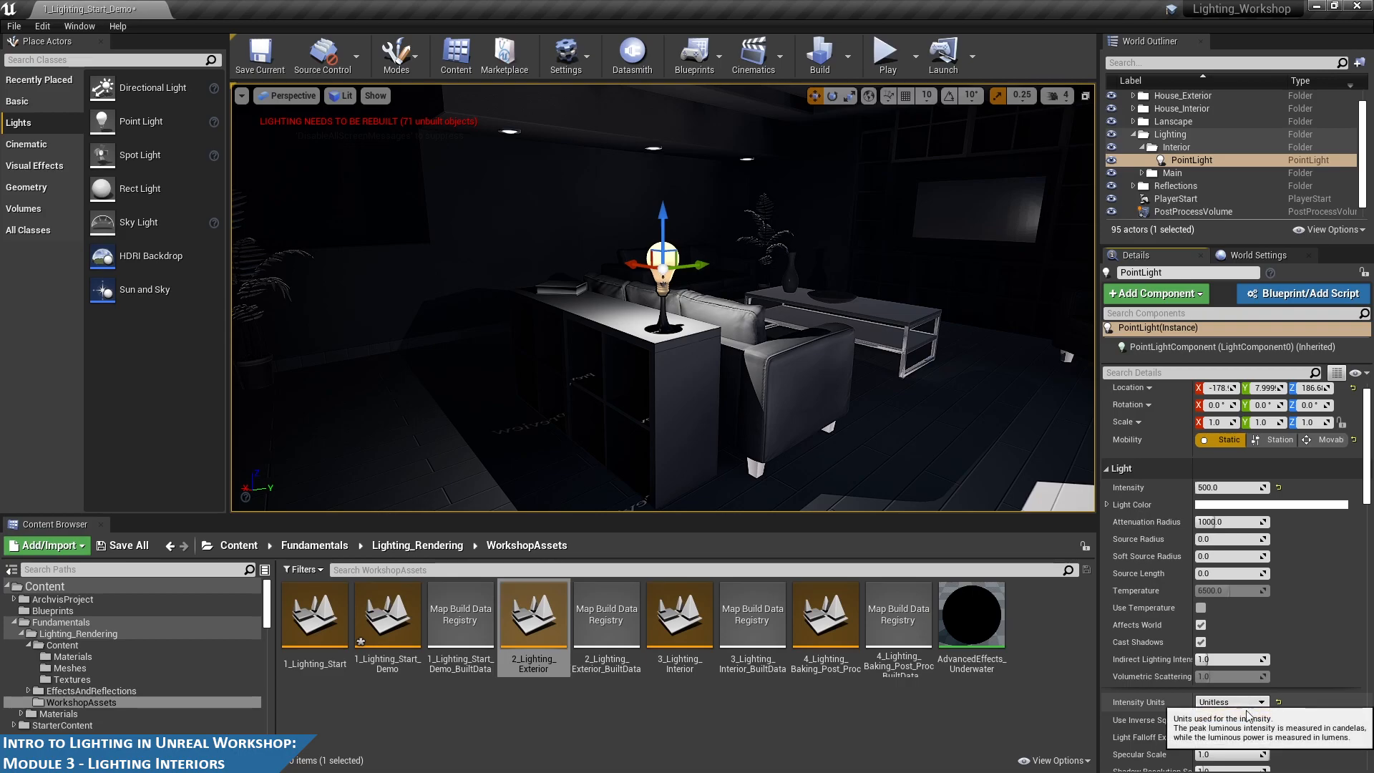
pyautogui.click(1222, 731)
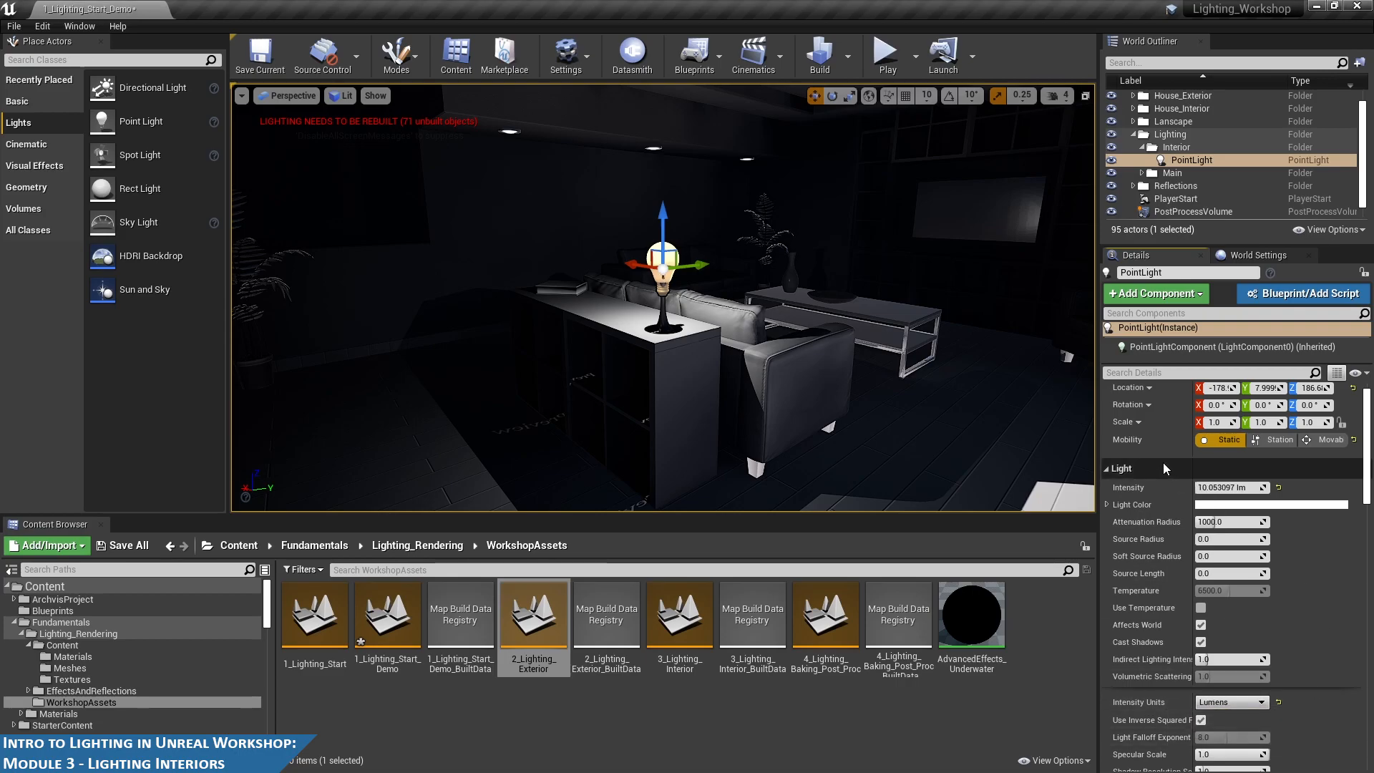
# - Set the desk lamp point light's intensity to 10 lm and view its effect from around the sofa
pyautogui.click(1229, 488)
pyautogui.write('10')
pyautogui.press('Return')
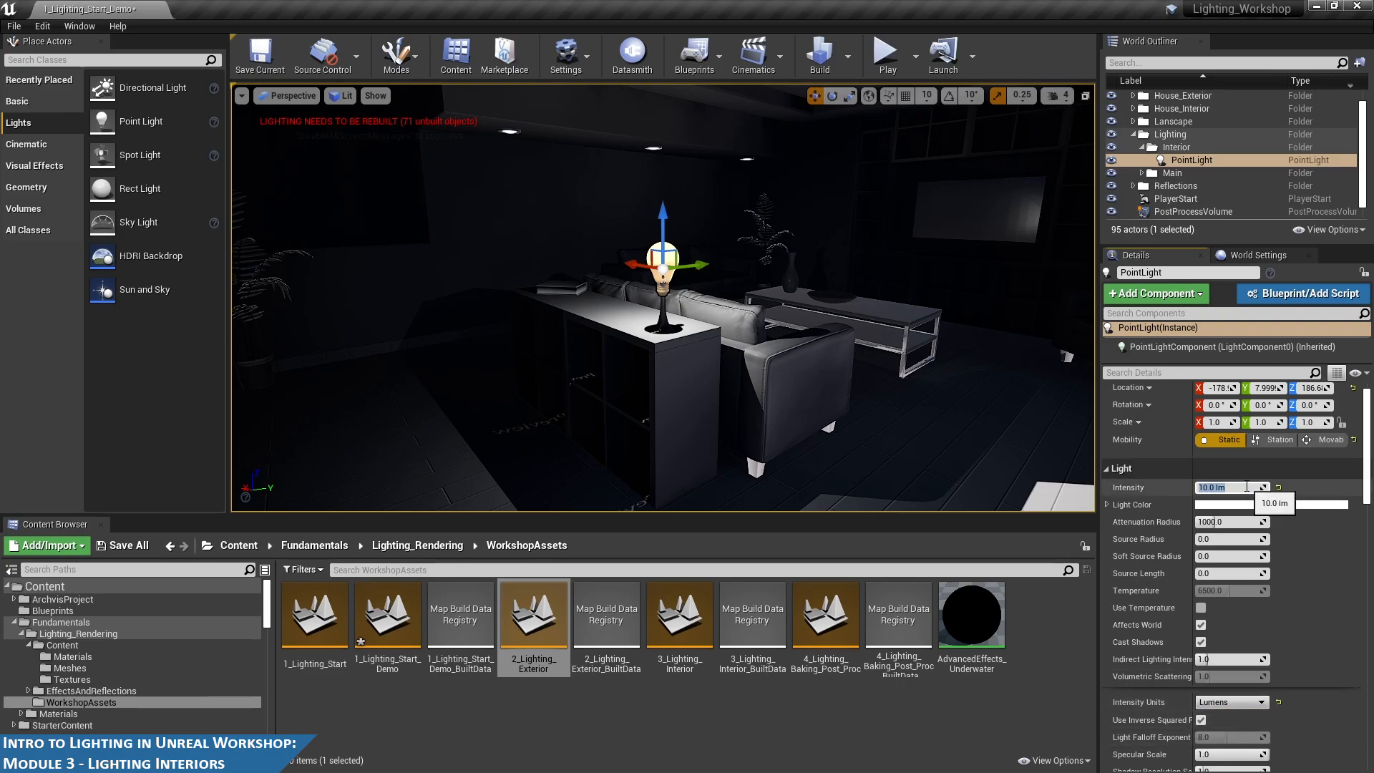
pyautogui.keyDown('alt'); pyautogui.moveTo(797, 308); pyautogui.dragTo(1133, 405); pyautogui.keyUp('alt')
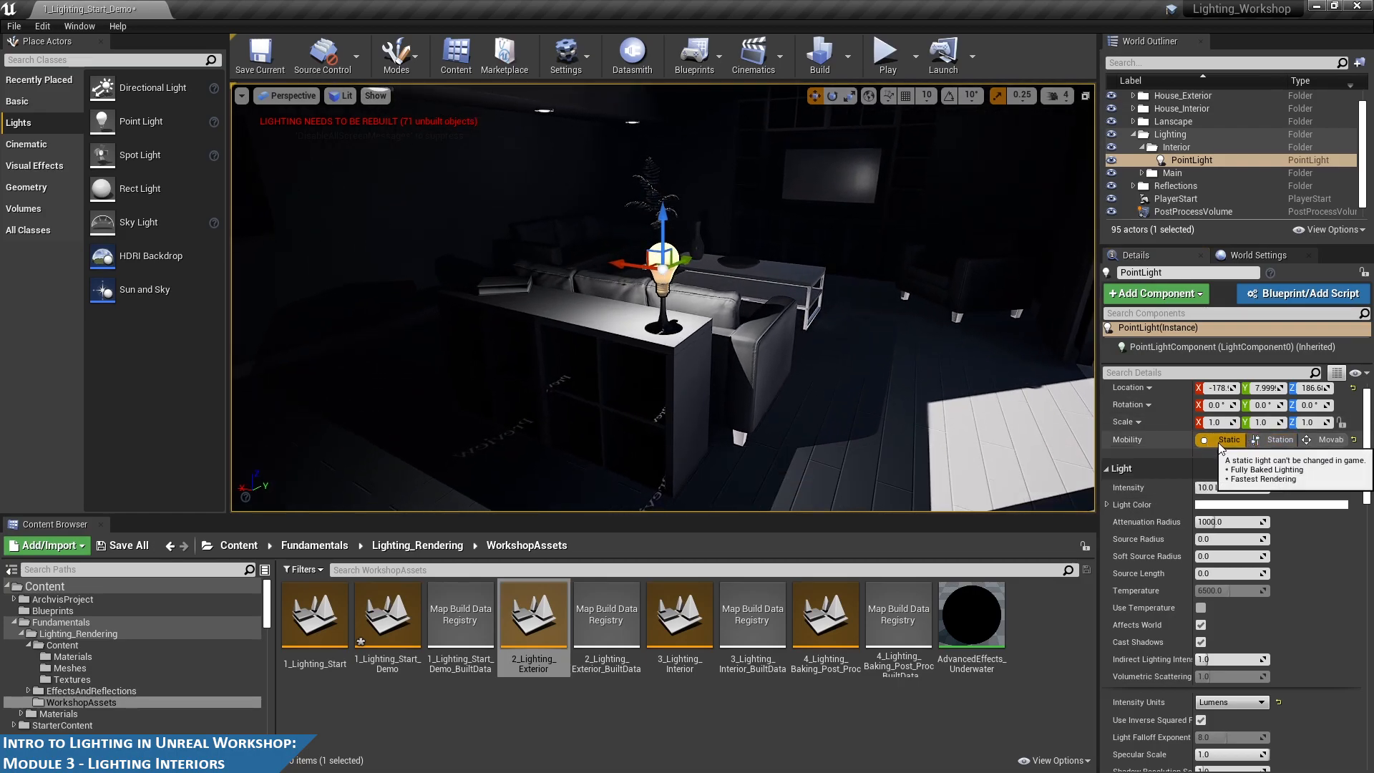
pyautogui.keyDown('alt'); pyautogui.moveTo(544, 229); pyautogui.dragTo(249, 258); pyautogui.keyUp('alt')
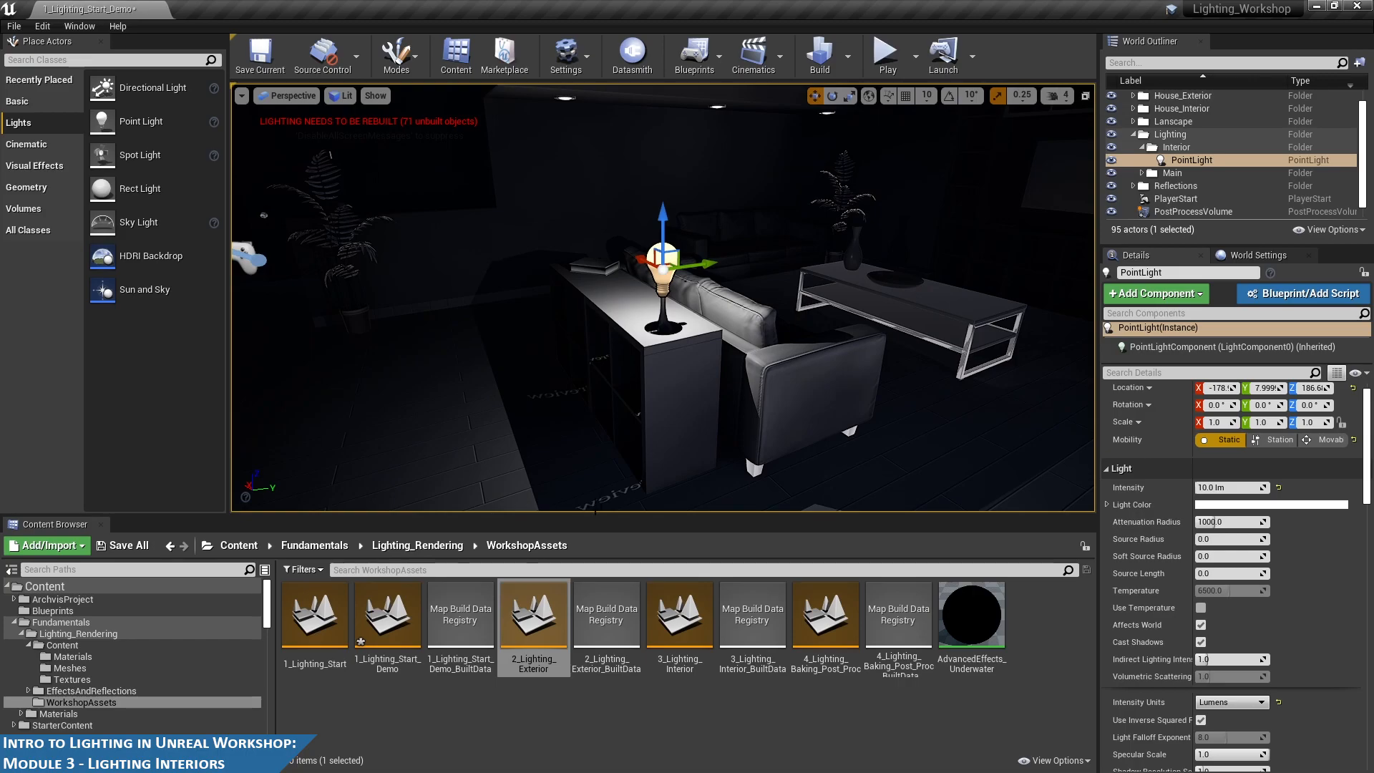
pyautogui.moveTo(609, 440); pyautogui.dragTo(500, 504, button='middle')
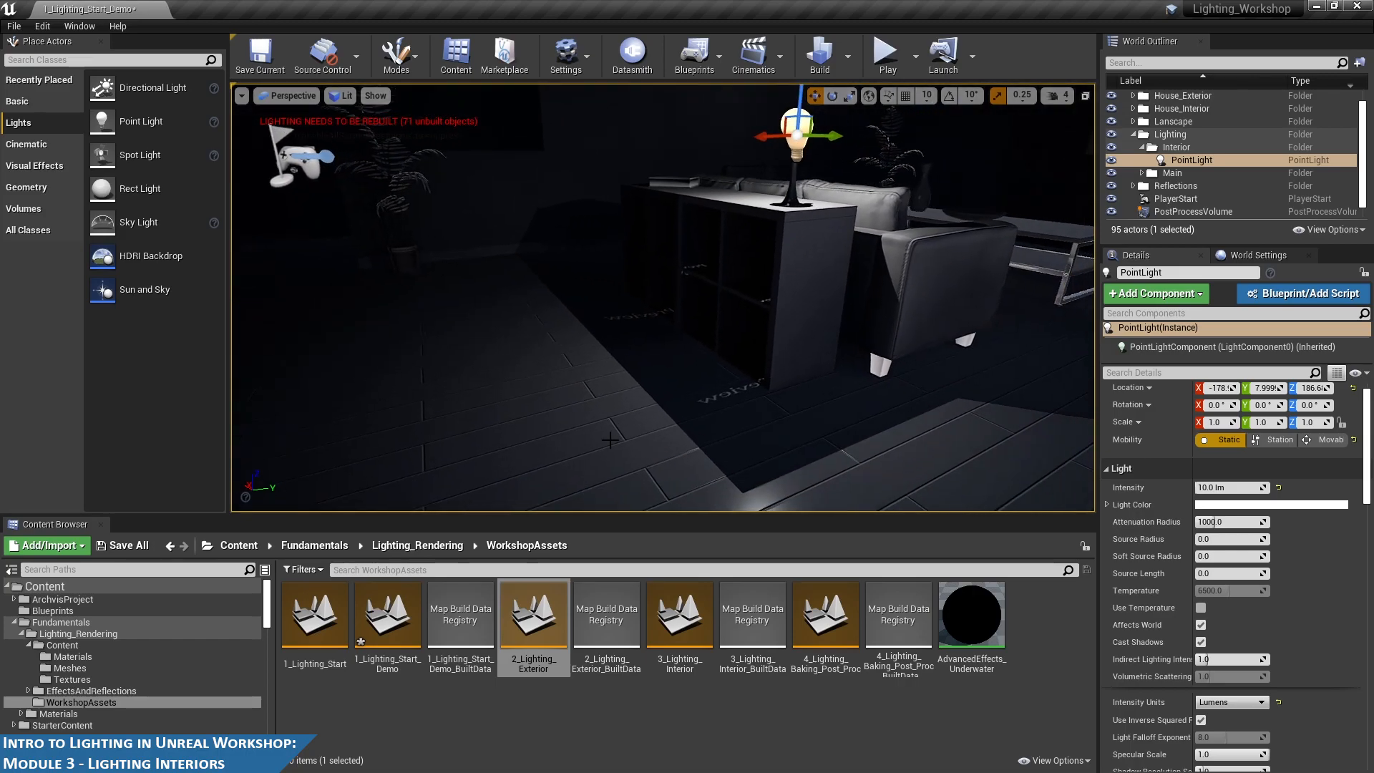
pyautogui.moveTo(802, 258); pyautogui.dragTo(963, 115, button='middle')
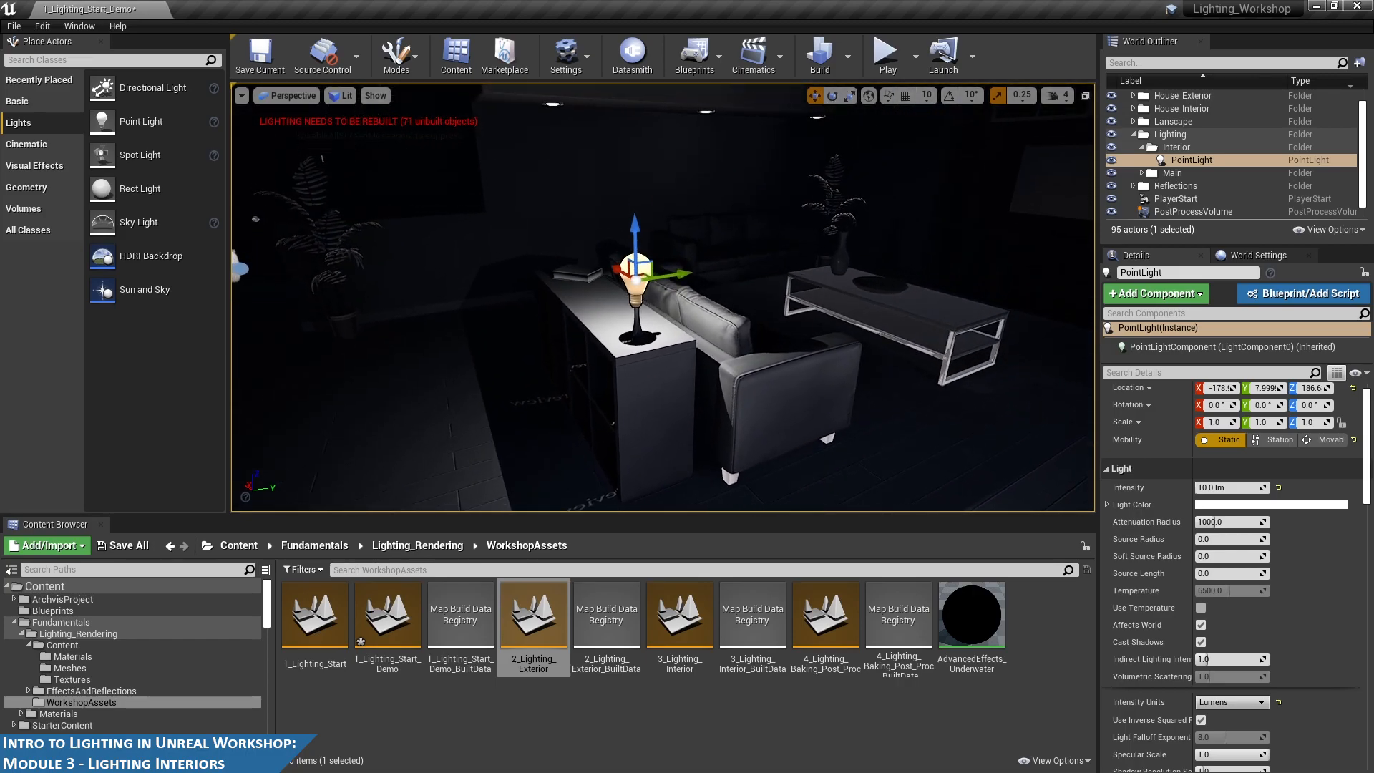
# - Set the viewport's EV100 exposure value to -2
pyautogui.click(286, 96)
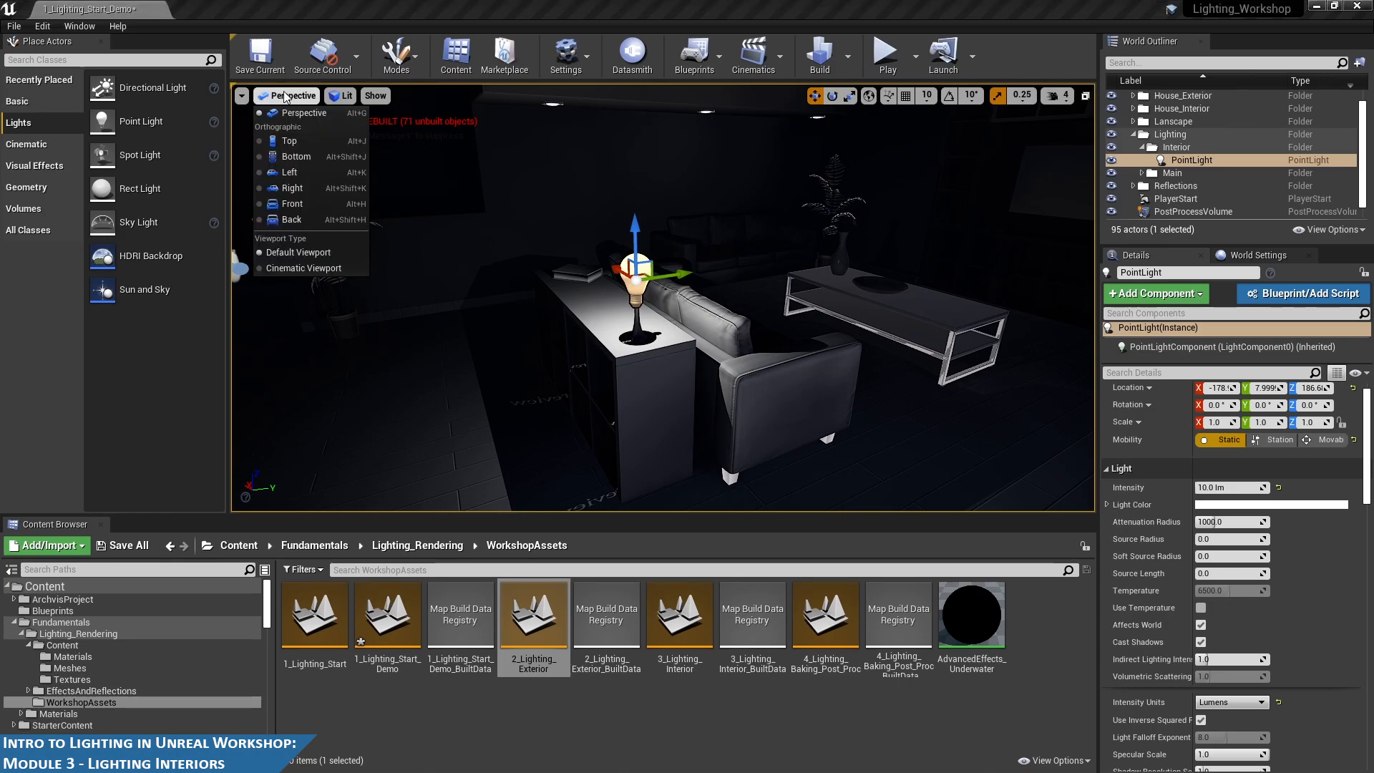
pyautogui.click(341, 95)
pyautogui.click(432, 382)
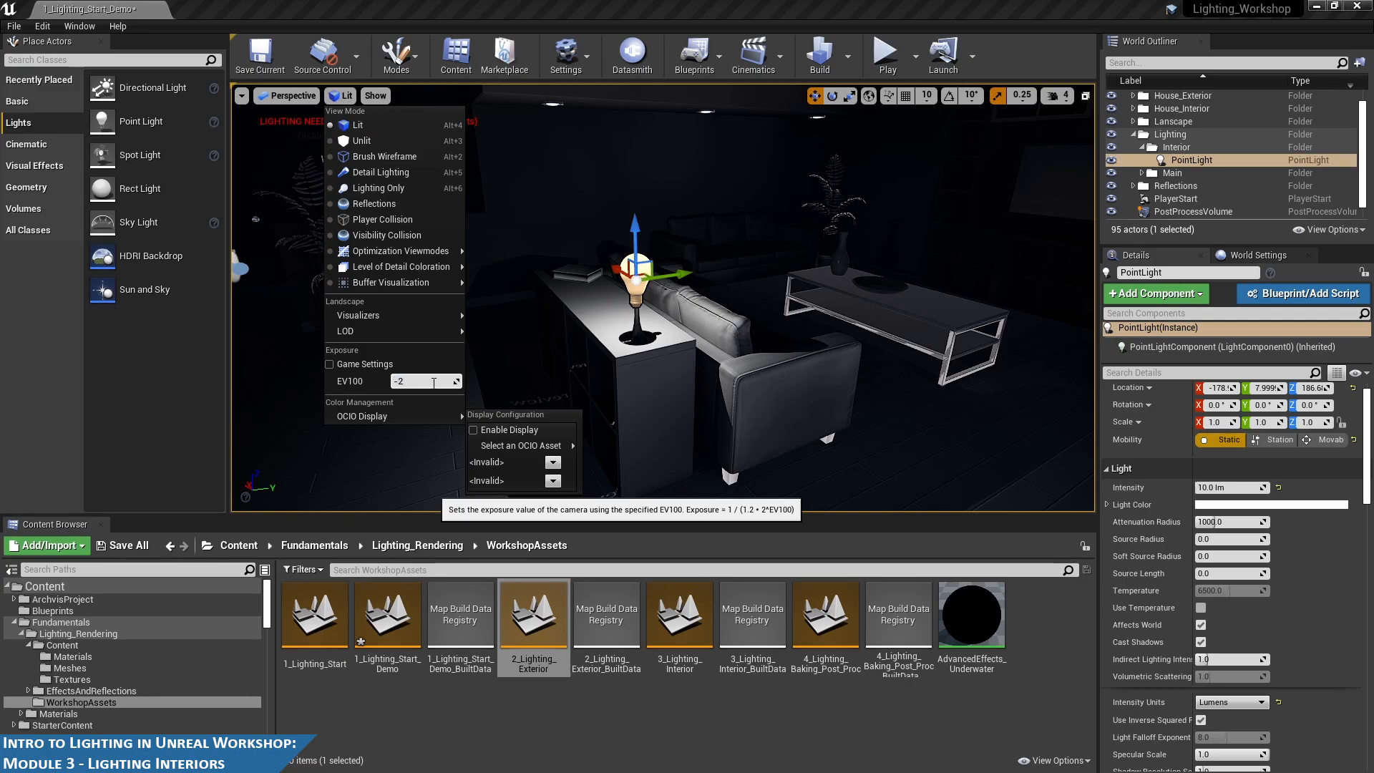
pyautogui.press('Return')
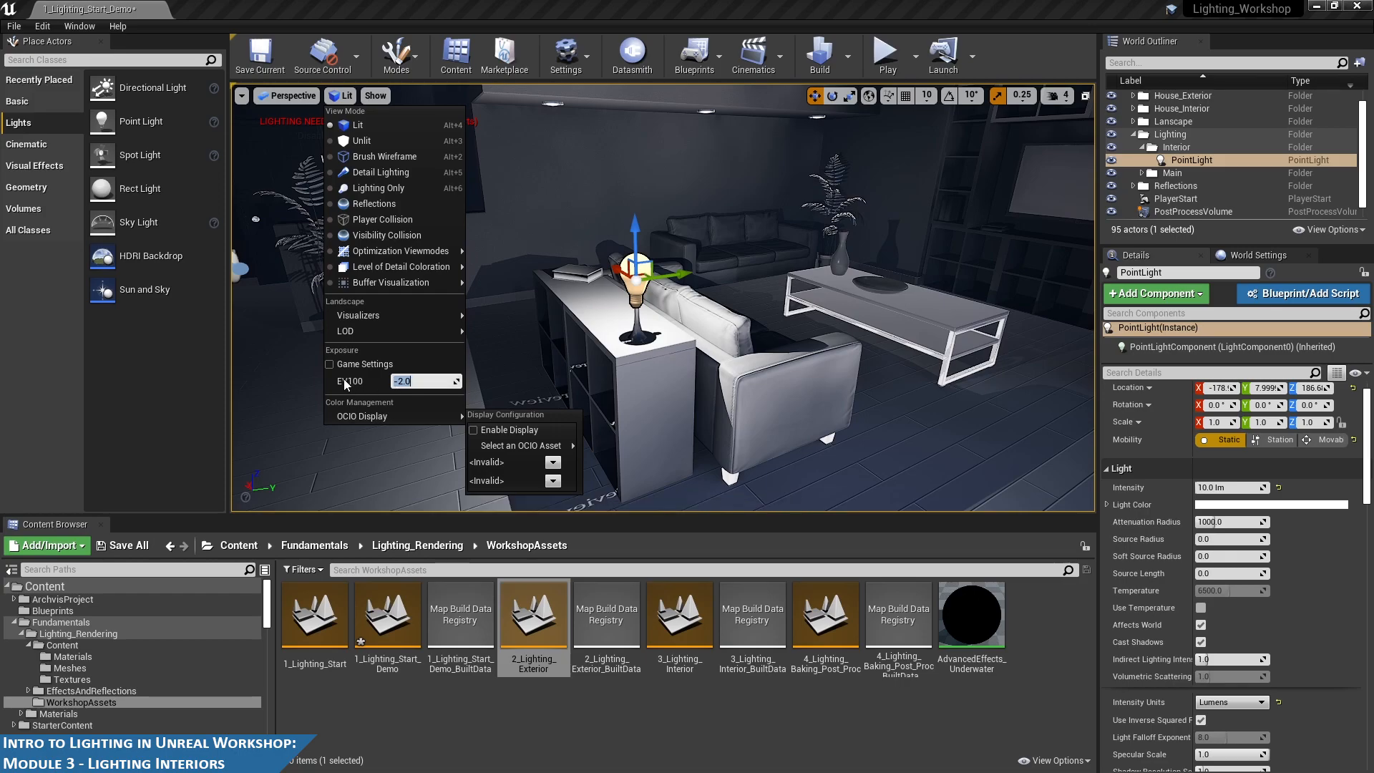
pyautogui.click(767, 5)
# - Examine the room's lighting from the desk lamp across to the TV wall and windows
pyautogui.keyDown('alt'); pyautogui.moveTo(798, 431); pyautogui.dragTo(821, 420); pyautogui.keyUp('alt')
pyautogui.keyDown('alt'); pyautogui.moveTo(847, 268); pyautogui.dragTo(508, 279); pyautogui.keyUp('alt')
pyautogui.press('w')
pyautogui.moveTo(752, 210); pyautogui.dragTo(532, 199, button='right')
pyautogui.press('s')
pyautogui.press('s')
pyautogui.press('w')
pyautogui.press('s')
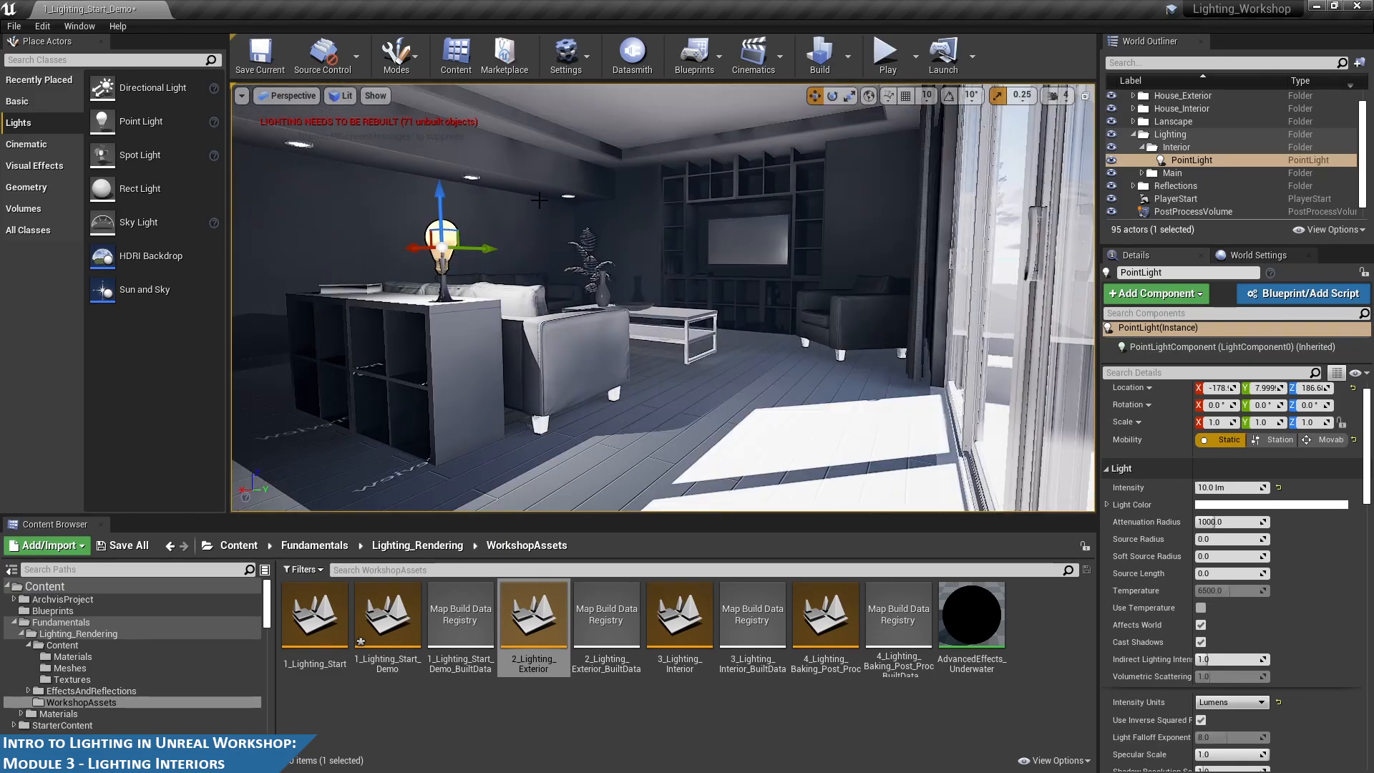
# - Focus on the point light and examine its attenuation radius from outside the house
pyautogui.press('f')
pyautogui.keyDown('alt'); pyautogui.moveTo(595, 216); pyautogui.dragTo(583, 250); pyautogui.keyUp('alt')
pyautogui.scroll(-10, 826, 267)
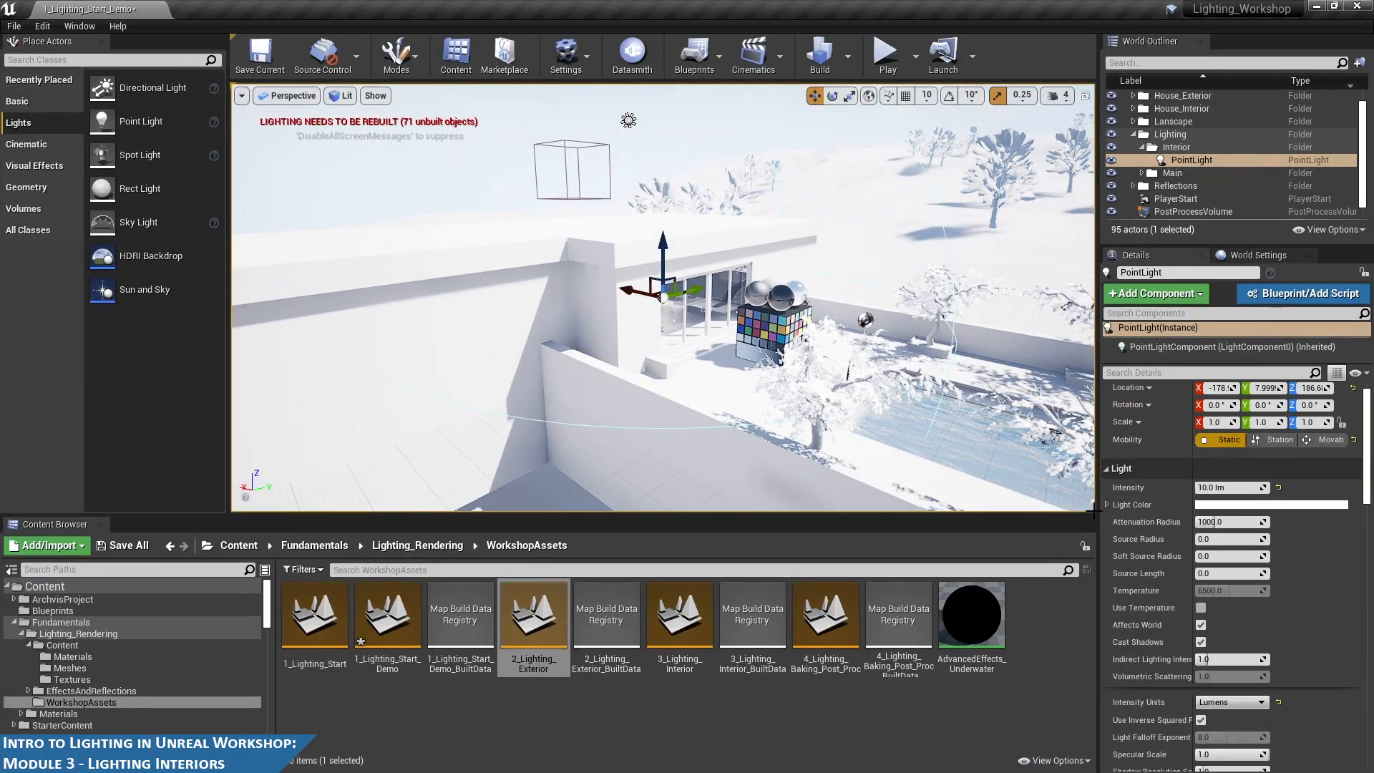
pyautogui.keyDown('alt'); pyautogui.moveTo(895, 344); pyautogui.dragTo(823, 277); pyautogui.keyUp('alt')
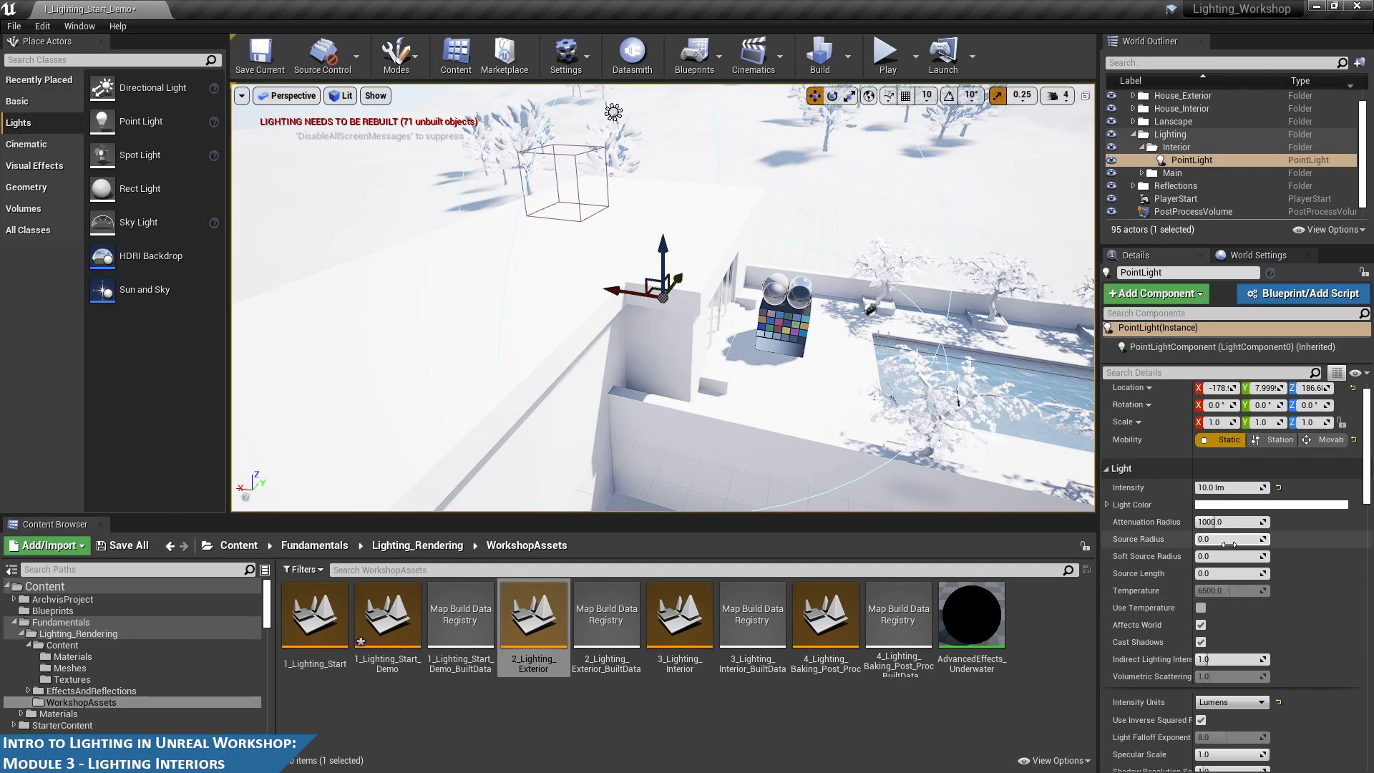
pyautogui.click(1234, 526)
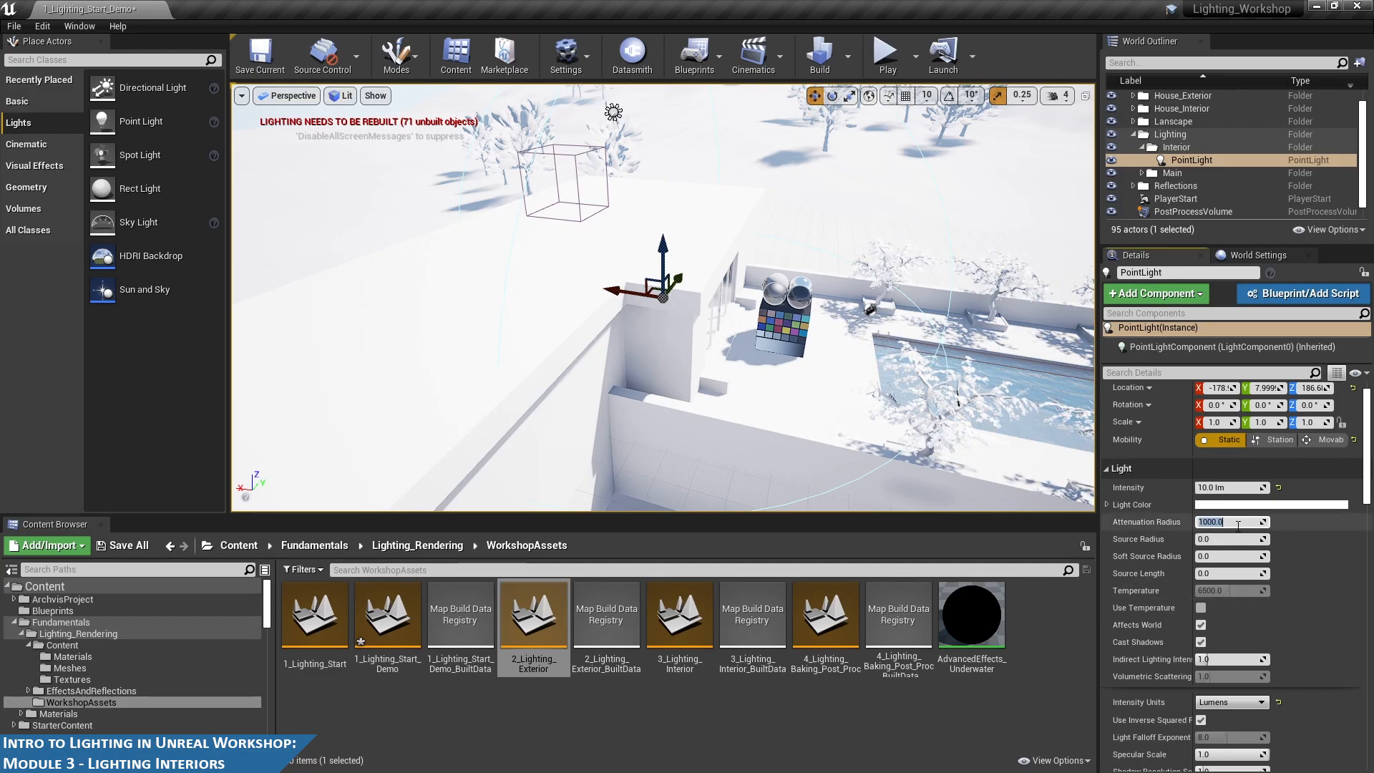
pyautogui.keyDown('alt'); pyautogui.moveTo(888, 404); pyautogui.dragTo(784, 370); pyautogui.keyUp('alt')
pyautogui.click(1229, 525)
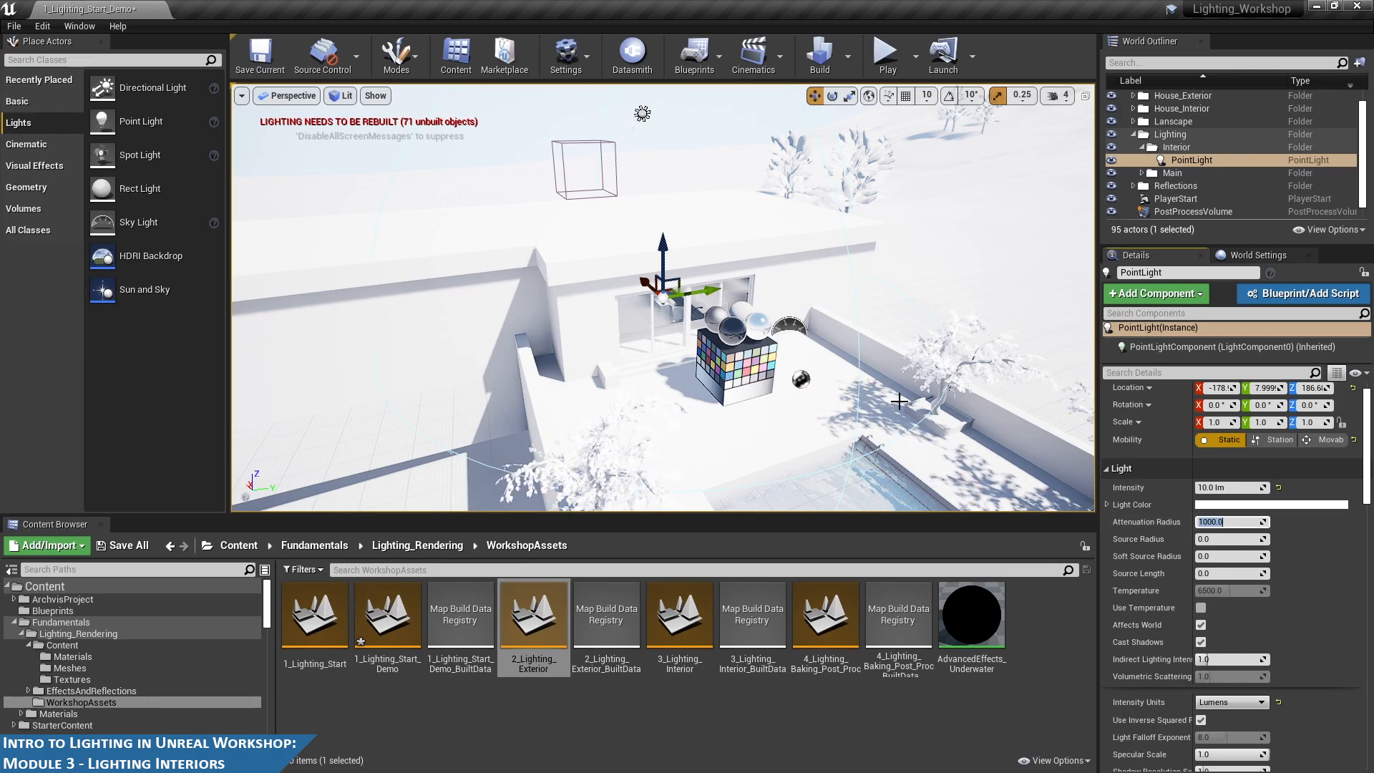
pyautogui.keyDown('alt'); pyautogui.moveTo(888, 404); pyautogui.dragTo(909, 405); pyautogui.keyUp('alt')
pyautogui.keyDown('alt'); pyautogui.moveTo(681, 359); pyautogui.dragTo(681, 362); pyautogui.keyUp('alt')
pyautogui.keyDown('alt'); pyautogui.moveTo(800, 348); pyautogui.dragTo(810, 350); pyautogui.keyUp('alt')
# - Set the point light's attenuation radius to 500 and check its reach around the house
pyautogui.click(1244, 521)
pyautogui.write('500')
pyautogui.press('Return')
pyautogui.keyDown('alt'); pyautogui.moveTo(823, 358); pyautogui.dragTo(870, 361); pyautogui.keyUp('alt')
pyautogui.moveTo(870, 362); pyautogui.dragTo(680, 307, button='right')
pyautogui.press('w')
# - Set the point light's attenuation radius to 750 and bring the desk lamp back into view
pyautogui.click(1229, 522)
pyautogui.write('750')
pyautogui.press('Return')
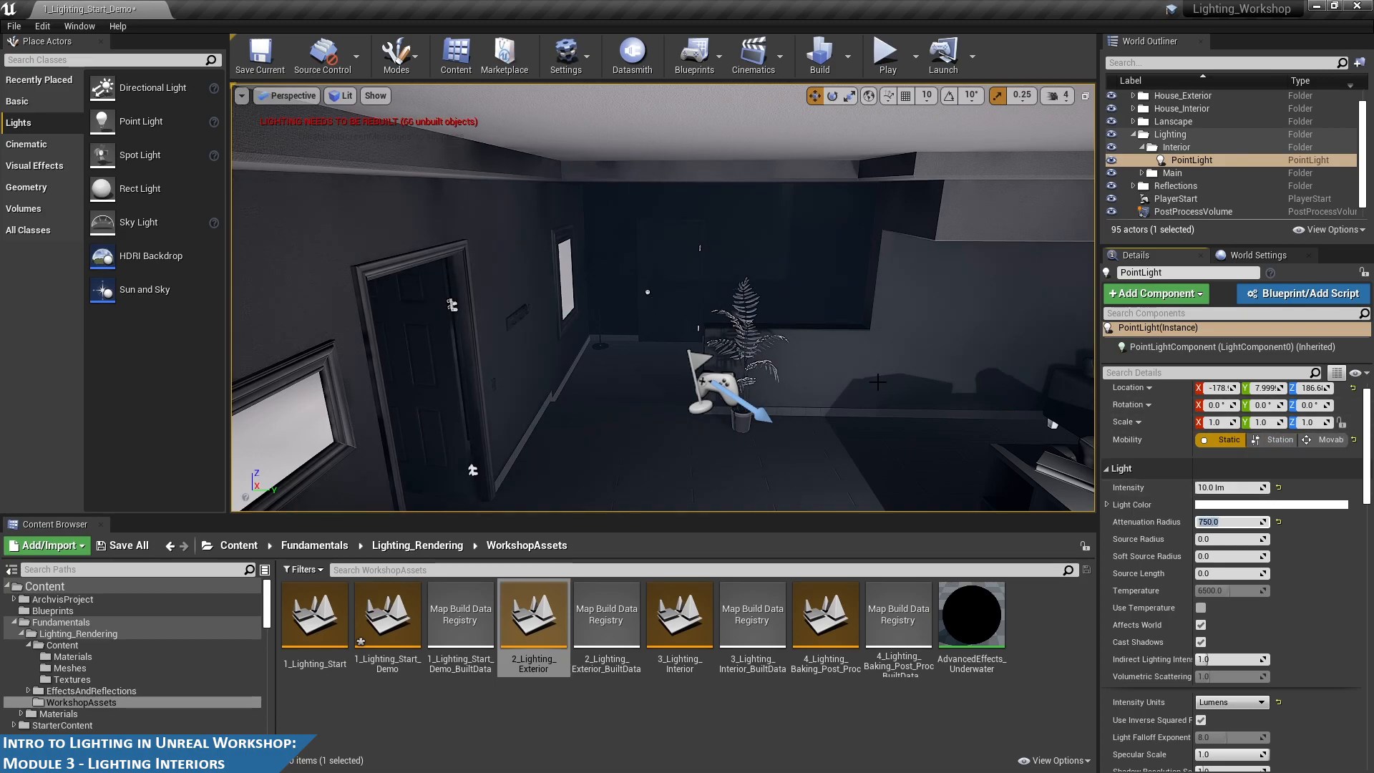
pyautogui.moveTo(823, 356); pyautogui.dragTo(893, 384, button='right')
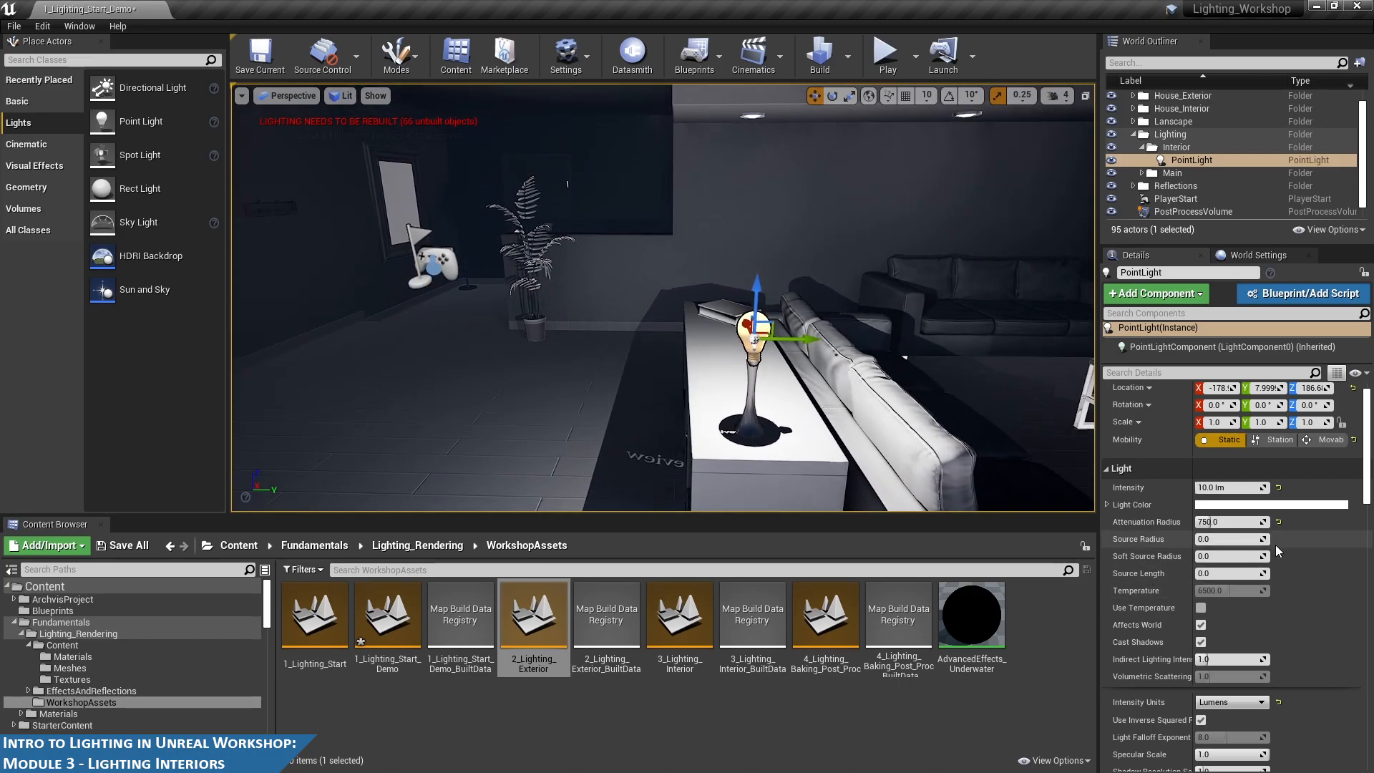
# - Try source radii of about 12.6 and about 4.2 on the point light, undoing each change
pyautogui.moveTo(1231, 539); pyautogui.dragTo(1274, 539)
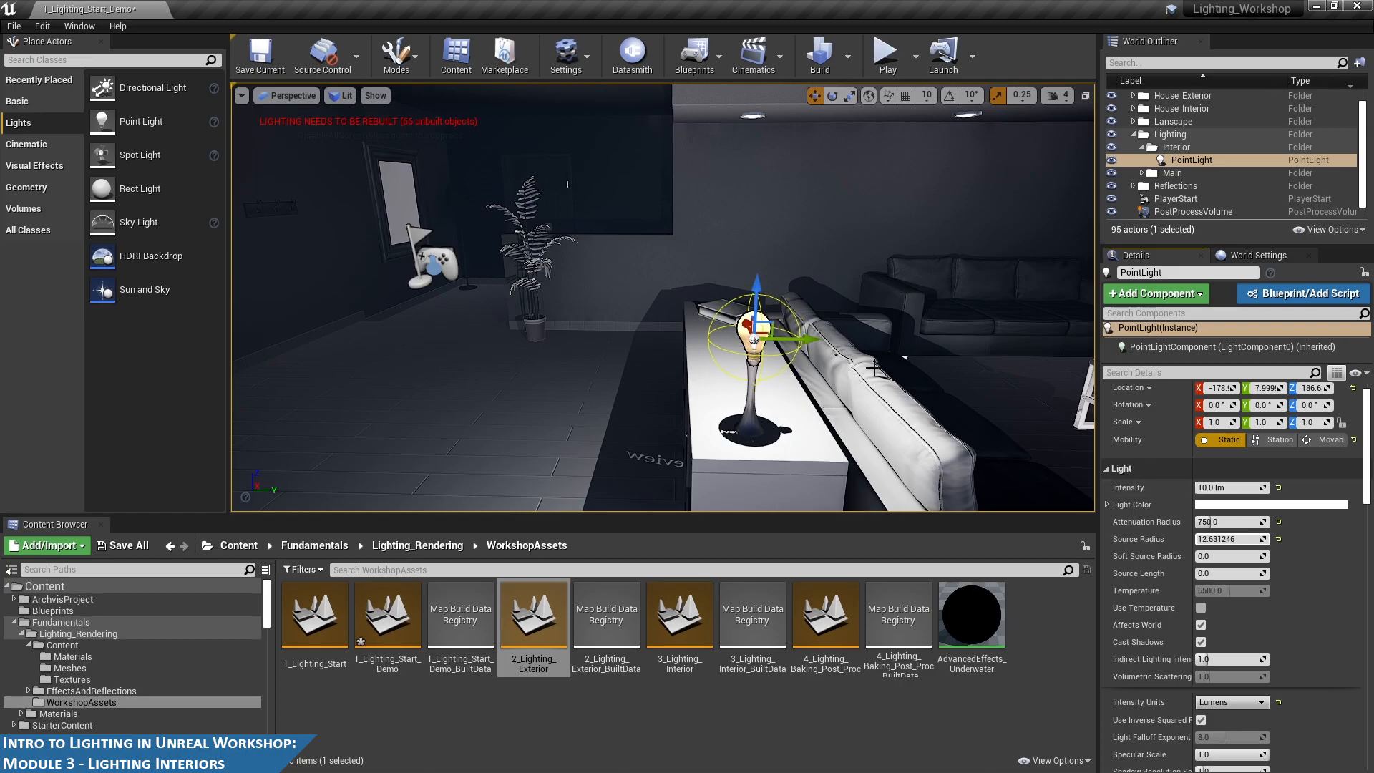
pyautogui.hotkey('ctrl', 'z')
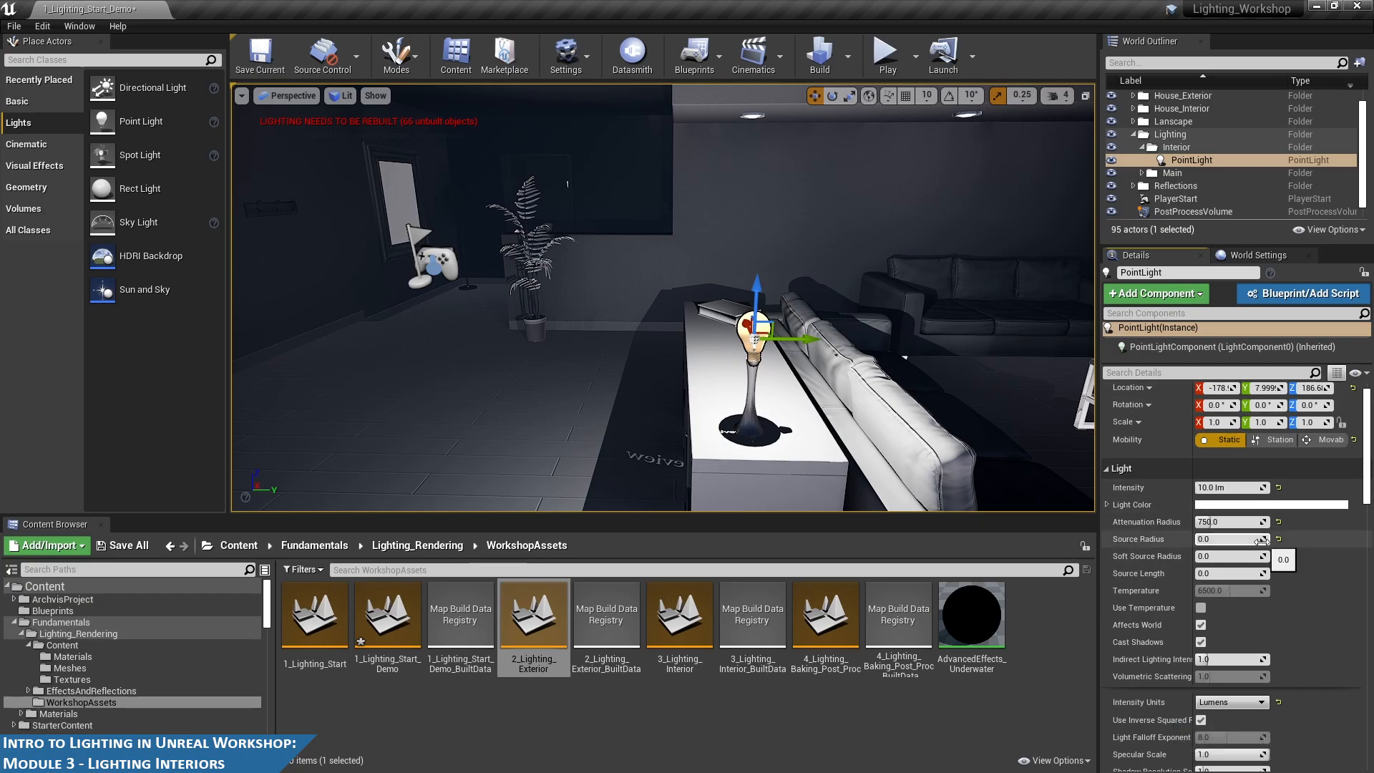
pyautogui.moveTo(1263, 539); pyautogui.dragTo(1277, 539)
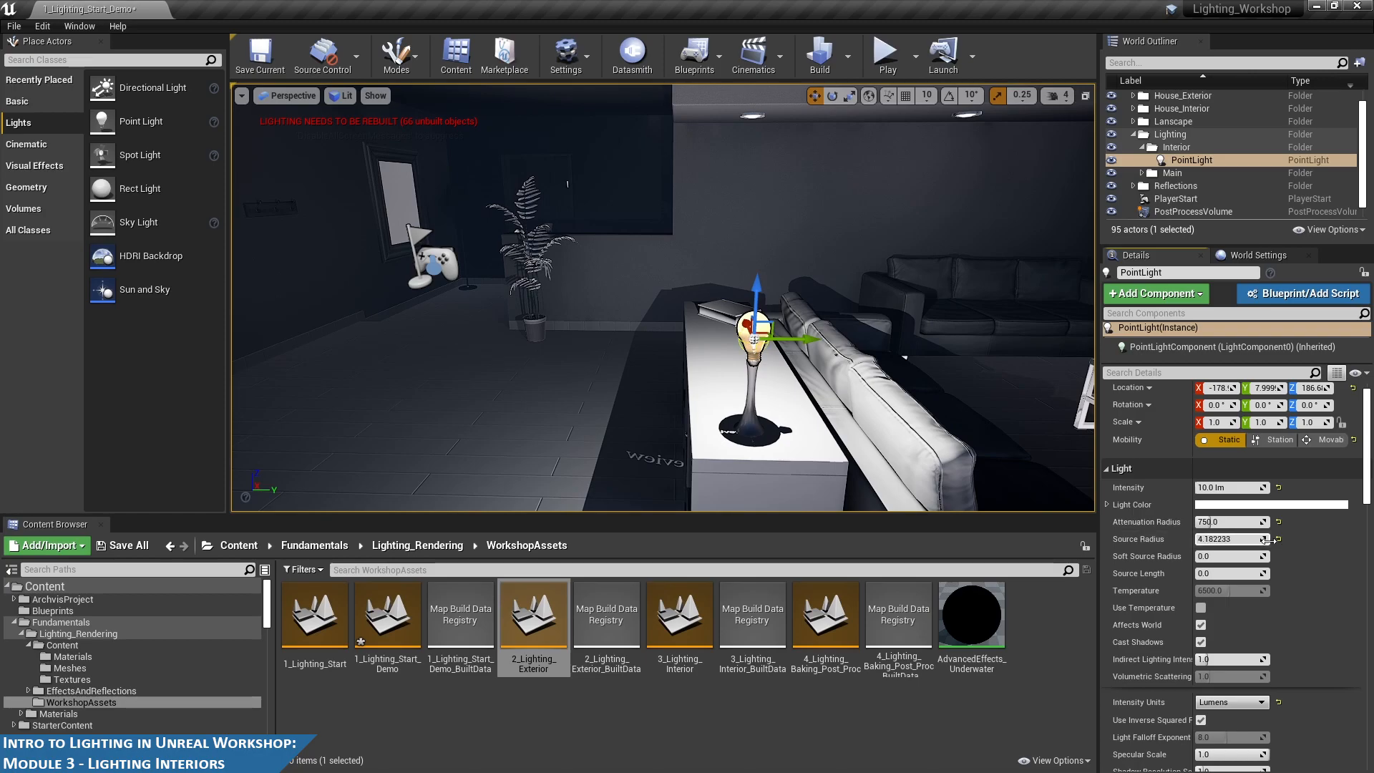
pyautogui.hotkey('ctrl', 'z')
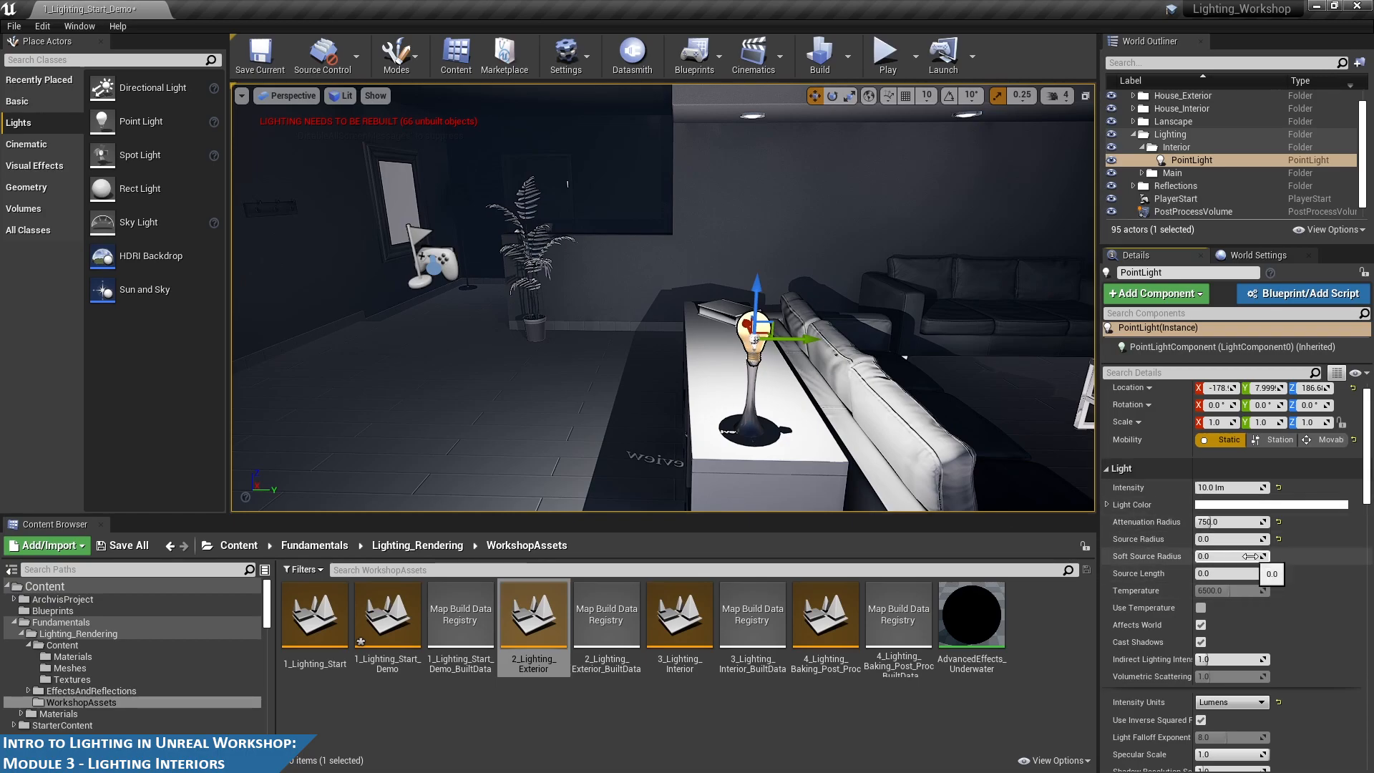
# - Enable Use Temperature on the desk lamp's point light and set its temperature to 4500
pyautogui.click(1200, 607)
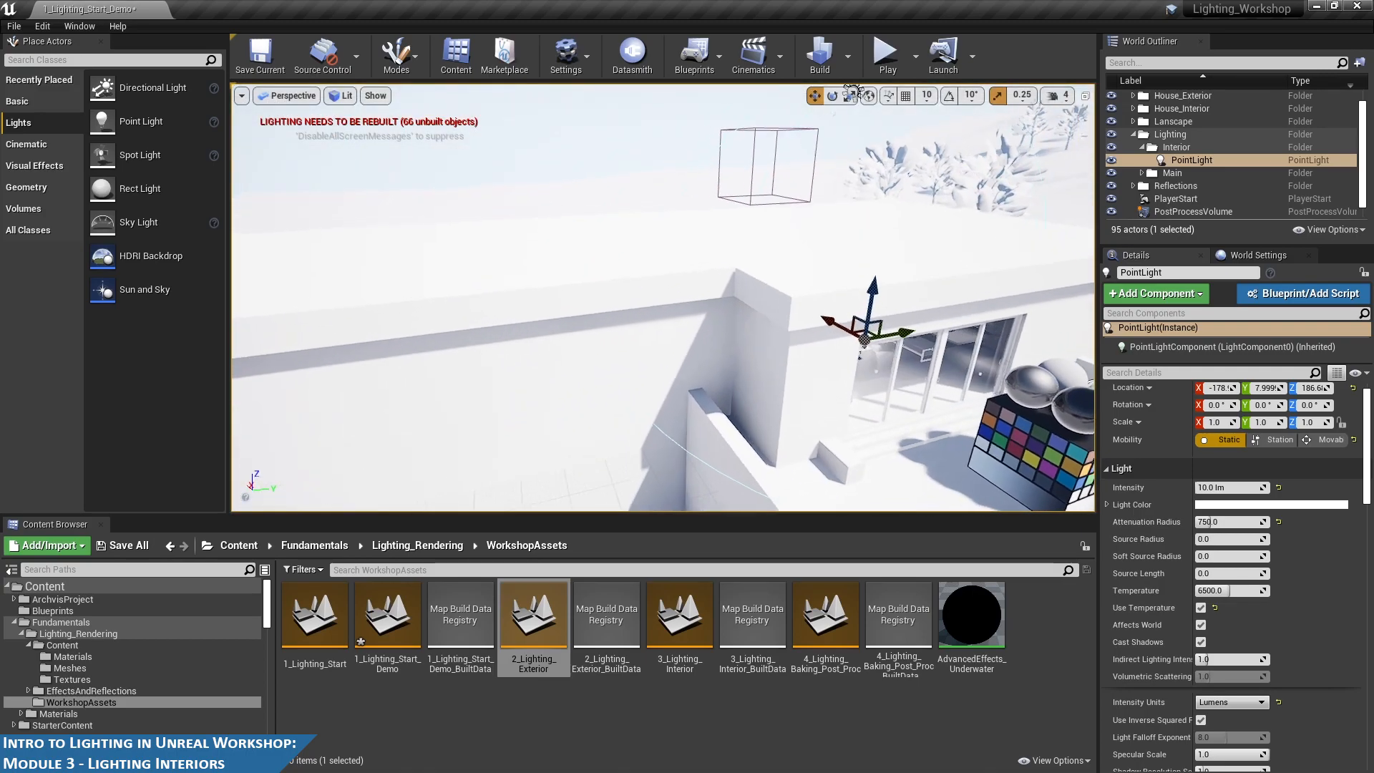
pyautogui.moveTo(664, 297); pyautogui.dragTo(591, 308, button='right')
pyautogui.moveTo(878, 230); pyautogui.dragTo(879, 230, button='right')
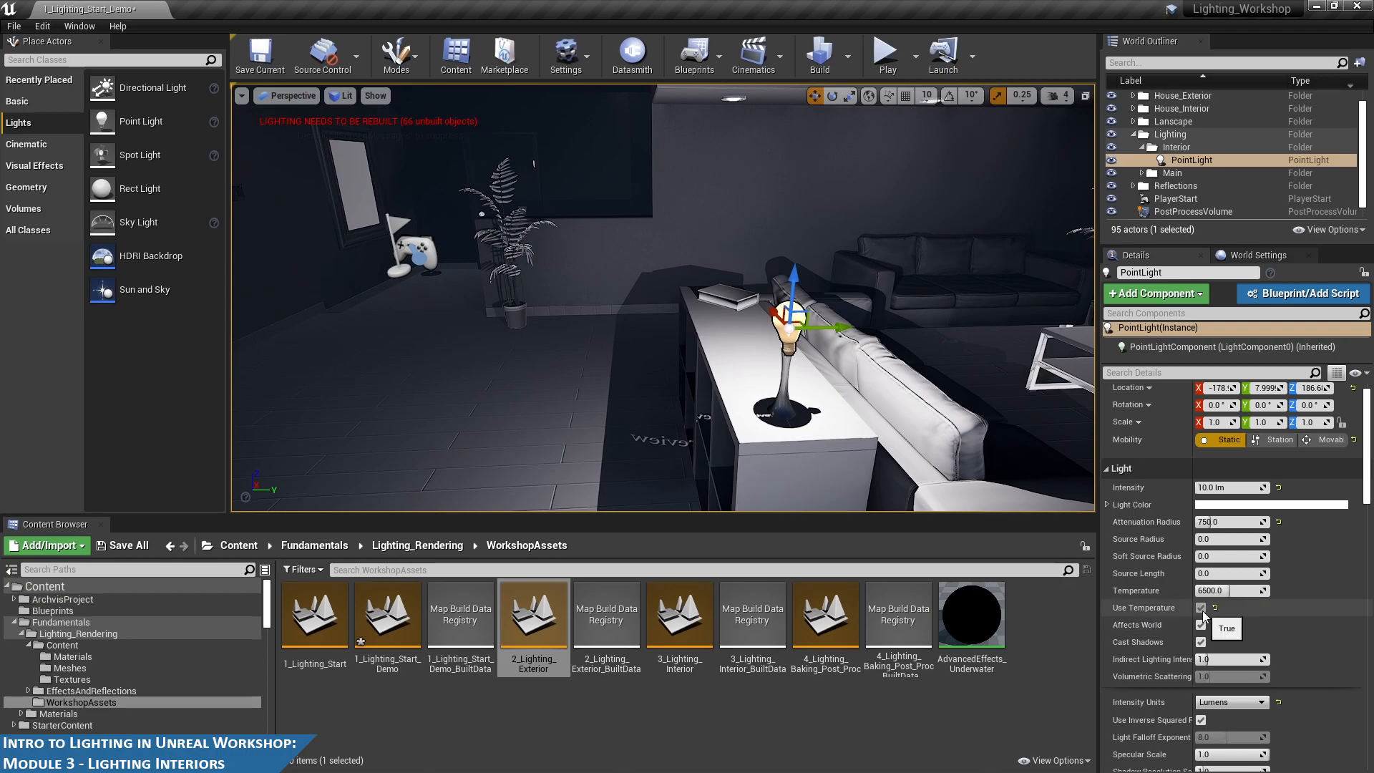
pyautogui.click(1246, 591)
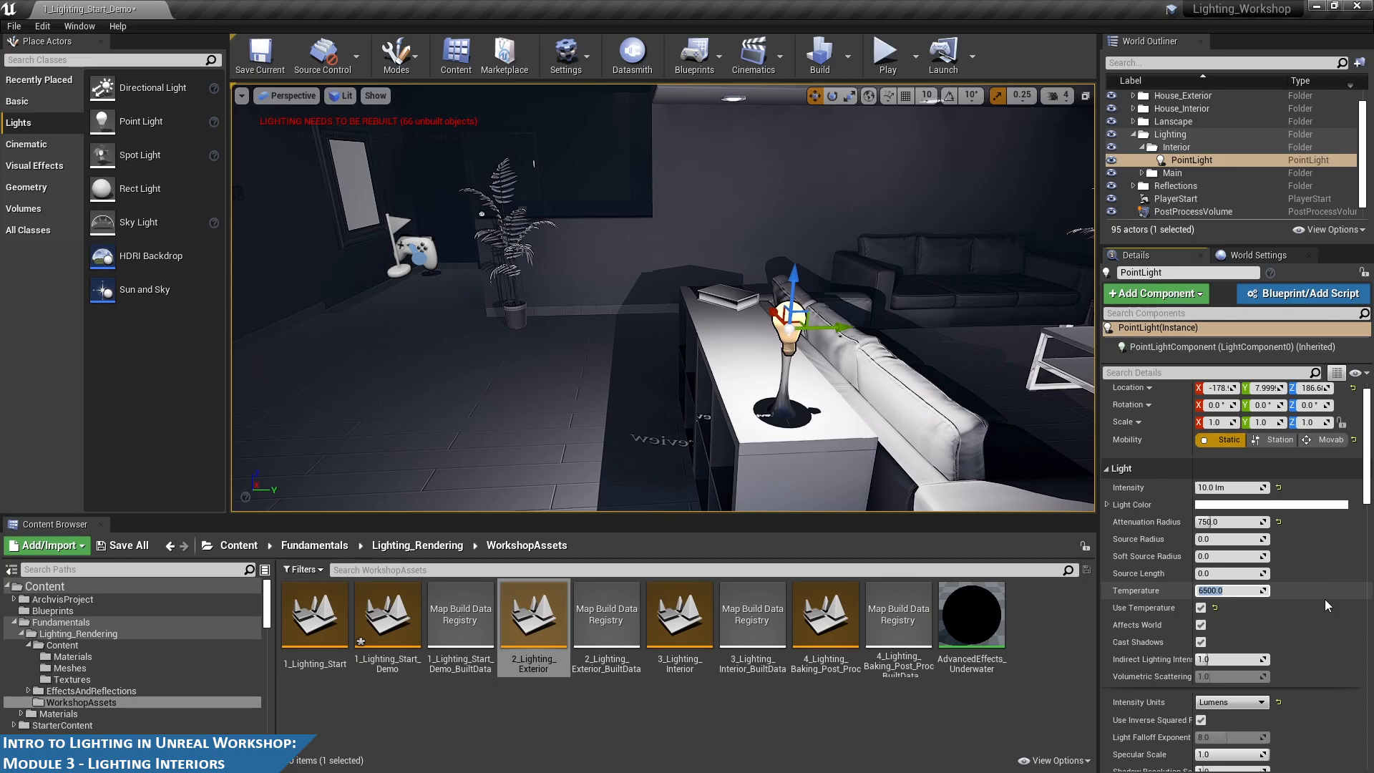
pyautogui.write('4800')
pyautogui.press('Return')
pyautogui.moveTo(955, 340)
pyautogui.mouseDown(button='right')
pyautogui.moveTo(888, 336)
pyautogui.moveTo(955, 340)
pyautogui.mouseUp(button='right')
pyautogui.click(1231, 591)
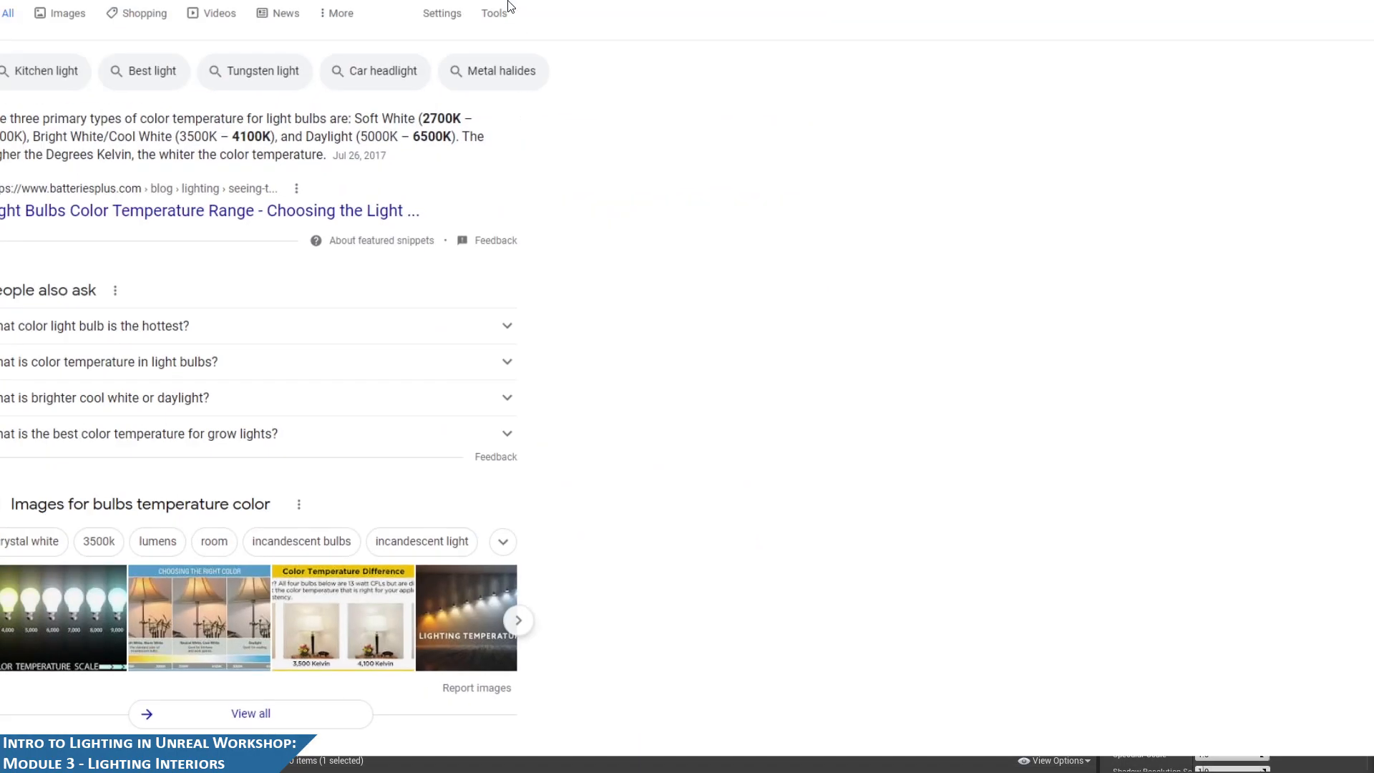
# - Read the soft white, cool white and daylight Kelvin ranges in the browser's search results for bulb color temperature
pyautogui.moveTo(154, 217); pyautogui.dragTo(441, 218)
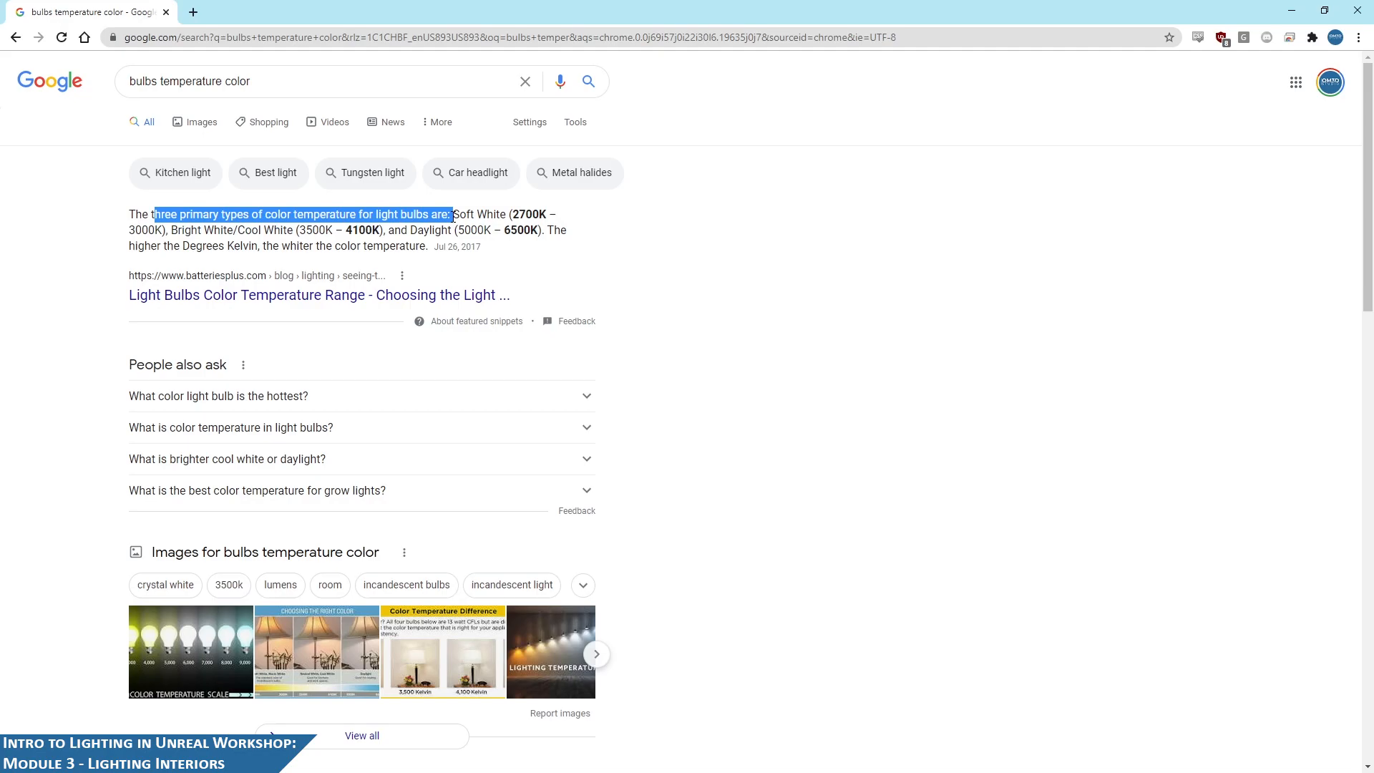
pyautogui.moveTo(511, 214); pyautogui.dragTo(535, 216)
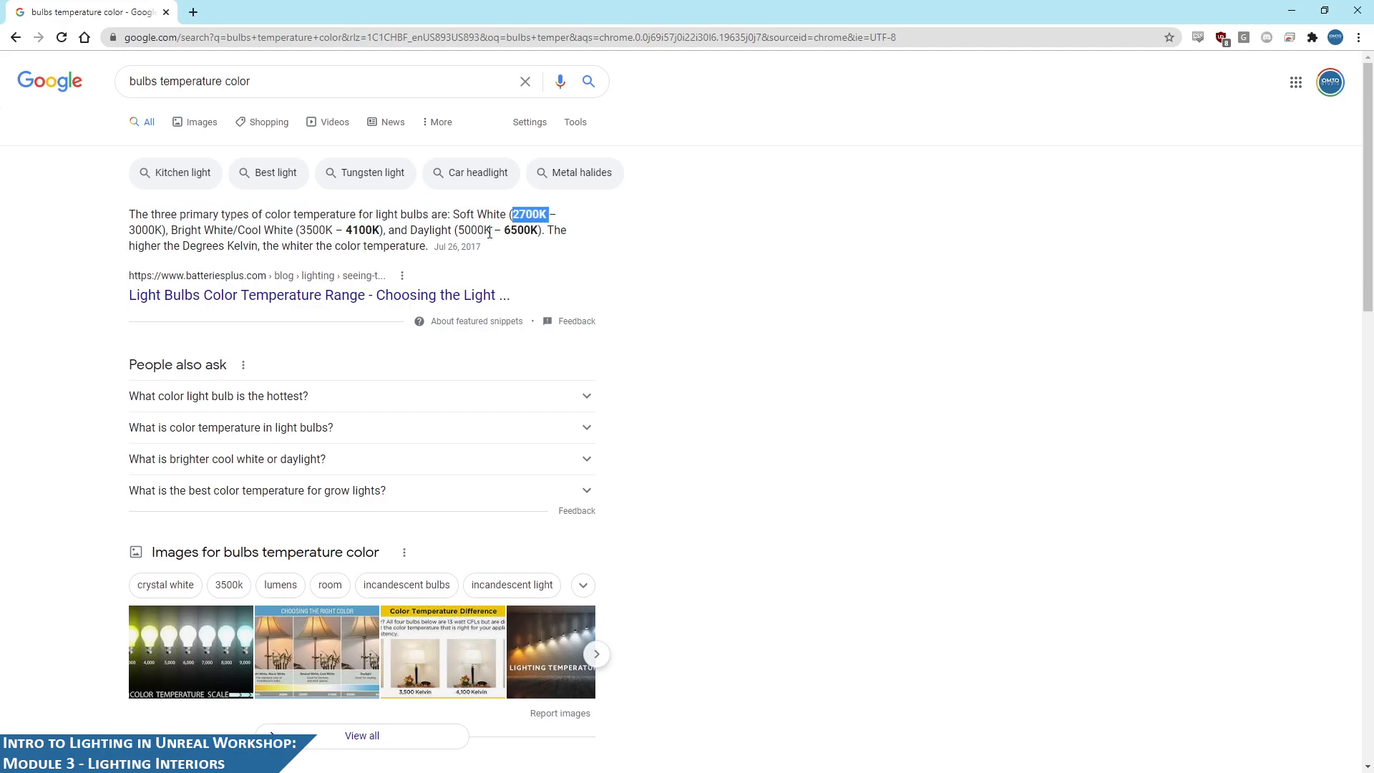
pyautogui.moveTo(130, 230); pyautogui.dragTo(324, 233)
pyautogui.click(377, 228)
pyautogui.moveTo(461, 231); pyautogui.dragTo(544, 231)
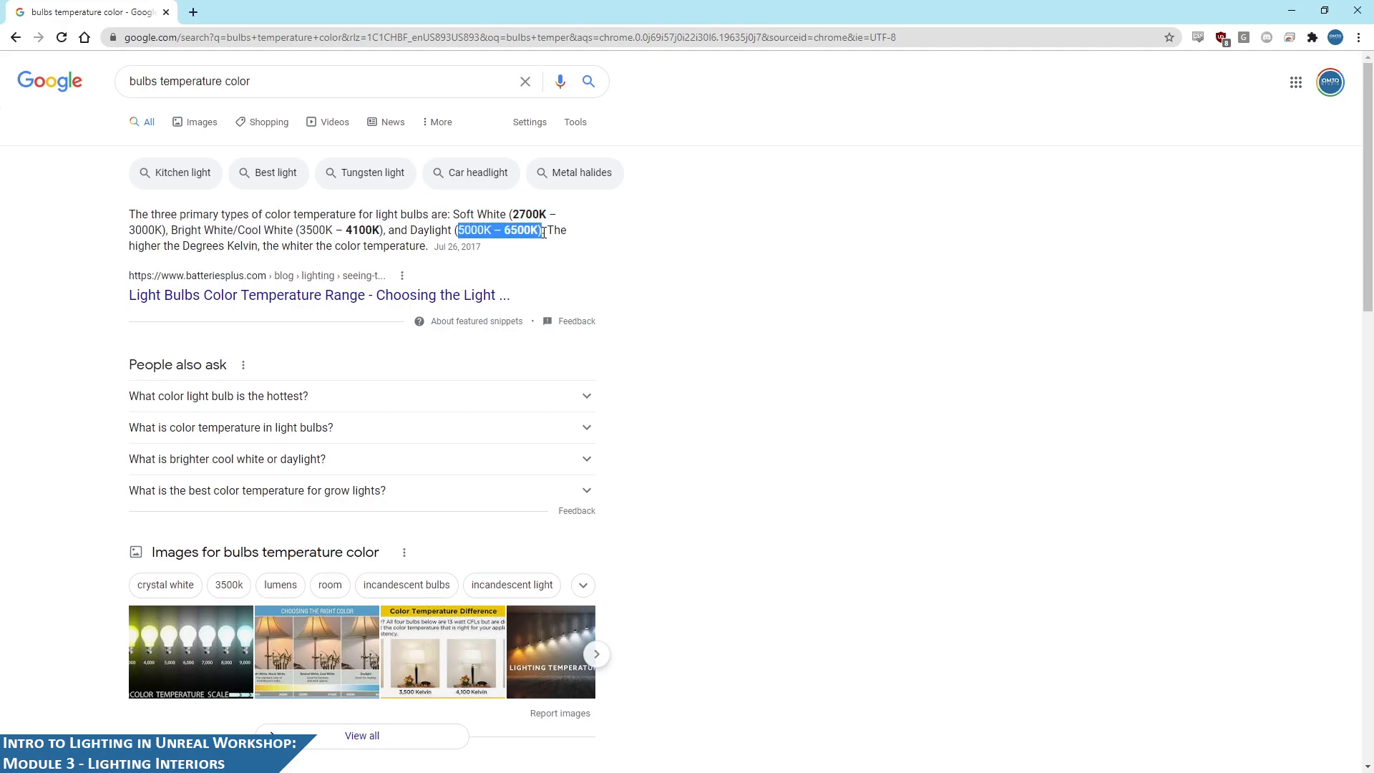
# - Open the Batteries Plus article in a new tab, review its color temperature comparison and bulb guide, and return to Unreal Editor
pyautogui.middleClick(310, 299)
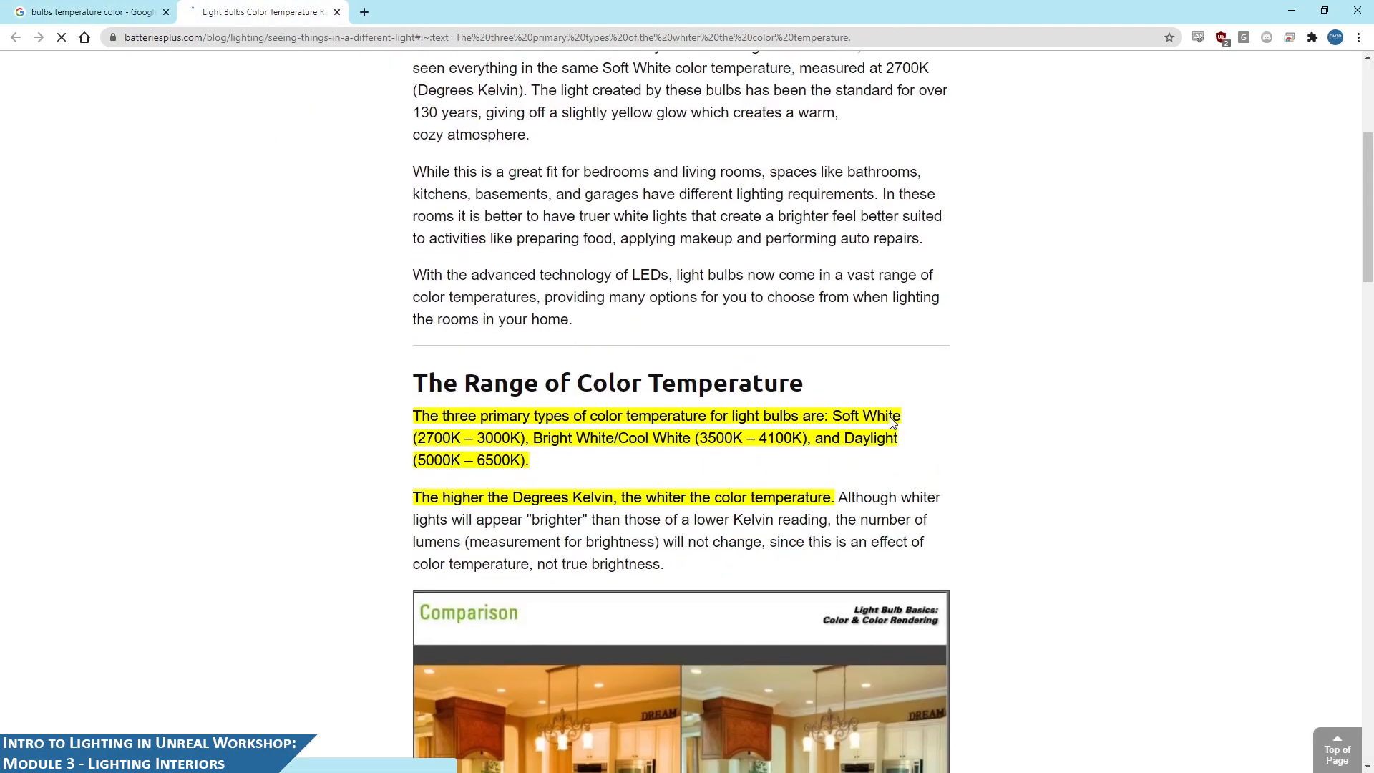
pyautogui.scroll(-8, 890, 415)
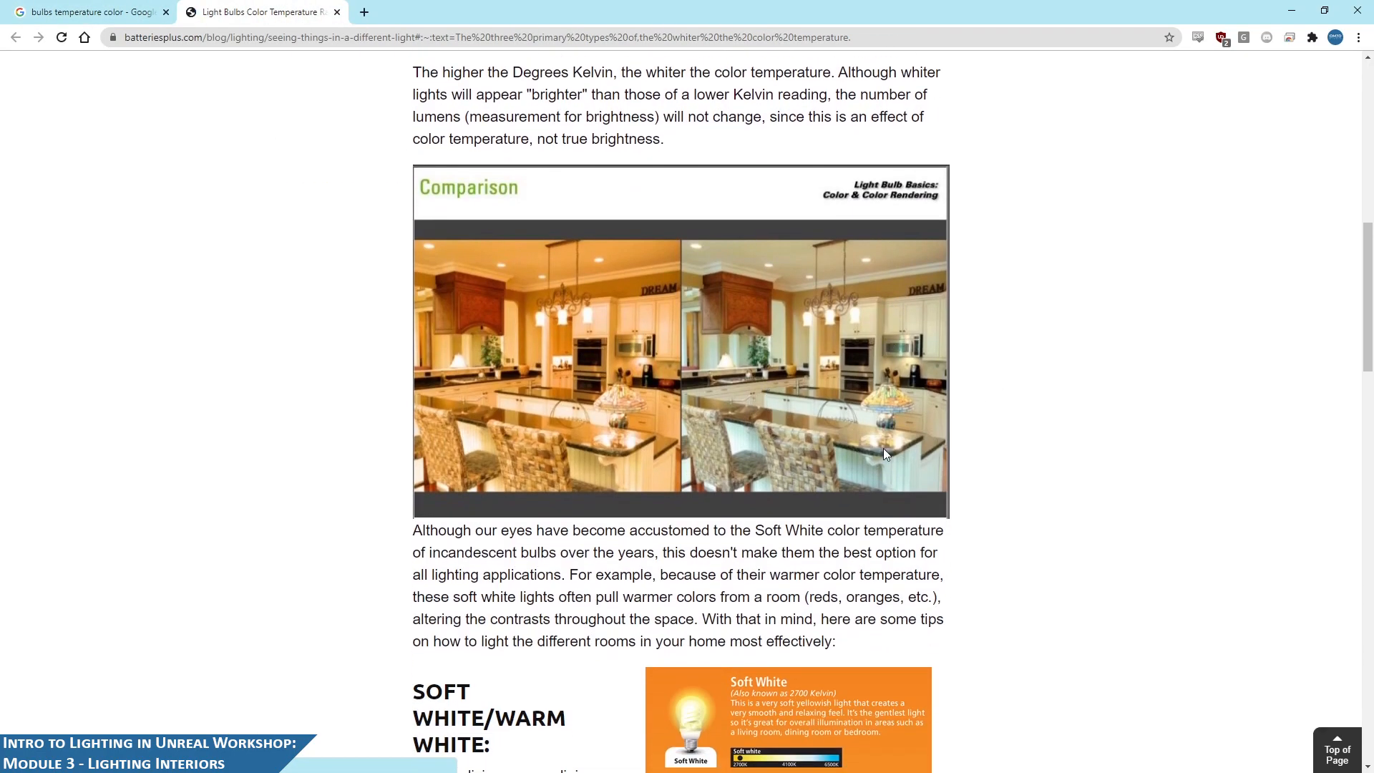
pyautogui.scroll(-7, 876, 442)
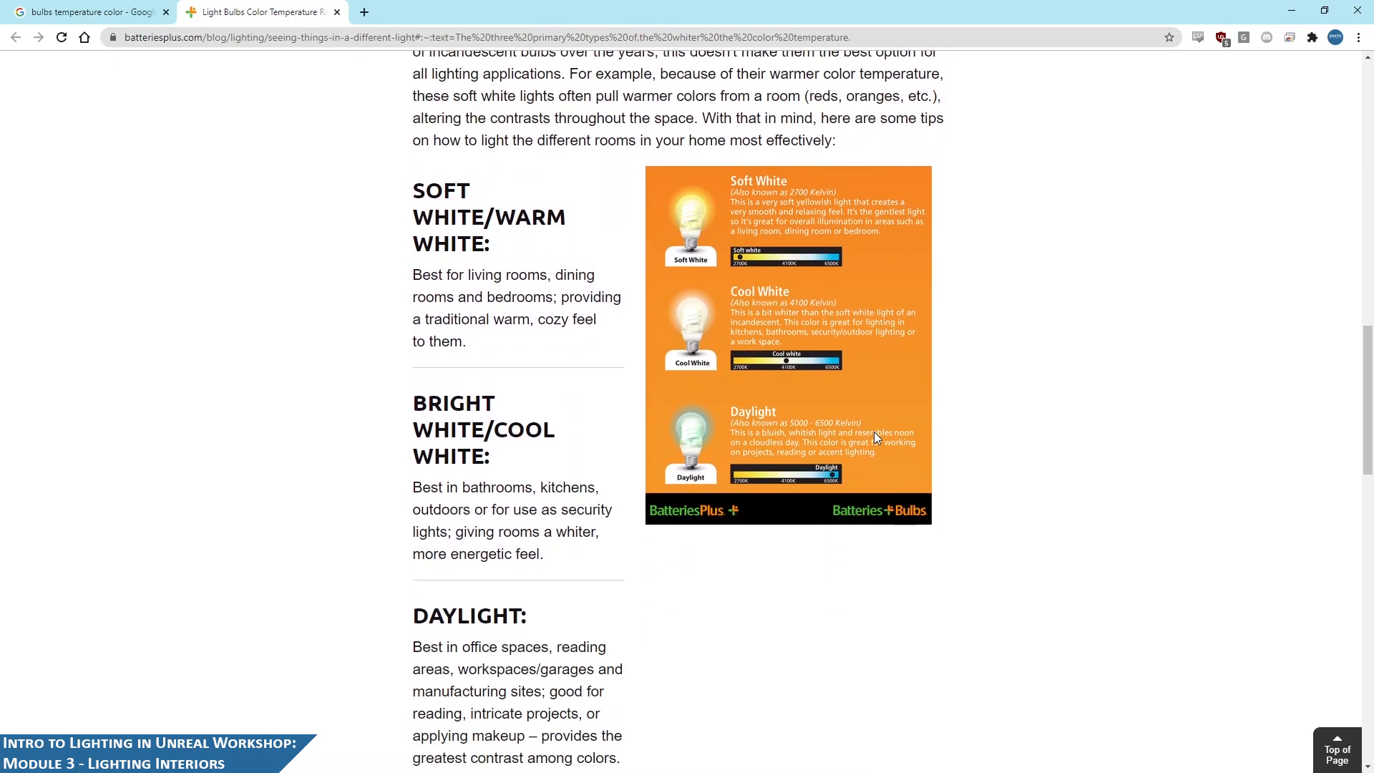
pyautogui.click(1296, 9)
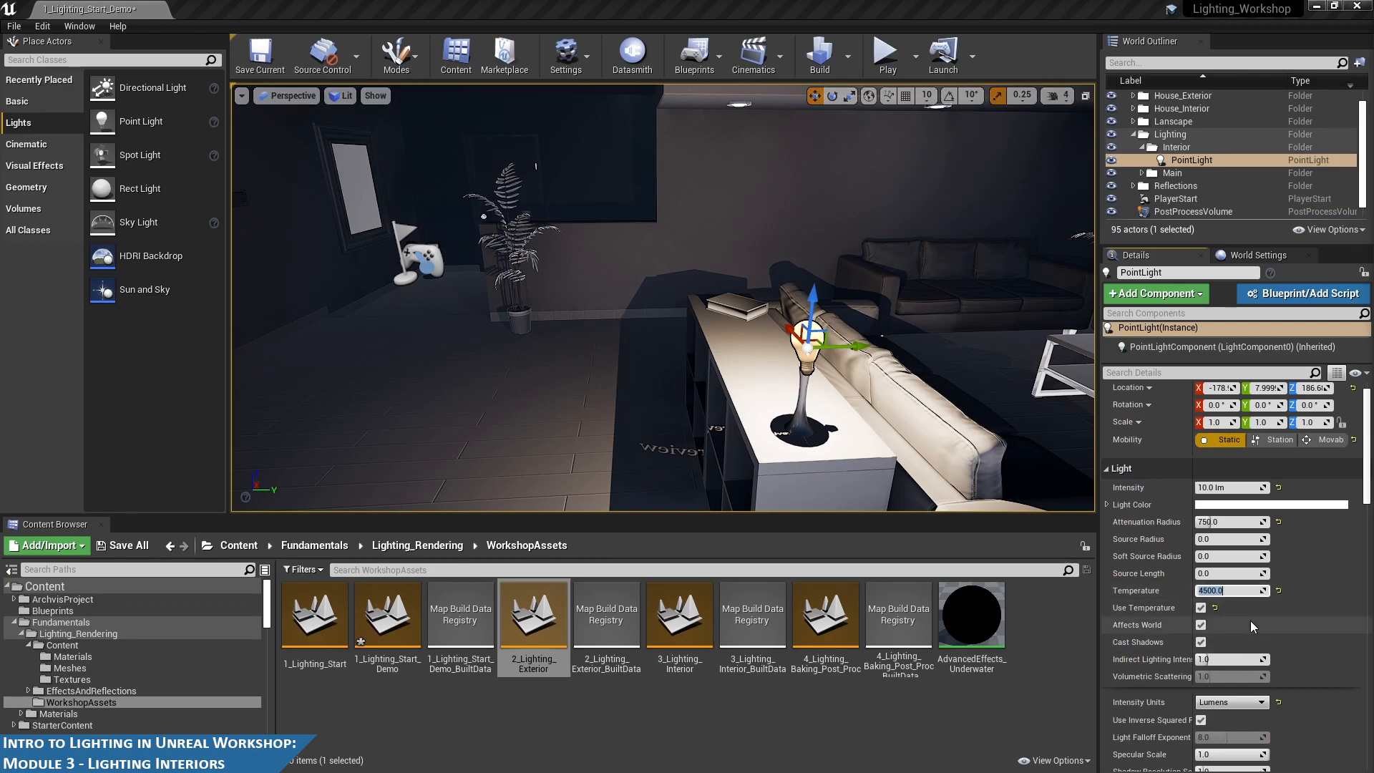
# - Review the point light's remaining settings, from the advanced shadow options down to Light Function and Light Profiles
pyautogui.scroll(-2, 1251, 621)
pyautogui.scroll(-3, 1278, 590)
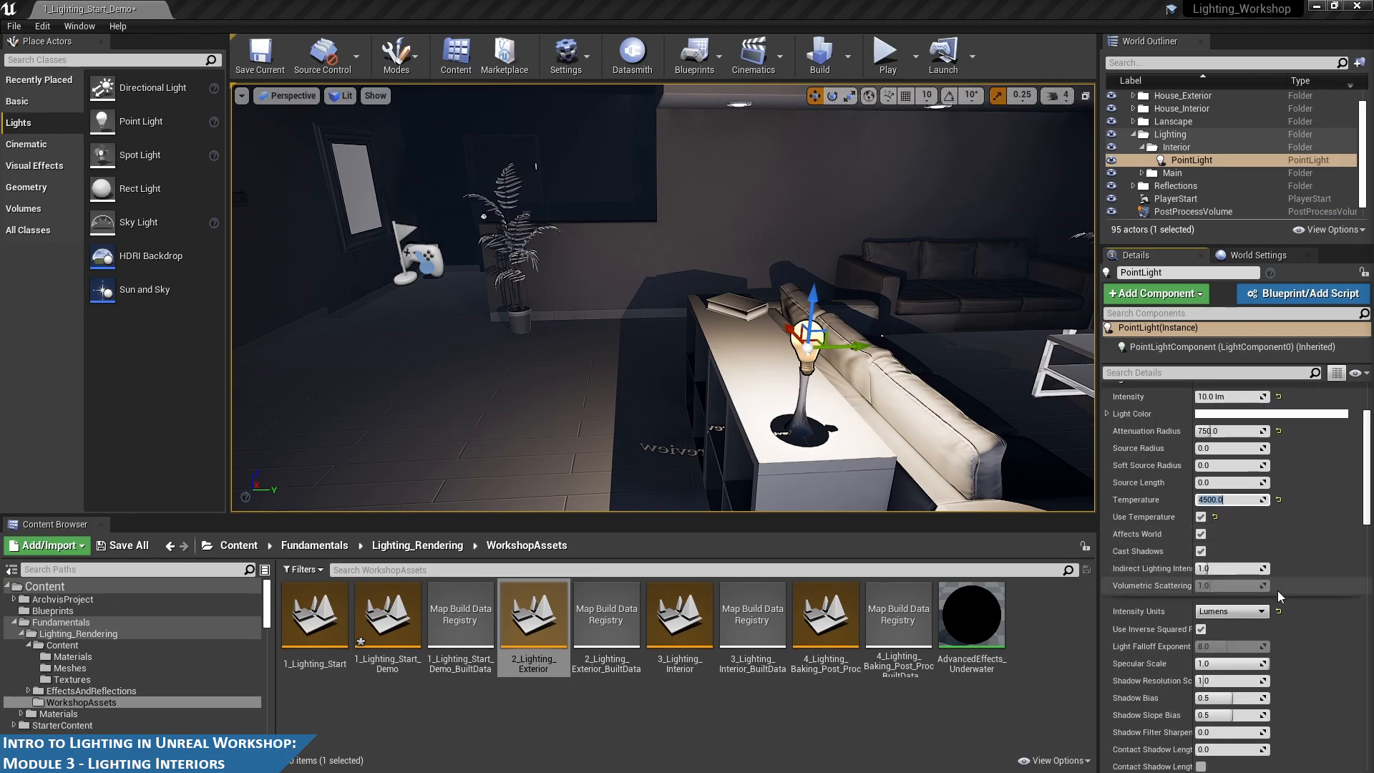
pyautogui.scroll(-2, 1277, 591)
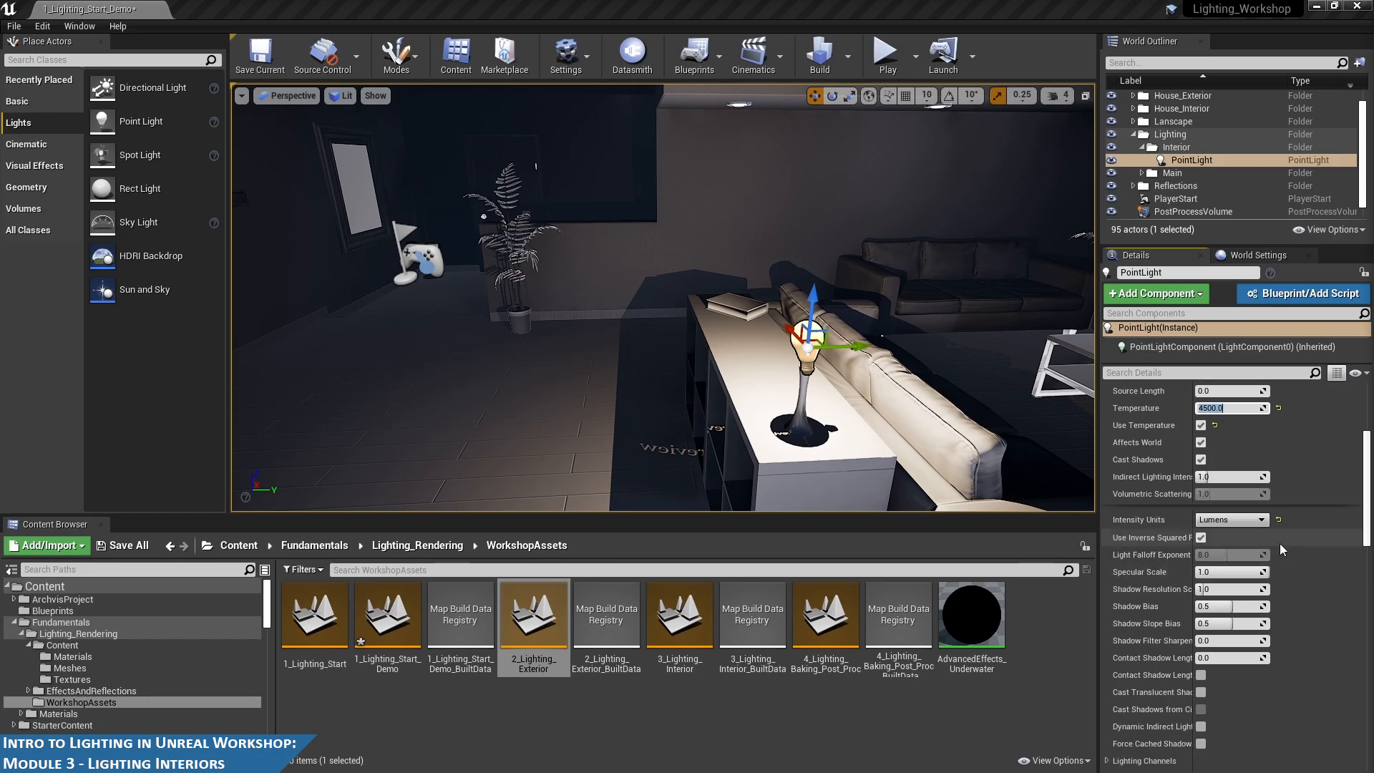
pyautogui.scroll(-3, 1291, 586)
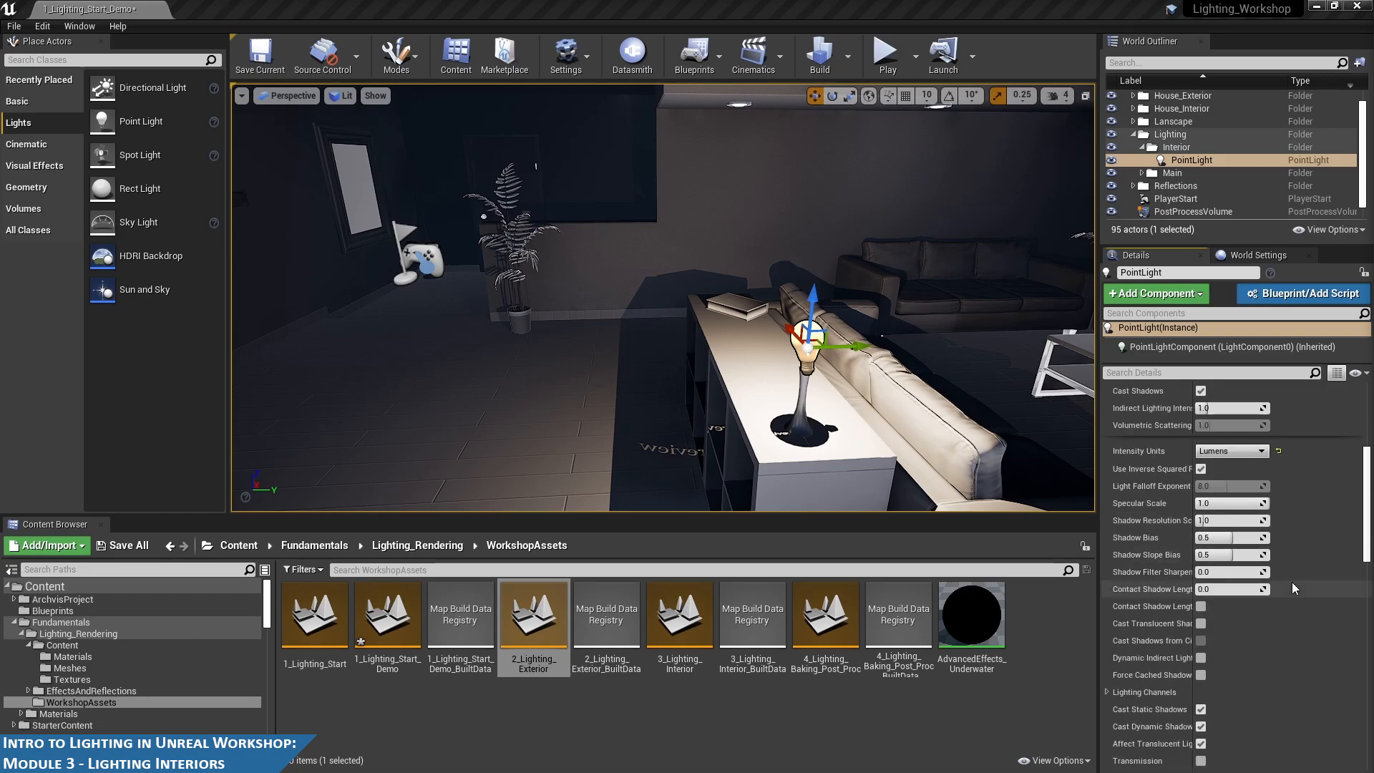
pyautogui.scroll(-7, 1273, 512)
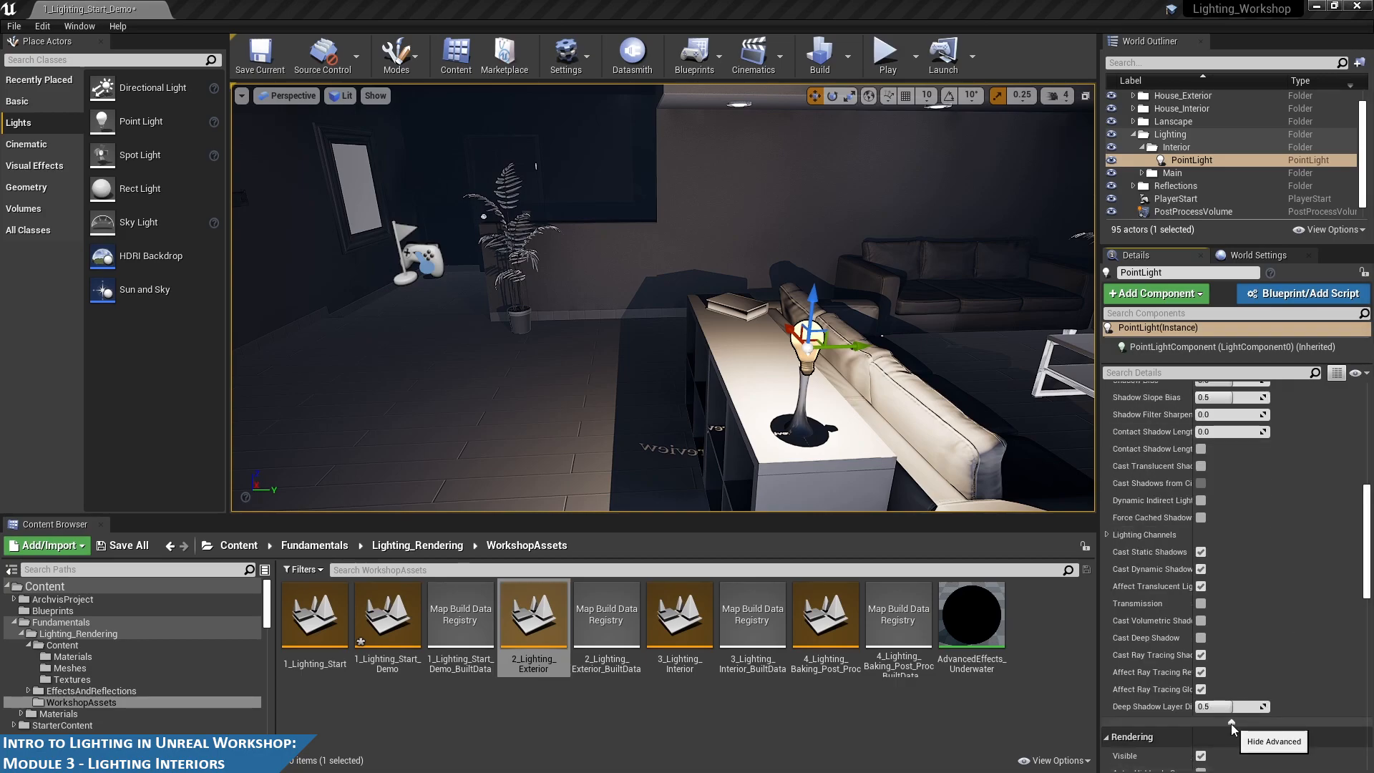
pyautogui.scroll(-10, 1231, 724)
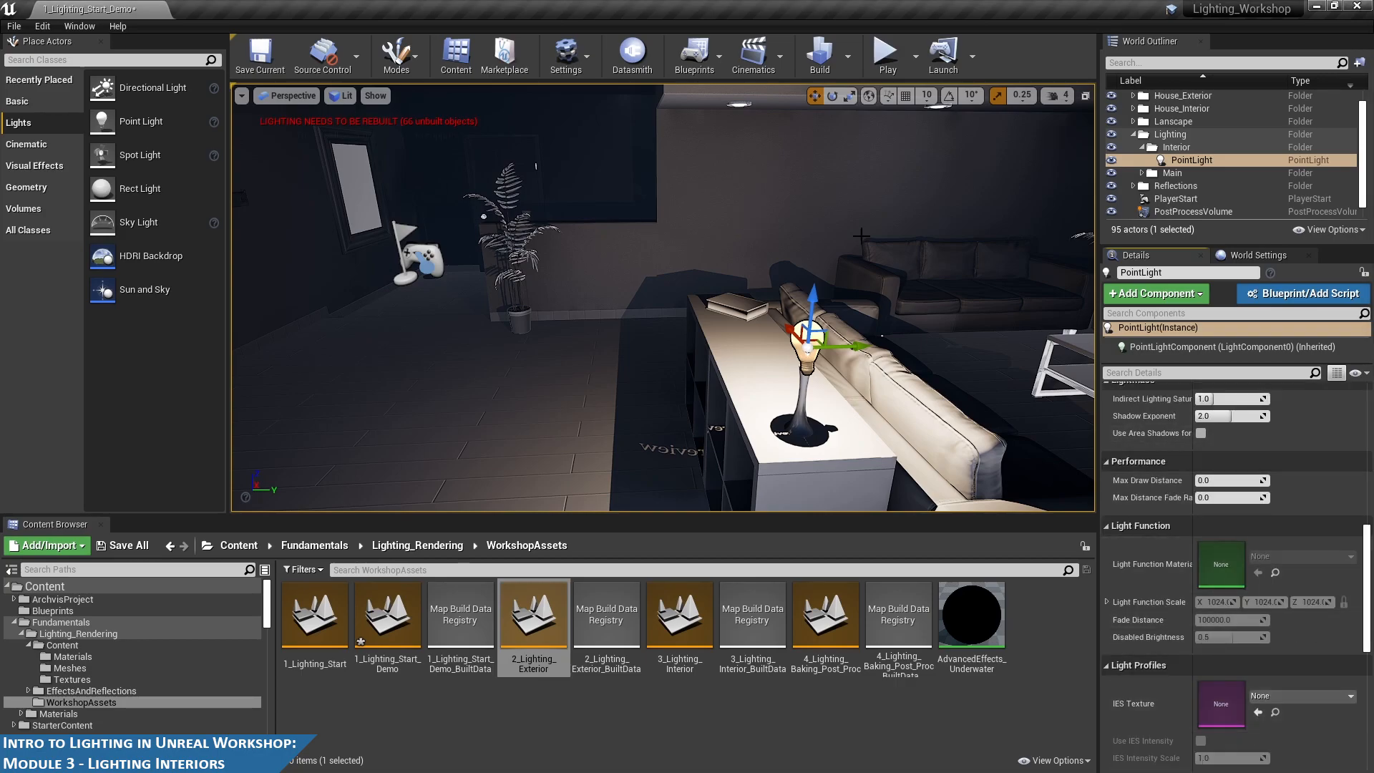
# - Select the desk lamp's point light in the viewport and duplicate it
pyautogui.moveTo(716, 308); pyautogui.dragTo(670, 296, button='right')
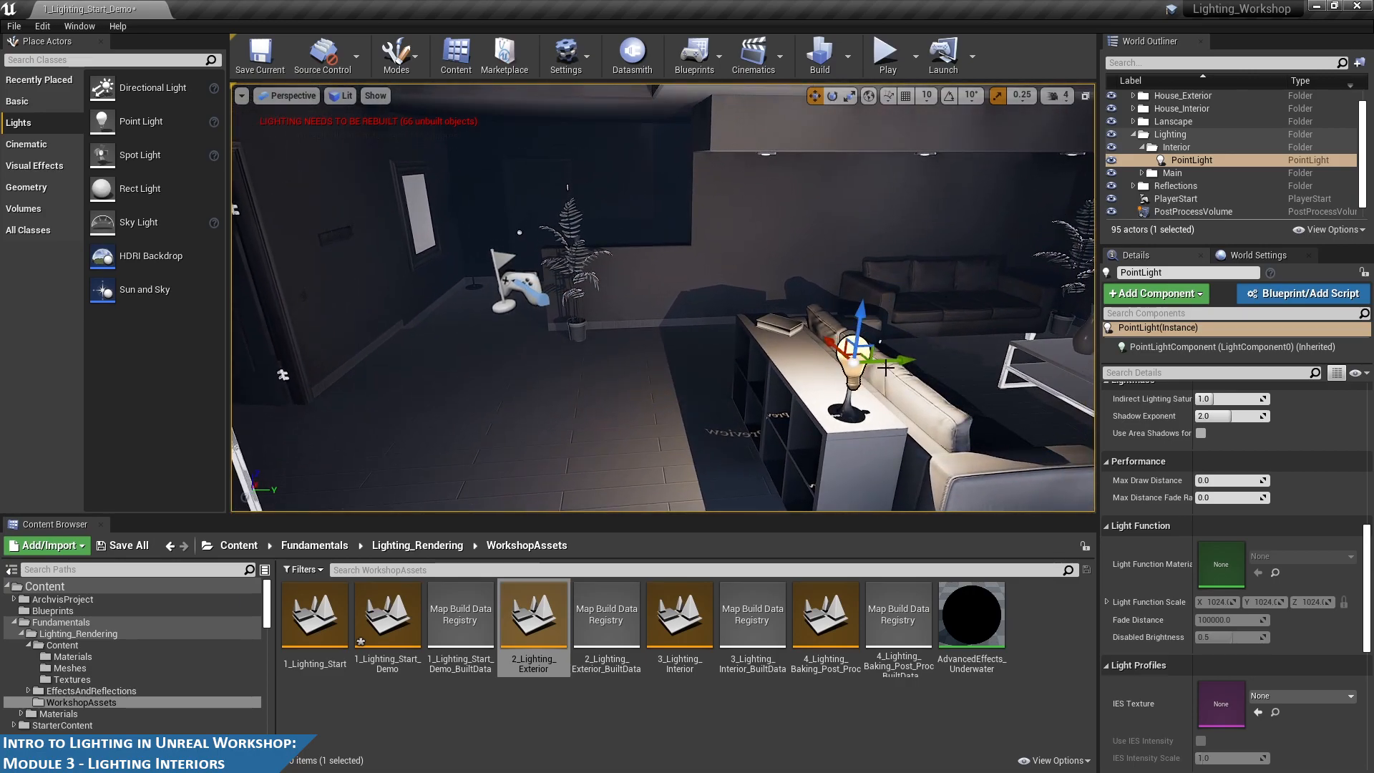
pyautogui.click(1202, 160)
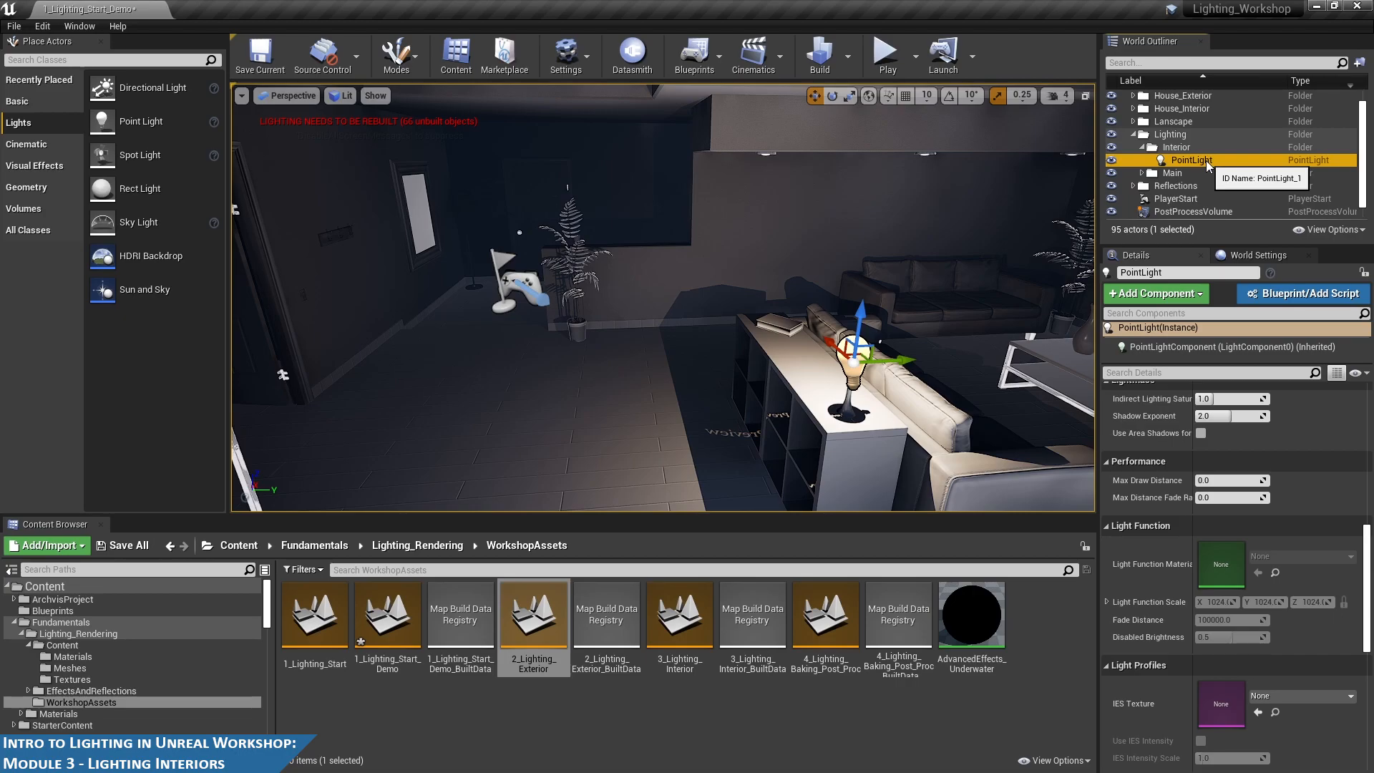
pyautogui.moveTo(468, 209); pyautogui.dragTo(478, 204, button='middle')
pyautogui.click(468, 211)
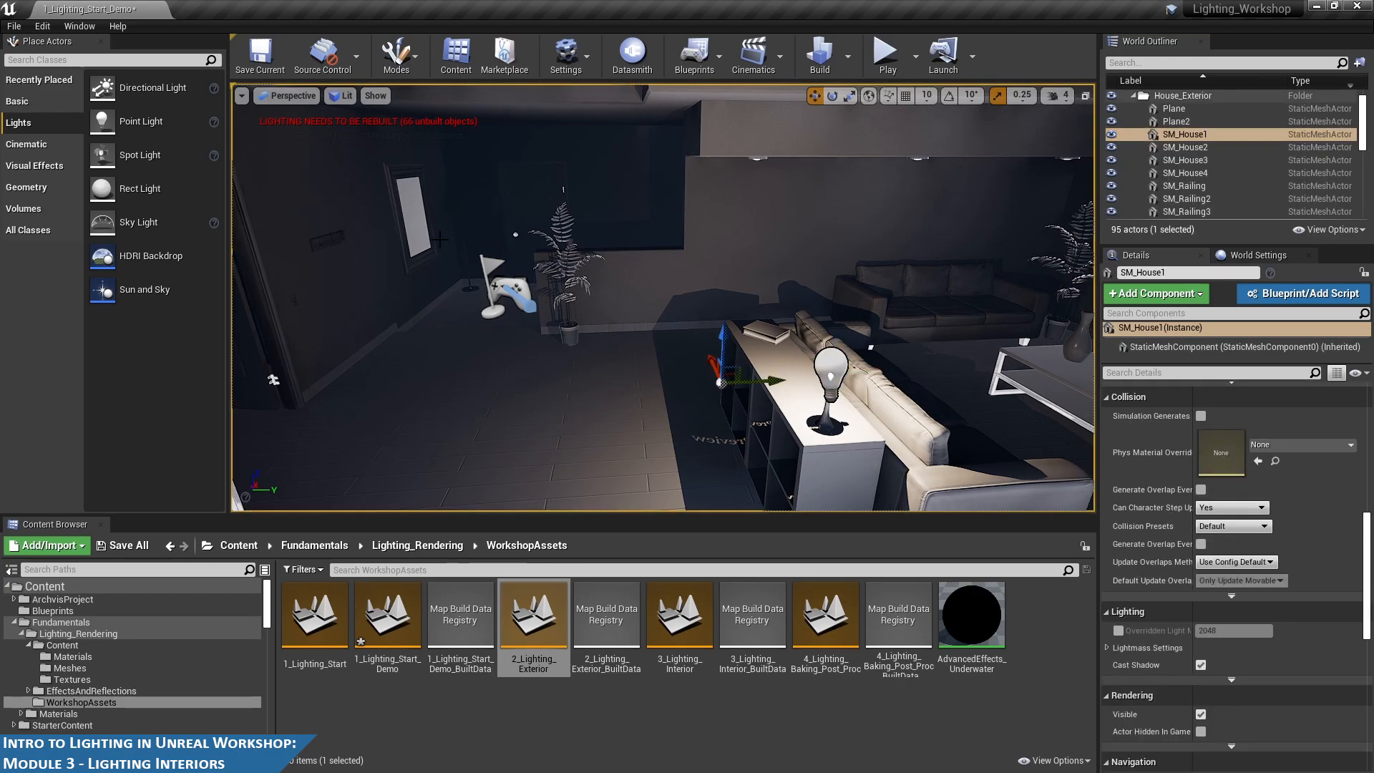
pyautogui.click(468, 210)
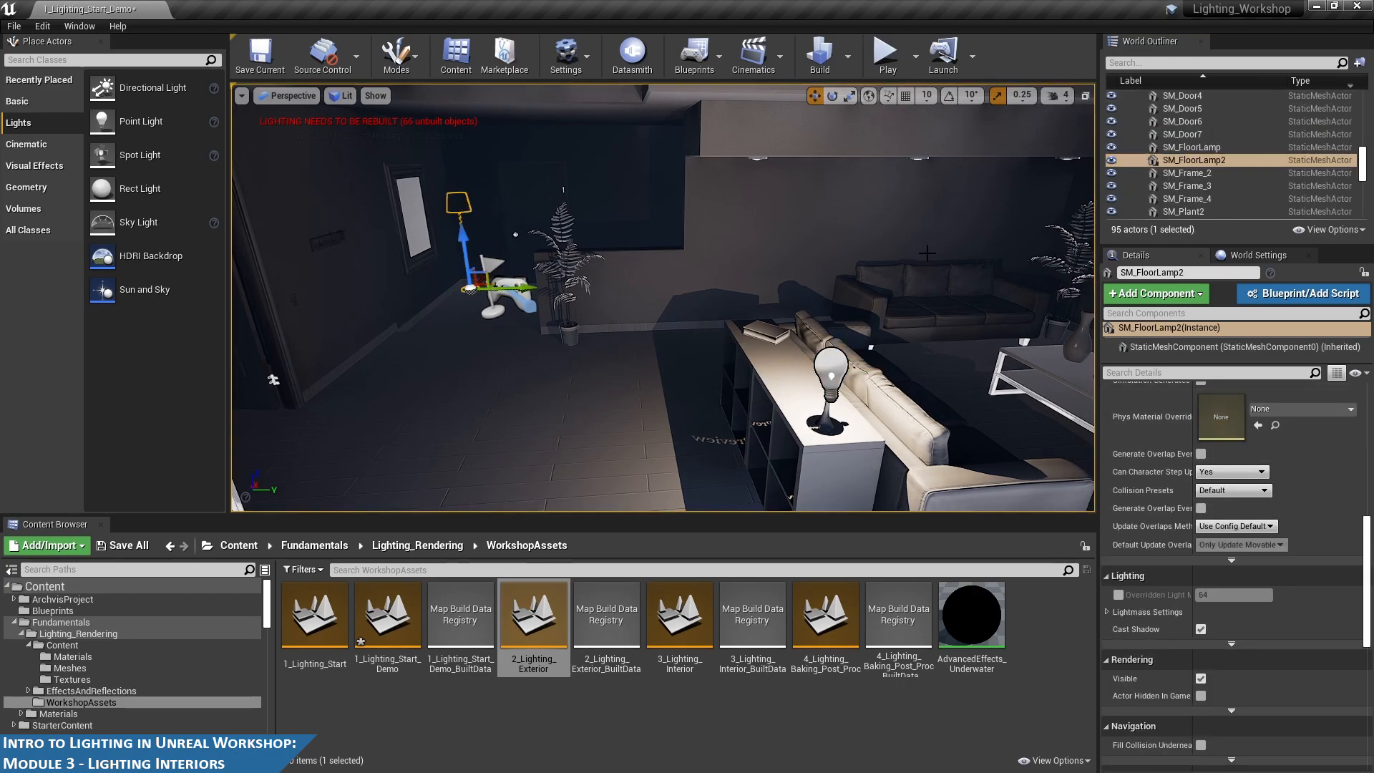
pyautogui.click(831, 372)
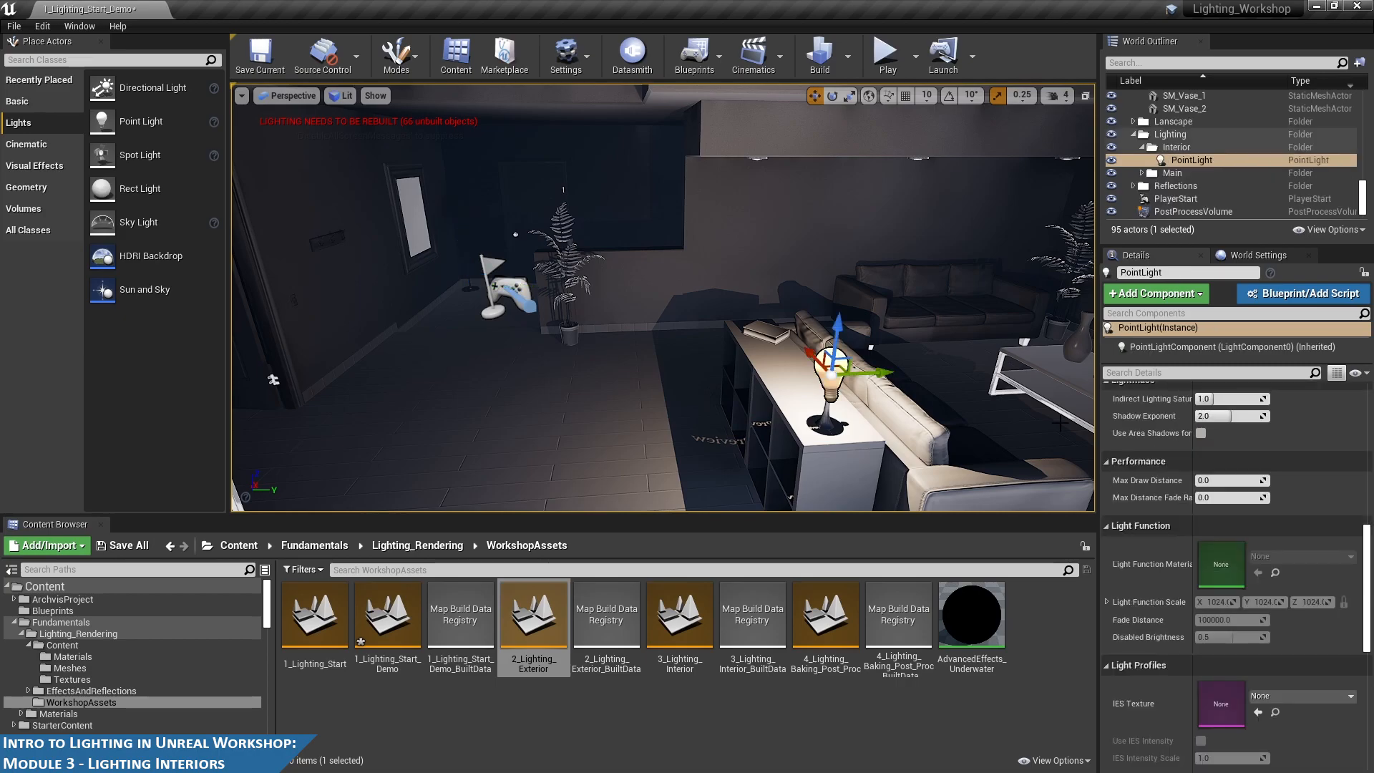
pyautogui.hotkey('ctrl', 'w')
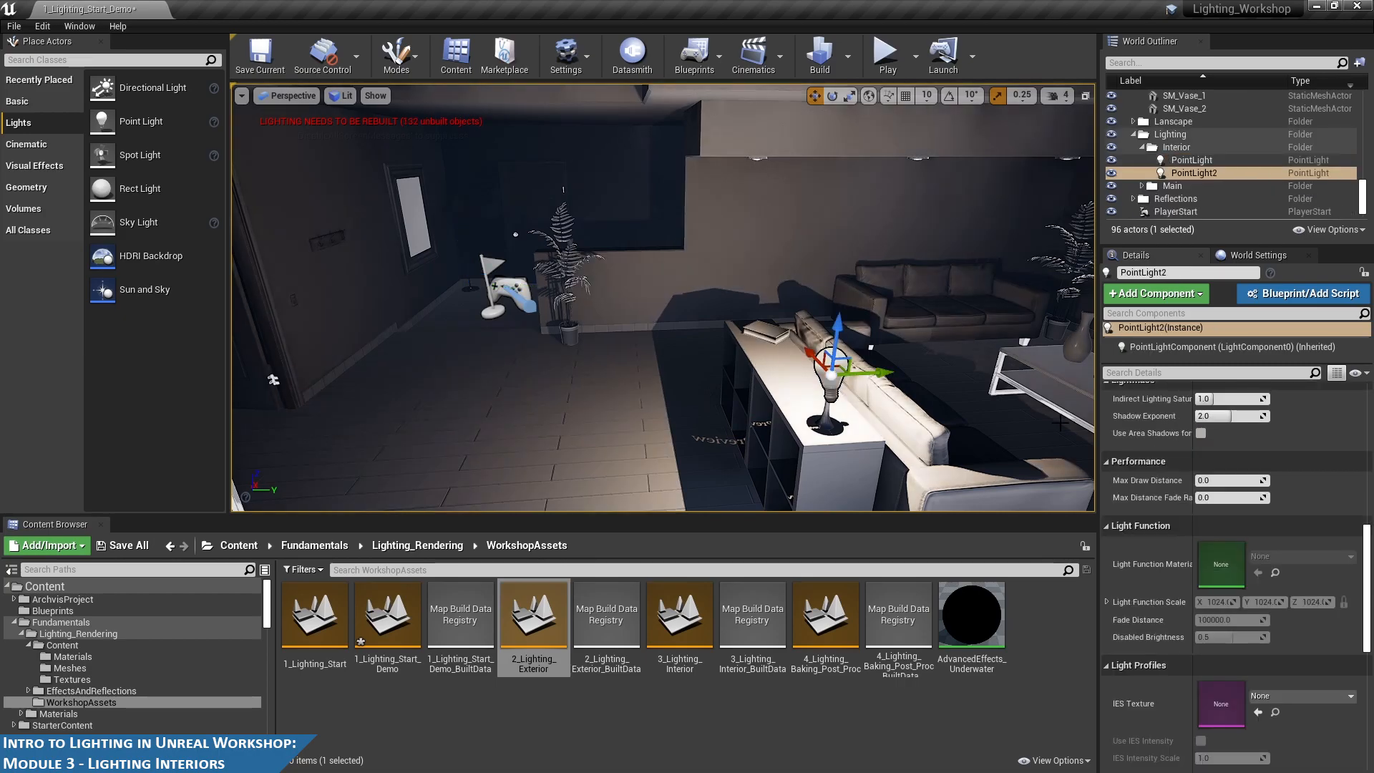
# - Move the duplicated point light to the floor lamp in the corner beside the door, close to its shade
pyautogui.moveTo(839, 367); pyautogui.dragTo(473, 222)
pyautogui.press('f')
pyautogui.keyDown('alt'); pyautogui.moveTo(850, 301); pyautogui.dragTo(737, 293); pyautogui.keyUp('alt')
pyautogui.moveTo(737, 293); pyautogui.dragTo(752, 196, button='right')
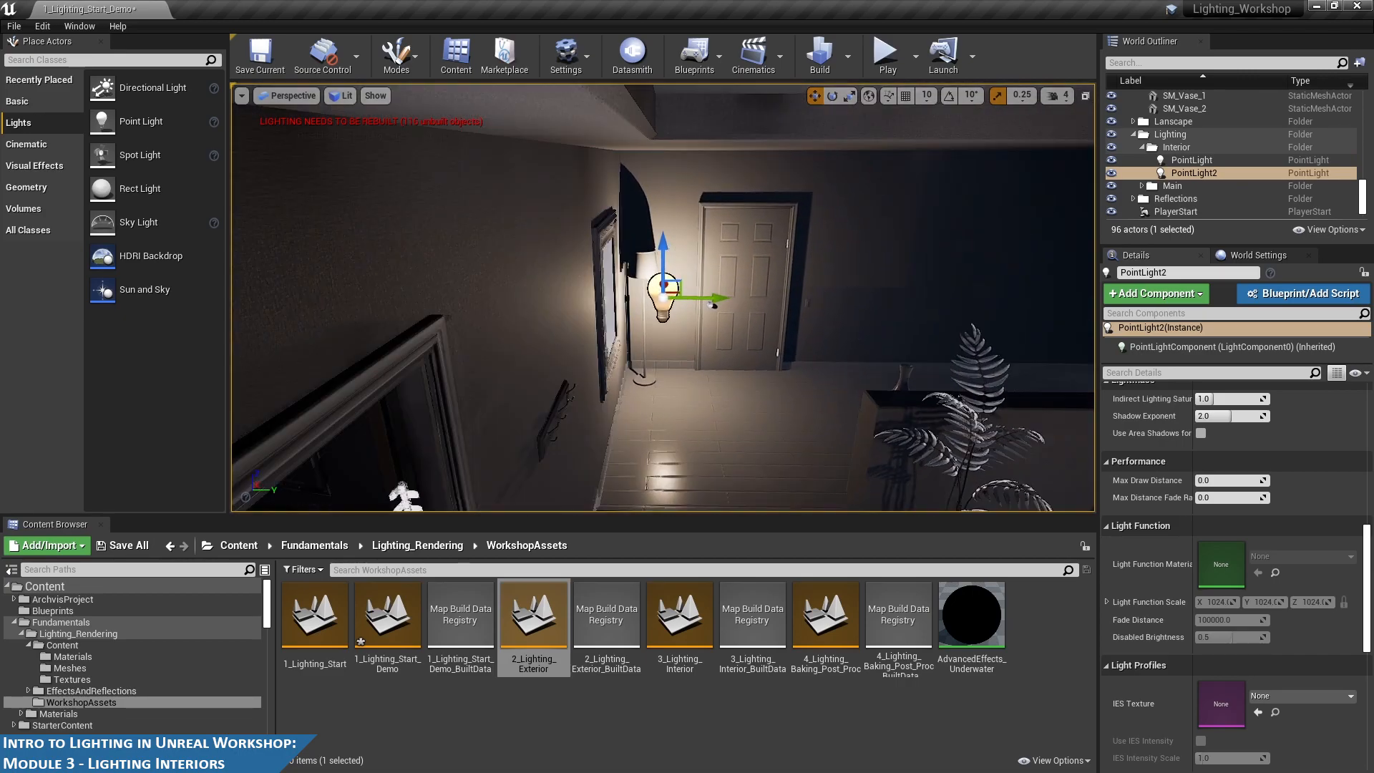
pyautogui.press('w')
pyautogui.press('w')
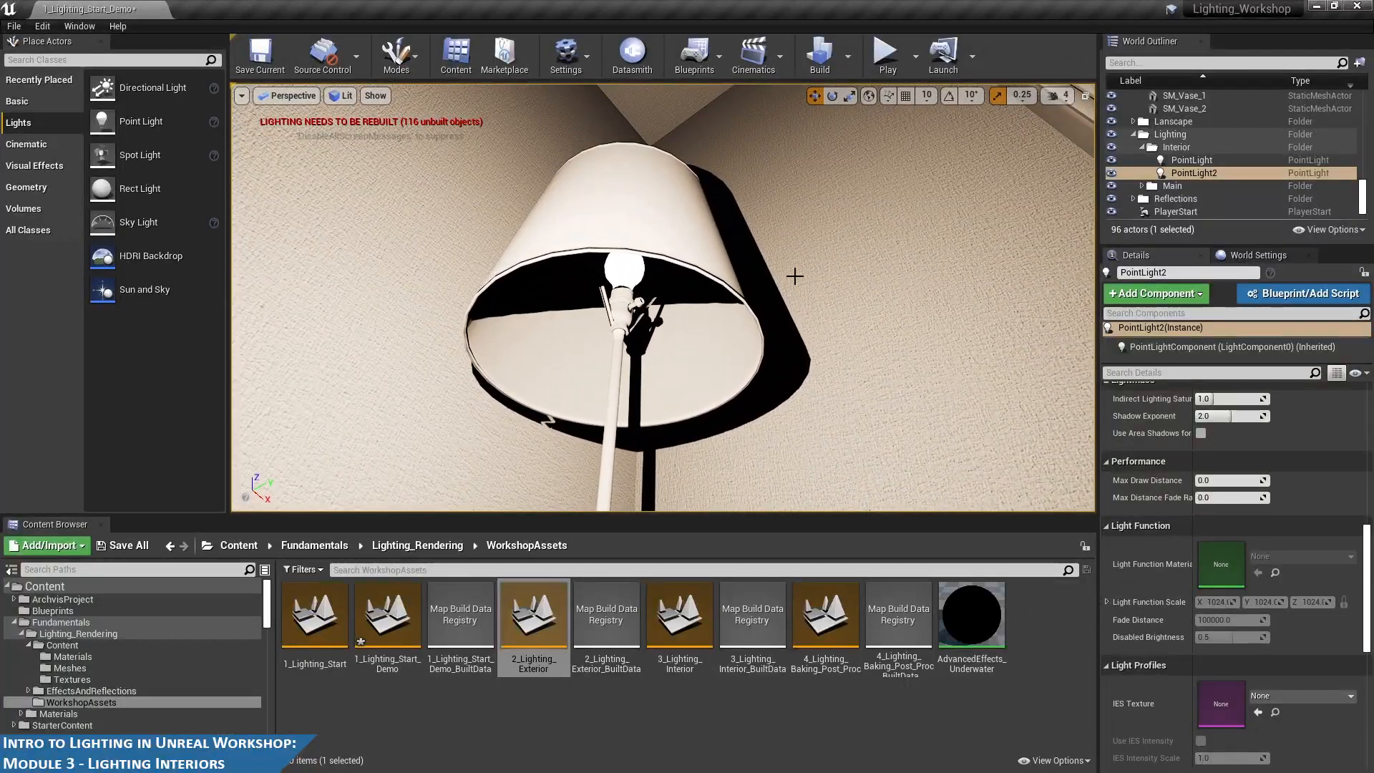
pyautogui.scroll(-3, 646, 260)
pyautogui.moveTo(613, 234); pyautogui.dragTo(667, 319)
pyautogui.moveTo(776, 299); pyautogui.dragTo(775, 322, button='right')
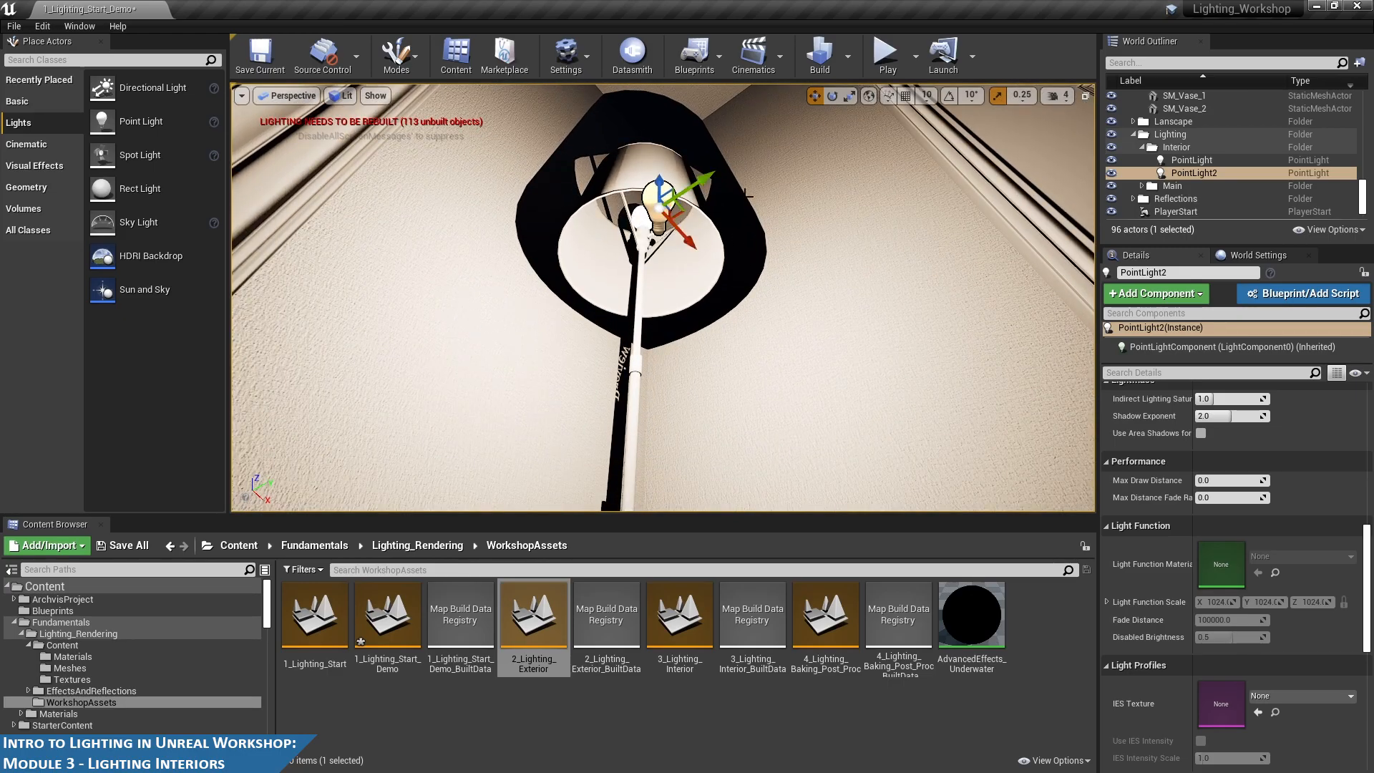
pyautogui.press('w')
pyautogui.moveTo(657, 166); pyautogui.dragTo(634, 195)
pyautogui.hotkey('ctrl', 'z')
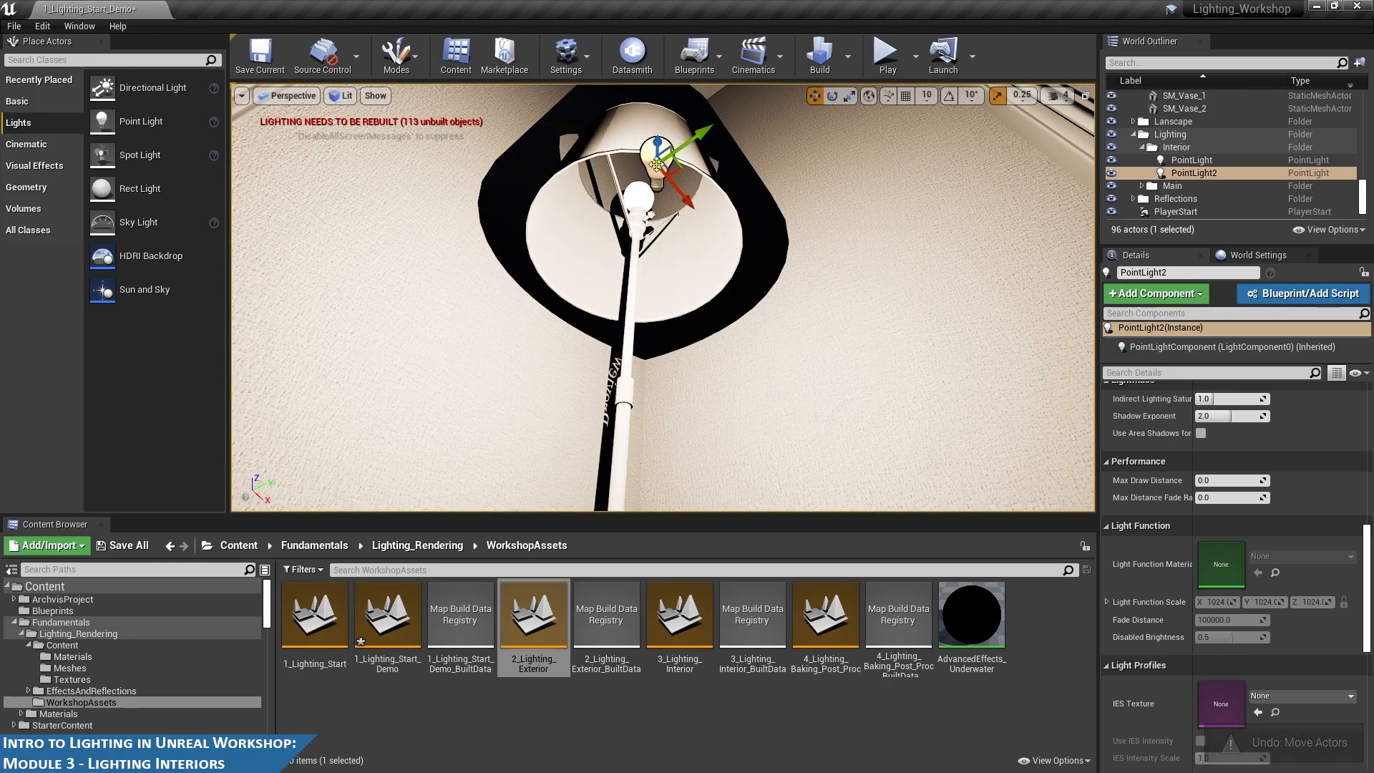
pyautogui.moveTo(654, 163); pyautogui.dragTo(639, 190)
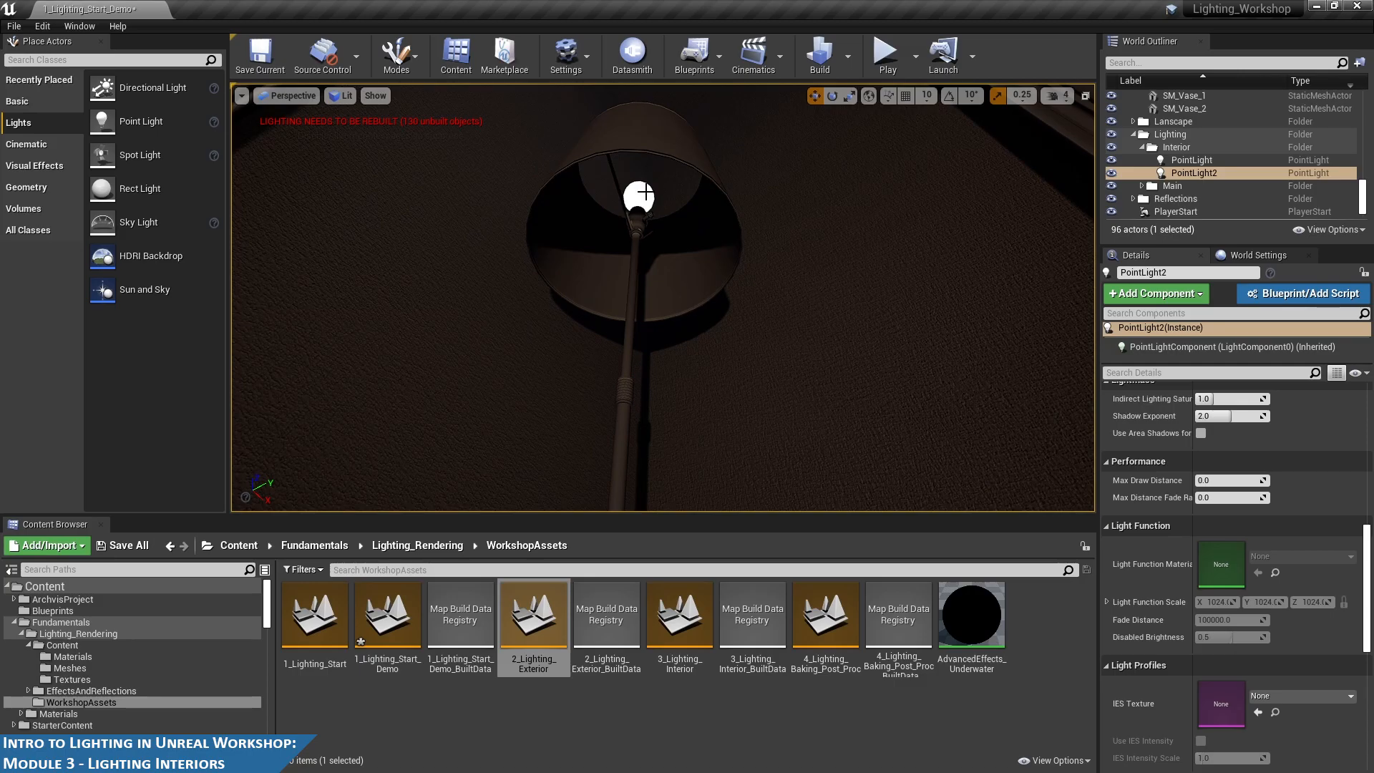
pyautogui.hotkey('ctrl', 'z')
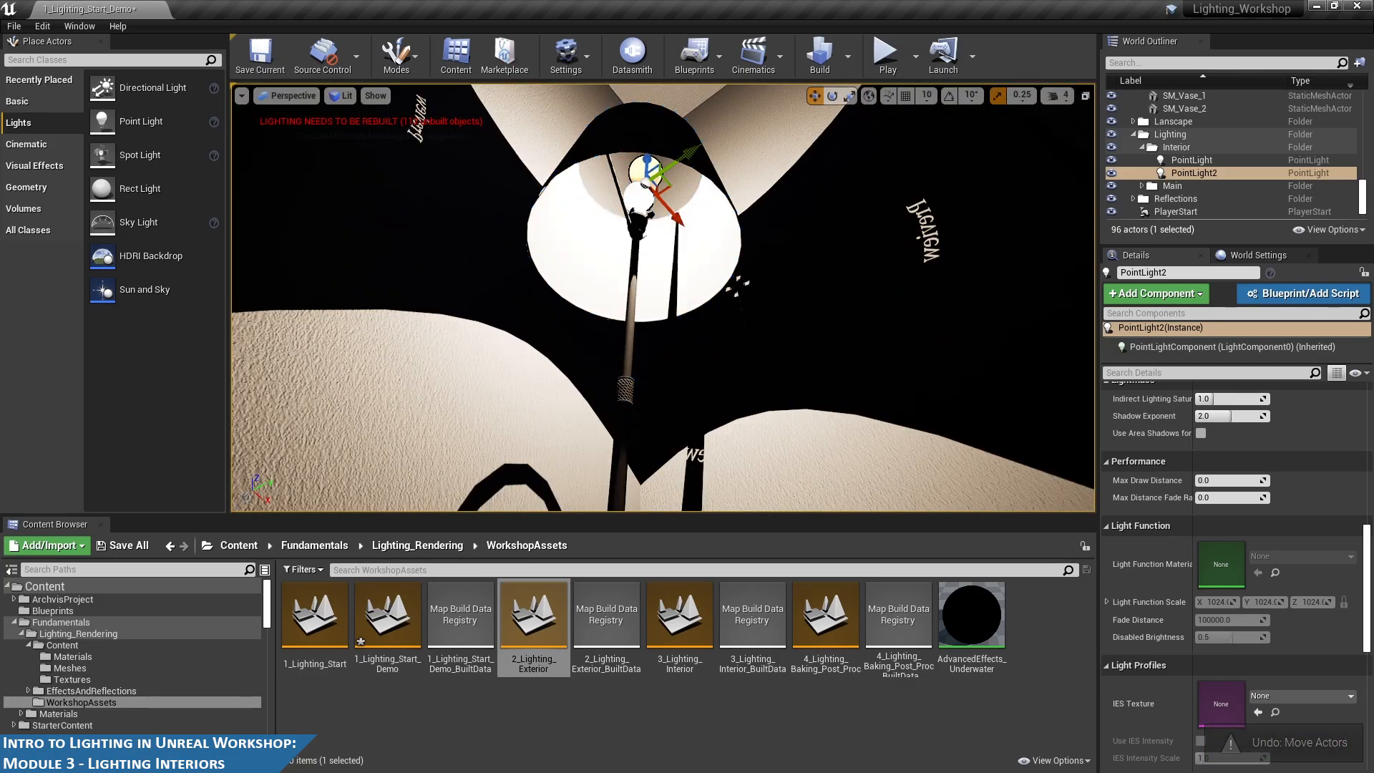
# - Align the duplicated point light with the bulb inside the corner floor lamp's shade and check its light cones from across the room
pyautogui.moveTo(744, 212); pyautogui.dragTo(744, 179, button='right')
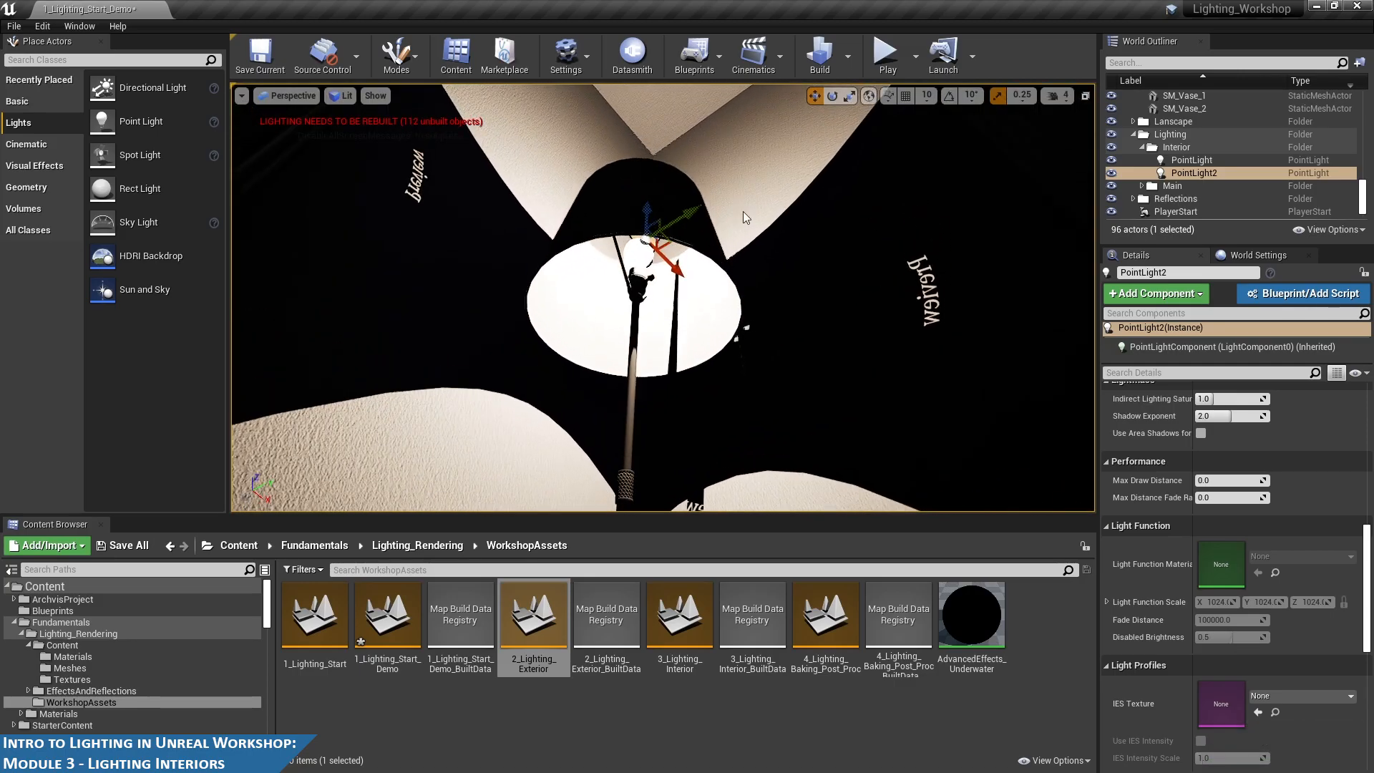
pyautogui.press('f')
pyautogui.keyDown('alt'); pyautogui.moveTo(744, 212); pyautogui.dragTo(744, 279); pyautogui.keyUp('alt')
pyautogui.keyDown('alt'); pyautogui.moveTo(745, 217); pyautogui.dragTo(873, 217, button='right'); pyautogui.keyUp('alt')
pyautogui.keyDown('alt'); pyautogui.moveTo(745, 217); pyautogui.dragTo(725, 247); pyautogui.keyUp('alt')
pyautogui.moveTo(683, 302); pyautogui.dragTo(744, 186)
pyautogui.scroll(-3, 744, 400)
pyautogui.keyDown('alt'); pyautogui.moveTo(744, 430); pyautogui.dragTo(792, 405); pyautogui.keyUp('alt')
pyautogui.scroll(-3, 761, 371)
pyautogui.moveTo(667, 259)
pyautogui.mouseDown()
pyautogui.moveTo(666, 287)
pyautogui.moveTo(654, 256)
pyautogui.mouseUp()
pyautogui.keyDown('alt'); pyautogui.moveTo(716, 372); pyautogui.dragTo(867, 402); pyautogui.keyUp('alt')
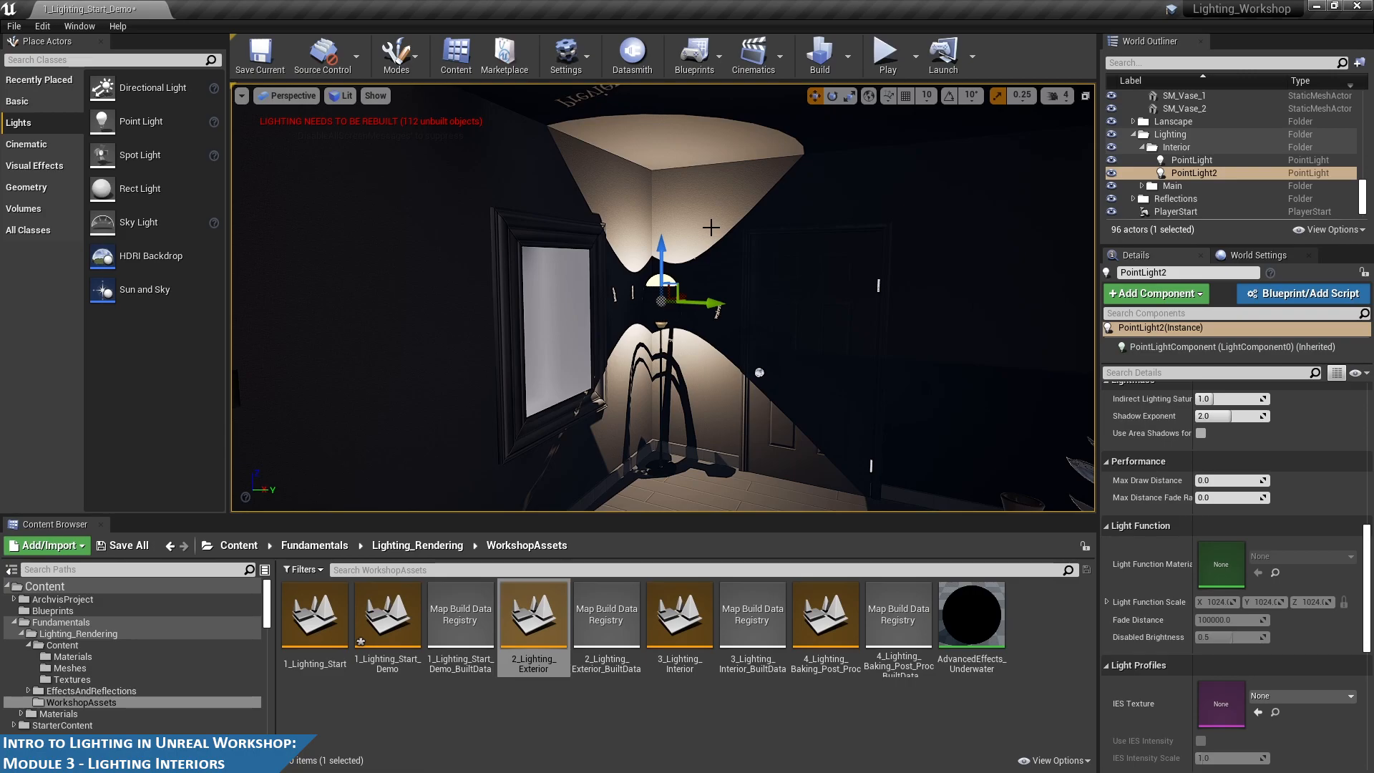
pyautogui.moveTo(735, 292)
pyautogui.keyDown('alt'); pyautogui.mouseDown(button='right')
pyautogui.moveTo(723, 292)
pyautogui.moveTo(735, 292)
pyautogui.mouseUp(button='right'); pyautogui.keyUp('alt')
pyautogui.keyDown('alt'); pyautogui.moveTo(880, 371); pyautogui.dragTo(928, 404); pyautogui.keyUp('alt')
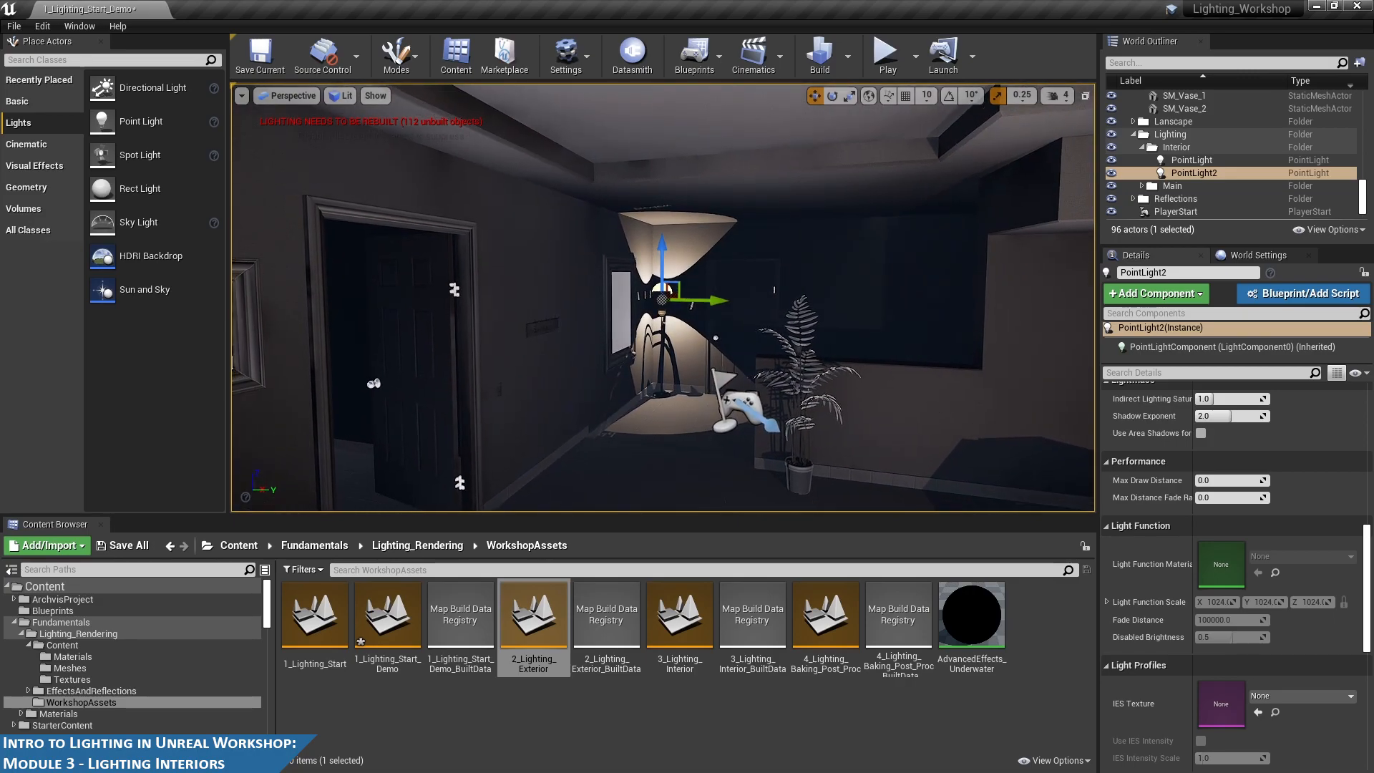
# - Duplicate the desk lamp's point light again and move the copy toward the open hallway doorway
pyautogui.click(928, 404)
pyautogui.moveTo(928, 405); pyautogui.dragTo(848, 405, button='right')
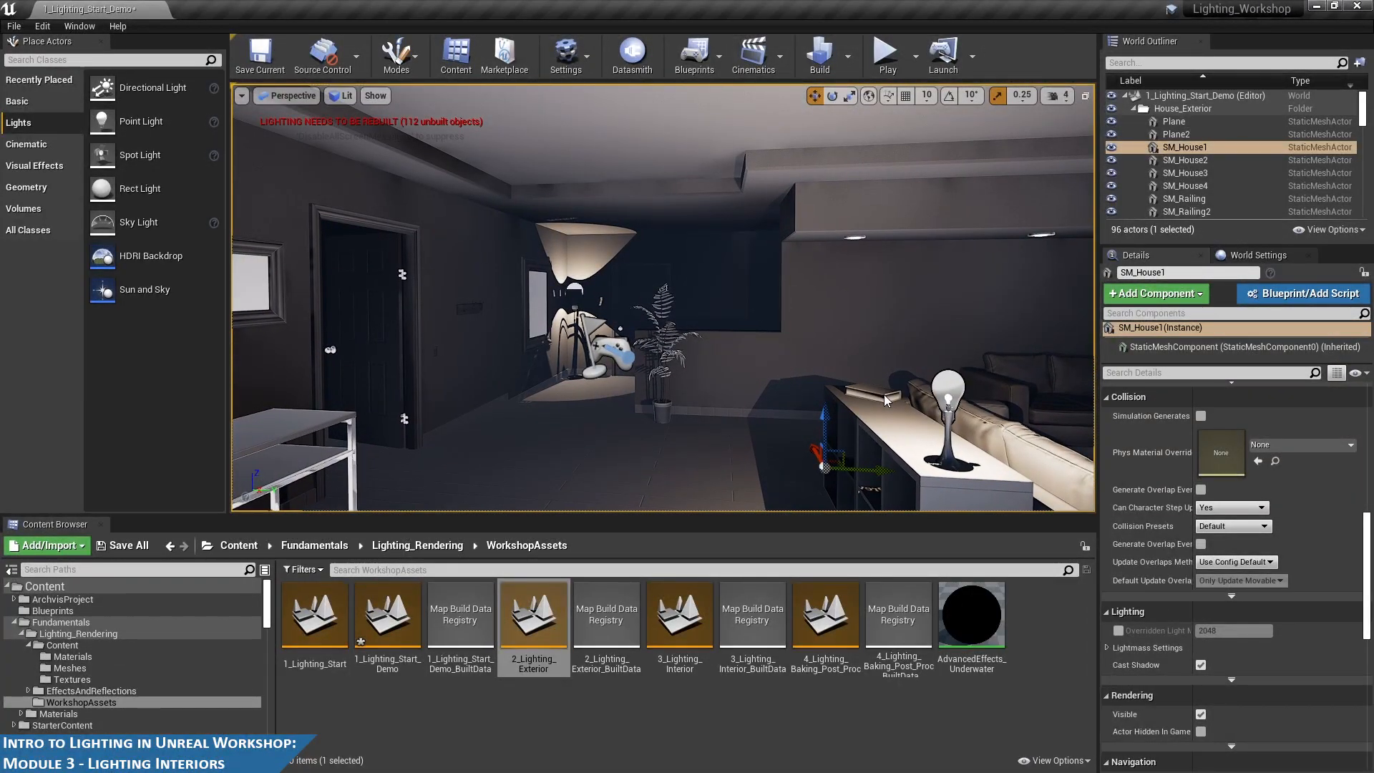
pyautogui.click(946, 390)
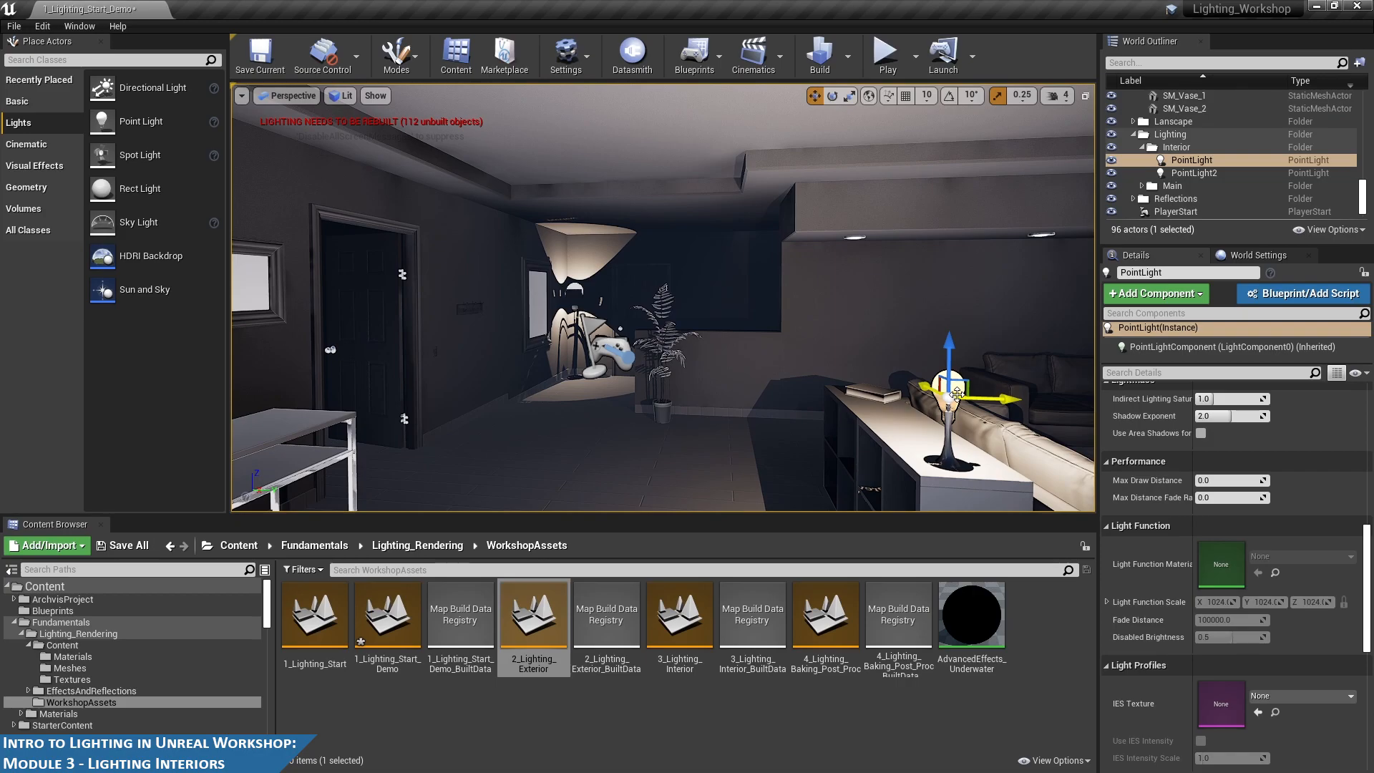
pyautogui.press('f')
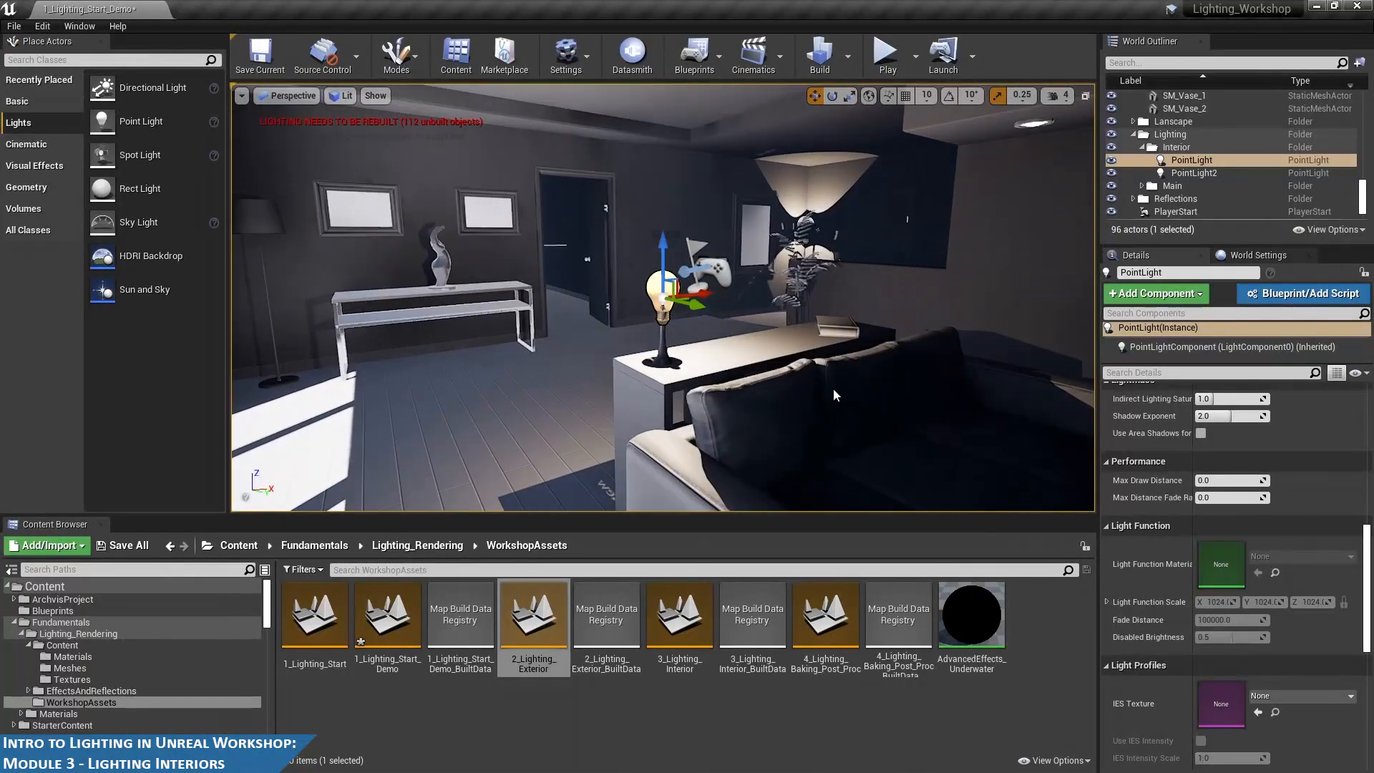
pyautogui.keyDown('alt'); pyautogui.moveTo(834, 389); pyautogui.dragTo(923, 313); pyautogui.keyUp('alt')
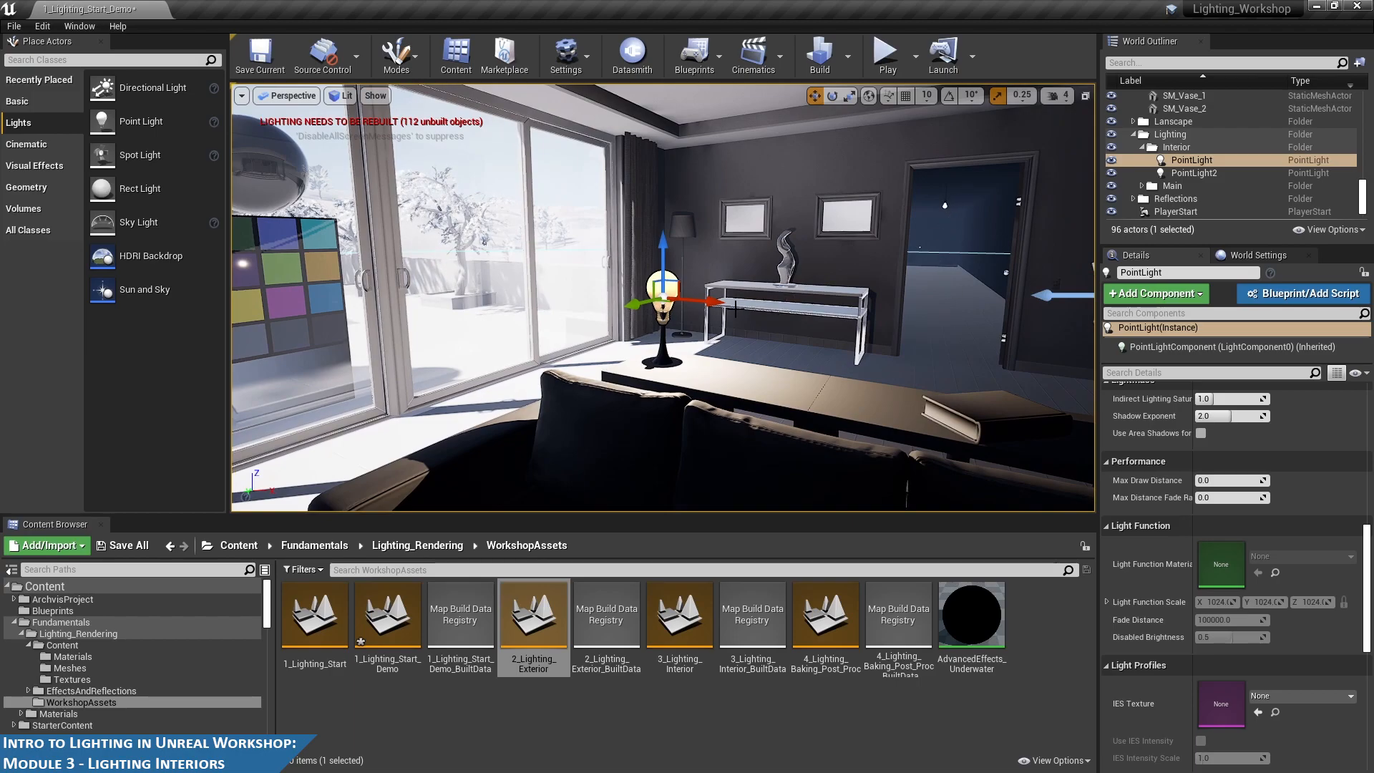
pyautogui.hotkey('ctrl', 'w')
pyautogui.moveTo(628, 308); pyautogui.dragTo(962, 276)
# - Examine the new point light's placement in the Front and Left orthographic views, then return to Perspective
pyautogui.click(285, 96)
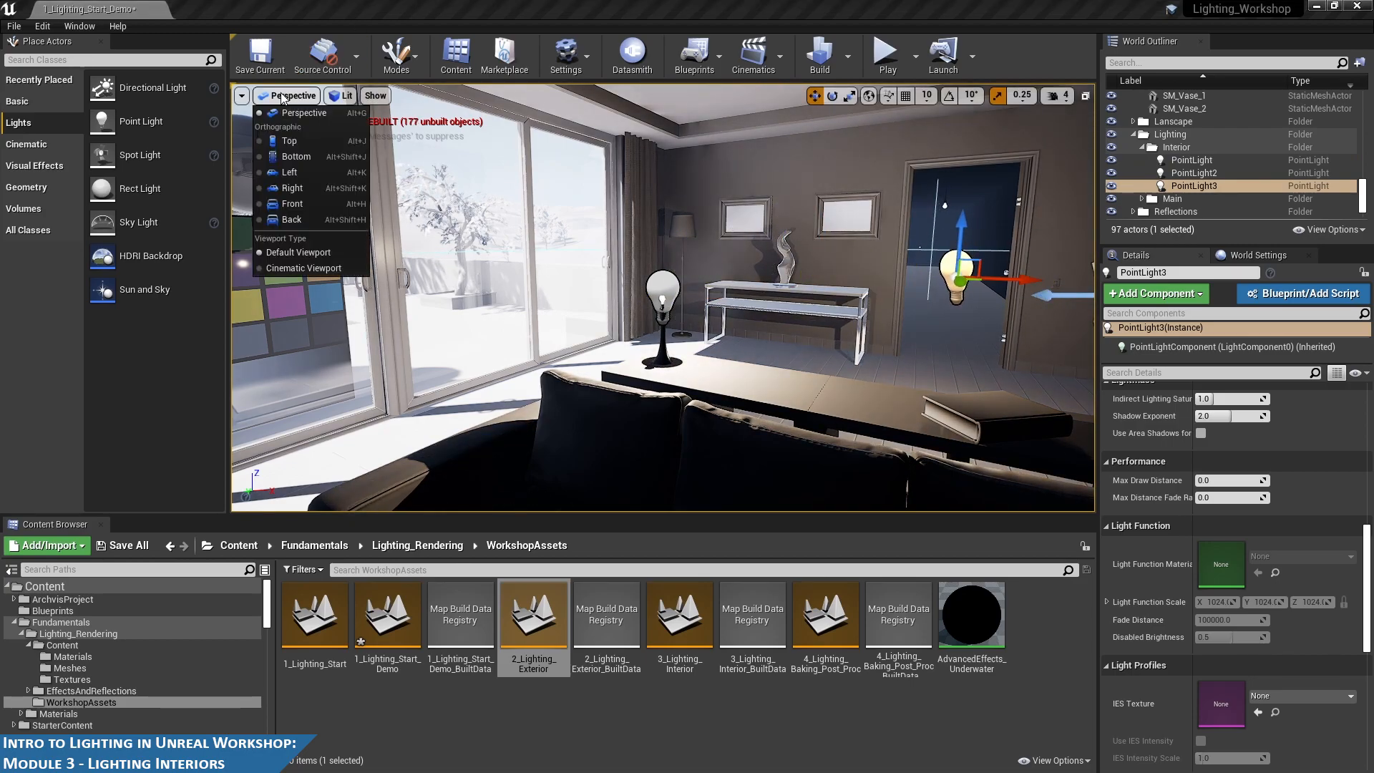
pyautogui.click(312, 207)
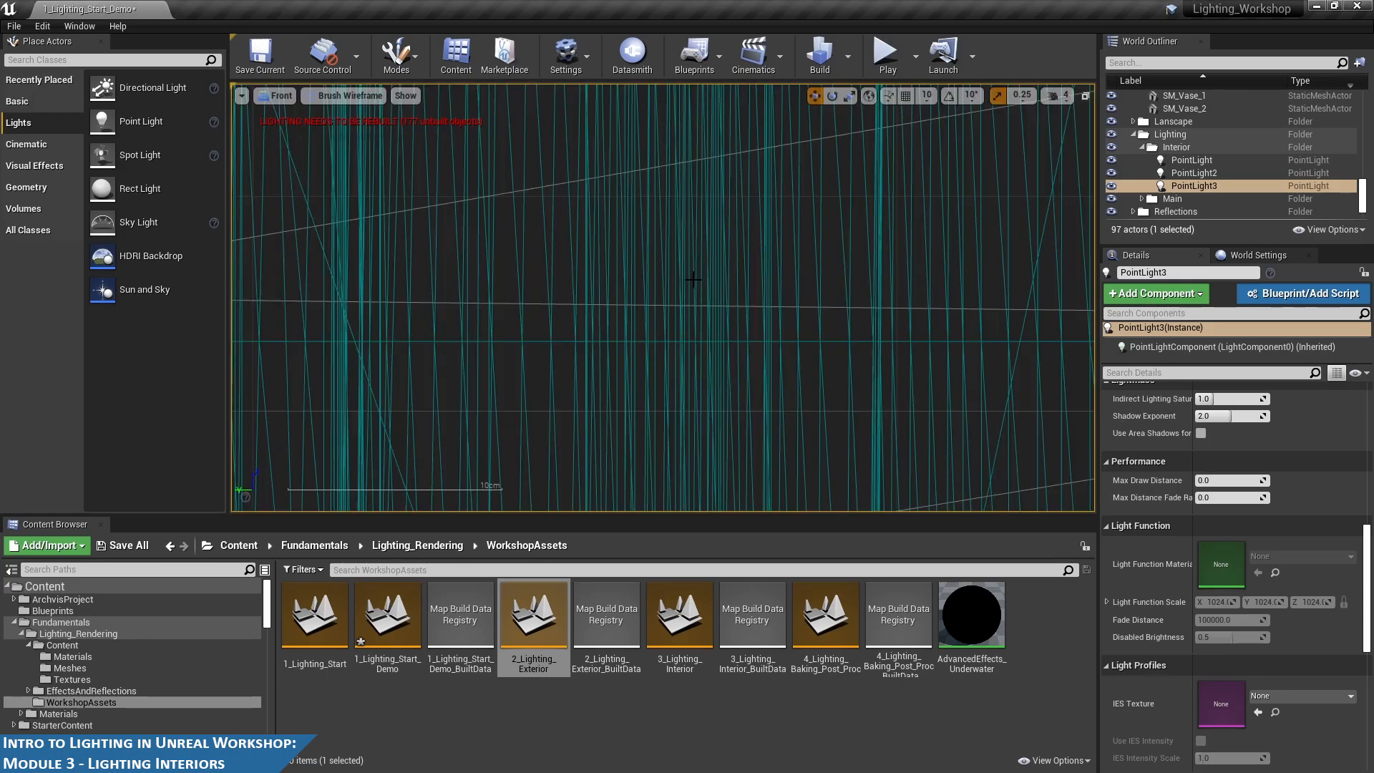
pyautogui.press('f')
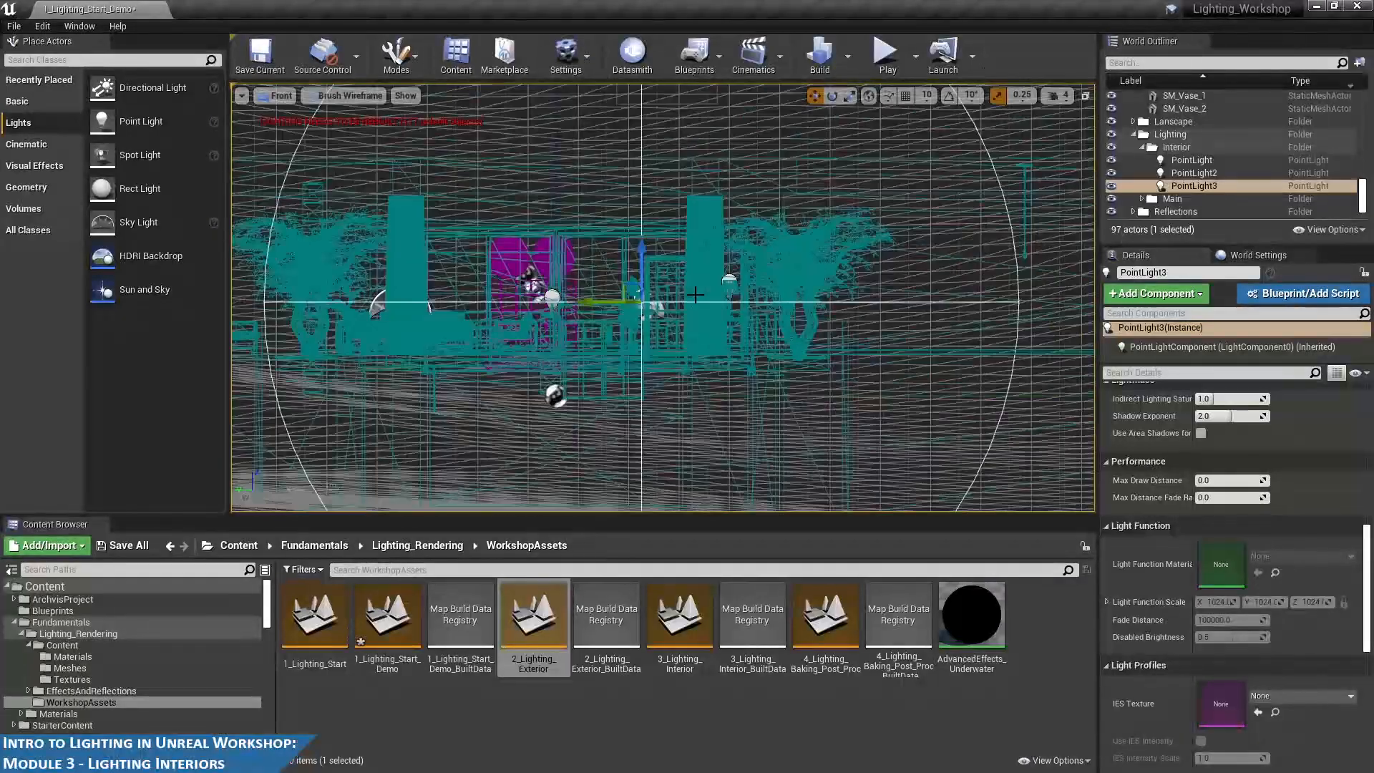
pyautogui.click(275, 96)
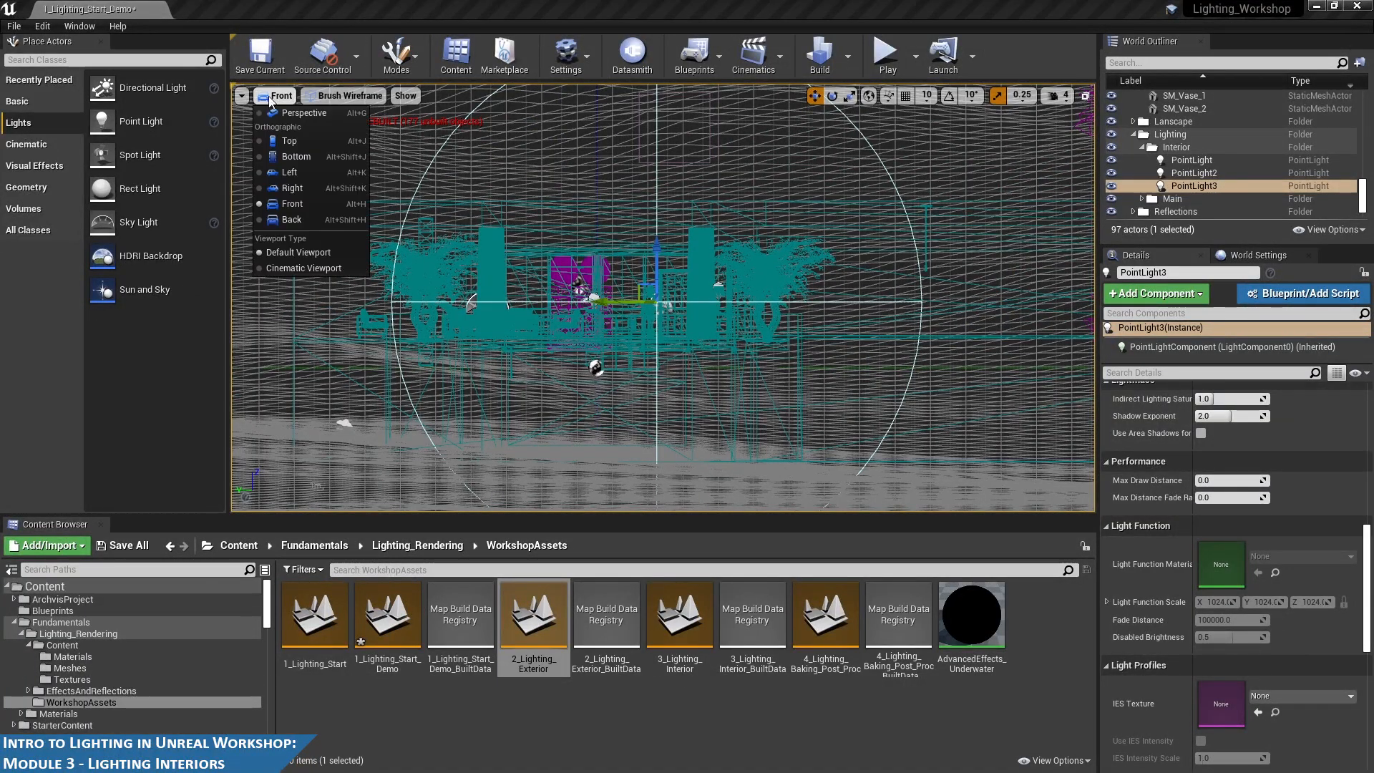
pyautogui.click(315, 176)
pyautogui.scroll(4, 715, 318)
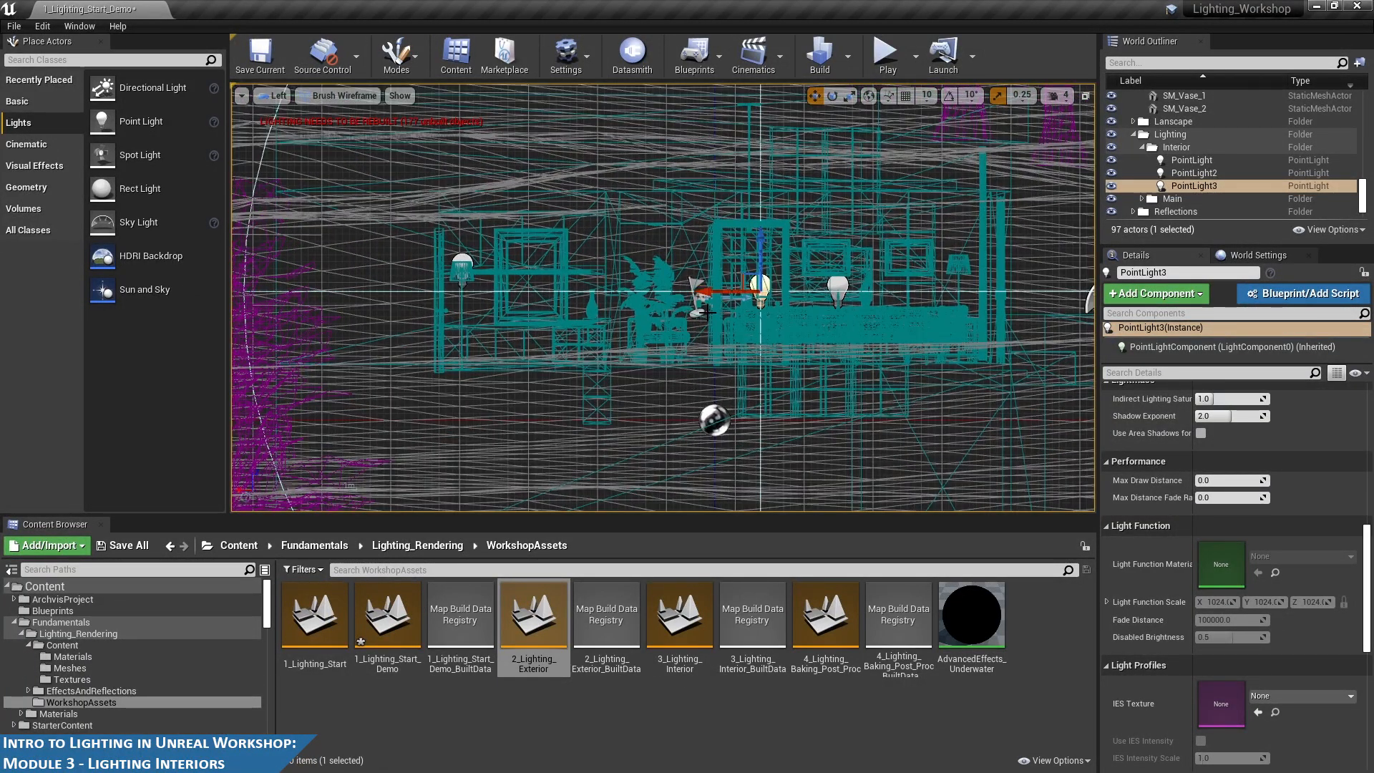
pyautogui.scroll(-5, 707, 313)
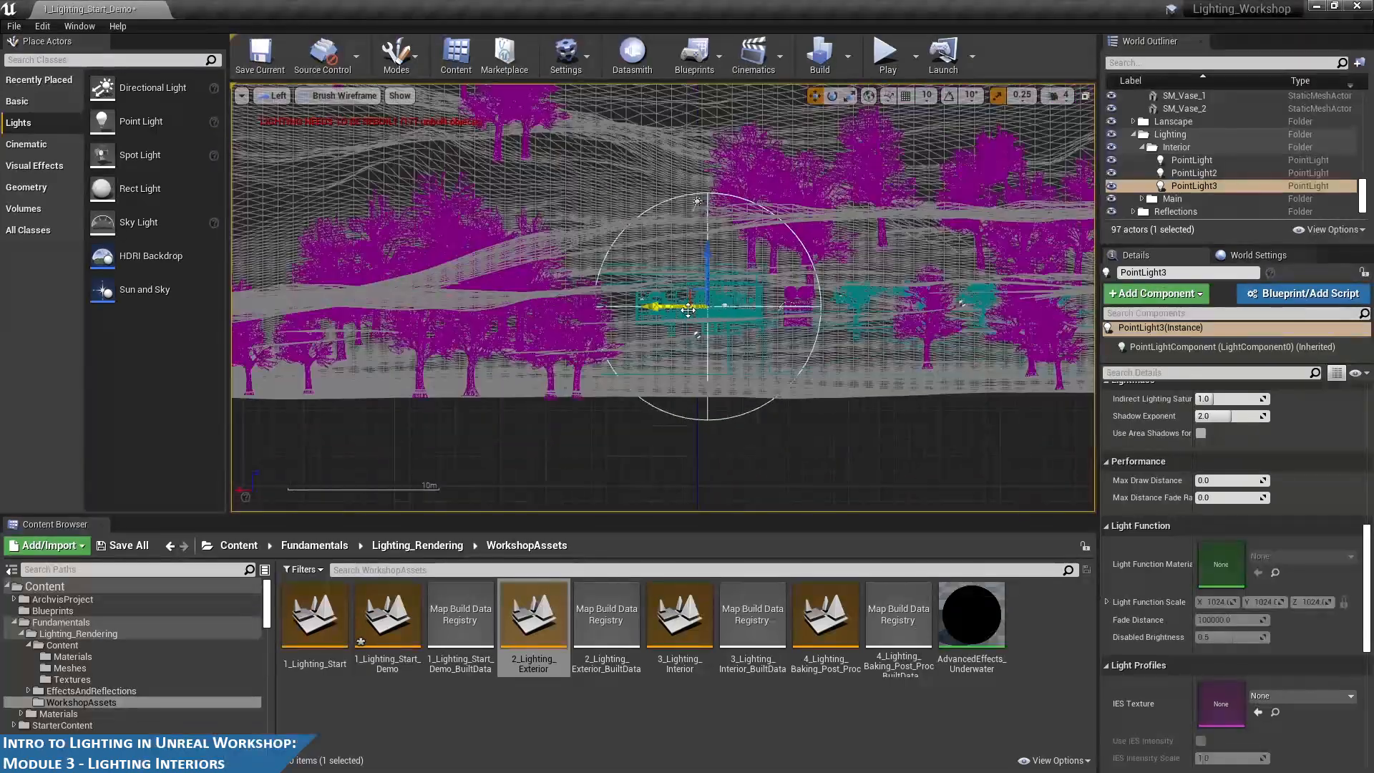
pyautogui.click(276, 95)
pyautogui.click(284, 109)
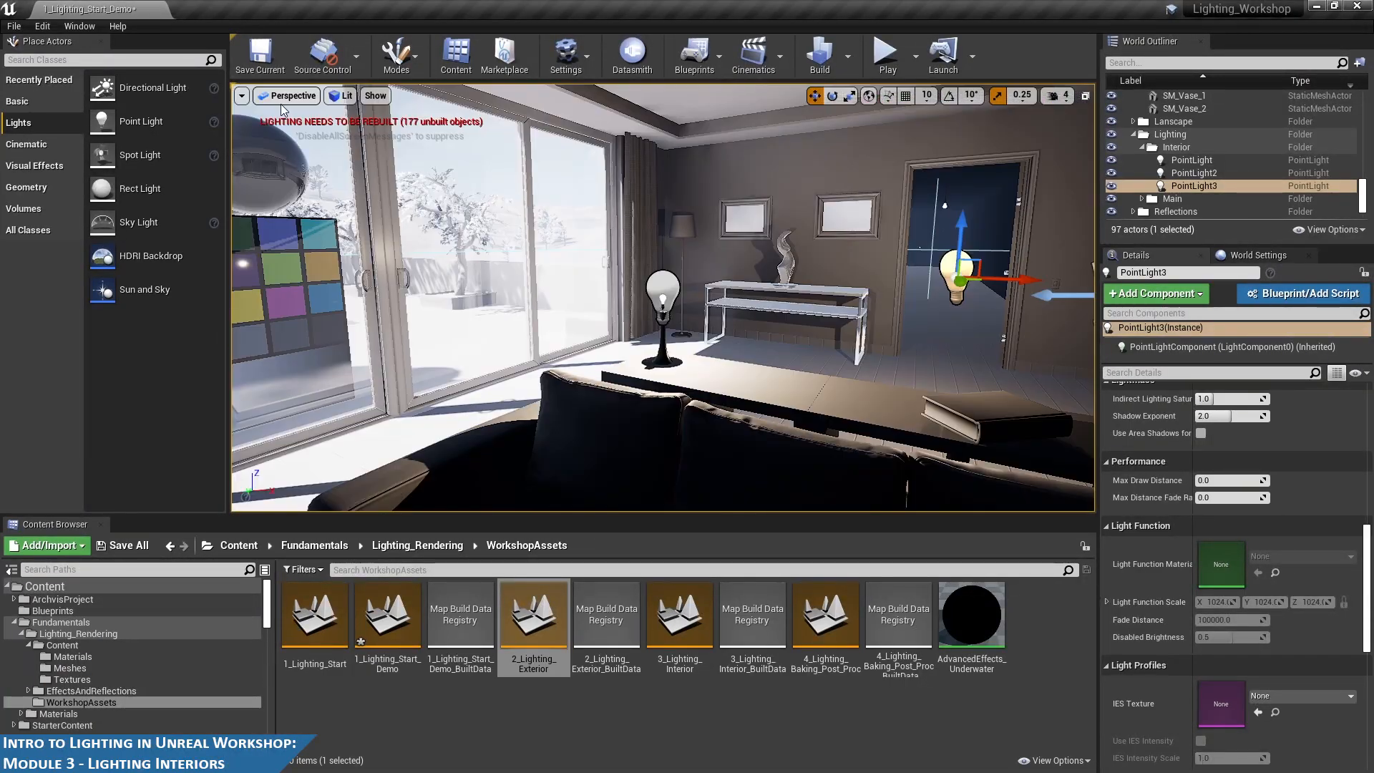
# - In the Top view, move the new point light onto the round fixture in the hallway, then return to Perspective
pyautogui.click(279, 97)
pyautogui.click(285, 126)
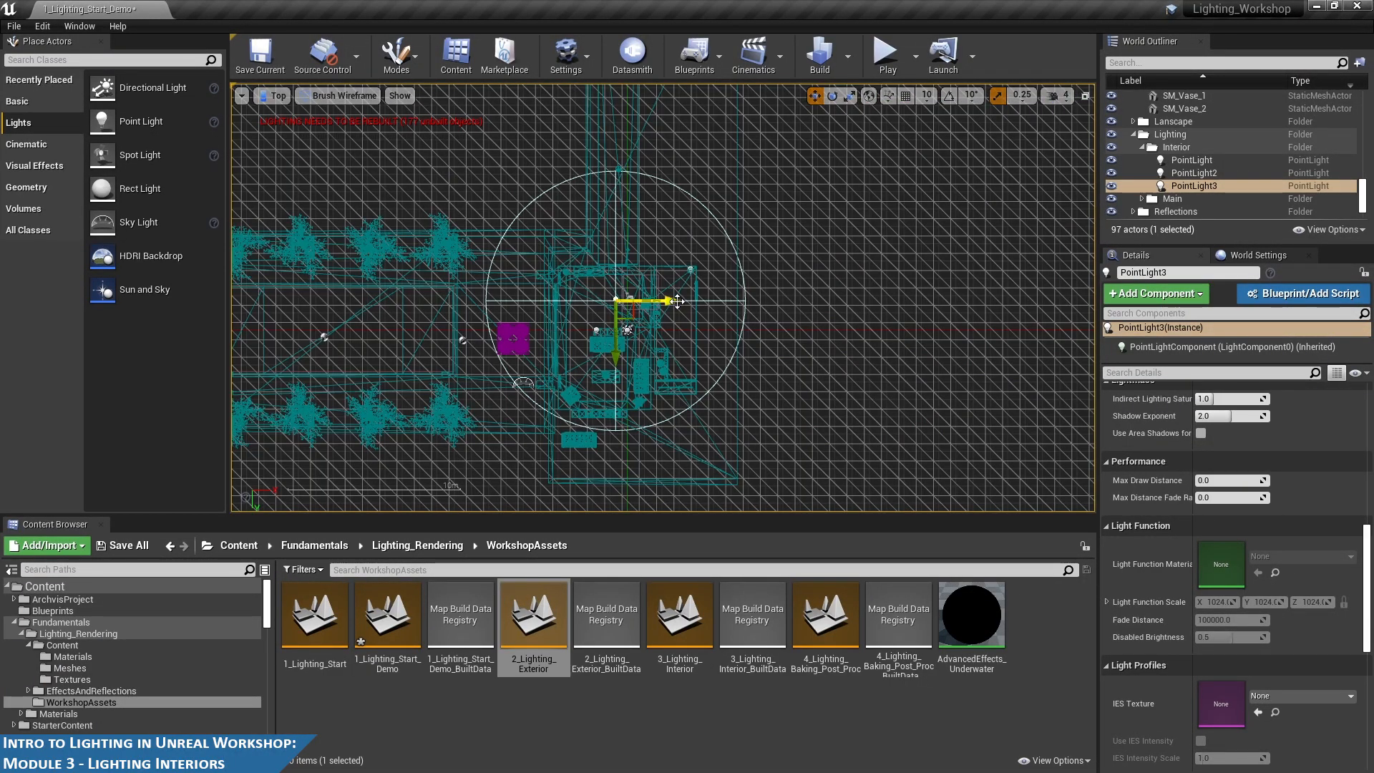
pyautogui.moveTo(624, 309); pyautogui.dragTo(636, 185)
pyautogui.scroll(8, 636, 185)
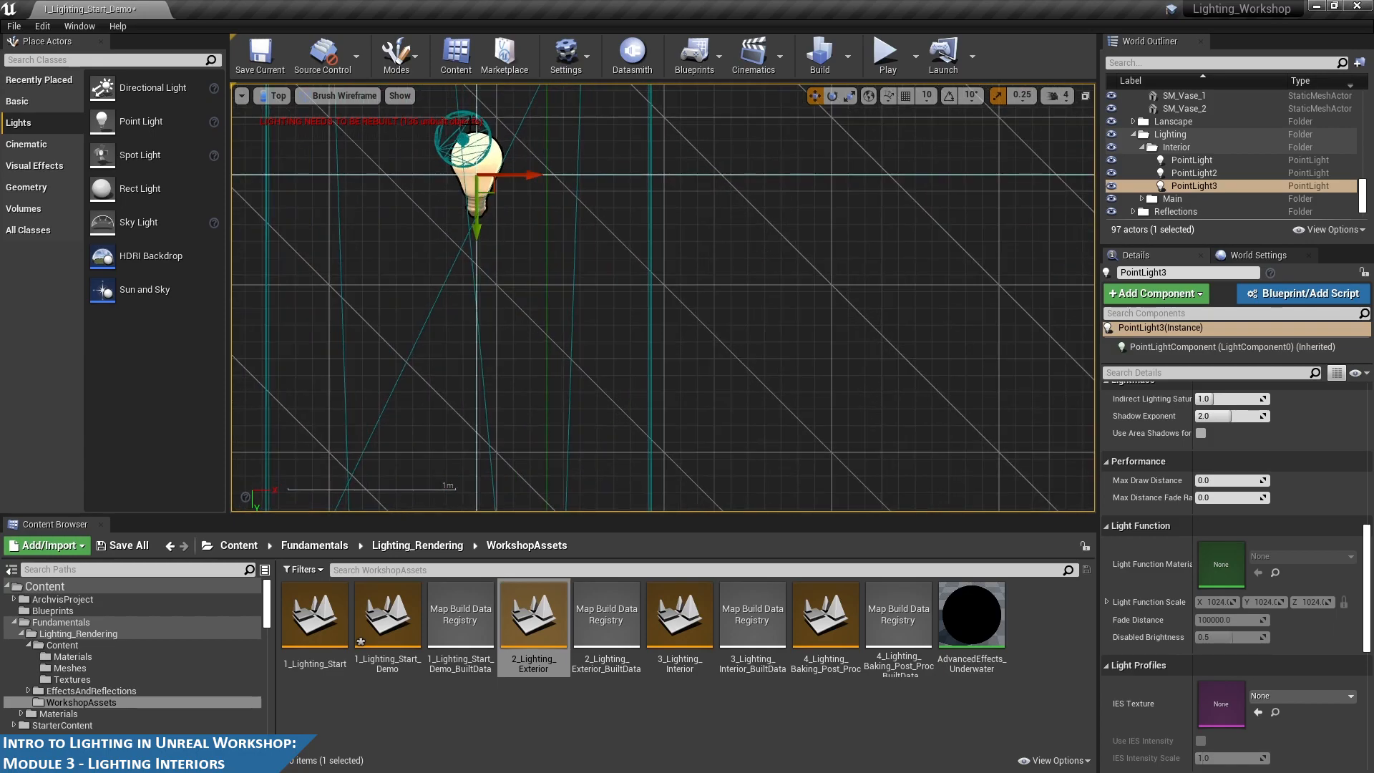
pyautogui.moveTo(489, 191); pyautogui.dragTo(481, 156)
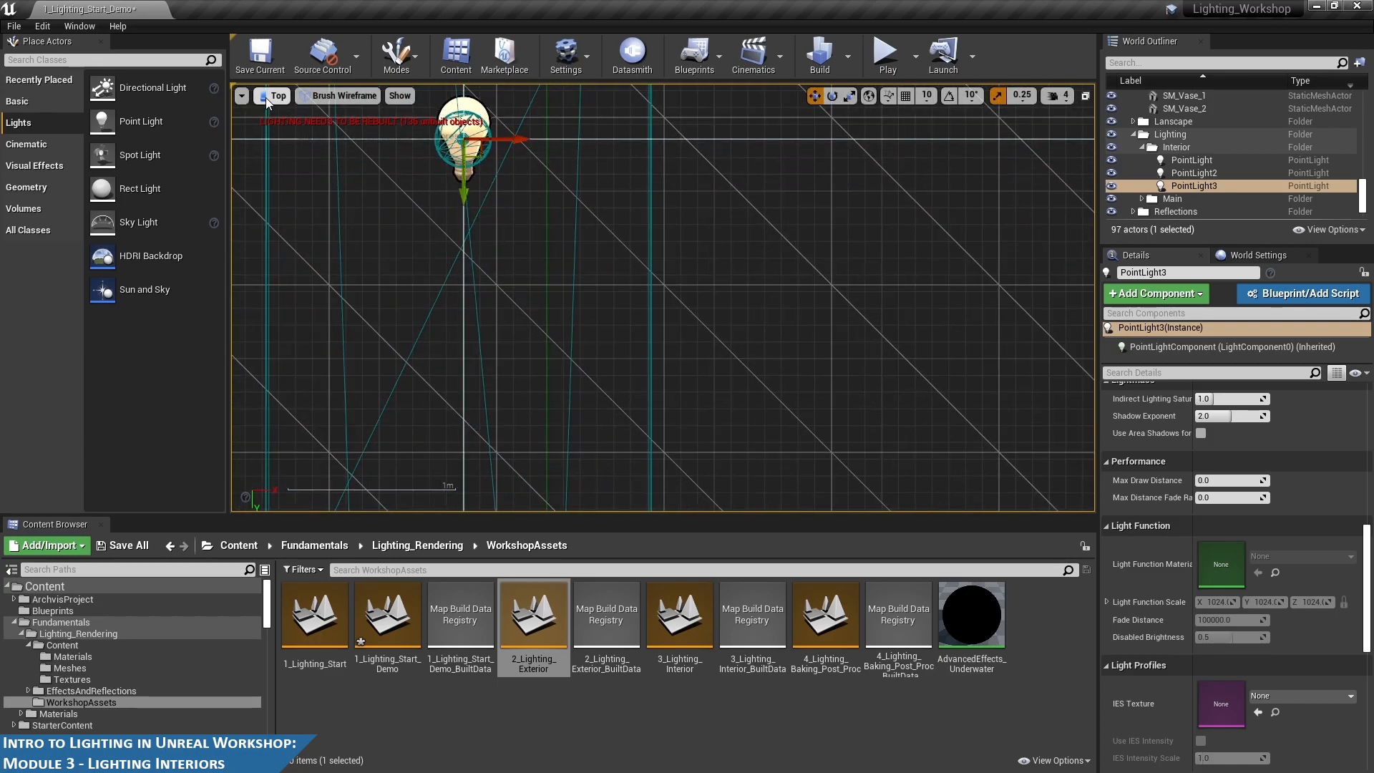
pyautogui.scroll(-3, 583, 234)
pyautogui.scroll(-2, 584, 234)
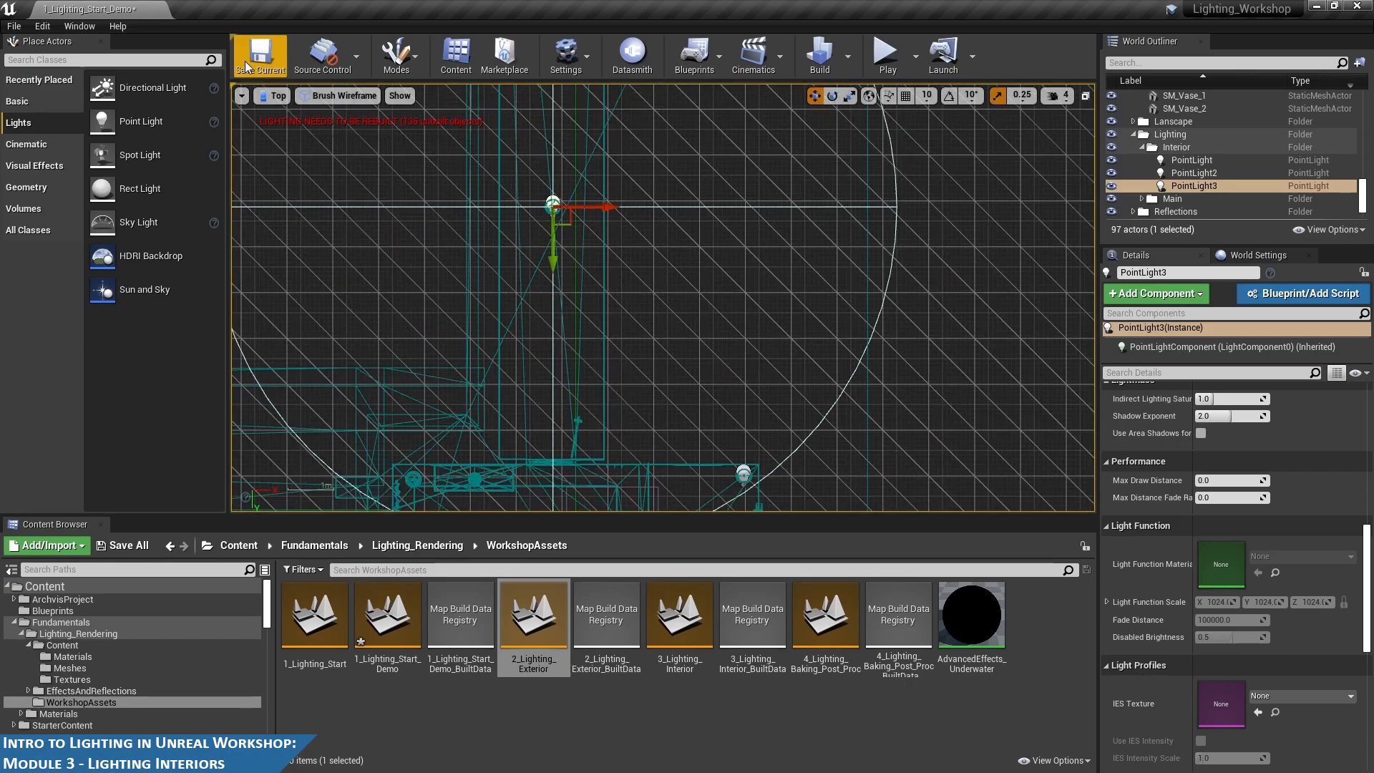
pyautogui.click(272, 95)
pyautogui.click(309, 114)
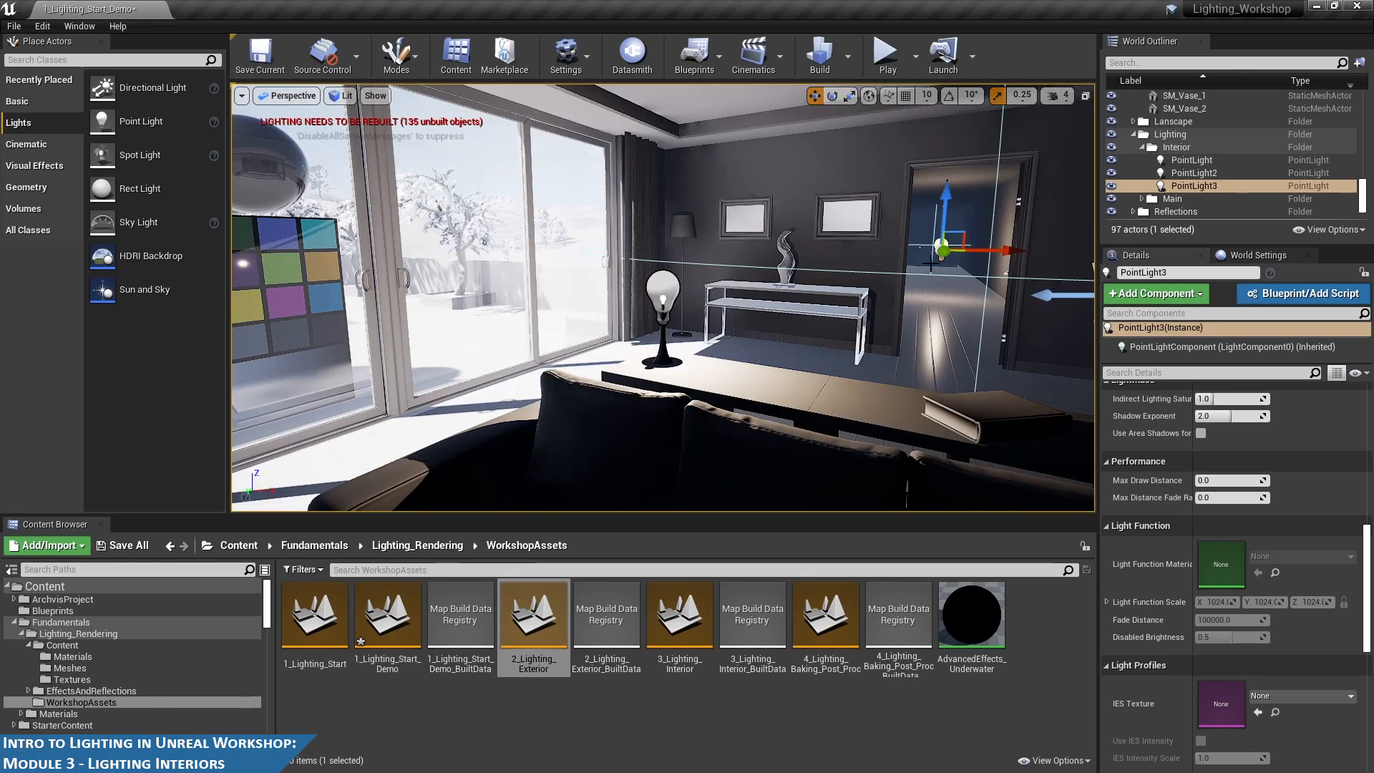
# - Raise the hallway point light to the height of the ceiling fixture
pyautogui.press('f')
pyautogui.keyDown('alt'); pyautogui.moveTo(698, 257); pyautogui.dragTo(796, 259); pyautogui.keyUp('alt')
pyautogui.moveTo(663, 251); pyautogui.dragTo(642, 167)
pyautogui.keyDown('alt'); pyautogui.moveTo(820, 307); pyautogui.dragTo(780, 324); pyautogui.keyUp('alt')
pyautogui.scroll(-10, 810, 305)
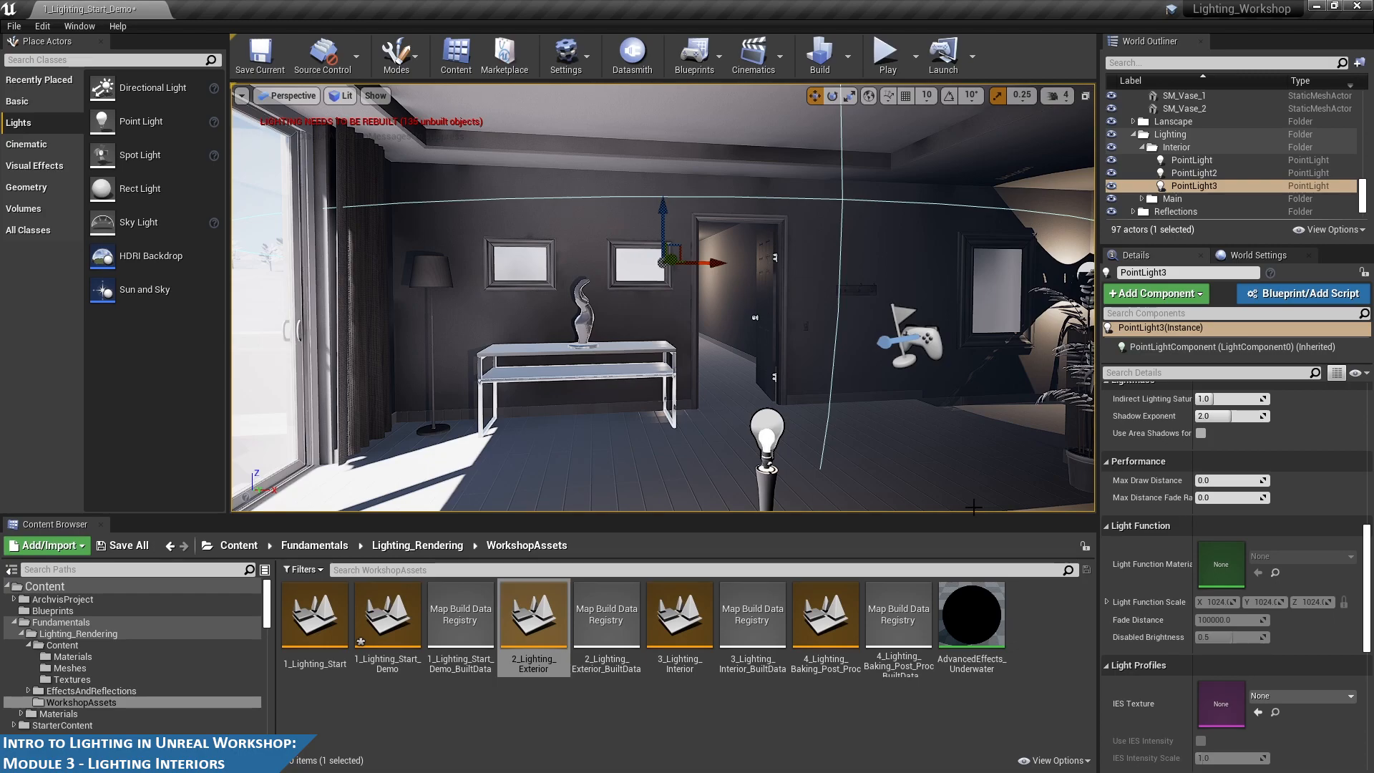
# - Set the hallway point light's temperature to 6800 and its attenuation radius to 500
pyautogui.scroll(15, 1316, 582)
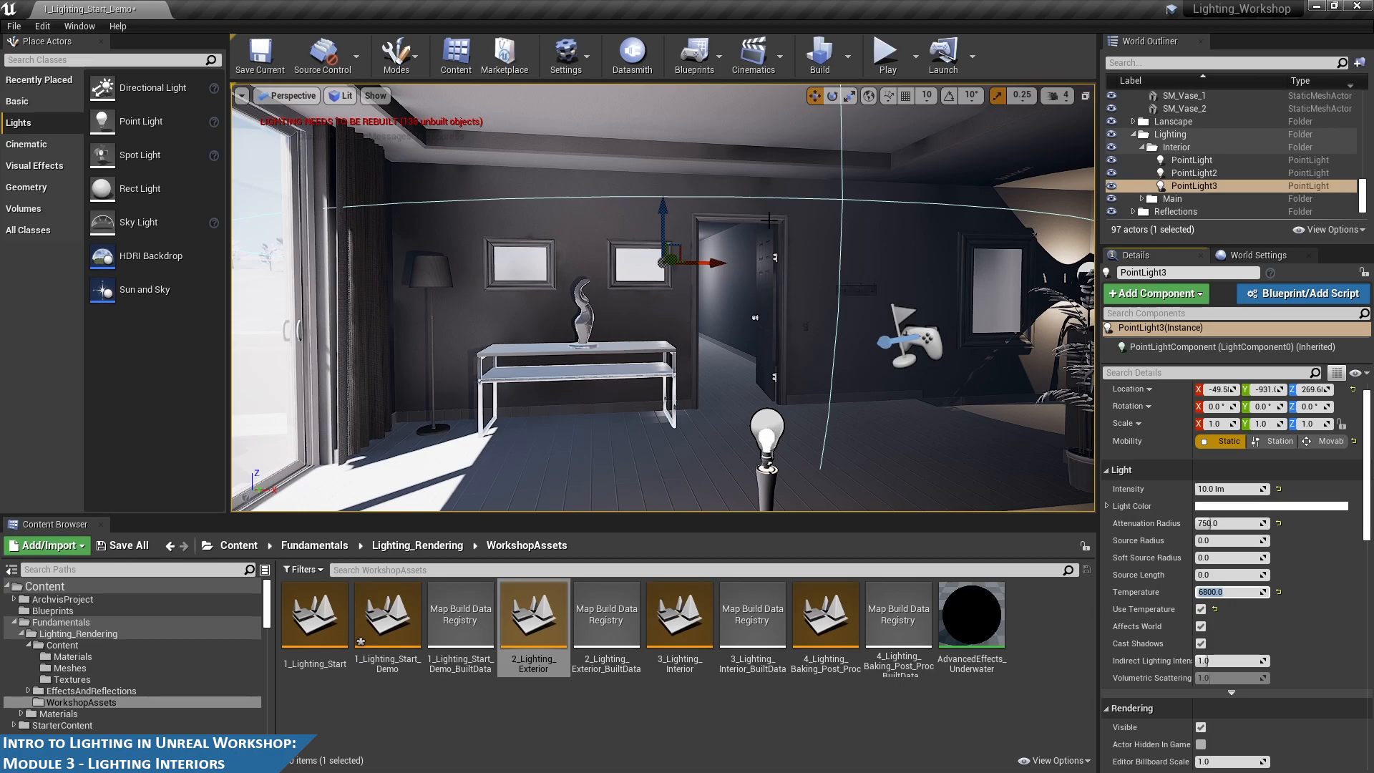
pyautogui.keyDown('alt'); pyautogui.moveTo(767, 315); pyautogui.dragTo(687, 326); pyautogui.keyUp('alt')
pyautogui.click(1243, 523)
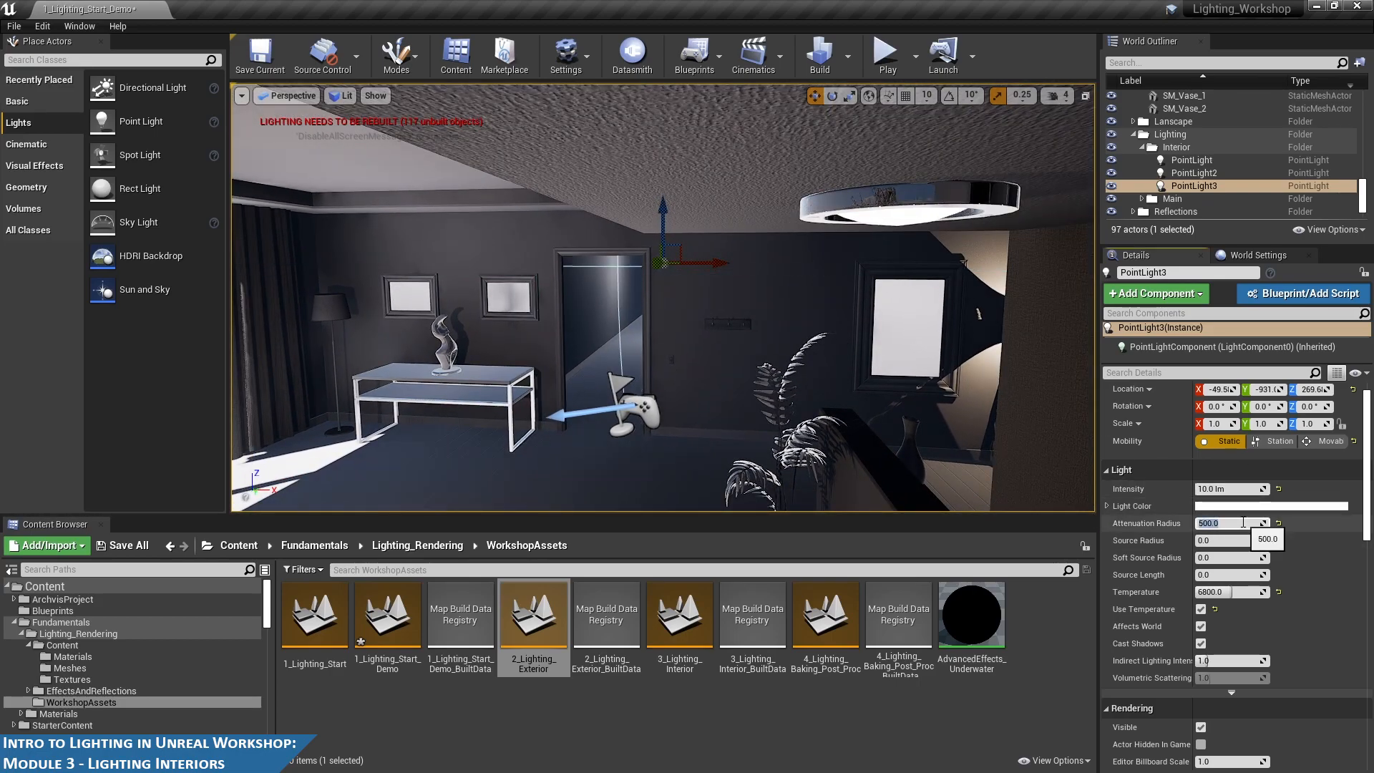
pyautogui.keyDown('alt'); pyautogui.moveTo(753, 382); pyautogui.dragTo(696, 289); pyautogui.keyUp('alt')
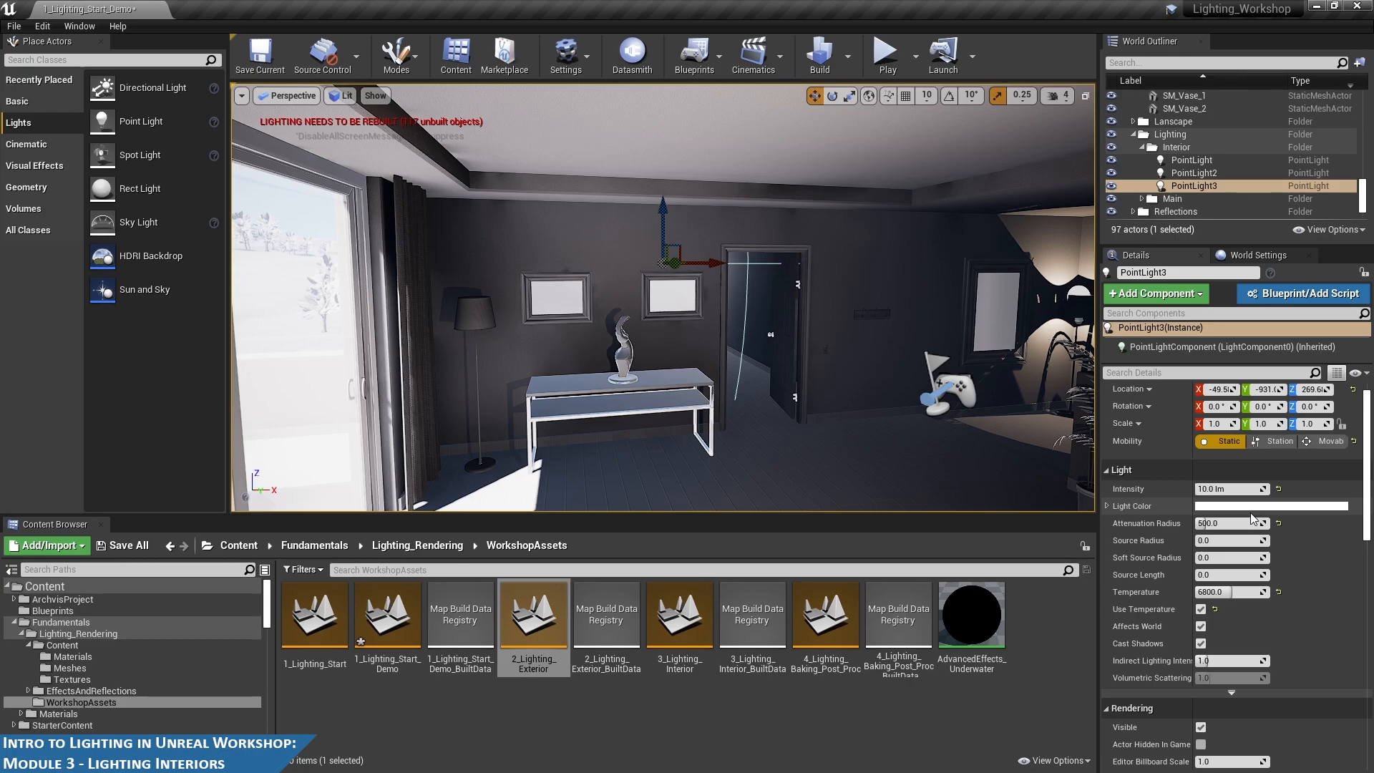
# - Check that the lighting quality is Preview and build the level's lighting
pyautogui.keyDown('alt'); pyautogui.moveTo(876, 438); pyautogui.dragTo(767, 438); pyautogui.keyUp('alt')
pyautogui.keyDown('alt'); pyautogui.moveTo(848, 377); pyautogui.dragTo(931, 350); pyautogui.keyUp('alt')
pyautogui.moveTo(931, 350)
pyautogui.mouseDown(button='right')
pyautogui.moveTo(873, 343)
pyautogui.moveTo(932, 345)
pyautogui.mouseUp(button='right')
pyautogui.press('f')
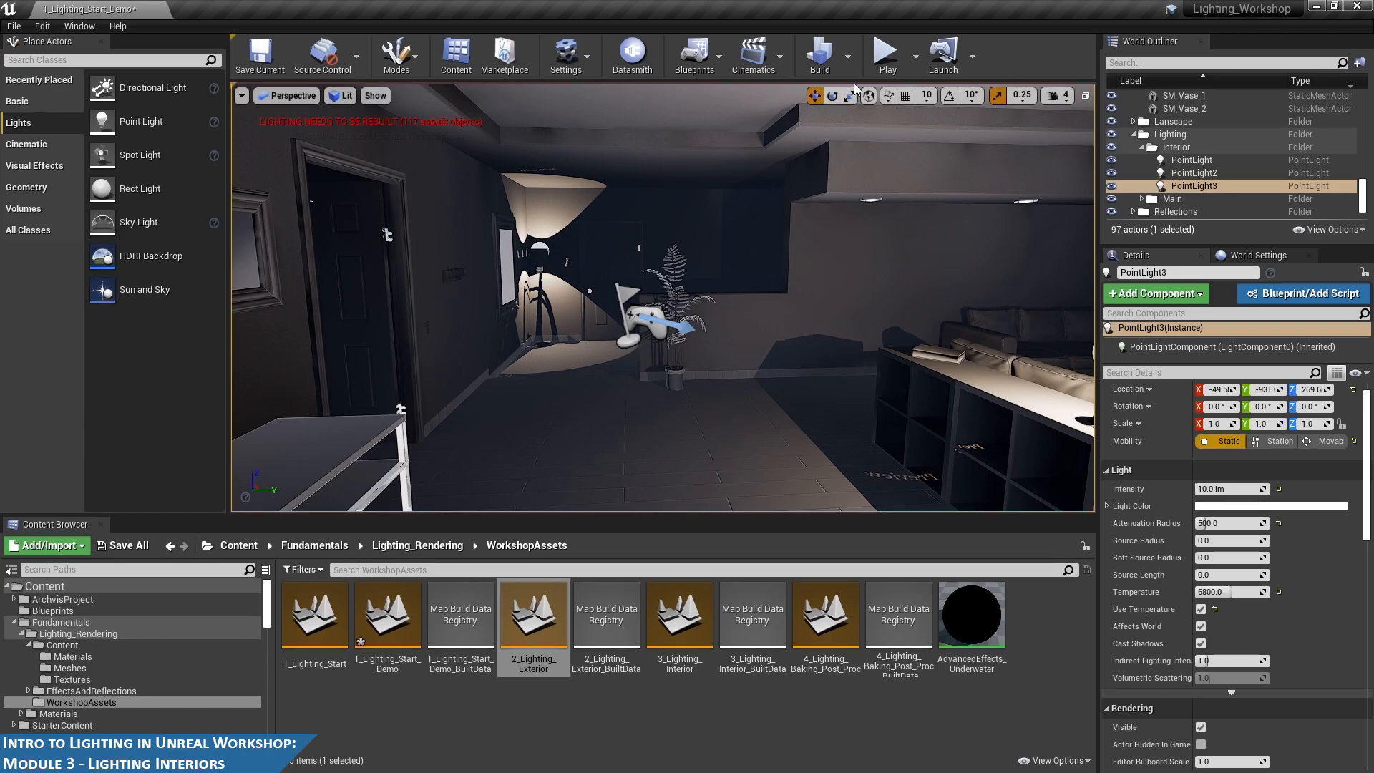
pyautogui.click(847, 56)
pyautogui.moveTo(873, 114)
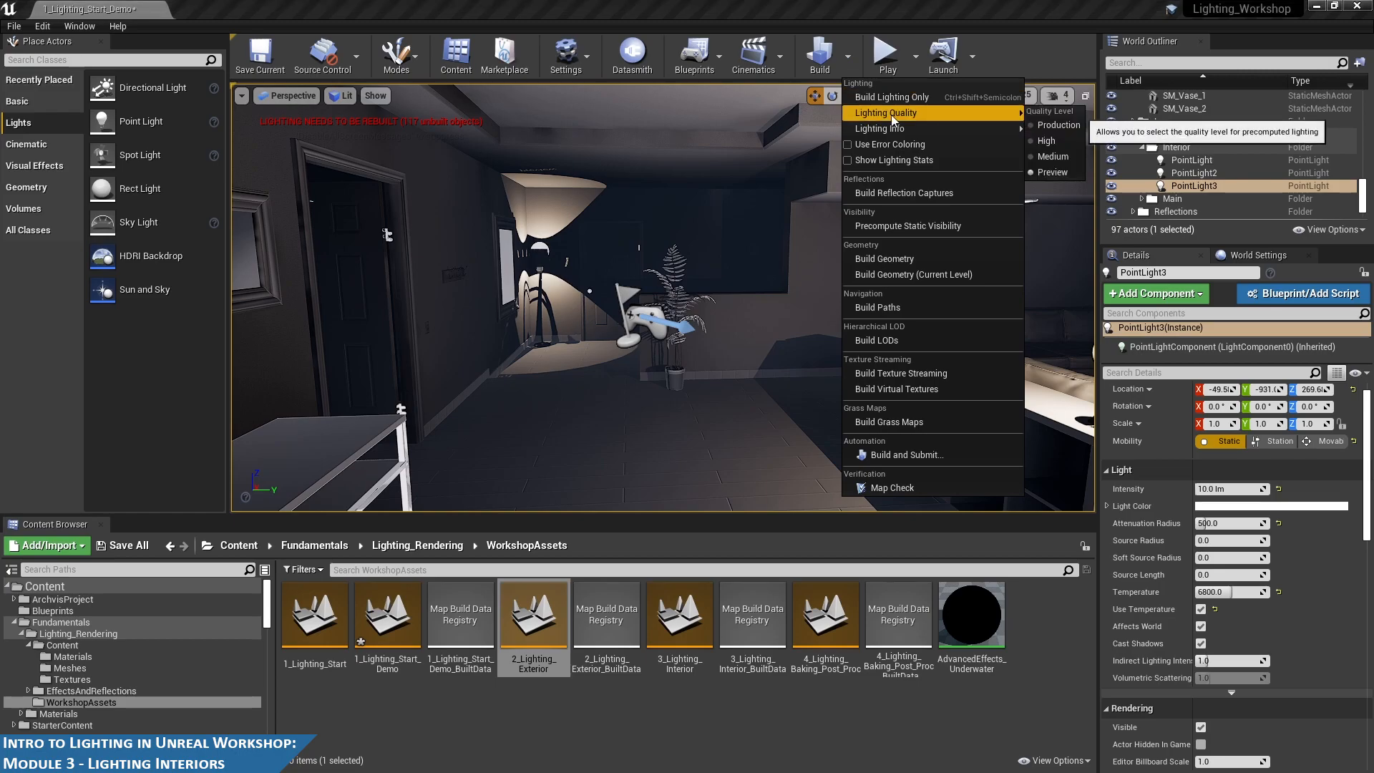
pyautogui.click(779, 7)
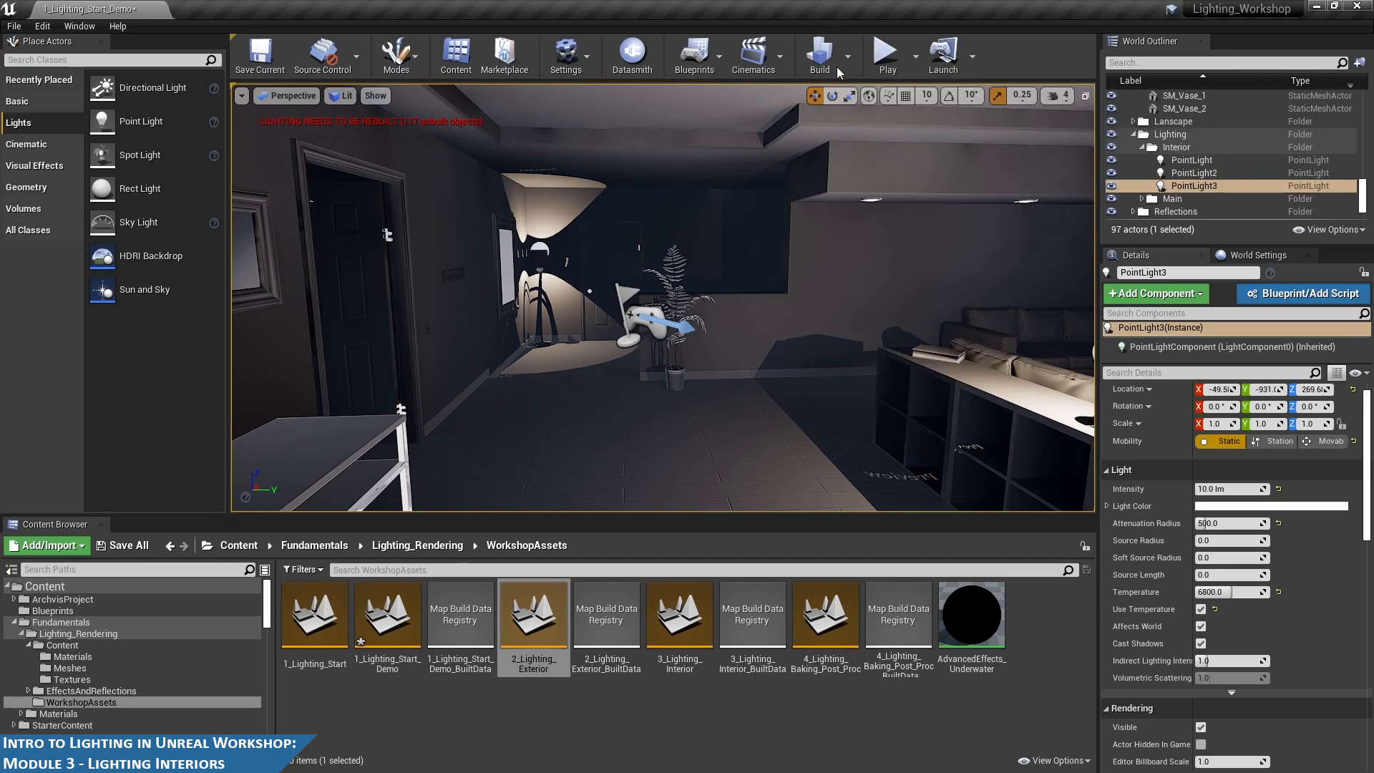
pyautogui.click(821, 61)
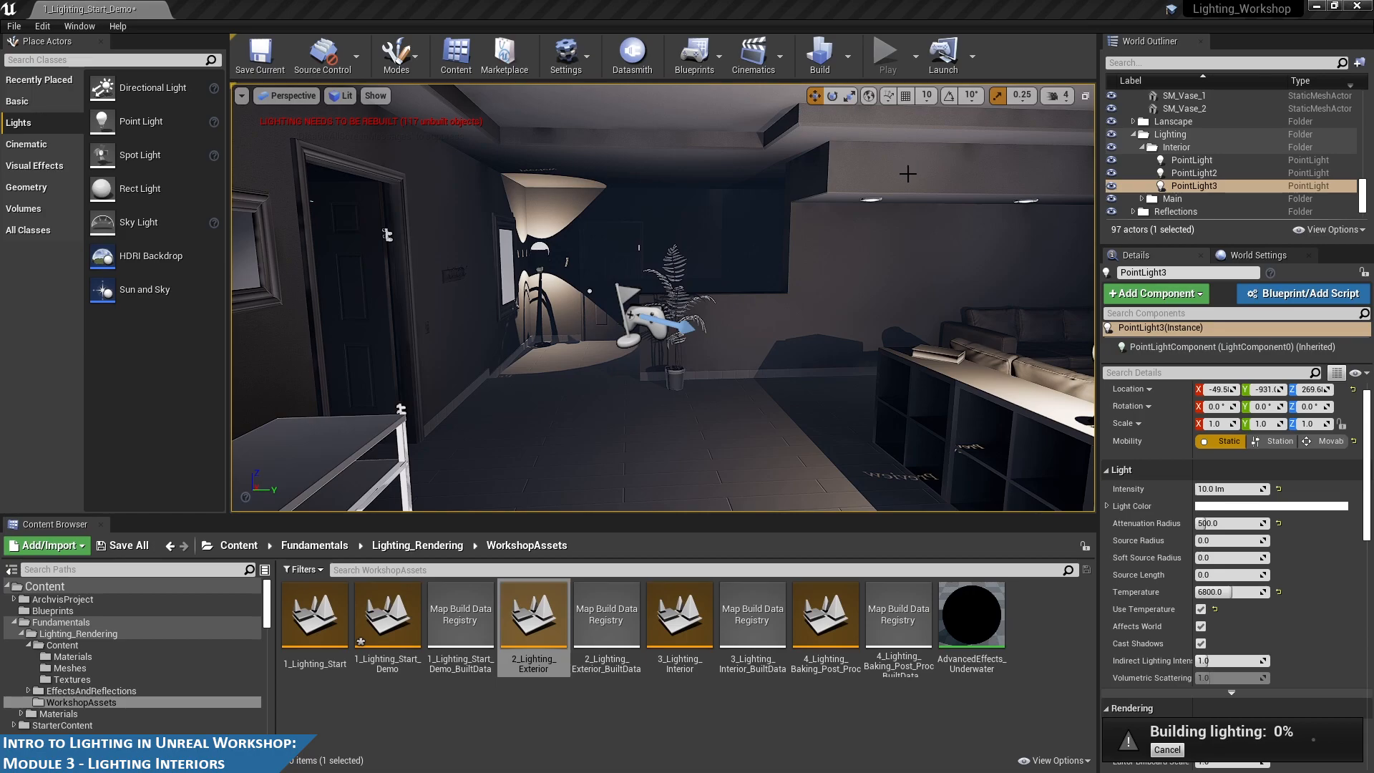
# - Review the Lightmass values in the World Settings and the build progress in the Swarm Agent
pyautogui.click(1257, 256)
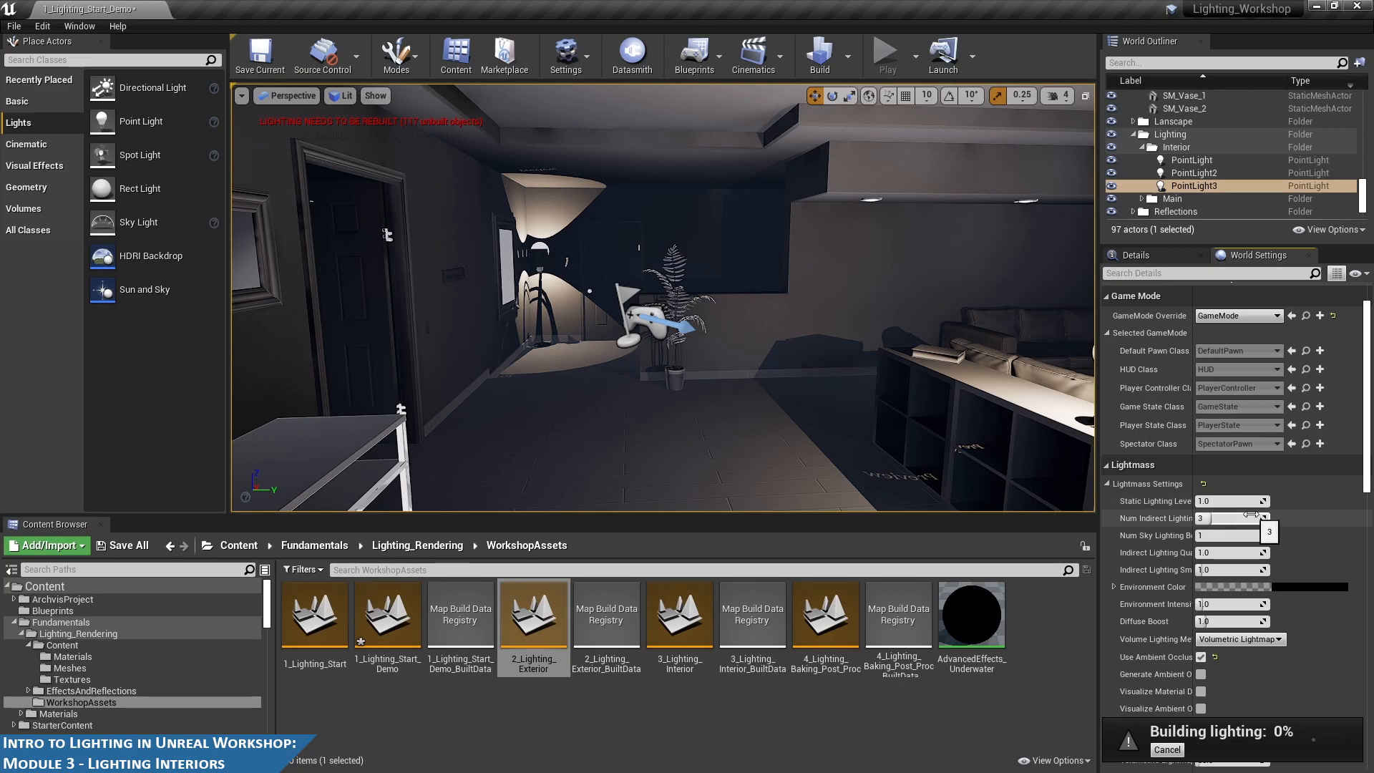
pyautogui.click(1136, 256)
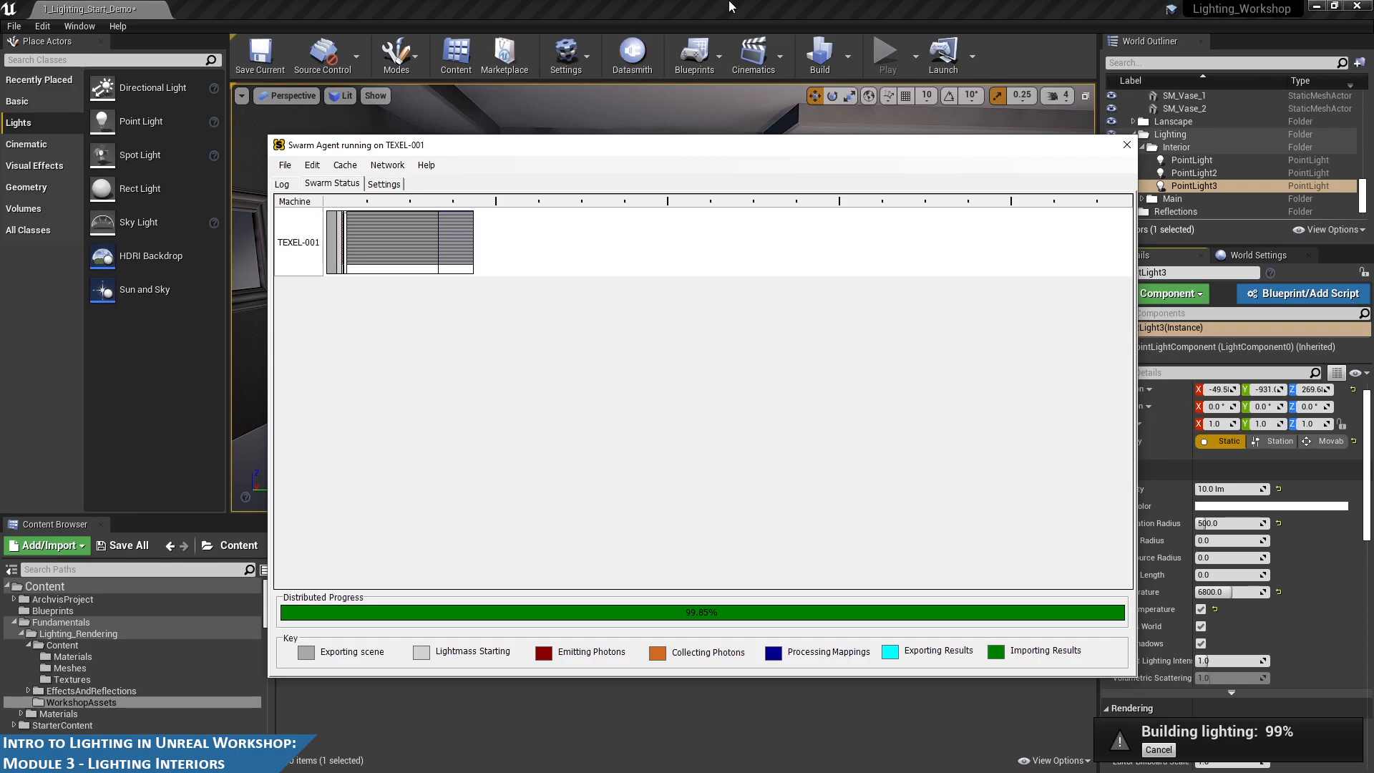
pyautogui.click(730, 29)
# - Collapse the House_Exterior and House_Interior folders, expand the Lanscape folder and select Landscape1
pyautogui.scroll(-12, 753, 245)
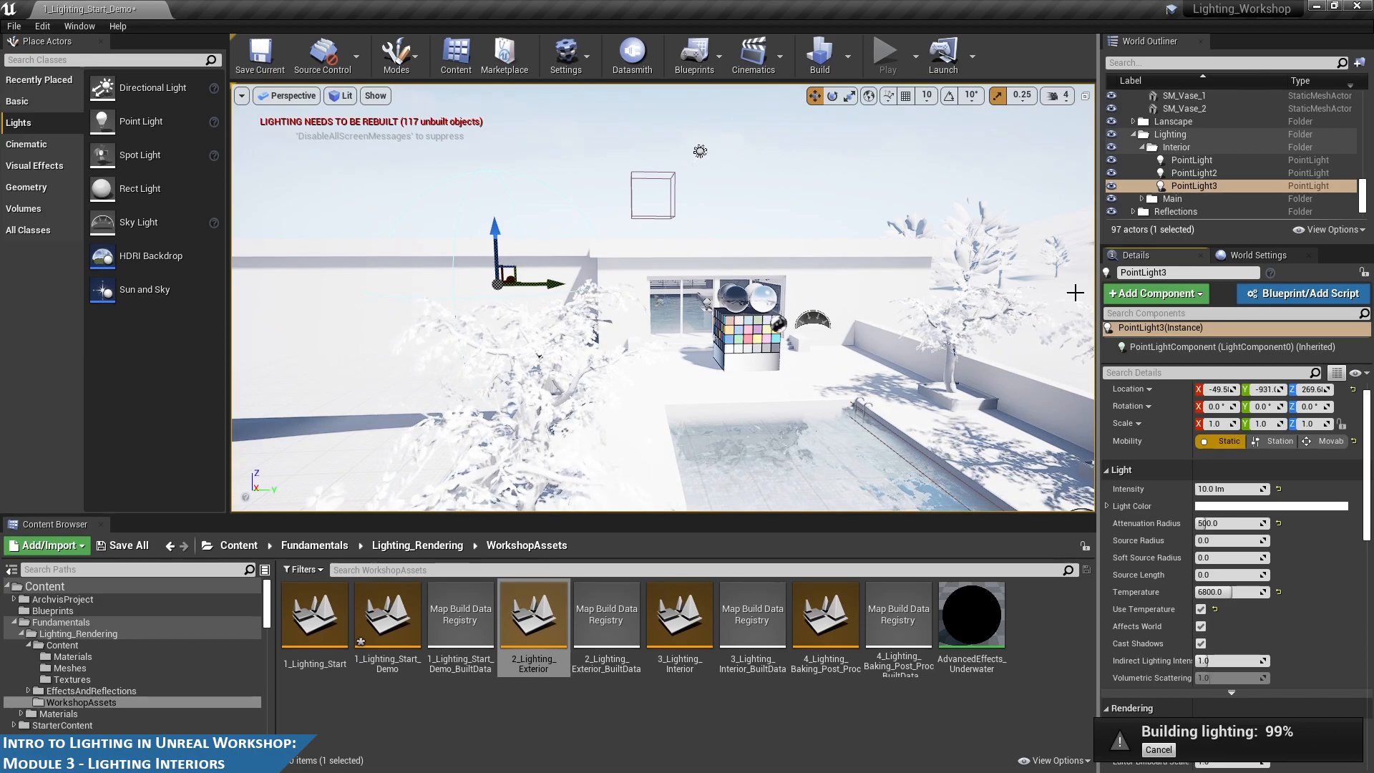
pyautogui.scroll(10, 1183, 120)
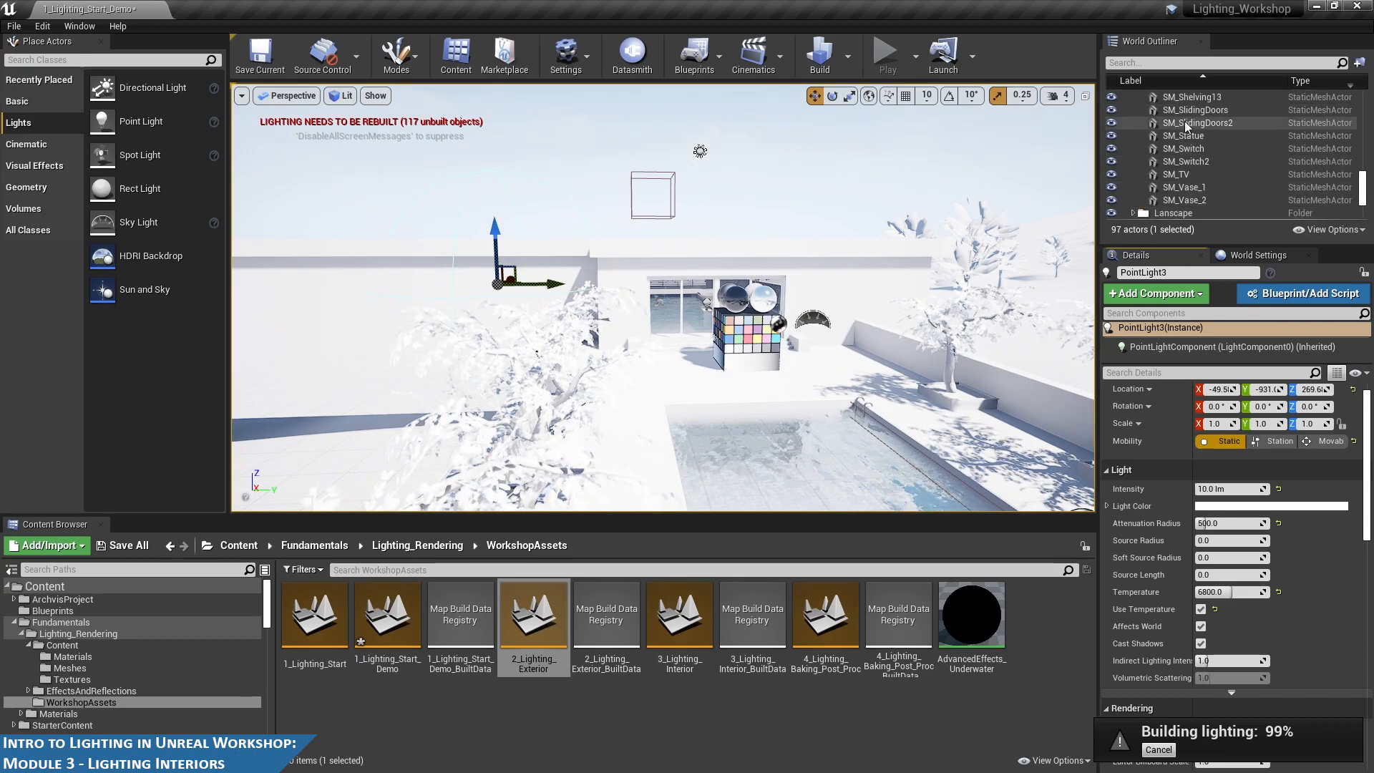
pyautogui.scroll(5, 1220, 104)
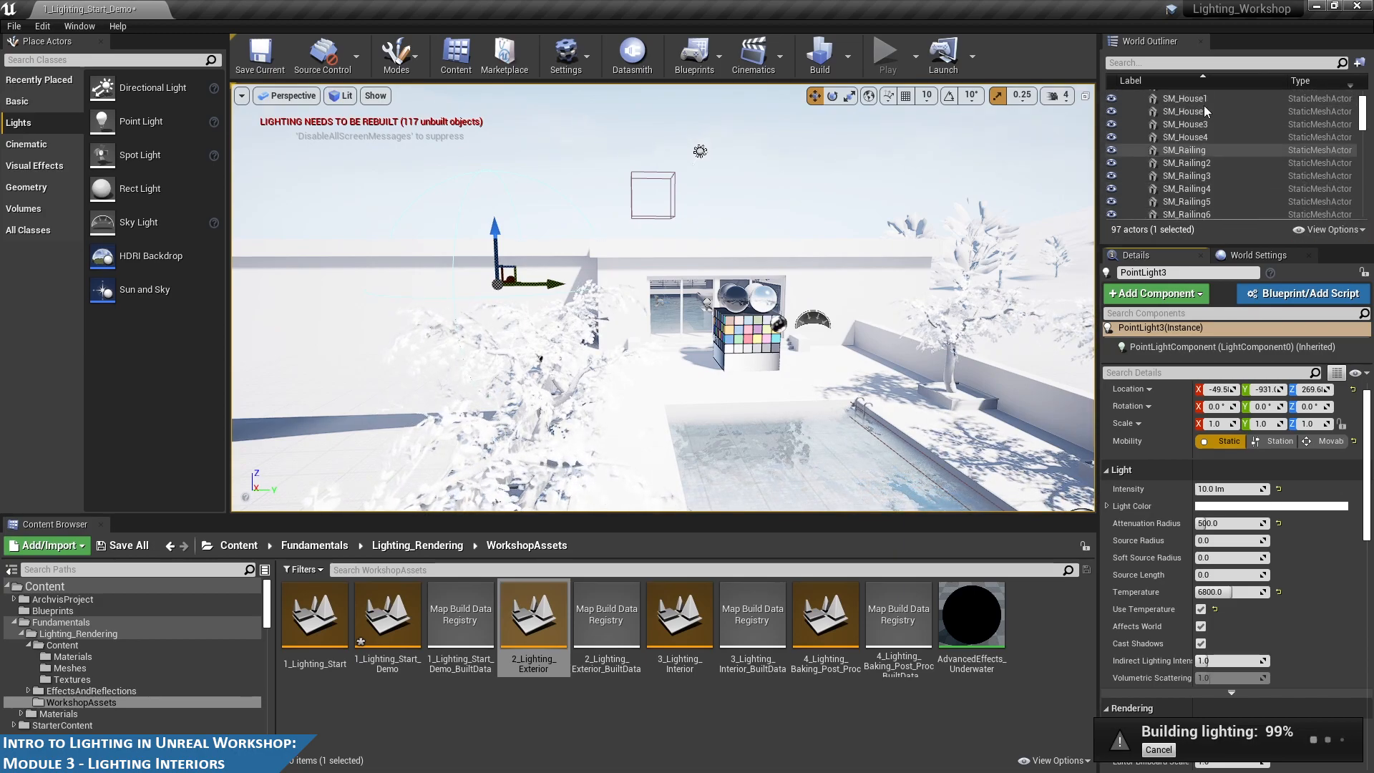
pyautogui.click(1133, 107)
pyautogui.click(1134, 120)
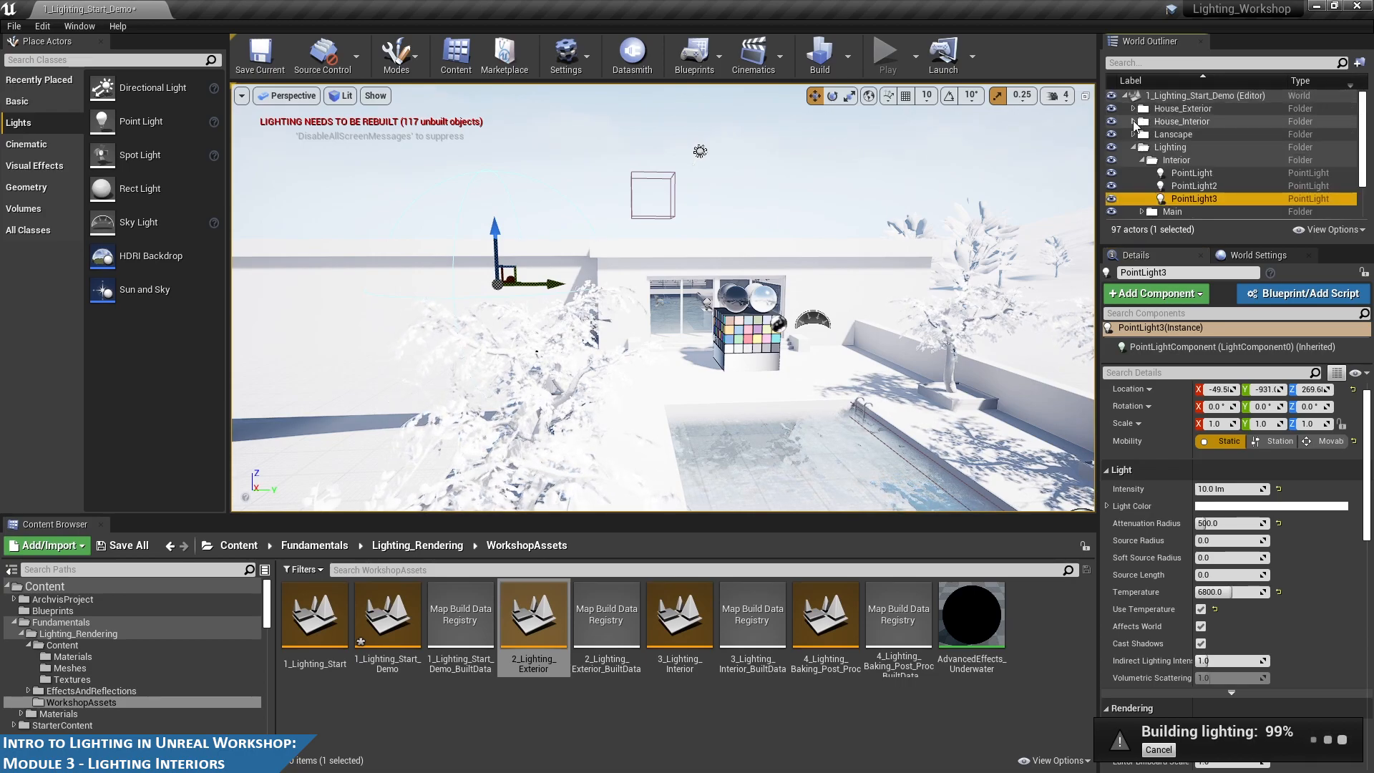
pyautogui.click(1135, 135)
pyautogui.click(1181, 147)
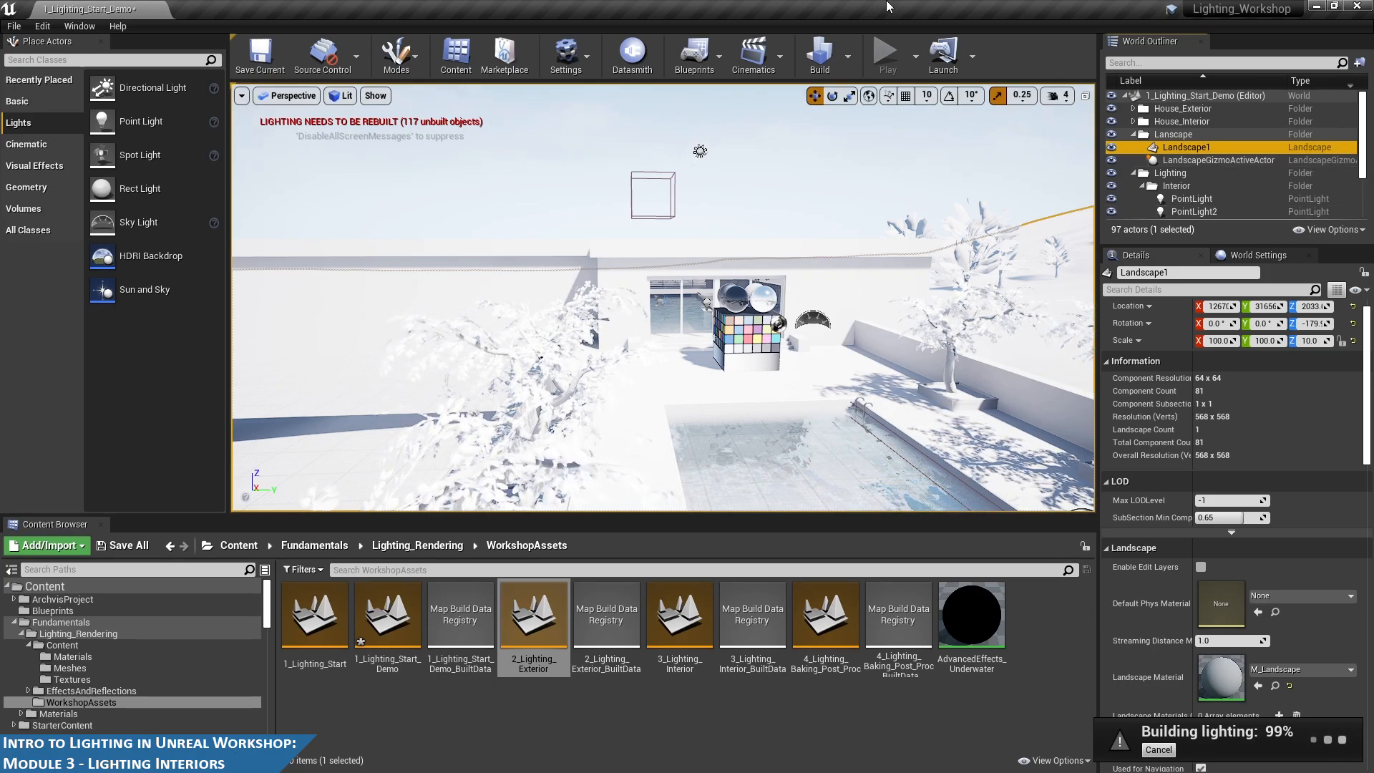
pyautogui.scroll(10, 911, 362)
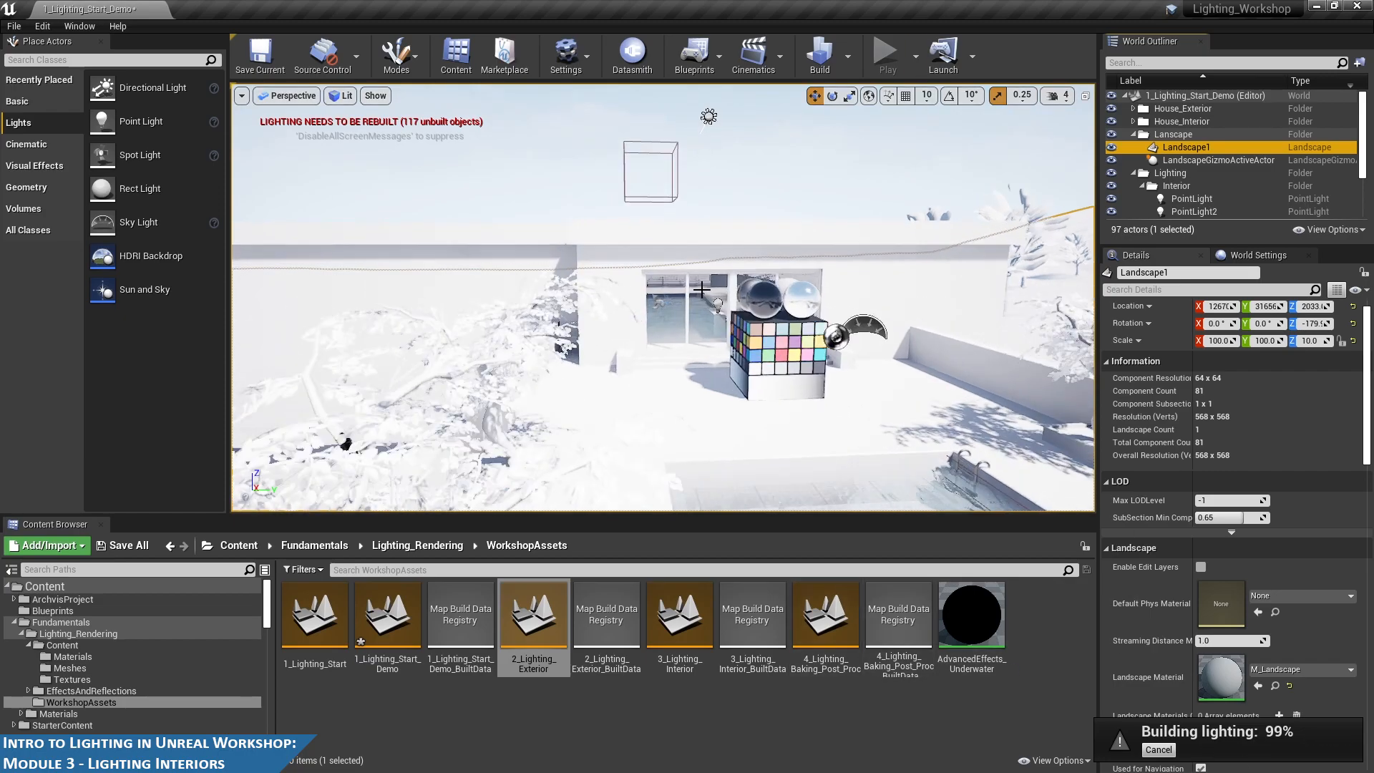
pyautogui.scroll(5, 910, 362)
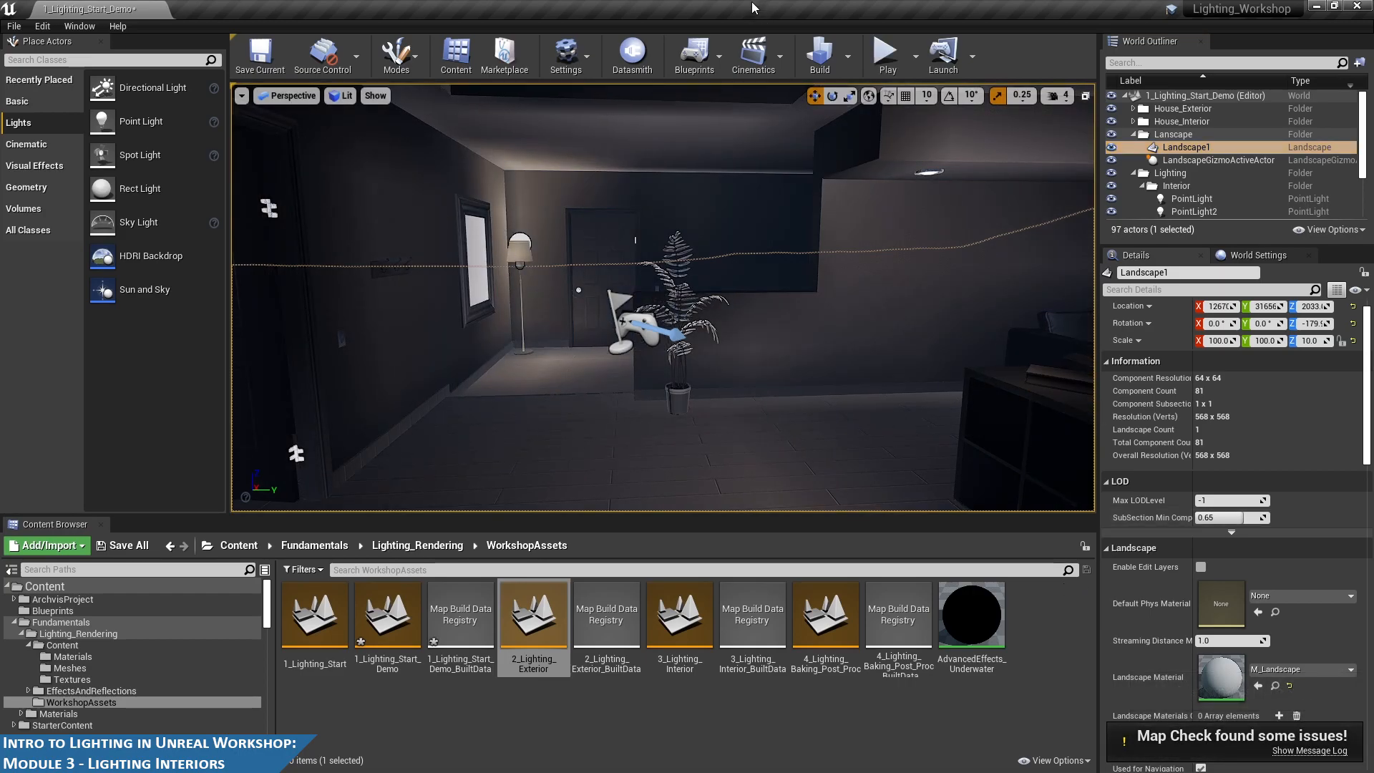
# - Examine the baked lighting in the living room, focusing on the point light of the lamp behind the sofa
pyautogui.moveTo(777, 332); pyautogui.dragTo(888, 338, button='middle')
pyautogui.scroll(-4, 772, 337)
pyautogui.moveTo(762, 330); pyautogui.dragTo(633, 328, button='middle')
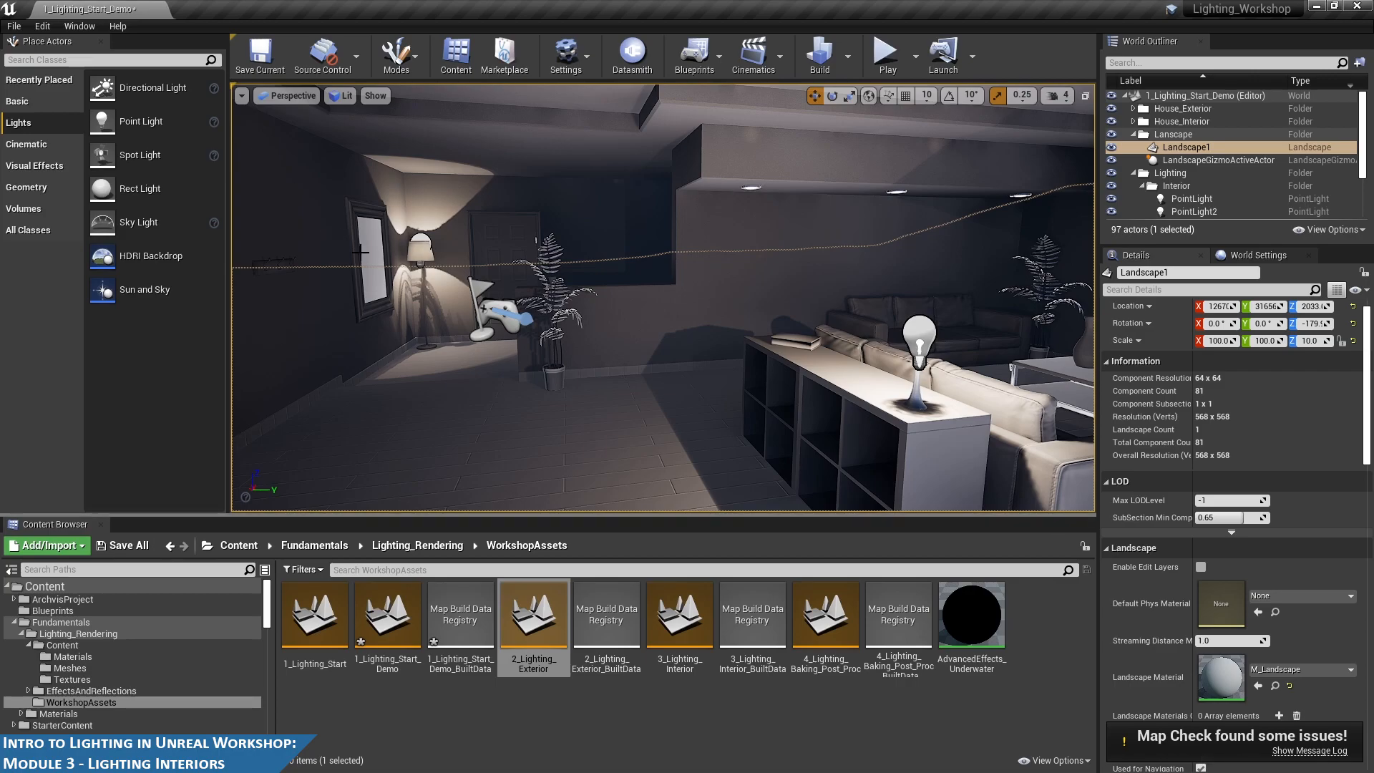
pyautogui.moveTo(906, 286); pyautogui.dragTo(948, 315, button='middle')
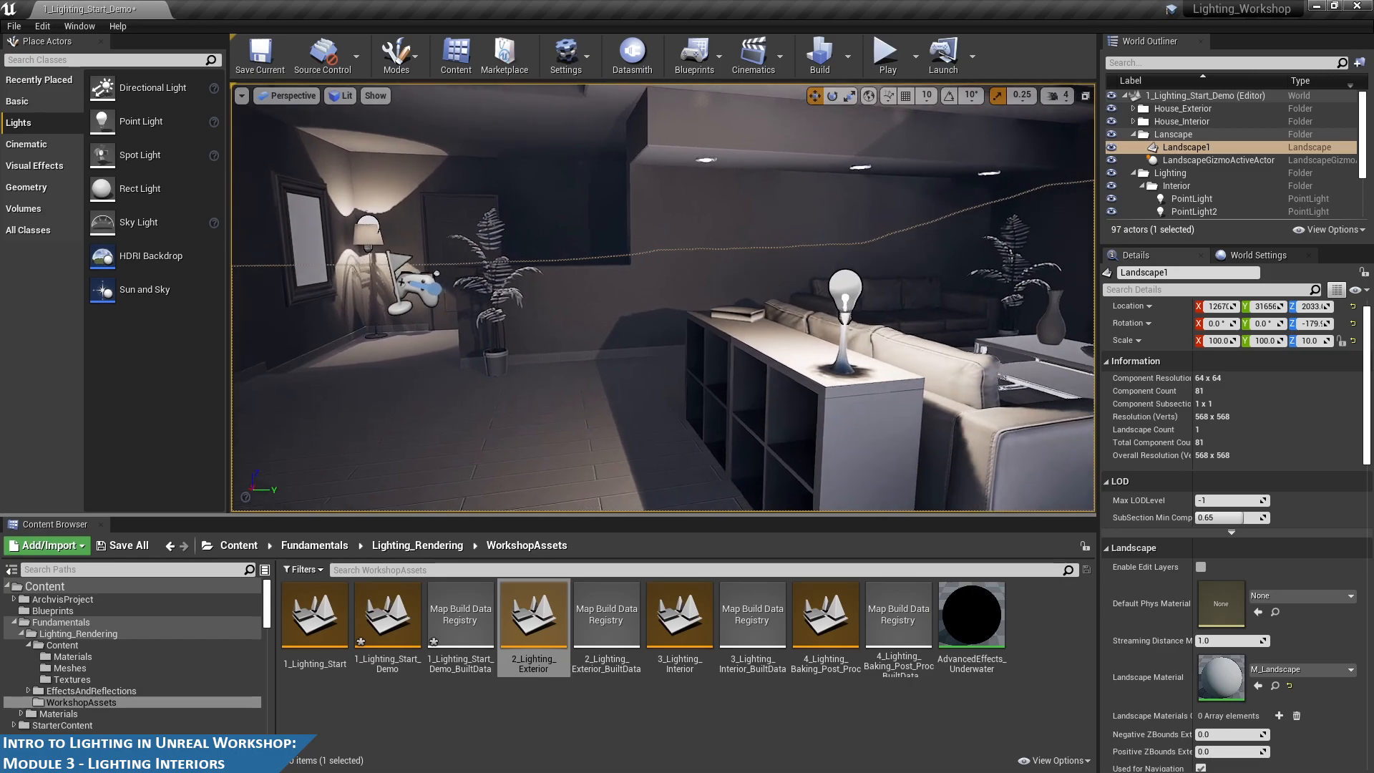
pyautogui.moveTo(906, 287); pyautogui.dragTo(859, 288, button='right')
pyautogui.click(645, 338)
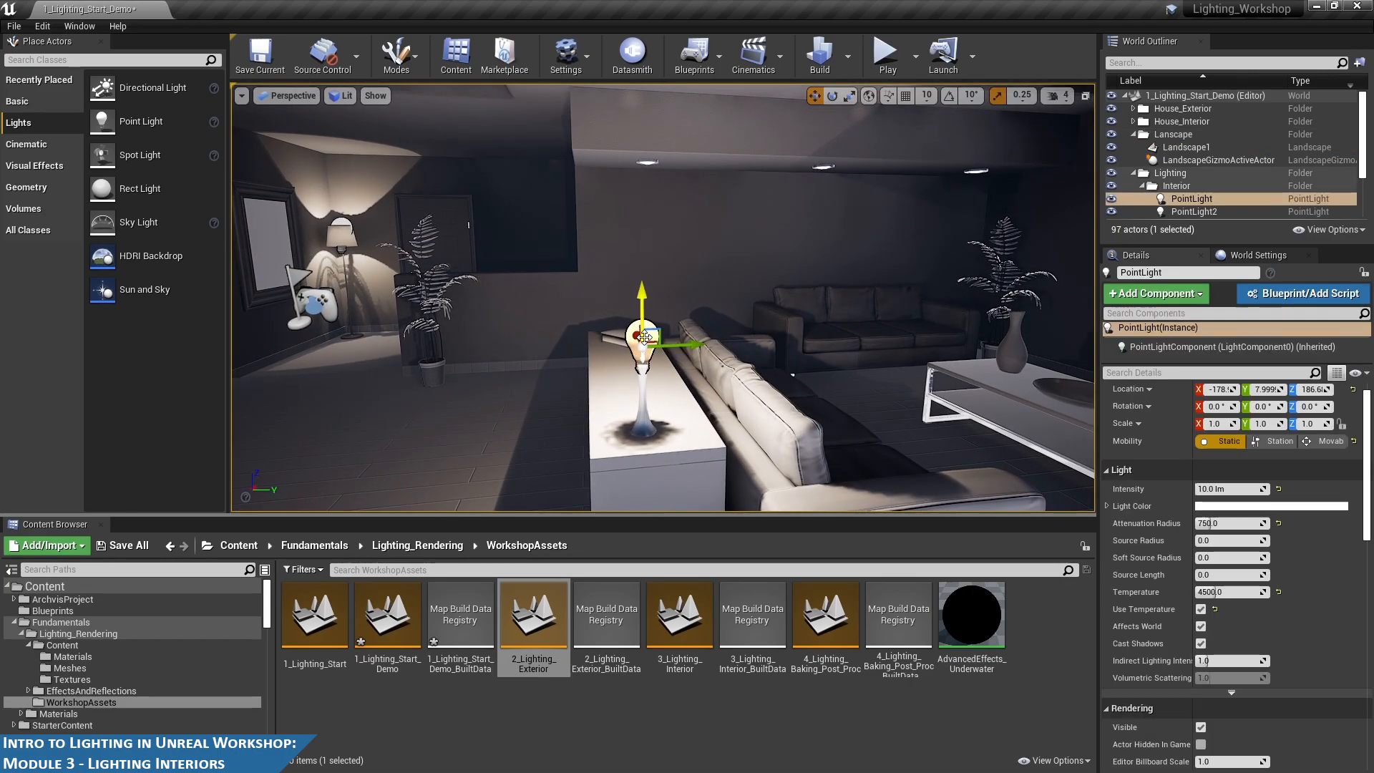
pyautogui.press('f')
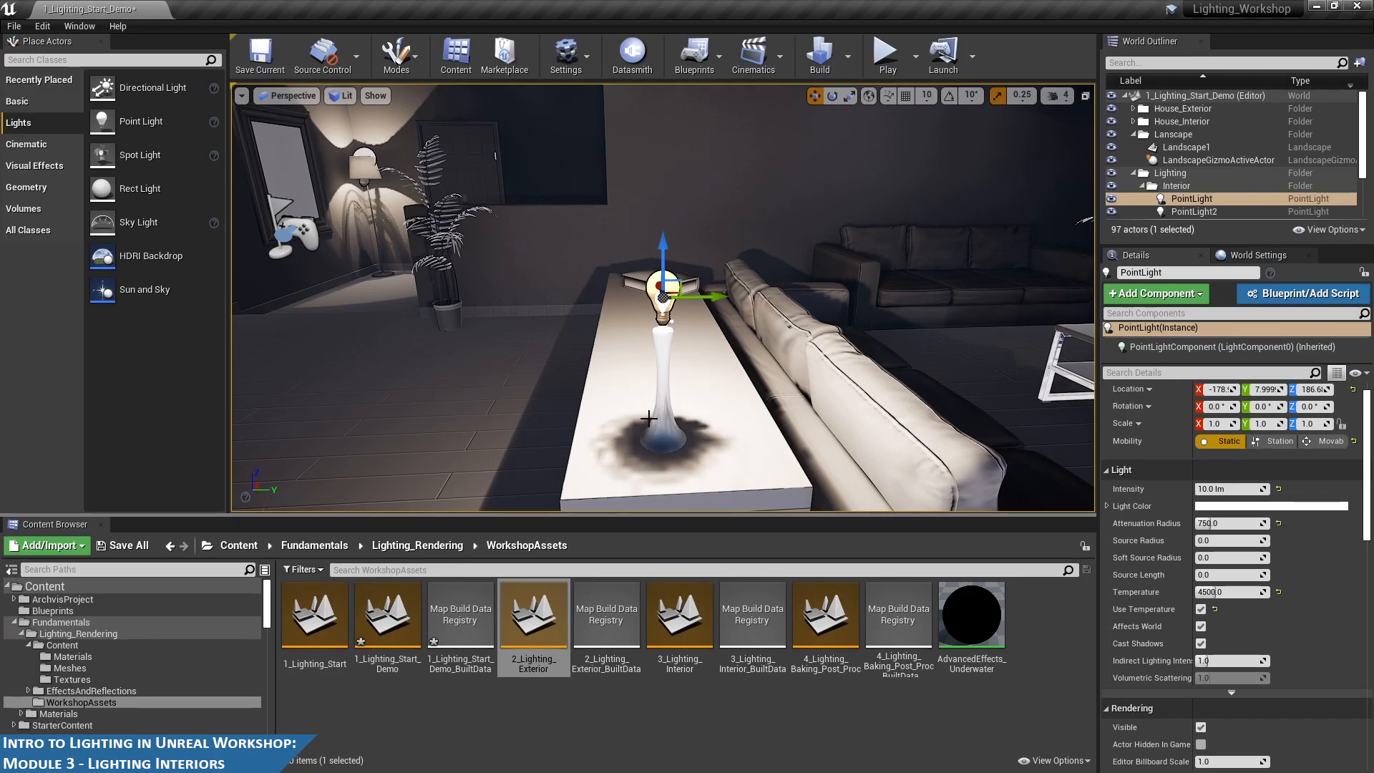
pyautogui.scroll(-4, 780, 375)
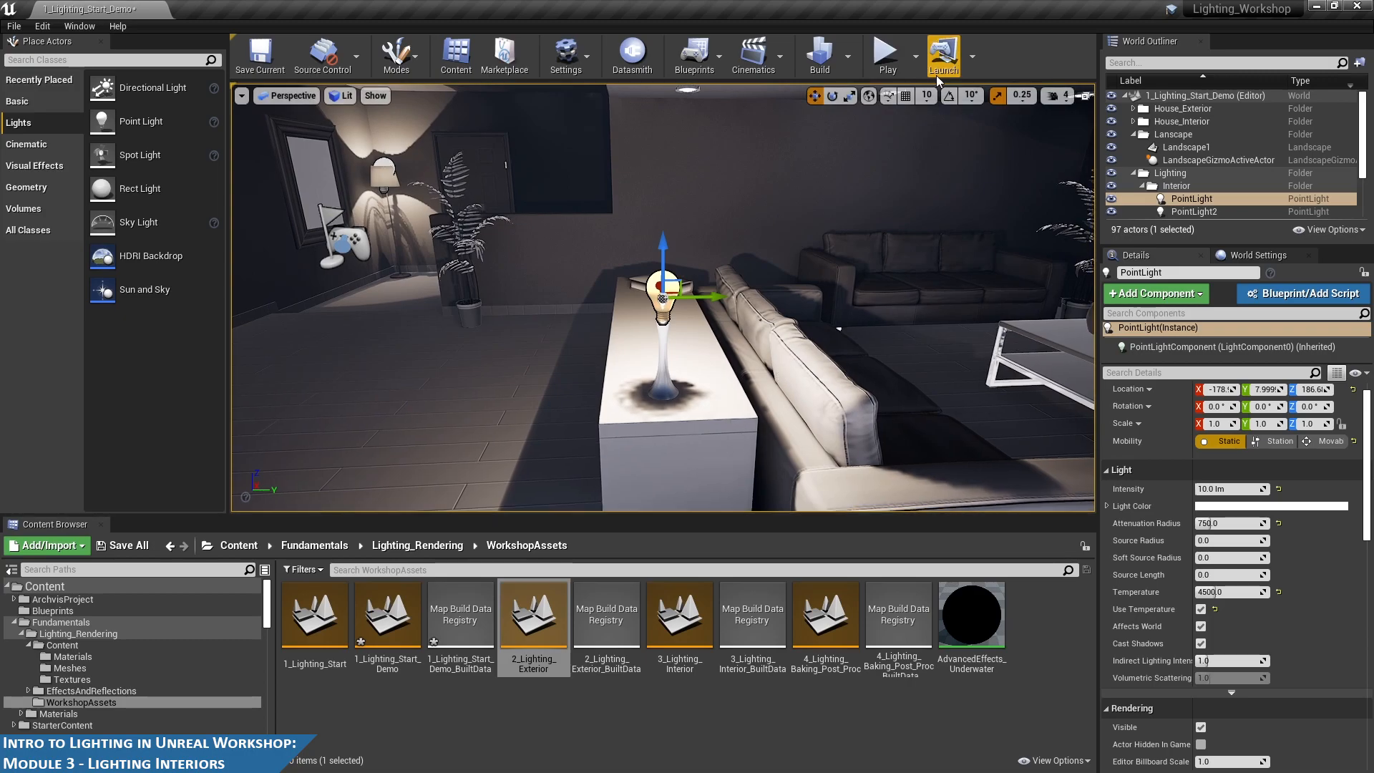
pyautogui.scroll(-1, 885, 288)
pyautogui.keyDown('alt'); pyautogui.moveTo(873, 289); pyautogui.dragTo(981, 293); pyautogui.keyUp('alt')
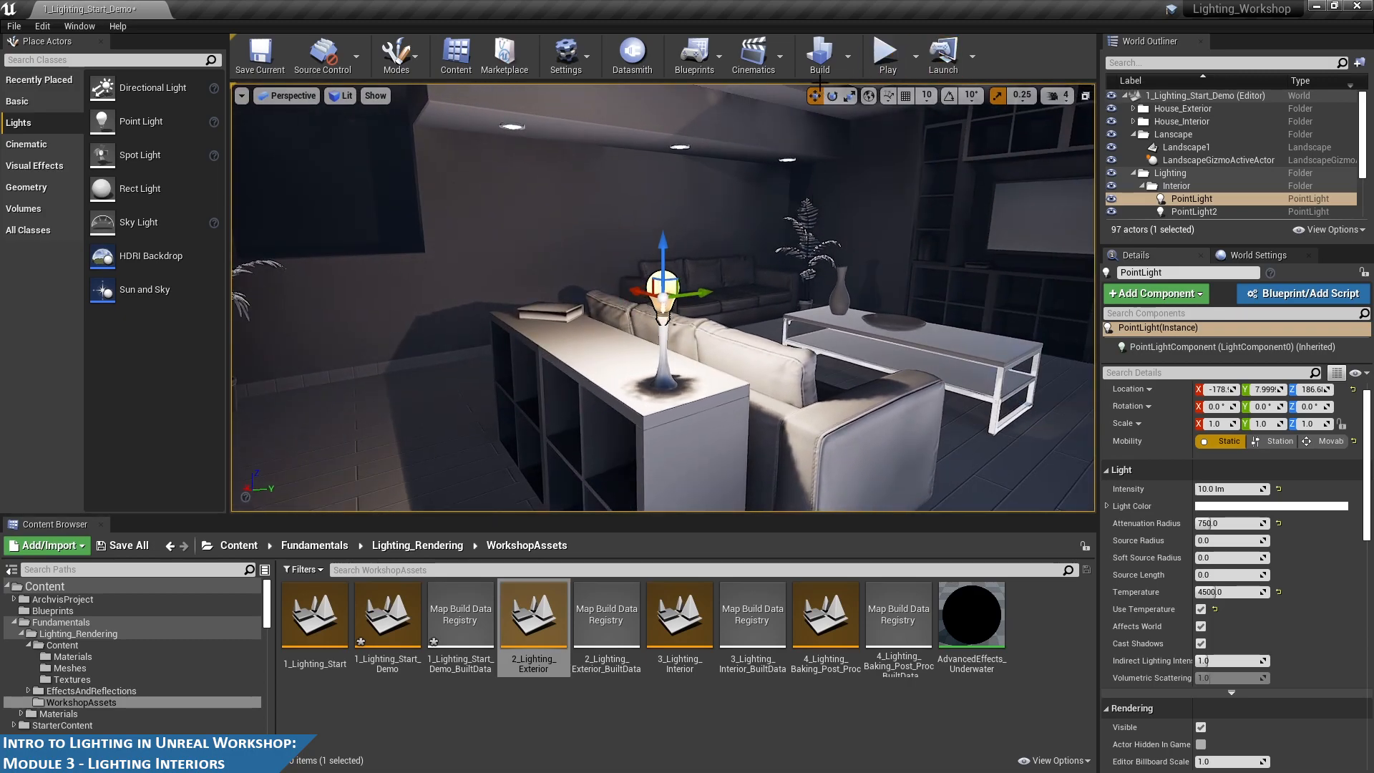
# - Check the lighting quality options and read the lighting build results in the Message Log
pyautogui.click(847, 56)
pyautogui.moveTo(907, 113)
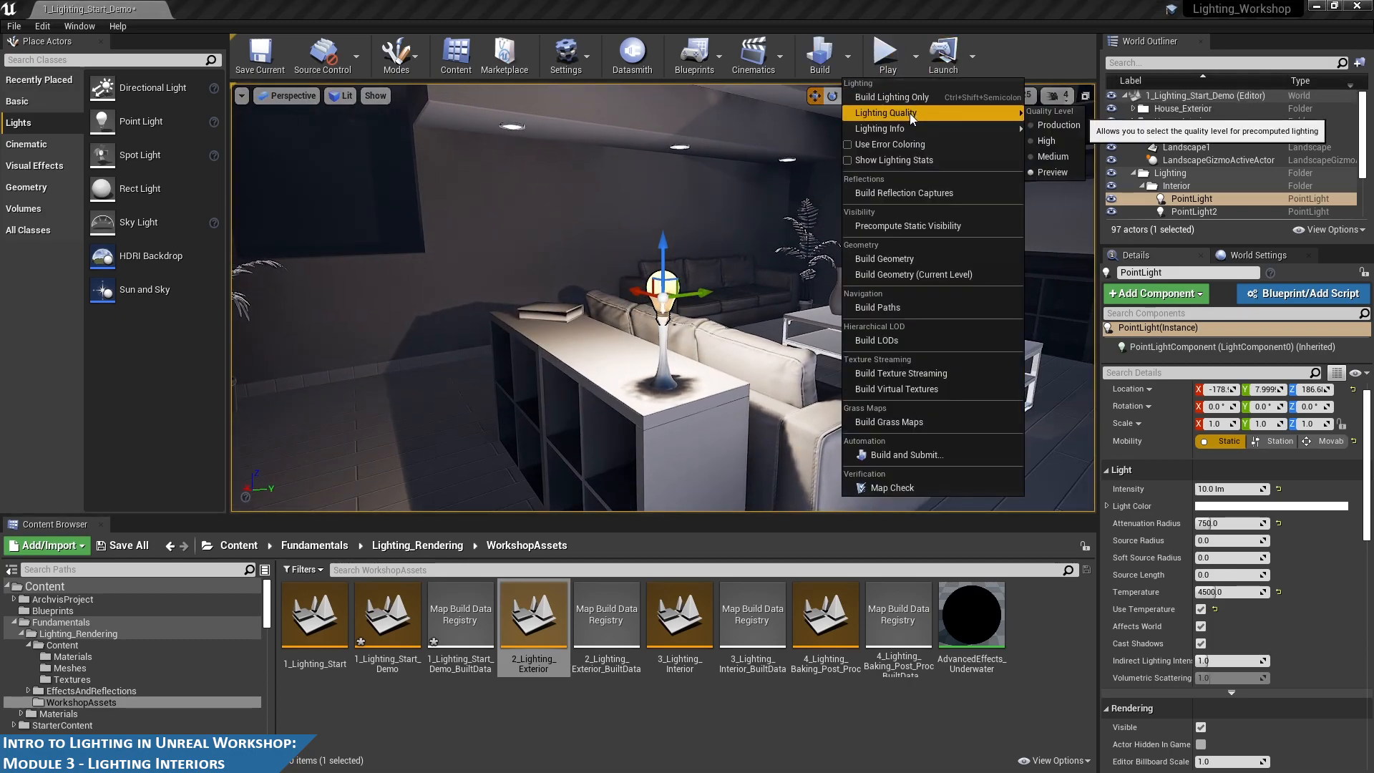
pyautogui.click(904, 4)
pyautogui.scroll(-6, 934, 366)
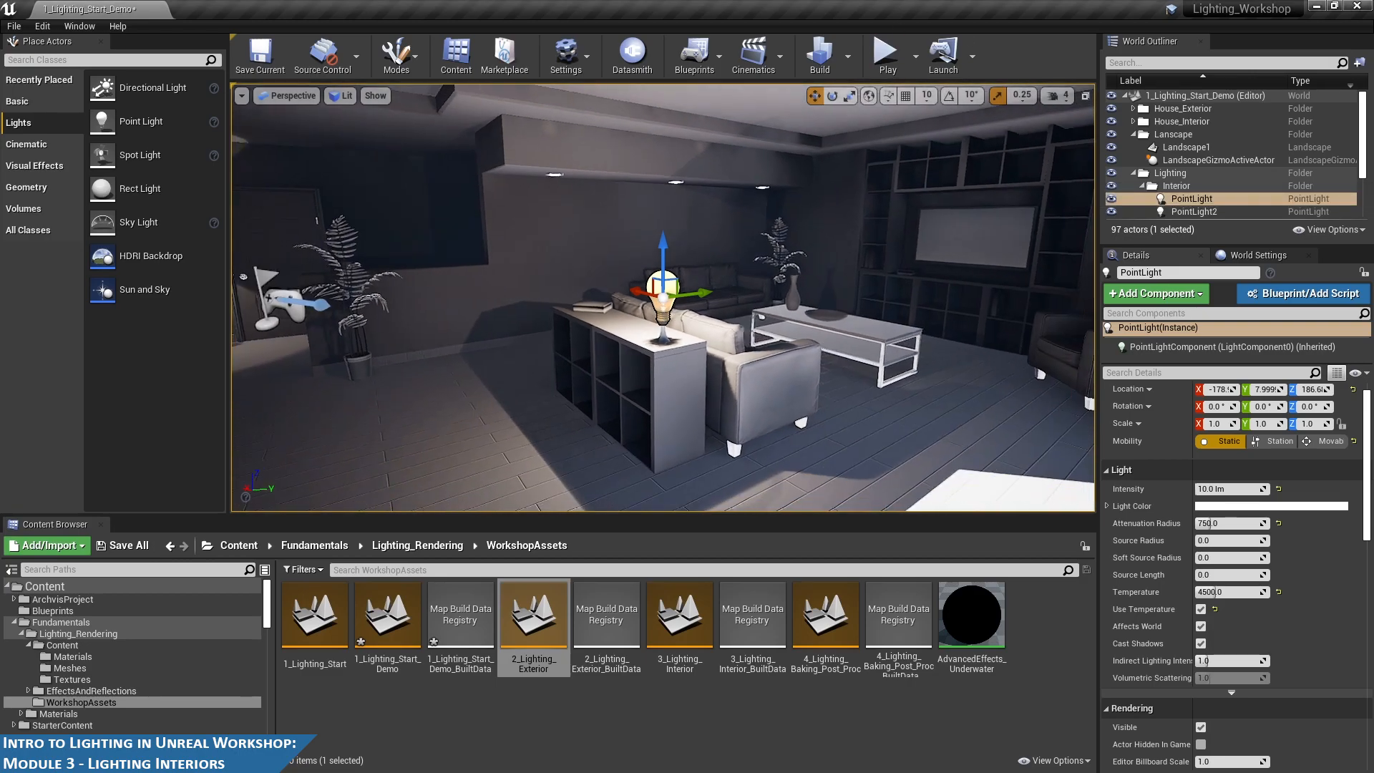
pyautogui.scroll(-4, 934, 366)
pyautogui.scroll(-1, 993, 331)
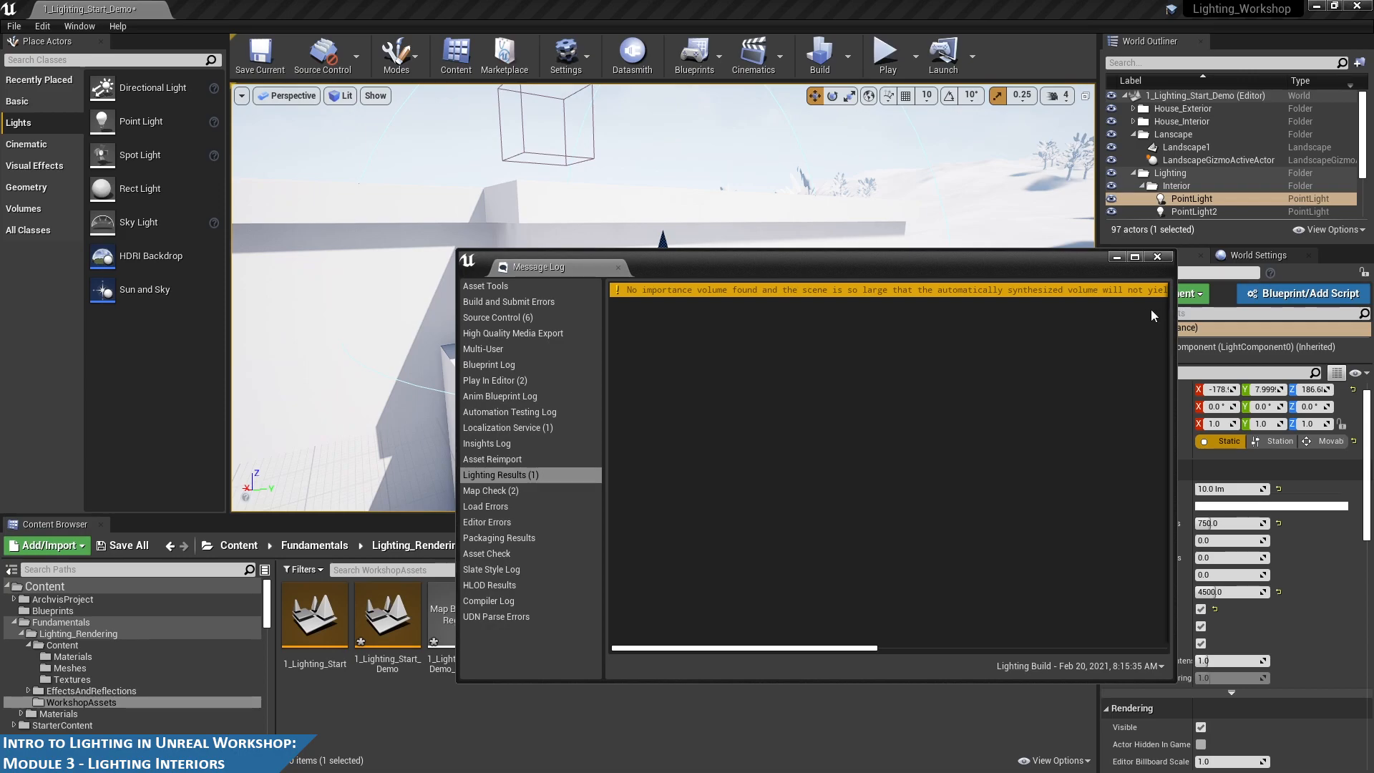
pyautogui.moveTo(1175, 313)
pyautogui.mouseDown()
pyautogui.moveTo(1348, 319)
pyautogui.moveTo(1168, 335)
pyautogui.mouseUp()
pyautogui.moveTo(978, 271); pyautogui.dragTo(1373, 307)
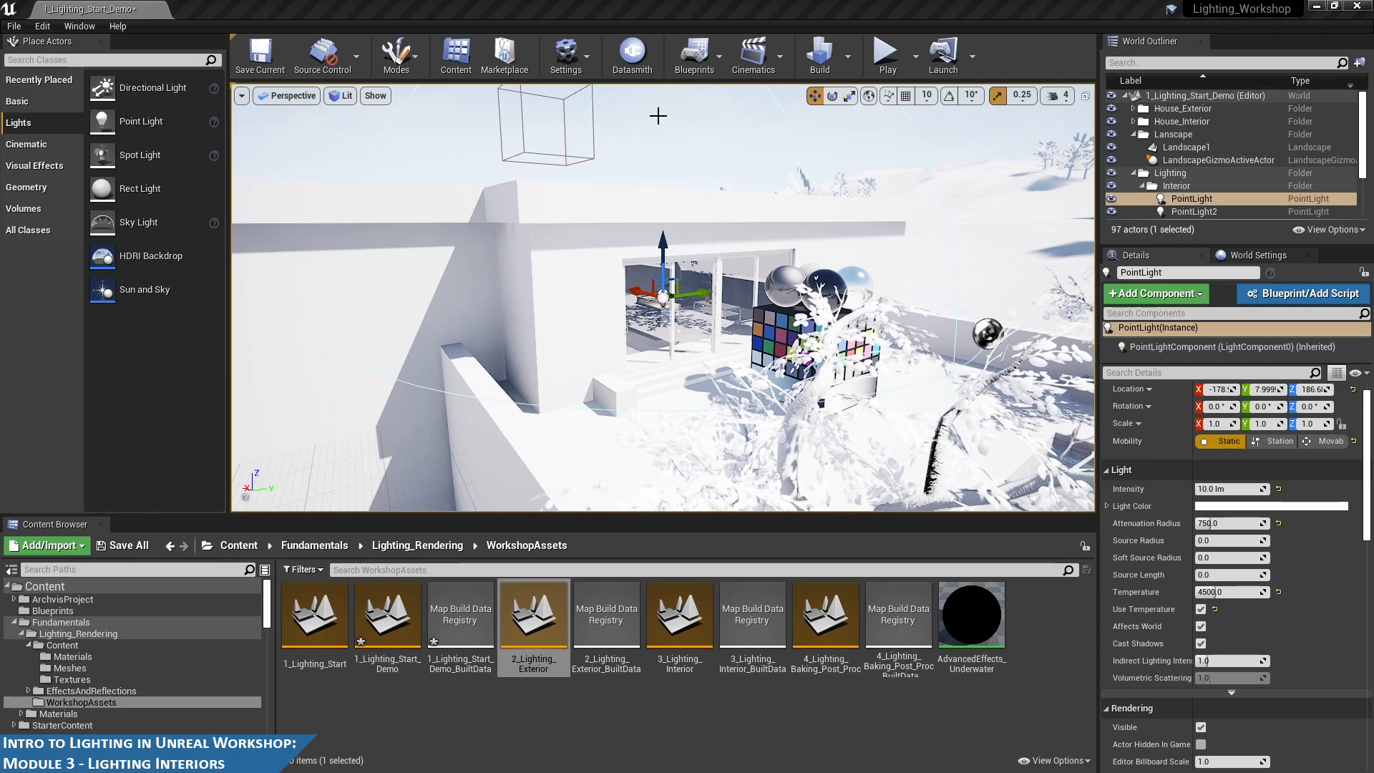
# - Search the placeable actors for "light" and place a Lightmass Importance Volume at the front of the house
pyautogui.click(722, 126)
pyautogui.keyDown('alt'); pyautogui.moveTo(724, 127); pyautogui.dragTo(699, 158); pyautogui.keyUp('alt')
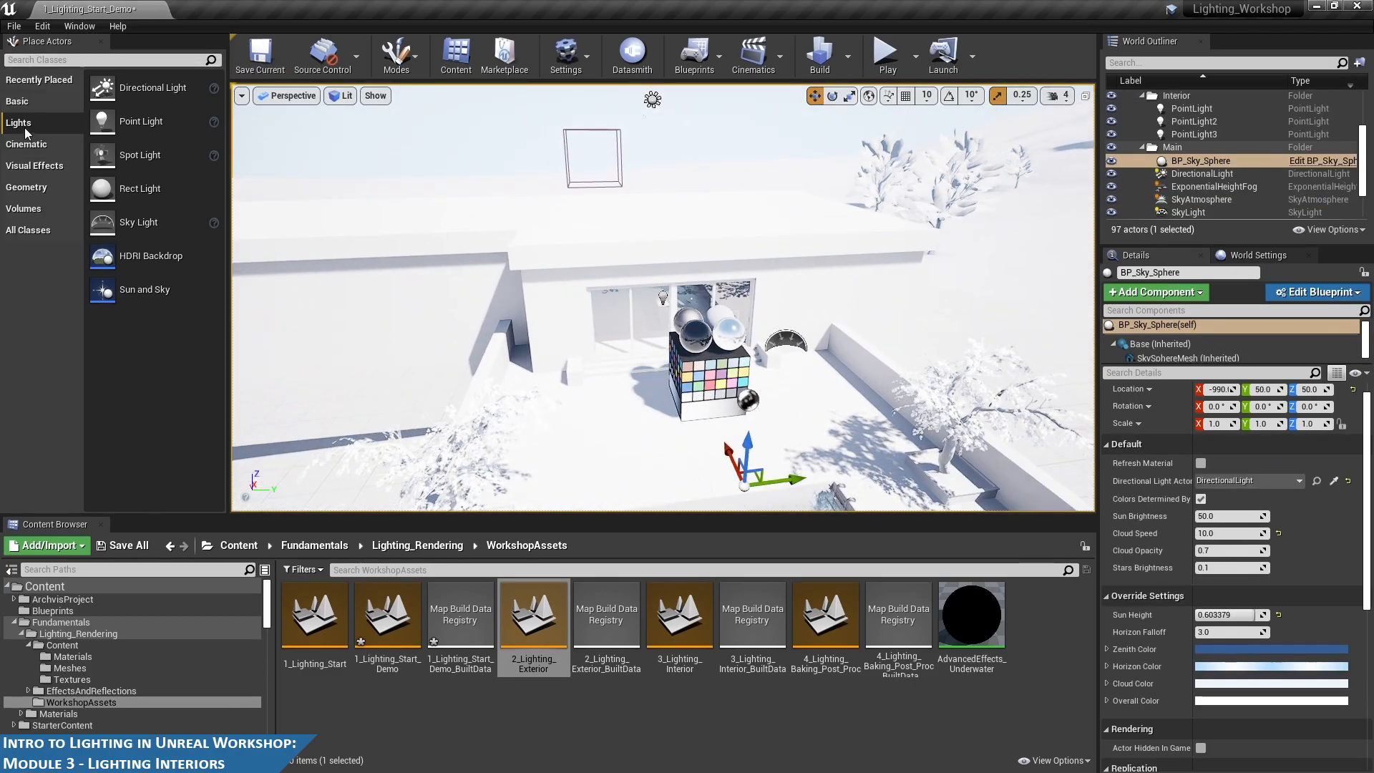
pyautogui.click(106, 60)
pyautogui.write('light')
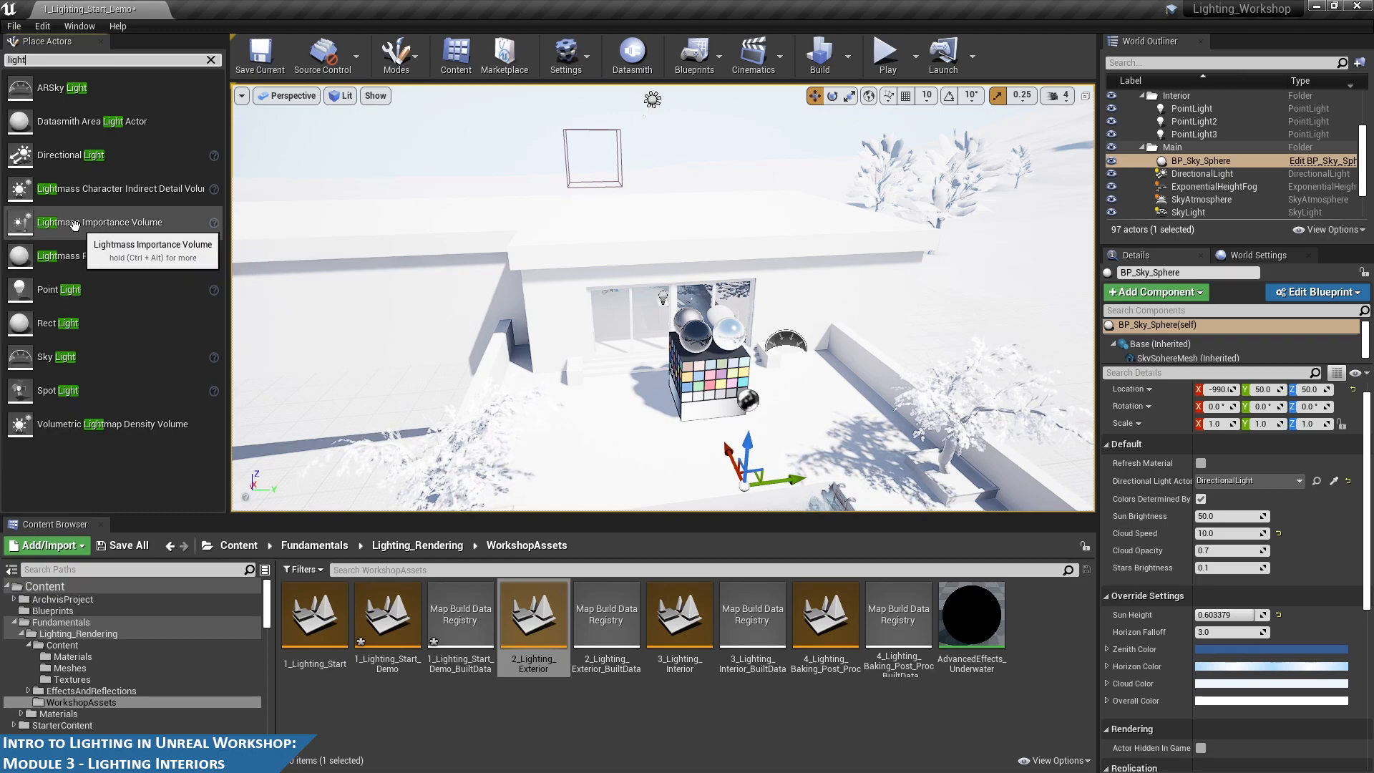
pyautogui.moveTo(56, 228); pyautogui.dragTo(608, 307)
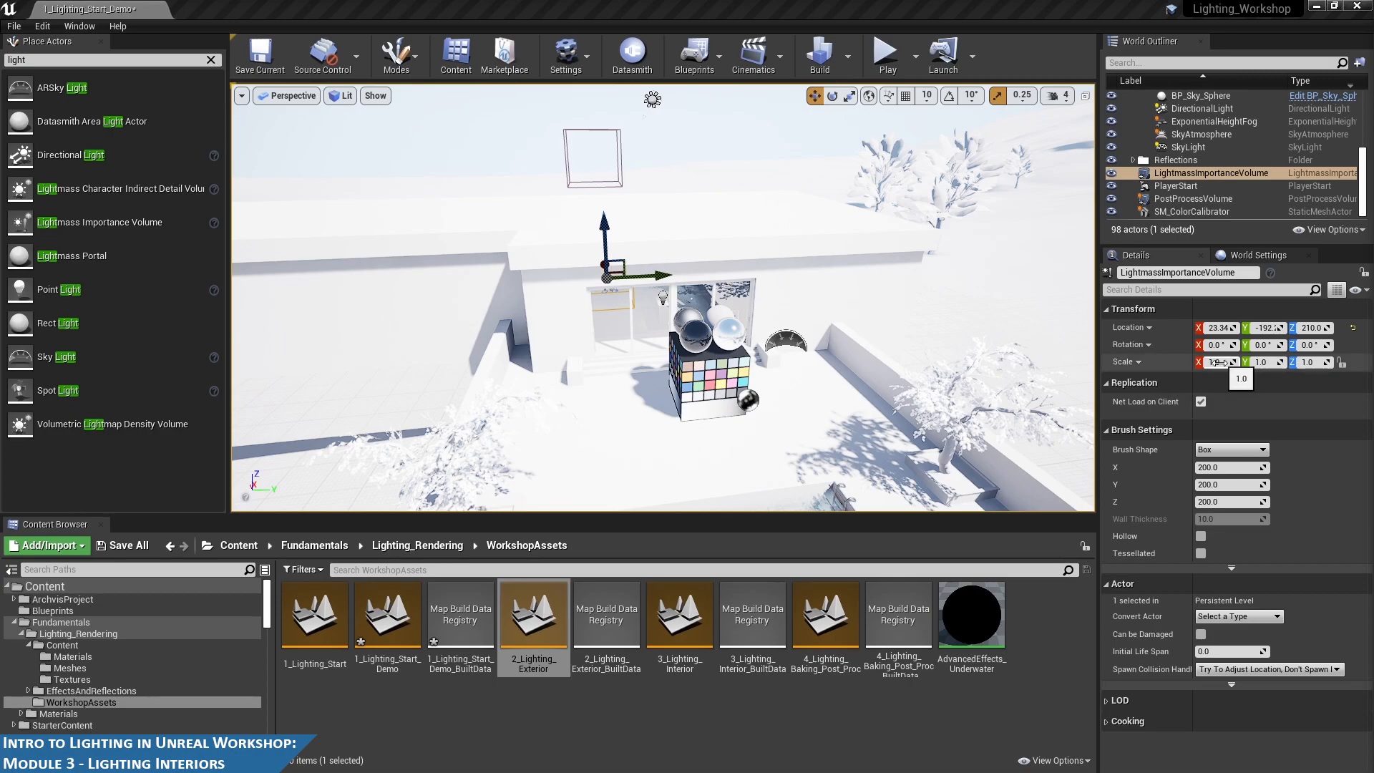
# - Set the importance volume's box brush size to X 3500, Y 4000 and Z 800
pyautogui.click(1240, 467)
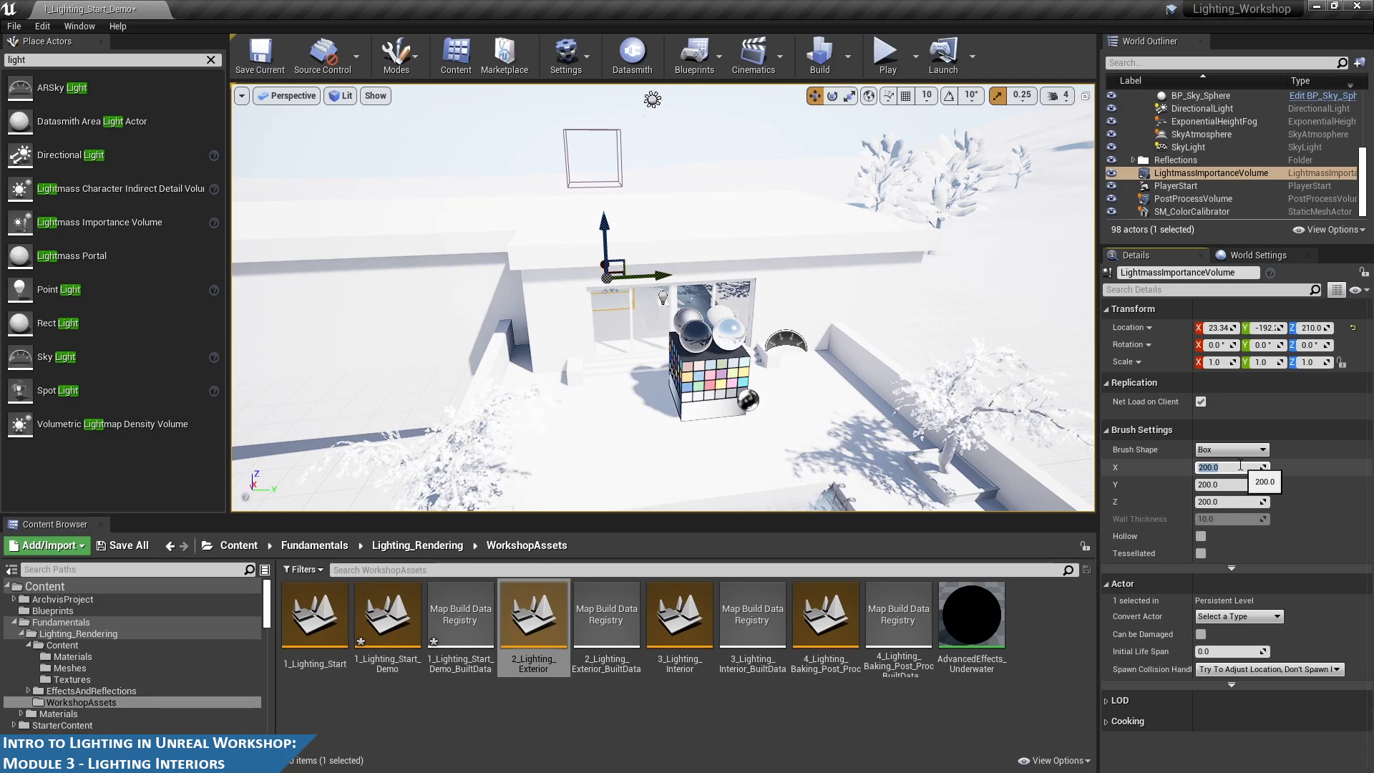
pyautogui.write('3500')
pyautogui.press('Tab')
pyautogui.write('4000')
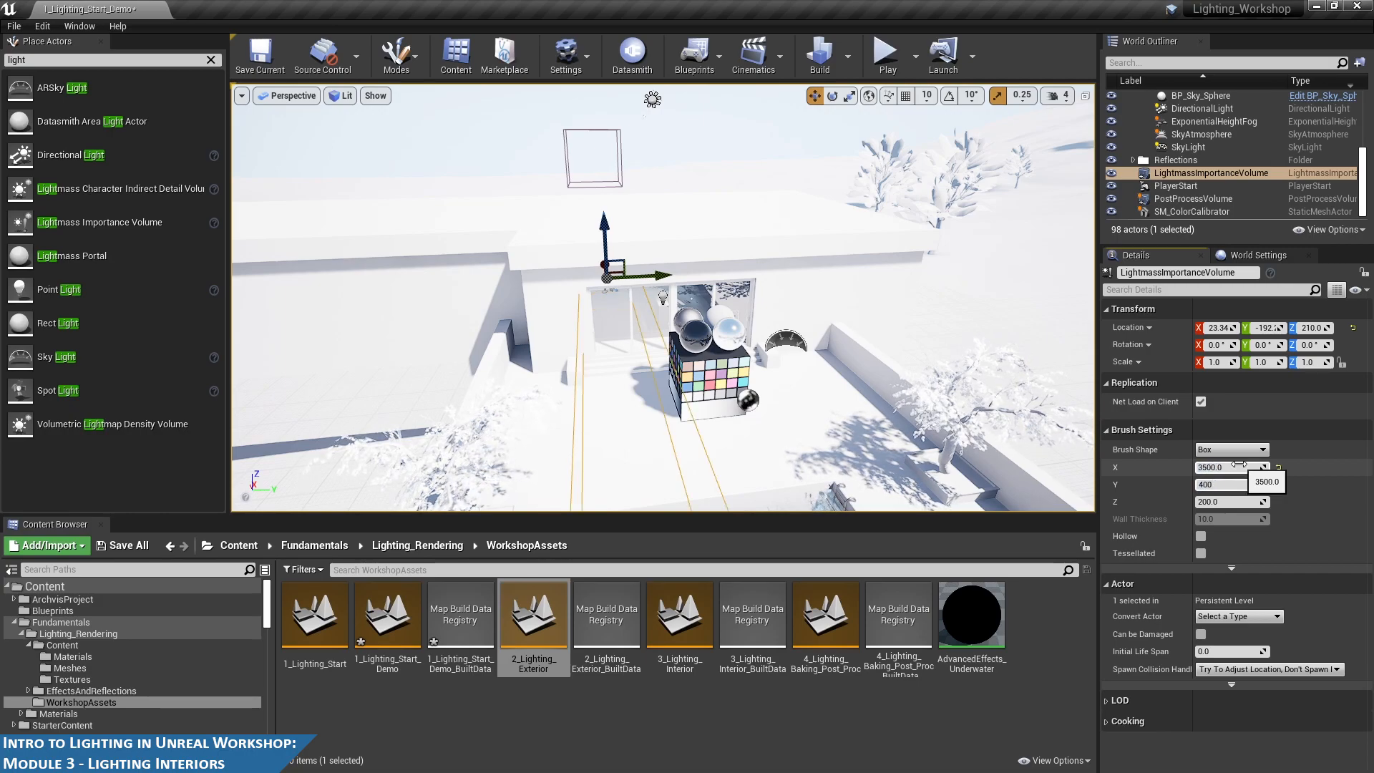
pyautogui.press('Tab')
pyautogui.write('800')
pyautogui.press('Return')
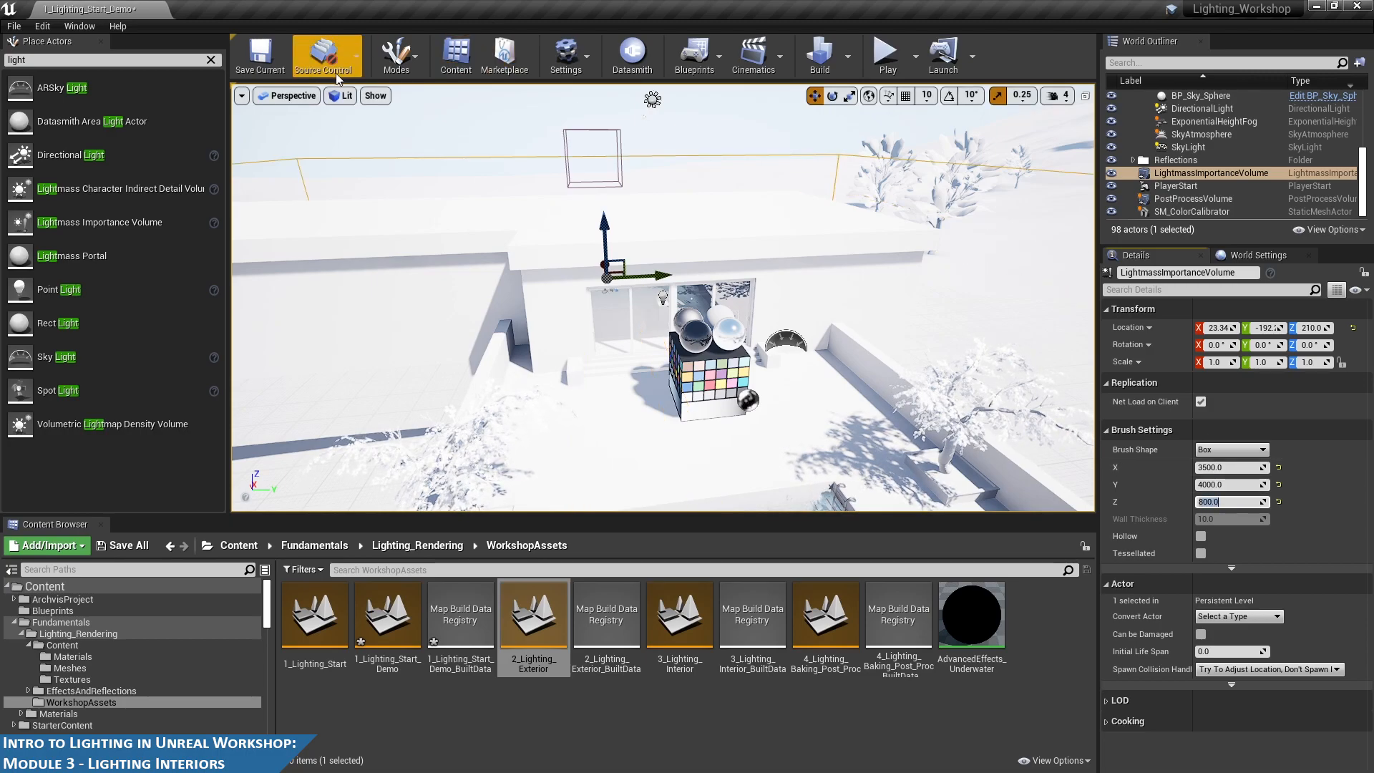
# - In the Top view, move the importance volume so that it encloses the house and the pool area
pyautogui.click(292, 96)
pyautogui.click(289, 140)
pyautogui.scroll(-5, 739, 312)
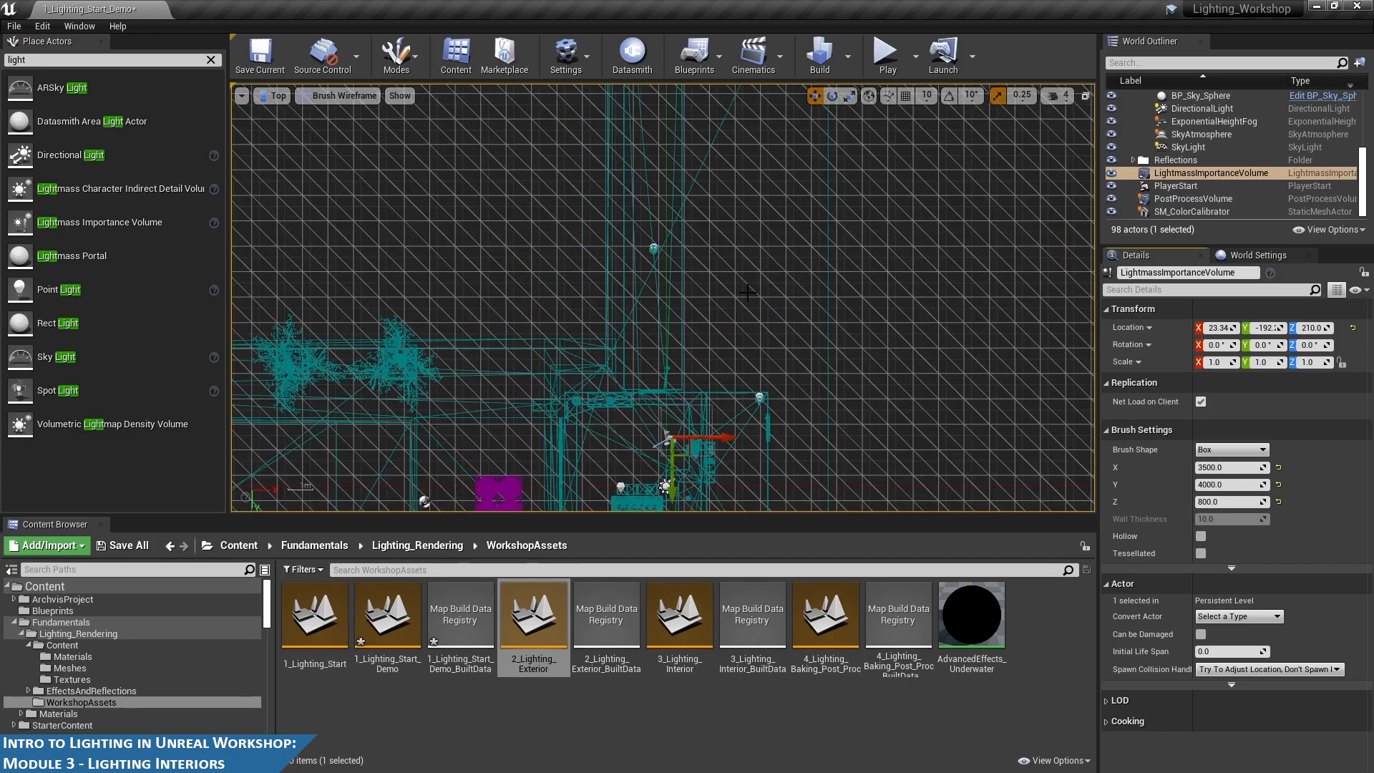
pyautogui.scroll(-2, 741, 313)
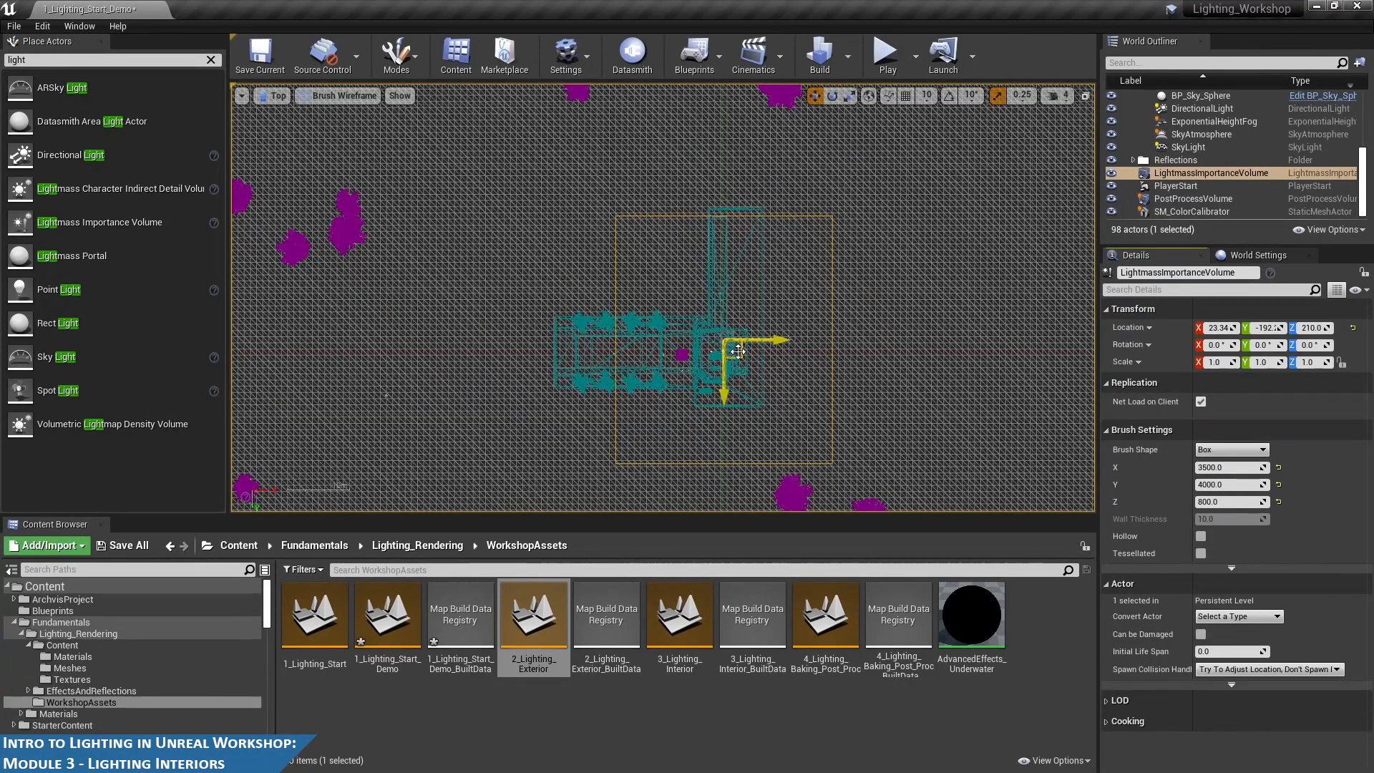
pyautogui.moveTo(739, 353); pyautogui.dragTo(674, 324)
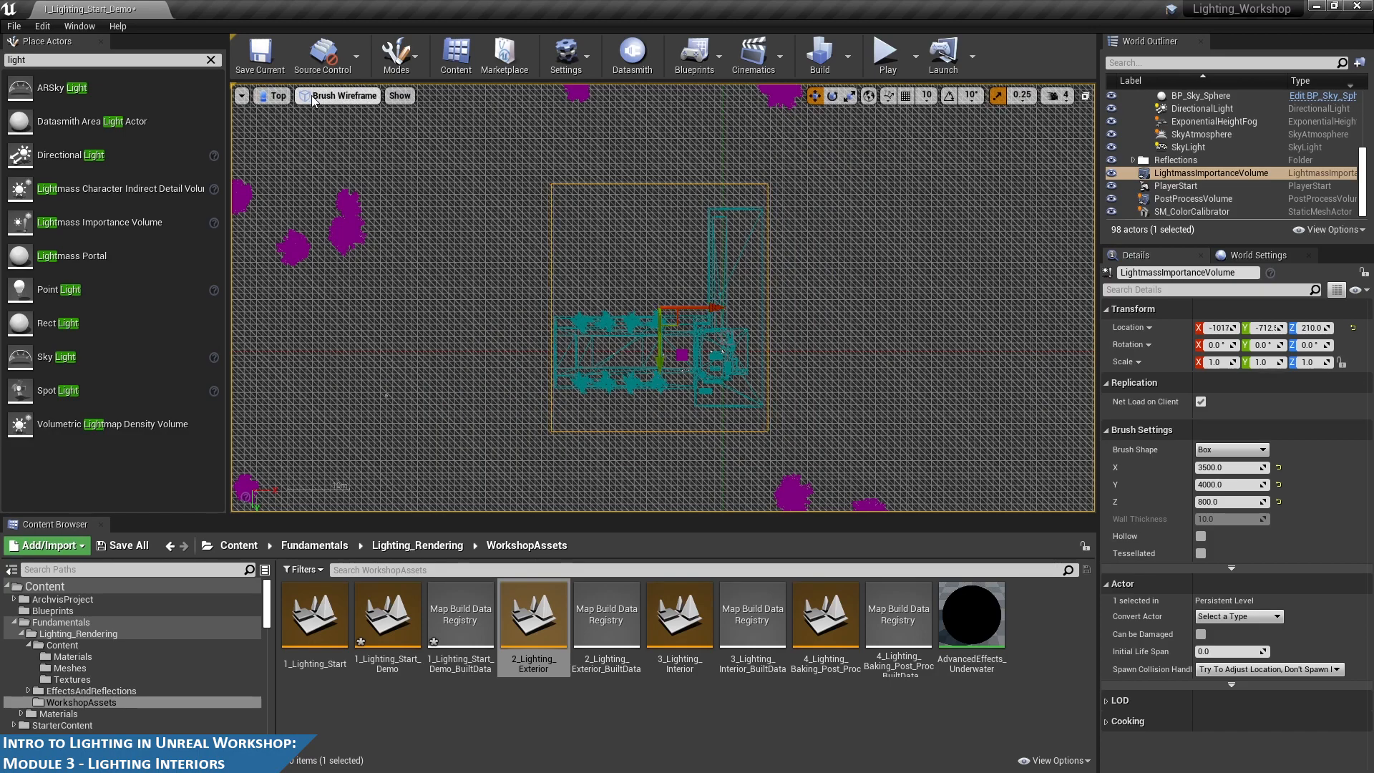
# - Check the importance volume's coverage in the Top view with Lit shading, then return to Perspective
pyautogui.click(354, 96)
pyautogui.click(333, 125)
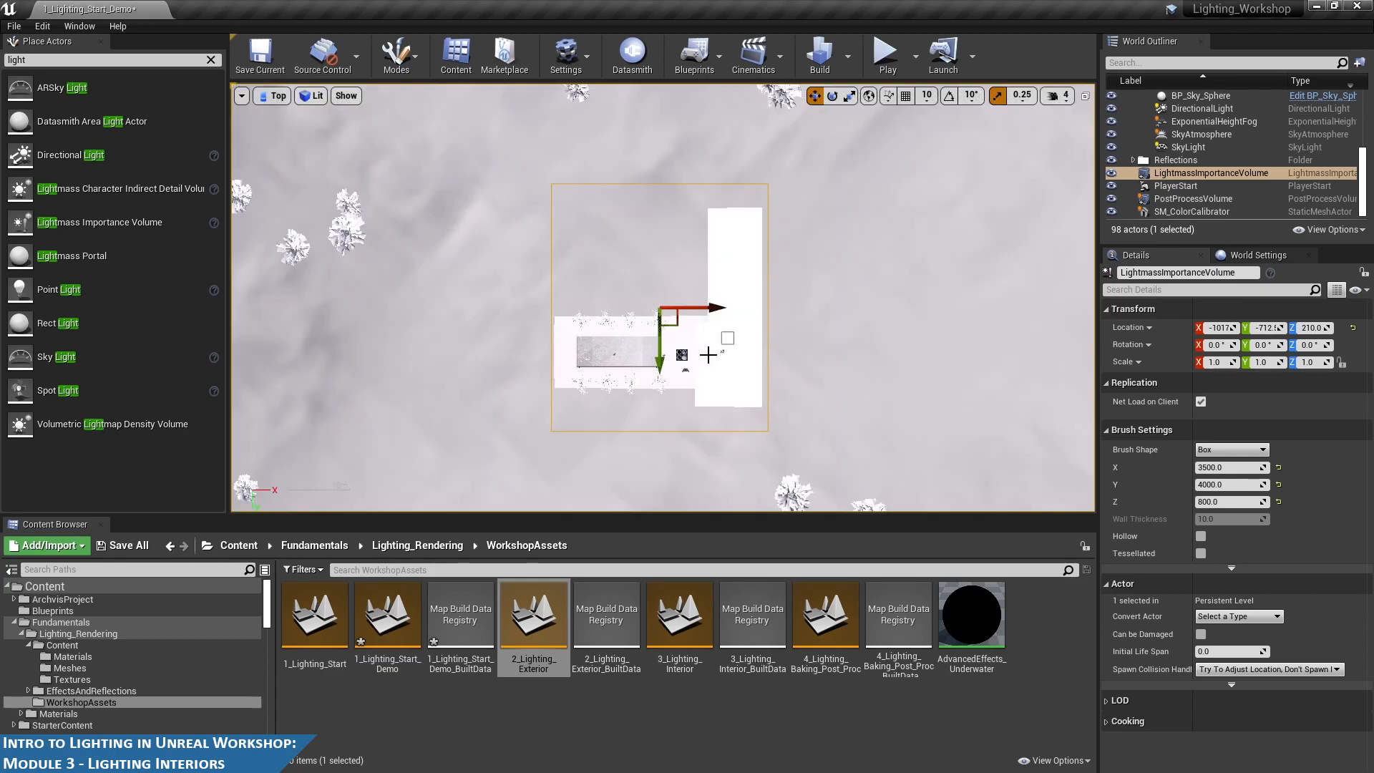
pyautogui.click(304, 99)
pyautogui.click(328, 124)
pyautogui.click(312, 96)
pyautogui.click(278, 96)
pyautogui.click(277, 96)
pyautogui.click(277, 96)
pyautogui.click(300, 126)
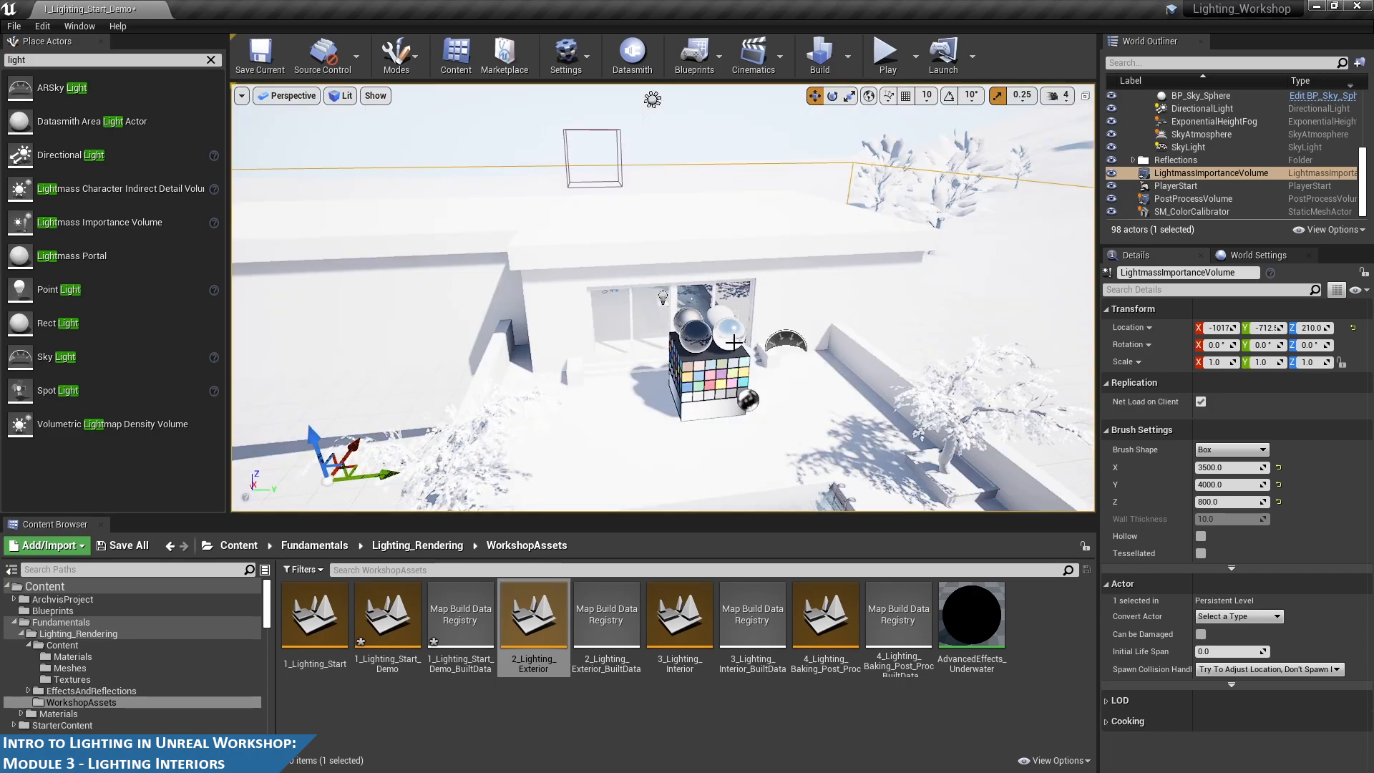
# - In the Left view, lower the importance volume to a Z location of about 94, then return to Perspective
pyautogui.click(272, 96)
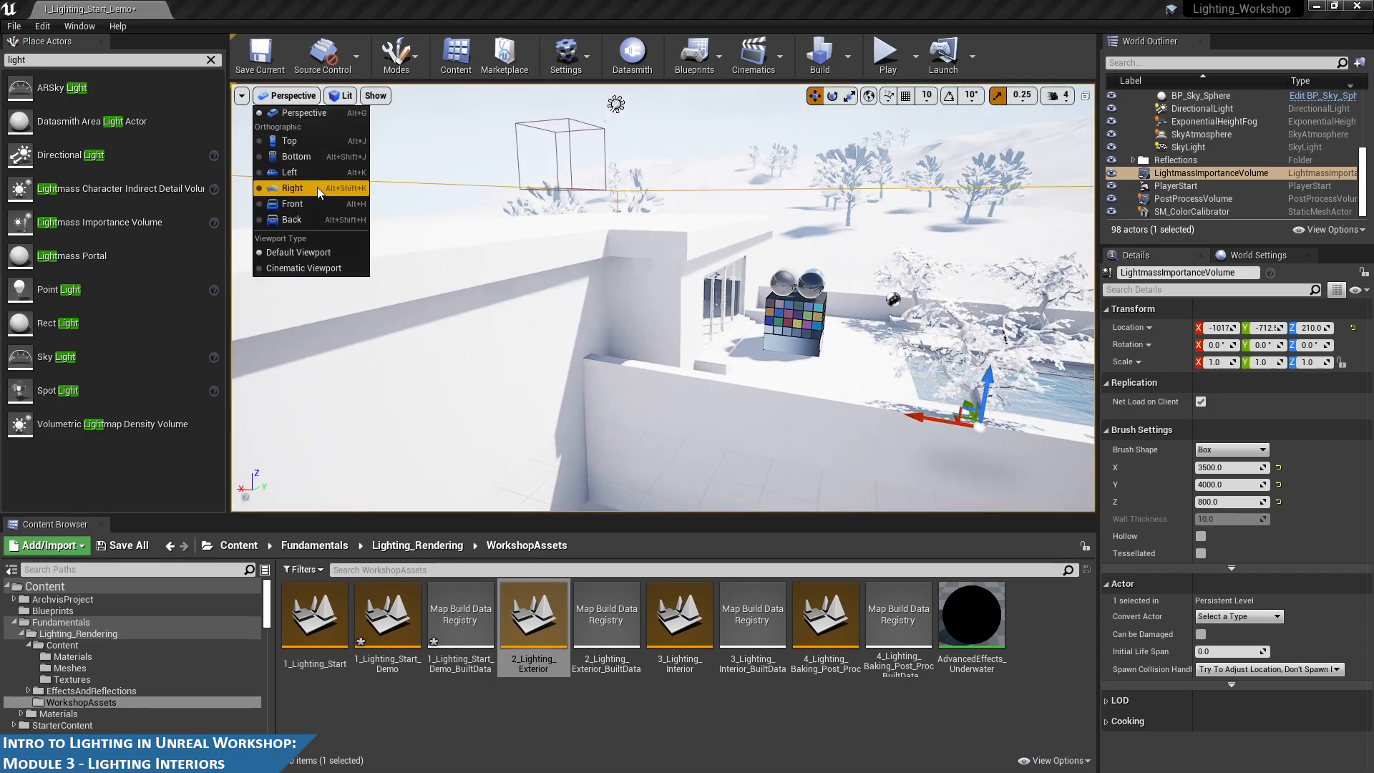
pyautogui.click(289, 171)
pyautogui.scroll(1, 730, 308)
pyautogui.click(313, 96)
pyautogui.click(350, 156)
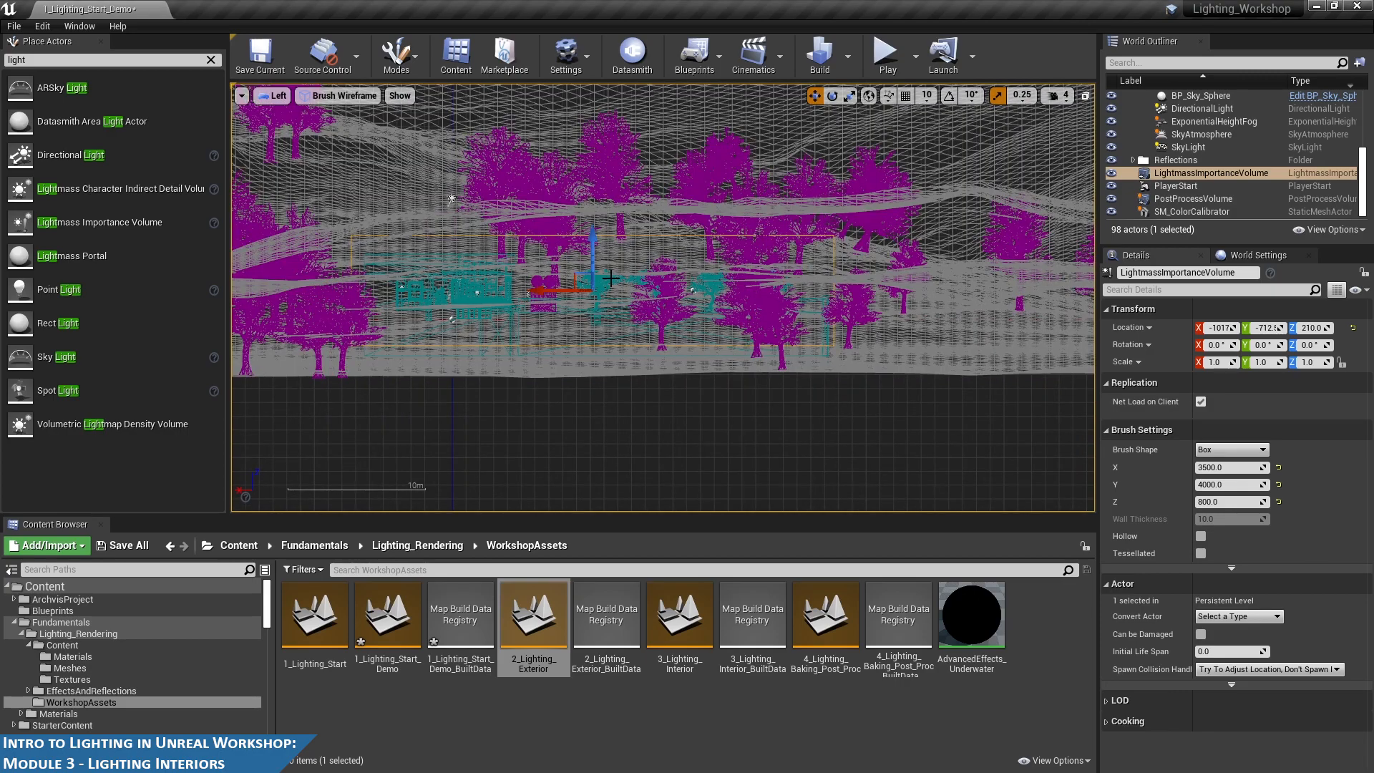
pyautogui.scroll(3, 607, 276)
pyautogui.moveTo(576, 244); pyautogui.dragTo(575, 271)
pyautogui.click(279, 96)
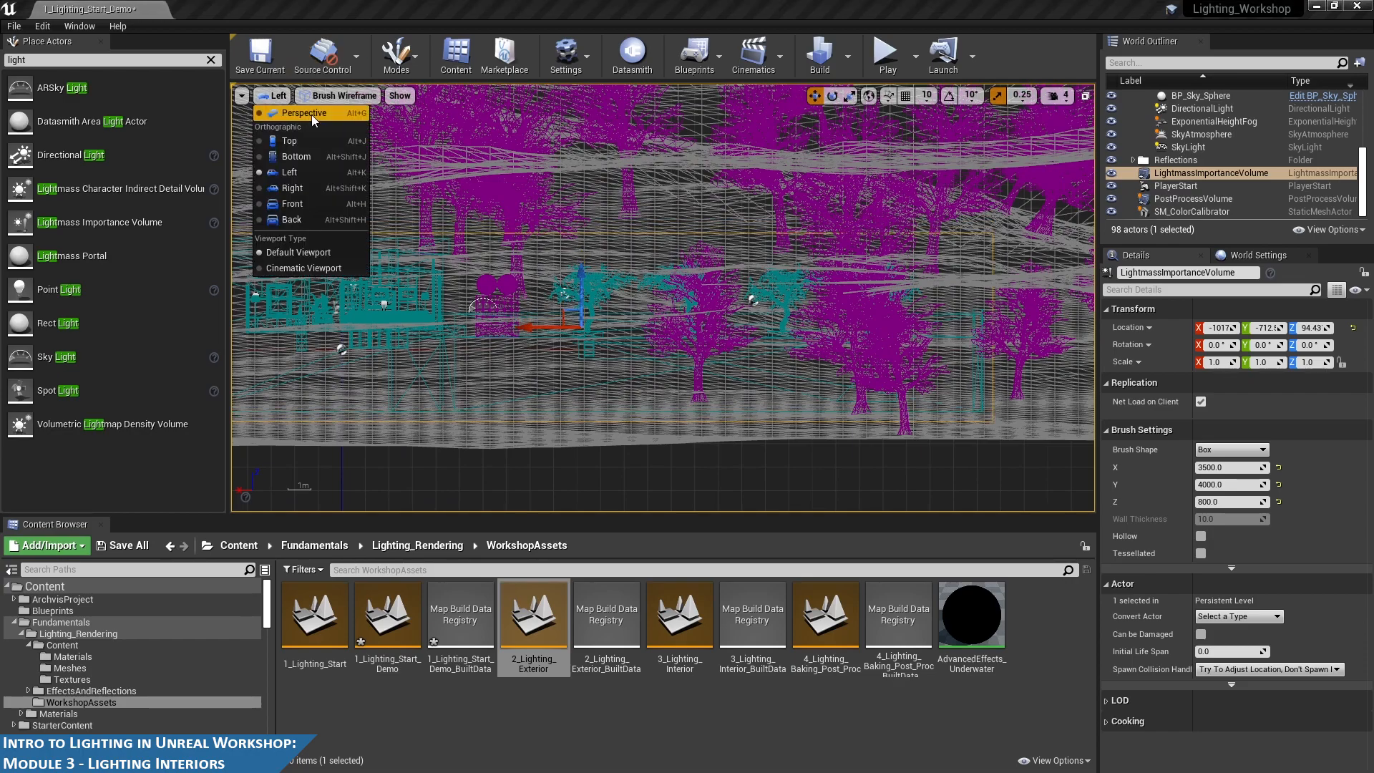
pyautogui.click(287, 116)
pyautogui.scroll(-4, 662, 298)
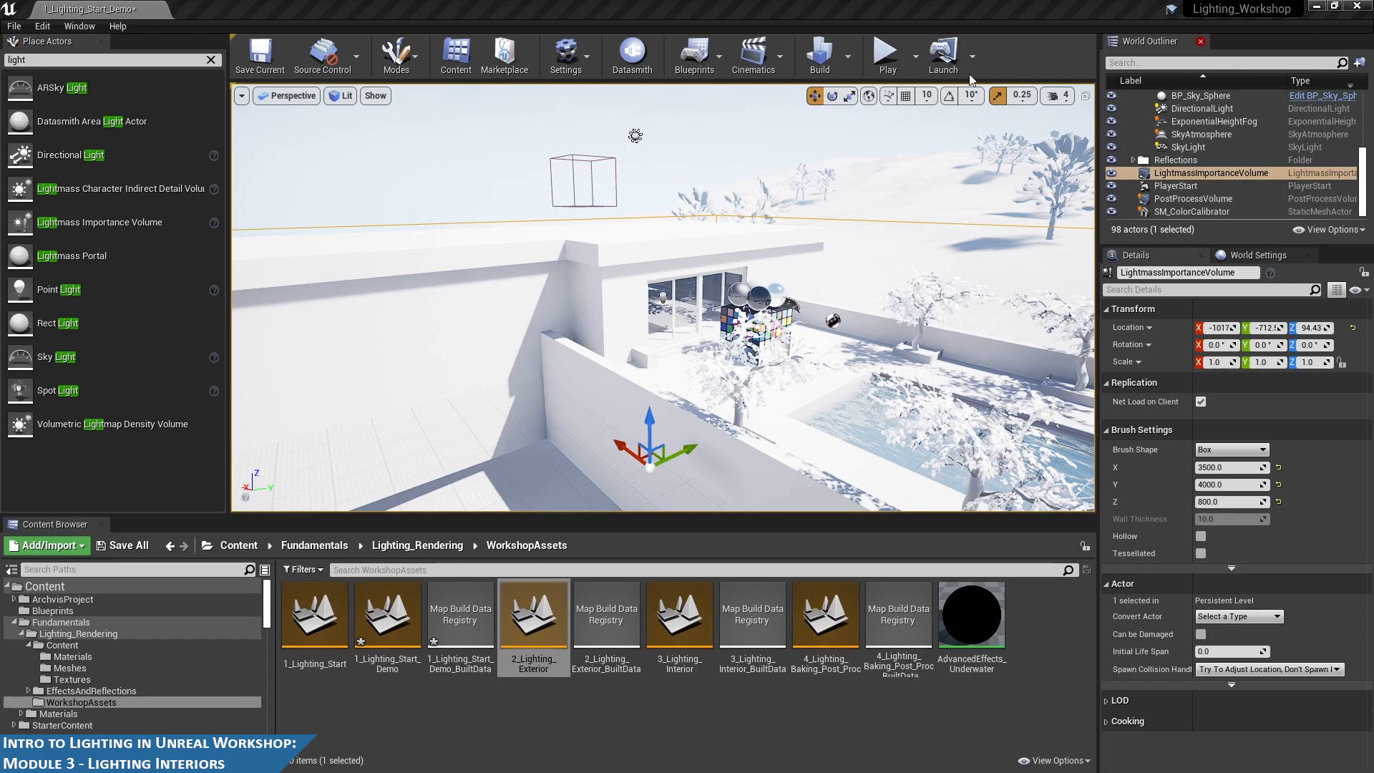
# - Examine the importance volume's coverage from around the house and pool, and look at the world's Lightmass settings
pyautogui.scroll(-3, 820, 271)
pyautogui.scroll(-4, 823, 266)
pyautogui.keyDown('alt'); pyautogui.moveTo(825, 264); pyautogui.dragTo(994, 326); pyautogui.keyUp('alt')
pyautogui.keyDown('alt'); pyautogui.moveTo(644, 203); pyautogui.dragTo(765, 168); pyautogui.keyUp('alt')
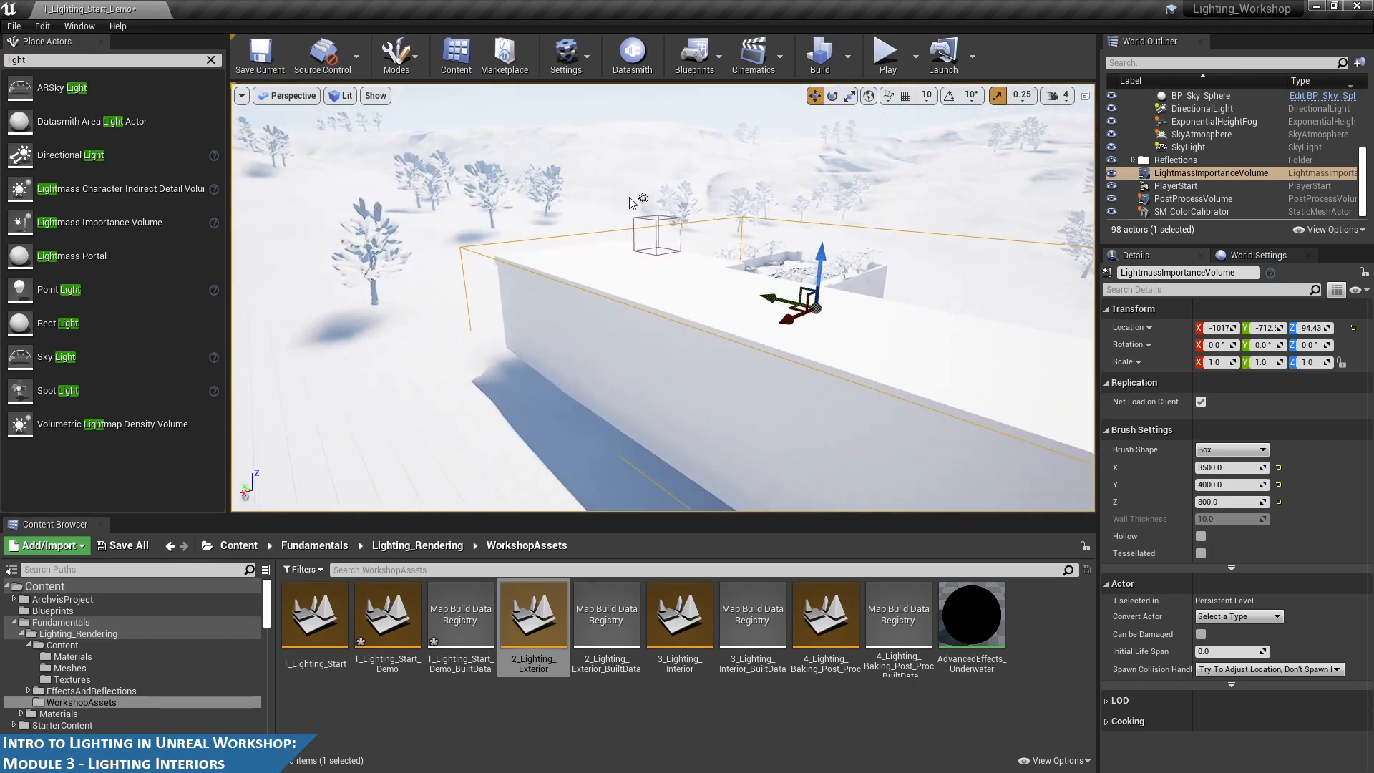
pyautogui.keyDown('alt'); pyautogui.moveTo(662, 159); pyautogui.dragTo(808, 133); pyautogui.keyUp('alt')
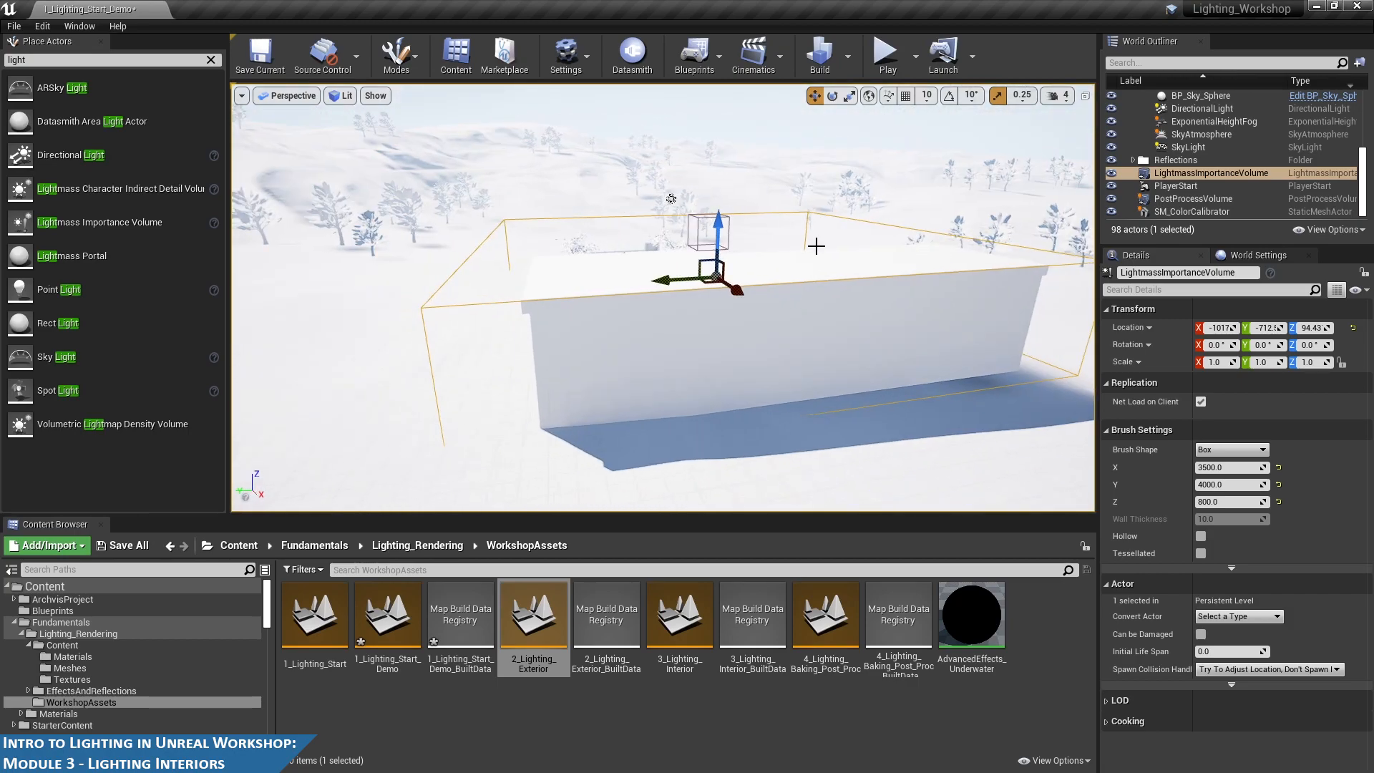
pyautogui.keyDown('alt'); pyautogui.moveTo(962, 304); pyautogui.dragTo(1087, 420); pyautogui.keyUp('alt')
pyautogui.keyDown('alt'); pyautogui.moveTo(861, 365); pyautogui.dragTo(759, 383); pyautogui.keyUp('alt')
pyautogui.keyDown('alt'); pyautogui.moveTo(525, 469); pyautogui.dragTo(551, 325); pyautogui.keyUp('alt')
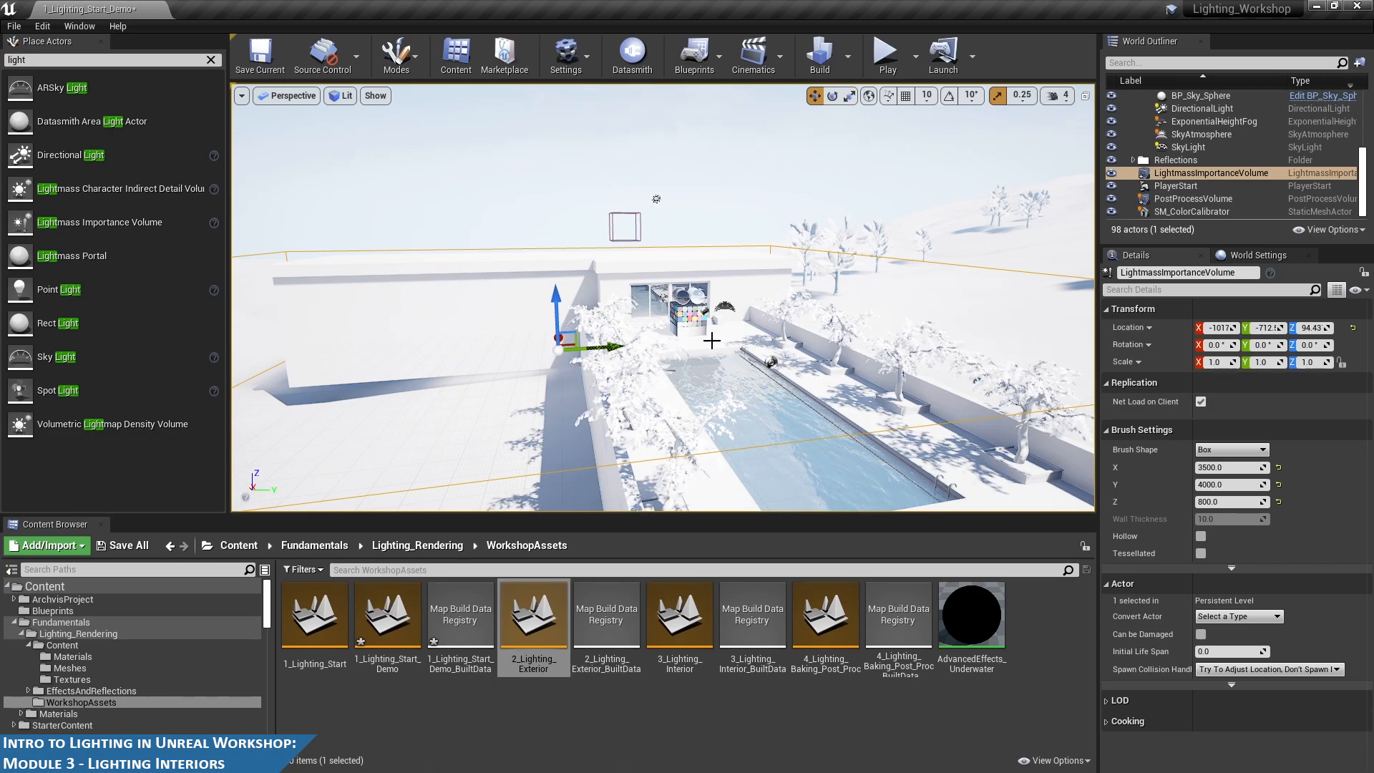
pyautogui.press('d')
pyautogui.moveTo(628, 329); pyautogui.dragTo(612, 332, button='right')
pyautogui.press('d')
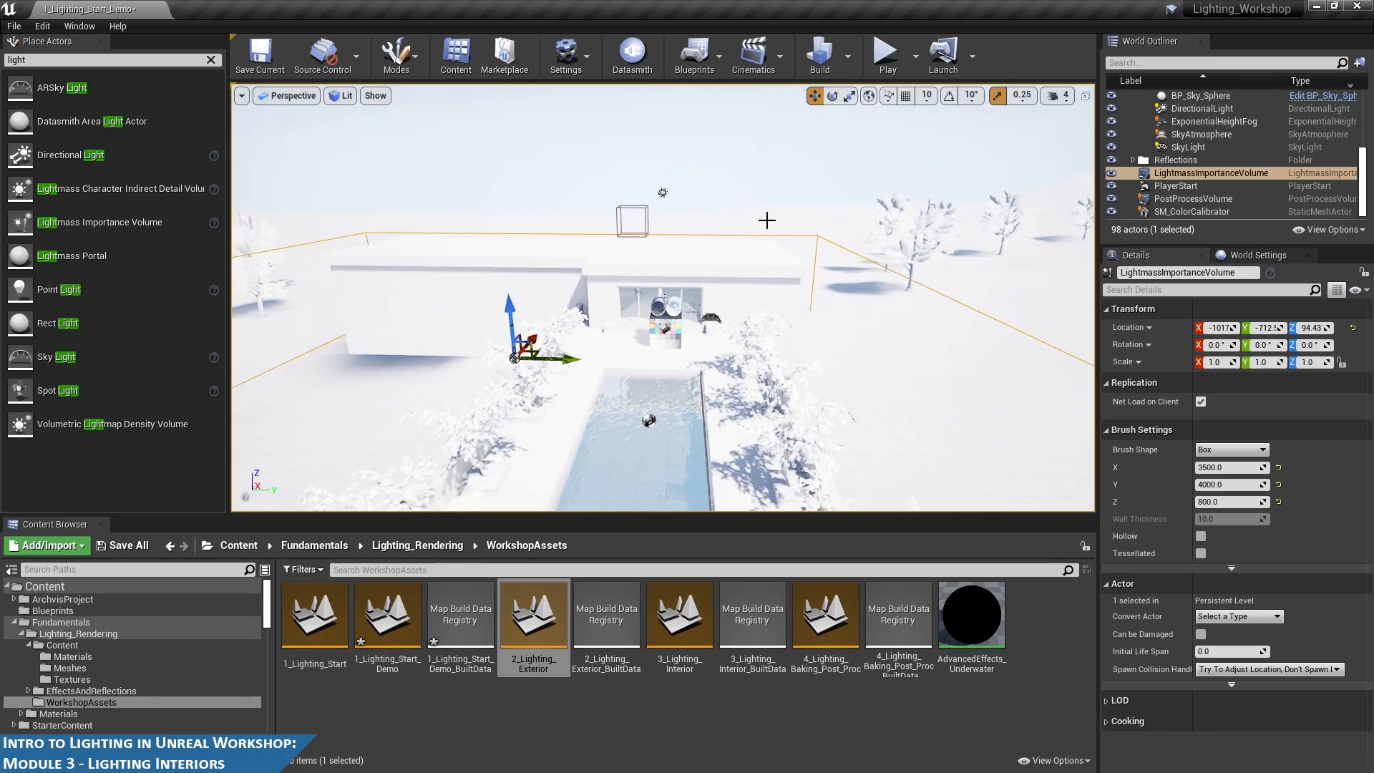
pyautogui.click(1254, 255)
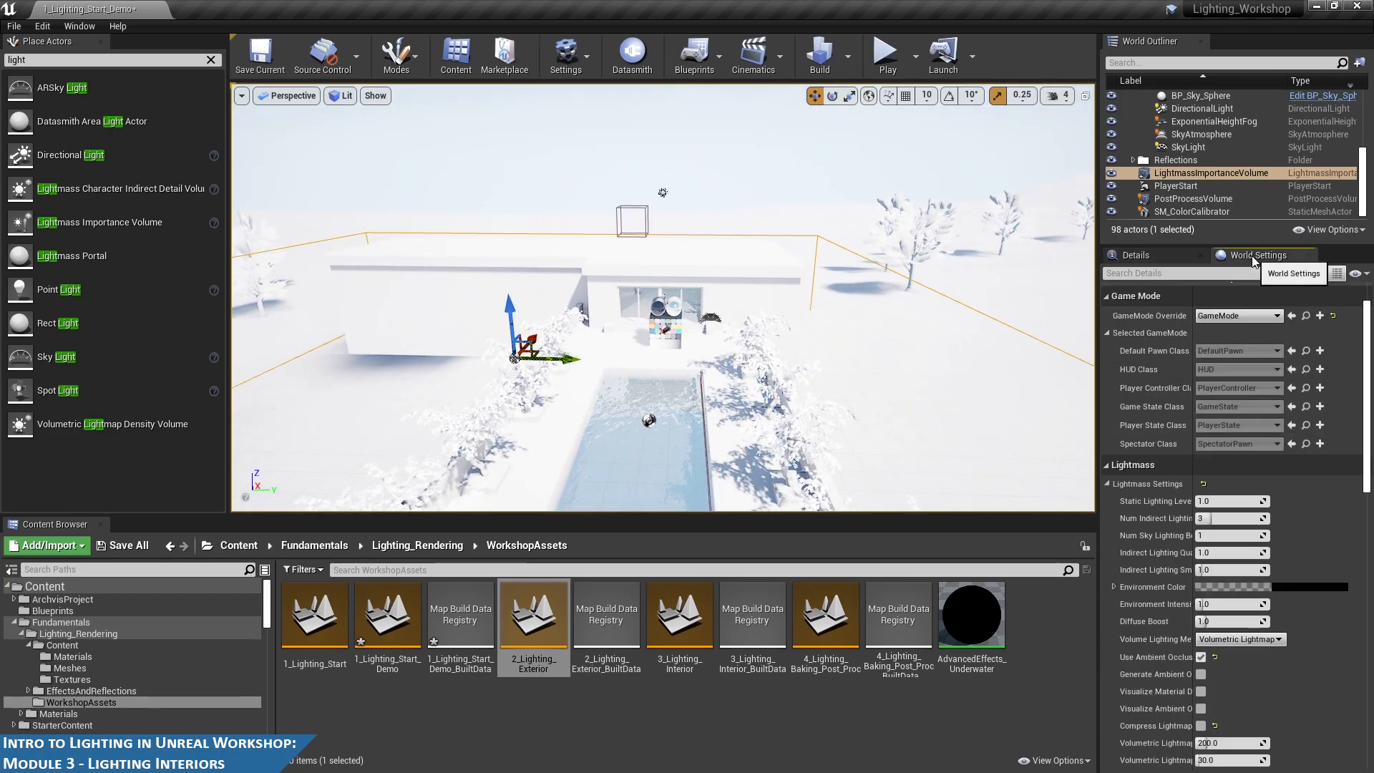
pyautogui.click(1135, 256)
# - Select and frame the point light on the shelf unit behind the sofa, and rebuild the level's lighting
pyautogui.press('w')
pyautogui.moveTo(691, 317)
pyautogui.mouseDown(button='right')
pyautogui.moveTo(738, 327)
pyautogui.moveTo(647, 332)
pyautogui.moveTo(683, 340)
pyautogui.mouseUp(button='right')
pyautogui.click(644, 313)
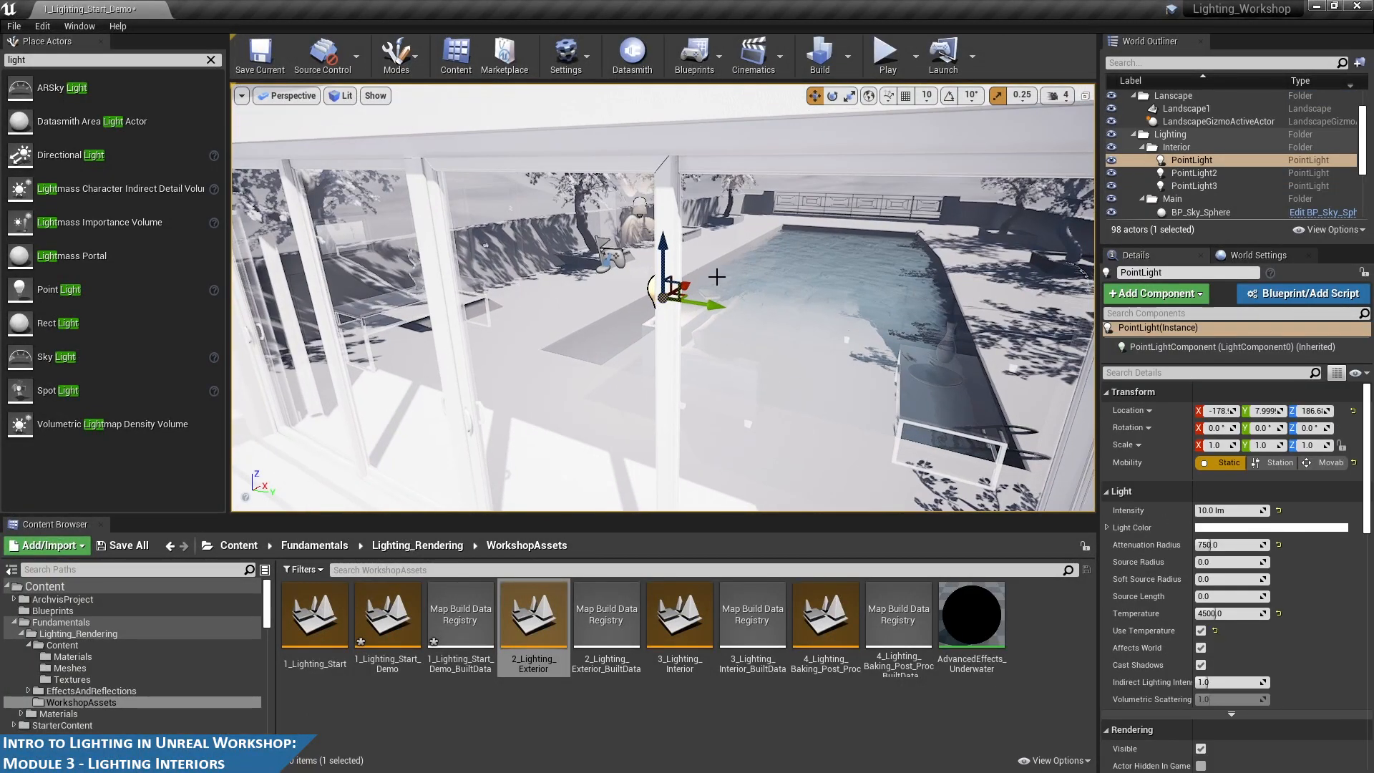
pyautogui.press('f')
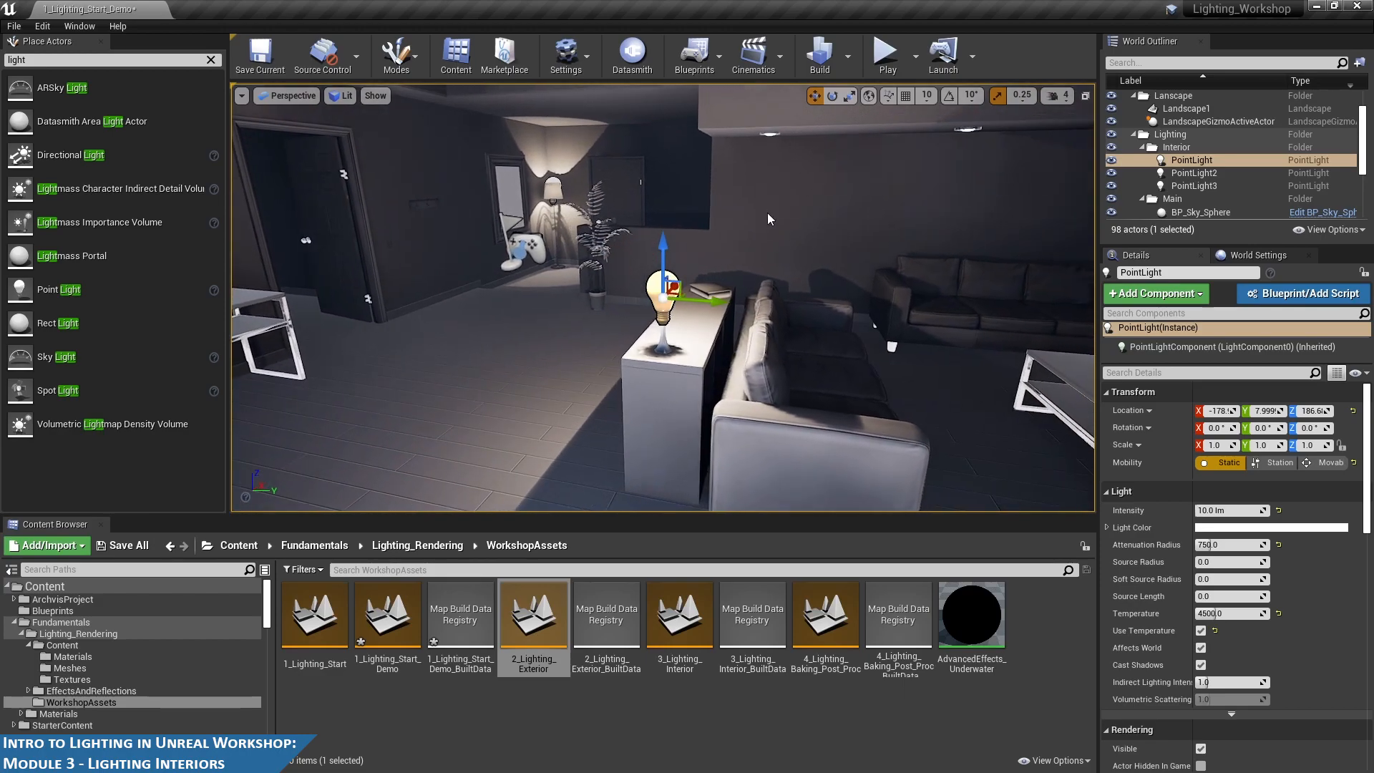
pyautogui.click(826, 61)
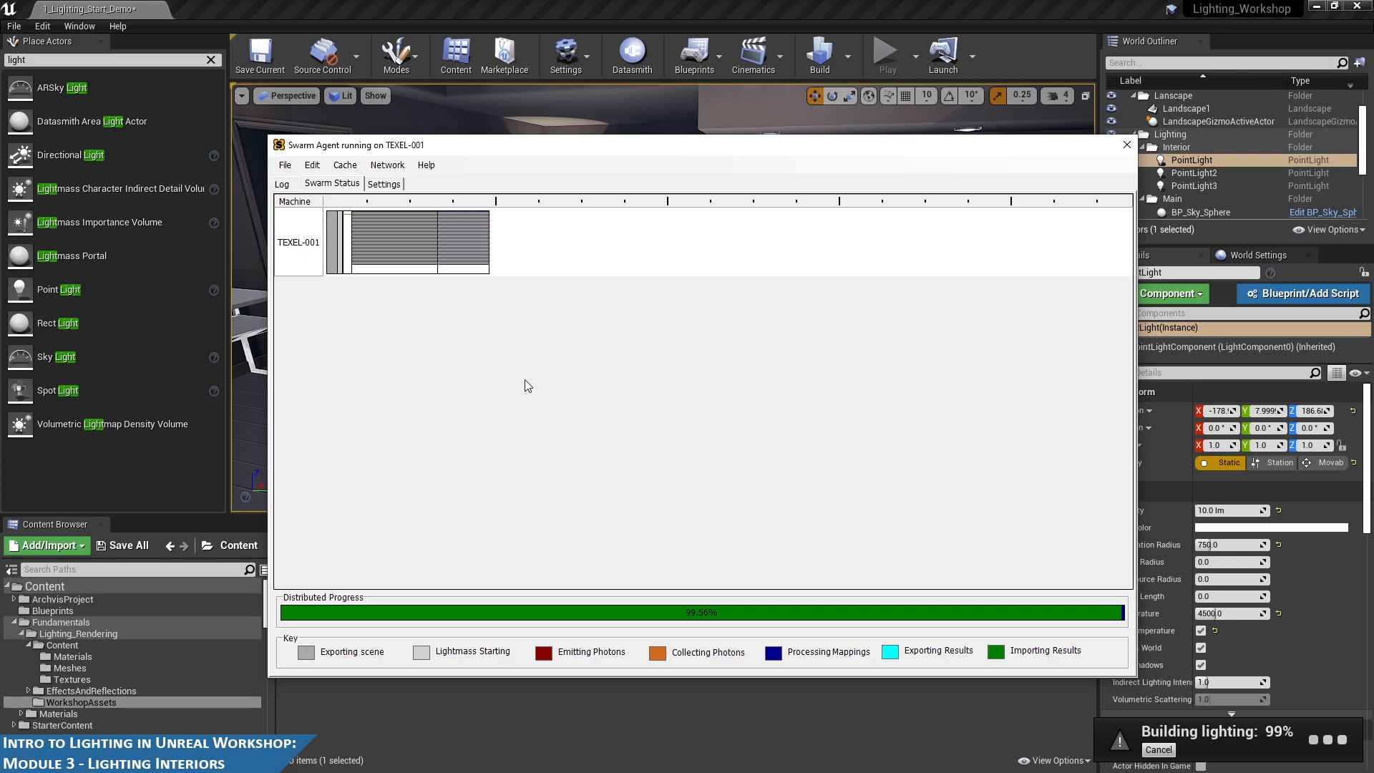
pyautogui.moveTo(473, 229)
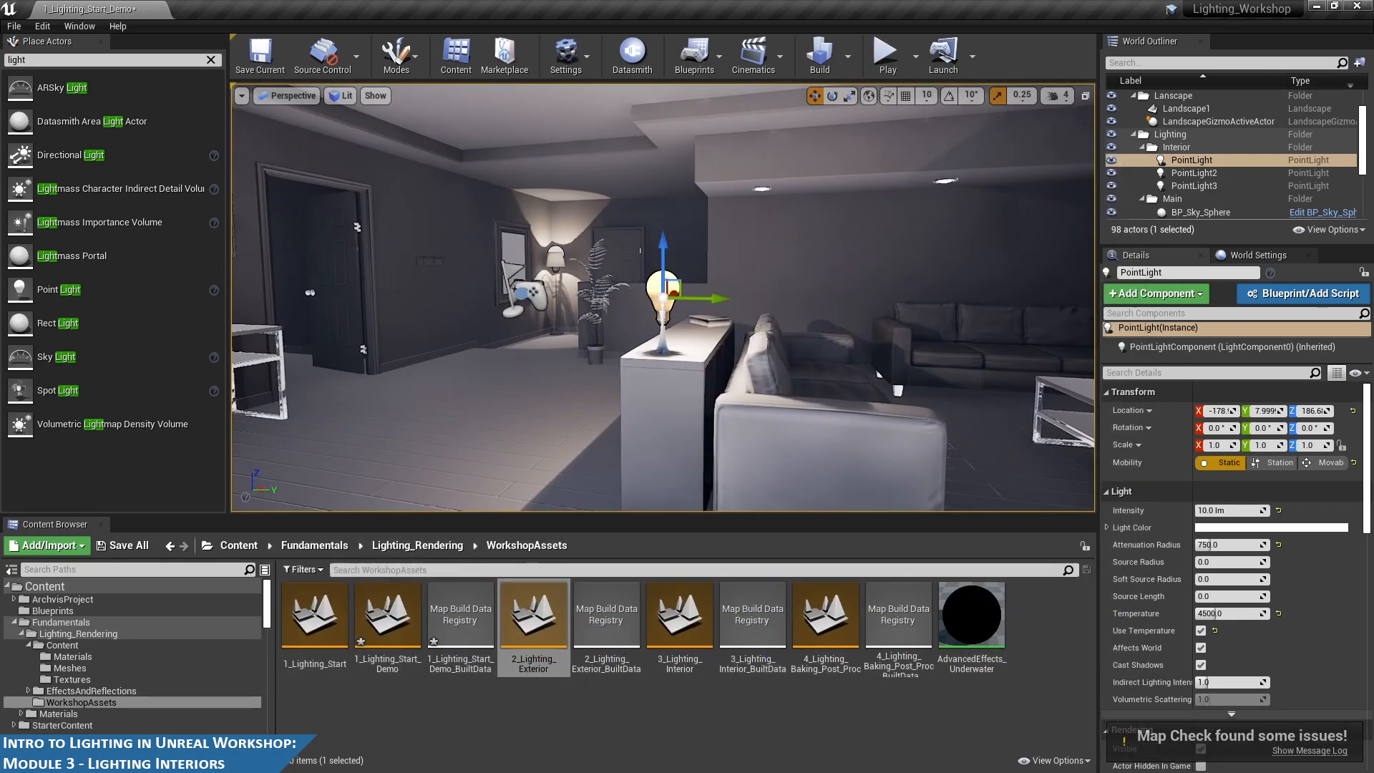
# - Examine the baked lighting on the living room's walls, ceiling and furniture from several angles around the point light
pyautogui.keyDown('alt'); pyautogui.moveTo(663, 322); pyautogui.dragTo(670, 367); pyautogui.keyUp('alt')
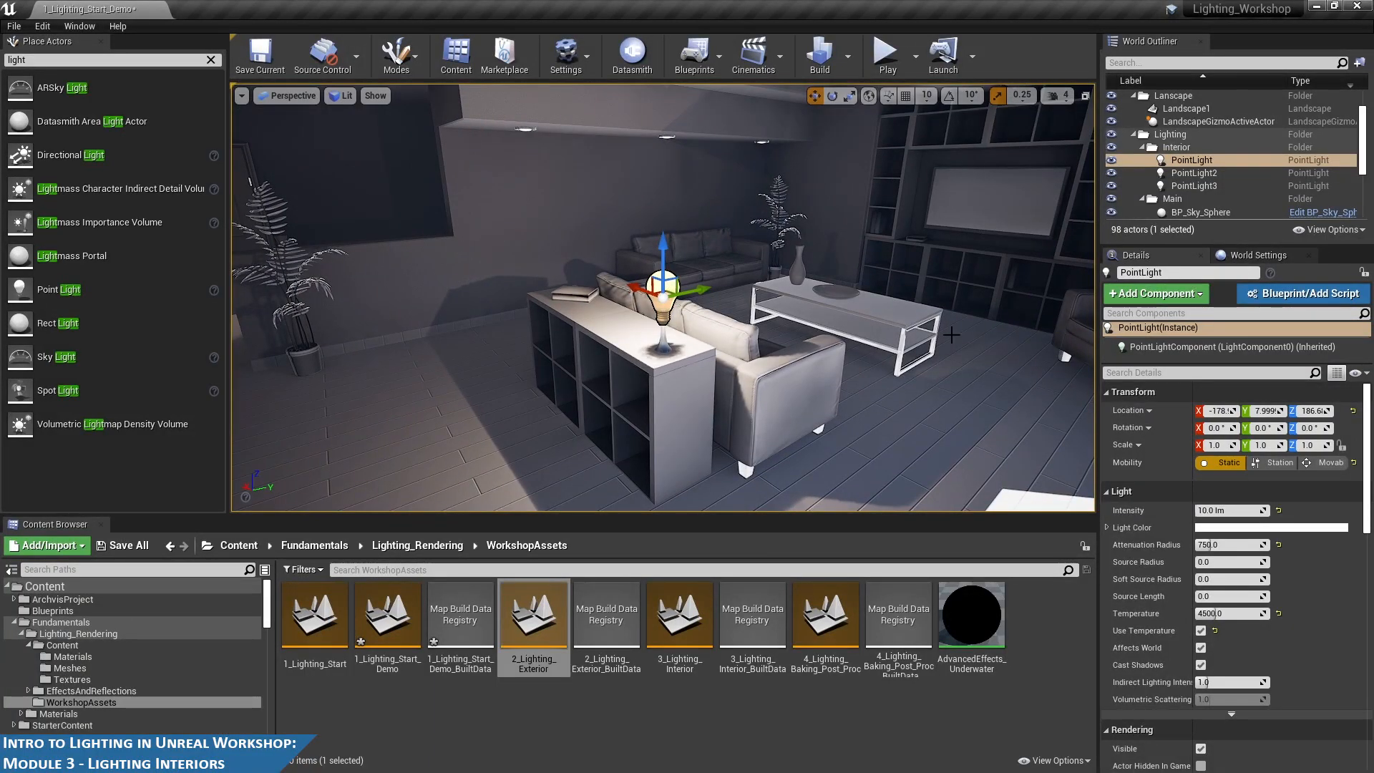
pyautogui.keyDown('alt'); pyautogui.moveTo(670, 367); pyautogui.dragTo(777, 154); pyautogui.keyUp('alt')
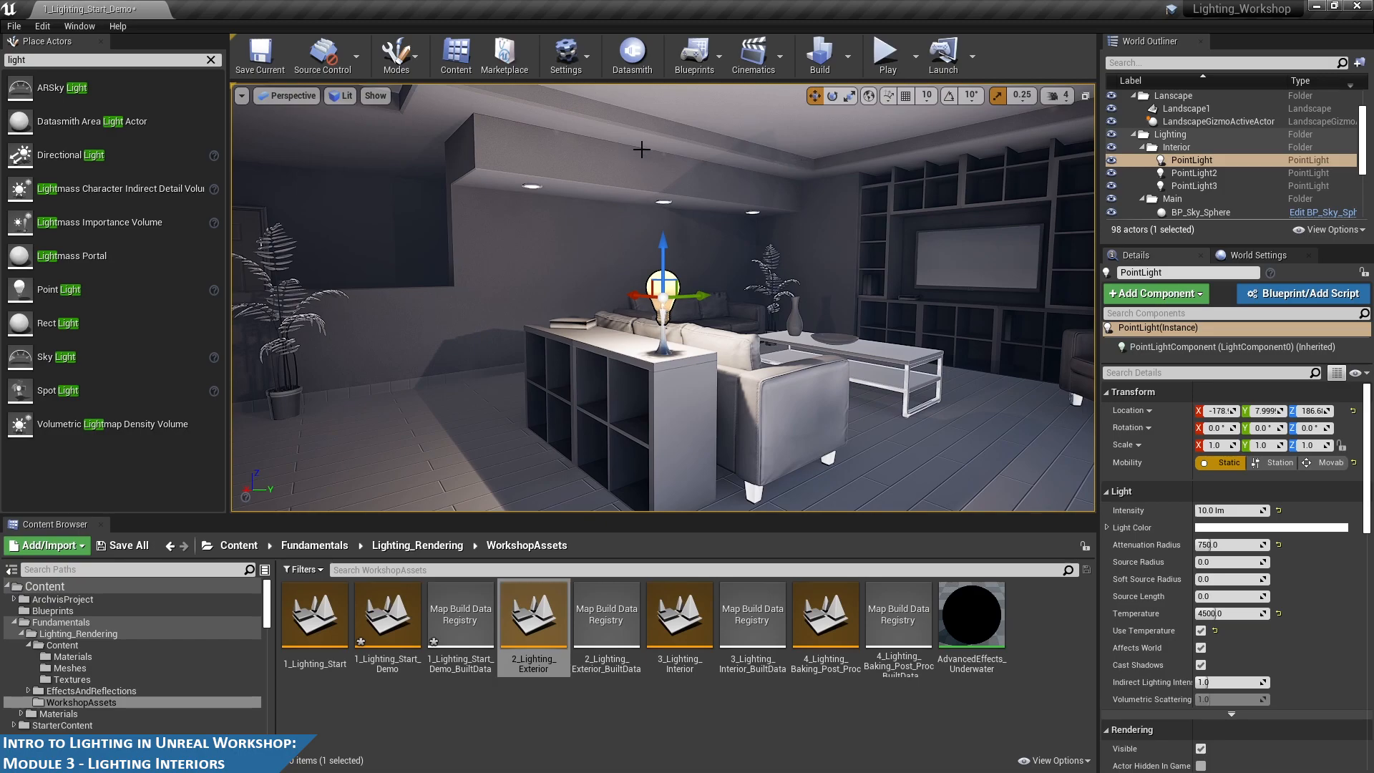
pyautogui.keyDown('alt'); pyautogui.moveTo(647, 150); pyautogui.dragTo(240, 314); pyautogui.keyUp('alt')
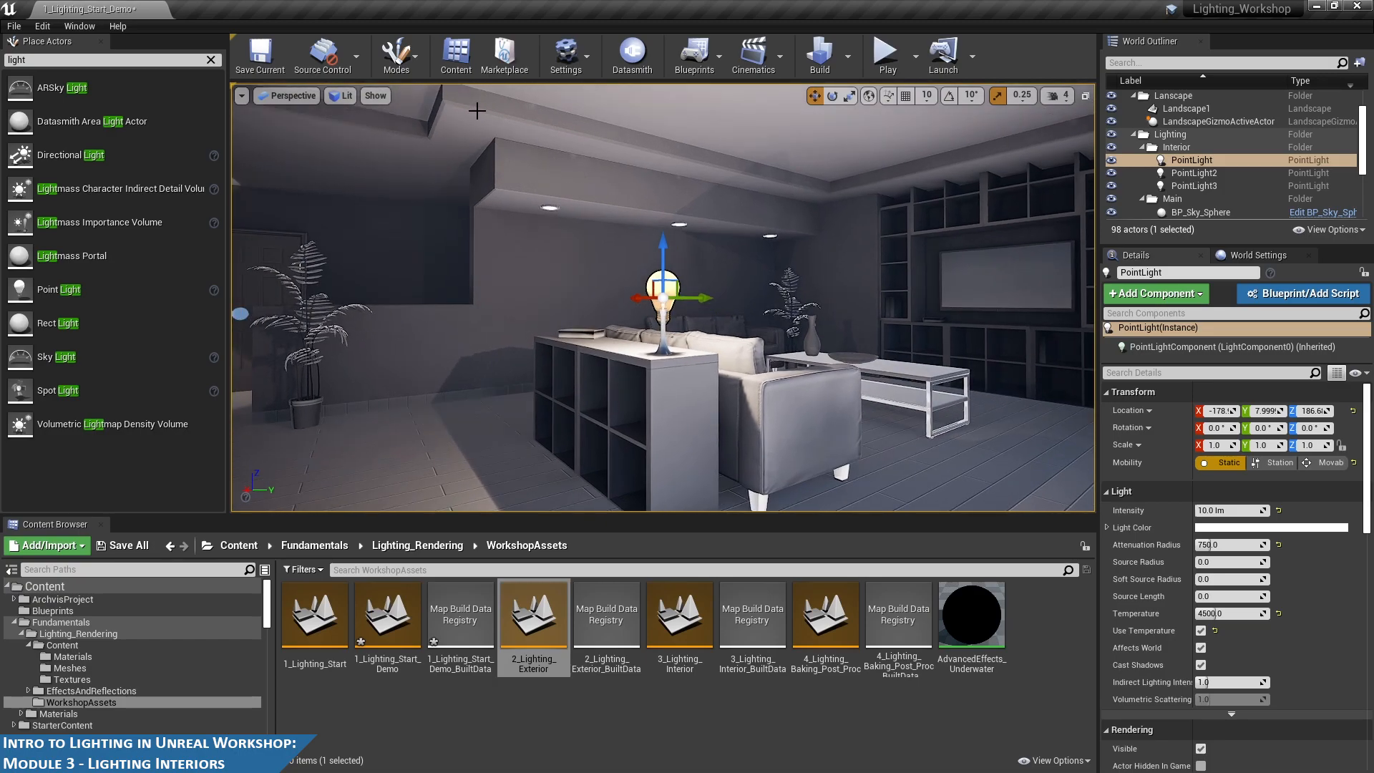
pyautogui.keyDown('alt'); pyautogui.moveTo(898, 217); pyautogui.dragTo(644, 219); pyautogui.keyUp('alt')
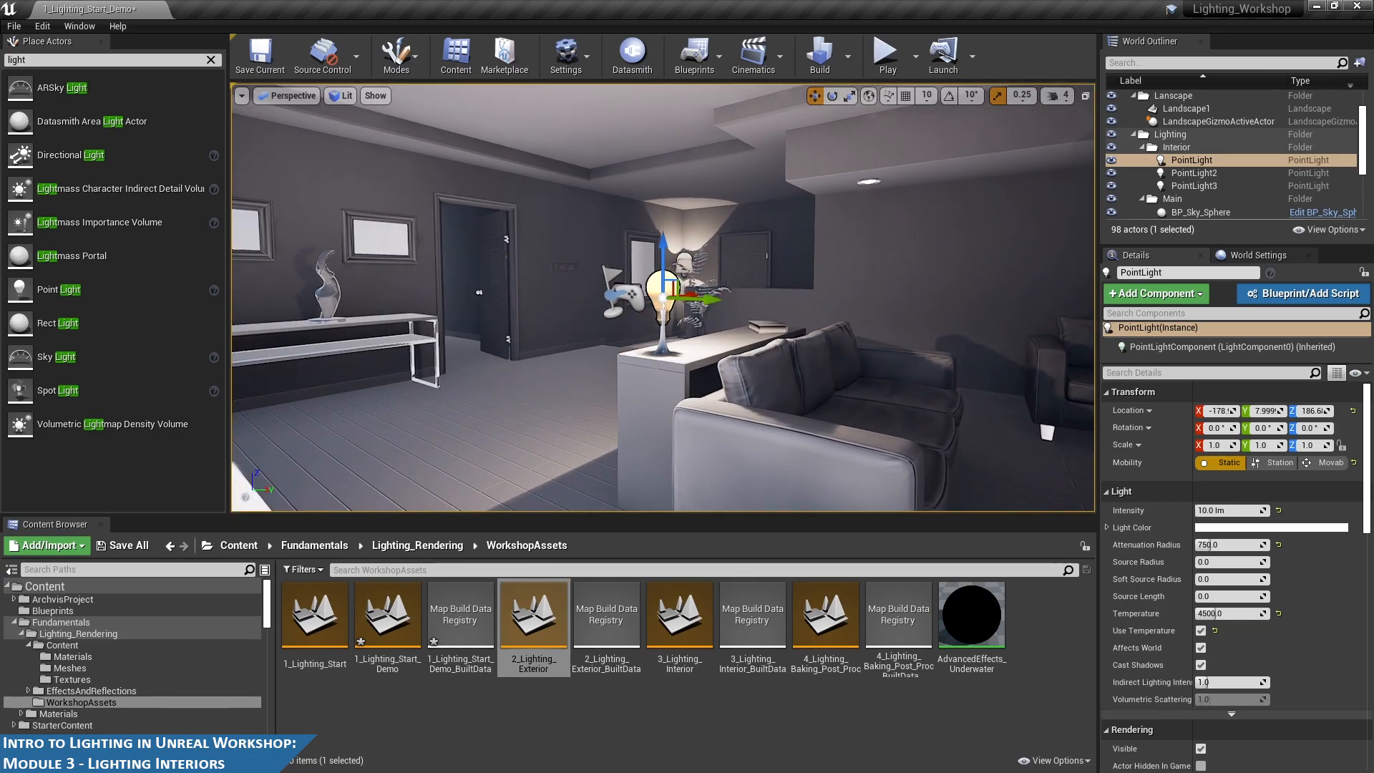
pyautogui.keyDown('alt'); pyautogui.moveTo(822, 337); pyautogui.dragTo(851, 330); pyautogui.keyUp('alt')
pyautogui.keyDown('alt'); pyautogui.moveTo(850, 326); pyautogui.dragTo(974, 327, button='right'); pyautogui.keyUp('alt')
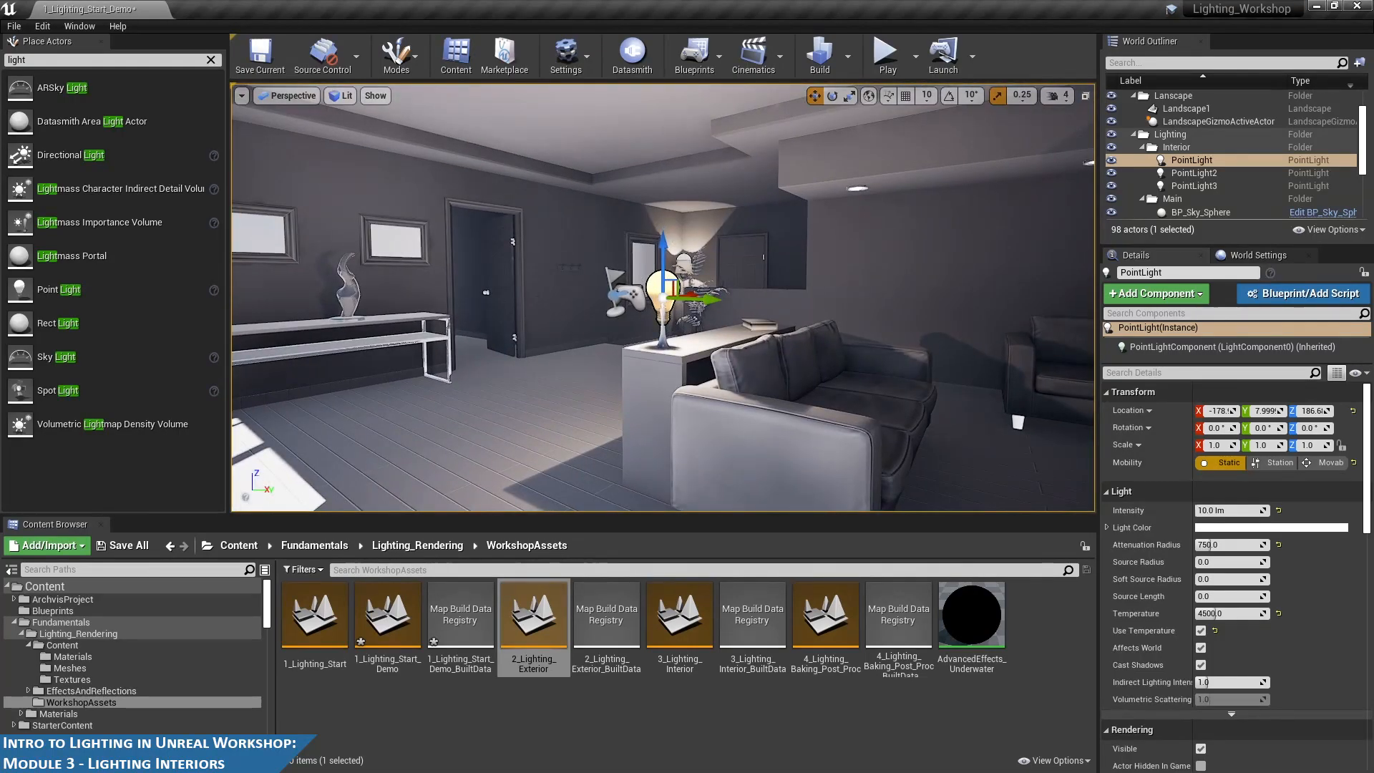
pyautogui.moveTo(798, 274)
pyautogui.keyDown('alt'); pyautogui.mouseDown()
pyautogui.moveTo(912, 285)
pyautogui.moveTo(804, 269)
pyautogui.mouseUp(); pyautogui.keyUp('alt')
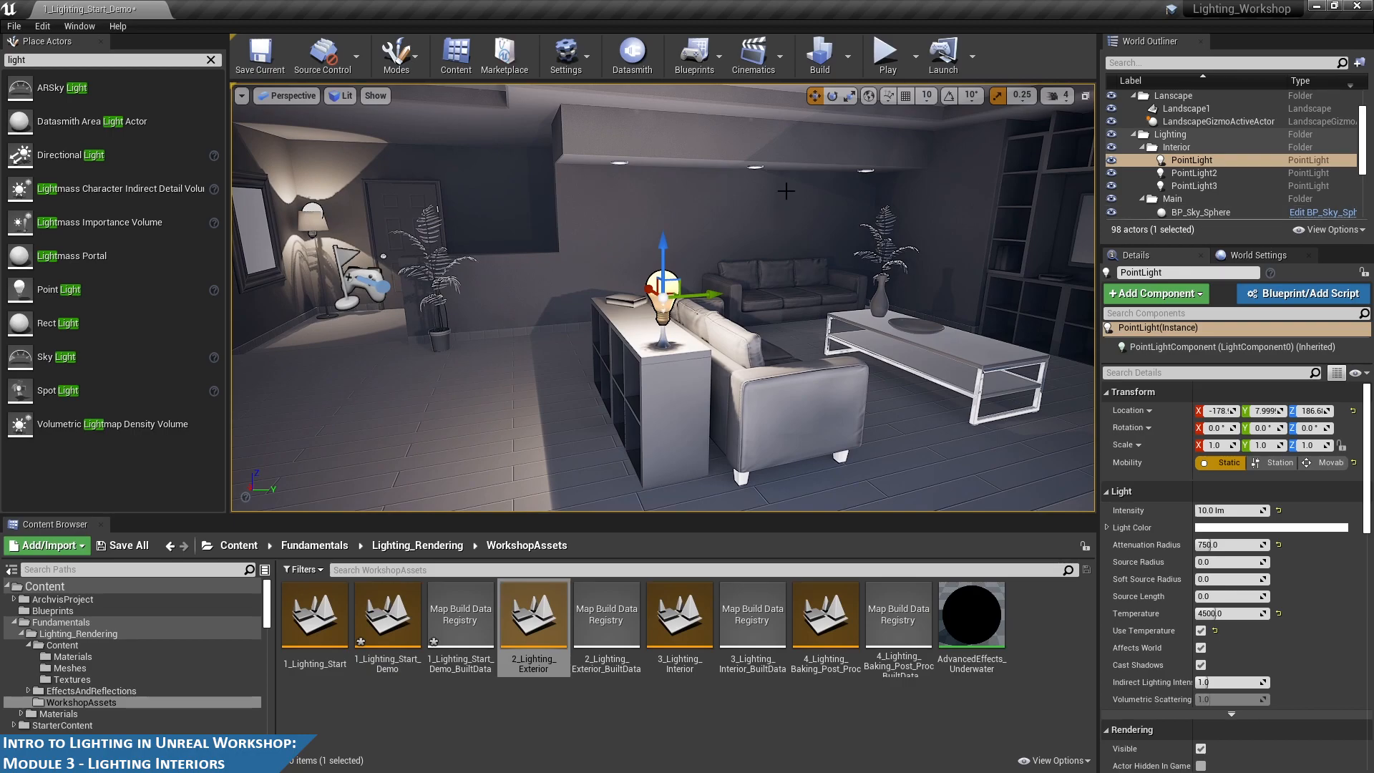
pyautogui.keyDown('alt'); pyautogui.moveTo(847, 189); pyautogui.dragTo(704, 308); pyautogui.keyUp('alt')
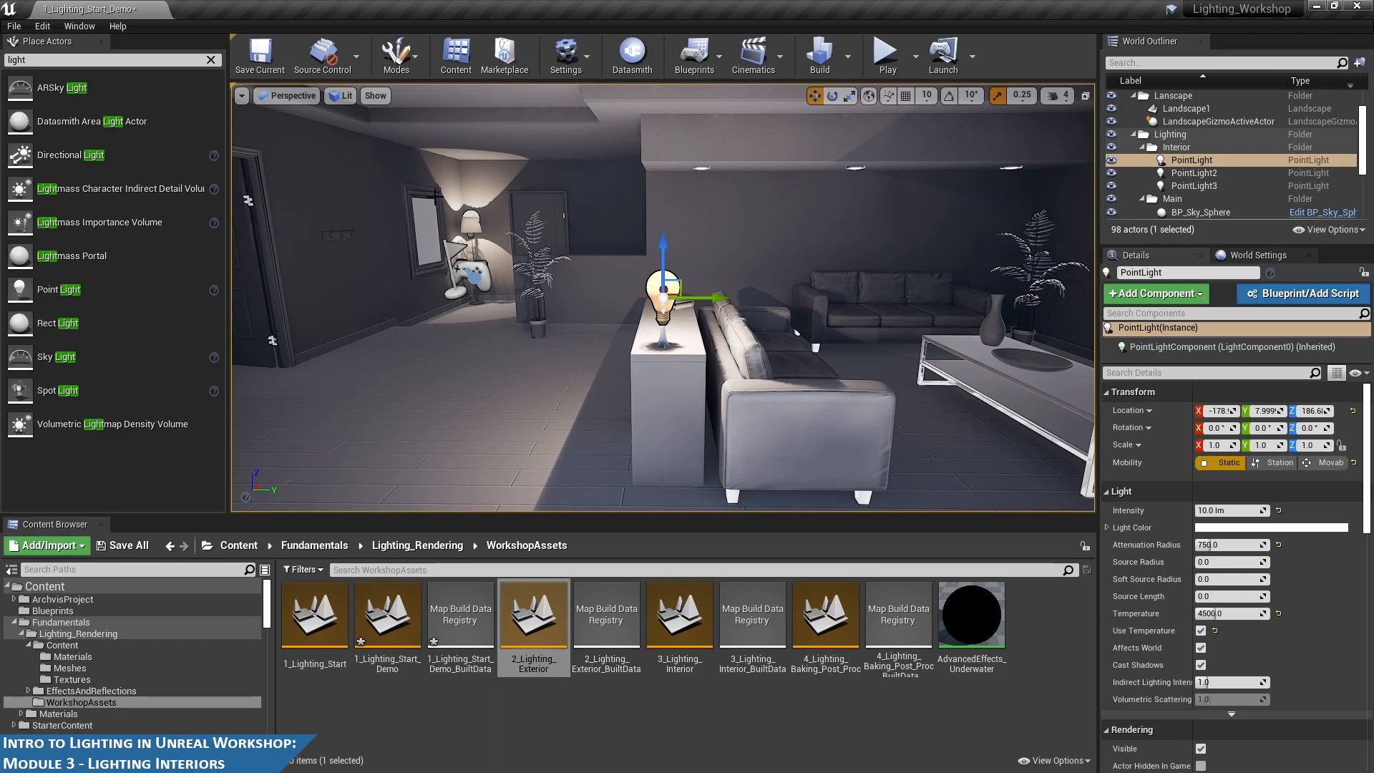
pyautogui.keyDown('alt'); pyautogui.moveTo(790, 307); pyautogui.dragTo(494, 309); pyautogui.keyUp('alt')
pyautogui.keyDown('alt'); pyautogui.moveTo(705, 260); pyautogui.dragTo(1059, 298); pyautogui.keyUp('alt')
pyautogui.keyDown('alt'); pyautogui.moveTo(716, 207); pyautogui.dragTo(537, 198); pyautogui.keyUp('alt')
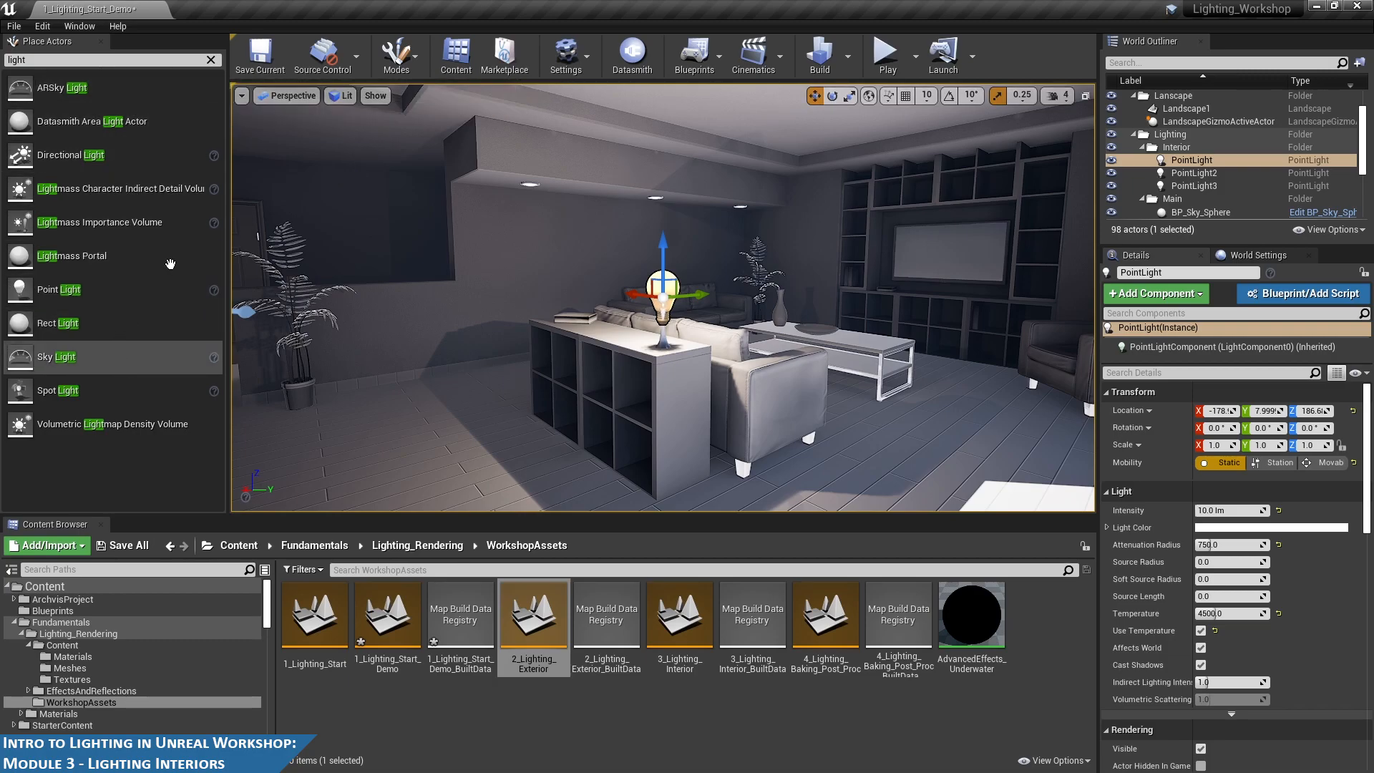
# - Place a Spot Light beside the shelf unit behind the sofa and raise it to just below the ceiling
pyautogui.click(210, 59)
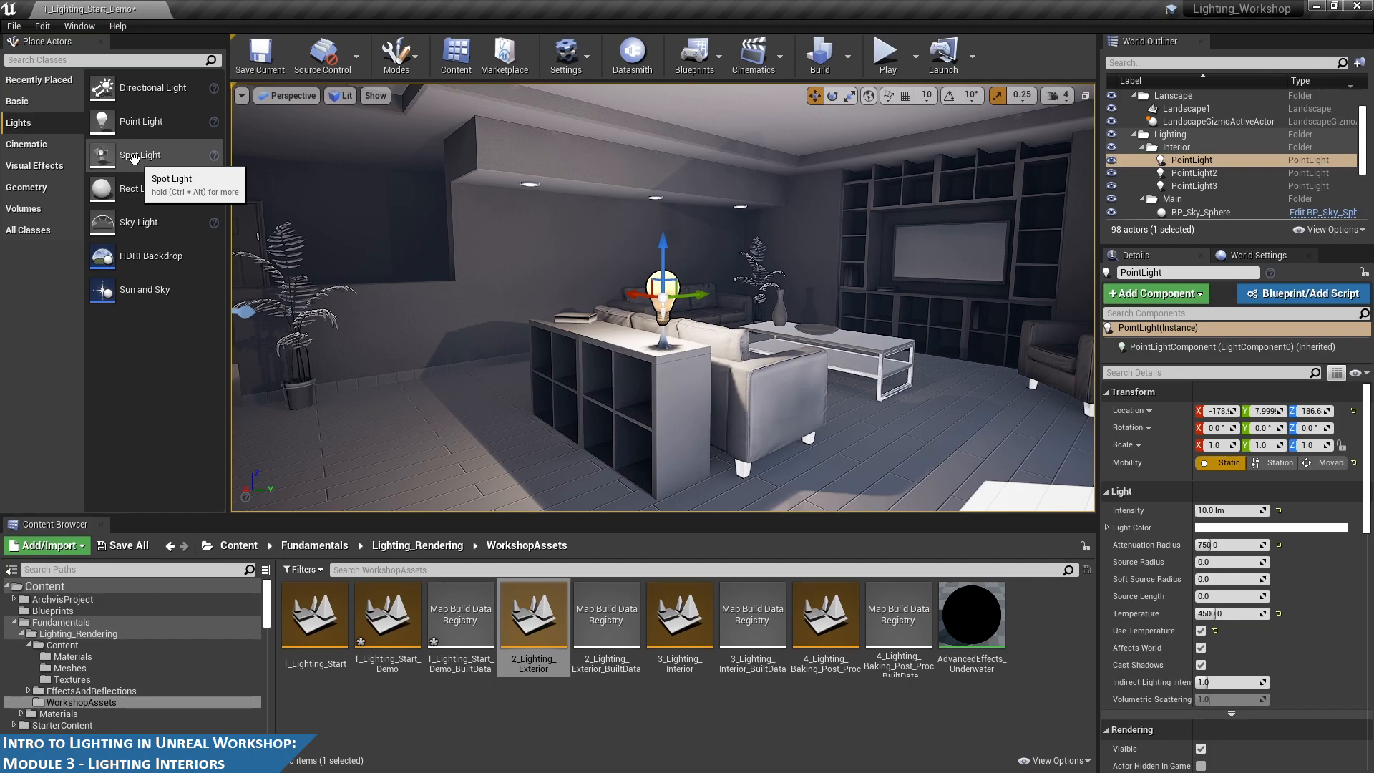
pyautogui.moveTo(132, 157); pyautogui.dragTo(502, 299)
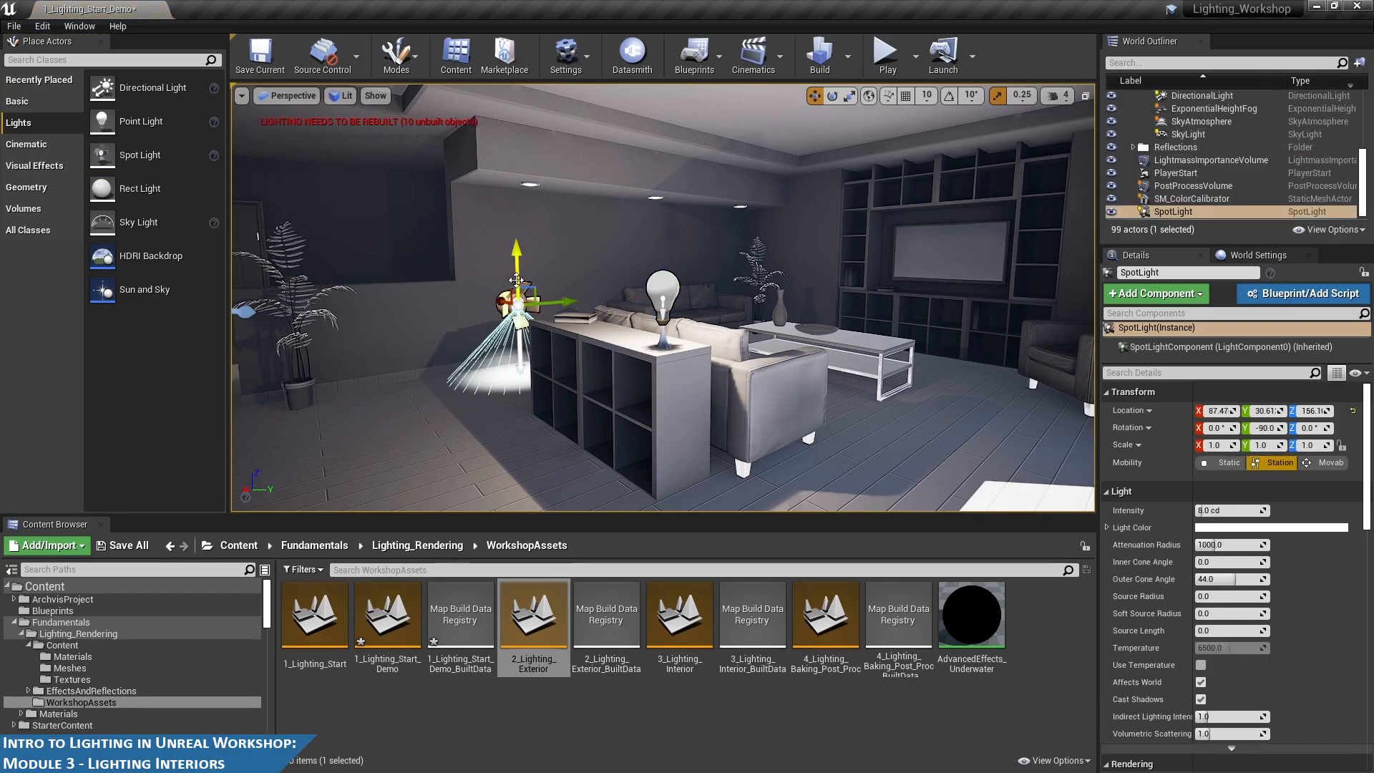
pyautogui.moveTo(513, 260); pyautogui.dragTo(496, 159)
pyautogui.press('f')
# - Align the spotlight just below the ceiling downlight fixture, at Y about 46.6 and Z about 283.5
pyautogui.keyDown('alt'); pyautogui.moveTo(723, 205); pyautogui.dragTo(615, 208); pyautogui.keyUp('alt')
pyautogui.keyDown('alt'); pyautogui.moveTo(615, 208); pyautogui.dragTo(686, 208, button='right'); pyautogui.keyUp('alt')
pyautogui.keyDown('alt'); pyautogui.moveTo(714, 171); pyautogui.dragTo(705, 147); pyautogui.keyUp('alt')
pyautogui.keyDown('alt'); pyautogui.moveTo(713, 172); pyautogui.dragTo(748, 172, button='right'); pyautogui.keyUp('alt')
pyautogui.moveTo(711, 181); pyautogui.dragTo(751, 180)
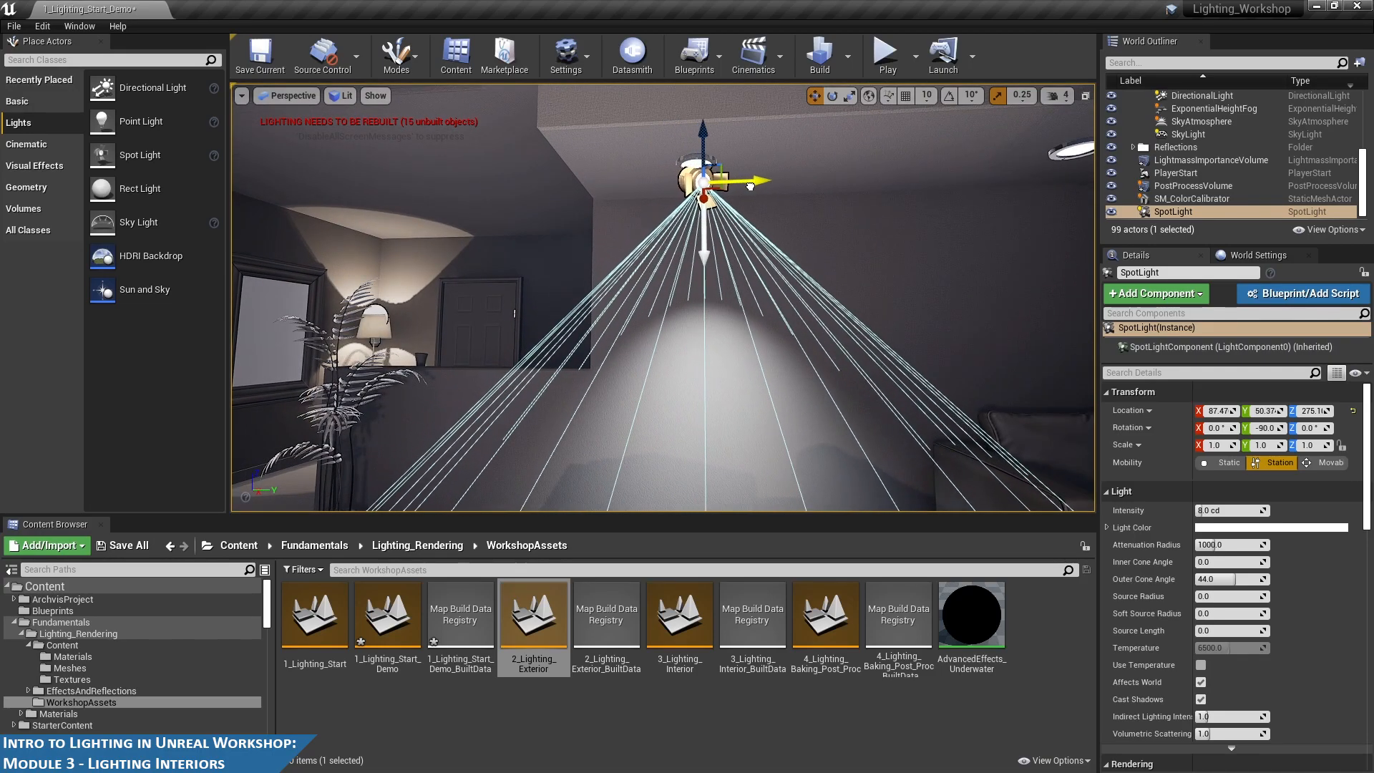
pyautogui.moveTo(698, 140); pyautogui.dragTo(694, 122)
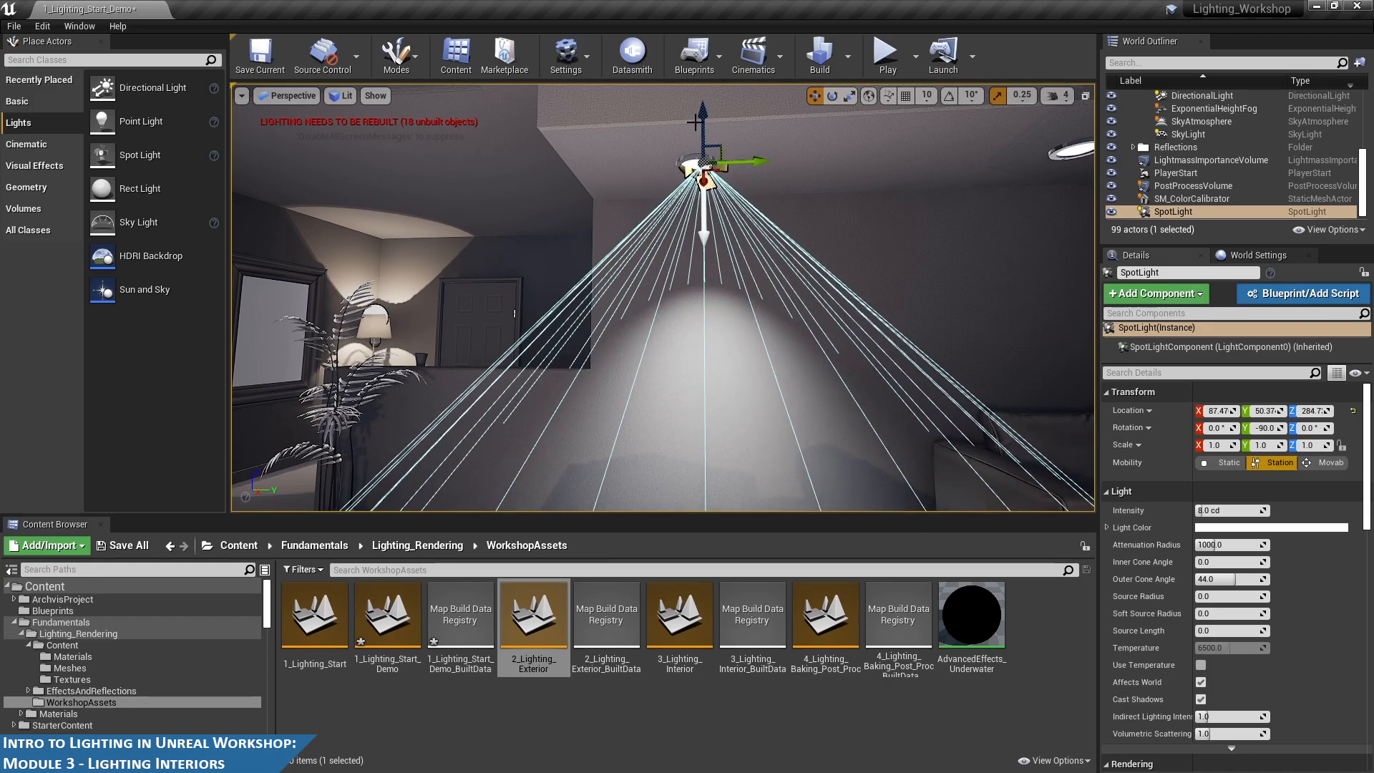
pyautogui.moveTo(753, 160); pyautogui.dragTo(745, 161)
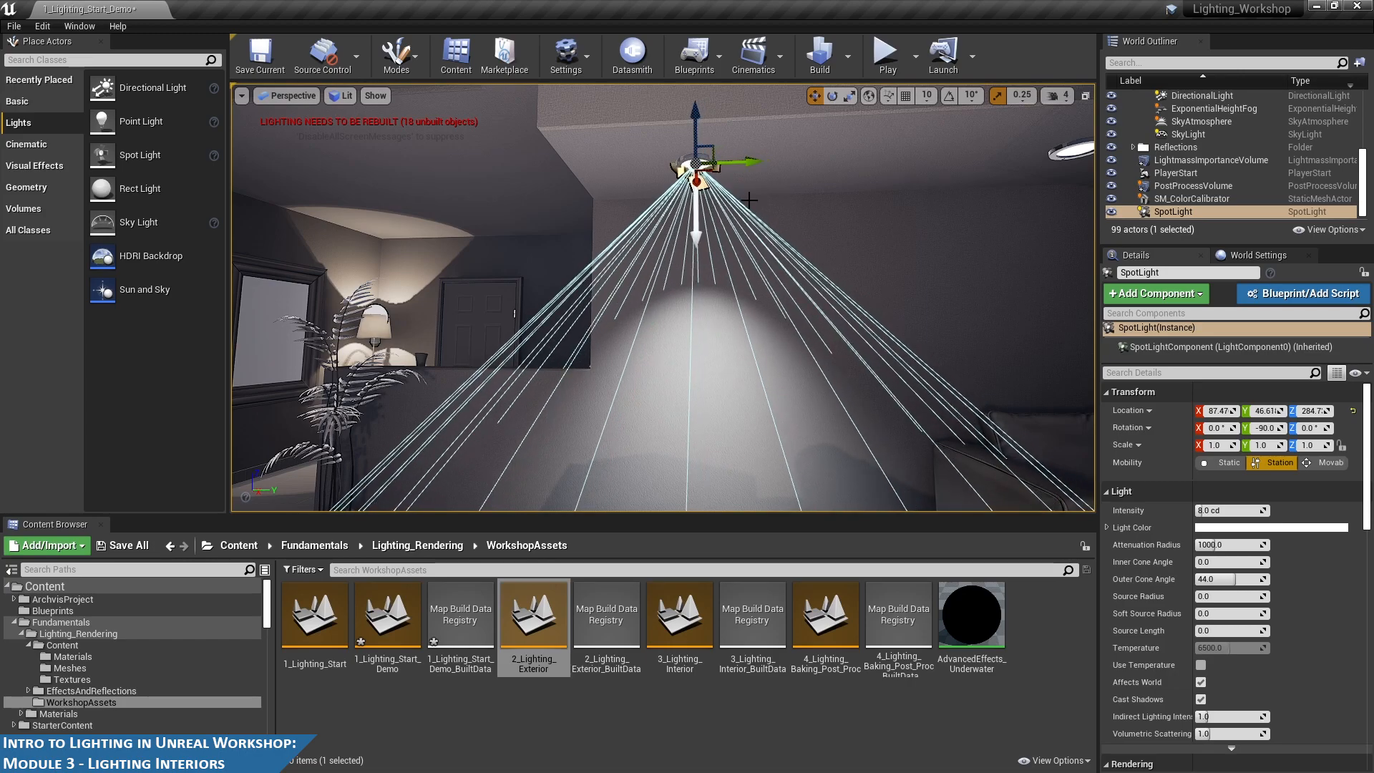
pyautogui.moveTo(704, 134); pyautogui.dragTo(703, 132)
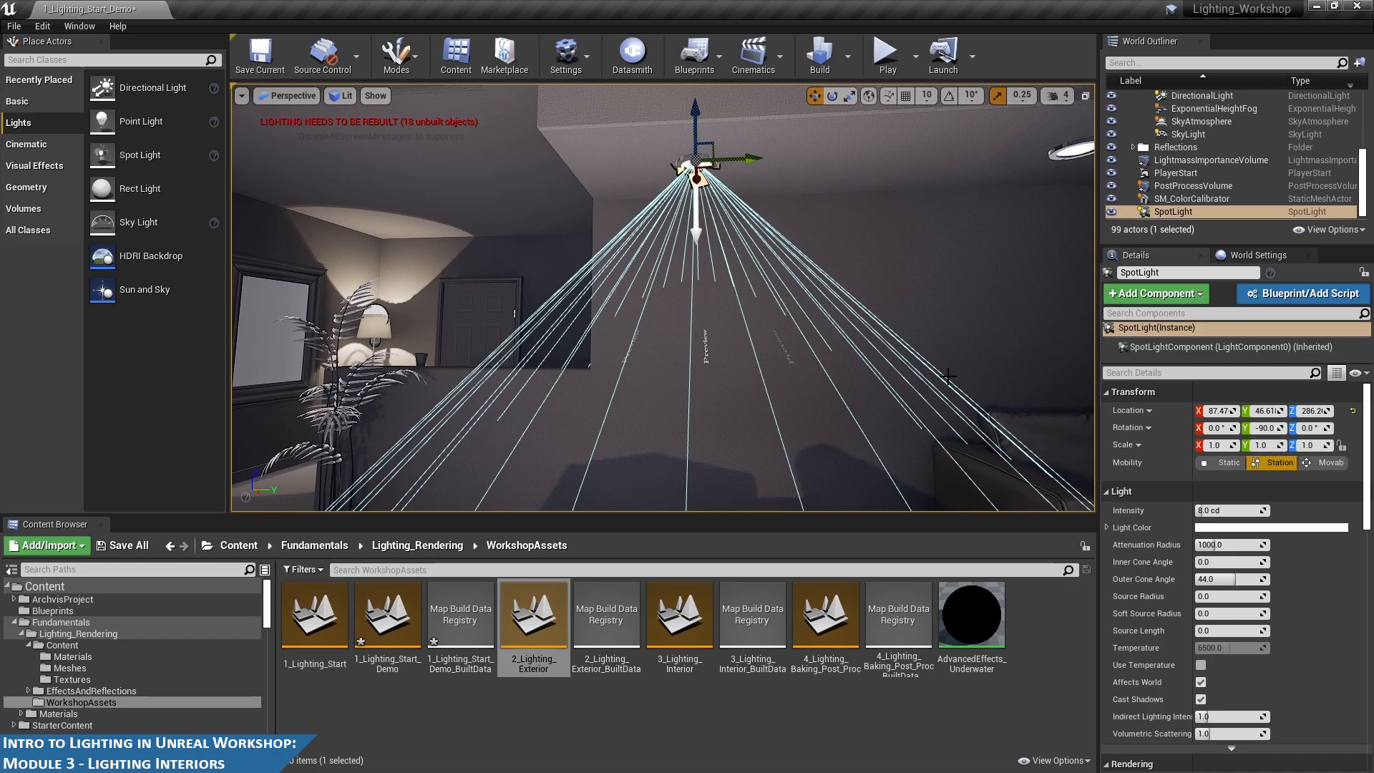
pyautogui.keyDown('alt'); pyautogui.moveTo(744, 252); pyautogui.dragTo(883, 293); pyautogui.keyUp('alt')
pyautogui.scroll(-2, 895, 332)
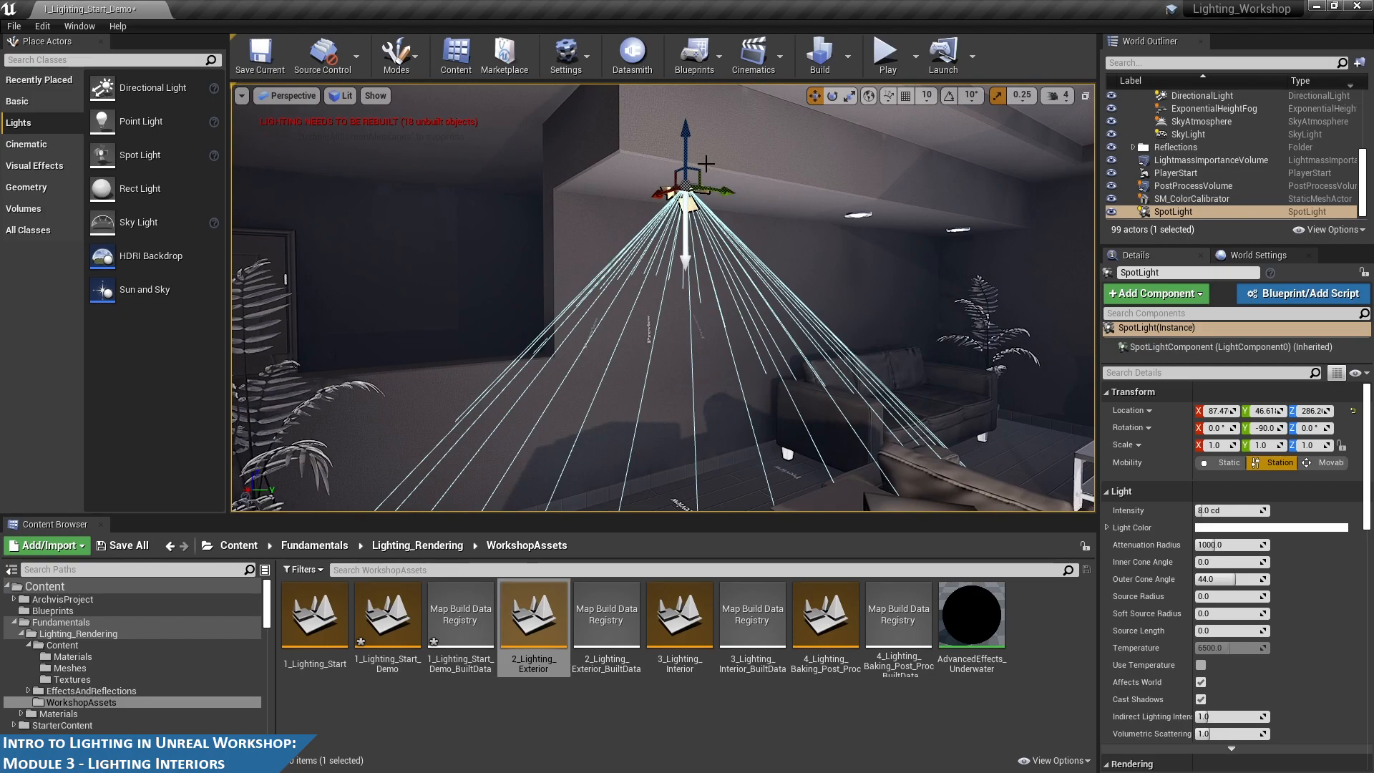
pyautogui.moveTo(687, 140); pyautogui.dragTo(608, 156)
pyautogui.keyDown('alt'); pyautogui.moveTo(848, 478); pyautogui.dragTo(888, 505); pyautogui.keyUp('alt')
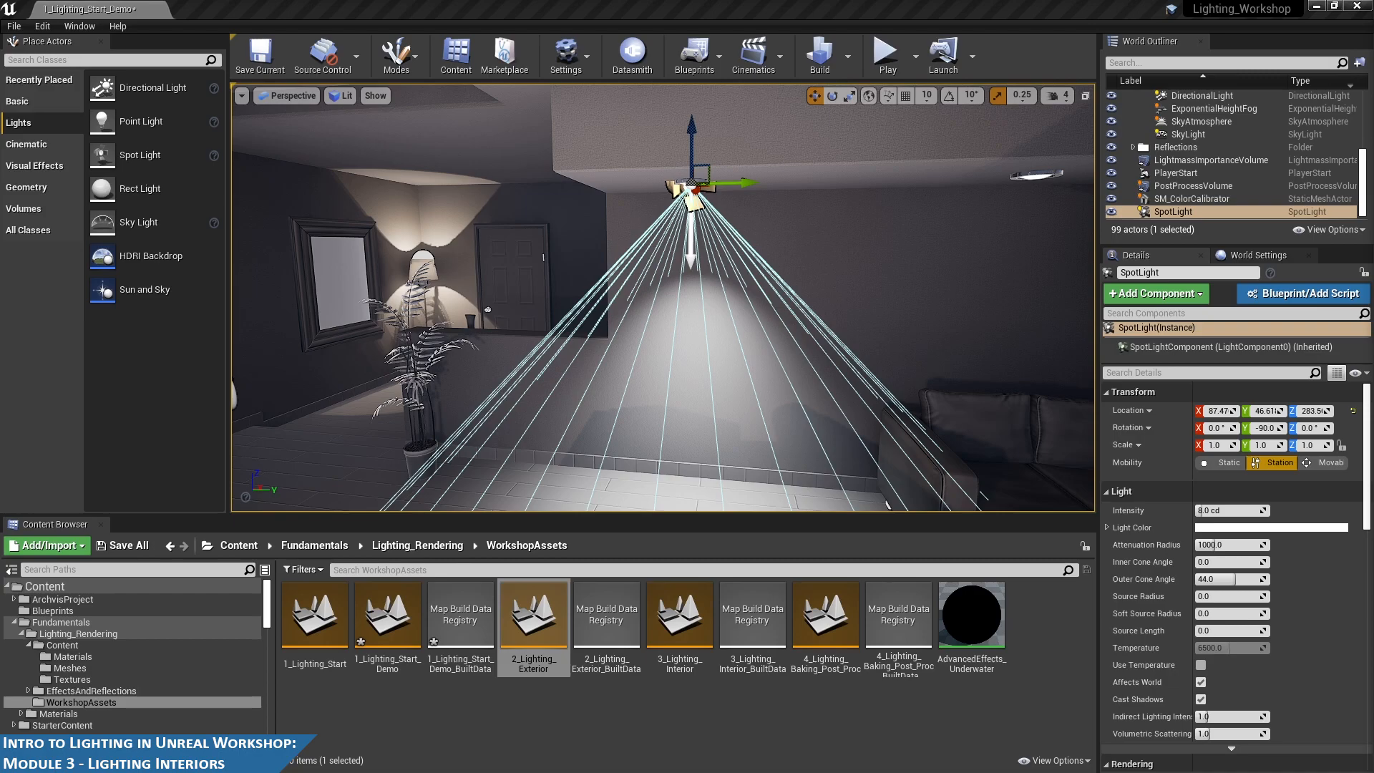
# - Expand the spotlight's advanced light settings and set its intensity units to Lumens
pyautogui.scroll(-2, 1259, 662)
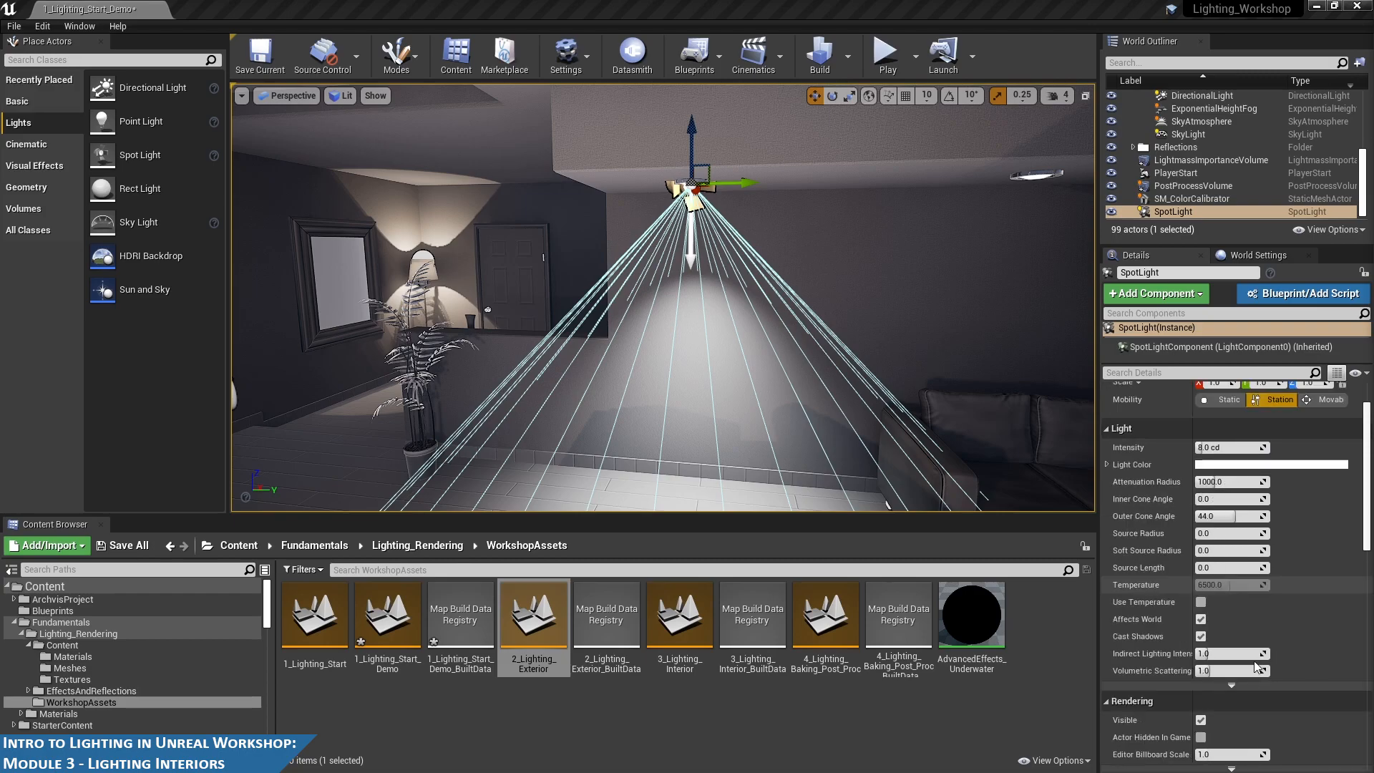
pyautogui.click(1230, 662)
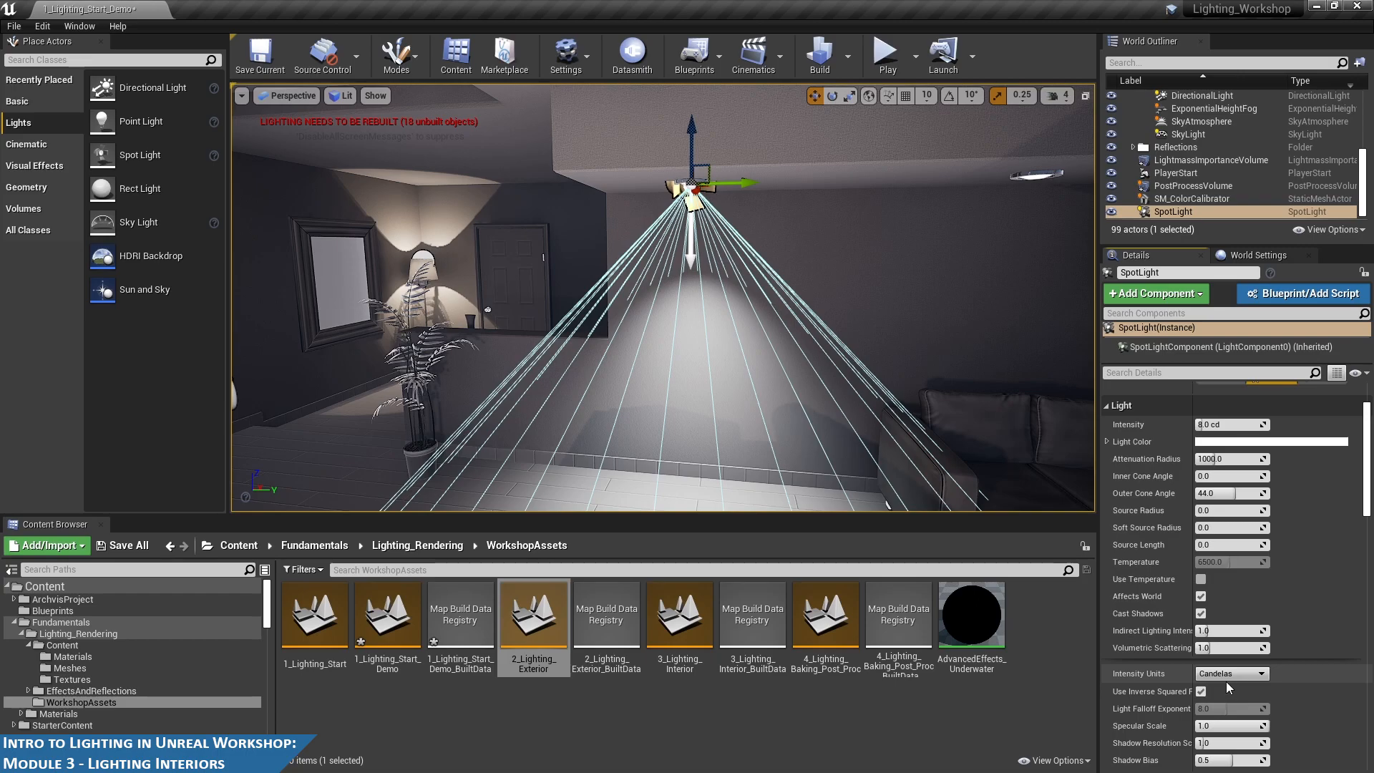
pyautogui.click(1225, 678)
pyautogui.click(1223, 702)
# - Set the spotlight's intensity to 20 lm
pyautogui.click(1224, 425)
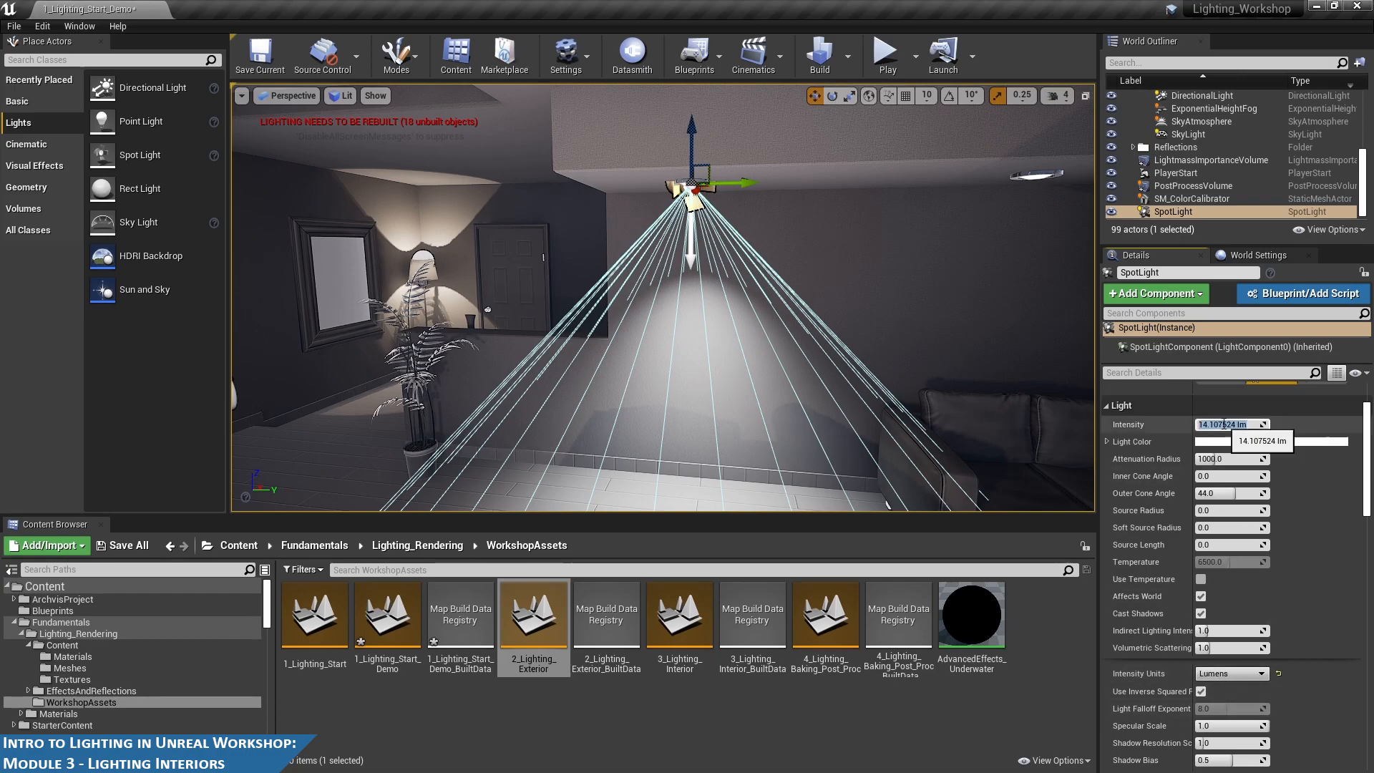
pyautogui.keyDown('alt'); pyautogui.moveTo(829, 273); pyautogui.dragTo(959, 302); pyautogui.keyUp('alt')
pyautogui.click(1225, 425)
pyautogui.write('20')
pyautogui.press('Return')
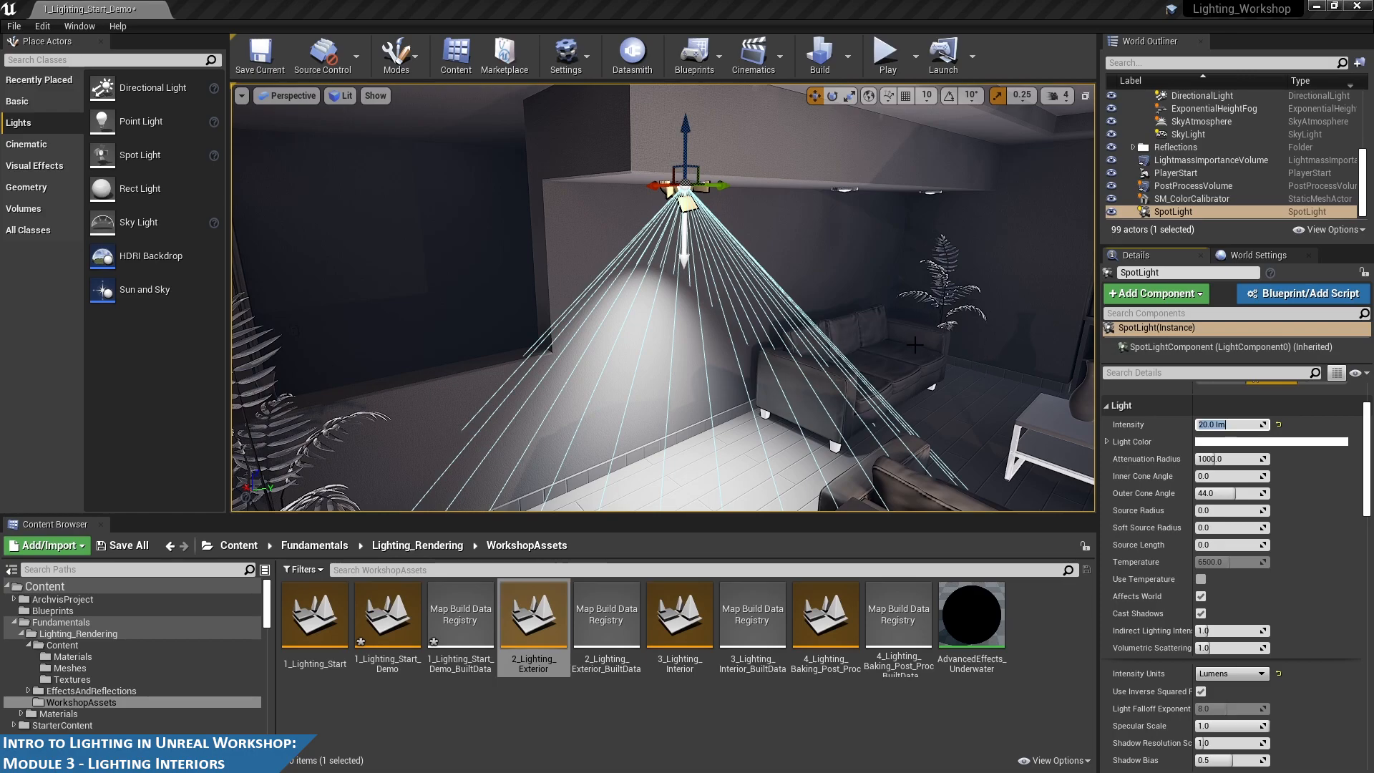
# - Reduce the spotlight's intensity to 5 lm and check its effect on the room
pyautogui.click(1234, 423)
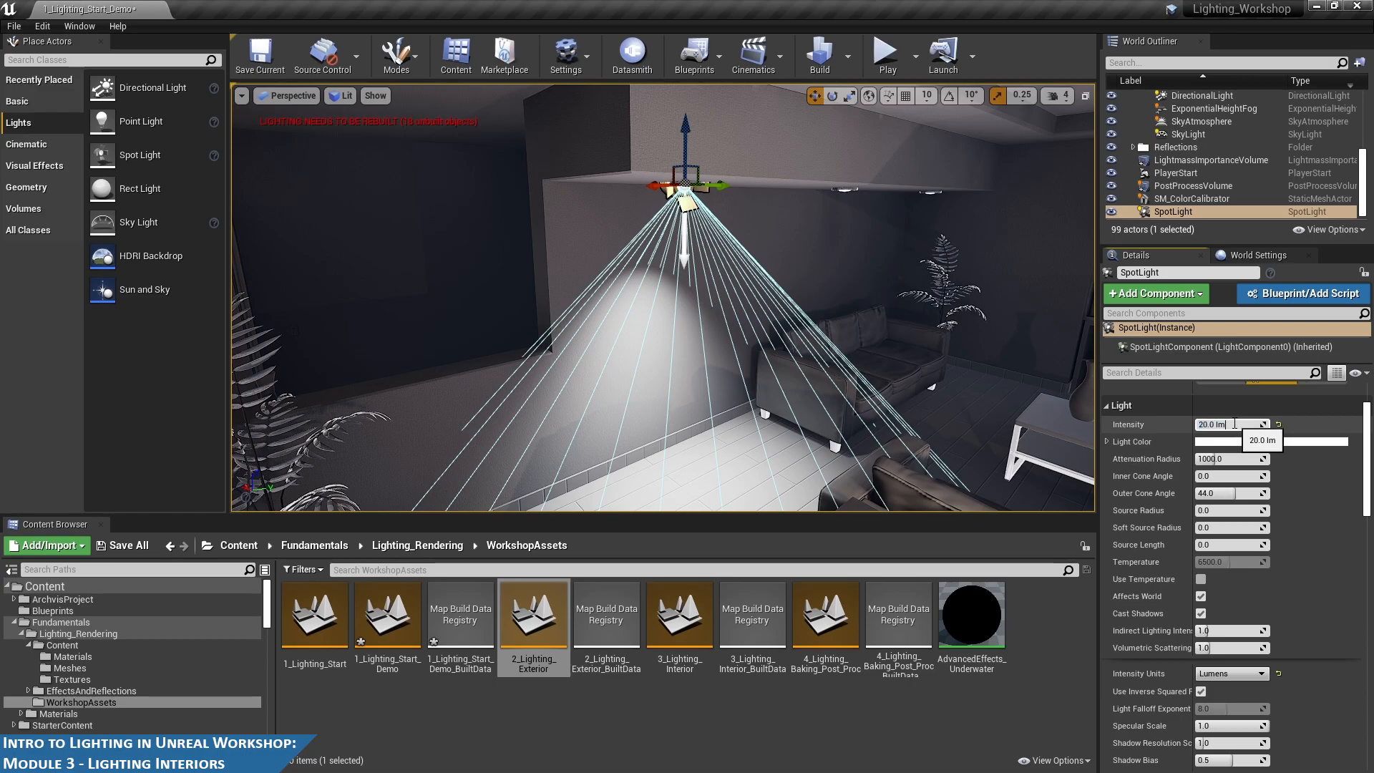
pyautogui.moveTo(1234, 424); pyautogui.dragTo(1175, 431)
pyautogui.write('5')
pyautogui.press('Return')
pyautogui.moveTo(879, 365)
pyautogui.keyDown('alt'); pyautogui.mouseDown()
pyautogui.moveTo(980, 343)
pyautogui.moveTo(892, 343)
pyautogui.mouseUp(); pyautogui.keyUp('alt')
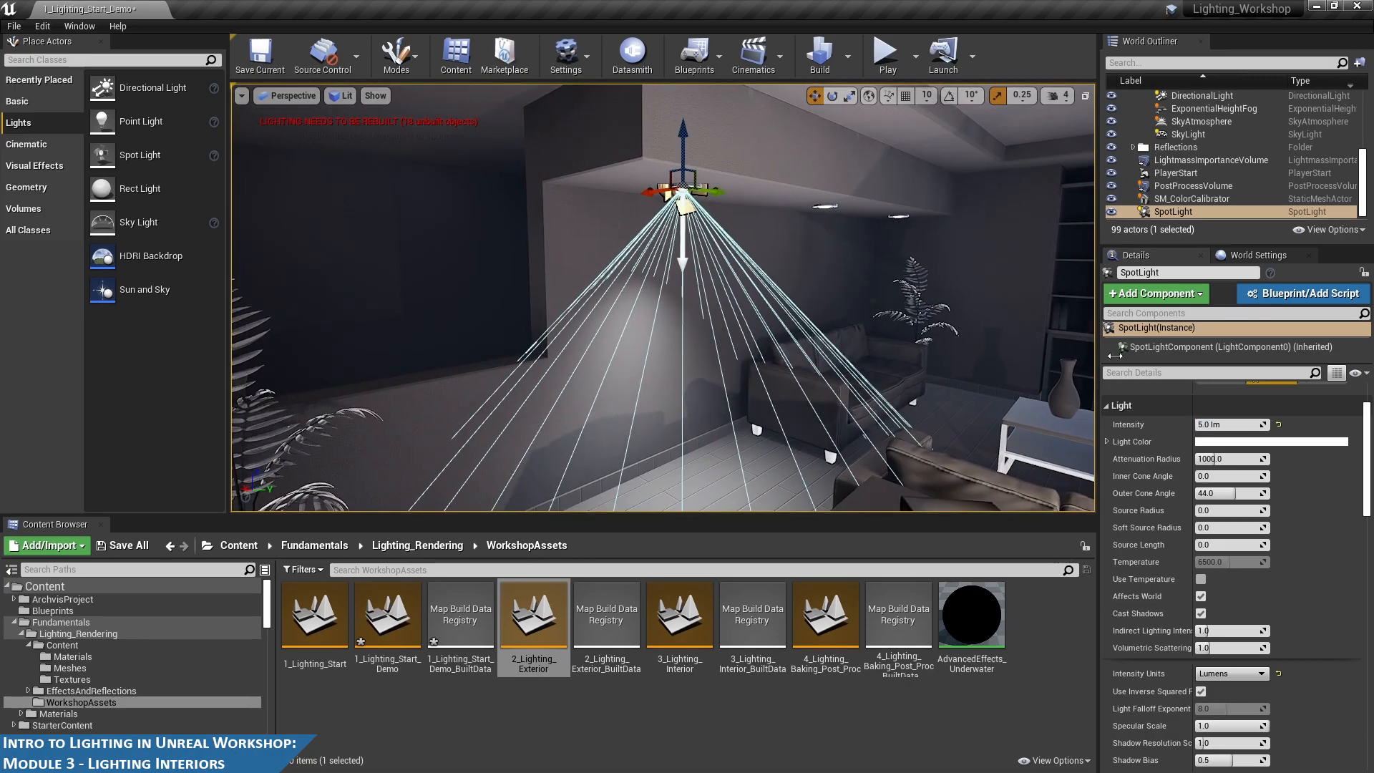
# - Examine the spotlight's illumination from several angles and compare its light settings with those of the point light above the shelf behind the sofa
pyautogui.scroll(-5, 729, 249)
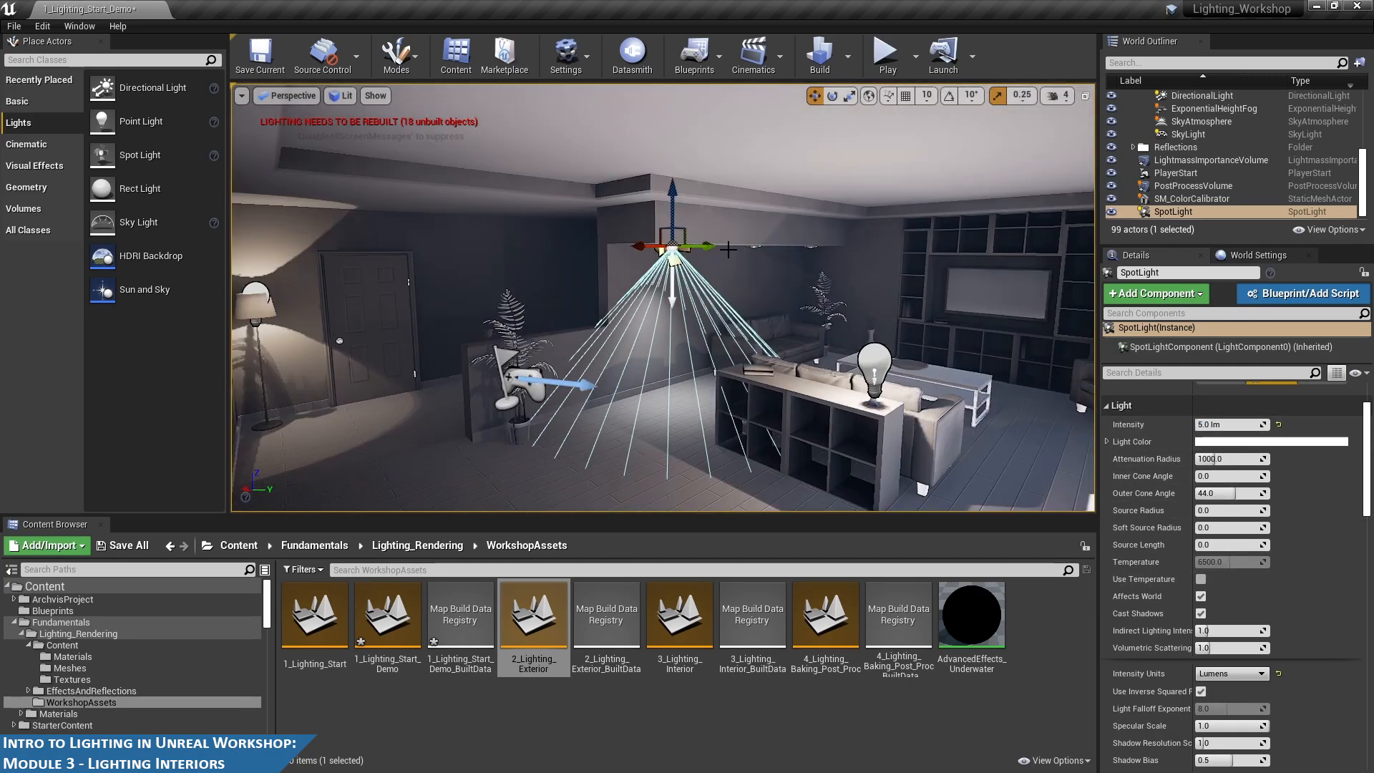
pyautogui.keyDown('alt'); pyautogui.moveTo(903, 294); pyautogui.dragTo(859, 266); pyautogui.keyUp('alt')
pyautogui.scroll(3, 899, 272)
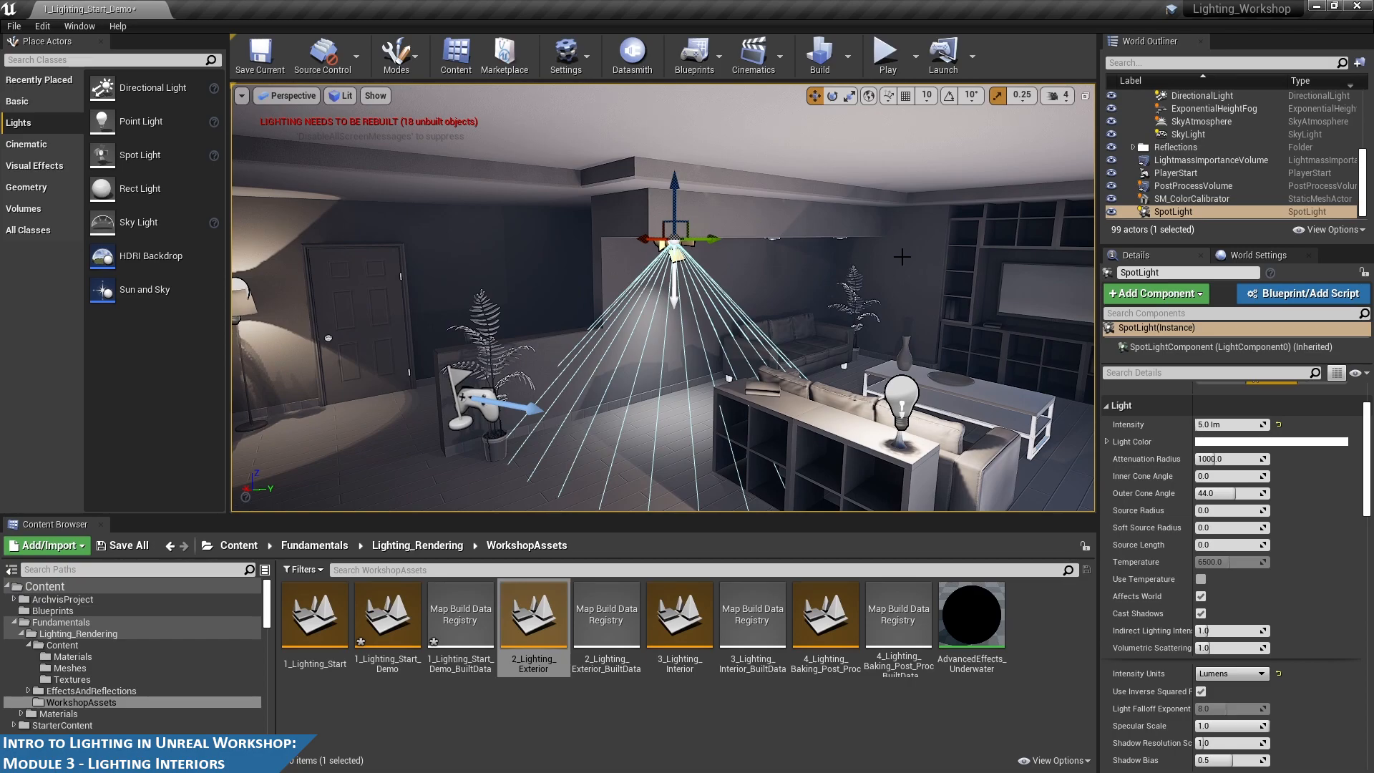
pyautogui.keyDown('alt'); pyautogui.moveTo(785, 273); pyautogui.dragTo(729, 275); pyautogui.keyUp('alt')
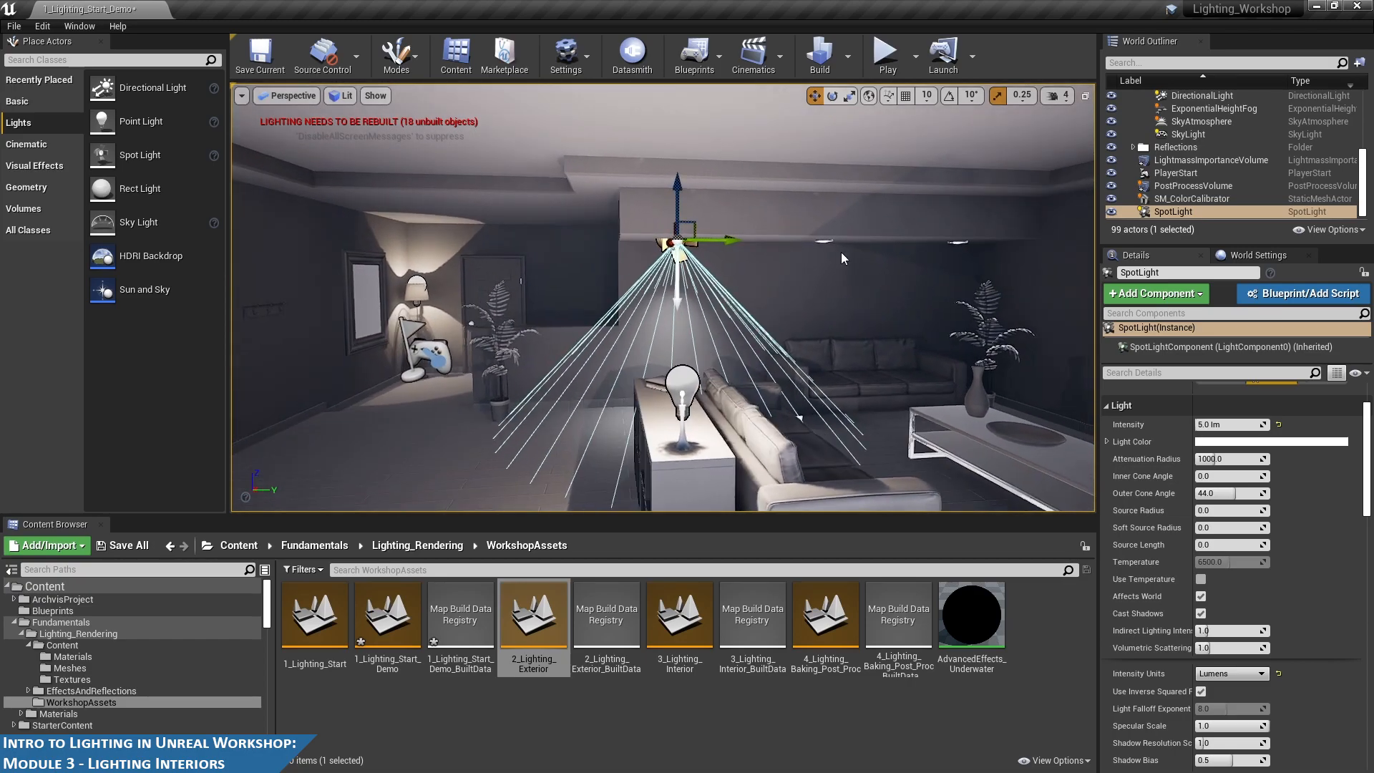
pyautogui.click(682, 380)
pyautogui.scroll(-10, 714, 346)
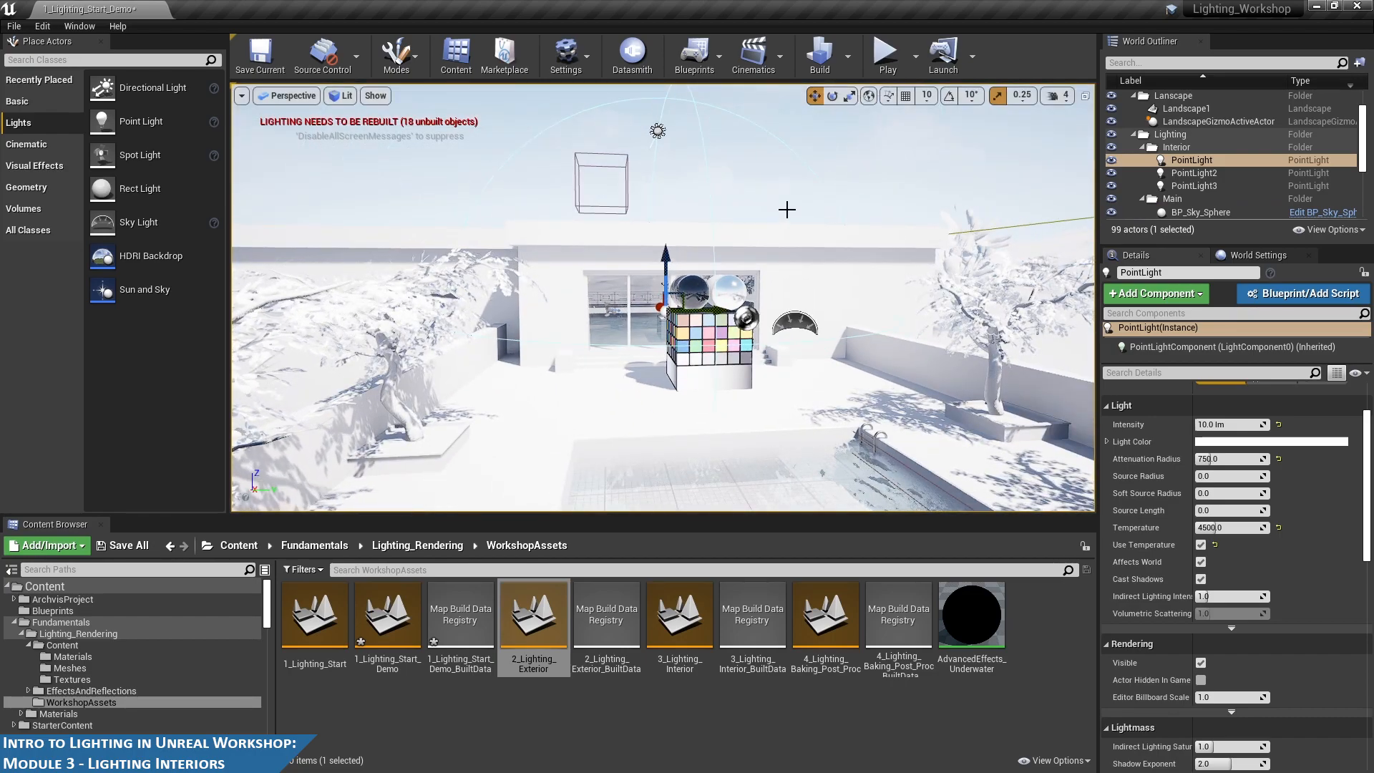
pyautogui.scroll(10, 787, 201)
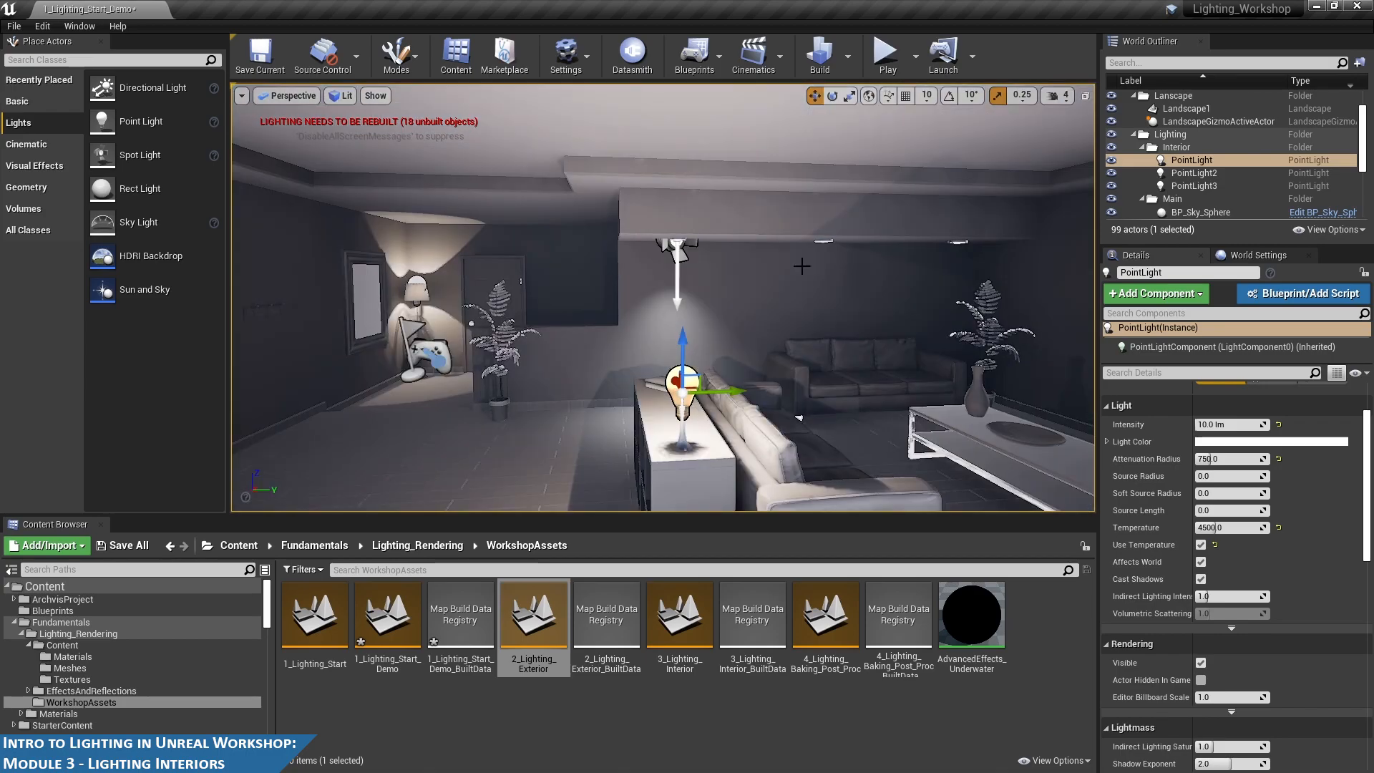
pyautogui.click(671, 247)
pyautogui.keyDown('alt'); pyautogui.moveTo(885, 309); pyautogui.dragTo(930, 316); pyautogui.keyUp('alt')
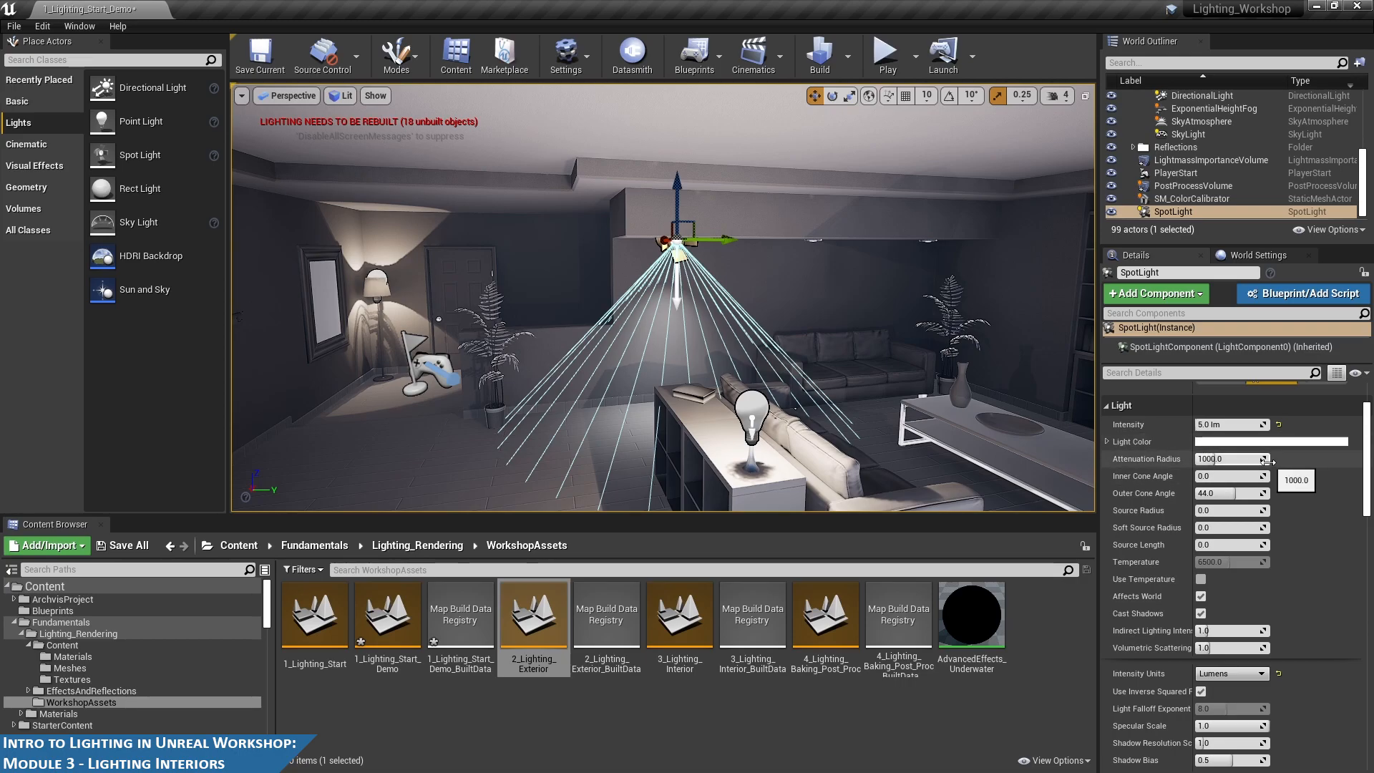
# - Try spotlight attenuation radii of about 1423 and about 232, and inspect how far the light cone reaches
pyautogui.moveTo(1267, 462); pyautogui.dragTo(1275, 462)
pyautogui.moveTo(795, 368)
pyautogui.mouseDown(button='right')
pyautogui.moveTo(796, 345)
pyautogui.moveTo(794, 368)
pyautogui.mouseUp(button='right')
pyautogui.keyDown('alt'); pyautogui.moveTo(816, 353); pyautogui.dragTo(744, 277); pyautogui.keyUp('alt')
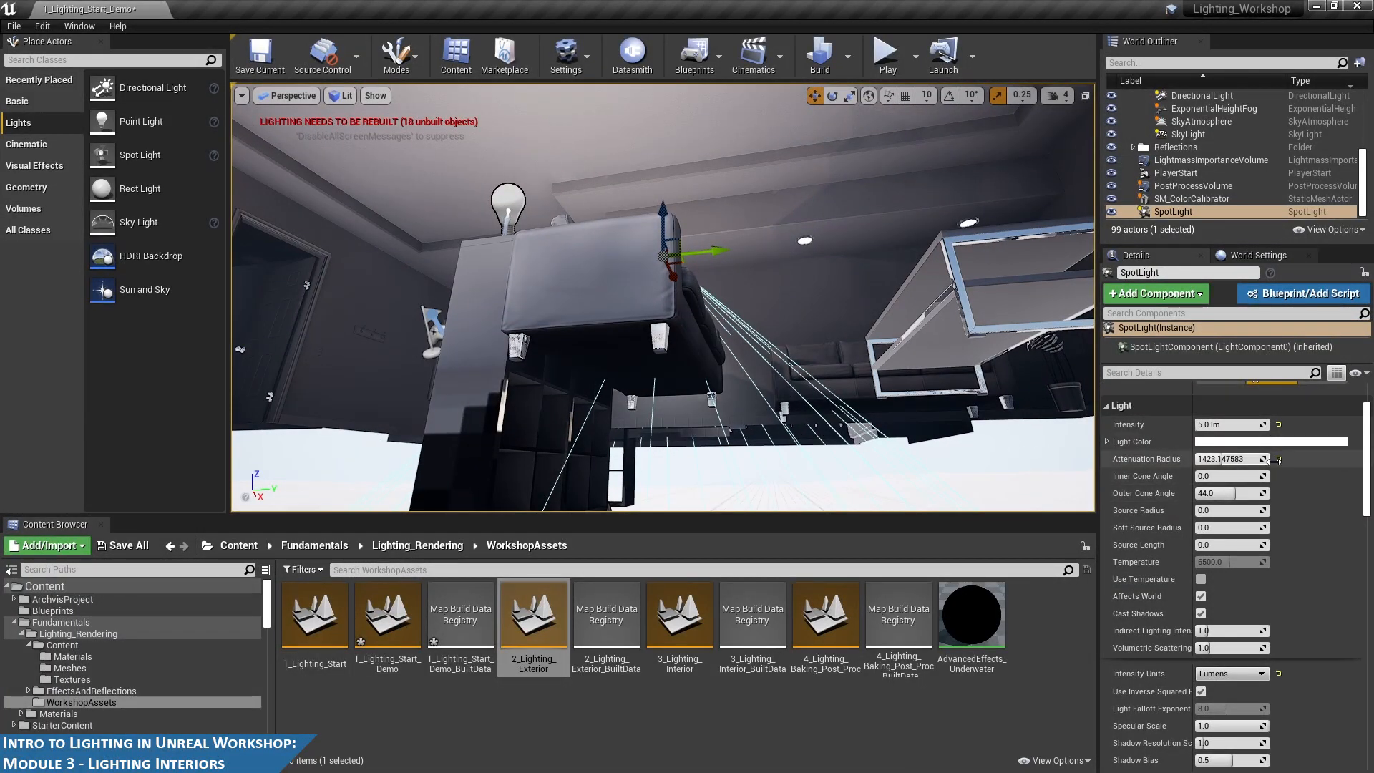
pyautogui.moveTo(1231, 459)
pyautogui.mouseDown()
pyautogui.moveTo(1188, 459)
pyautogui.moveTo(1225, 458)
pyautogui.mouseUp()
pyautogui.keyDown('alt'); pyautogui.moveTo(744, 280); pyautogui.dragTo(765, 354); pyautogui.keyUp('alt')
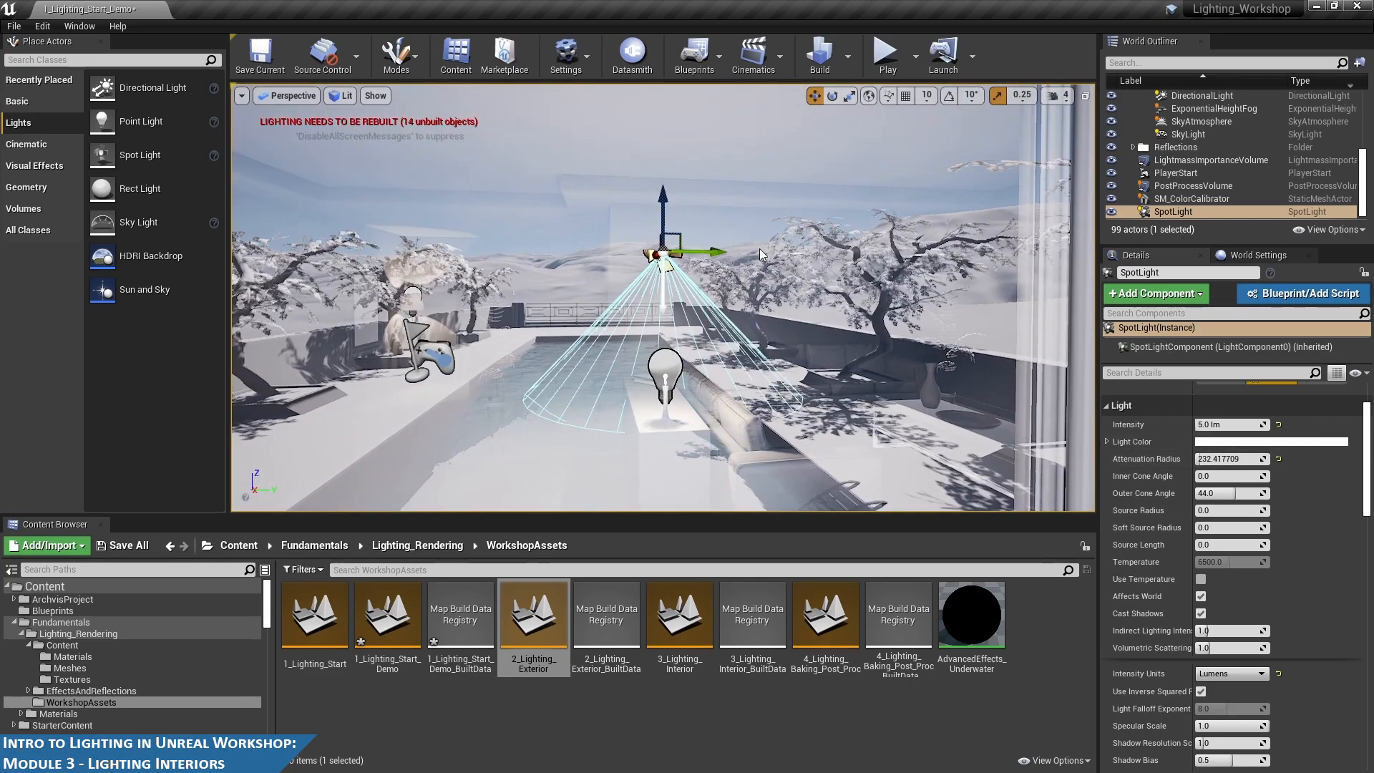
pyautogui.scroll(4, 758, 248)
pyautogui.keyDown('alt'); pyautogui.moveTo(758, 248); pyautogui.dragTo(830, 250); pyautogui.keyUp('alt')
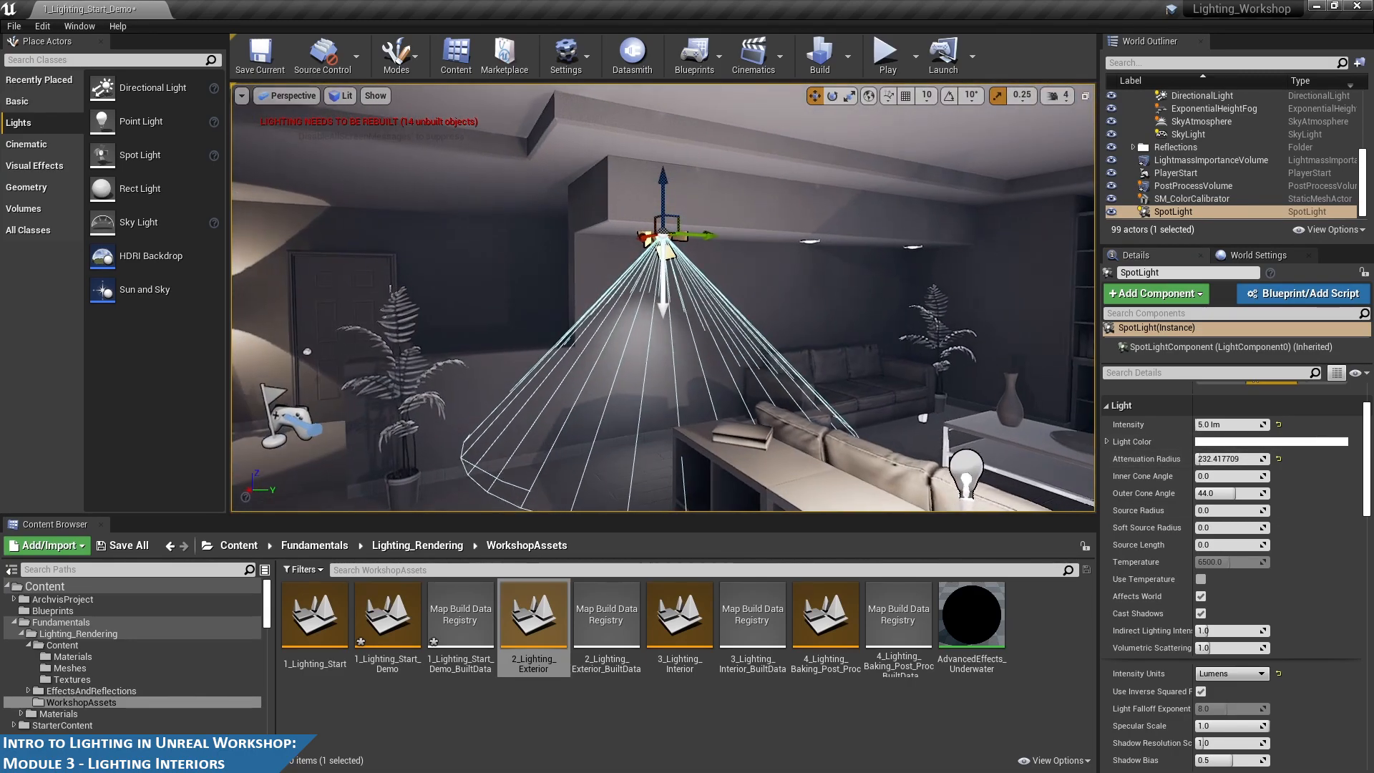
# - Set the spotlight's attenuation radius to 1500 and narrow its outer cone angle to about 41
pyautogui.click(1228, 458)
pyautogui.keyDown('alt'); pyautogui.moveTo(698, 356); pyautogui.dragTo(606, 396); pyautogui.keyUp('alt')
pyautogui.keyDown('alt'); pyautogui.moveTo(951, 312); pyautogui.dragTo(939, 326); pyautogui.keyUp('alt')
pyautogui.click(1228, 460)
pyautogui.write('1500')
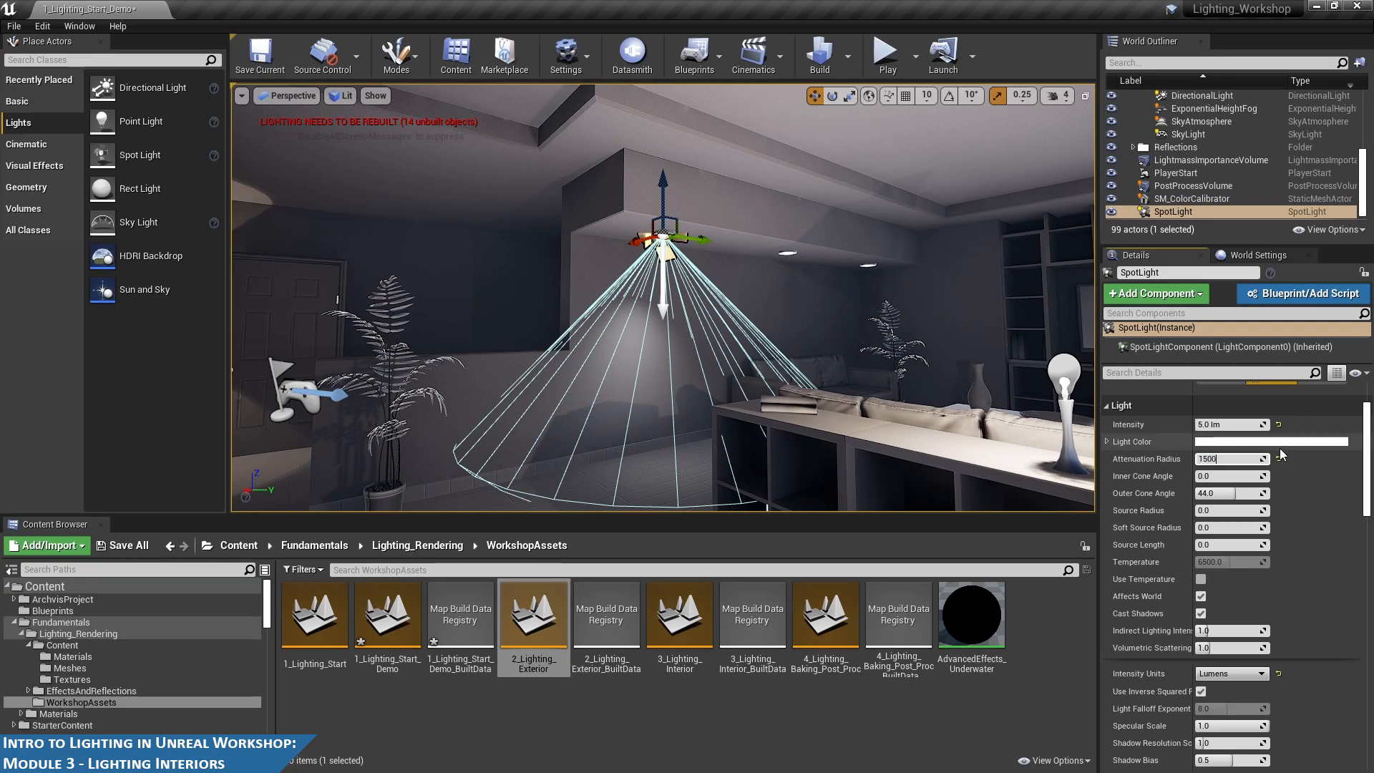
pyautogui.press('Return')
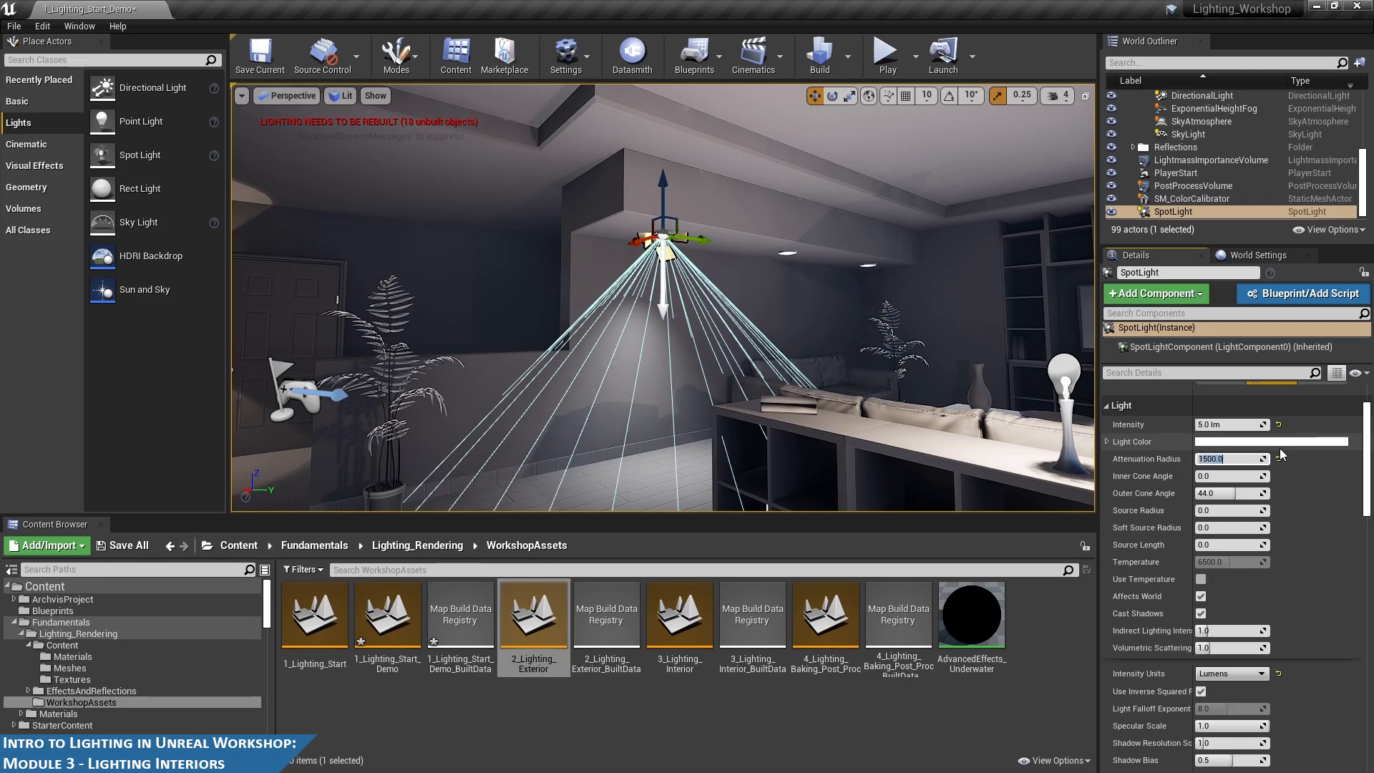
pyautogui.keyDown('alt'); pyautogui.moveTo(840, 298); pyautogui.dragTo(698, 295); pyautogui.keyUp('alt')
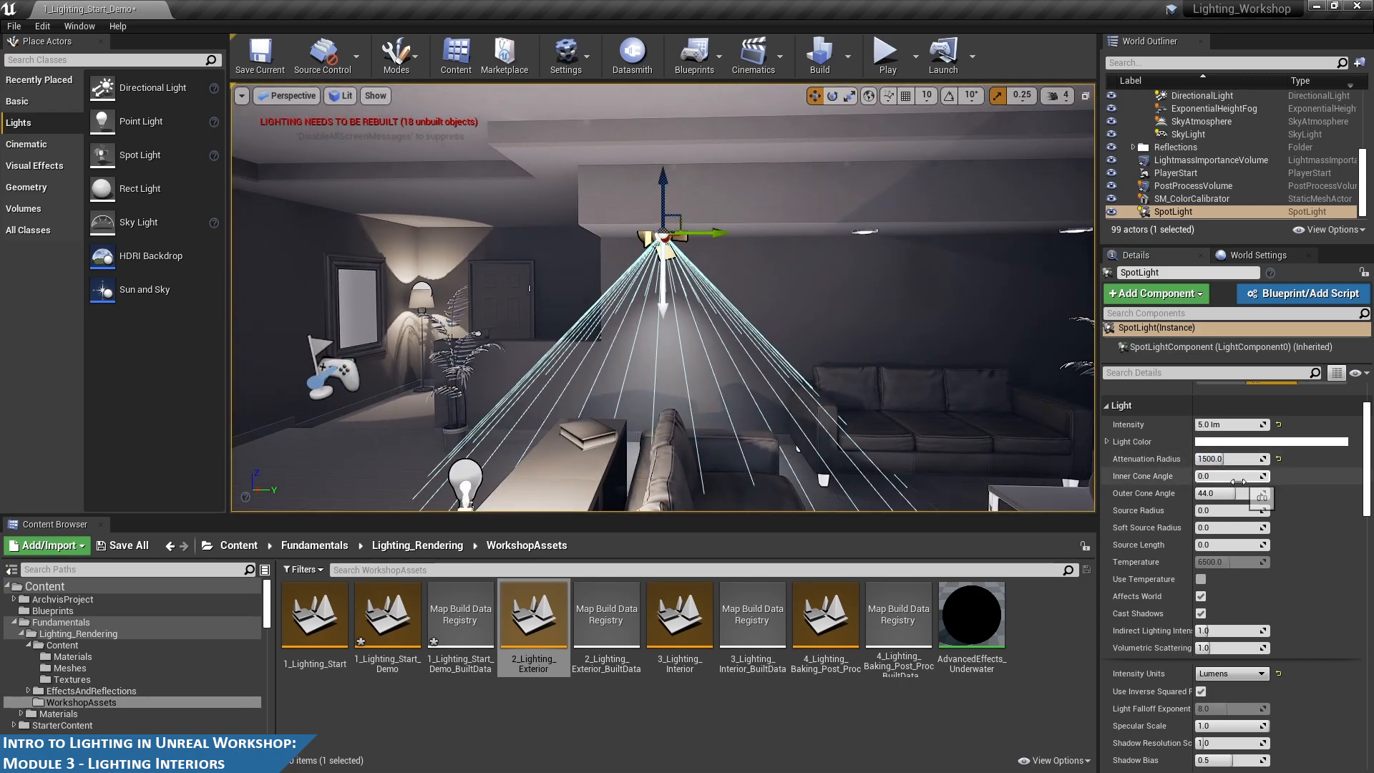
pyautogui.moveTo(1233, 493); pyautogui.dragTo(1261, 497)
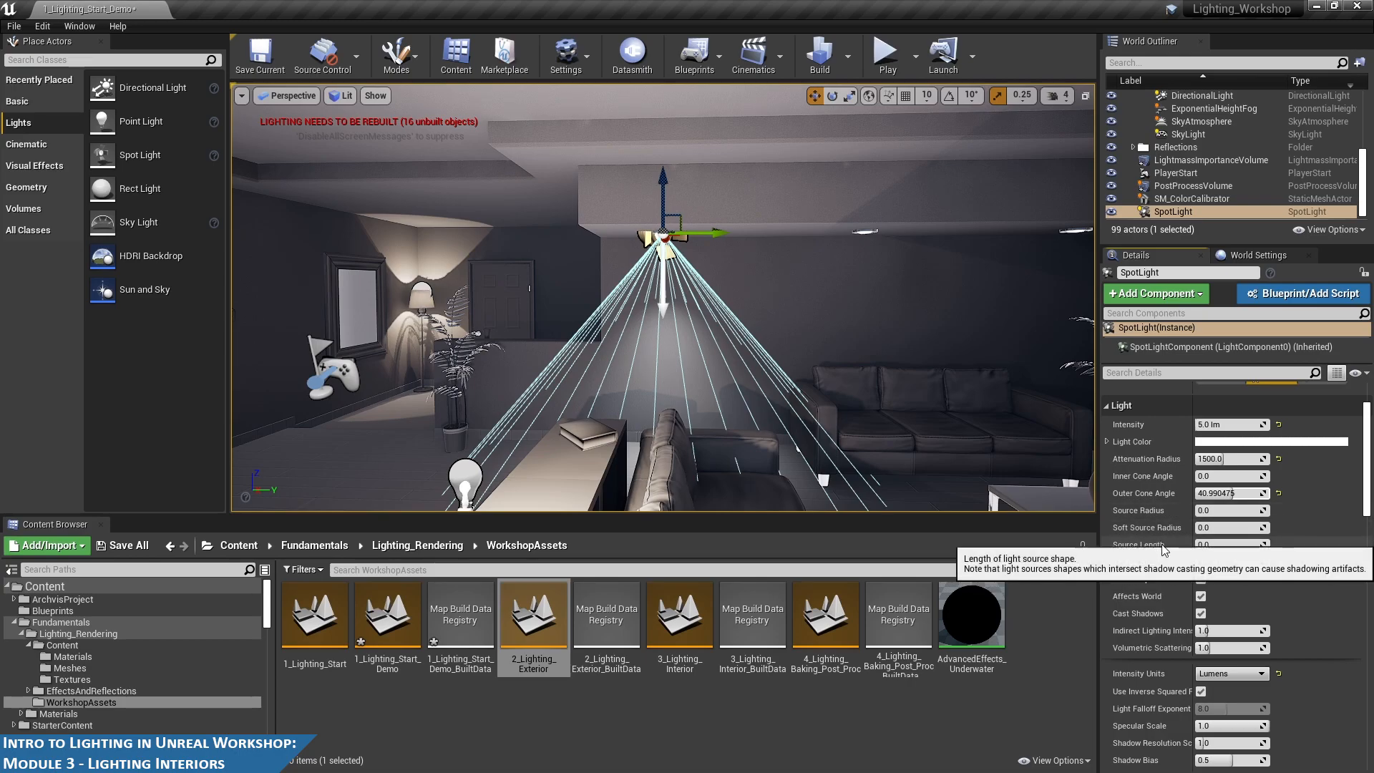
# - Enable Use Temperature on the spotlight and set its temperature to 4500, using the lamp's point light as reference
pyautogui.click(1201, 578)
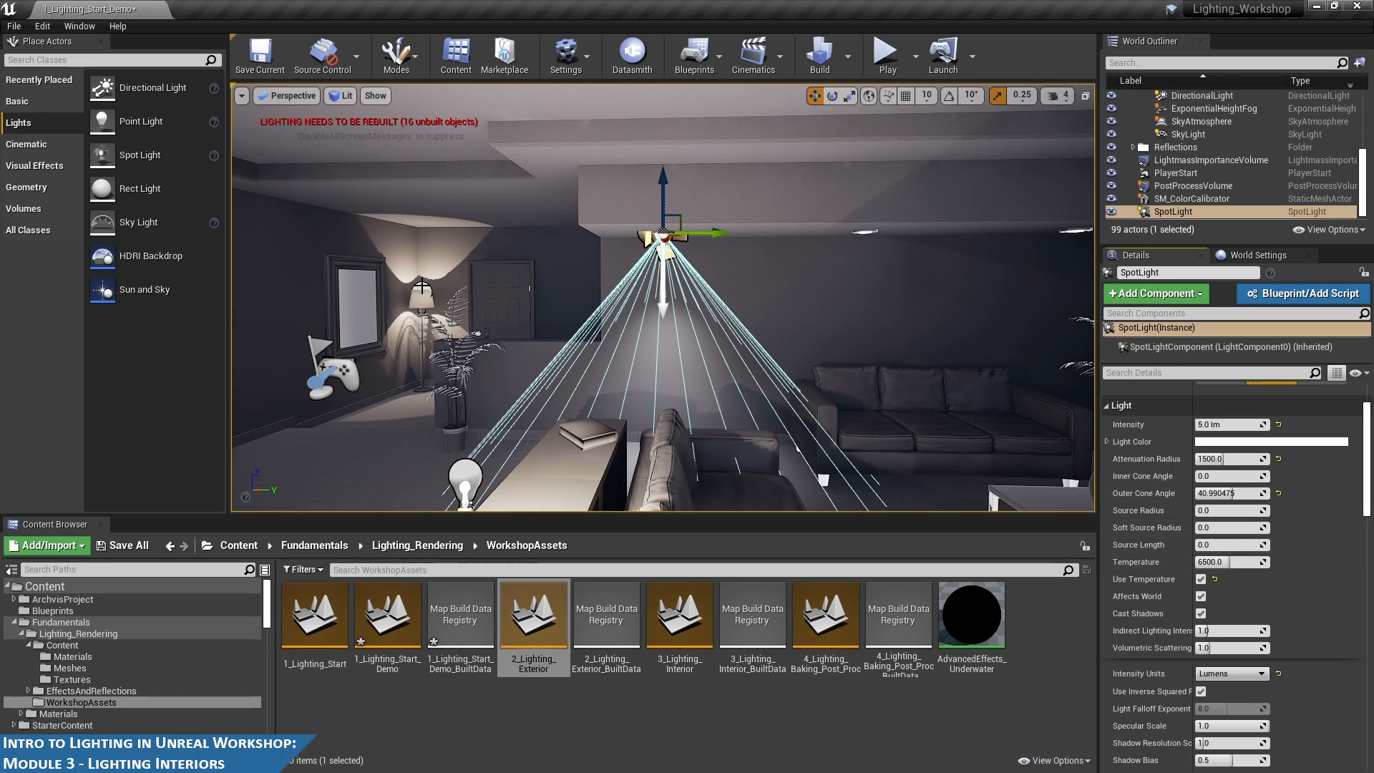
pyautogui.click(422, 287)
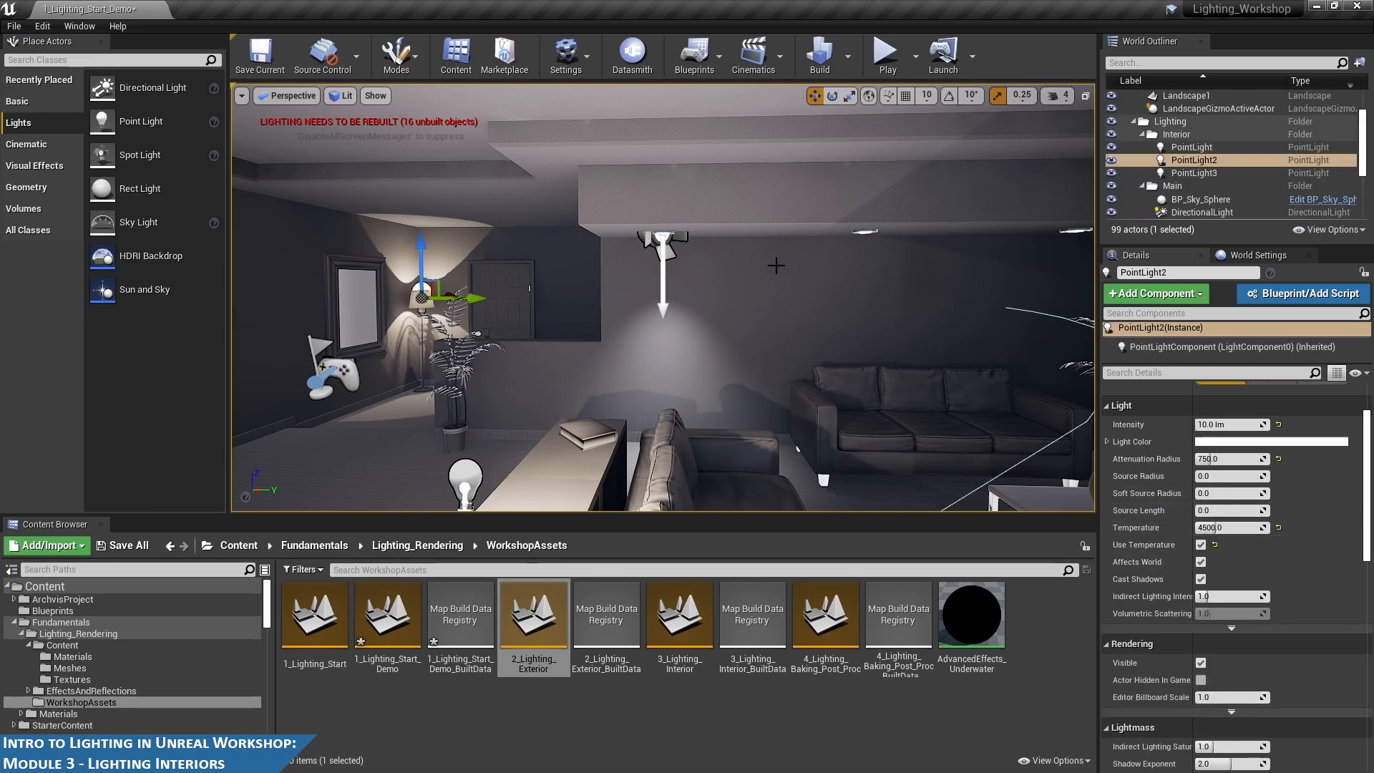
pyautogui.click(663, 243)
pyautogui.click(1229, 561)
pyautogui.write('45')
pyautogui.keyDown('alt'); pyautogui.moveTo(788, 279); pyautogui.dragTo(938, 327); pyautogui.keyUp('alt')
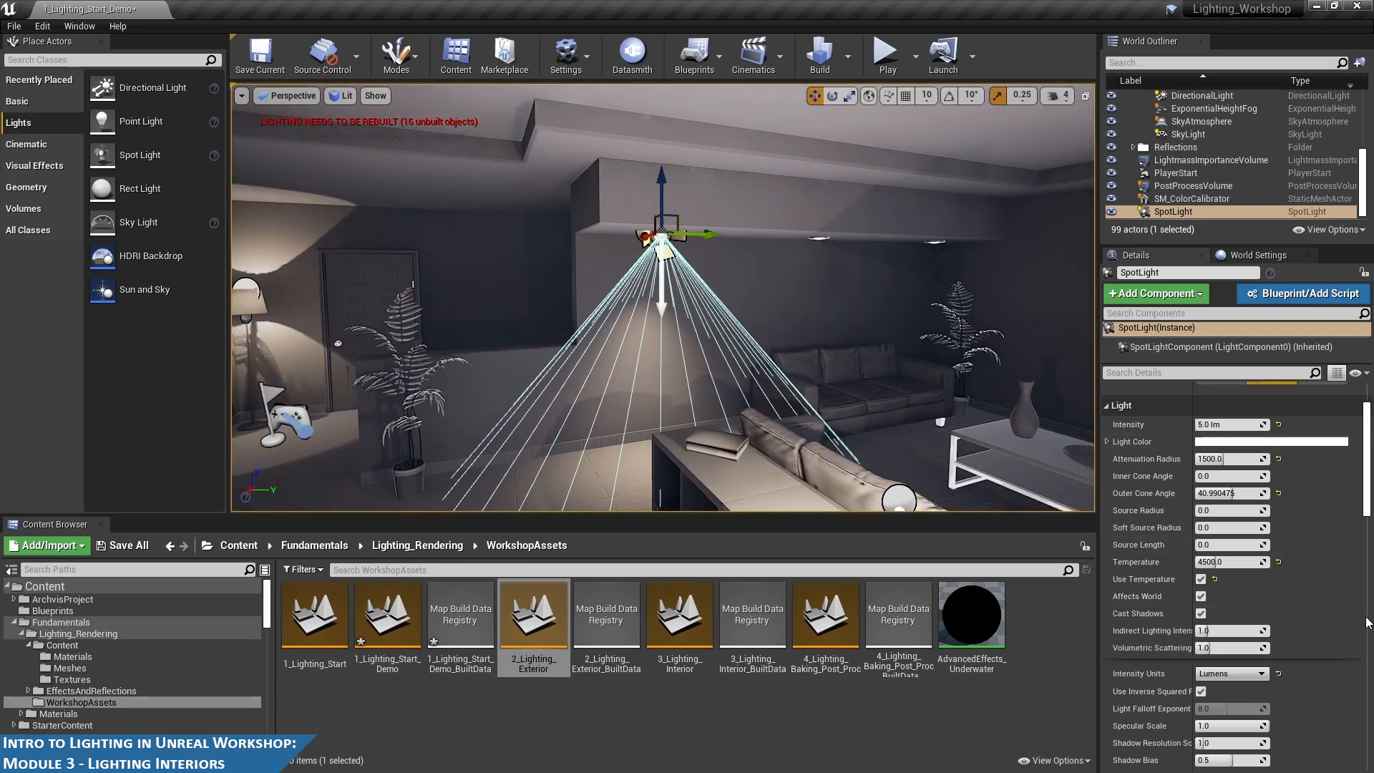
# - Find the Light Profiles settings with the IES Texture option among the spotlight's properties
pyautogui.scroll(-3, 1357, 617)
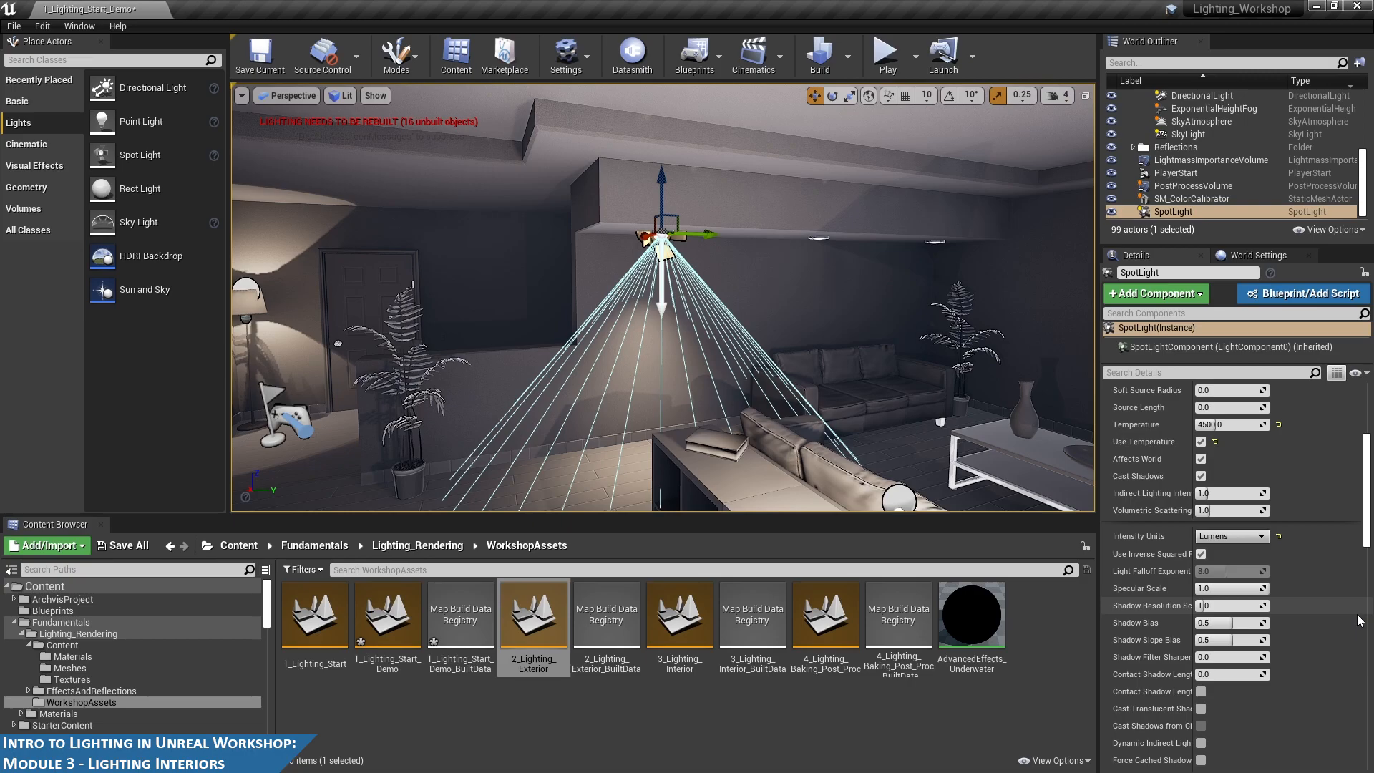
pyautogui.scroll(-2, 1359, 620)
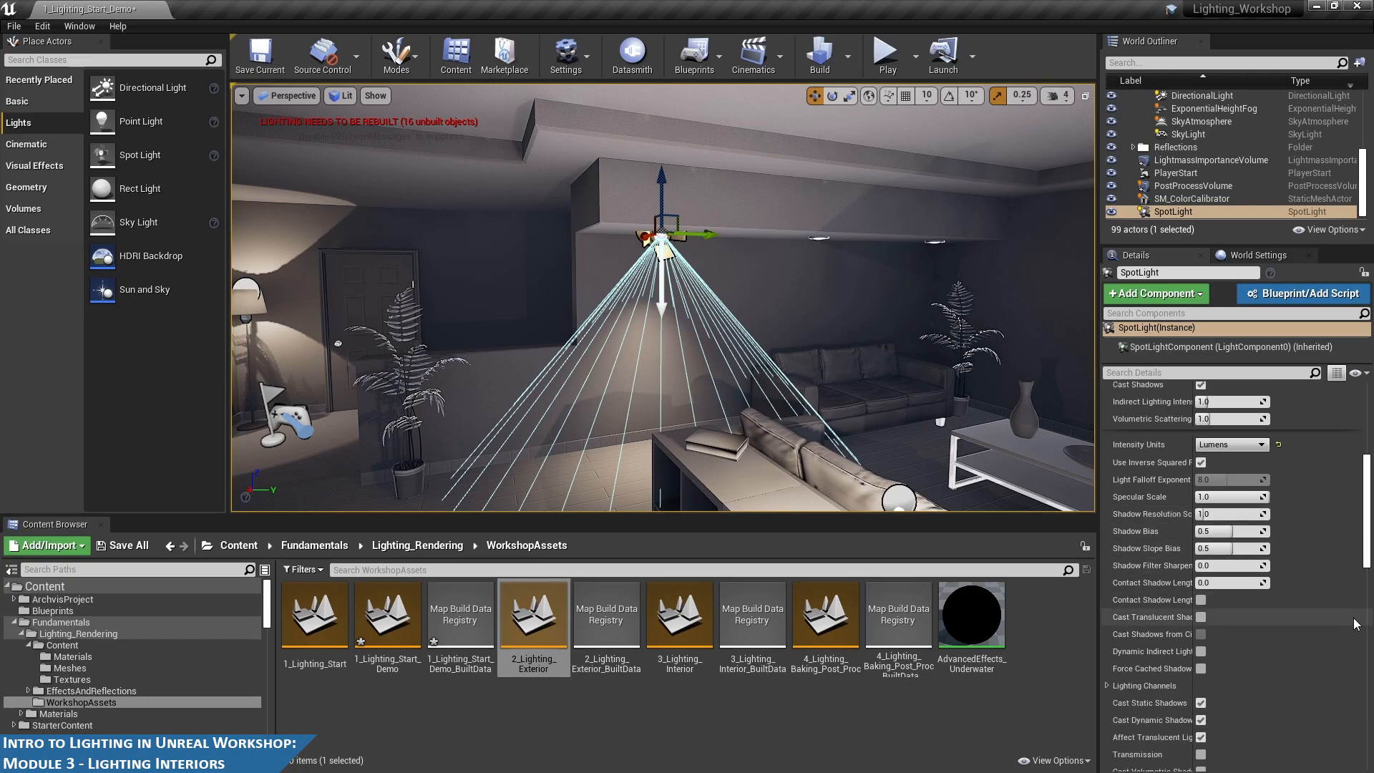
pyautogui.scroll(-8, 1354, 624)
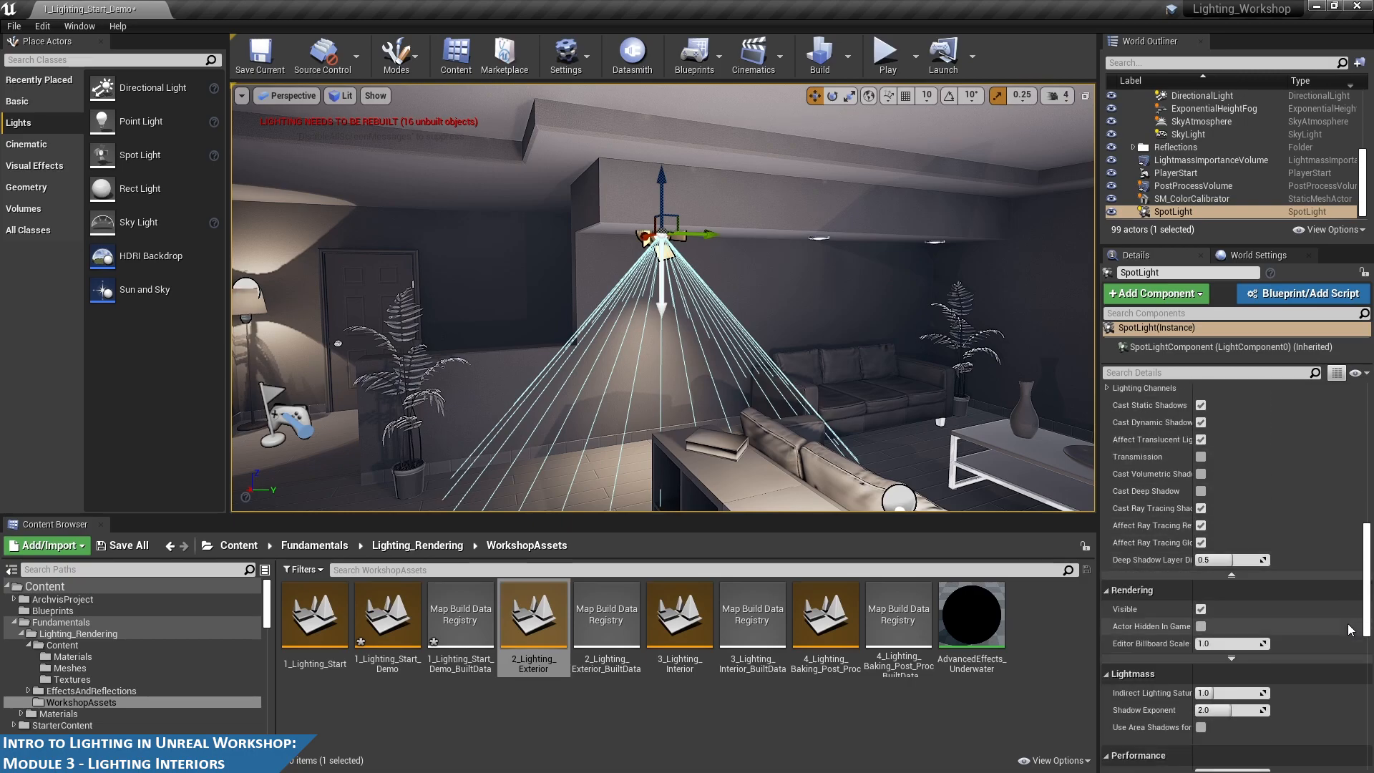
pyautogui.scroll(-5, 1343, 632)
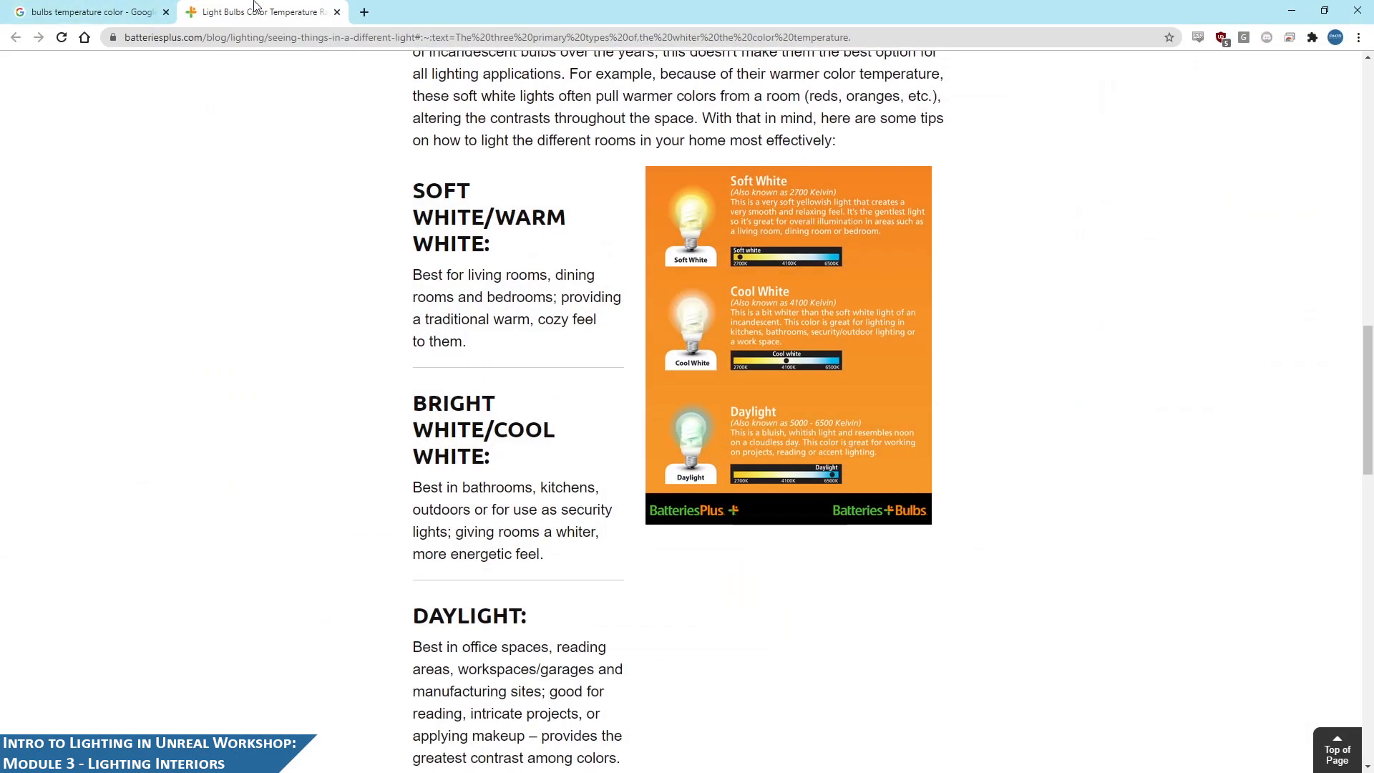
# - Switch to the web browser, search for "ies profiles" and open Unreal Engine's IES Light Profiles documentation
pyautogui.click(259, 11)
pyautogui.tripleClick(272, 71)
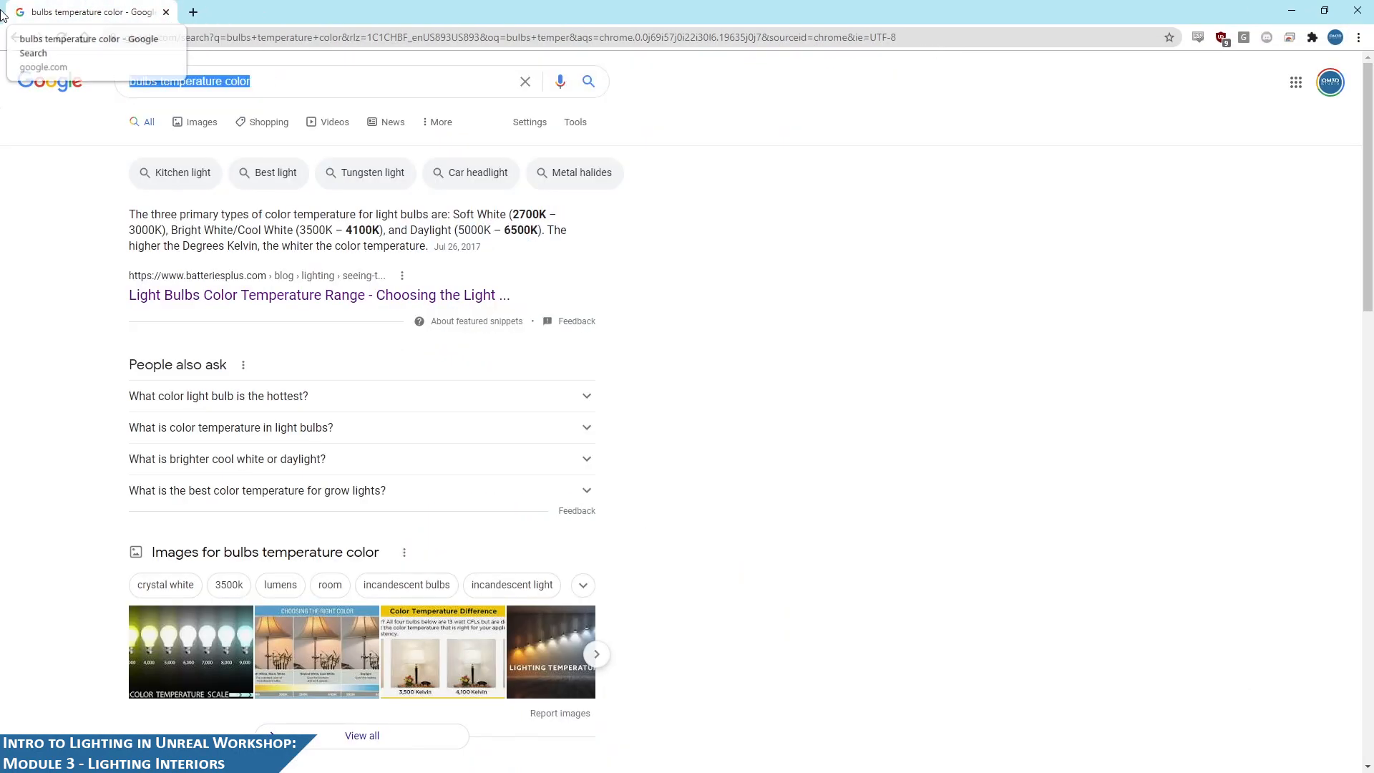
pyautogui.write('ies profiles')
pyautogui.press('Return')
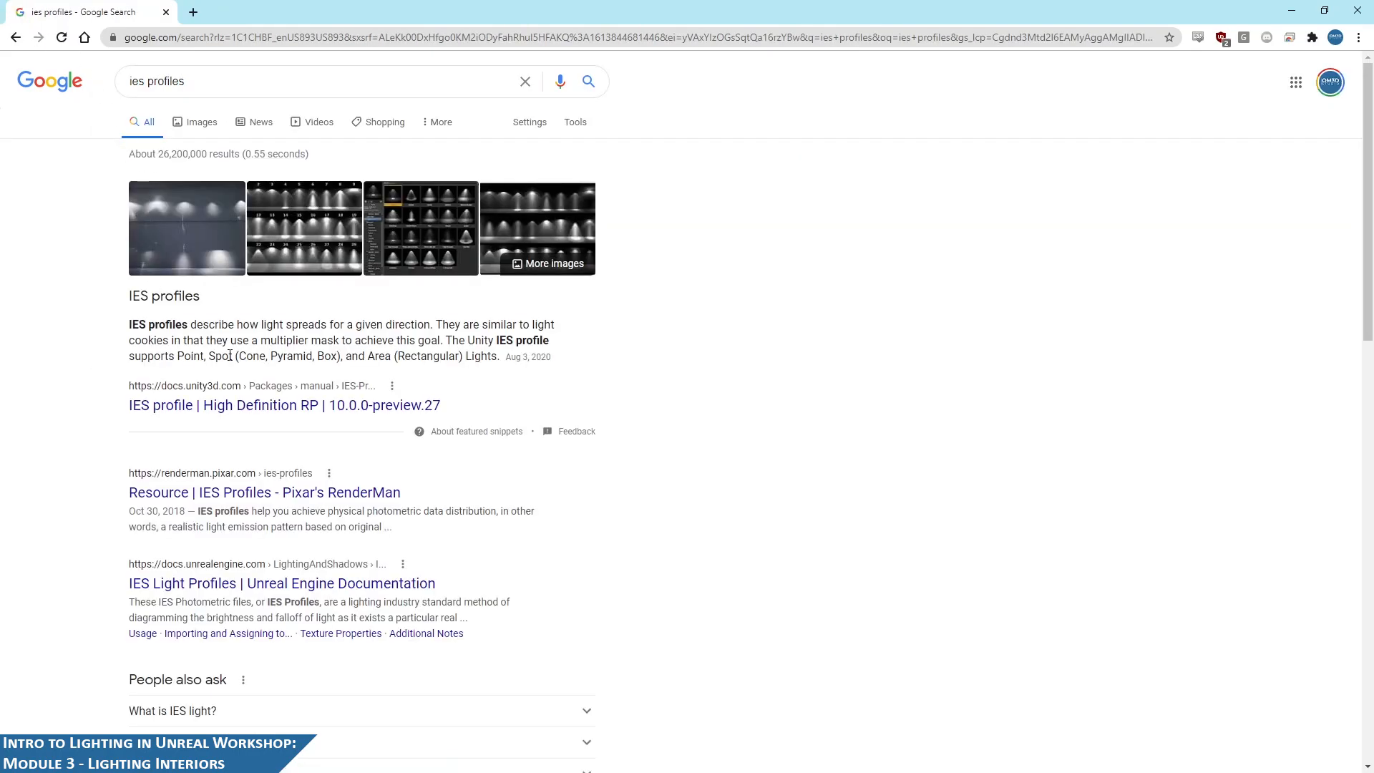
pyautogui.moveTo(132, 322); pyautogui.dragTo(151, 299)
pyautogui.scroll(-1, 551, 364)
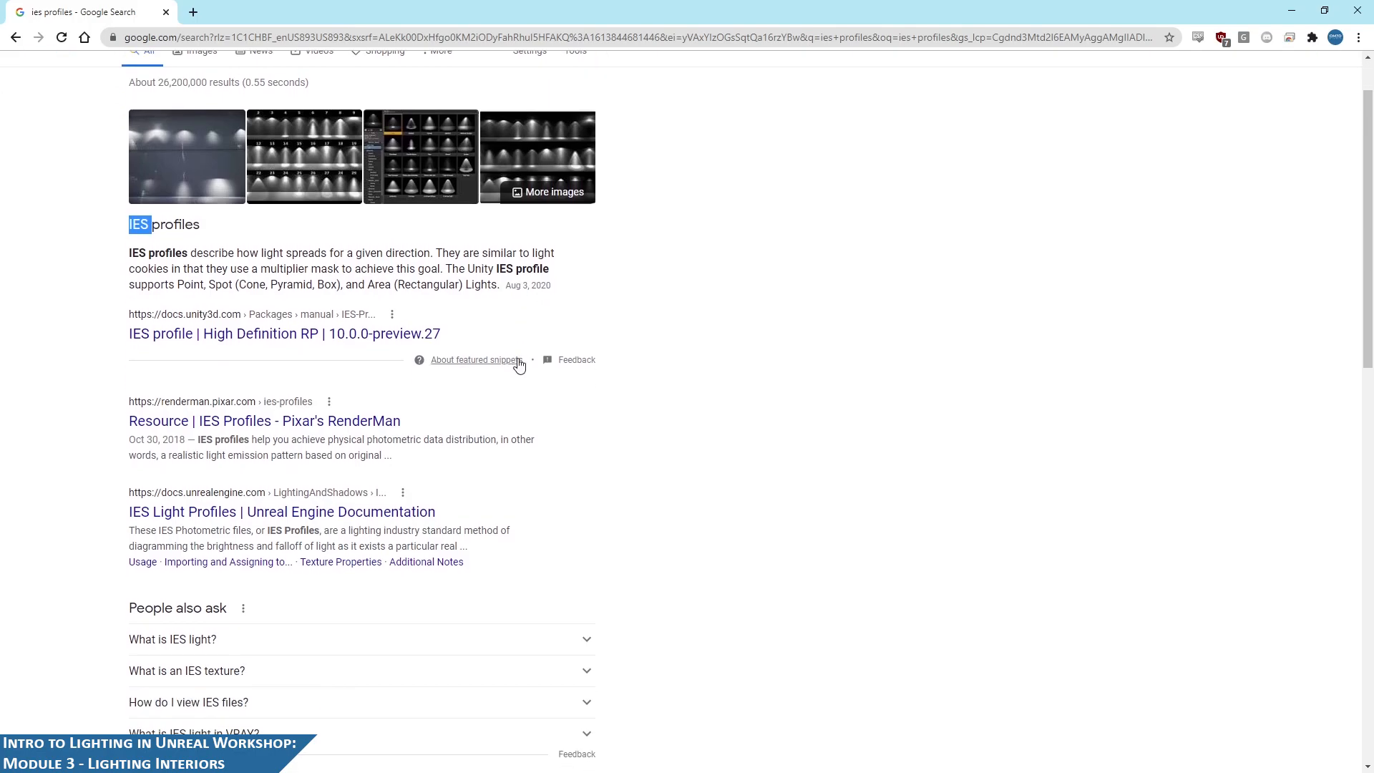
pyautogui.middleClick(337, 511)
pyautogui.click(283, 6)
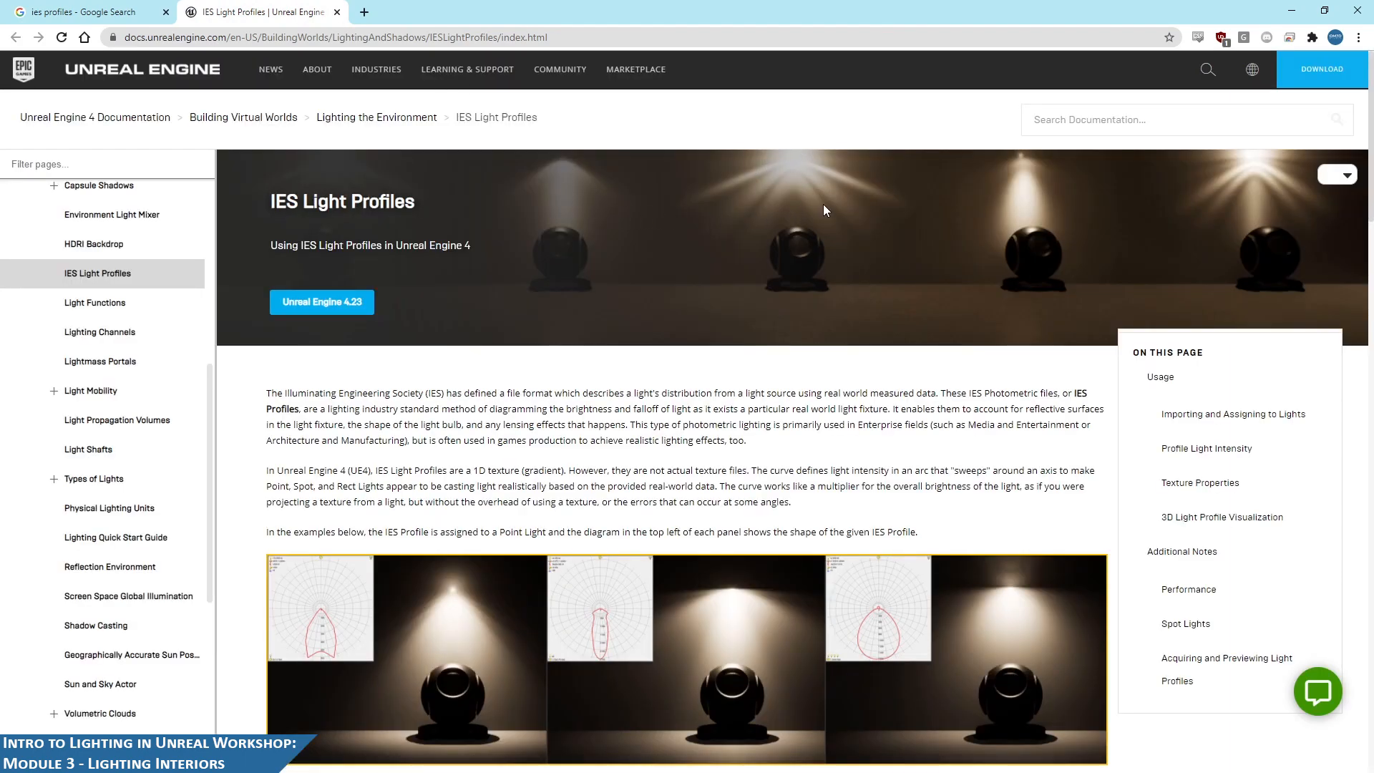
# - Read the IES Light Profiles page through the usage and Profile Light Intensity sections, and return to Unreal Editor
pyautogui.scroll(-2, 791, 386)
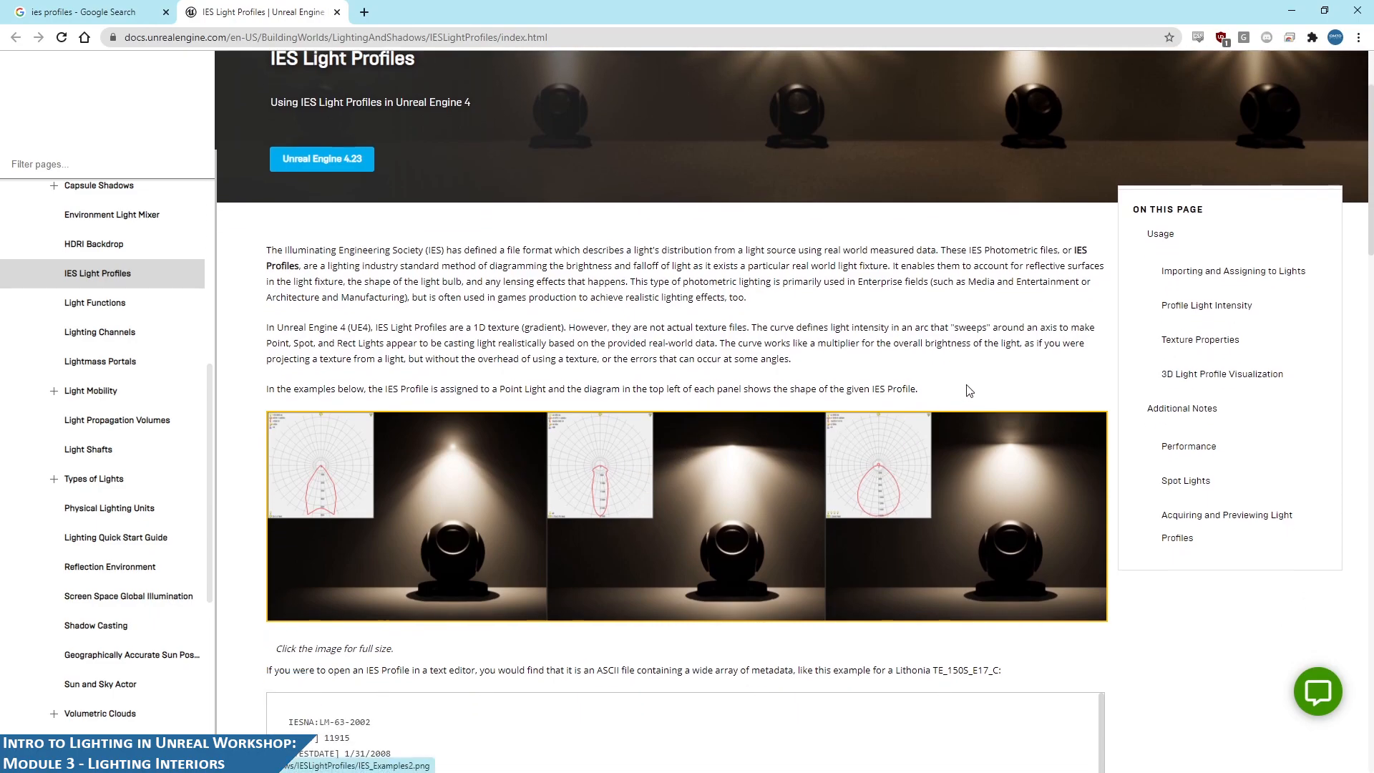
pyautogui.scroll(-3, 423, 439)
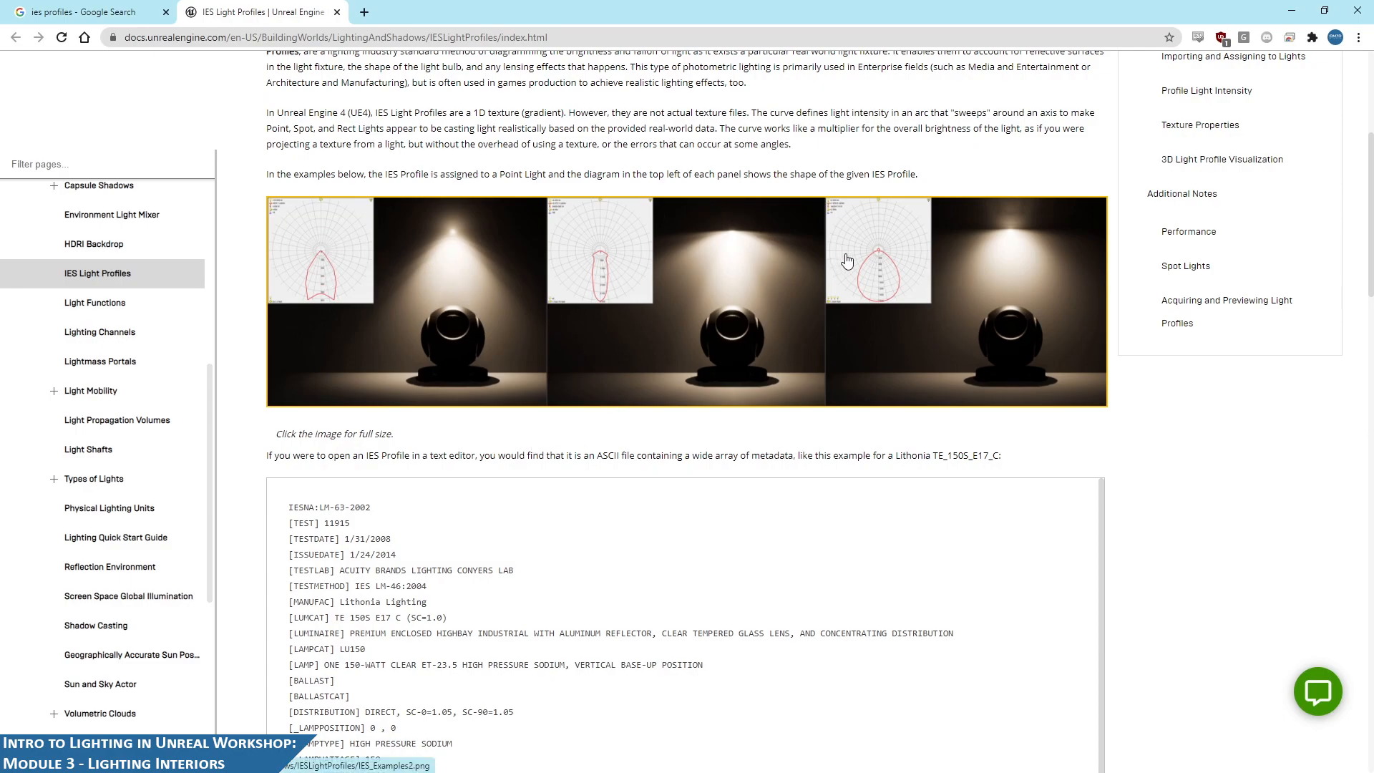
pyautogui.scroll(-5, 846, 260)
pyautogui.scroll(-2, 938, 280)
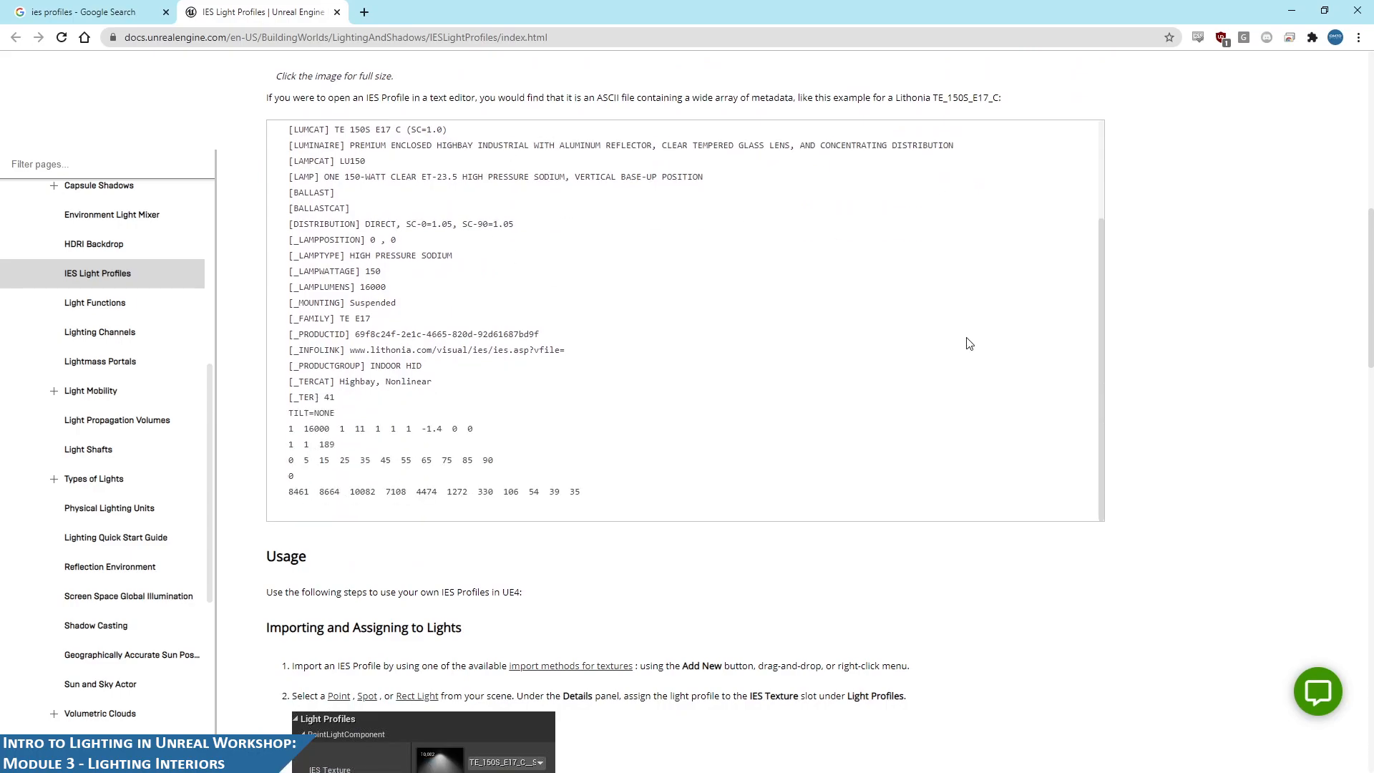
pyautogui.scroll(-6, 967, 343)
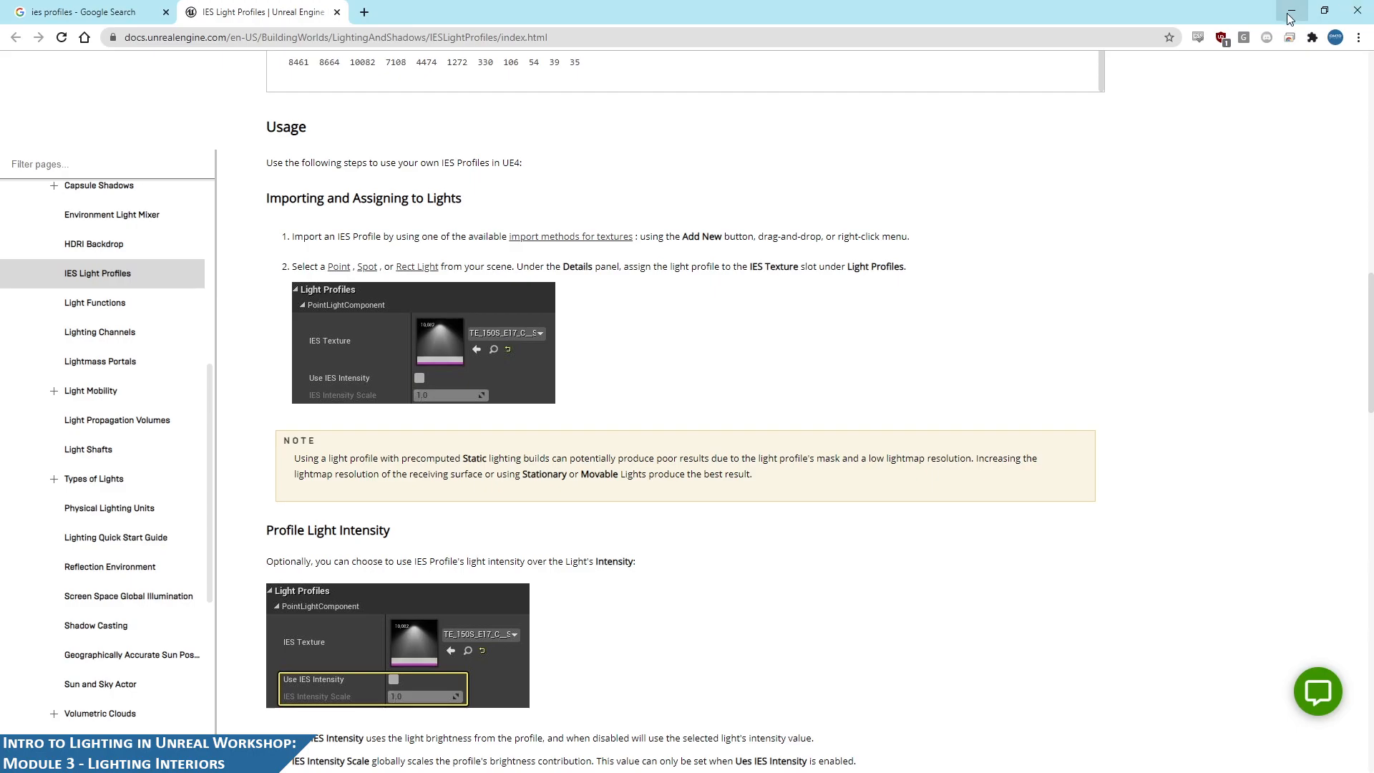
pyautogui.click(1292, 16)
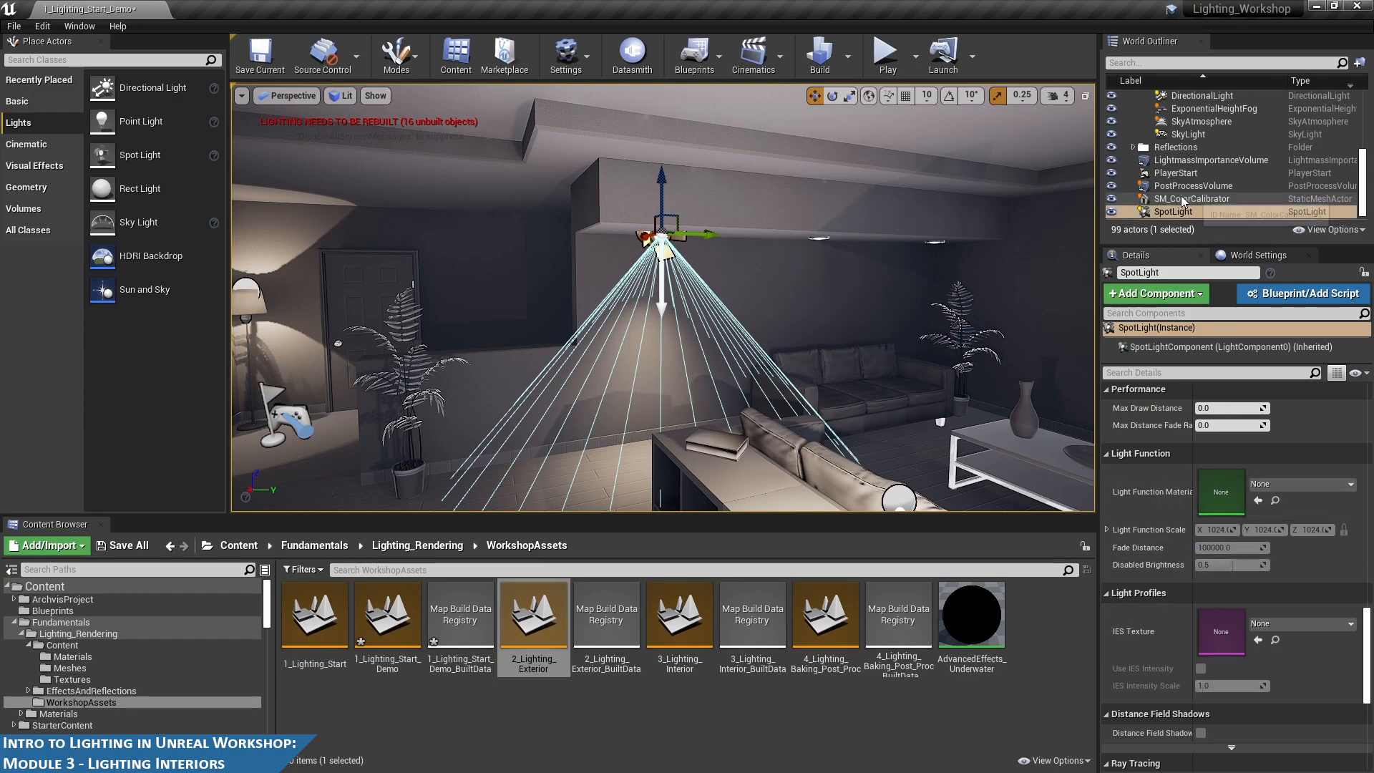
# - Move the SpotLight actor into the Interior subfolder of the Lighting folder, collapsing the Main folder on the way
pyautogui.scroll(2, 1180, 171)
pyautogui.click(1143, 115)
pyautogui.scroll(1, 1172, 149)
pyautogui.scroll(-1, 1175, 153)
pyautogui.moveTo(1177, 211); pyautogui.dragTo(1188, 127)
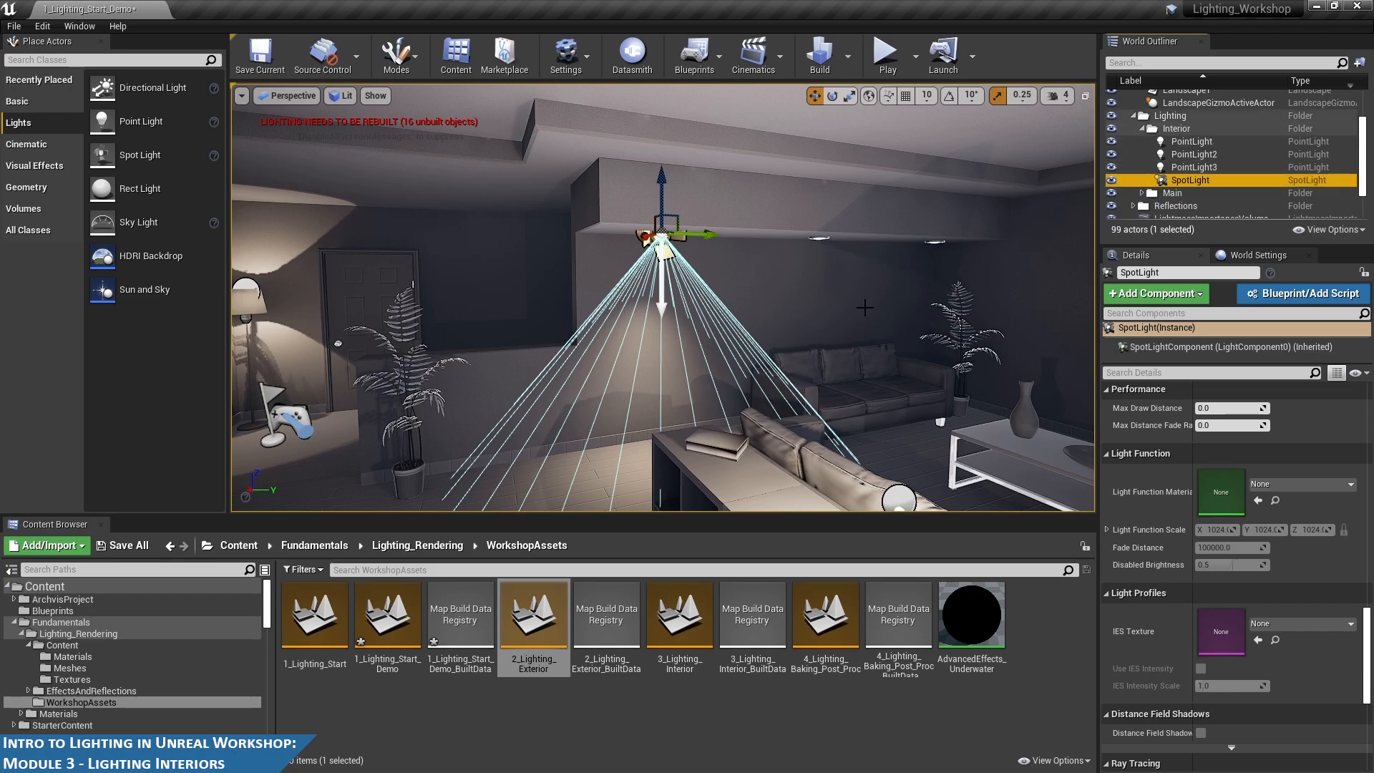
# - Assign the Complex_IES light profile as the spotlight's IES texture and inspect the light pattern with the spotlight deselected
pyautogui.click(1264, 625)
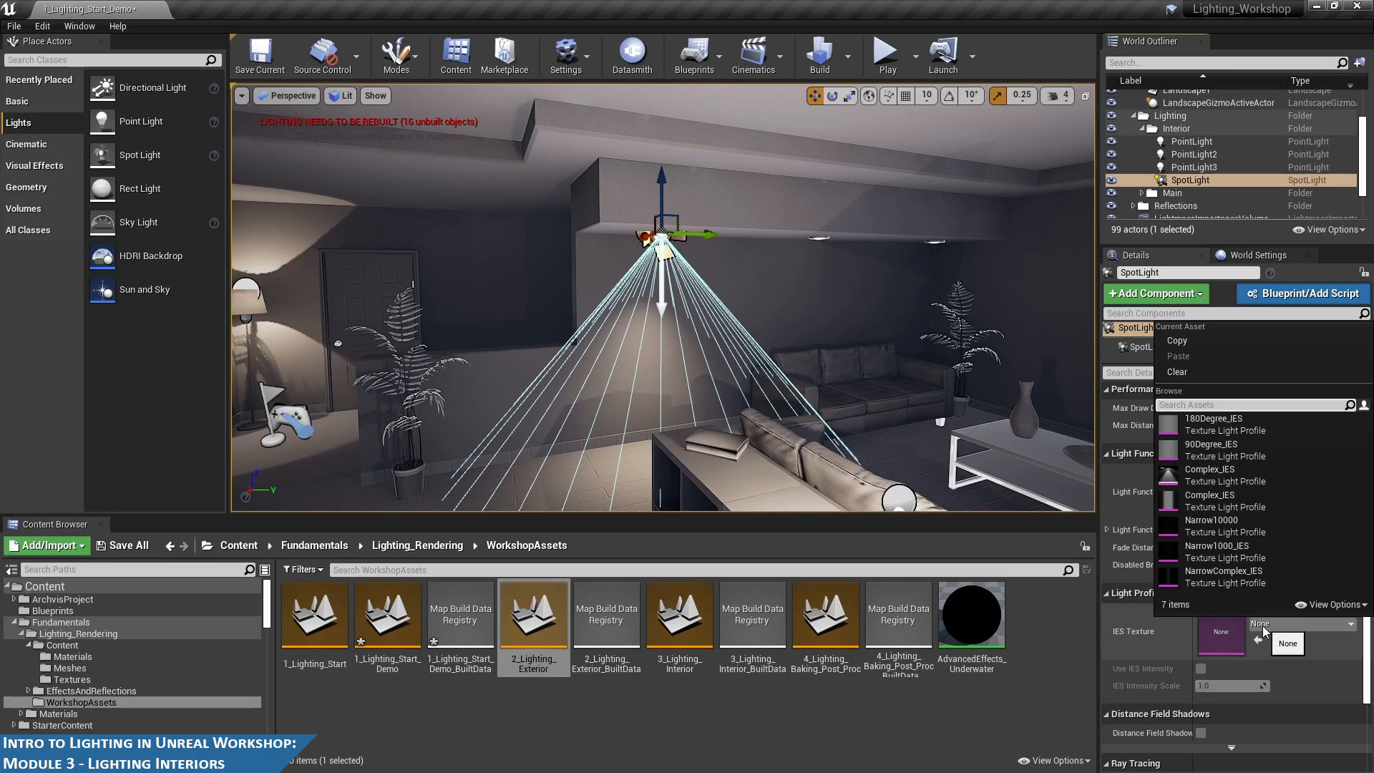
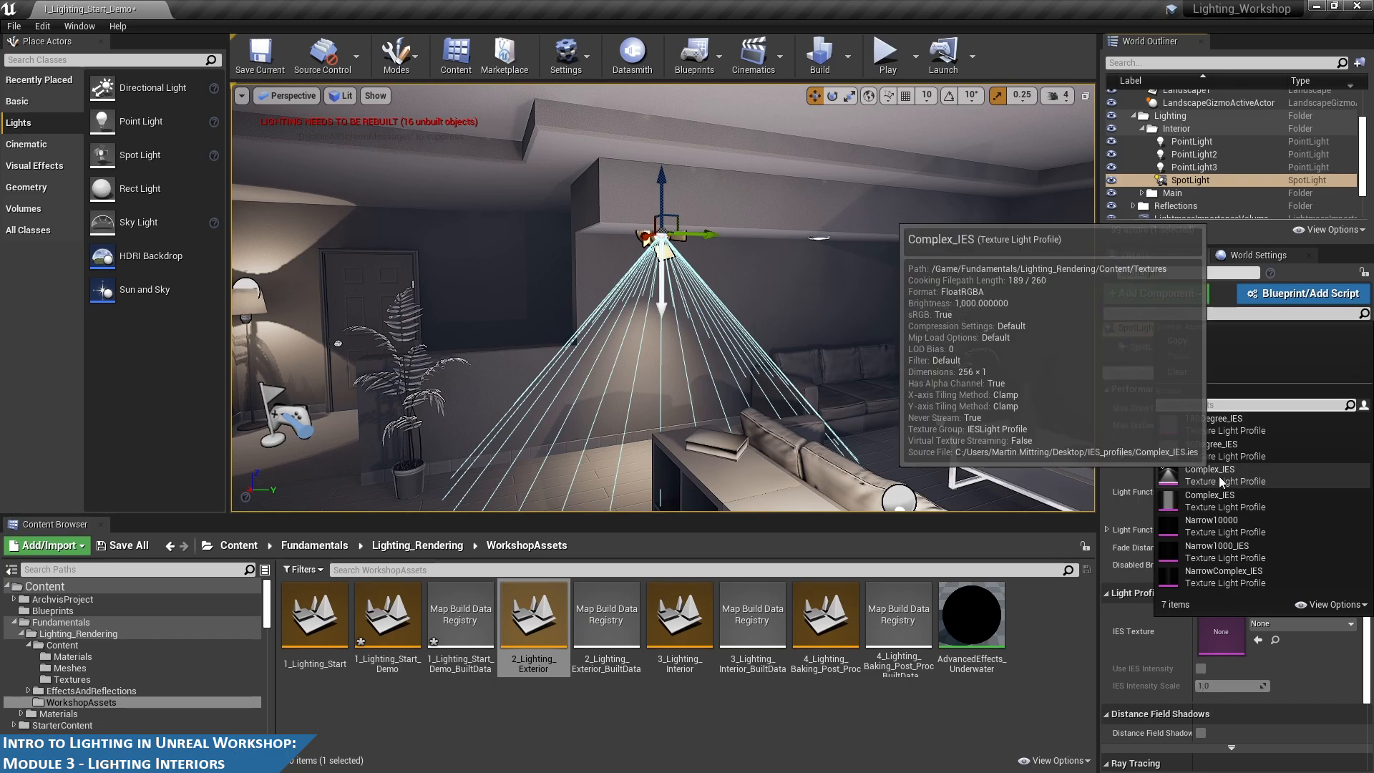
pyautogui.click(1218, 475)
pyautogui.keyDown('alt'); pyautogui.moveTo(818, 361); pyautogui.dragTo(794, 329); pyautogui.keyUp('alt')
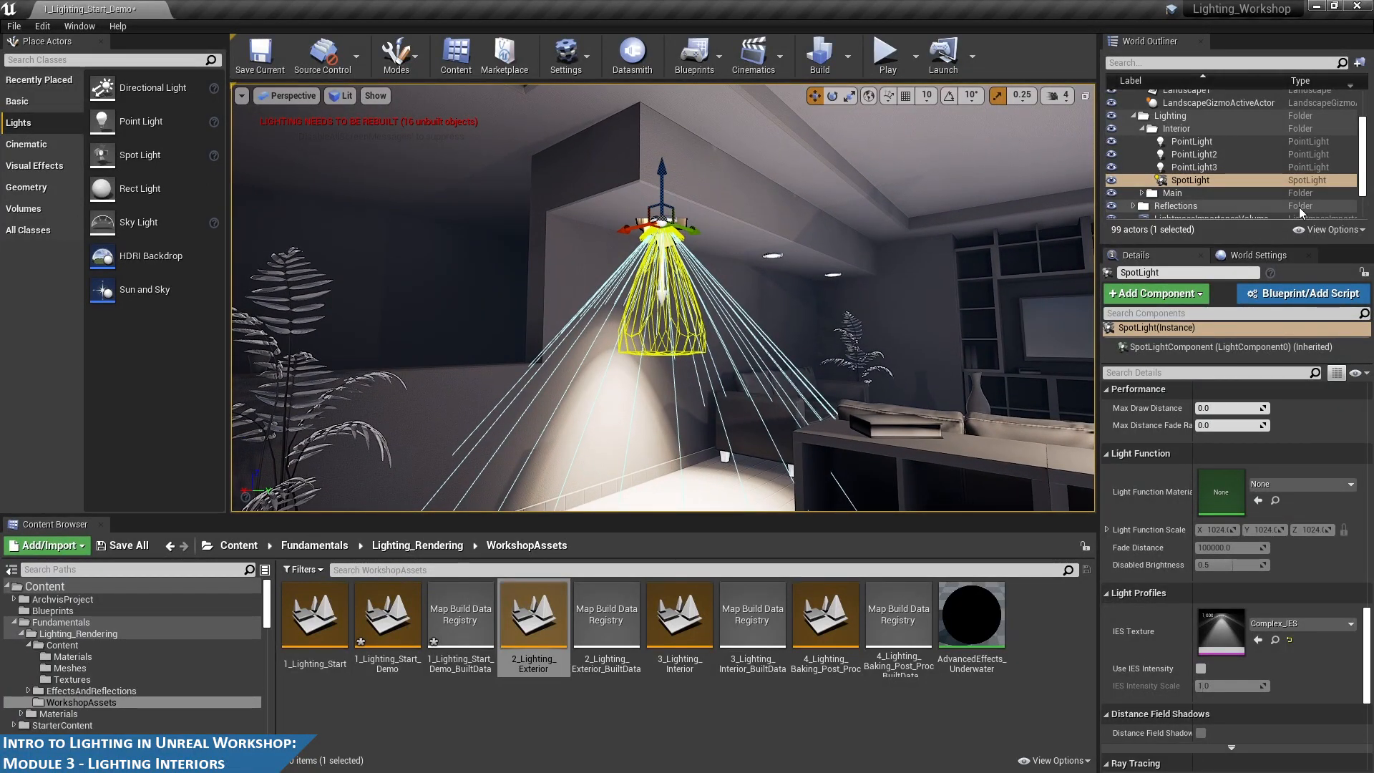
pyautogui.keyDown('ctrl'); pyautogui.click(1213, 180); pyautogui.keyUp('ctrl')
pyautogui.keyDown('alt'); pyautogui.moveTo(804, 230); pyautogui.dragTo(733, 256); pyautogui.keyUp('alt')
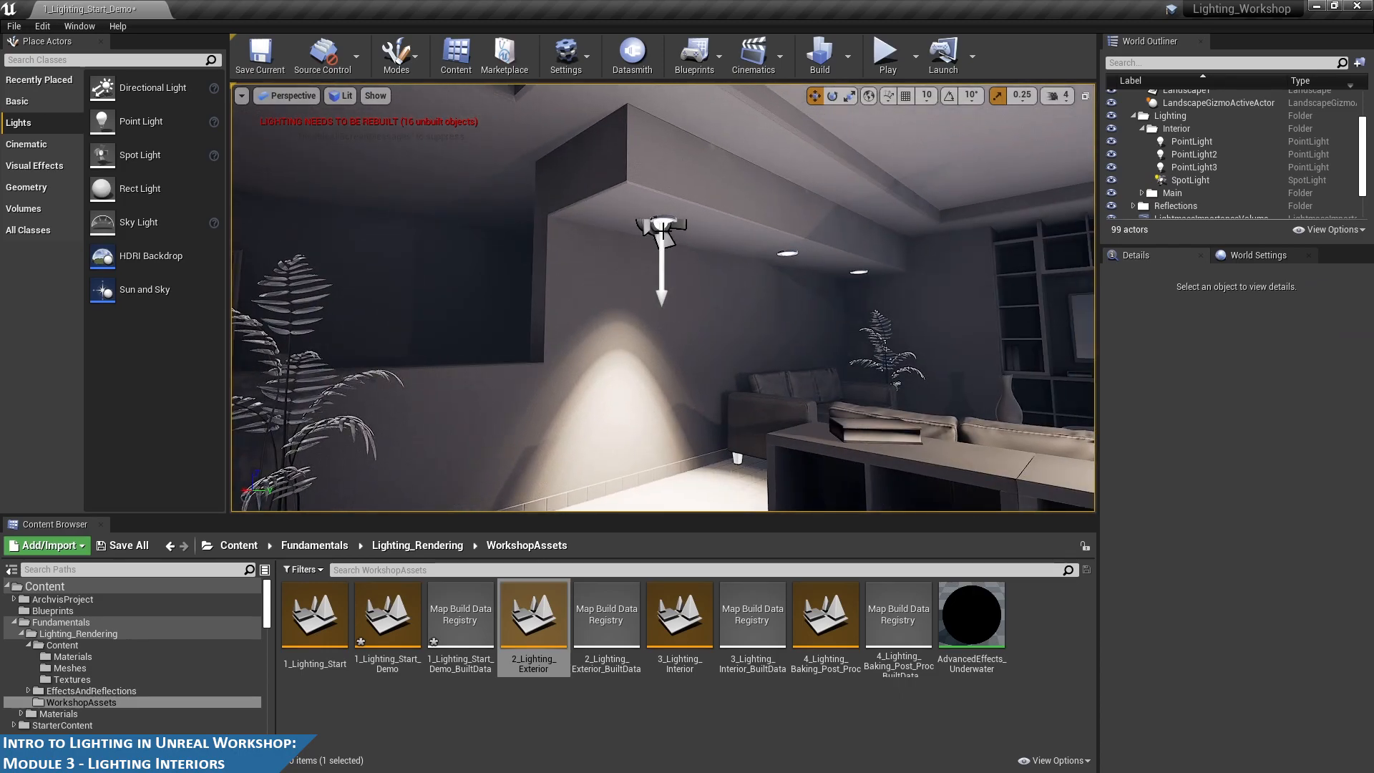
# - Reselect the spotlight under the ceiling and set its intensity to 4 lm
pyautogui.click(662, 231)
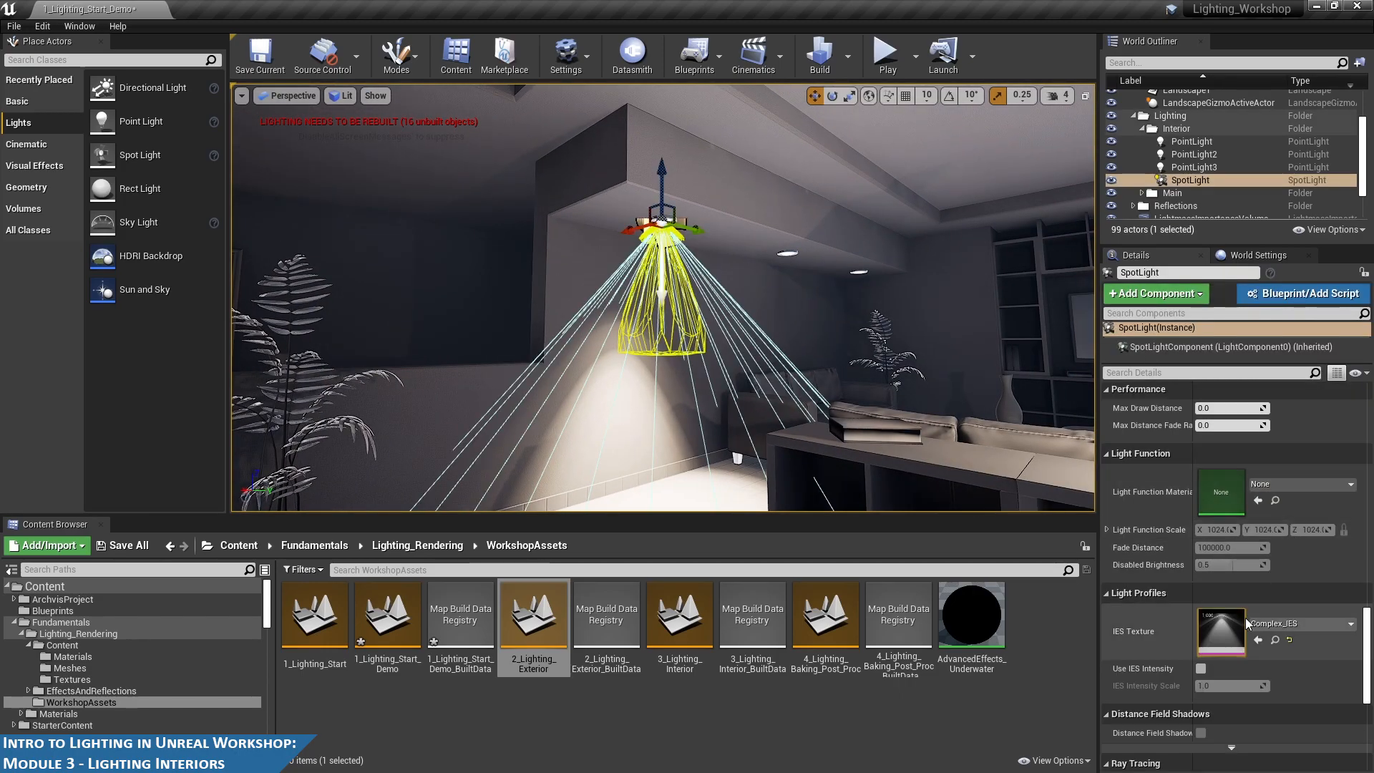
pyautogui.scroll(-10, 1249, 630)
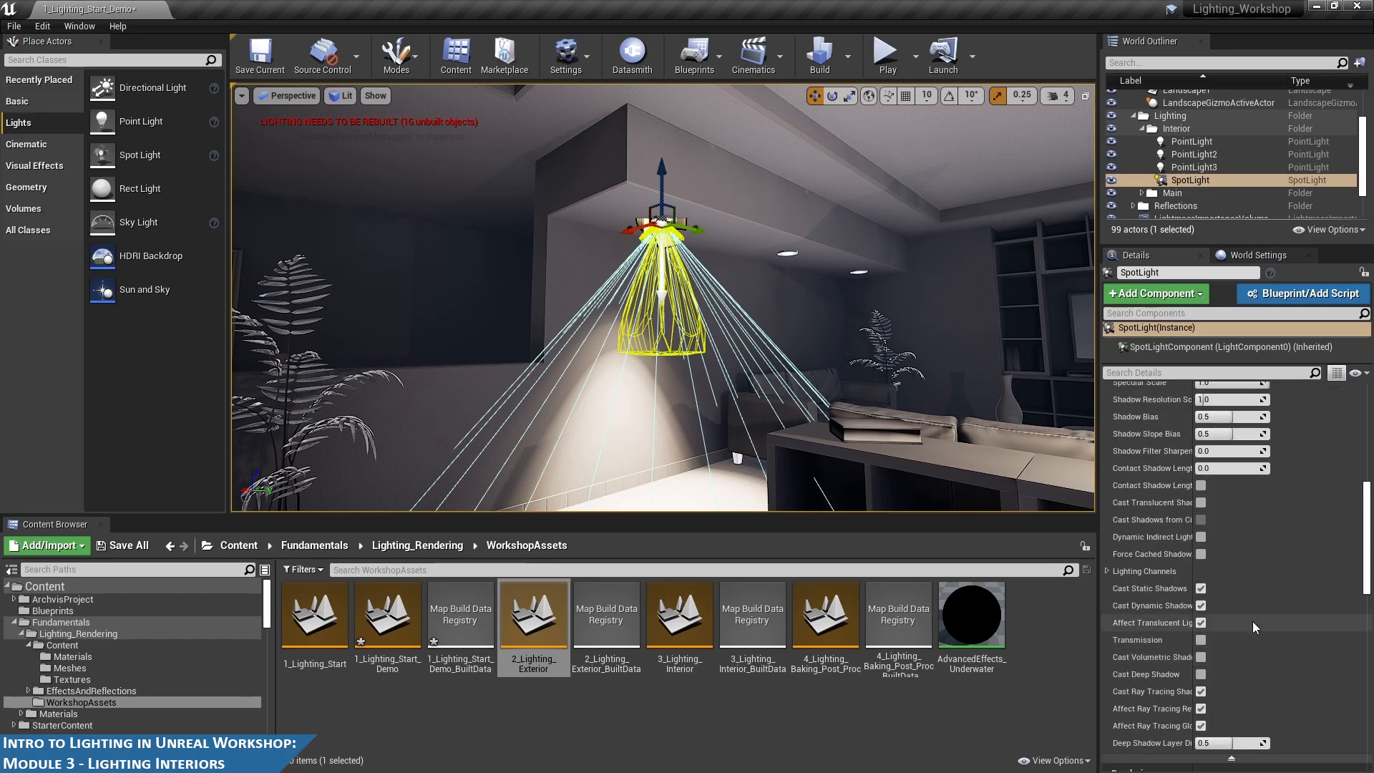
pyautogui.scroll(8, 1254, 629)
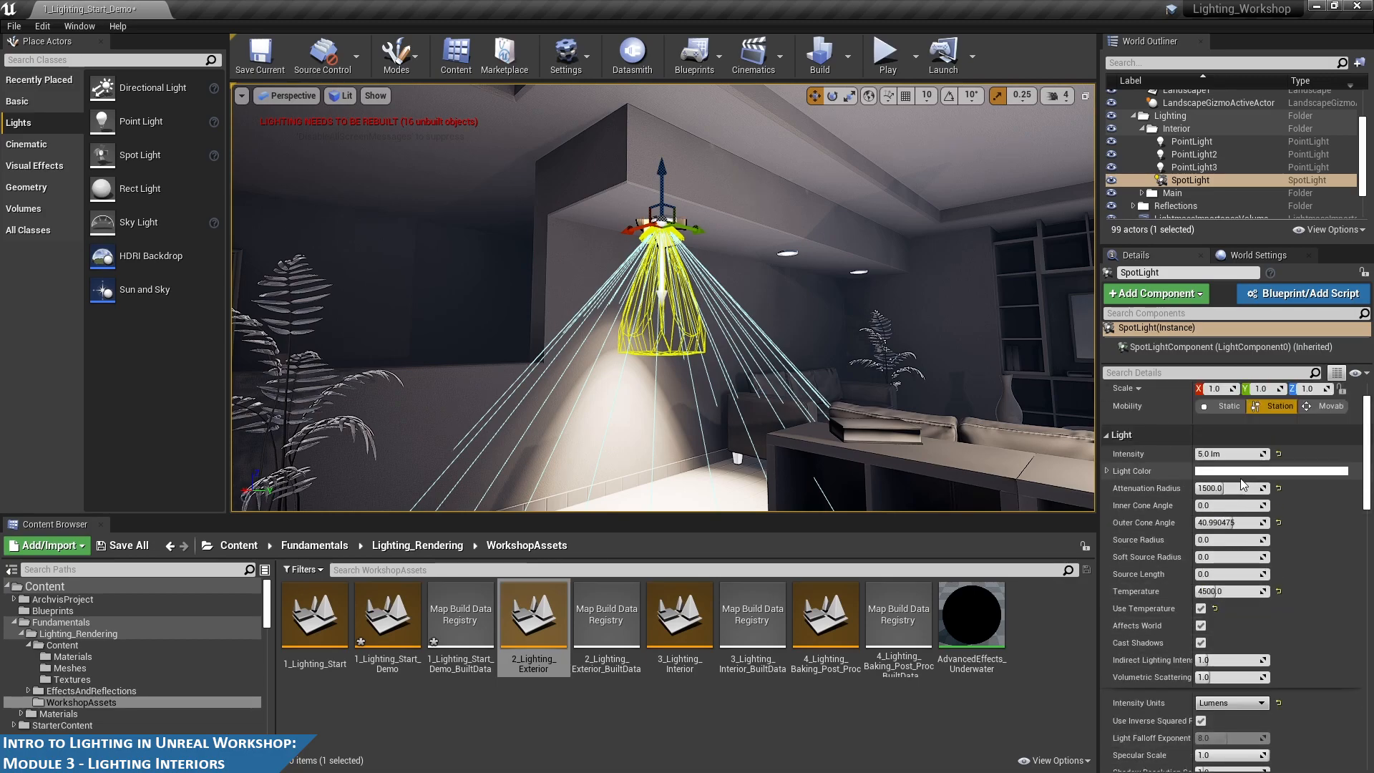
pyautogui.click(1258, 454)
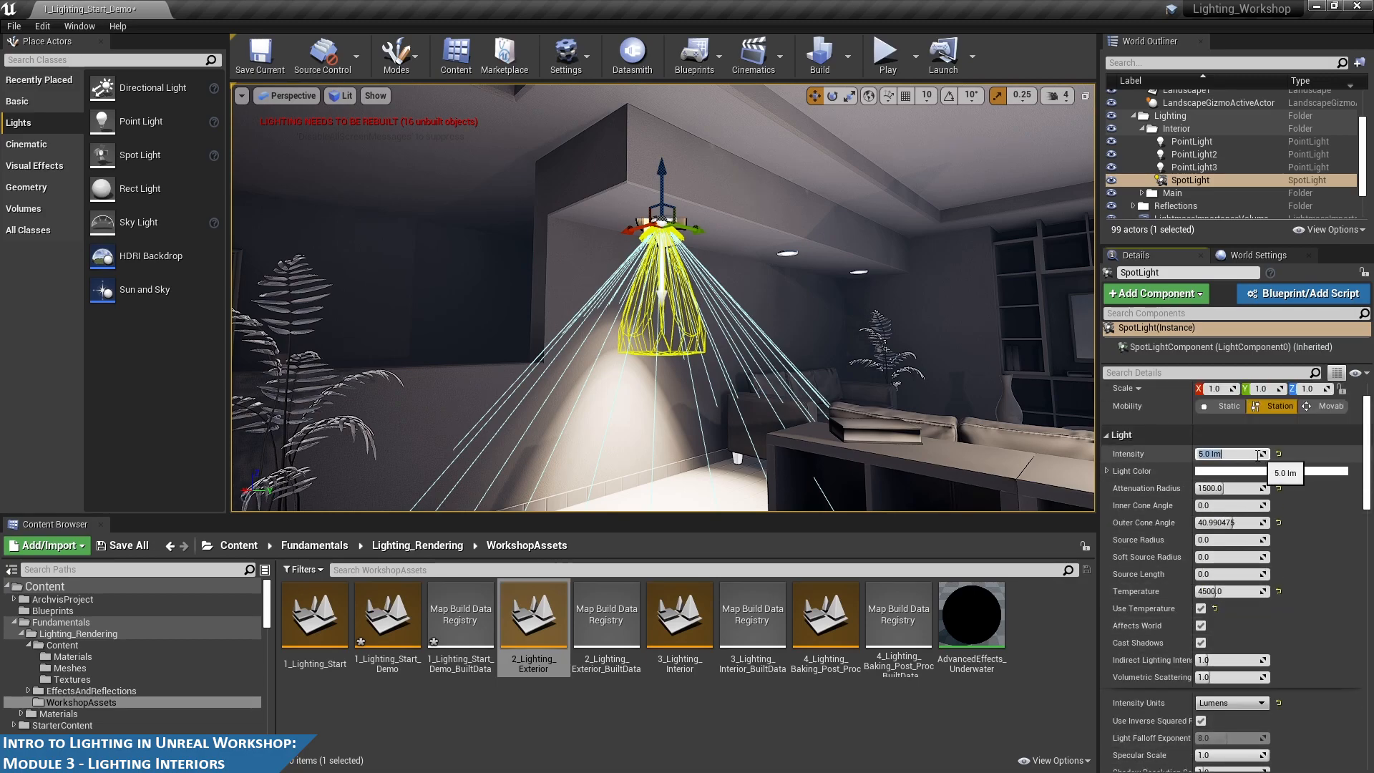
pyautogui.write('4')
pyautogui.press('Return')
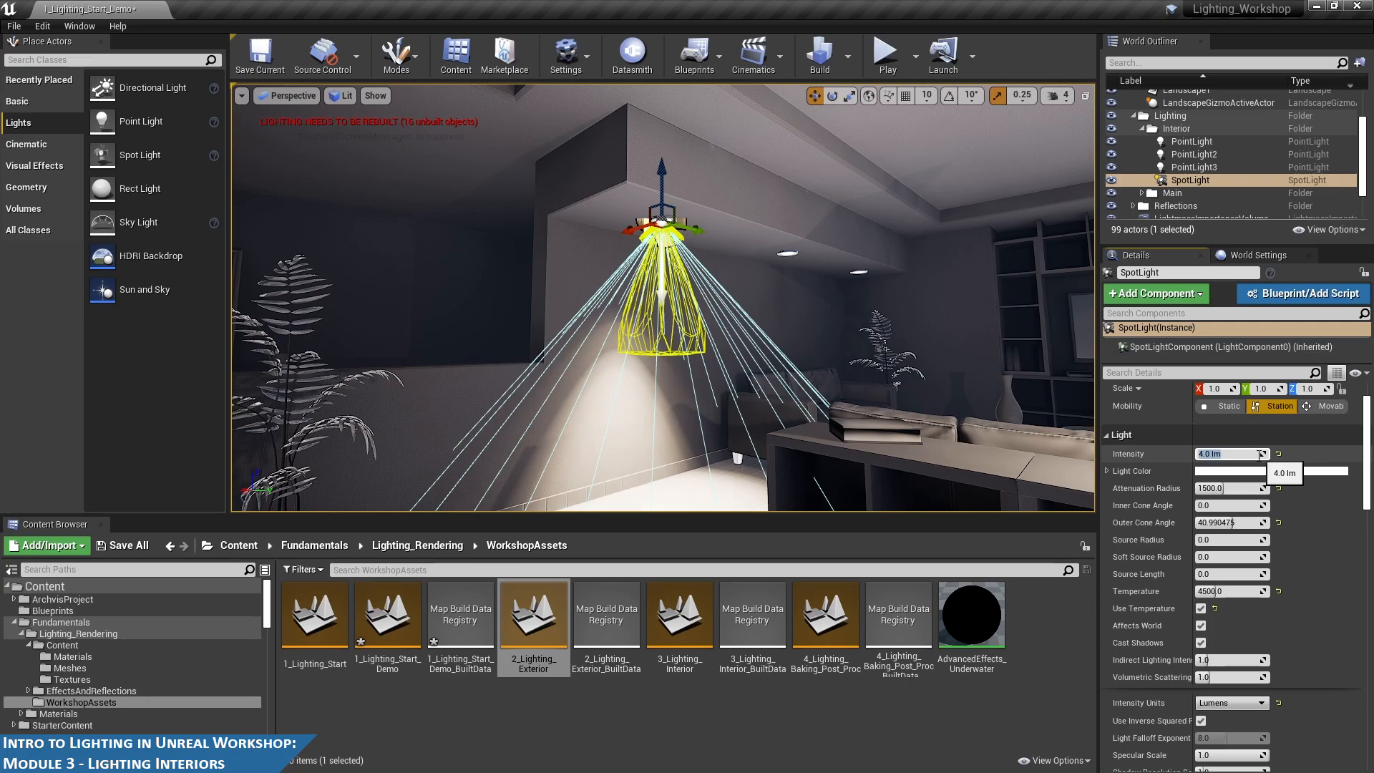
# - Try the selected spotlight's intensity at 1 lm, and settle on 5 lm
pyautogui.write('1')
pyautogui.press('Return')
pyautogui.write('5')
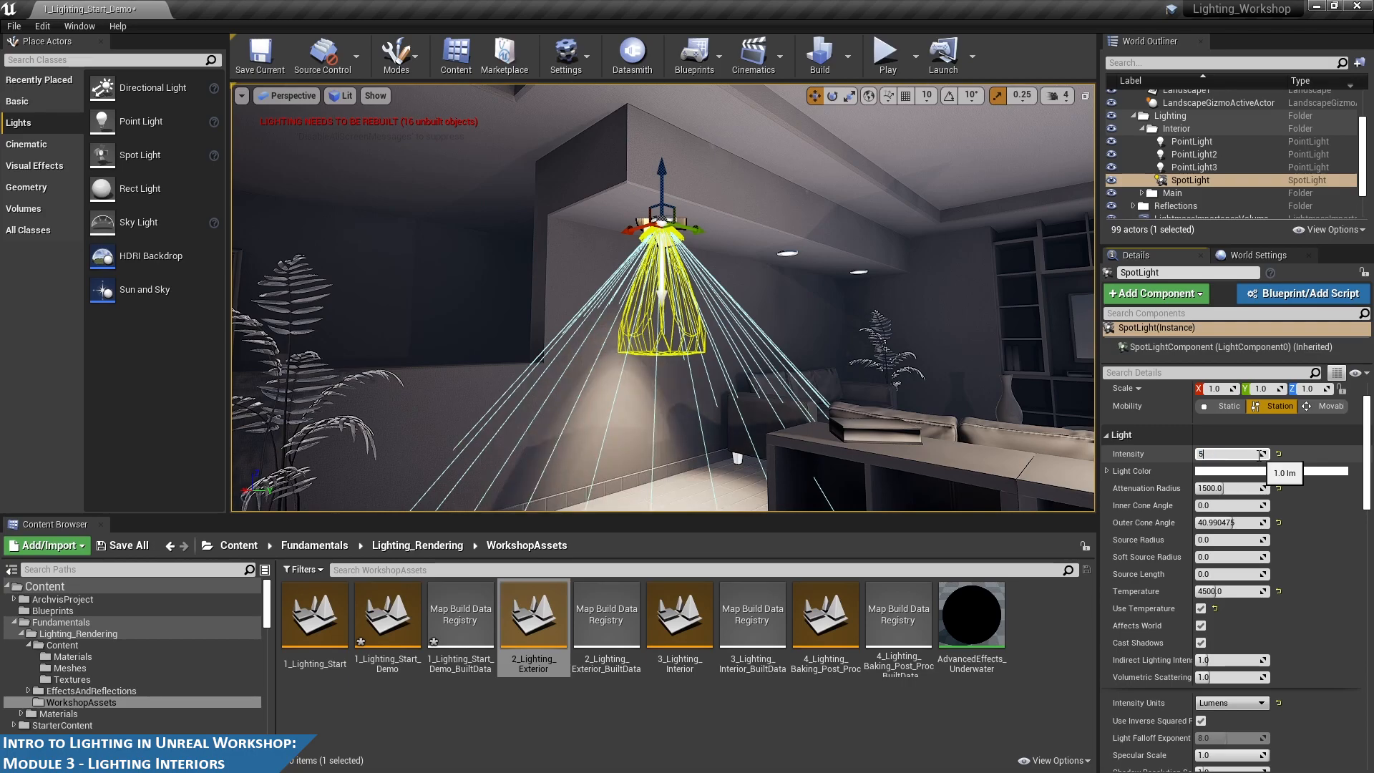
pyautogui.press('Return')
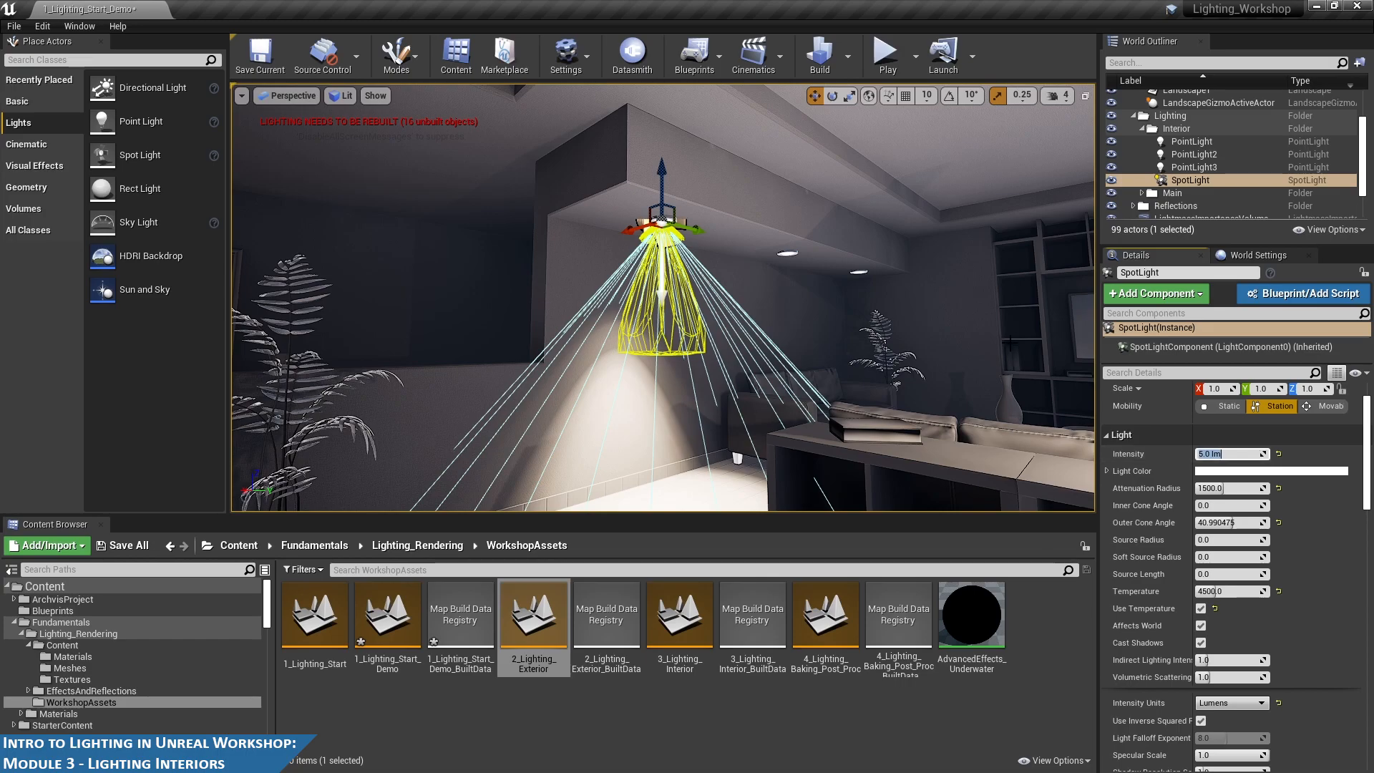
# - Duplicate the spotlight along the Y axis and place the copy above the sofa, at Y about 216
pyautogui.keyDown('alt'); pyautogui.moveTo(796, 310); pyautogui.dragTo(821, 334); pyautogui.keyUp('alt')
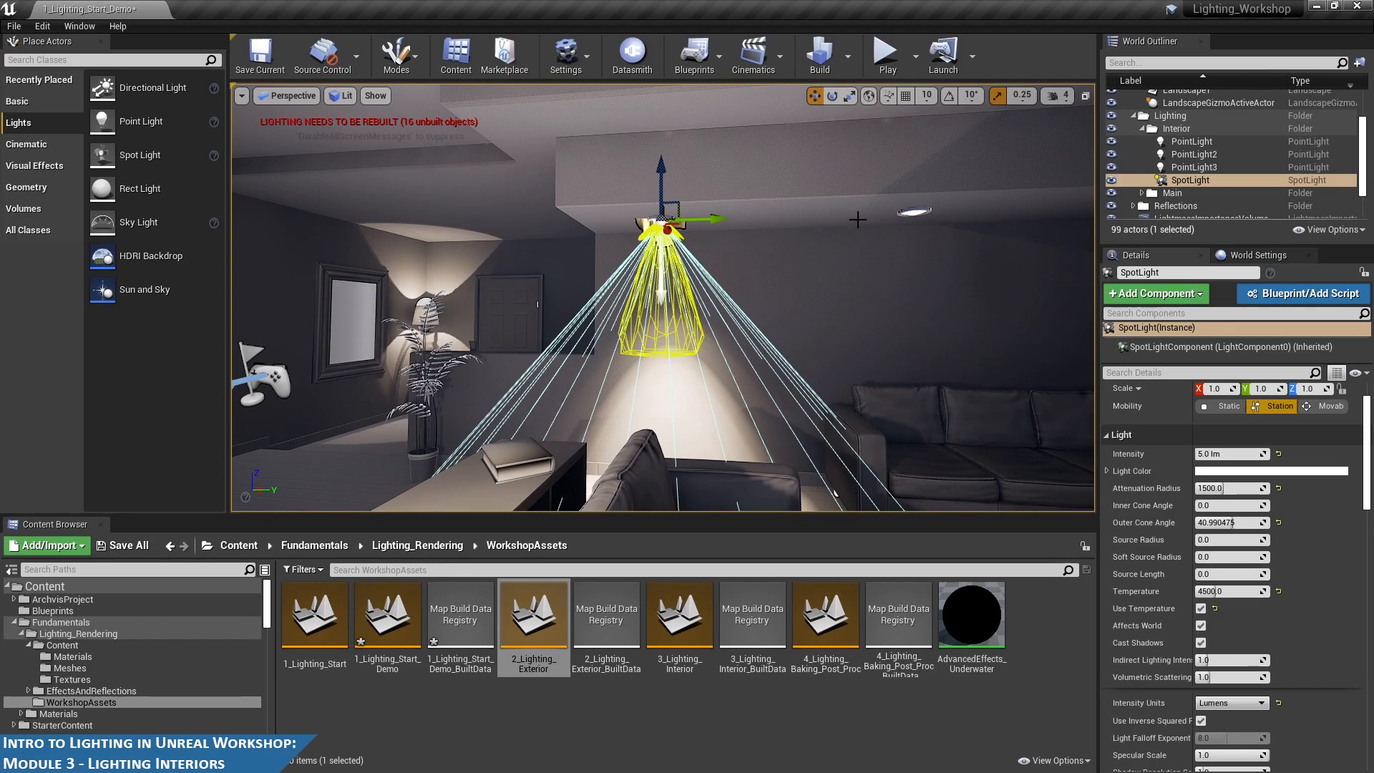
pyautogui.scroll(3, 1328, 575)
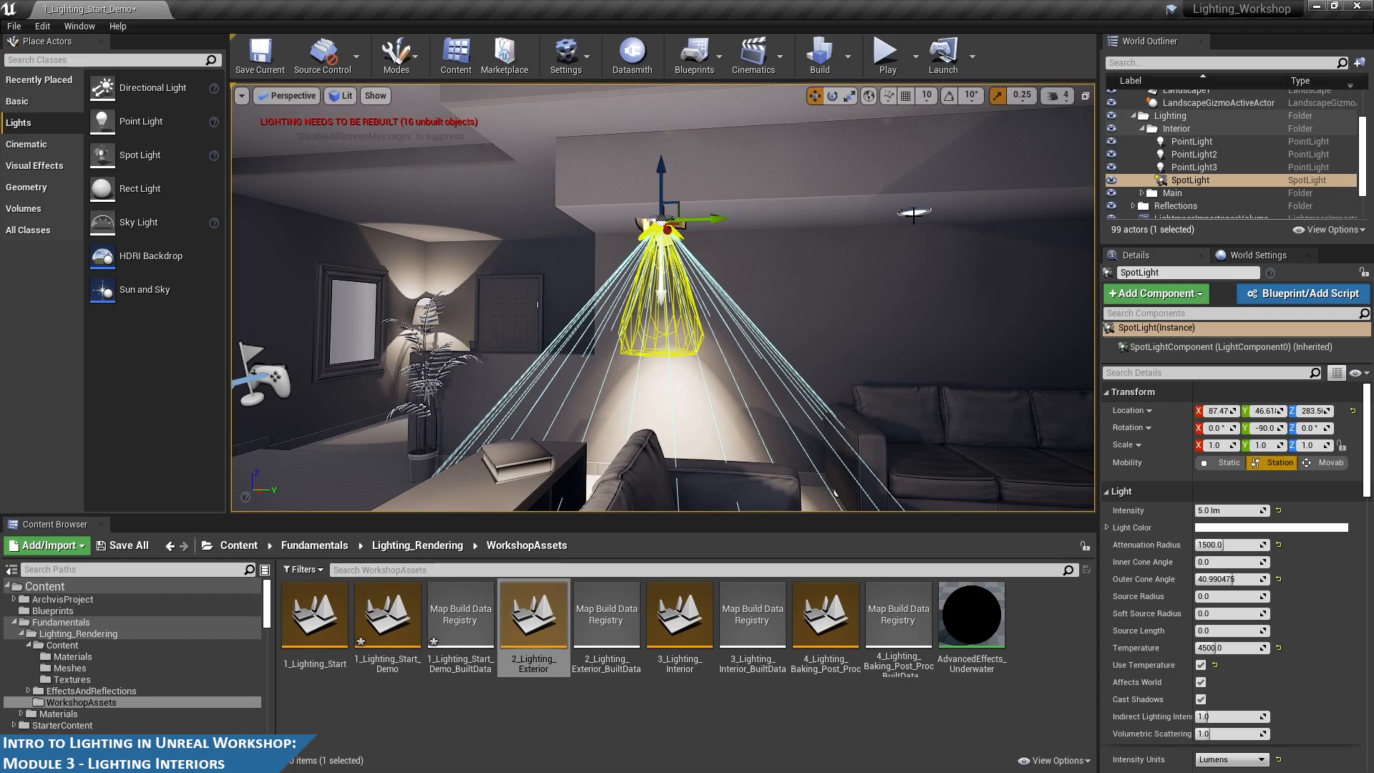
pyautogui.scroll(-3, 953, 241)
pyautogui.moveTo(959, 244); pyautogui.dragTo(987, 244, button='right')
pyautogui.keyDown('alt'); pyautogui.moveTo(634, 233); pyautogui.dragTo(817, 249); pyautogui.keyUp('alt')
pyautogui.press('f')
pyautogui.press('w')
pyautogui.moveTo(817, 249); pyautogui.dragTo(791, 248, button='right')
pyautogui.moveTo(752, 152); pyautogui.dragTo(741, 153)
pyautogui.scroll(-5, 870, 247)
pyautogui.moveTo(904, 264); pyautogui.dragTo(894, 264, button='right')
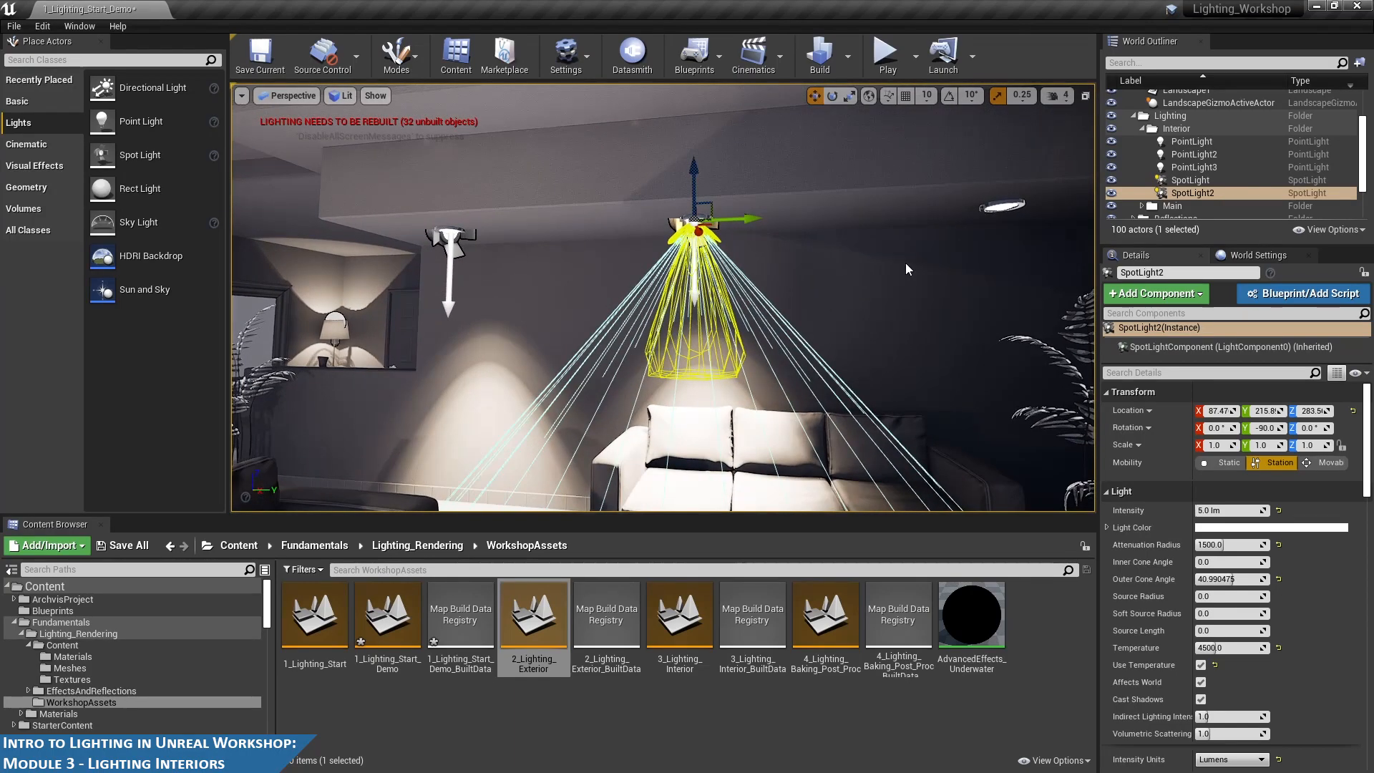
# - Duplicate the second spotlight farther along the Y axis, above the sofa's far end, at Y about 389
pyautogui.hotkey('ctrl', 'w')
pyautogui.moveTo(742, 220); pyautogui.dragTo(1077, 248)
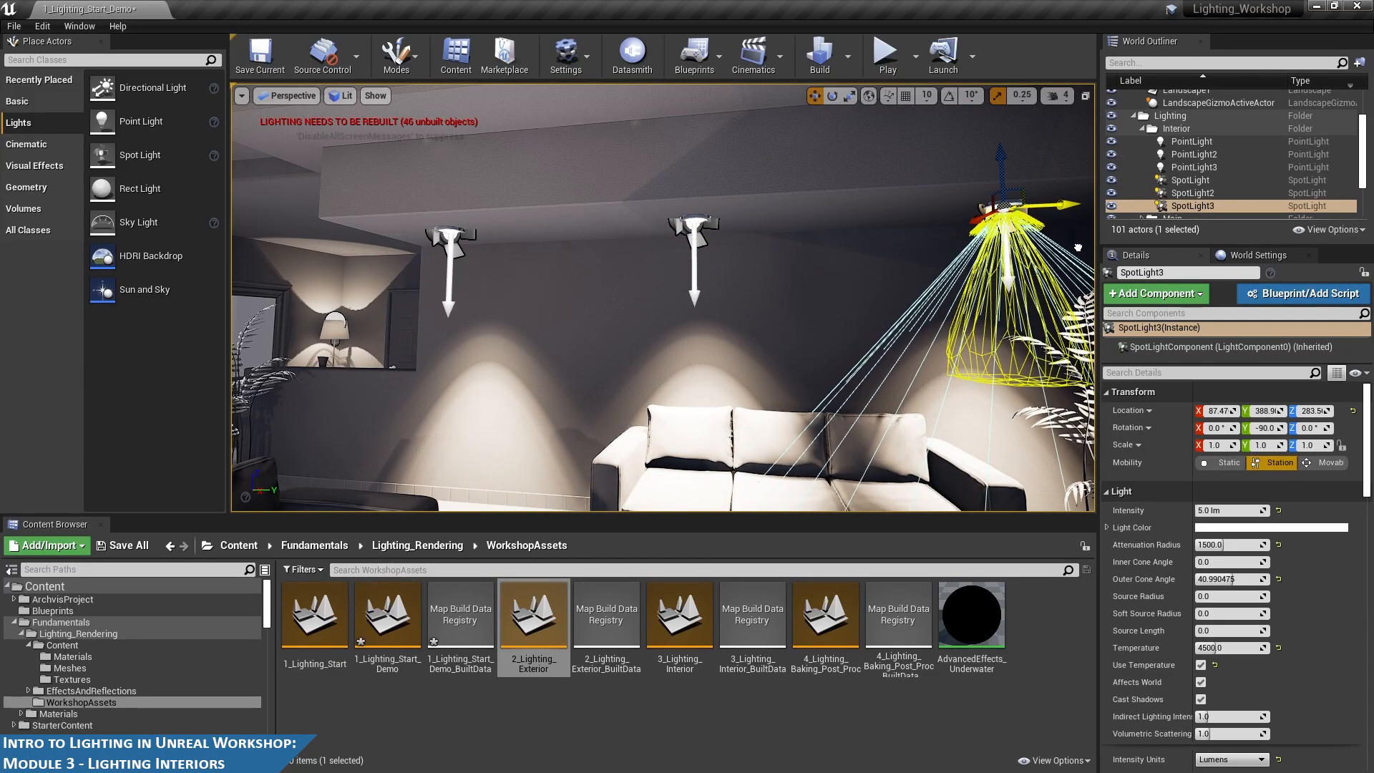
pyautogui.moveTo(839, 256)
pyautogui.mouseDown(button='right')
pyautogui.moveTo(966, 258)
pyautogui.moveTo(818, 247)
pyautogui.mouseUp(button='right')
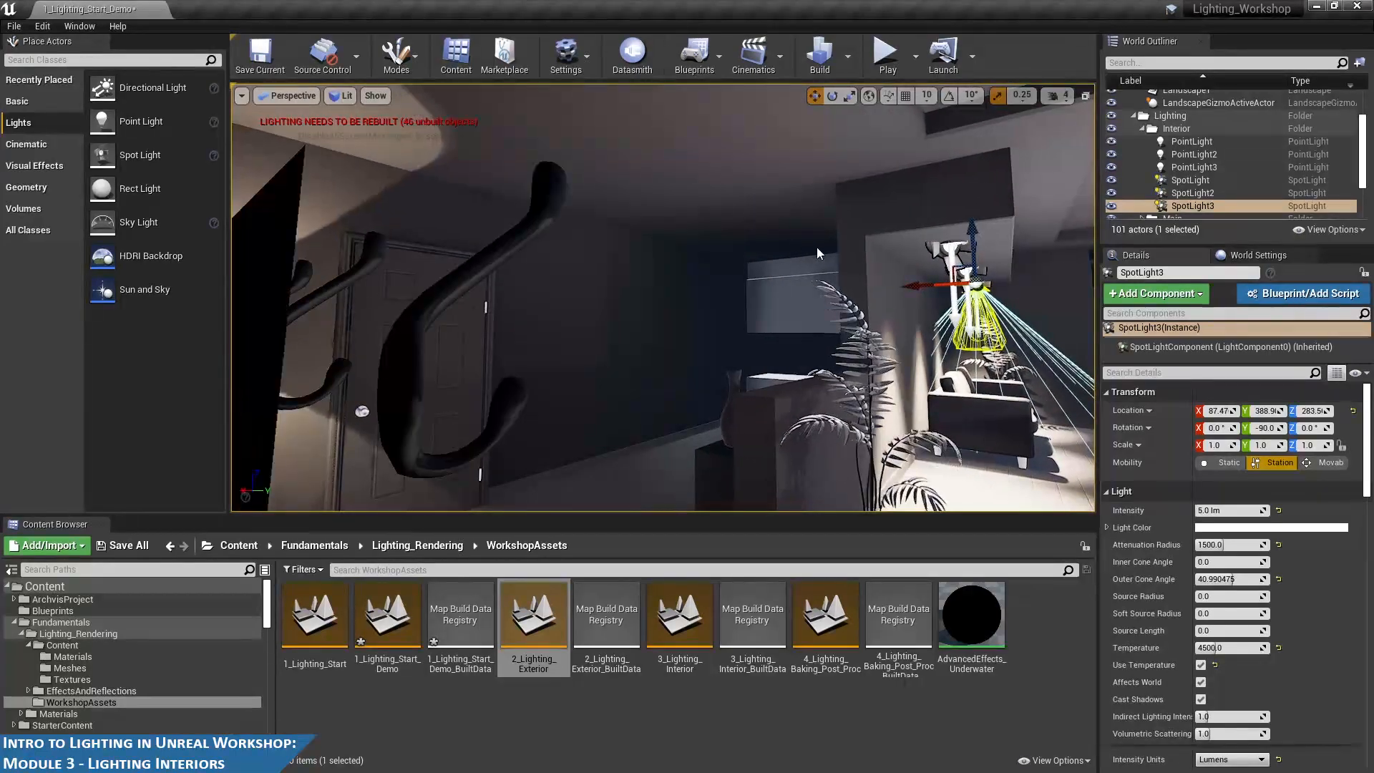
# - Select all three ceiling spotlights and shift them together slightly along X to about 83.7, leaving nothing selected
pyautogui.keyDown('shift'); pyautogui.click(1209, 178); pyautogui.keyUp('shift')
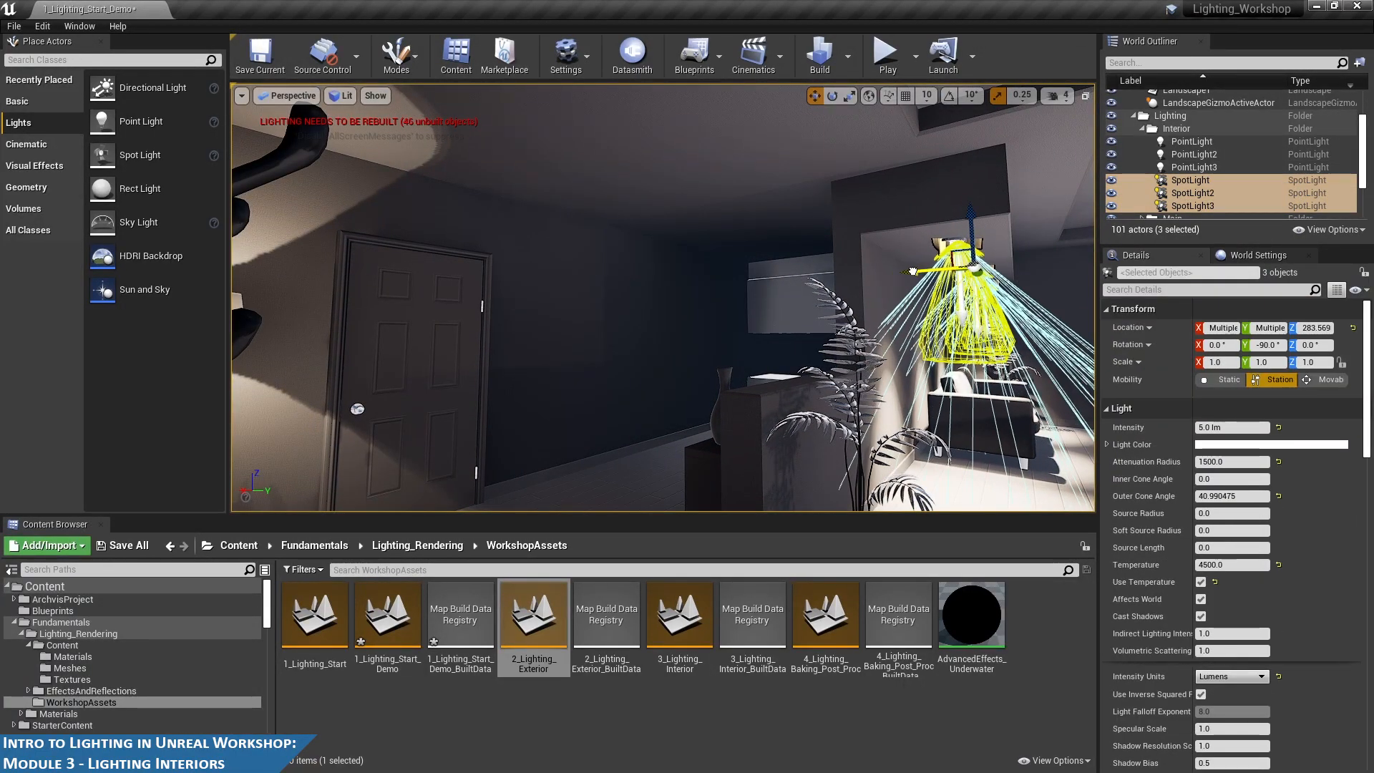
pyautogui.press('f')
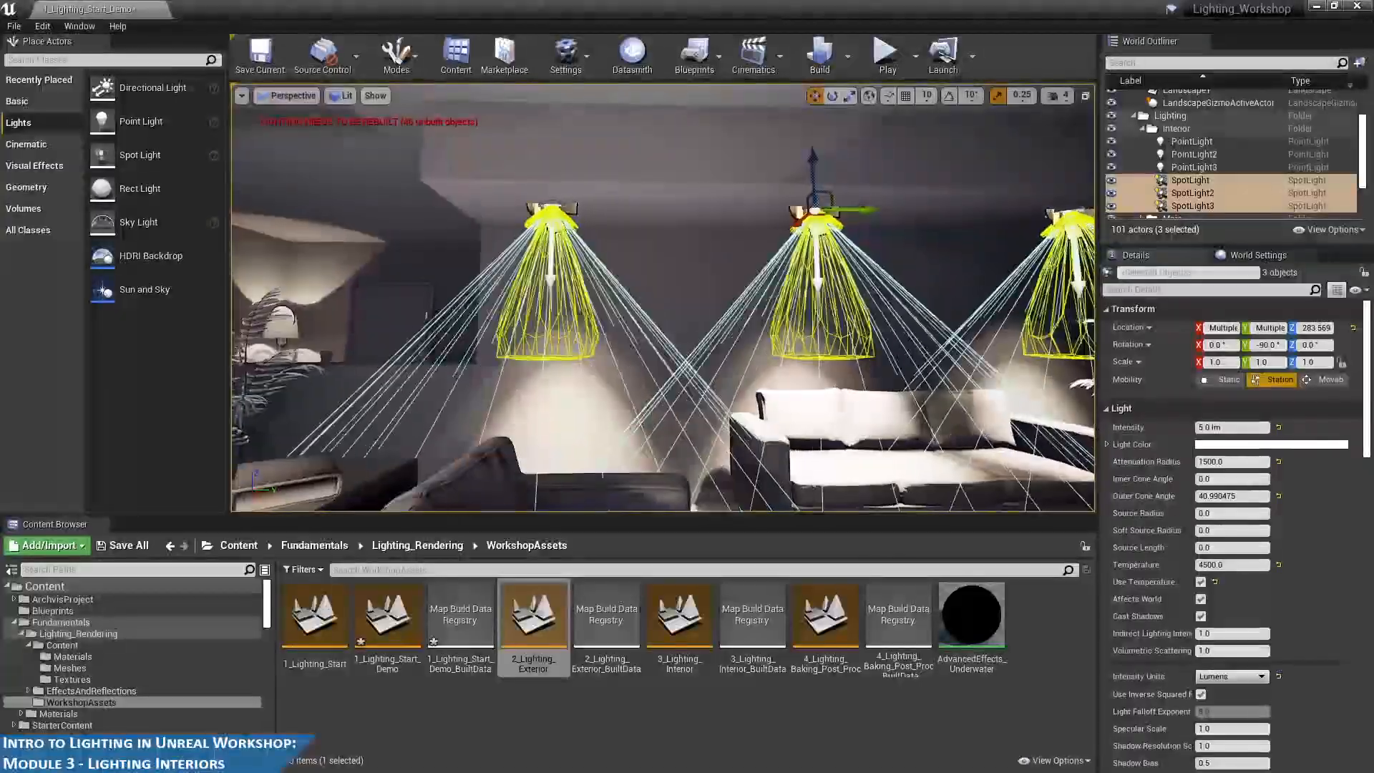
pyautogui.click(1200, 182)
pyautogui.press('Escape')
pyautogui.scroll(-4, 737, 218)
pyautogui.moveTo(679, 242); pyautogui.dragTo(792, 386, button='right')
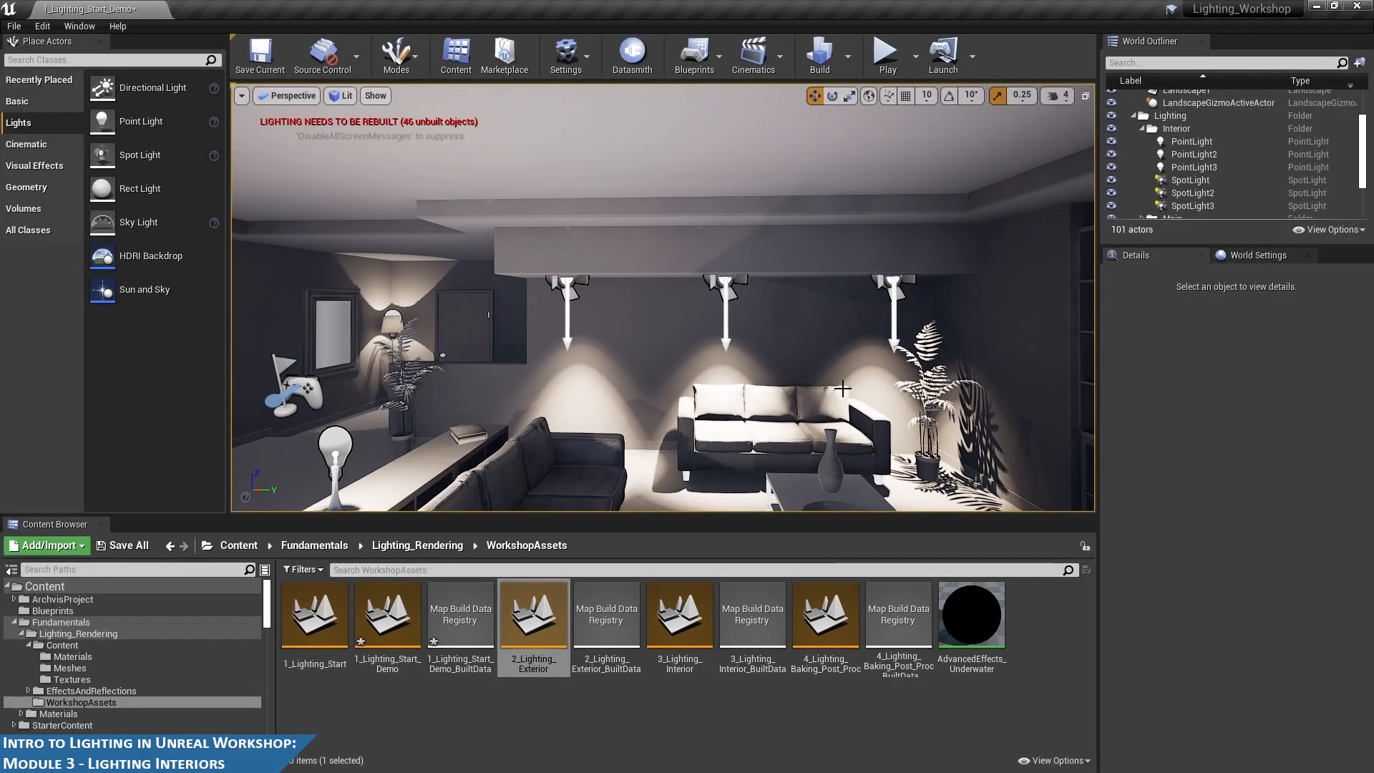
pyautogui.click(725, 340)
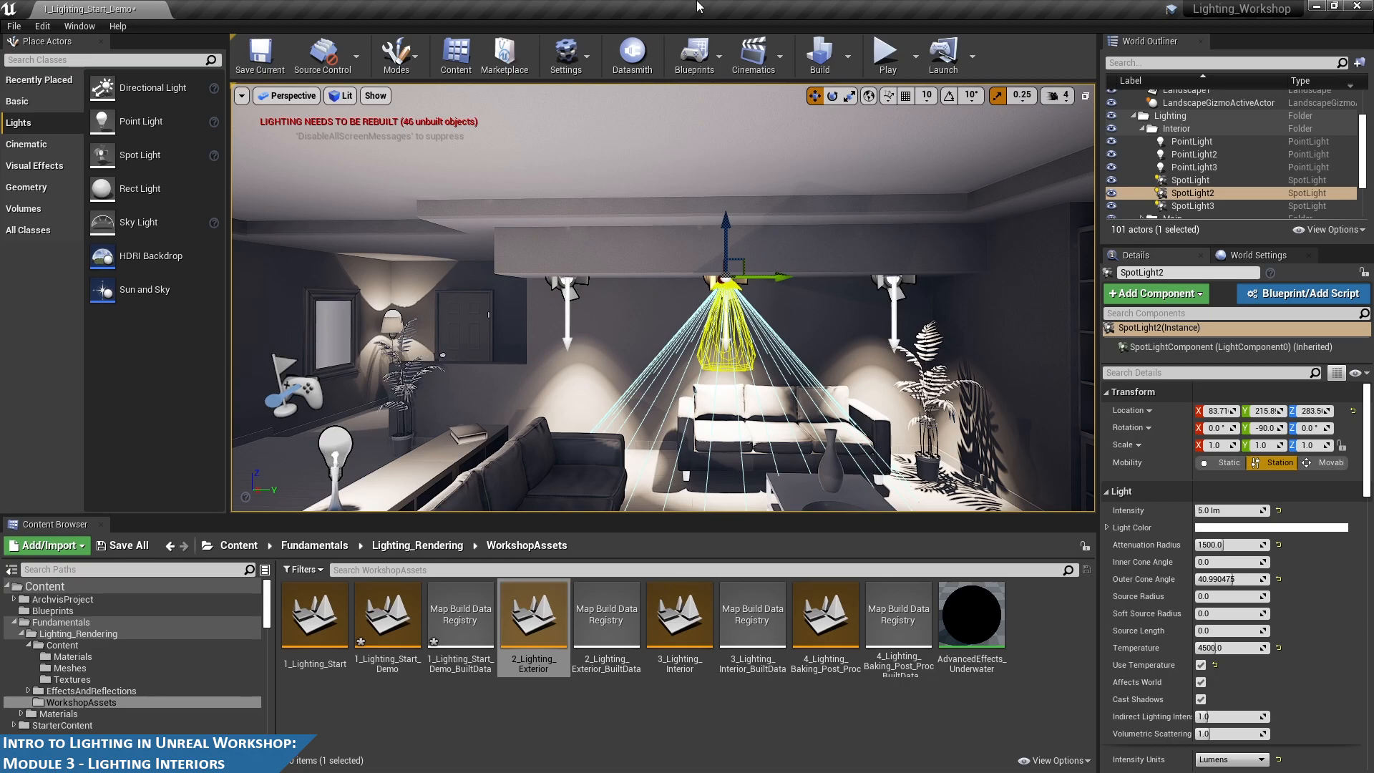
pyautogui.keyDown('ctrl'); pyautogui.click(1209, 194); pyautogui.keyUp('ctrl')
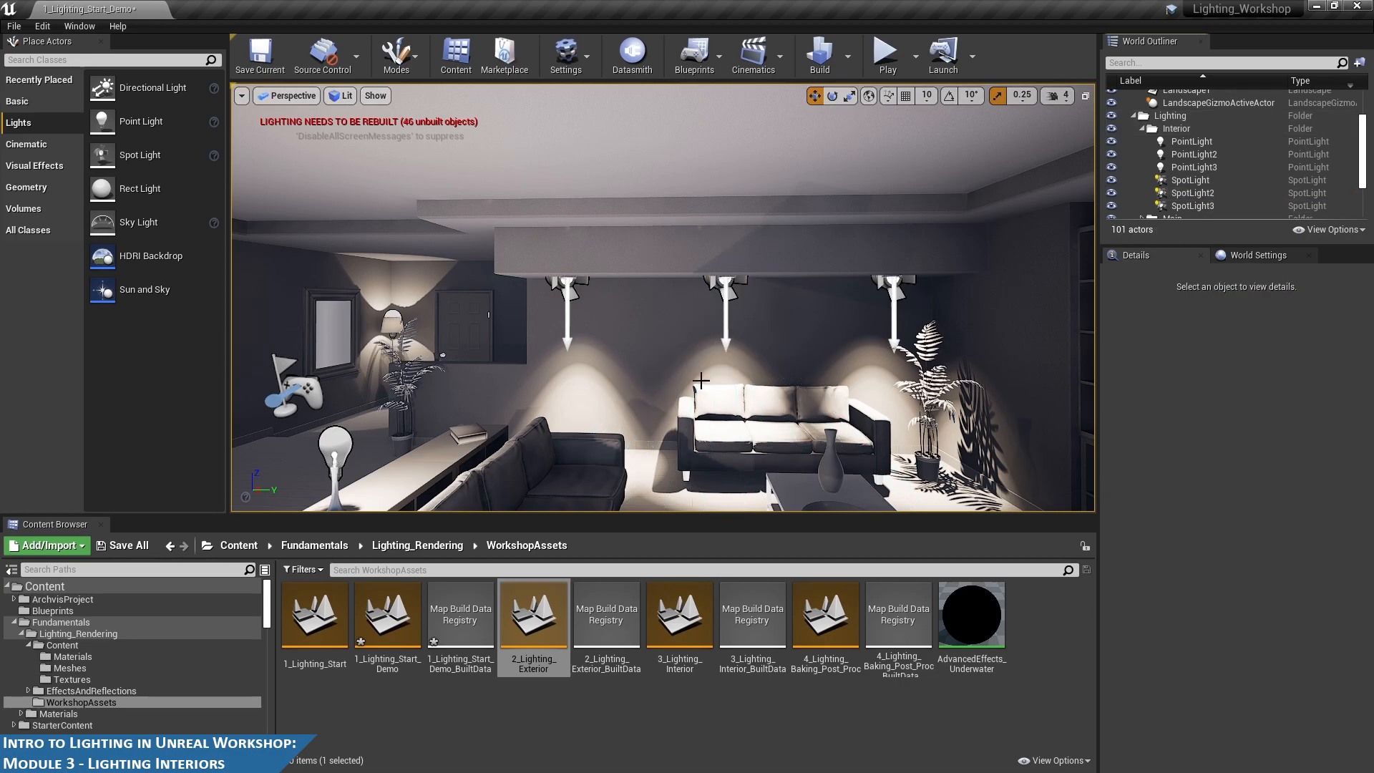
pyautogui.moveTo(961, 437); pyautogui.dragTo(900, 432, button='middle')
pyautogui.moveTo(689, 385); pyautogui.dragTo(721, 384, button='right')
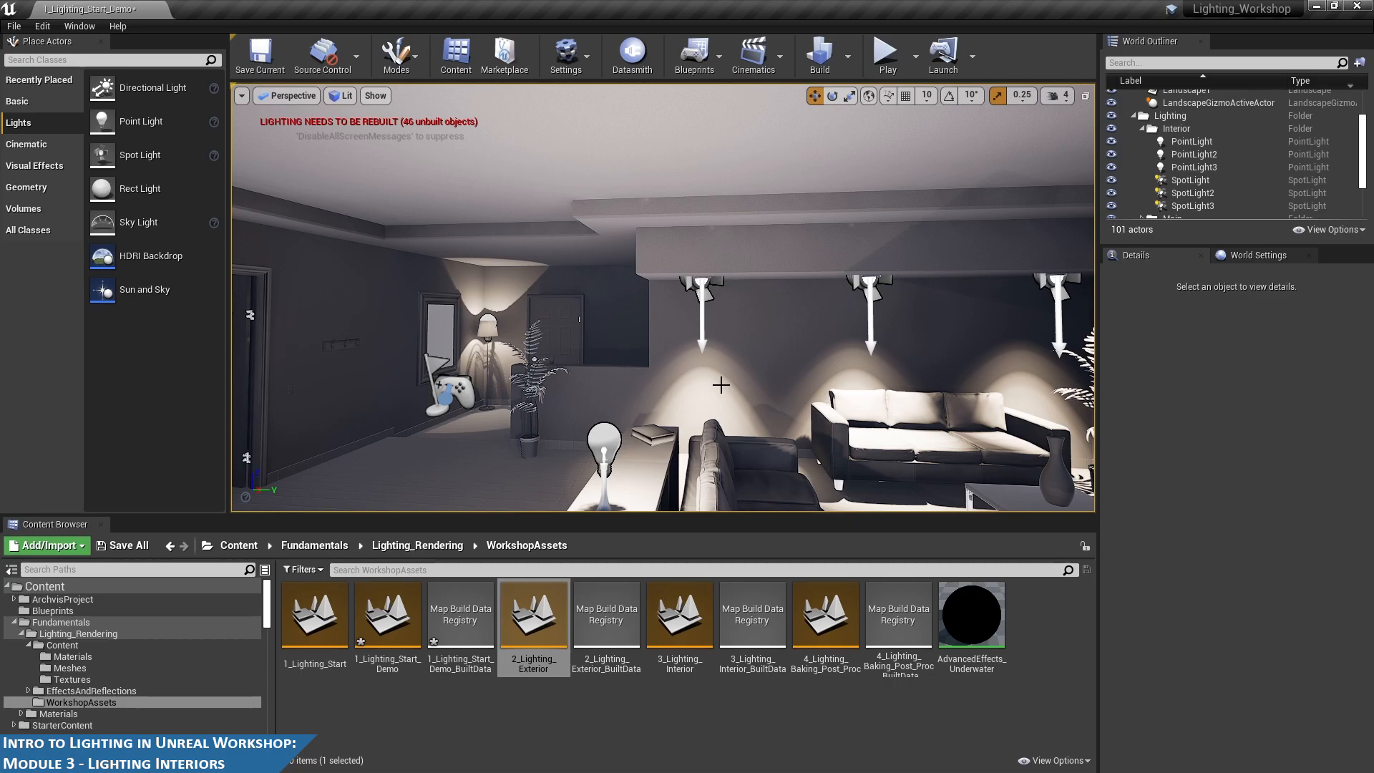
# - Select the exterior box reflection capture and toggle its visibility to compare the reflections on the calibration spheres
pyautogui.press('s')
pyautogui.moveTo(829, 331); pyautogui.dragTo(869, 356, button='right')
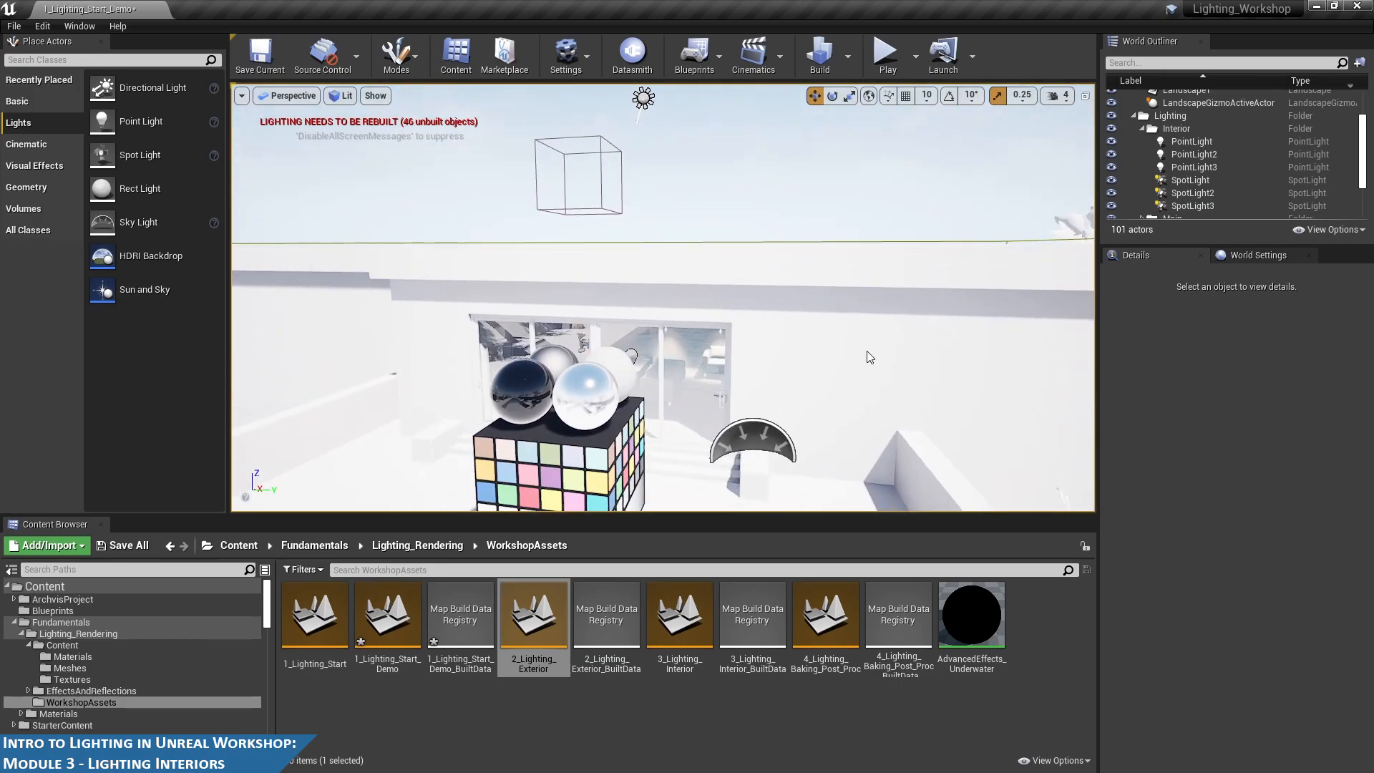
pyautogui.click(506, 463)
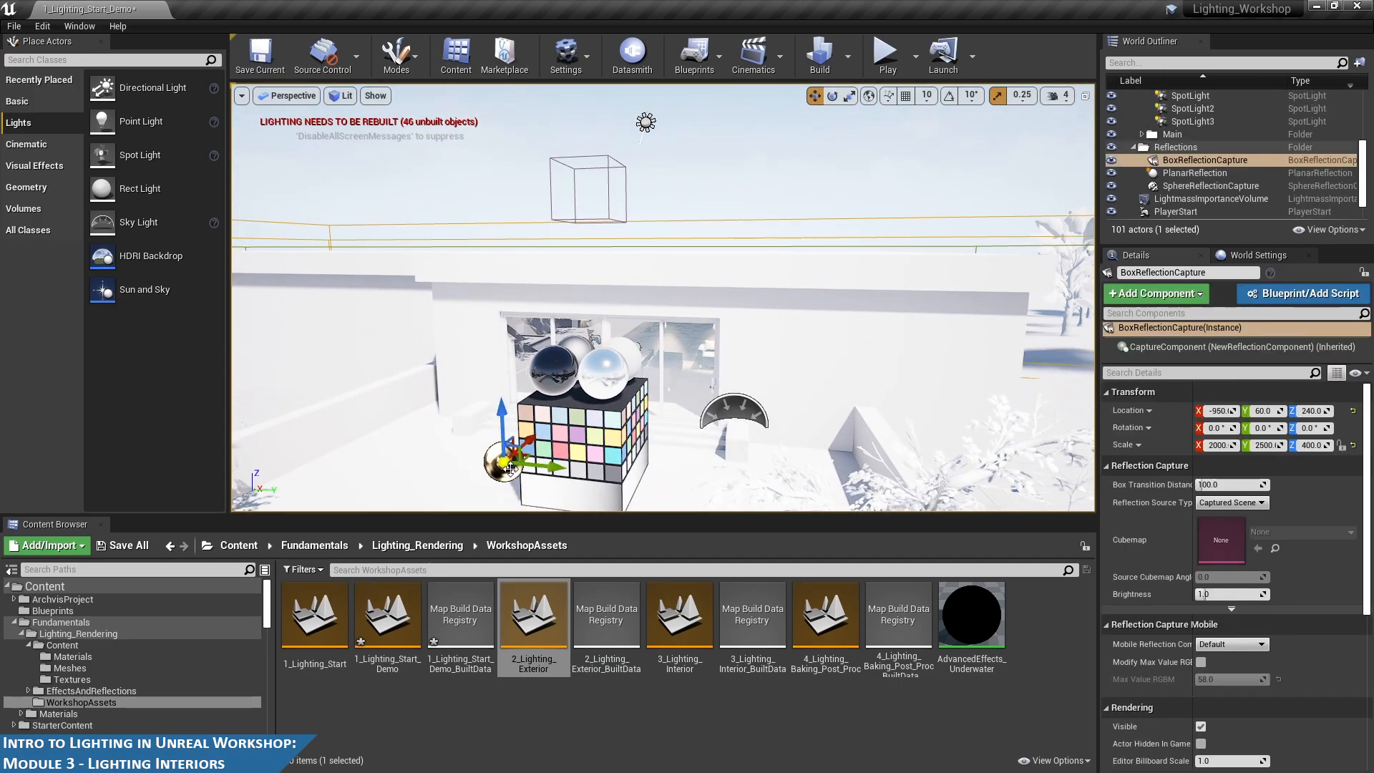
pyautogui.scroll(-5, 637, 302)
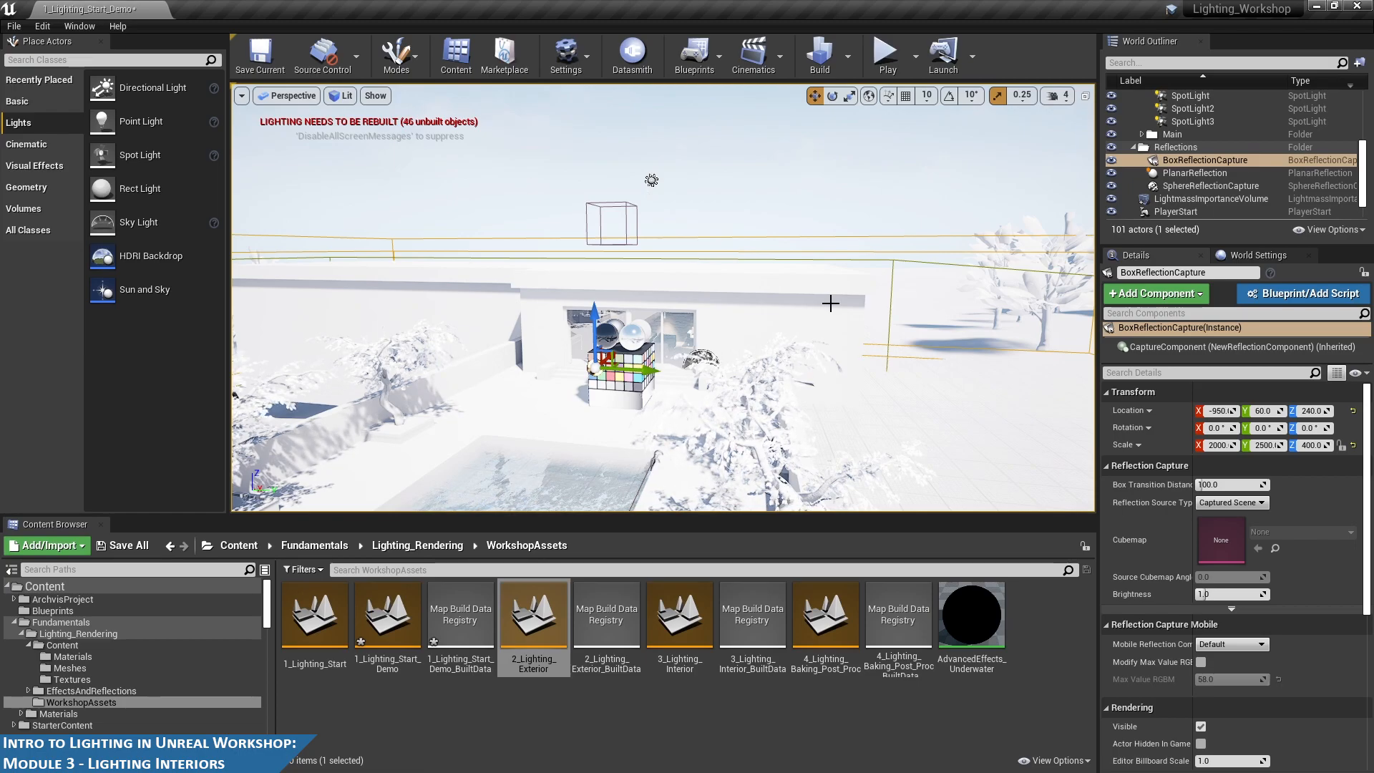
pyautogui.press('d')
pyautogui.moveTo(794, 318); pyautogui.dragTo(727, 326, button='right')
pyautogui.press('w')
pyautogui.click(1111, 160)
pyautogui.click(1111, 159)
pyautogui.click(1111, 159)
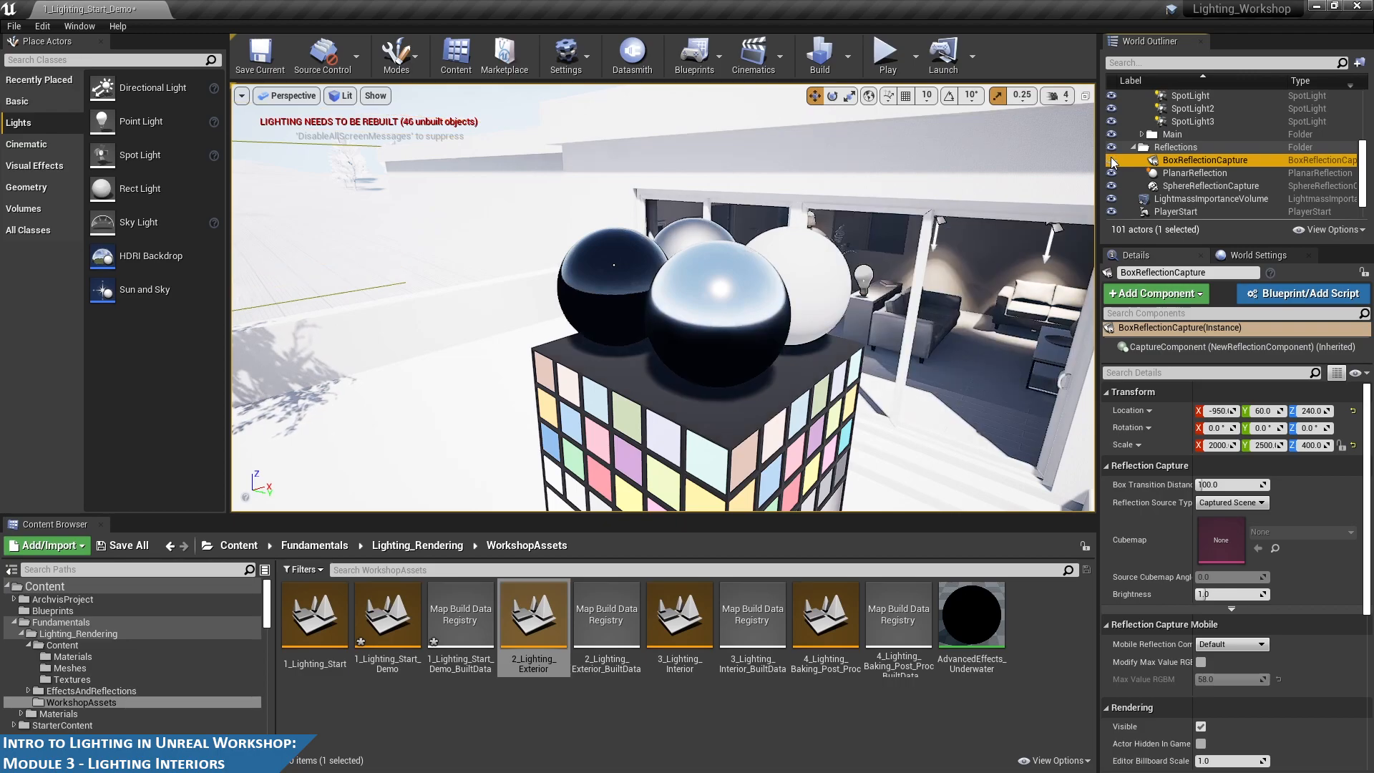
pyautogui.click(1112, 162)
# - Compare reflections on the spheres and glass doors from another angle with the box reflection capture hidden and shown
pyautogui.moveTo(801, 287); pyautogui.dragTo(834, 290, button='right')
pyautogui.press('d')
pyautogui.moveTo(475, 261)
pyautogui.mouseDown(button='right')
pyautogui.moveTo(465, 279)
pyautogui.moveTo(473, 261)
pyautogui.mouseUp(button='right')
pyautogui.press('d')
pyautogui.press('a')
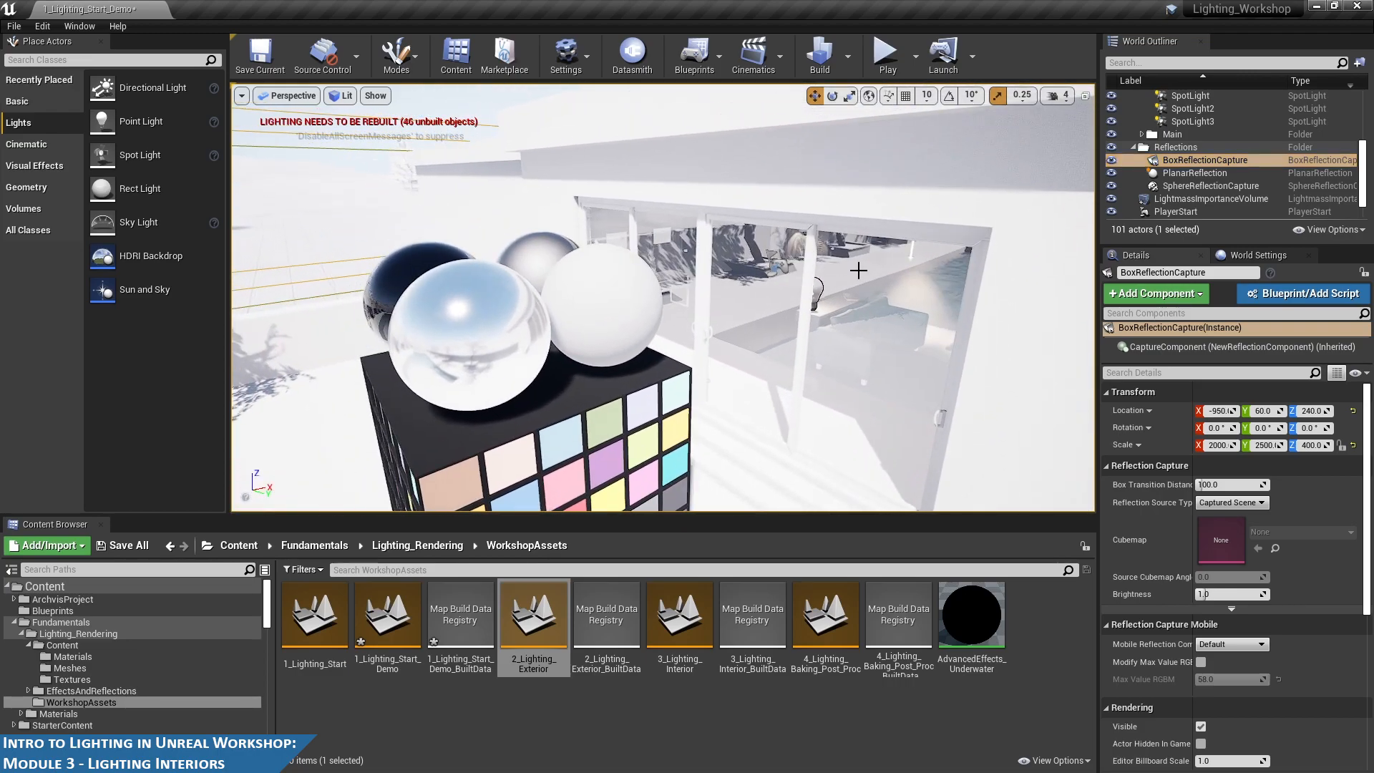
pyautogui.click(1112, 161)
pyautogui.click(1112, 162)
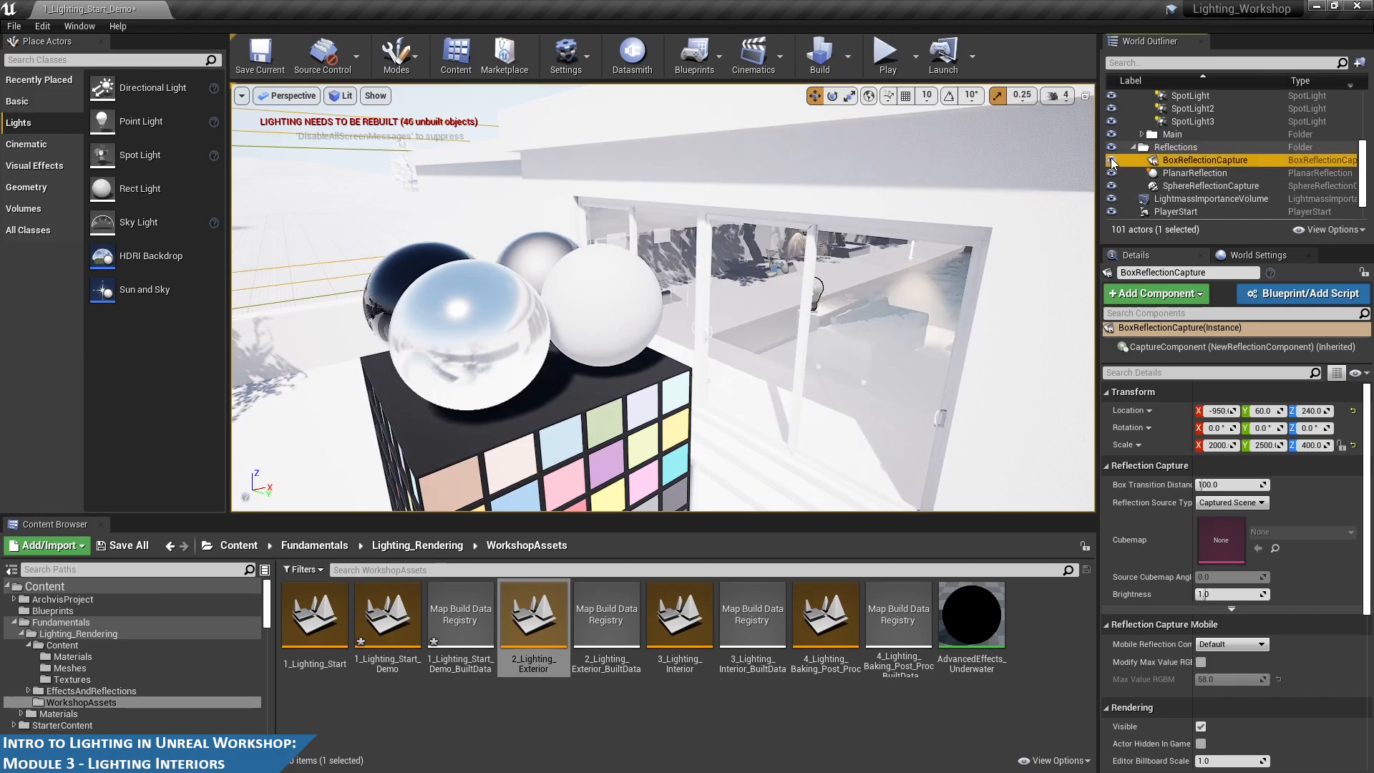
# - Find the reflection actors with "ref", place a Sphere Reflection Capture in the interior by the hallway lamp, and raise it to Z about 228
pyautogui.press('d')
pyautogui.moveTo(809, 295); pyautogui.dragTo(846, 251, button='right')
pyautogui.press('w')
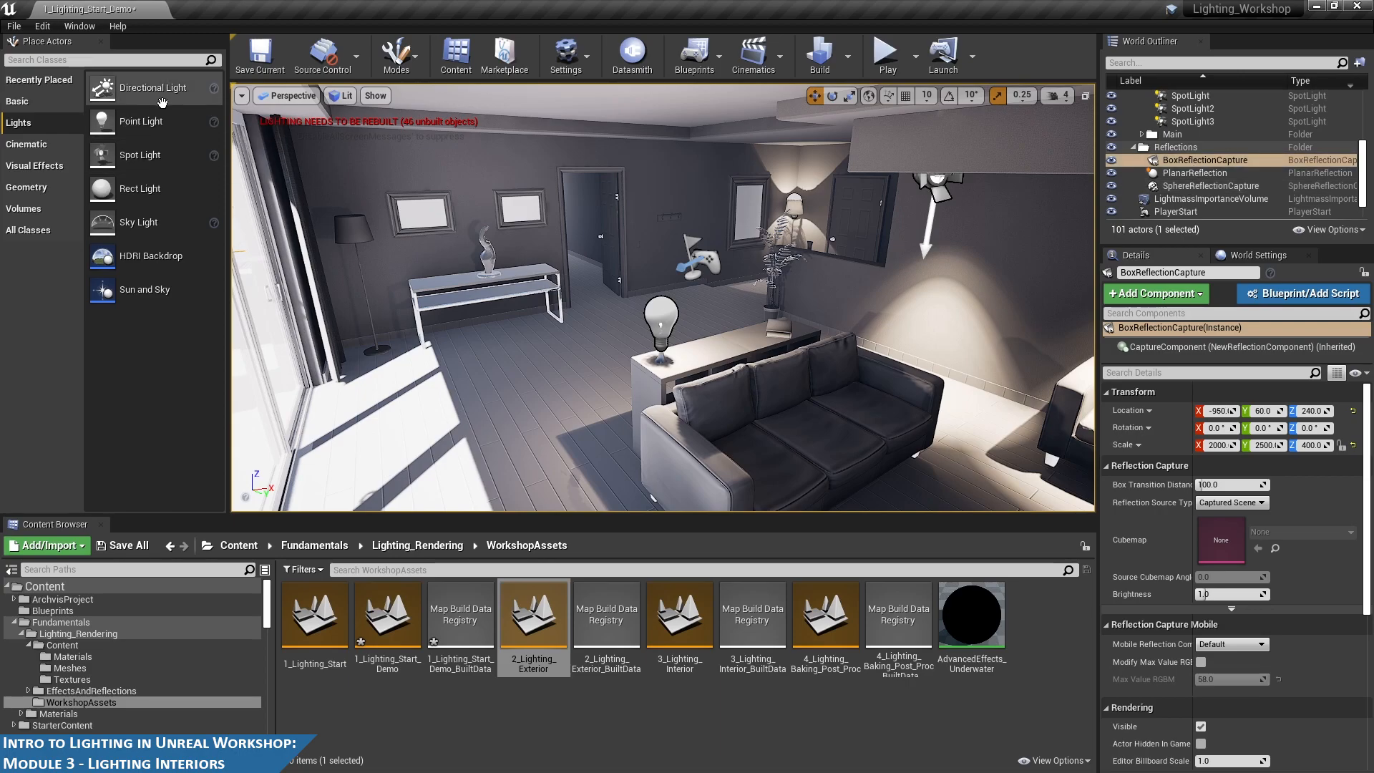
pyautogui.click(75, 61)
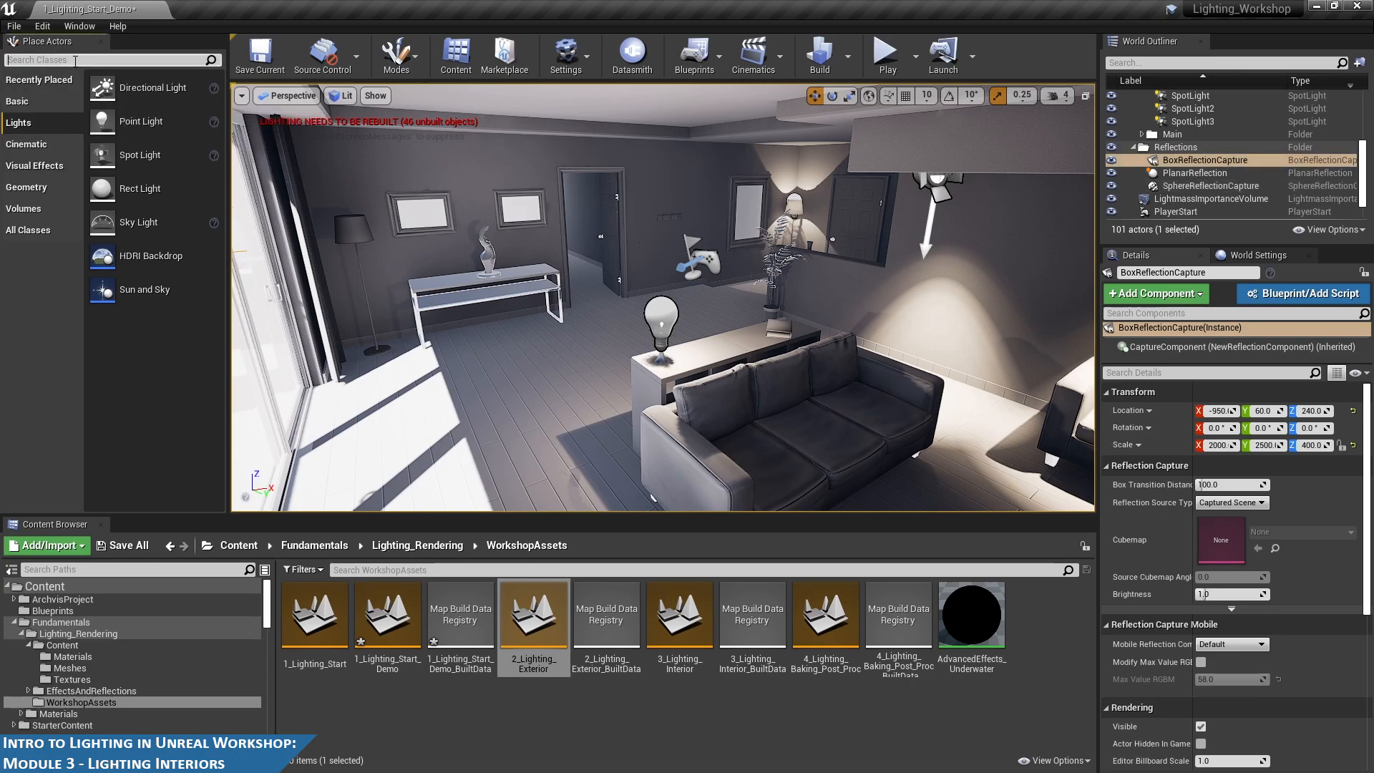
pyautogui.write('ref')
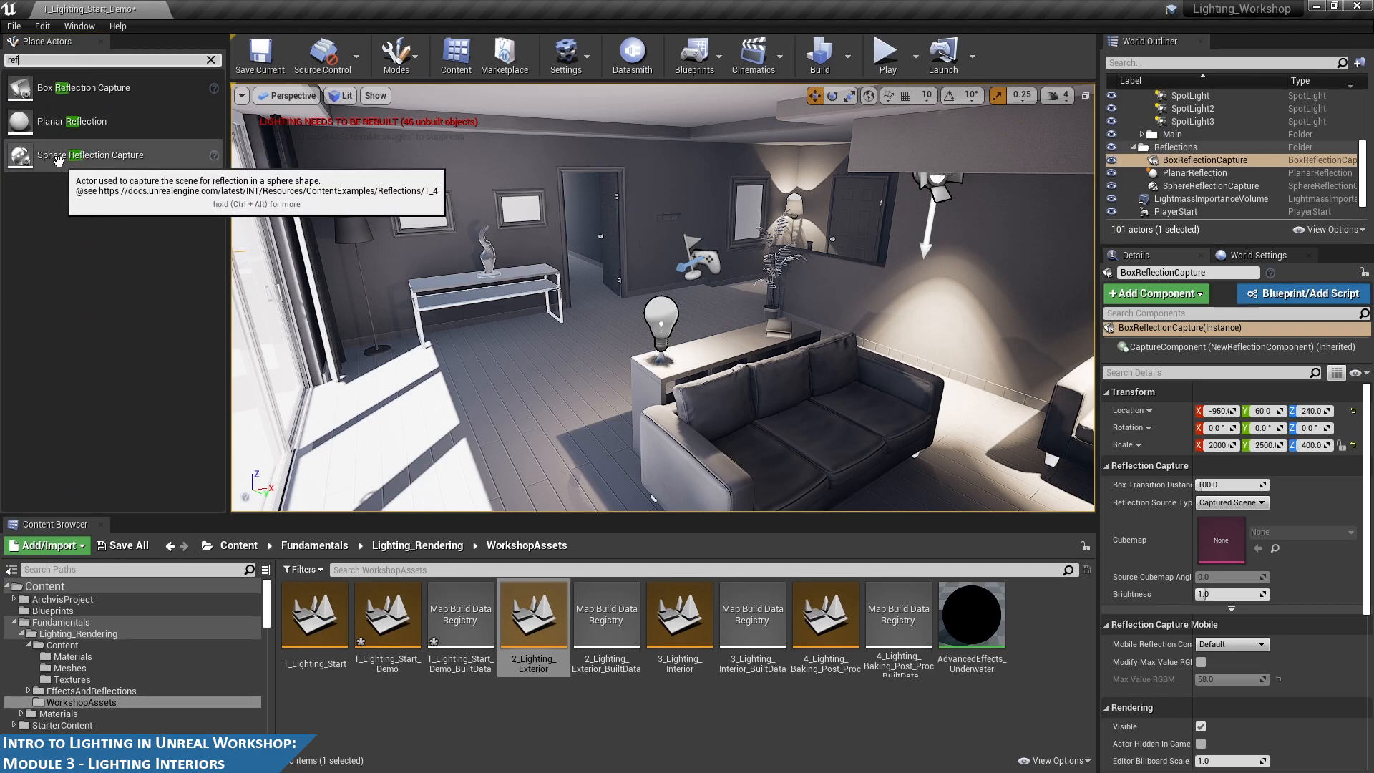
pyautogui.moveTo(86, 154); pyautogui.dragTo(357, 221)
pyautogui.moveTo(823, 248); pyautogui.dragTo(1002, 266)
pyautogui.press('f')
pyautogui.moveTo(660, 246); pyautogui.dragTo(661, 155)
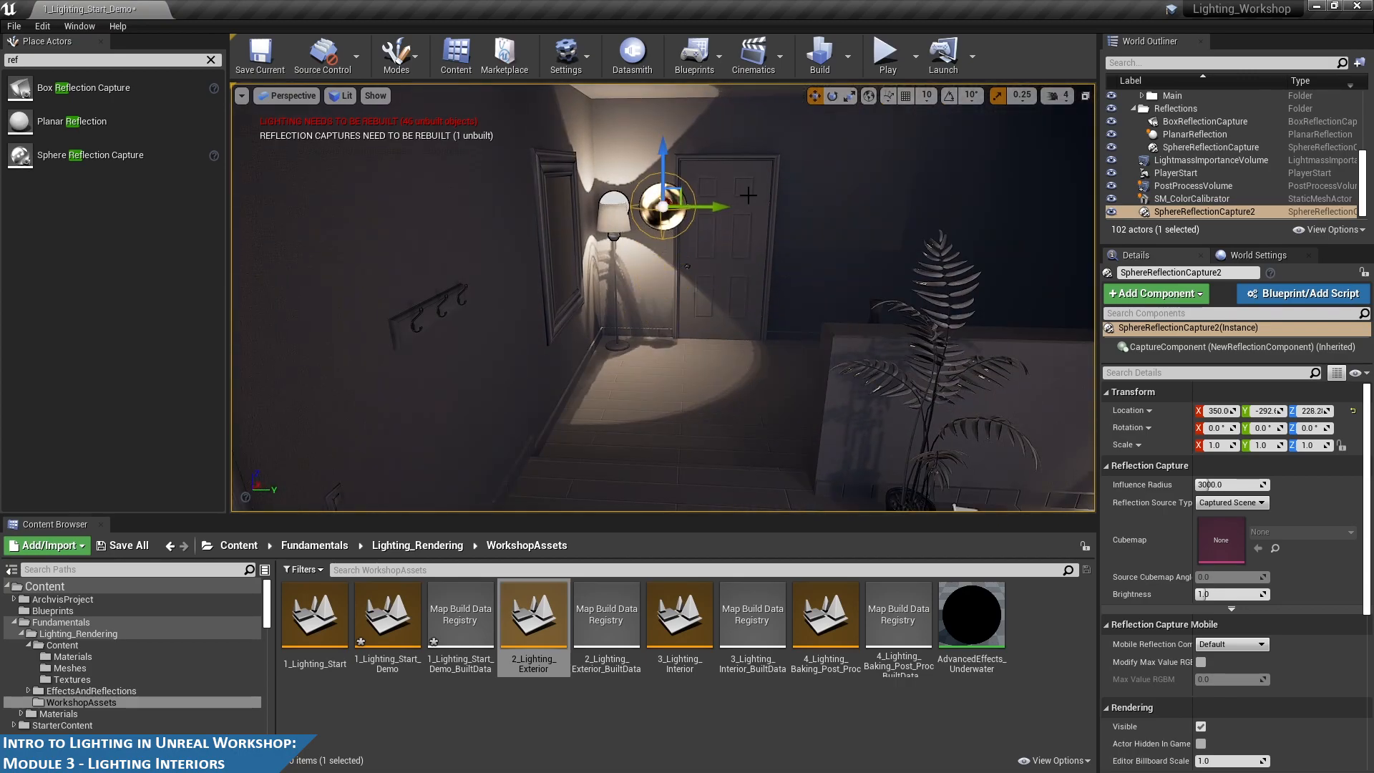
# - Move the new sphere reflection capture toward the interior wall opening, to about X 274 and Y -152
pyautogui.keyDown('alt'); pyautogui.moveTo(861, 254); pyautogui.dragTo(826, 255); pyautogui.keyUp('alt')
pyautogui.moveTo(722, 206); pyautogui.dragTo(946, 221)
pyautogui.keyDown('alt'); pyautogui.moveTo(887, 259); pyautogui.dragTo(887, 395); pyautogui.keyUp('alt')
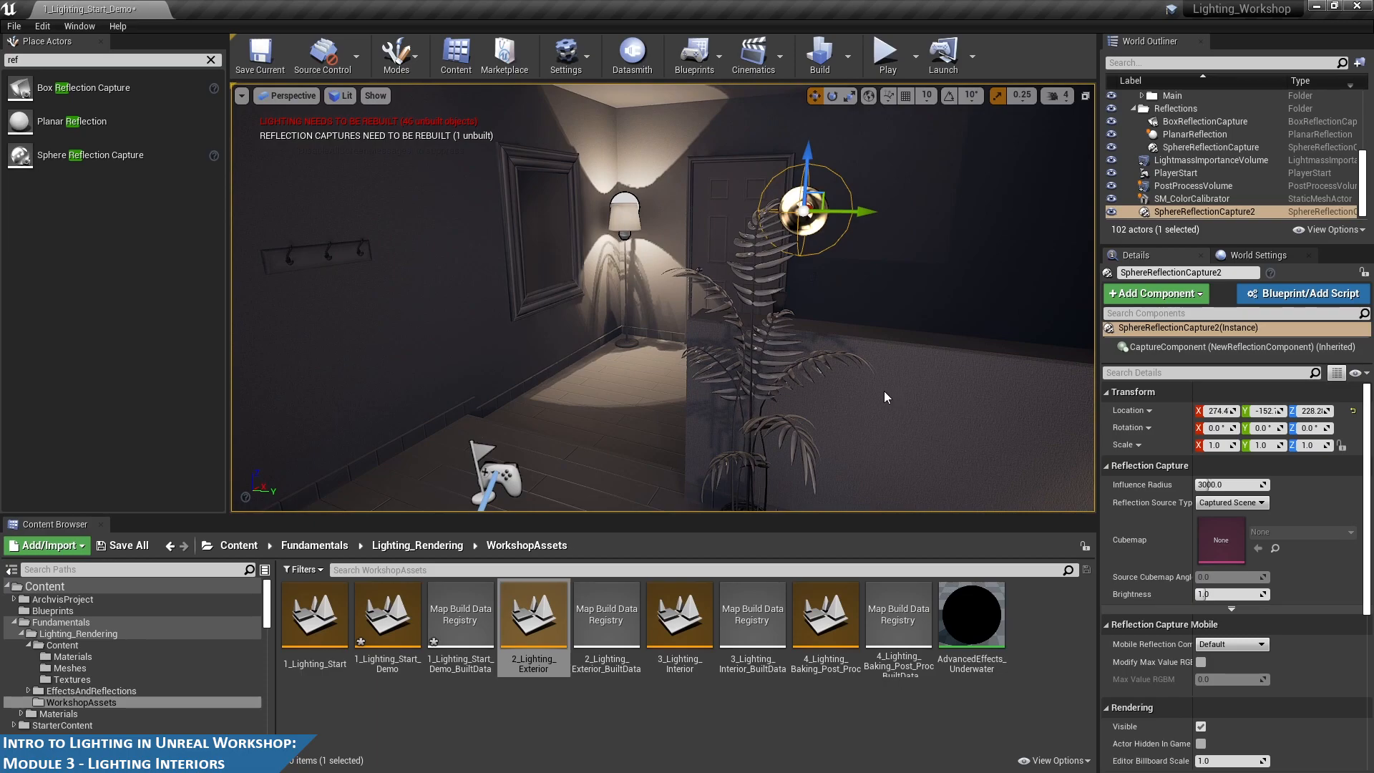
# - Toggle the new sphere reflection capture's visibility to compare its effect on the room
pyautogui.scroll(-5, 886, 396)
pyautogui.click(1111, 212)
pyautogui.click(1111, 212)
pyautogui.click(1111, 212)
pyautogui.click(1112, 213)
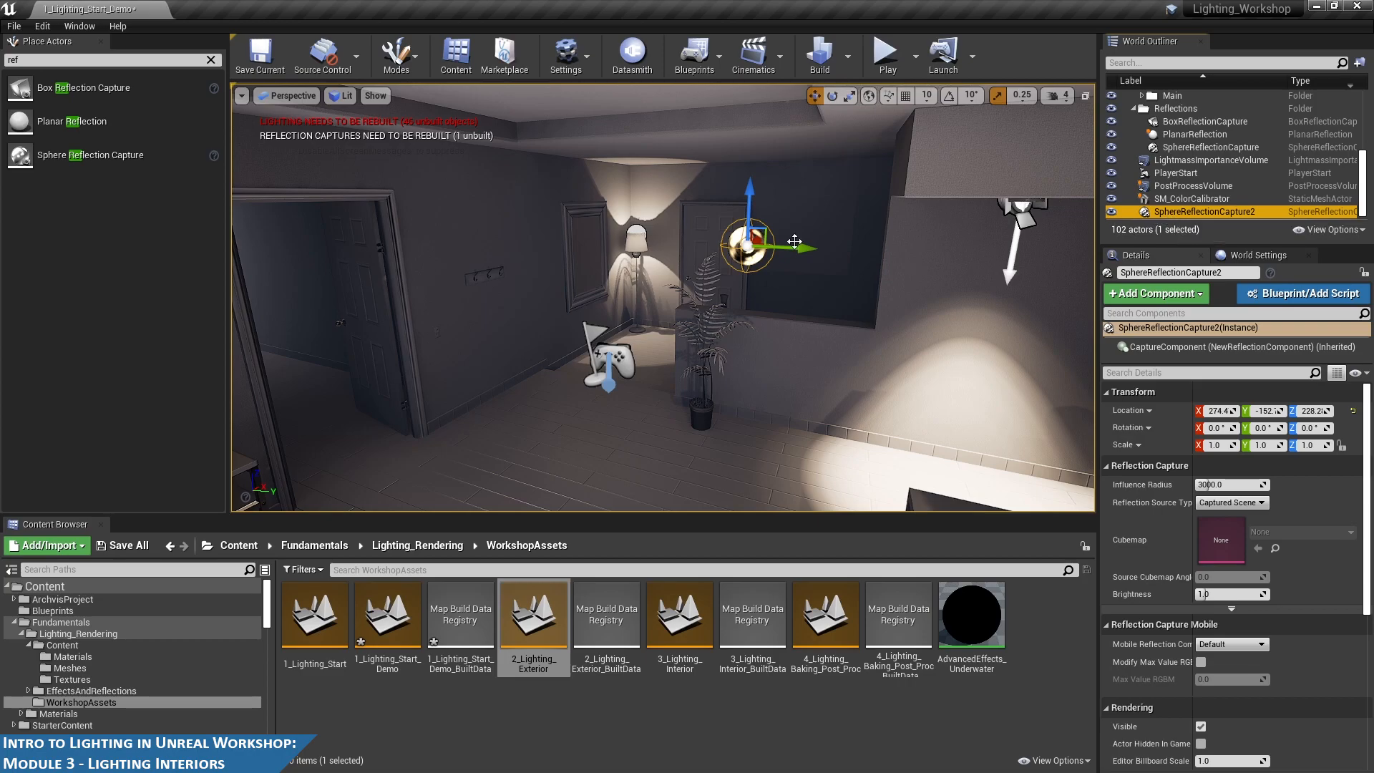
# - Examine from outside how far the sphere reflection capture's influence radius extends around the house
pyautogui.scroll(-15, 754, 239)
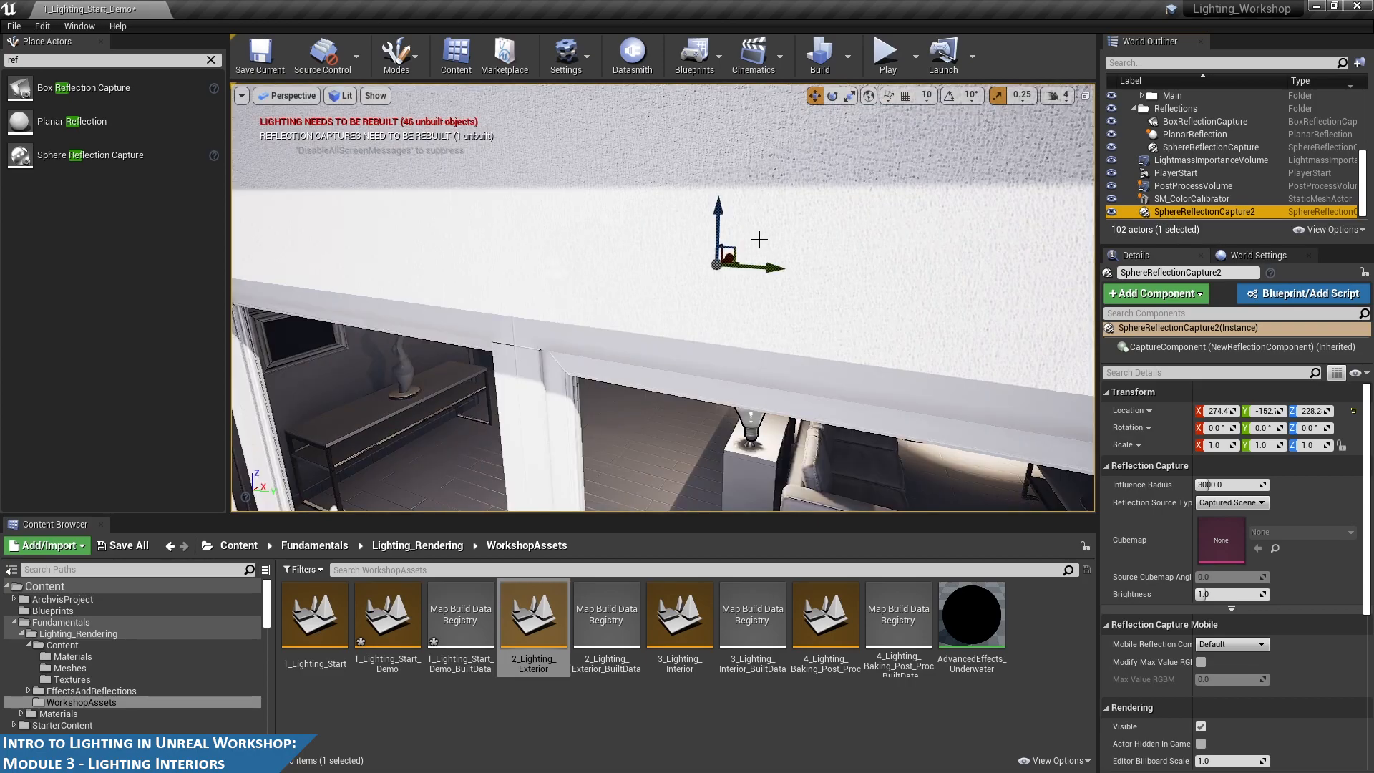
pyautogui.keyDown('alt'); pyautogui.moveTo(822, 279); pyautogui.dragTo(630, 285); pyautogui.keyUp('alt')
pyautogui.moveTo(886, 295)
pyautogui.keyDown('alt'); pyautogui.mouseDown()
pyautogui.moveTo(802, 300)
pyautogui.moveTo(809, 358)
pyautogui.moveTo(944, 365)
pyautogui.mouseUp(); pyautogui.keyUp('alt')
pyautogui.scroll(-2, 874, 309)
pyautogui.keyDown('alt'); pyautogui.moveTo(716, 340); pyautogui.dragTo(765, 282); pyautogui.keyUp('alt')
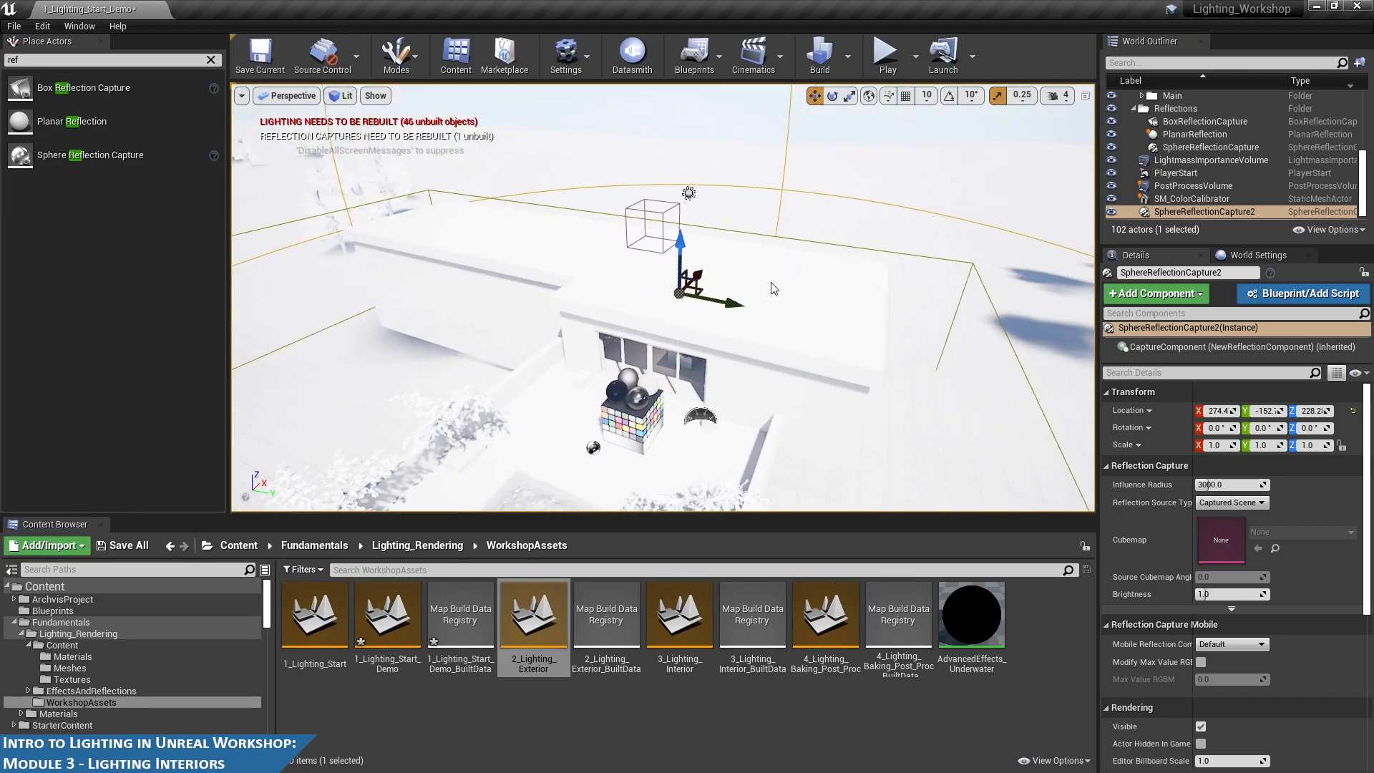
pyautogui.scroll(3, 765, 283)
pyautogui.scroll(10, 663, 297)
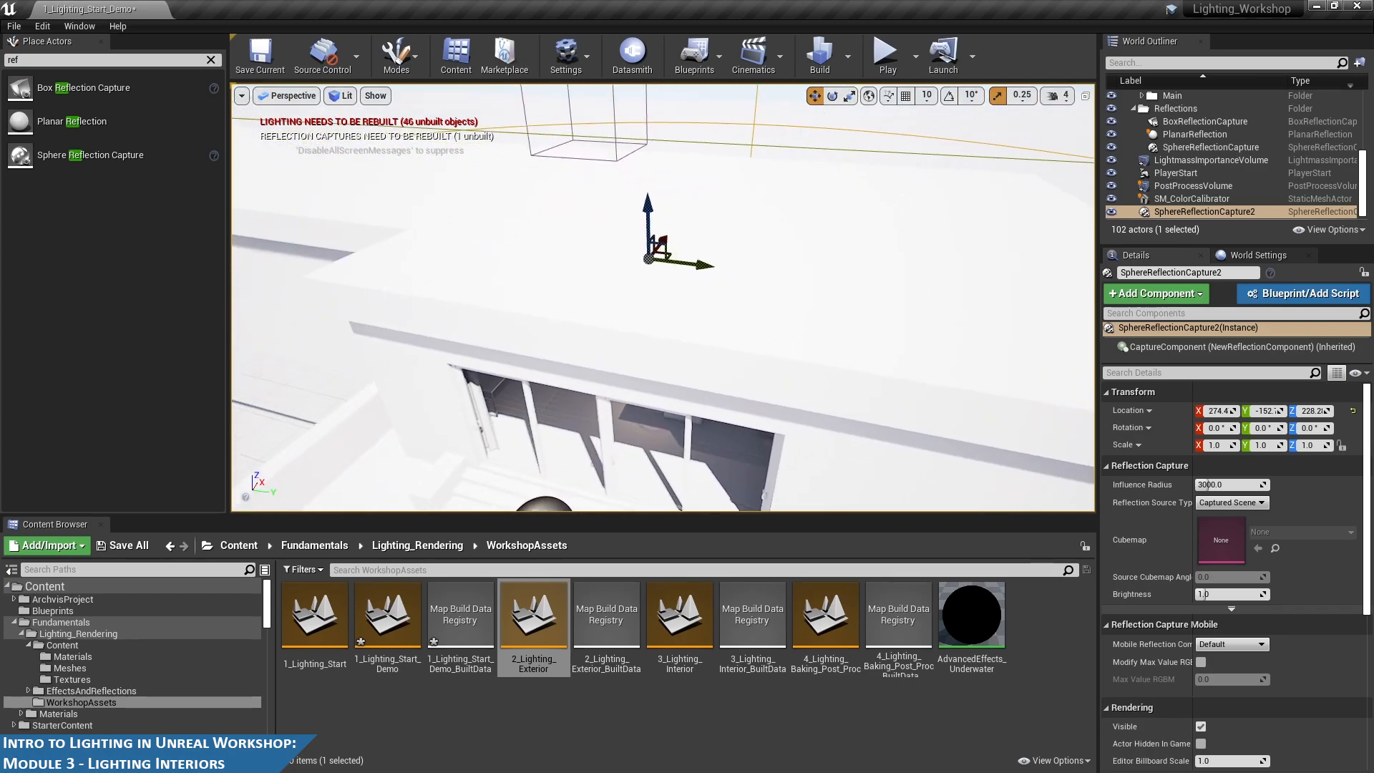
pyautogui.scroll(1, 663, 297)
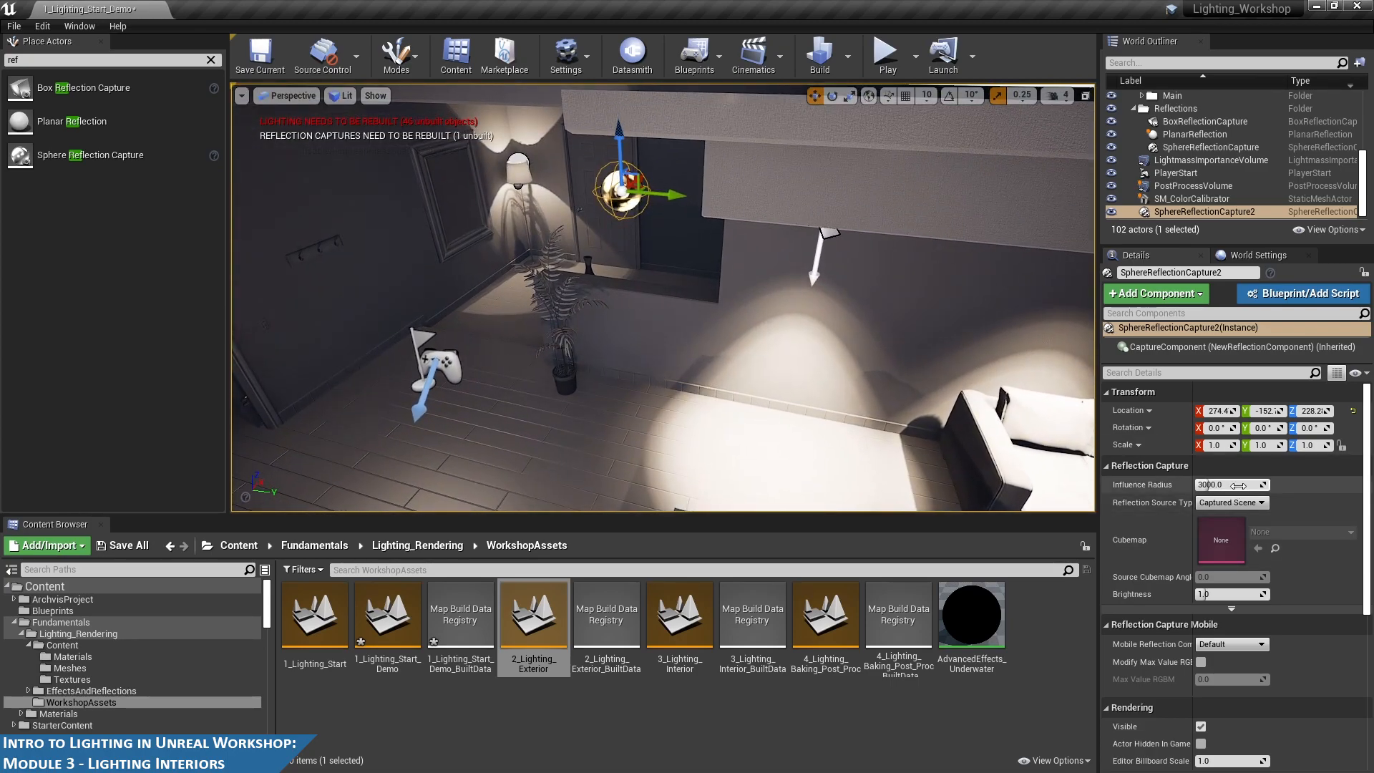
# - Set the sphere reflection capture's influence radius to 500
pyautogui.click(1246, 487)
pyautogui.write('500')
pyautogui.press('Return')
# - Duplicate the sphere reflection capture along the X axis toward the middle of the living room, at X about 17
pyautogui.moveTo(597, 386)
pyautogui.mouseDown(button='right')
pyautogui.moveTo(687, 443)
pyautogui.moveTo(598, 387)
pyautogui.mouseUp(button='right')
pyautogui.press('f')
pyautogui.keyDown('alt'); pyautogui.moveTo(800, 417); pyautogui.dragTo(1013, 297); pyautogui.keyUp('alt')
pyautogui.scroll(5, 805, 272)
pyautogui.keyDown('alt'); pyautogui.moveTo(804, 272); pyautogui.dragTo(831, 272); pyautogui.keyUp('alt')
pyautogui.keyDown('alt'); pyautogui.moveTo(713, 299); pyautogui.dragTo(524, 312); pyautogui.keyUp('alt')
pyautogui.keyDown('alt'); pyautogui.moveTo(676, 362); pyautogui.dragTo(603, 387); pyautogui.keyUp('alt')
pyautogui.scroll(-5, 676, 362)
pyautogui.press('f')
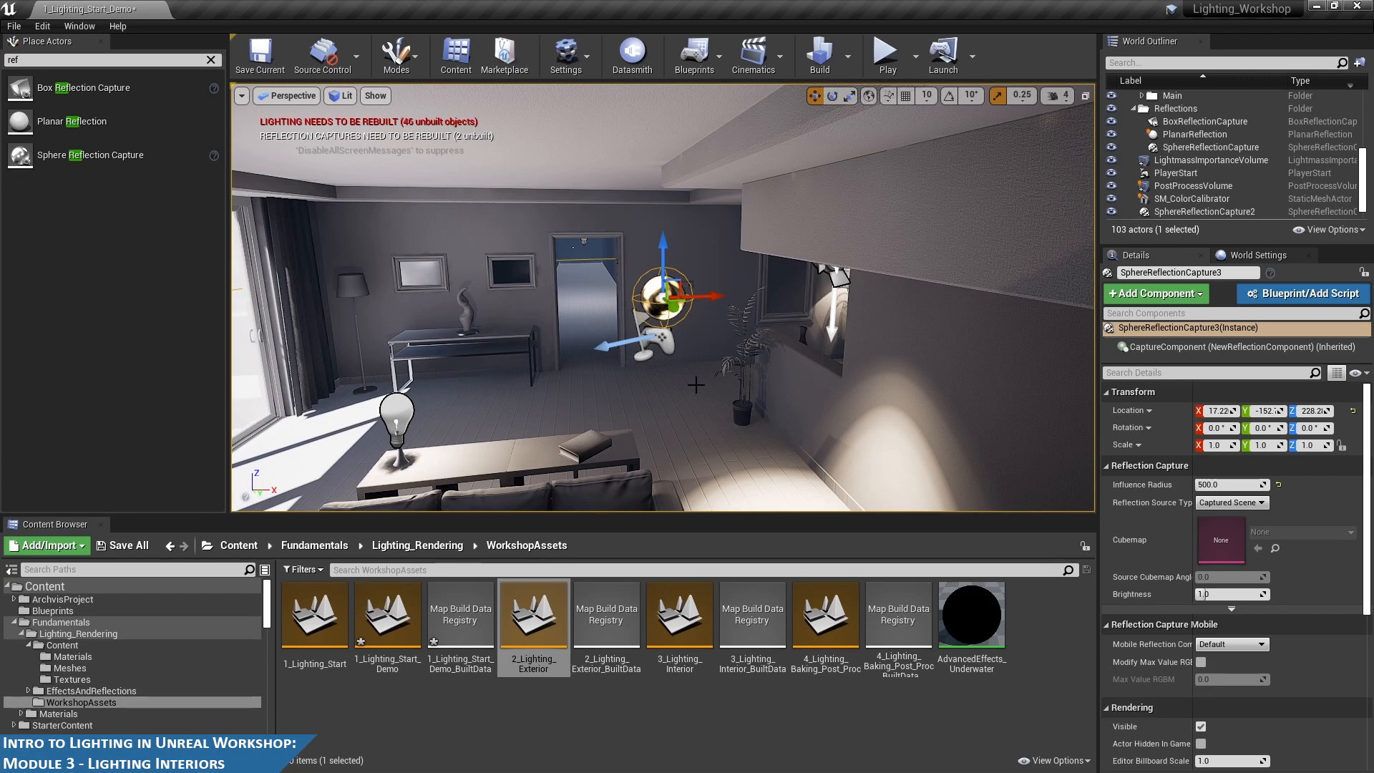
# - Duplicate the sphere reflection capture again and position the copy near the glass doors, at about X -247 and Y -119
pyautogui.keyDown('alt'); pyautogui.moveTo(718, 370); pyautogui.dragTo(843, 365); pyautogui.keyUp('alt')
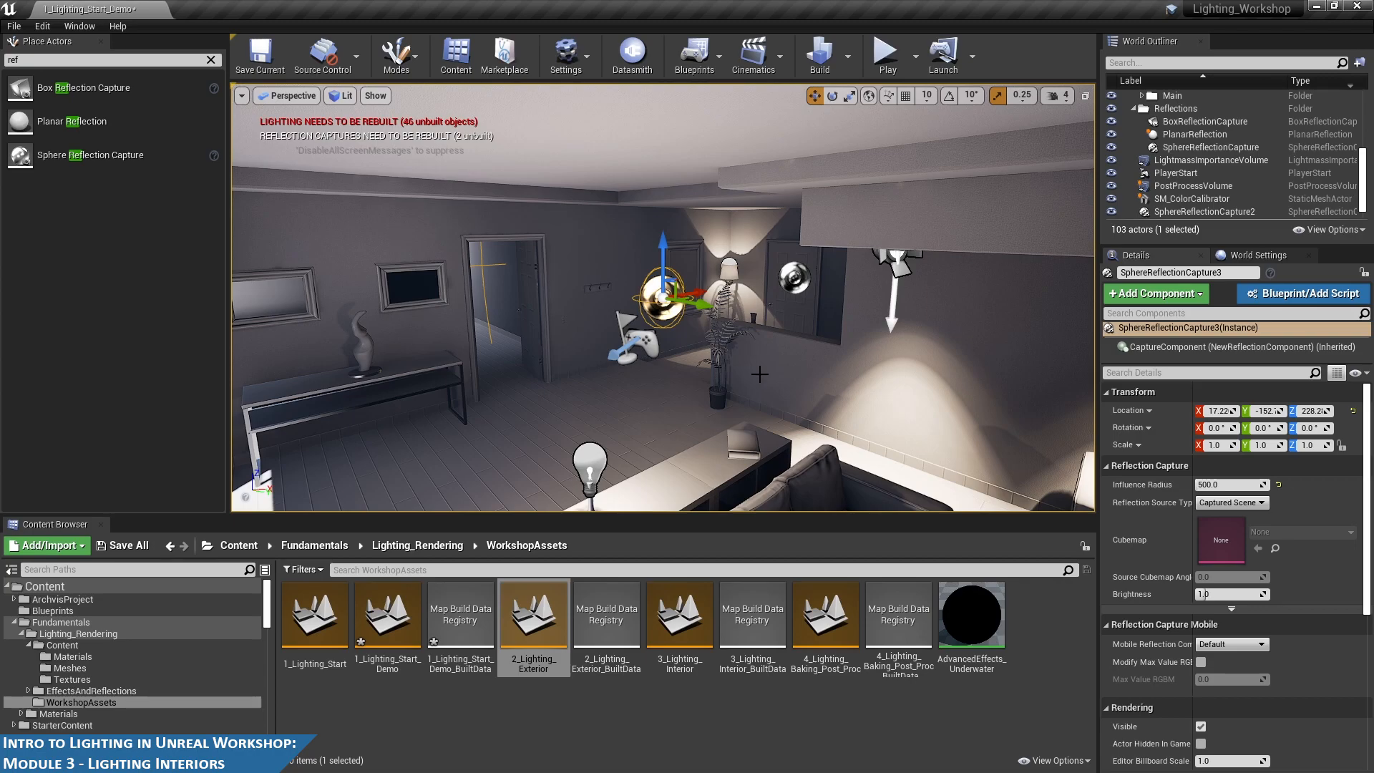
pyautogui.keyDown('alt'); pyautogui.moveTo(700, 358); pyautogui.dragTo(700, 358); pyautogui.keyUp('alt')
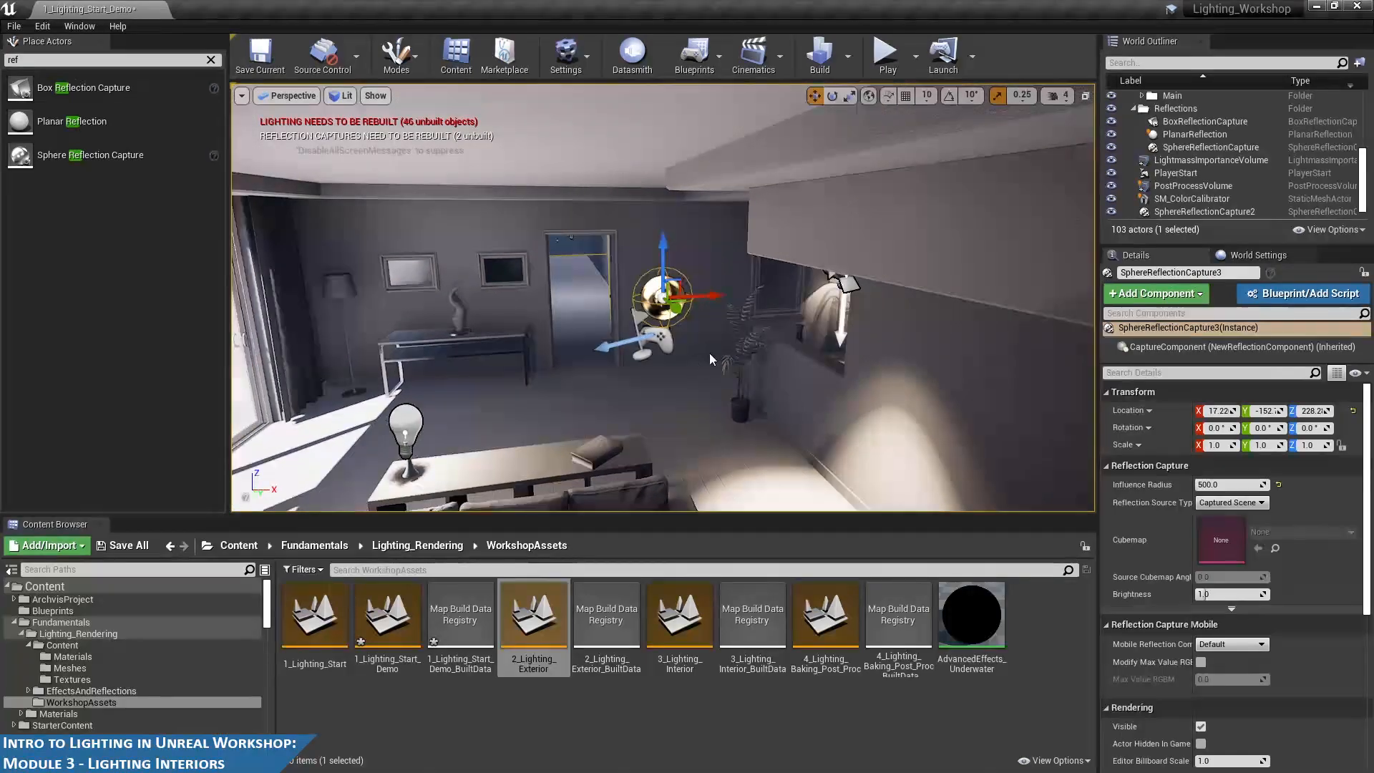
pyautogui.moveTo(710, 296); pyautogui.dragTo(737, 301)
pyautogui.moveTo(708, 380)
pyautogui.keyDown('alt'); pyautogui.mouseDown()
pyautogui.moveTo(691, 372)
pyautogui.moveTo(706, 380)
pyautogui.mouseUp(); pyautogui.keyUp('alt')
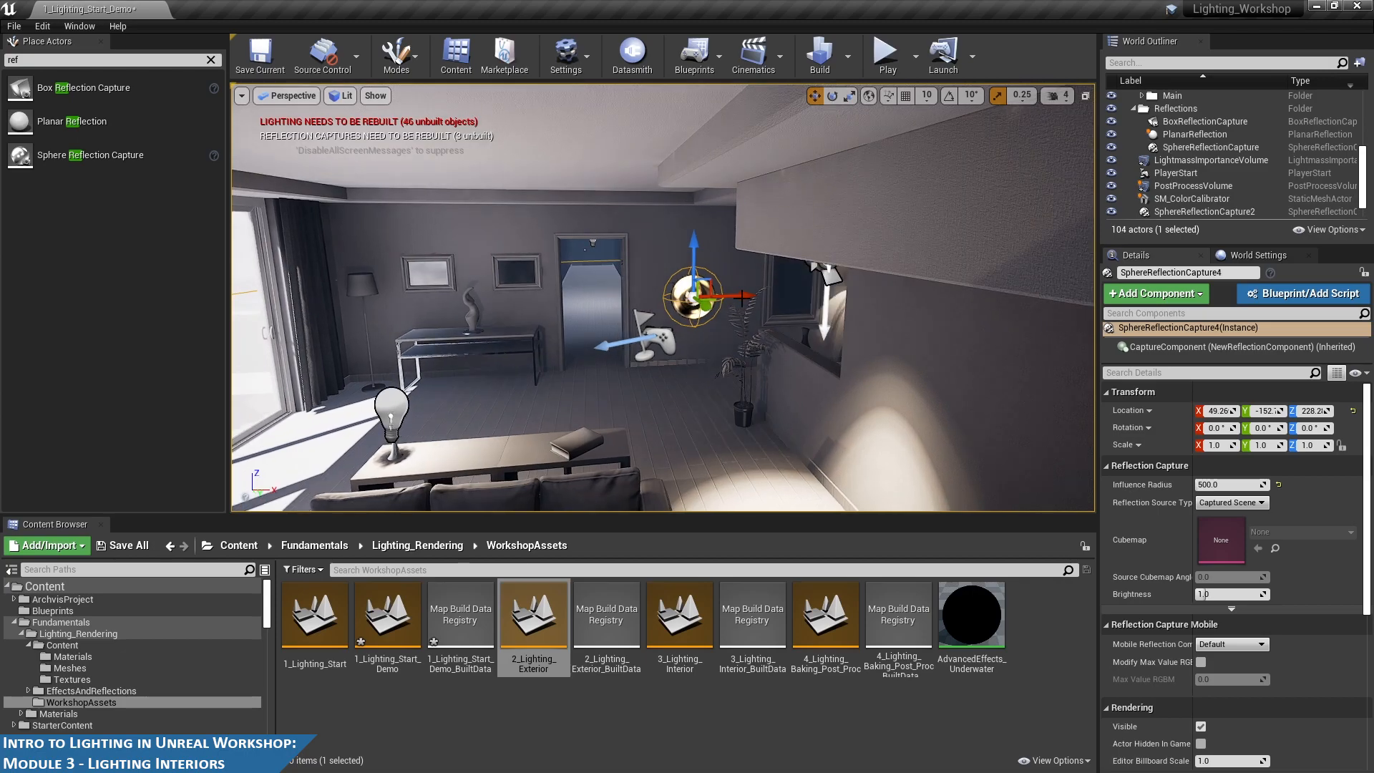
pyautogui.keyDown('alt'); pyautogui.moveTo(737, 297); pyautogui.dragTo(362, 320); pyautogui.keyUp('alt')
pyautogui.moveTo(409, 322); pyautogui.dragTo(361, 321, button='right')
pyautogui.moveTo(607, 292); pyautogui.dragTo(571, 301)
pyautogui.moveTo(735, 328); pyautogui.dragTo(752, 347, button='right')
pyautogui.press('a')
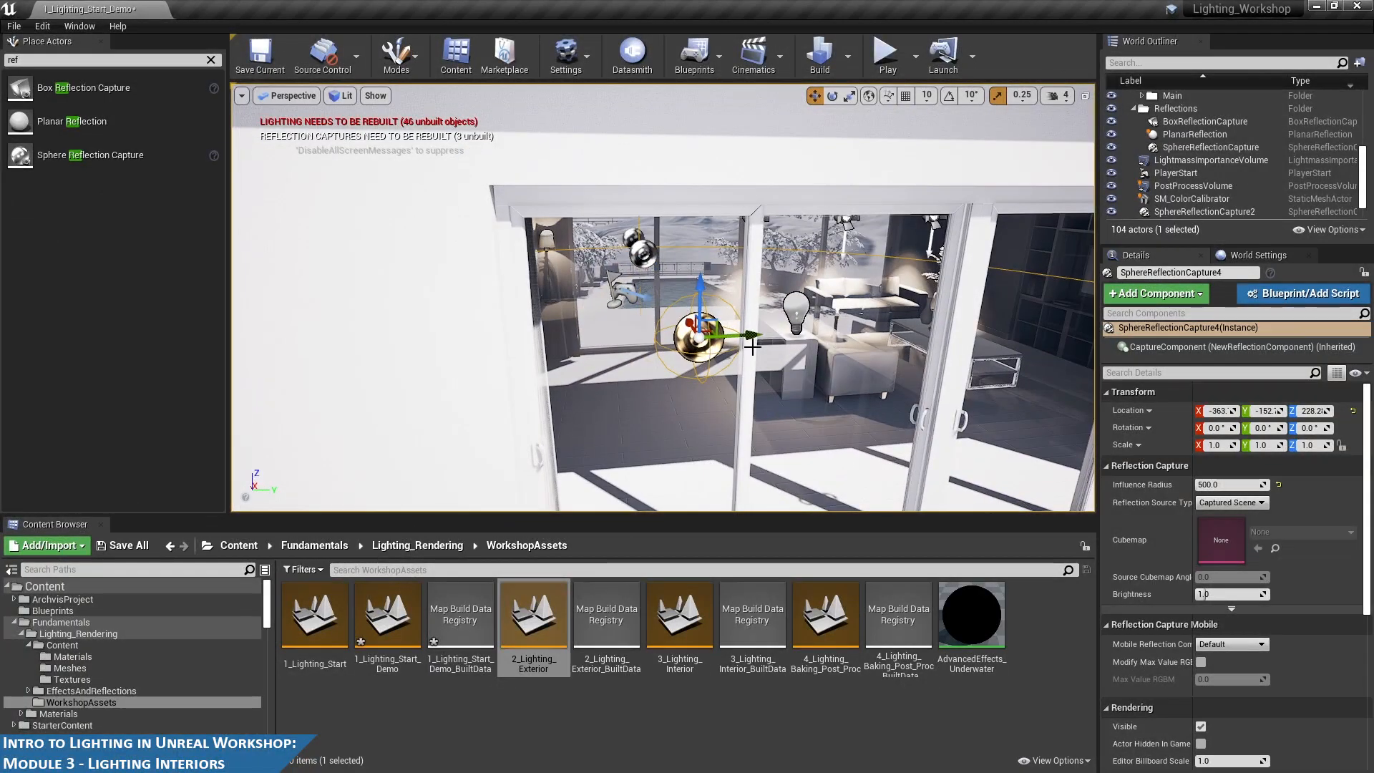
pyautogui.moveTo(749, 334); pyautogui.dragTo(692, 307)
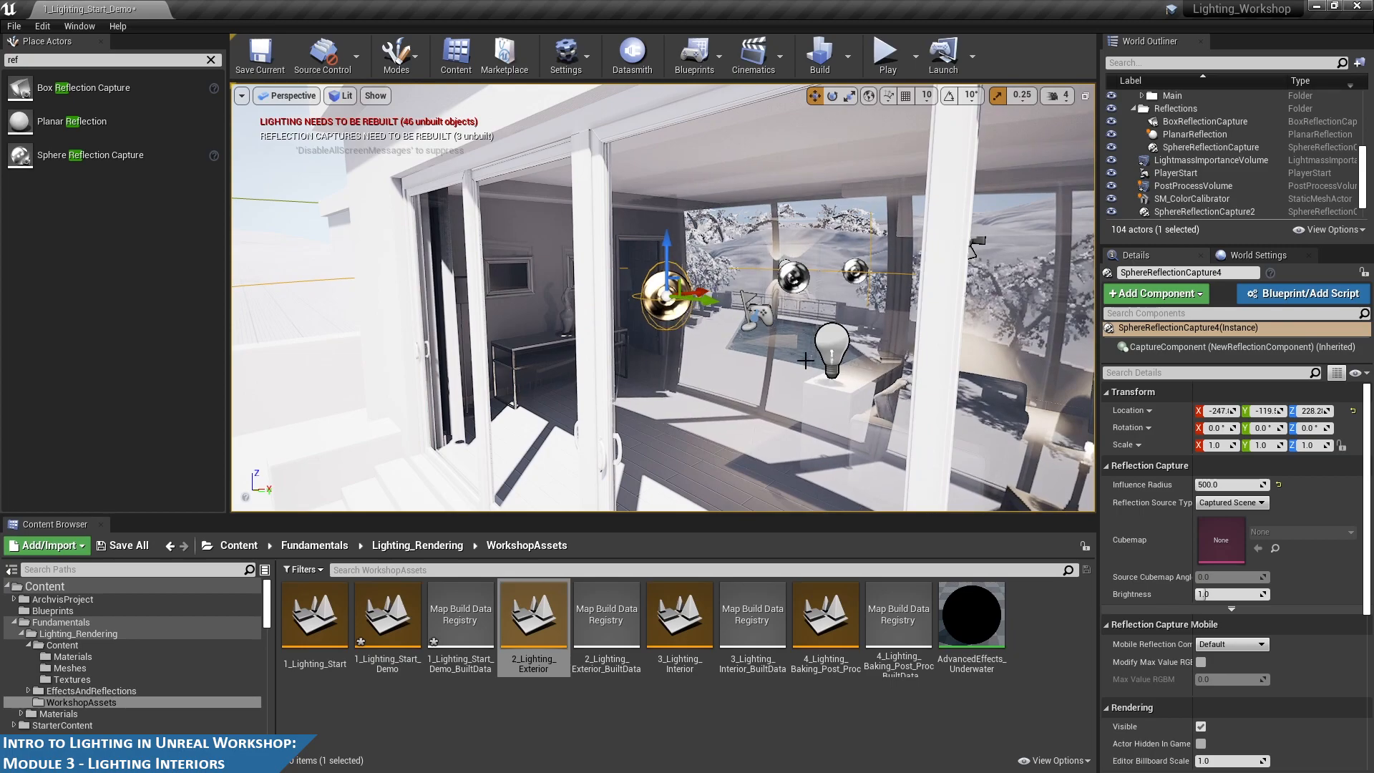
# - Set the influence radius of the sphere reflection capture near the glass doors to 250 and move it to about X -195
pyautogui.scroll(-5, 807, 362)
pyautogui.keyDown('alt'); pyautogui.moveTo(807, 363); pyautogui.dragTo(768, 344); pyautogui.keyUp('alt')
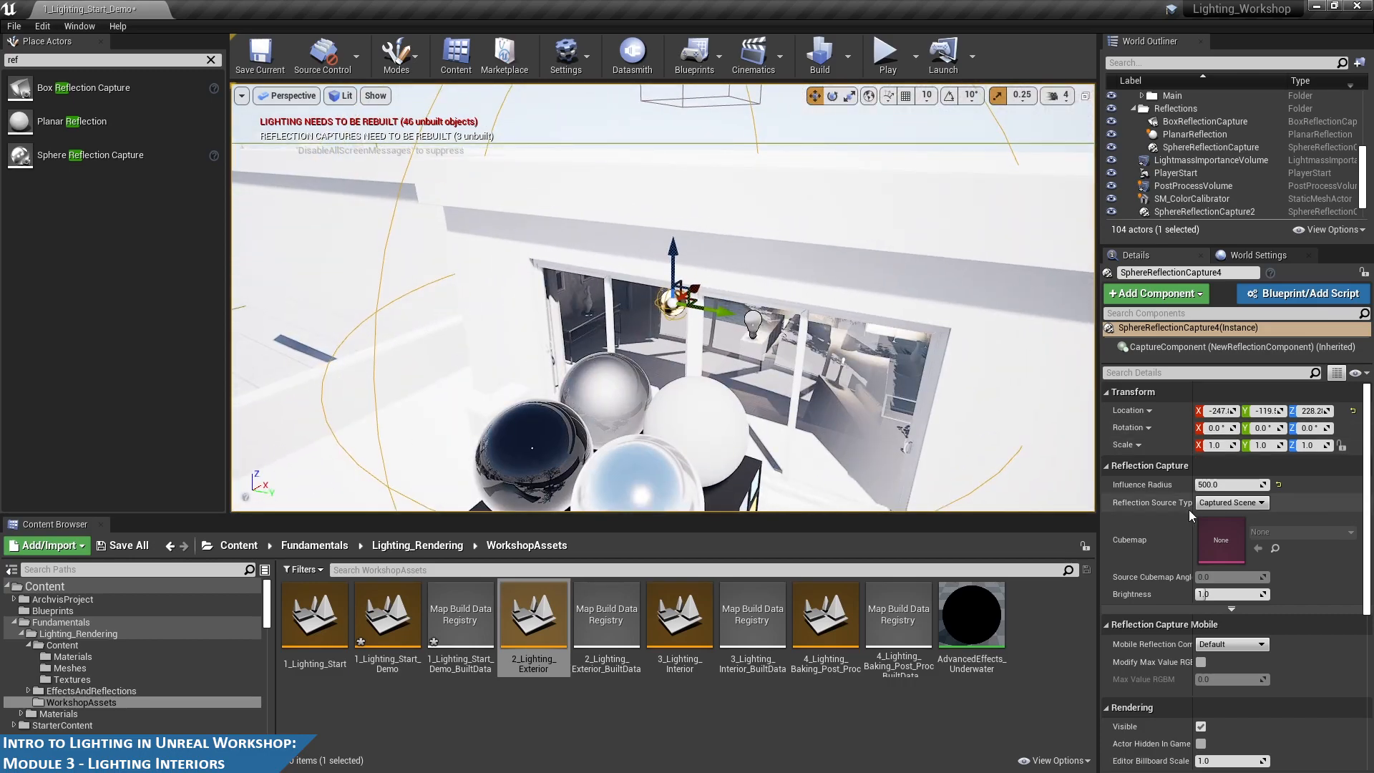
pyautogui.press('Return')
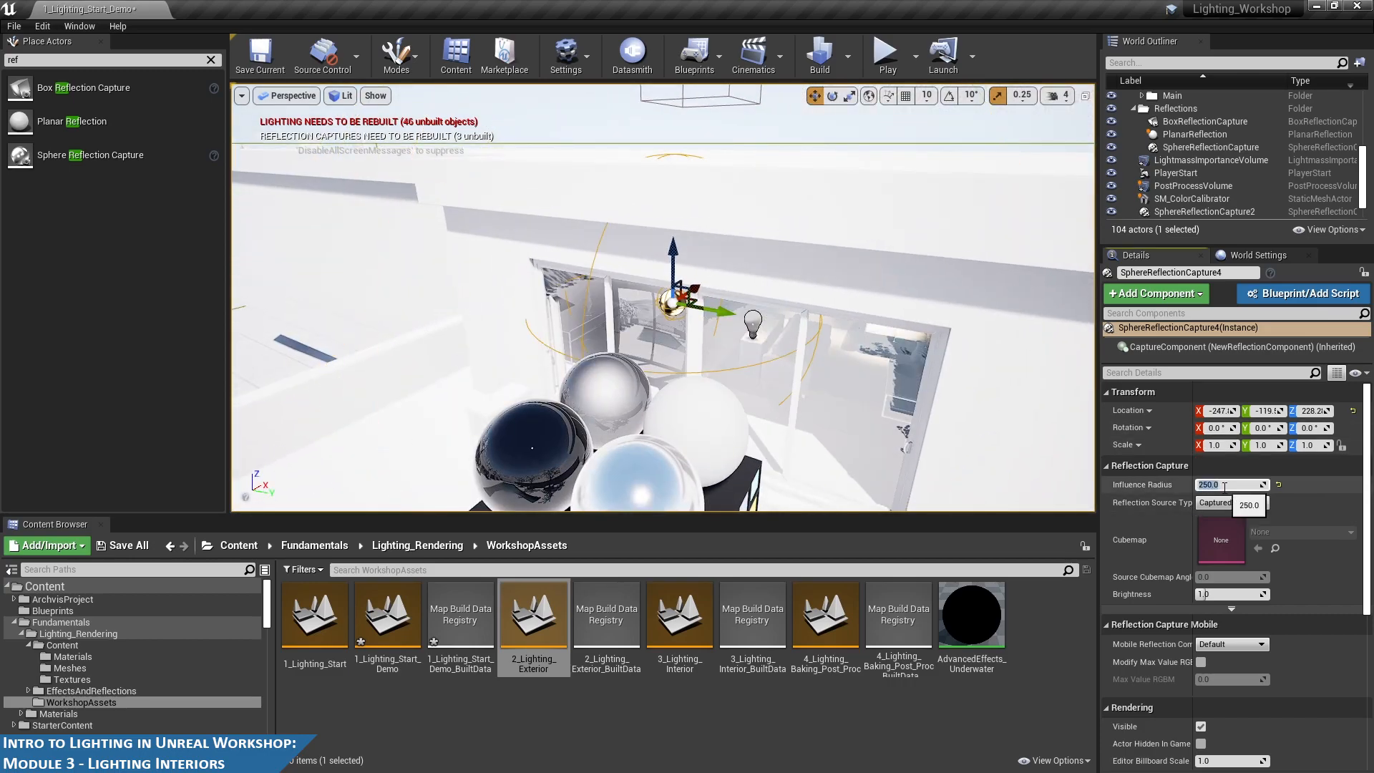
pyautogui.keyDown('alt'); pyautogui.moveTo(847, 393); pyautogui.dragTo(707, 253); pyautogui.keyUp('alt')
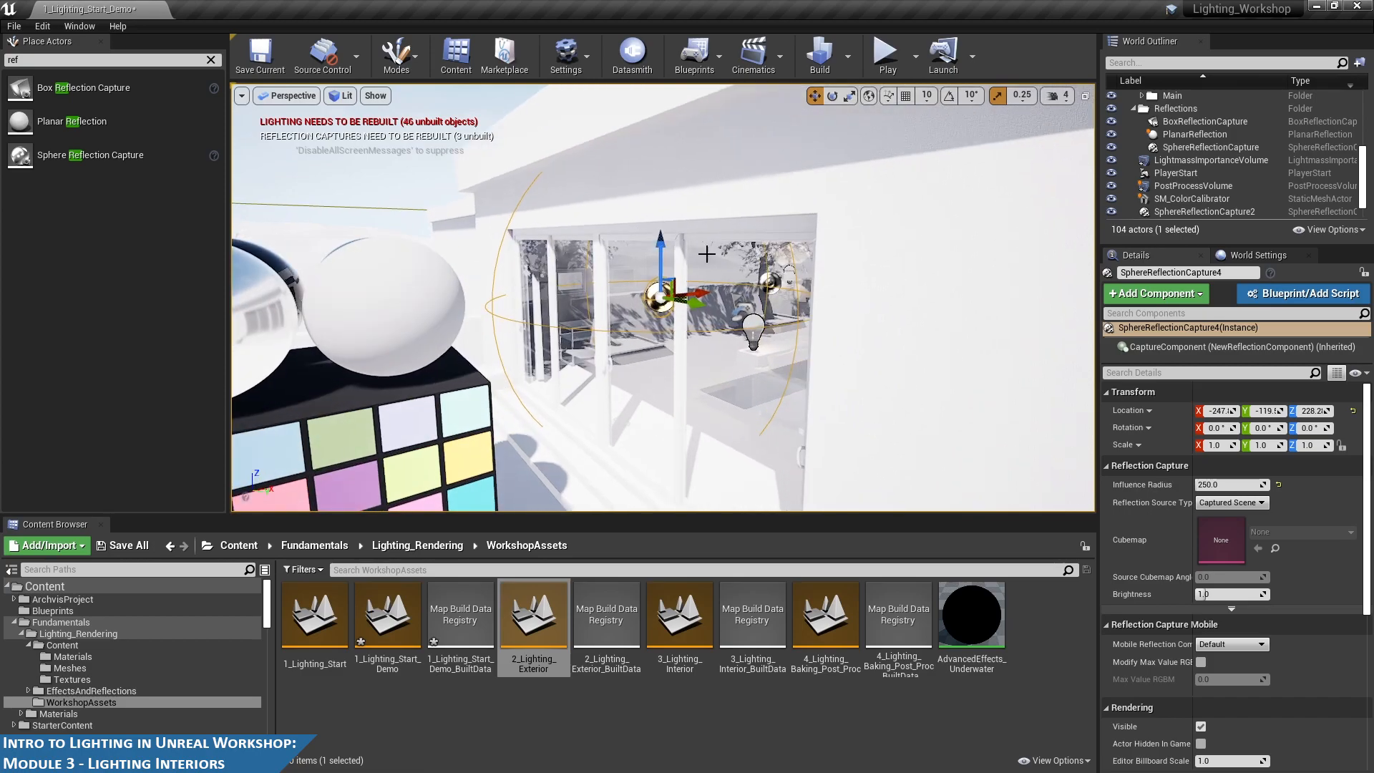
pyautogui.moveTo(818, 351)
pyautogui.keyDown('alt'); pyautogui.mouseDown()
pyautogui.moveTo(745, 313)
pyautogui.moveTo(805, 337)
pyautogui.mouseUp(); pyautogui.keyUp('alt')
pyautogui.keyDown('alt'); pyautogui.moveTo(524, 224); pyautogui.dragTo(367, 205); pyautogui.keyUp('alt')
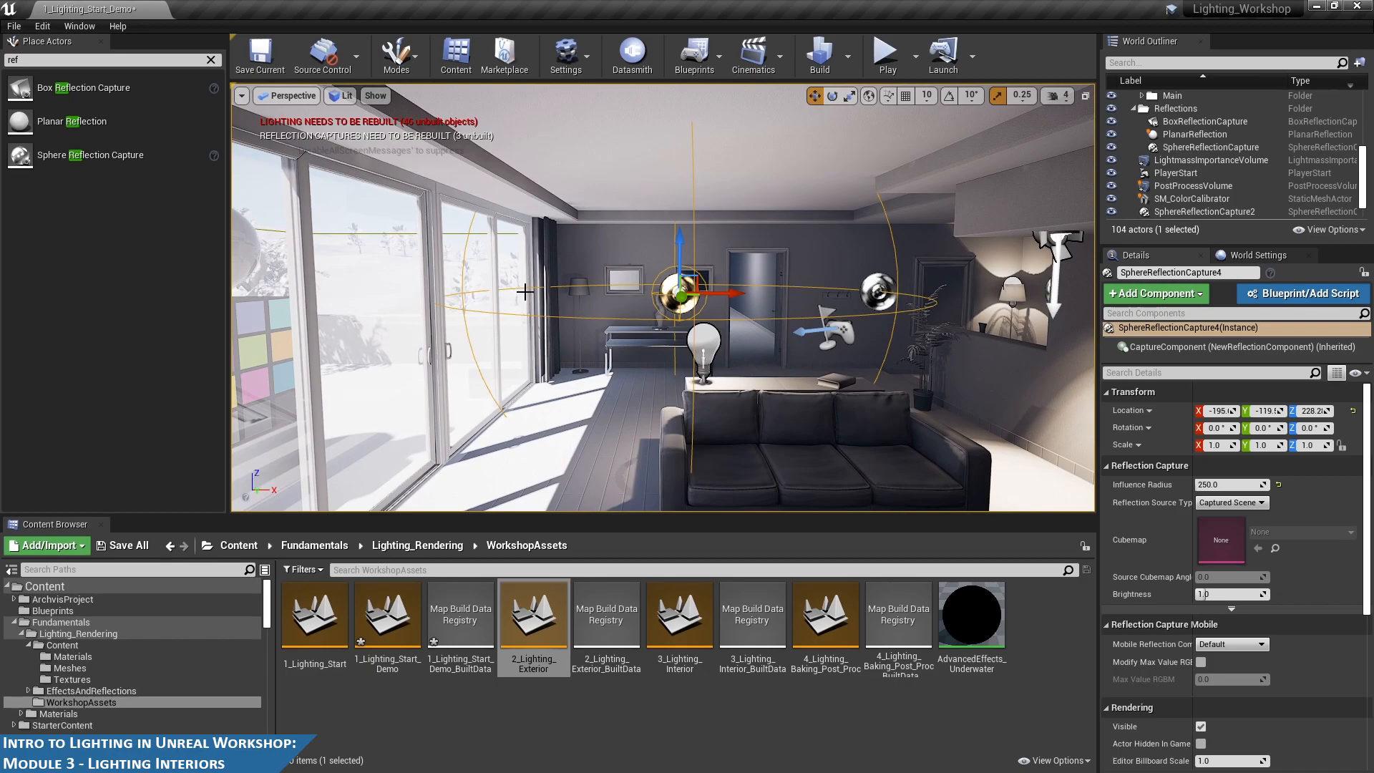
pyautogui.keyDown('alt'); pyautogui.moveTo(665, 342); pyautogui.dragTo(469, 355); pyautogui.keyUp('alt')
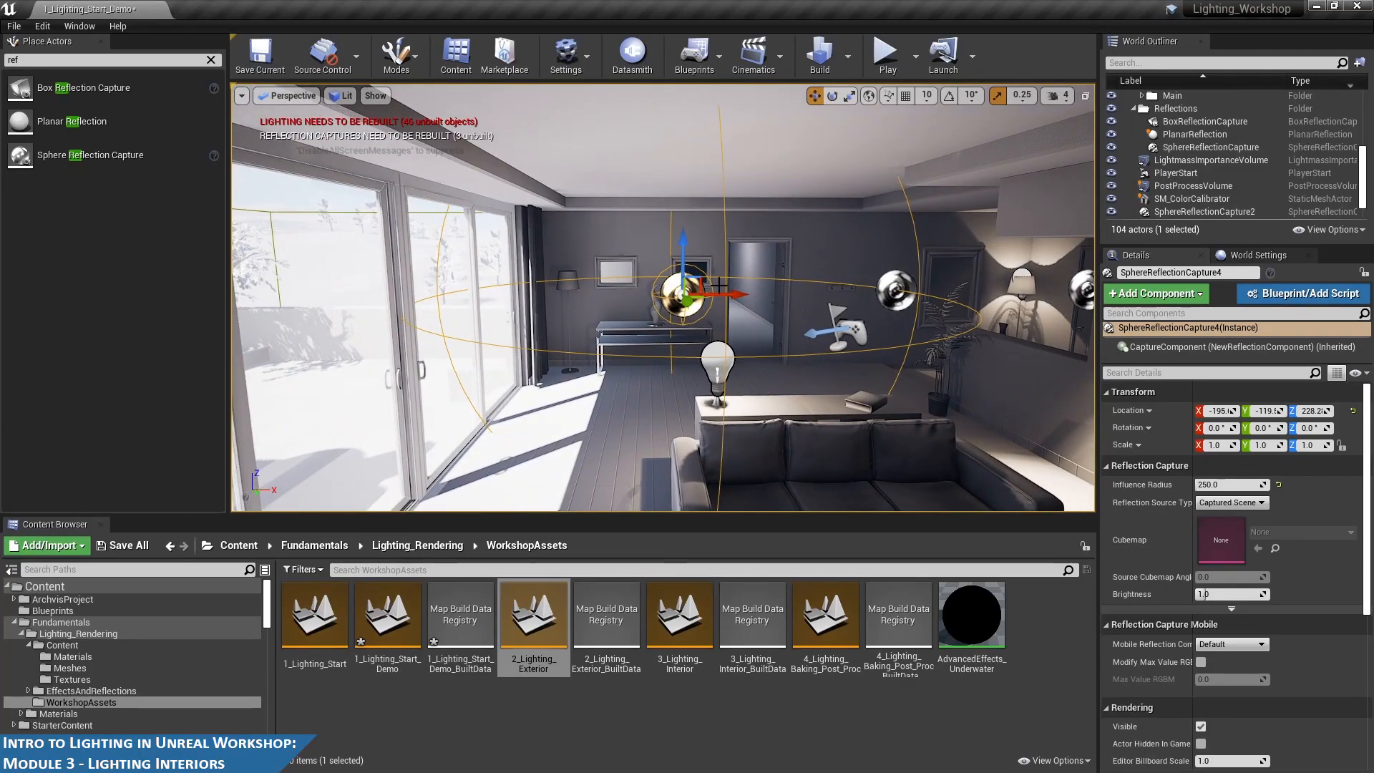
# - Duplicate the sphere reflection capture near the glass doors along the Y axis toward the coffee table, at about Y 172
pyautogui.keyDown('alt'); pyautogui.moveTo(730, 266); pyautogui.dragTo(1002, 279); pyautogui.keyUp('alt')
pyautogui.click(911, 292)
pyautogui.keyDown('alt'); pyautogui.moveTo(913, 294); pyautogui.dragTo(987, 326); pyautogui.keyUp('alt')
pyautogui.moveTo(809, 311); pyautogui.dragTo(981, 308, button='right')
pyautogui.keyDown('alt'); pyautogui.moveTo(701, 300); pyautogui.dragTo(794, 286); pyautogui.keyUp('alt')
pyautogui.click(490, 355)
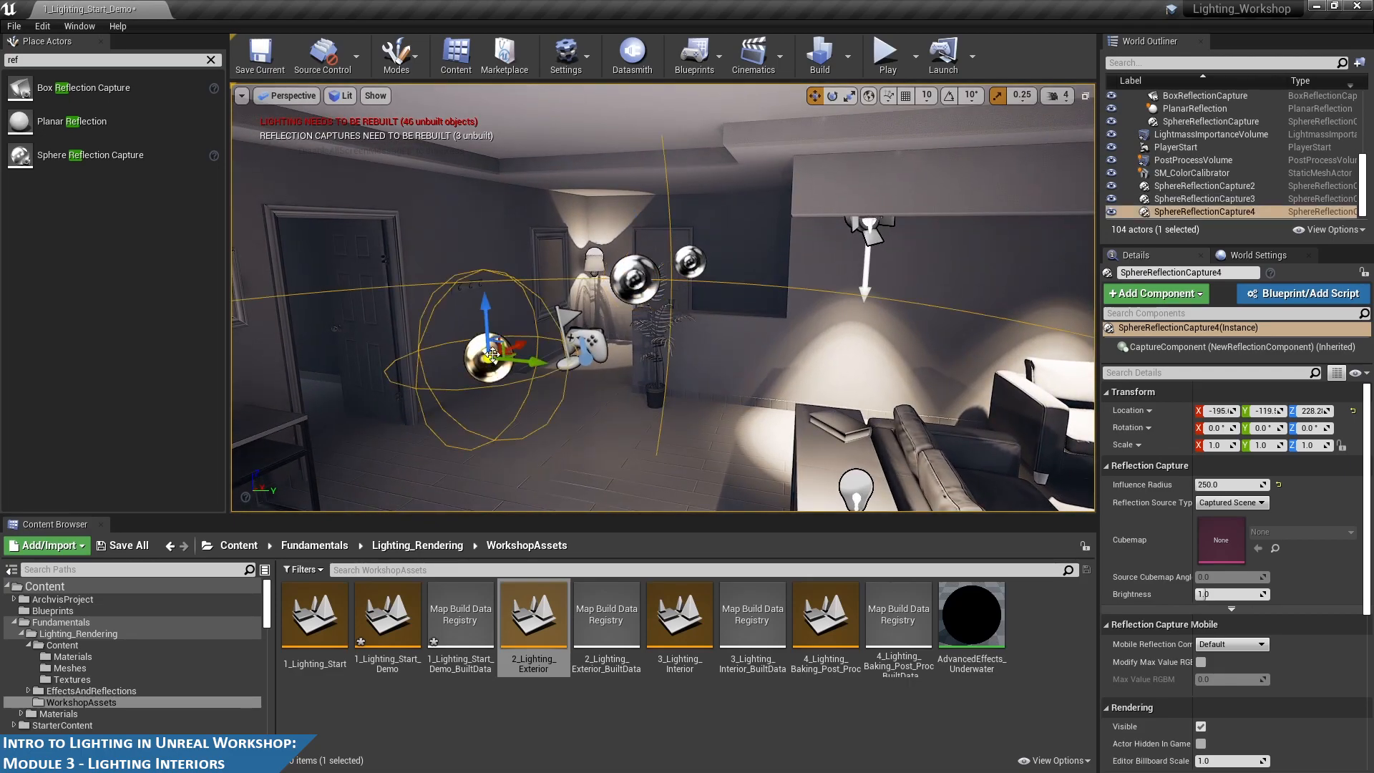
pyautogui.keyDown('alt'); pyautogui.moveTo(500, 354); pyautogui.dragTo(935, 399); pyautogui.keyUp('alt')
pyautogui.press('f')
pyautogui.keyDown('alt'); pyautogui.moveTo(871, 349); pyautogui.dragTo(1162, 305); pyautogui.keyUp('alt')
pyautogui.keyDown('alt'); pyautogui.moveTo(803, 299); pyautogui.dragTo(817, 310); pyautogui.keyUp('alt')
pyautogui.moveTo(954, 272)
pyautogui.mouseDown()
pyautogui.moveTo(1055, 275)
pyautogui.moveTo(952, 289)
pyautogui.mouseUp()
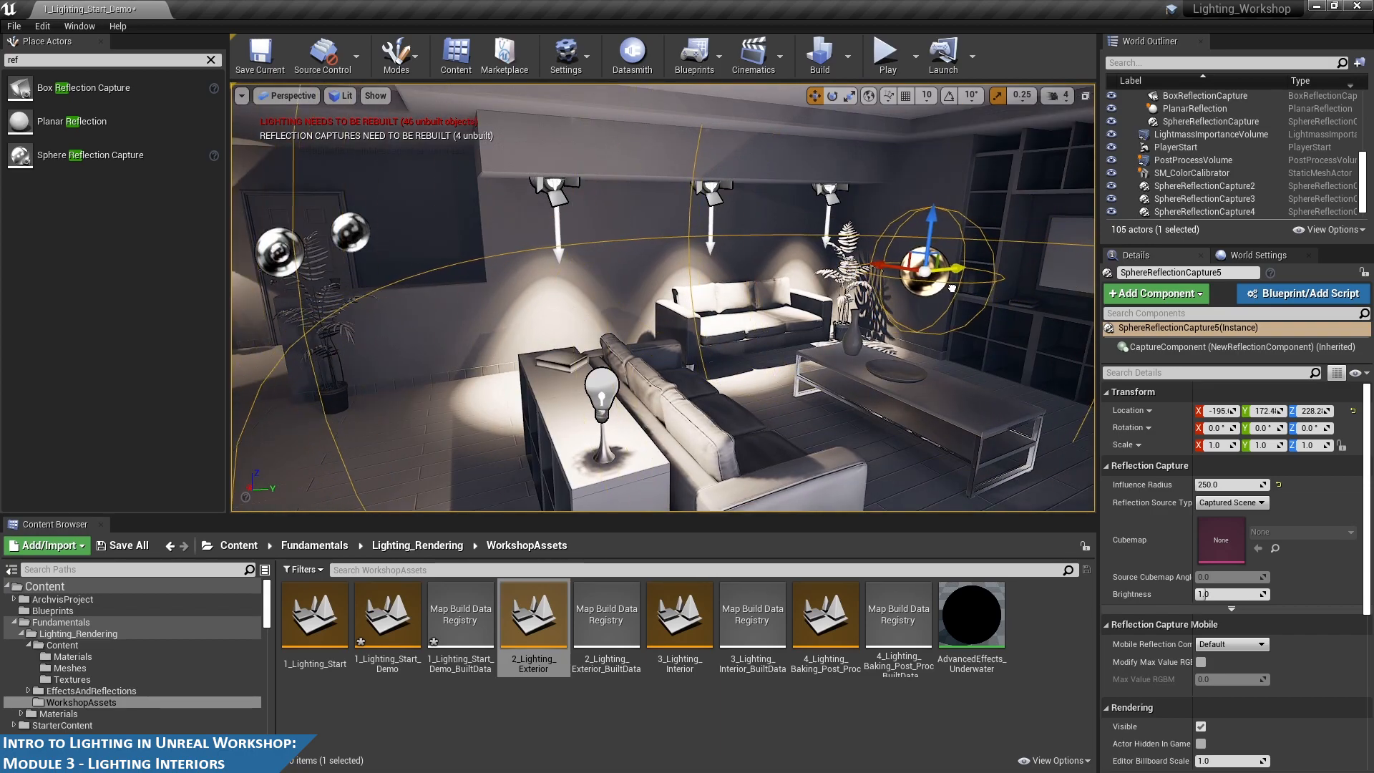
# - Place a Box Reflection Capture in the hallway beyond the open doorway
pyautogui.keyDown('alt'); pyautogui.moveTo(788, 332); pyautogui.dragTo(540, 334); pyautogui.keyUp('alt')
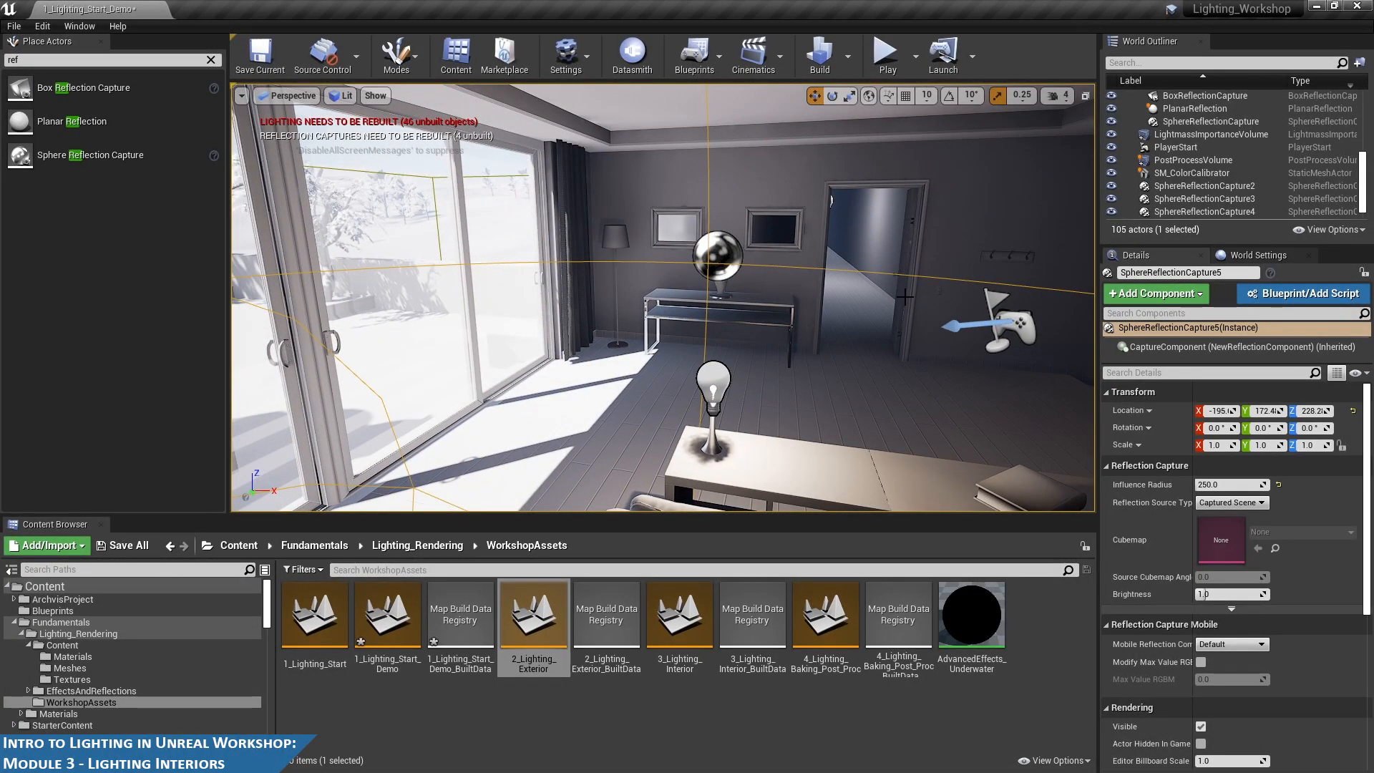
pyautogui.keyDown('alt'); pyautogui.moveTo(917, 289); pyautogui.dragTo(762, 297, button='middle'); pyautogui.keyUp('alt')
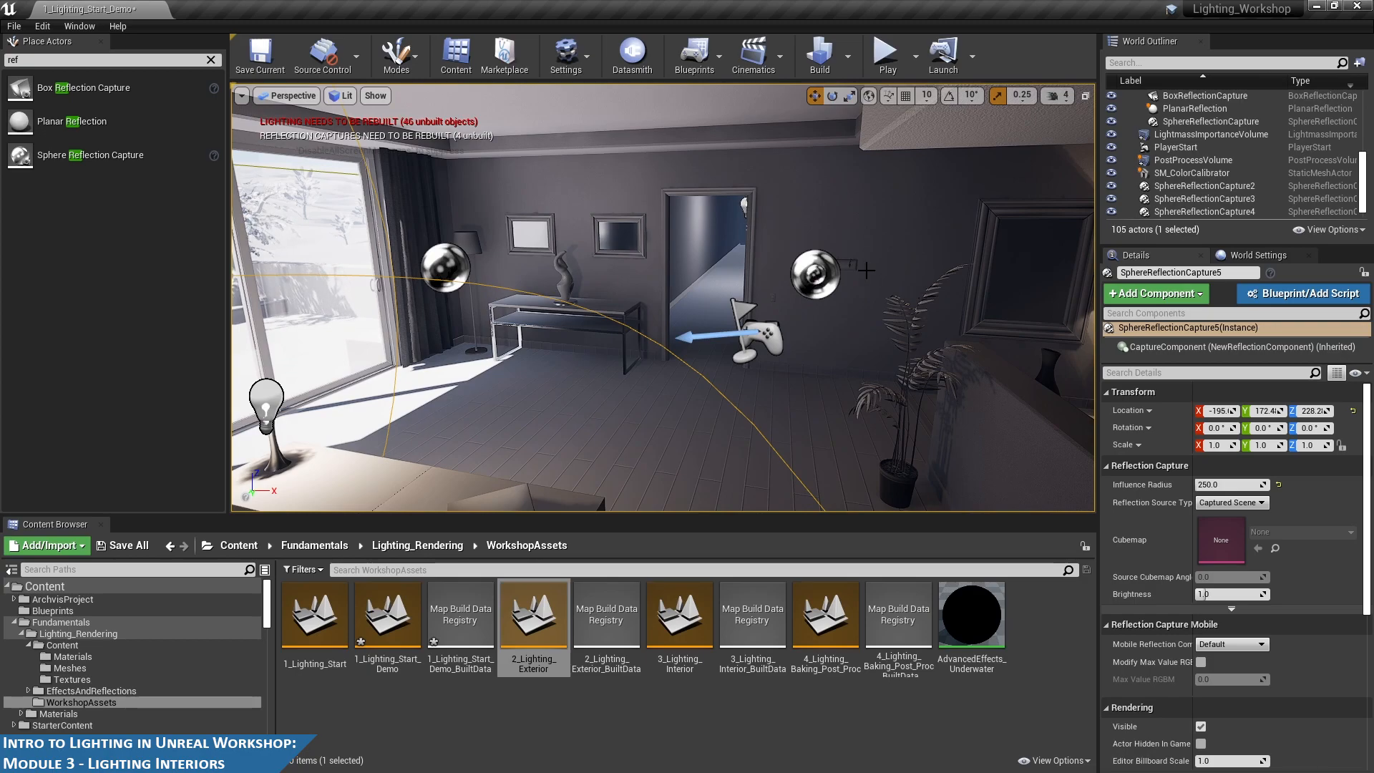
pyautogui.keyDown('alt'); pyautogui.moveTo(723, 271); pyautogui.dragTo(656, 276); pyautogui.keyUp('alt')
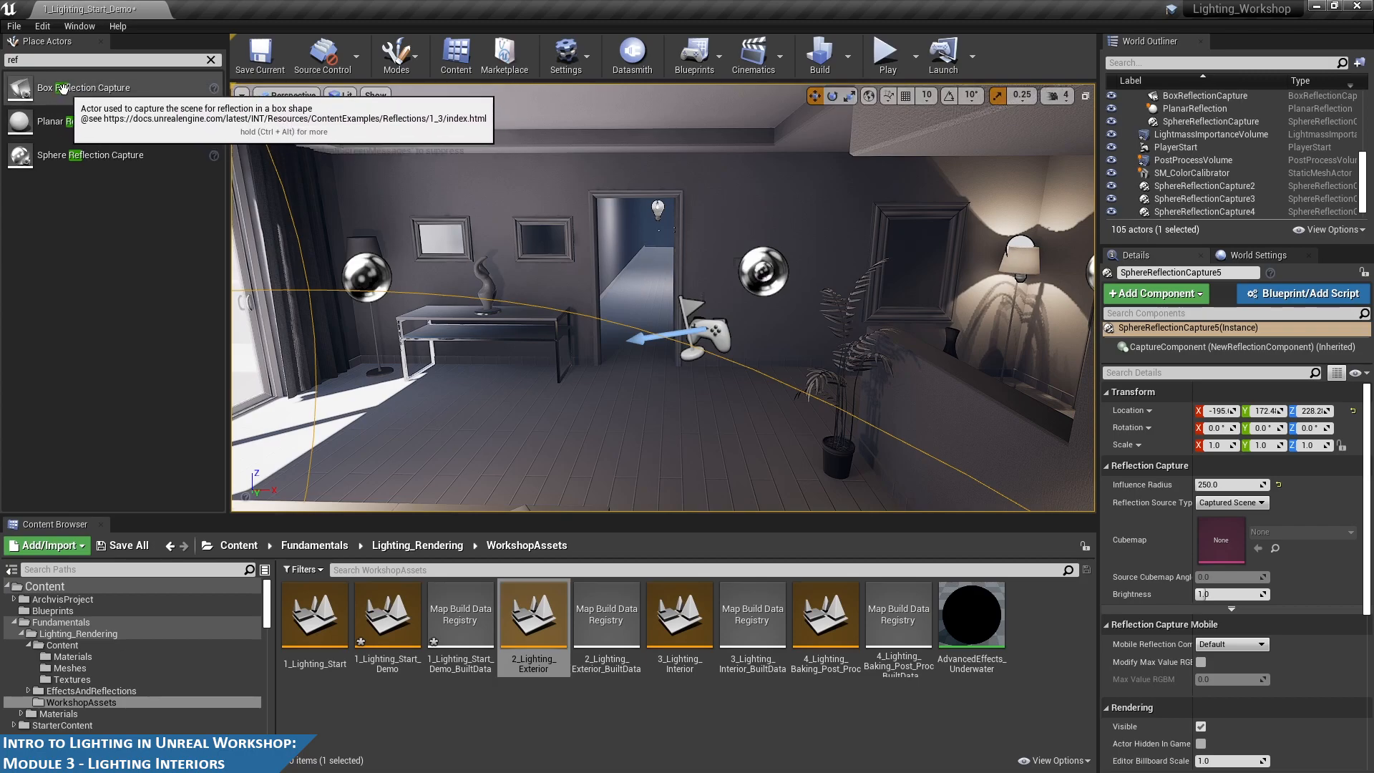
pyautogui.moveTo(50, 90); pyautogui.dragTo(655, 264)
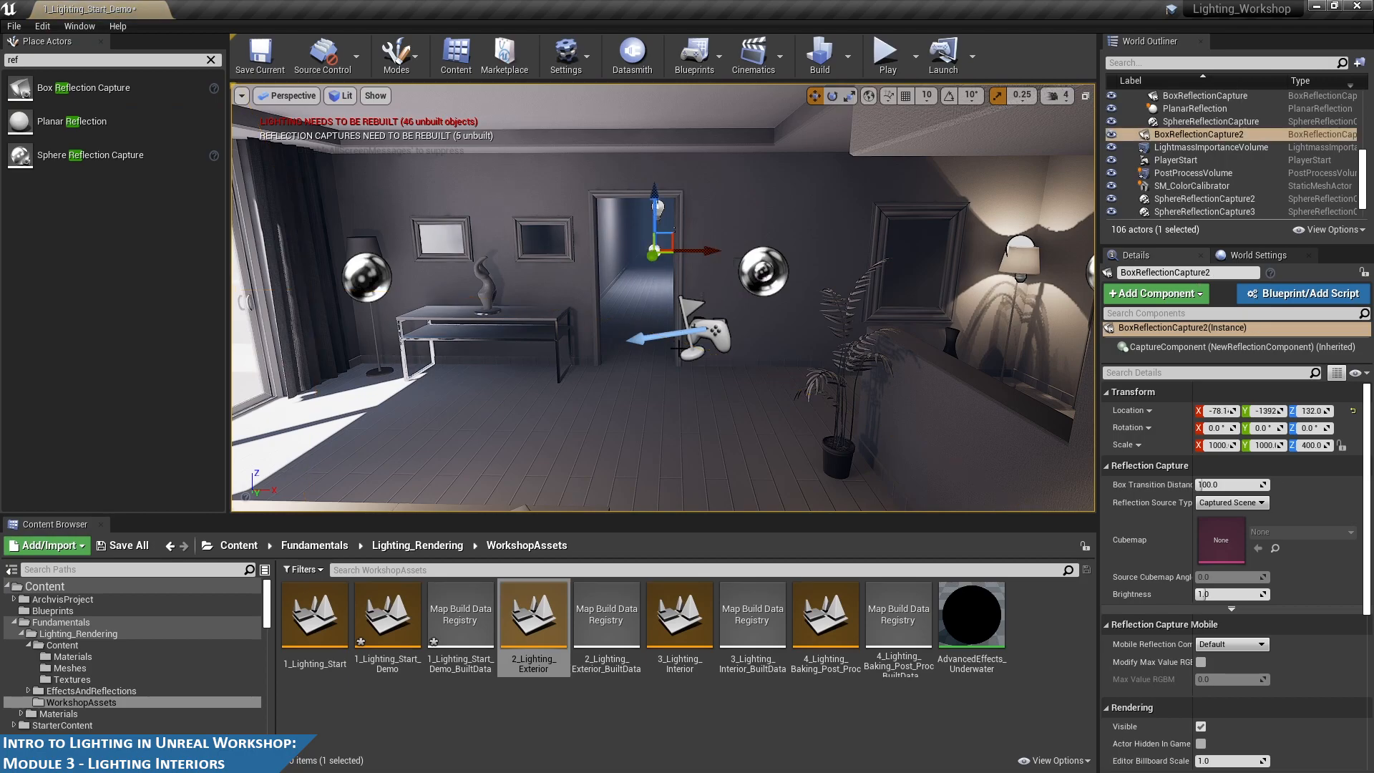
# - In the Top view, align the box reflection capture with the hallway at about X -61 and Y -1239
pyautogui.moveTo(718, 288); pyautogui.dragTo(772, 289, button='right')
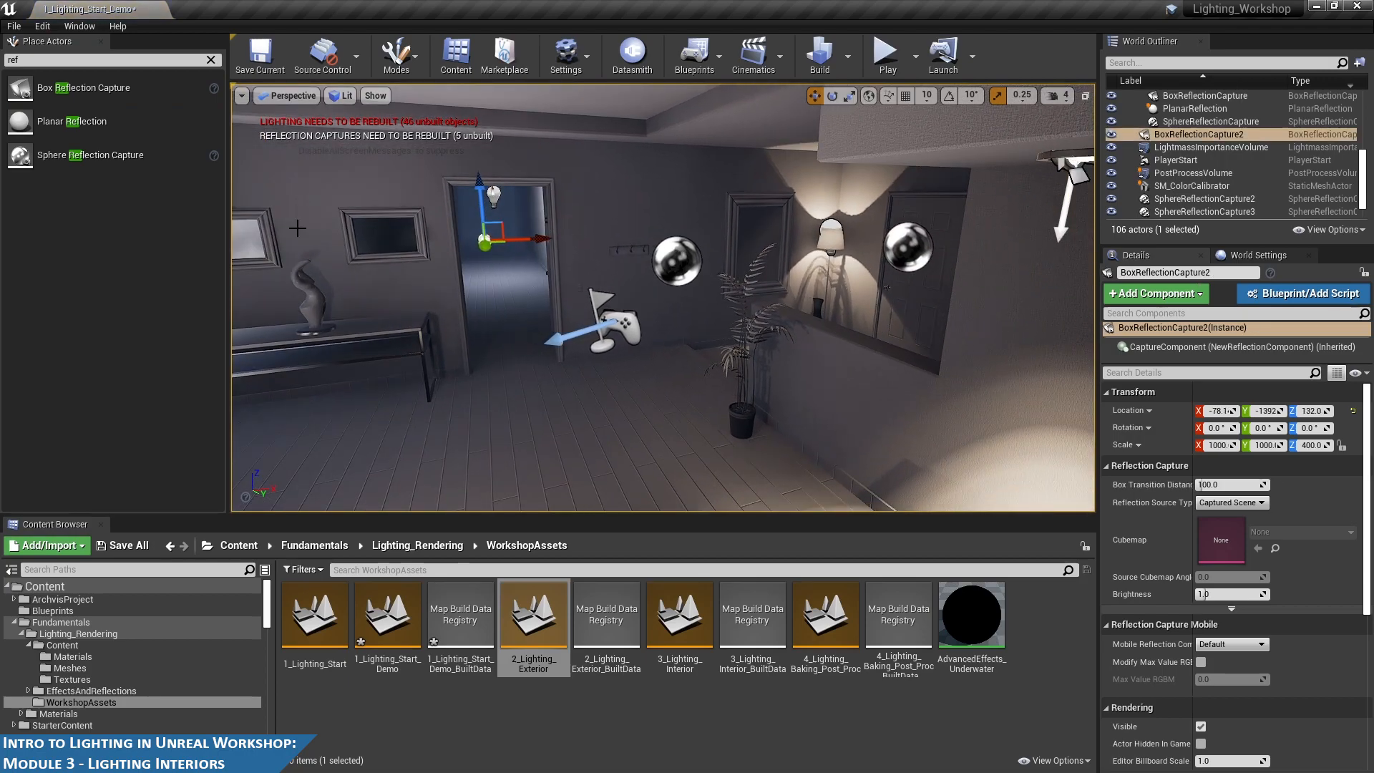
pyautogui.moveTo(659, 330); pyautogui.dragTo(701, 330, button='right')
pyautogui.click(288, 95)
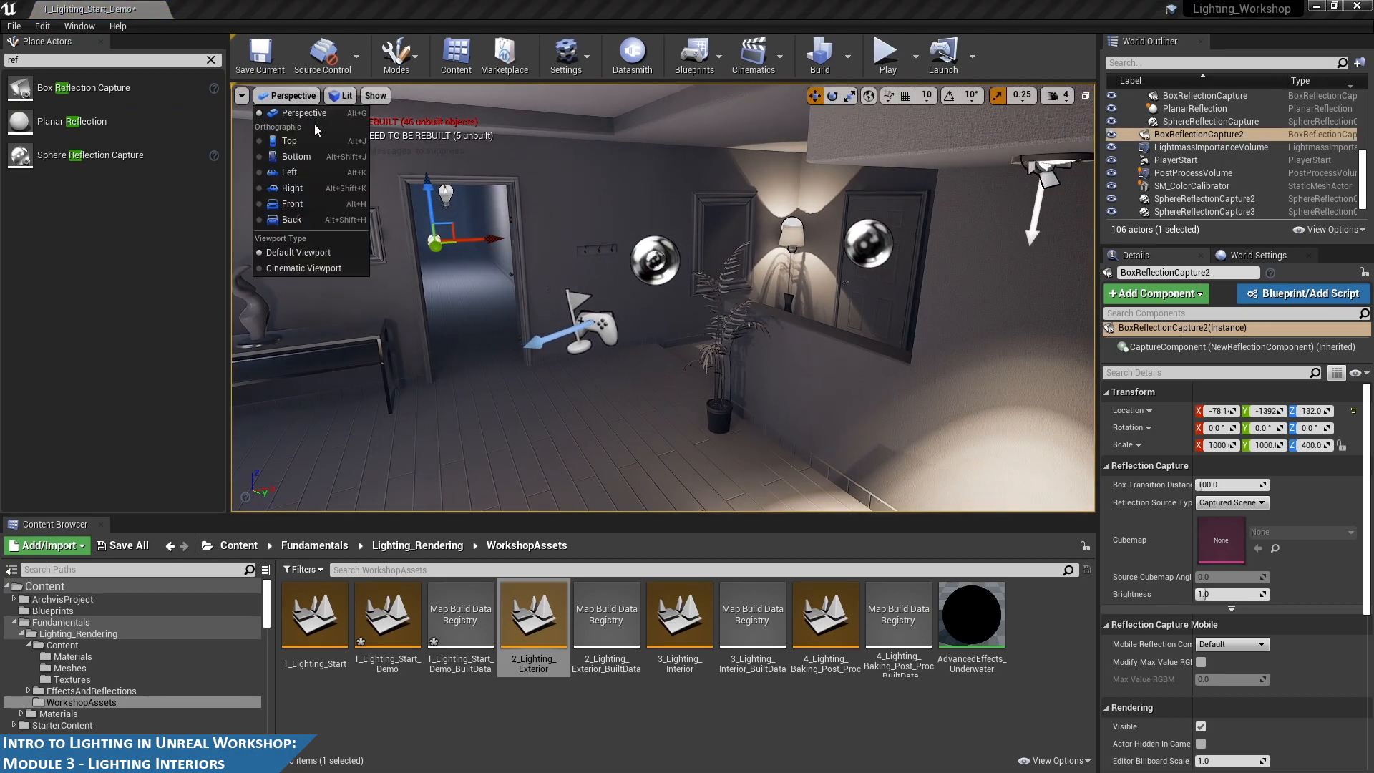
pyautogui.click(317, 140)
pyautogui.scroll(3, 994, 283)
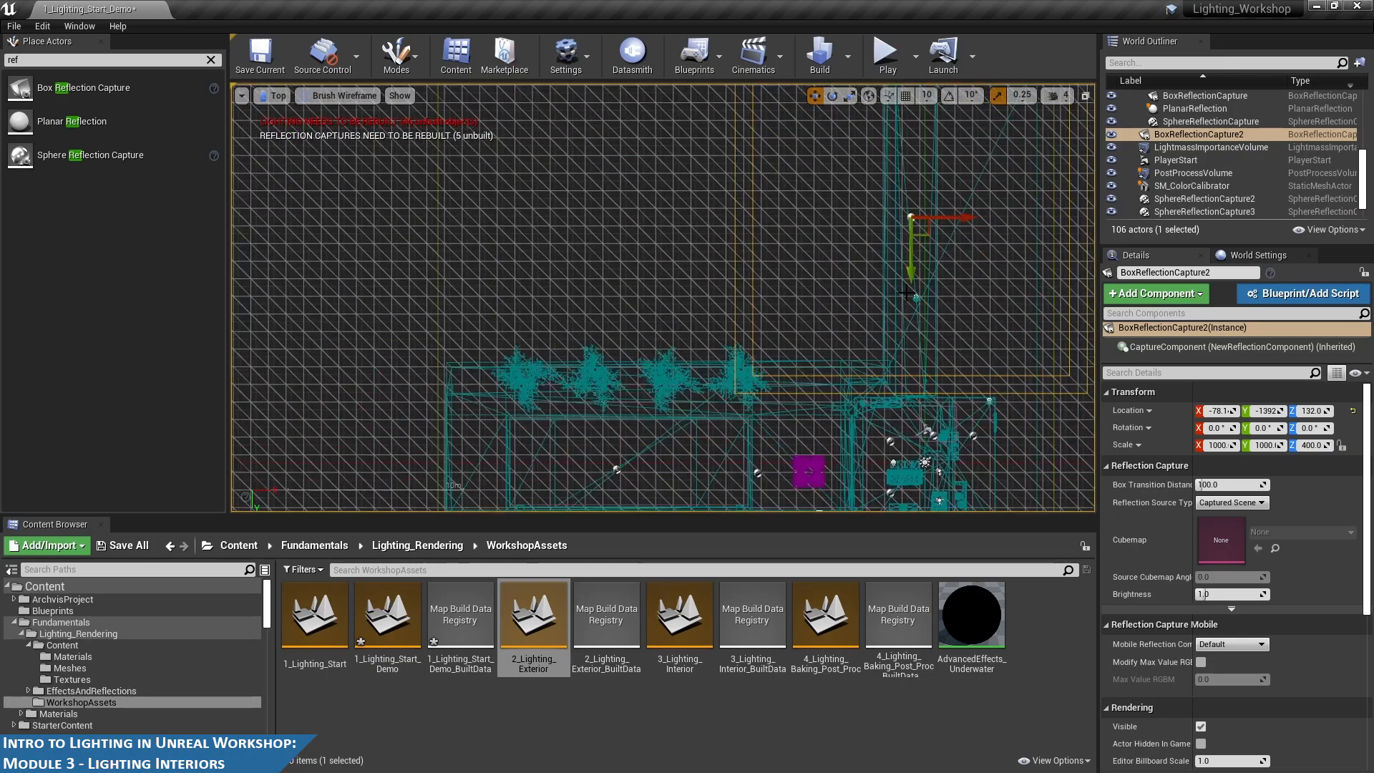
pyautogui.moveTo(929, 206); pyautogui.dragTo(929, 276)
pyautogui.scroll(-2, 929, 275)
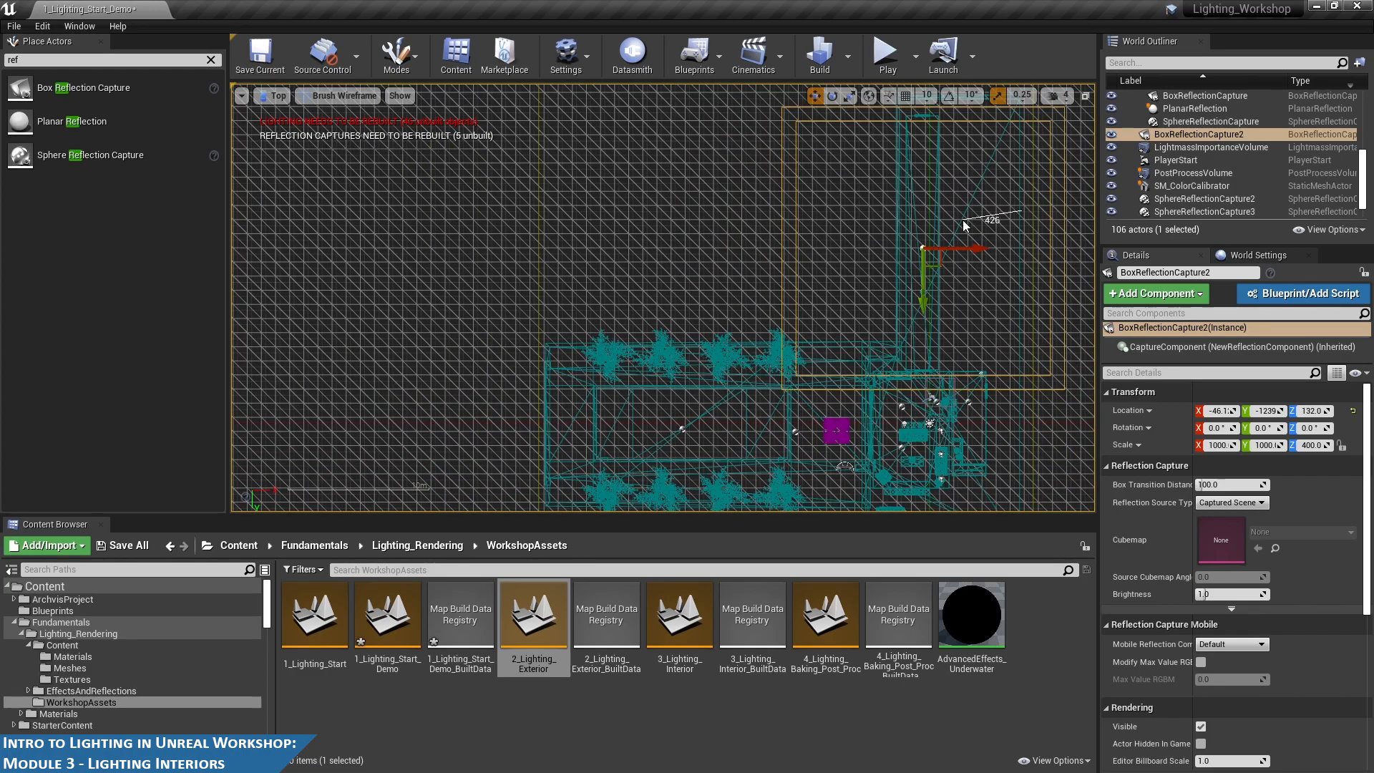
pyautogui.moveTo(987, 211); pyautogui.dragTo(778, 259, button='middle')
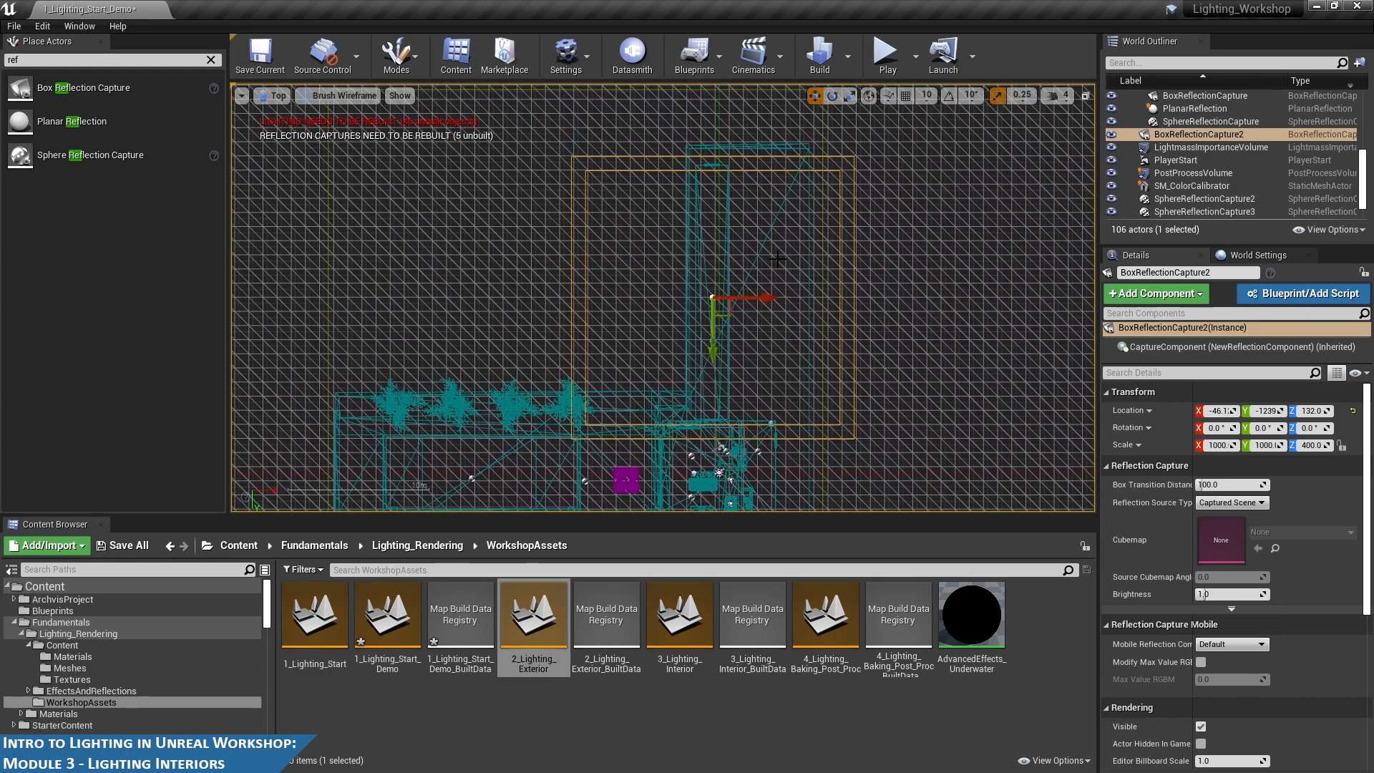
pyautogui.scroll(2, 778, 259)
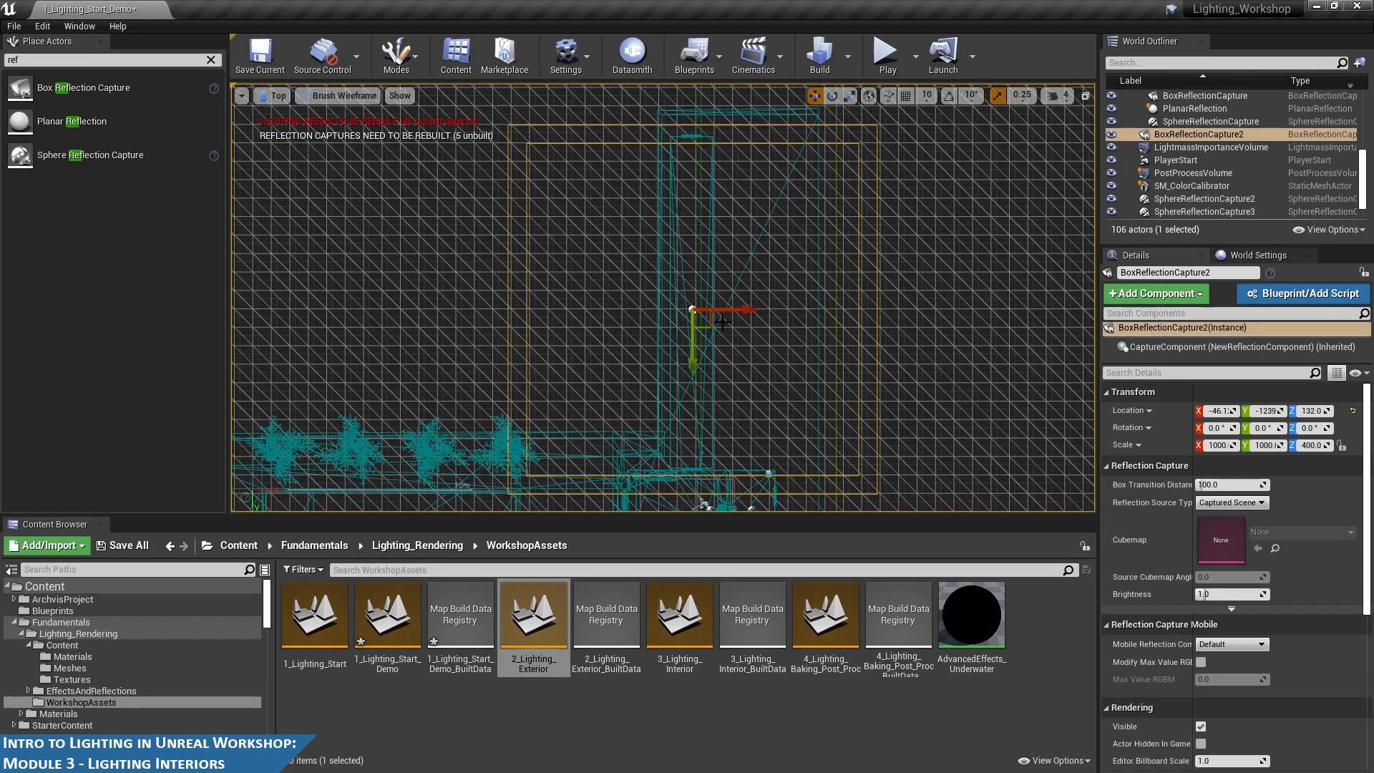
pyautogui.moveTo(720, 312); pyautogui.dragTo(717, 312)
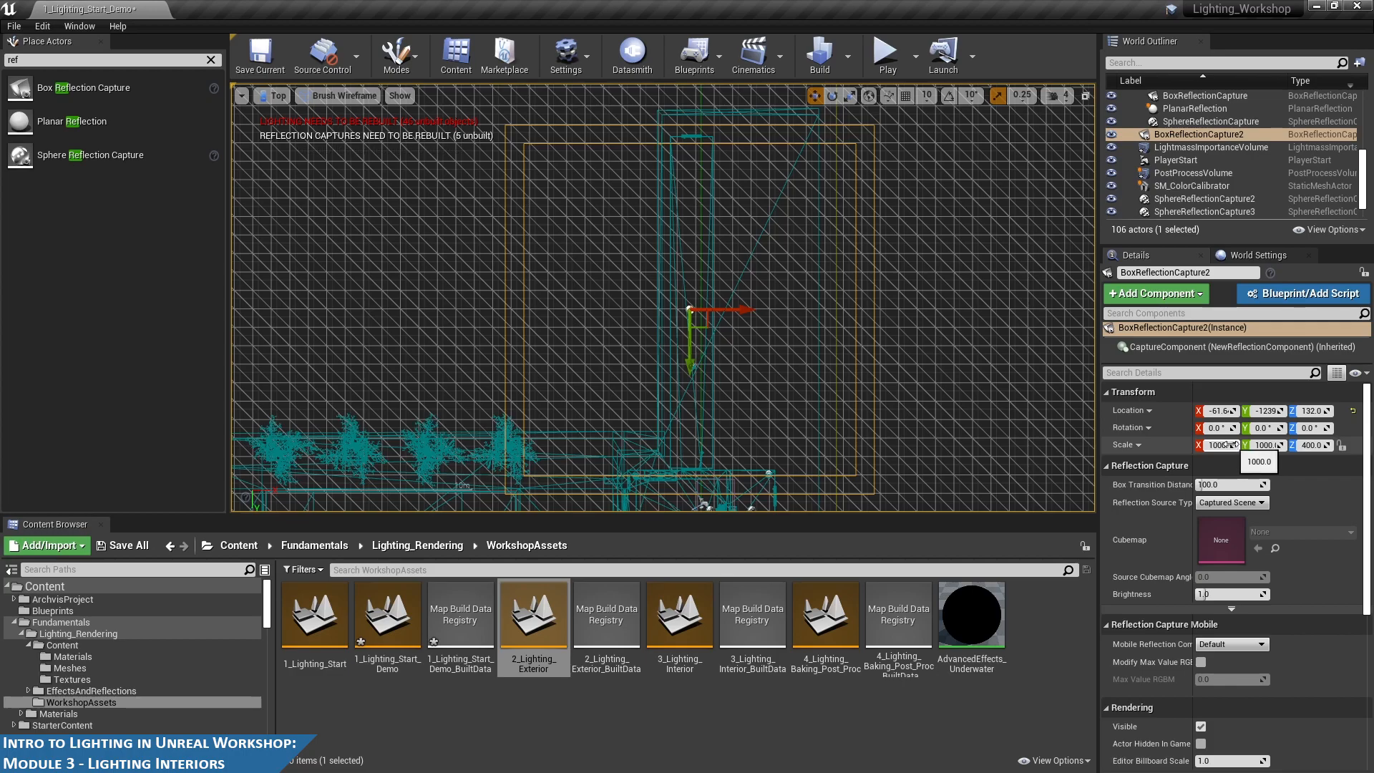
# - Set the box reflection capture's X scale to 200 to fit the narrow hallway
pyautogui.moveTo(1231, 444); pyautogui.dragTo(1234, 445)
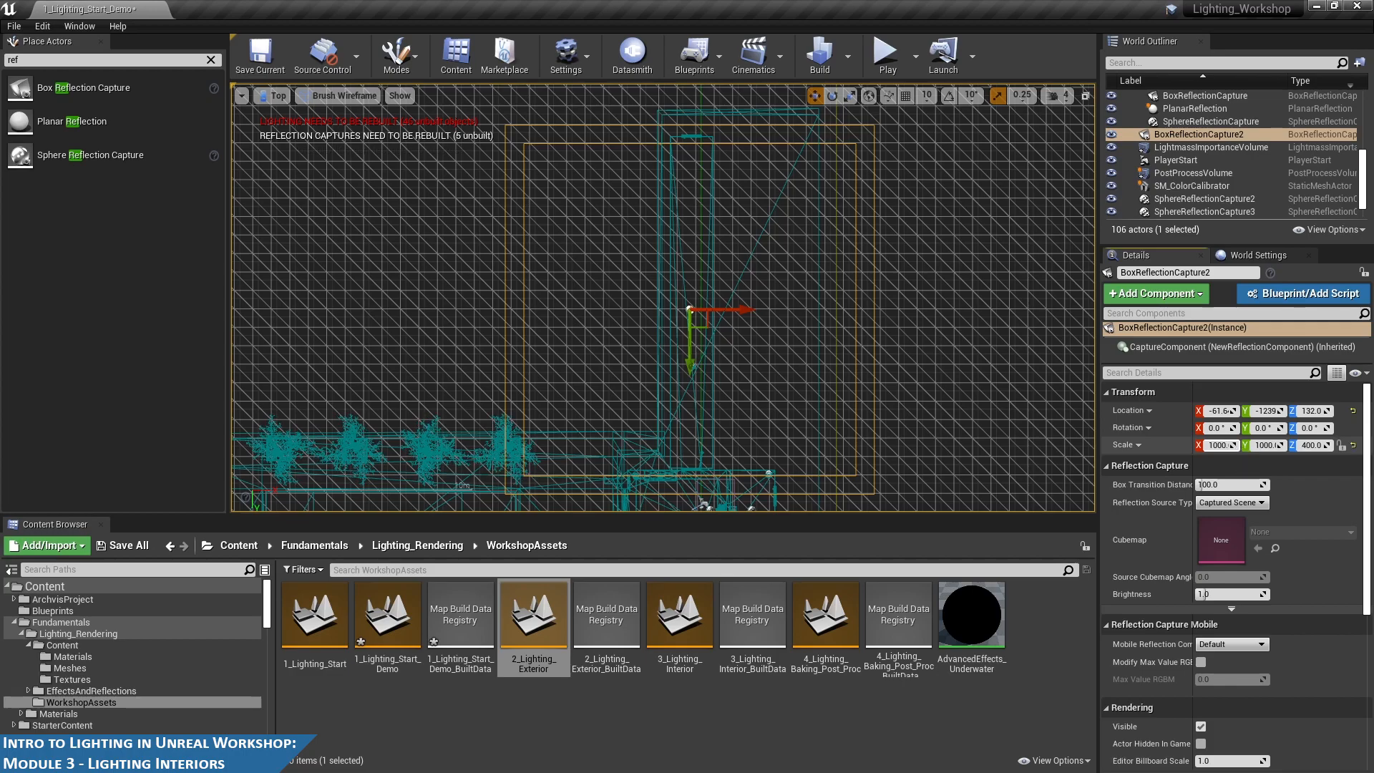
pyautogui.click(1225, 445)
pyautogui.write('500')
pyautogui.press('Return')
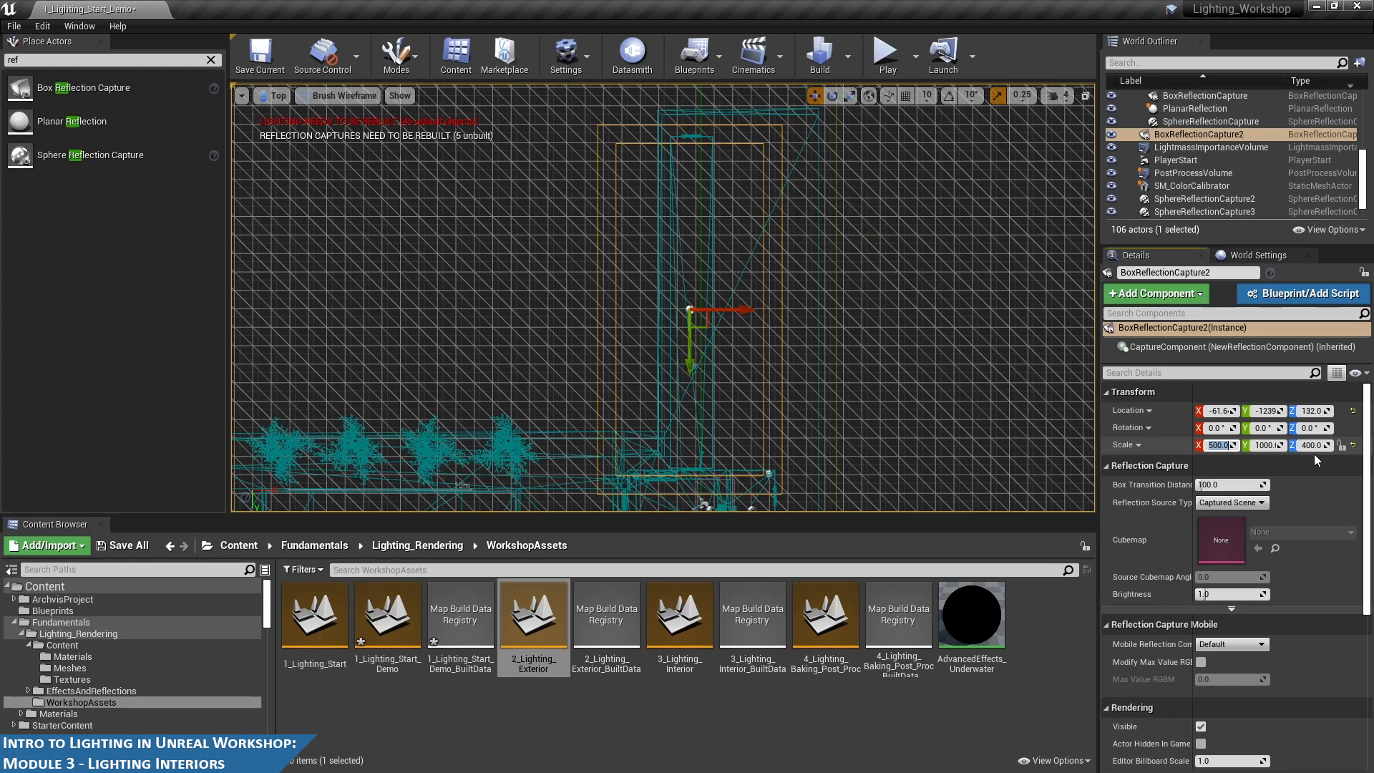
pyautogui.write('200')
pyautogui.press('Return')
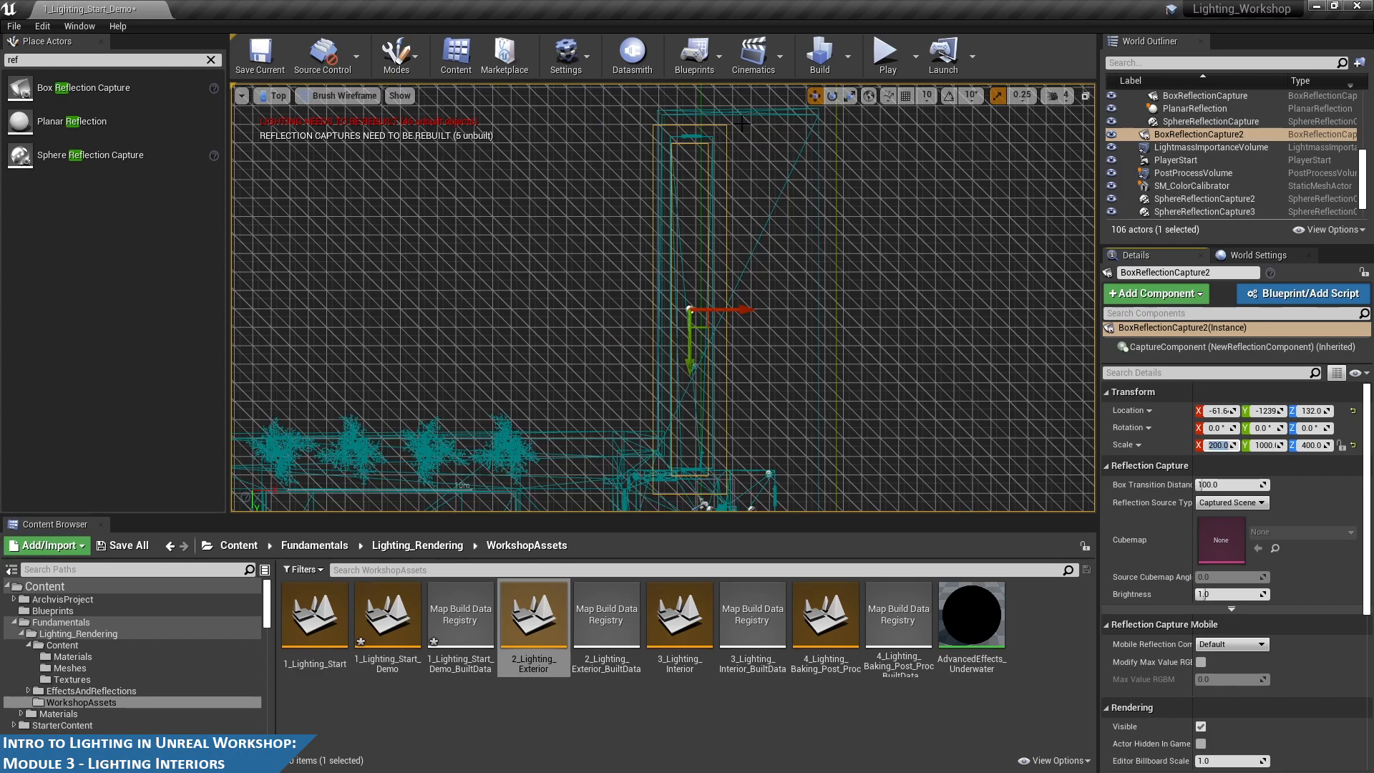
# - Move the box reflection capture along the hallway's length to about Y -1313
pyautogui.scroll(3, 732, 319)
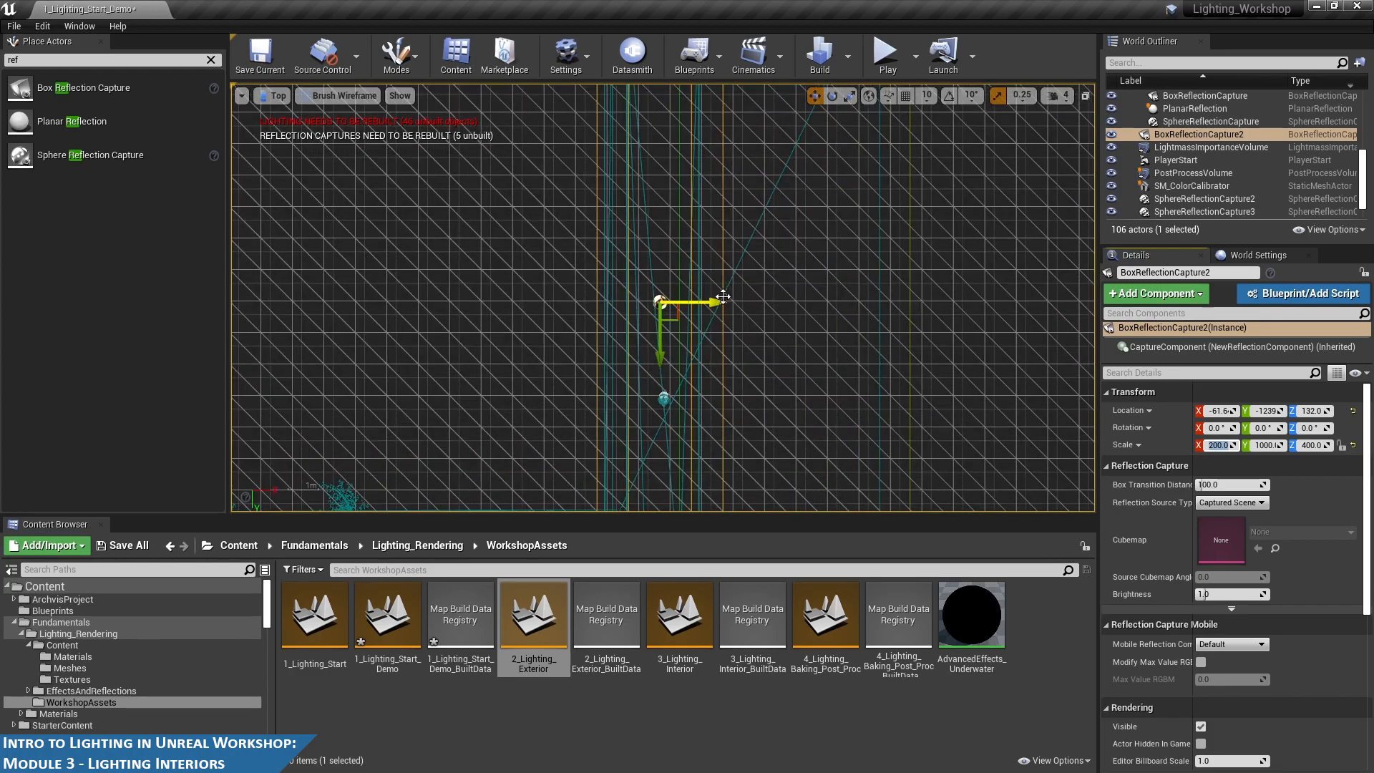
pyautogui.scroll(-3, 715, 305)
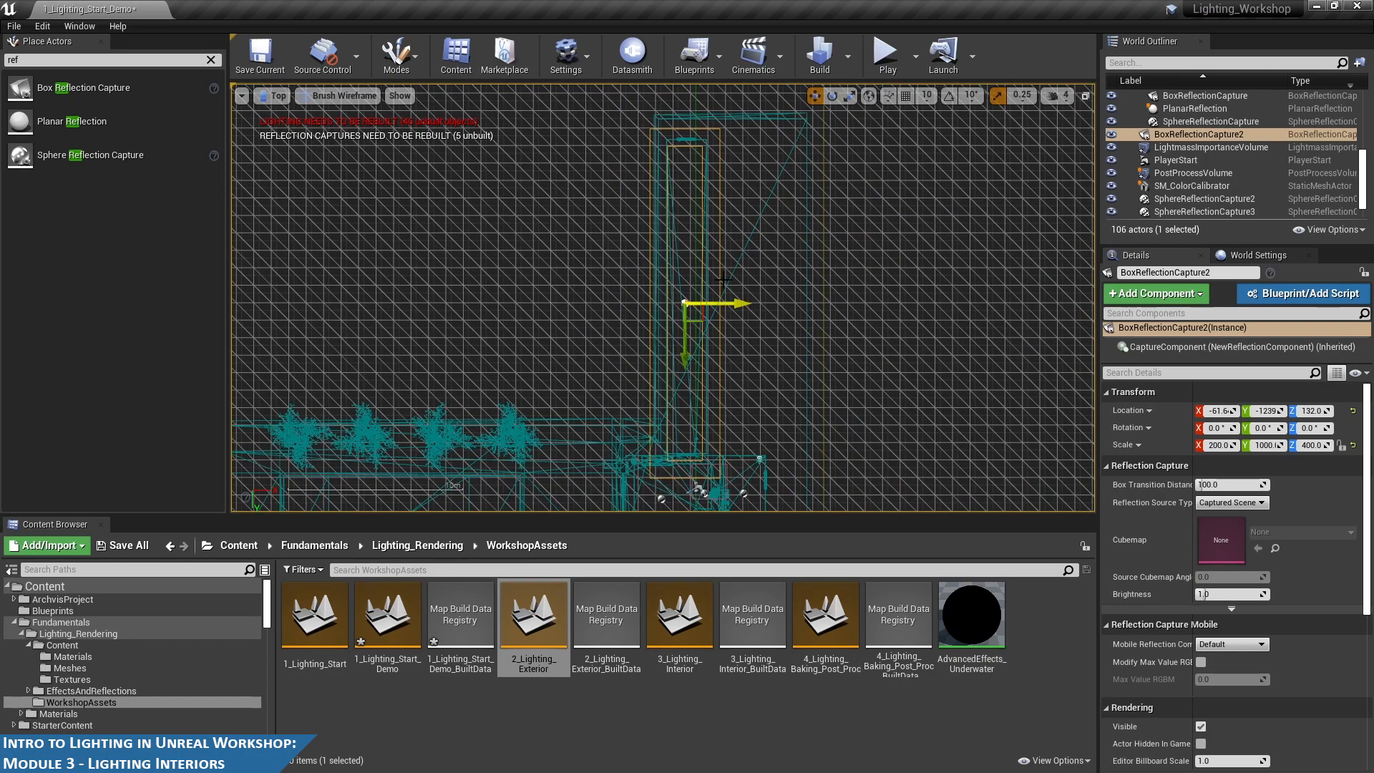
pyautogui.moveTo(684, 340)
pyautogui.mouseDown()
pyautogui.moveTo(682, 319)
pyautogui.moveTo(685, 338)
pyautogui.mouseUp()
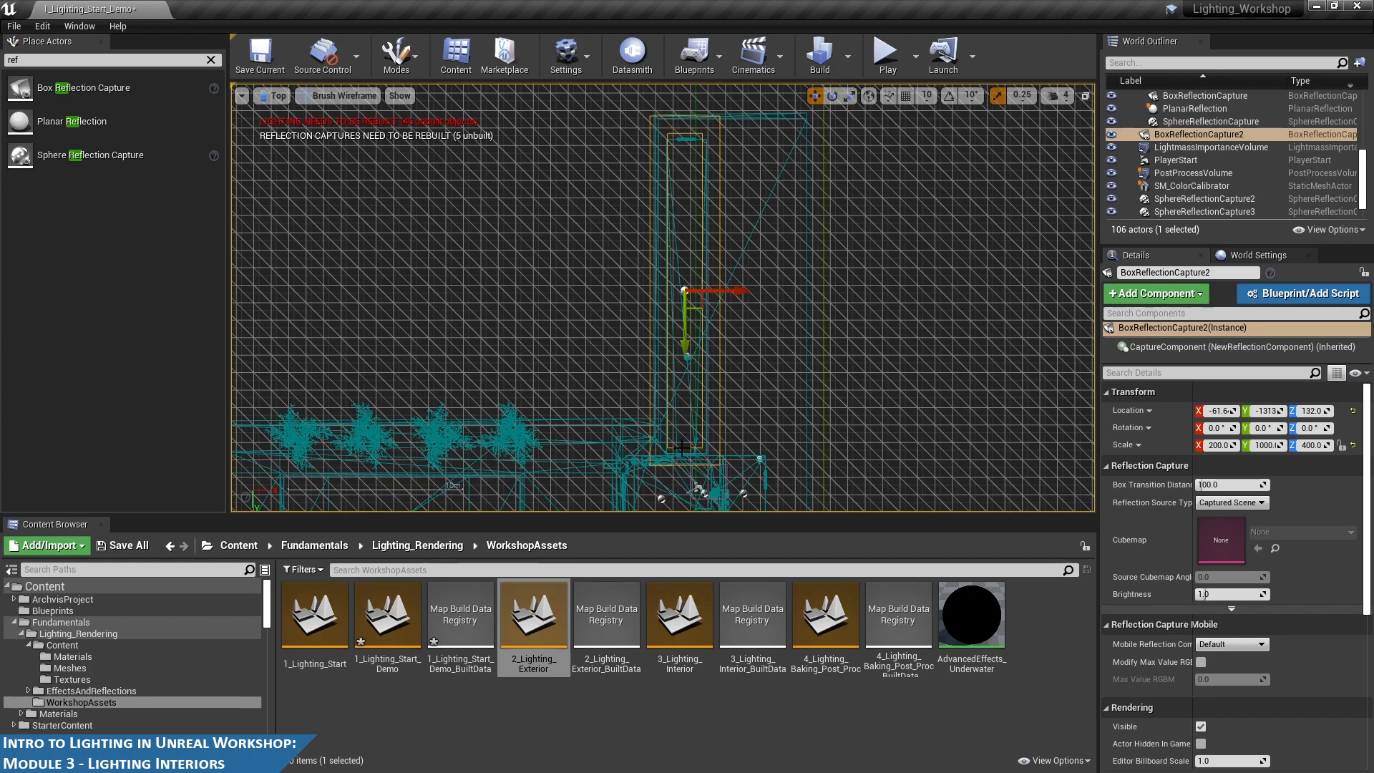
# - Adjust the box reflection capture's height in the Right and Perspective views to about Z 212
pyautogui.click(277, 95)
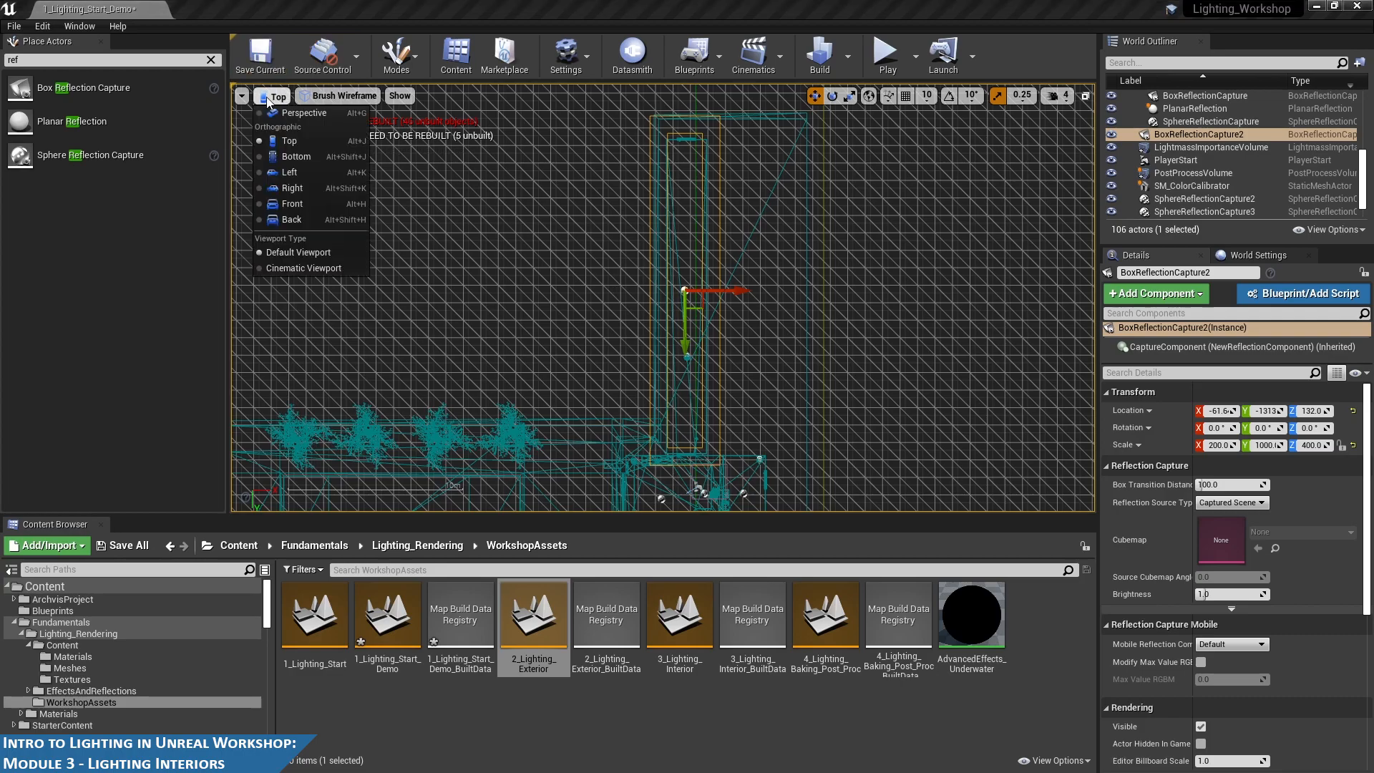
pyautogui.click(319, 190)
pyautogui.scroll(2, 672, 307)
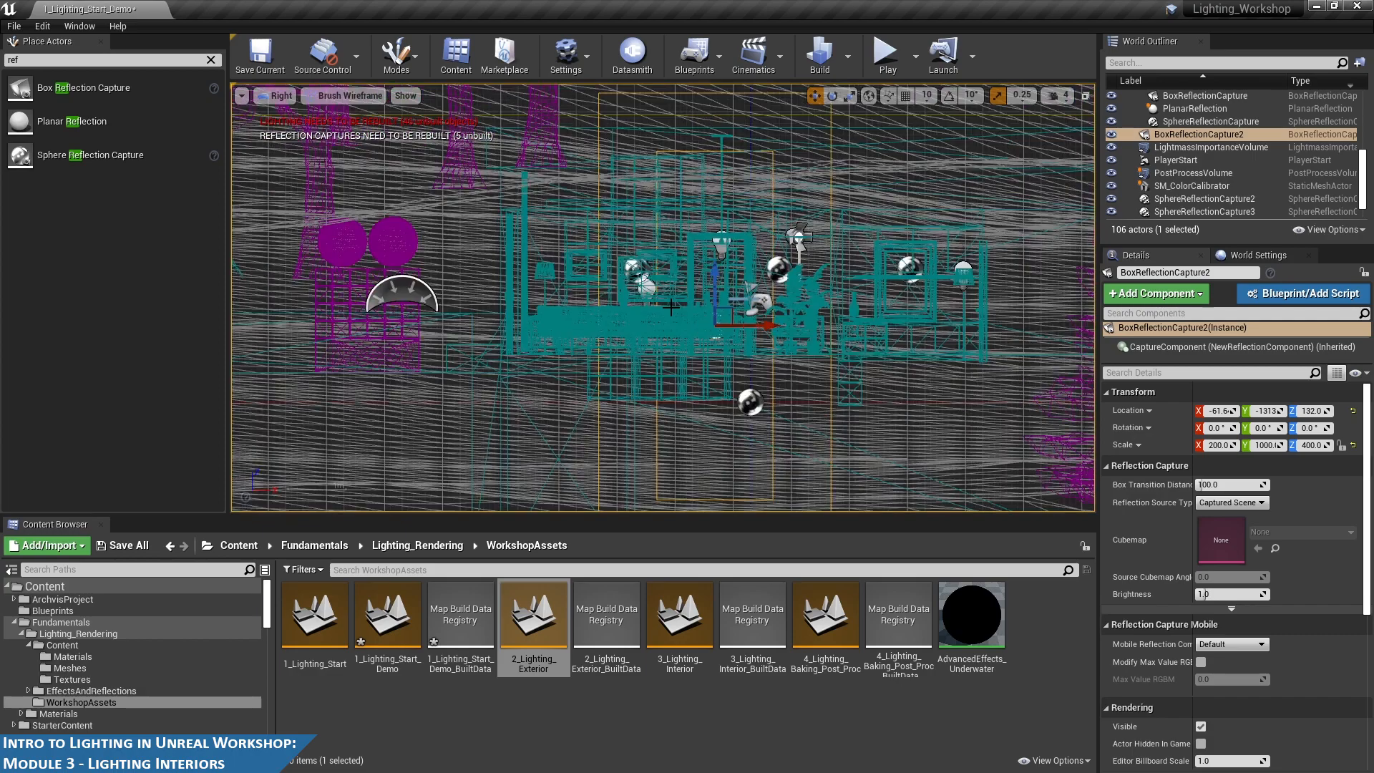
pyautogui.moveTo(715, 274); pyautogui.dragTo(698, 194)
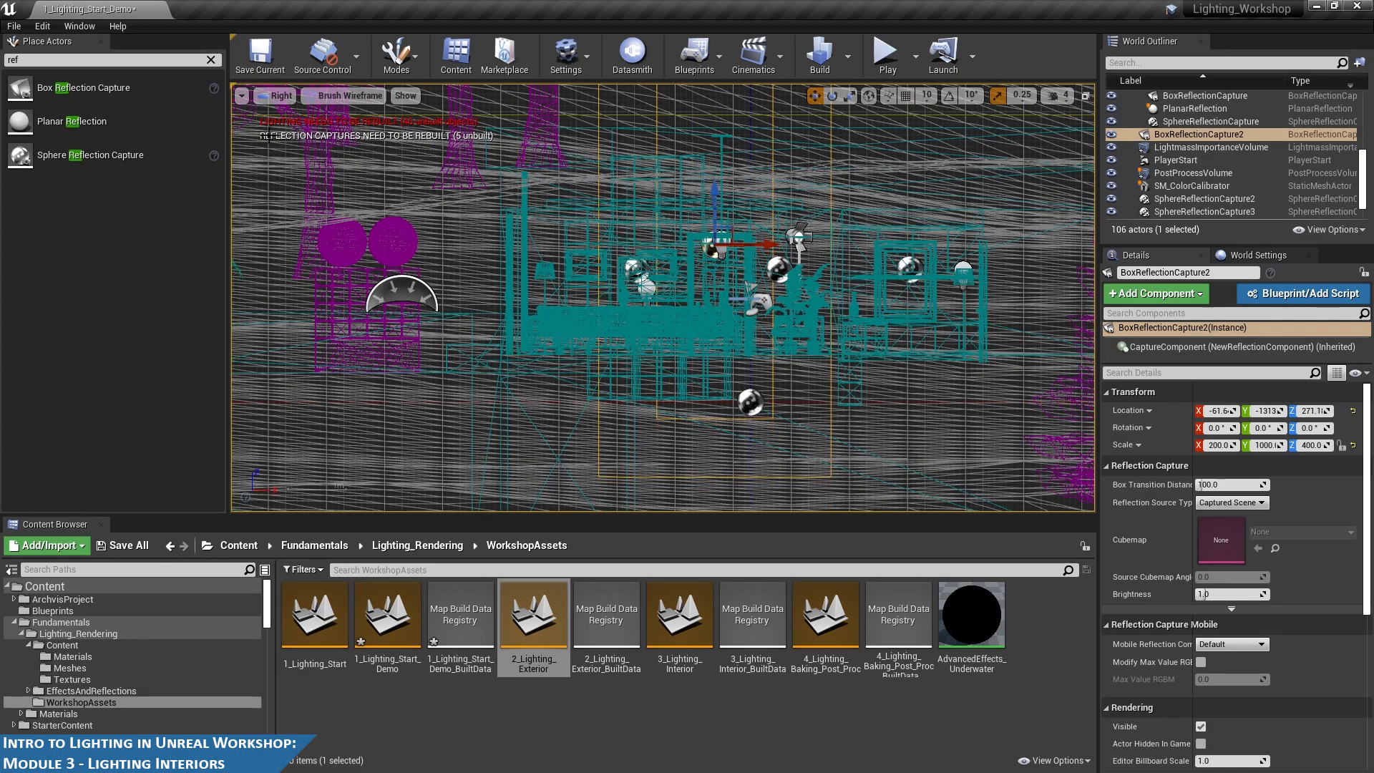
pyautogui.click(276, 95)
pyautogui.click(286, 116)
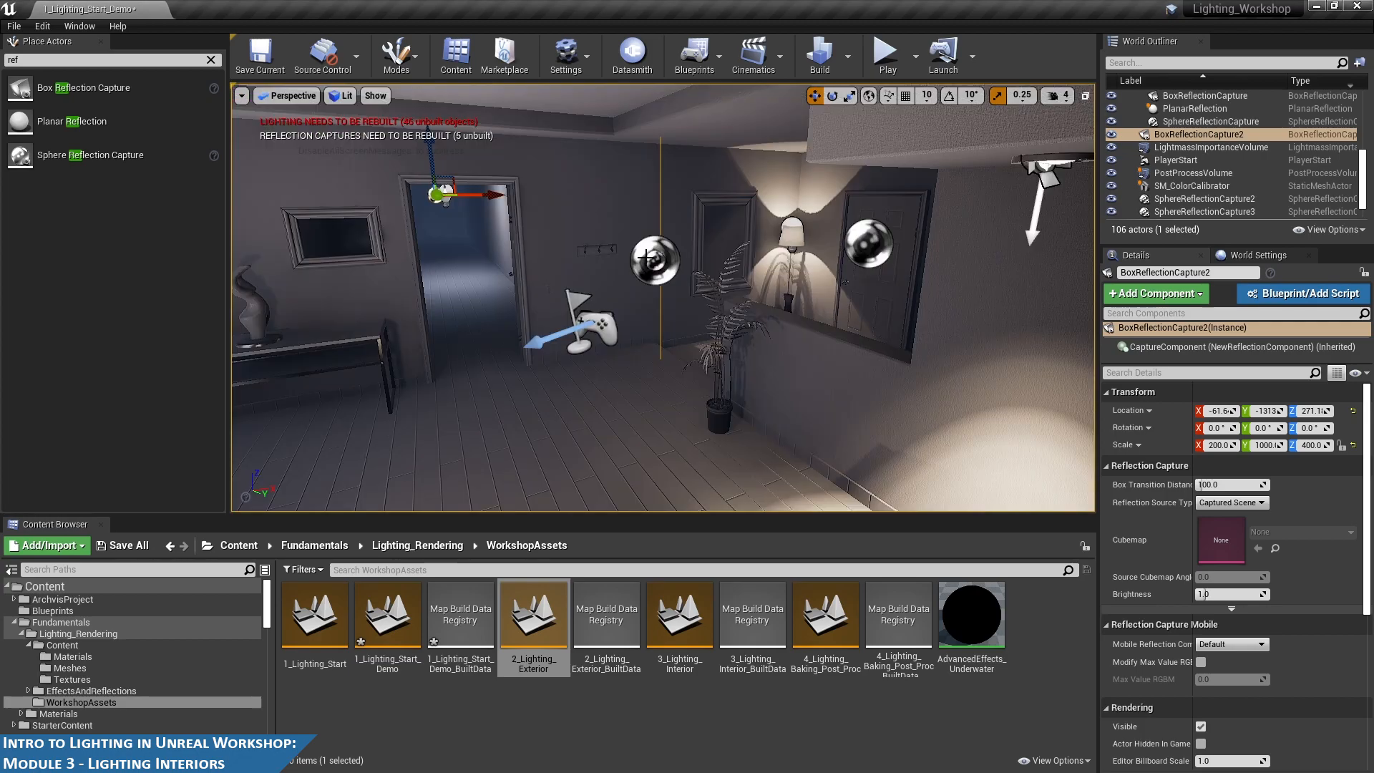
pyautogui.moveTo(452, 211); pyautogui.dragTo(405, 188, button='right')
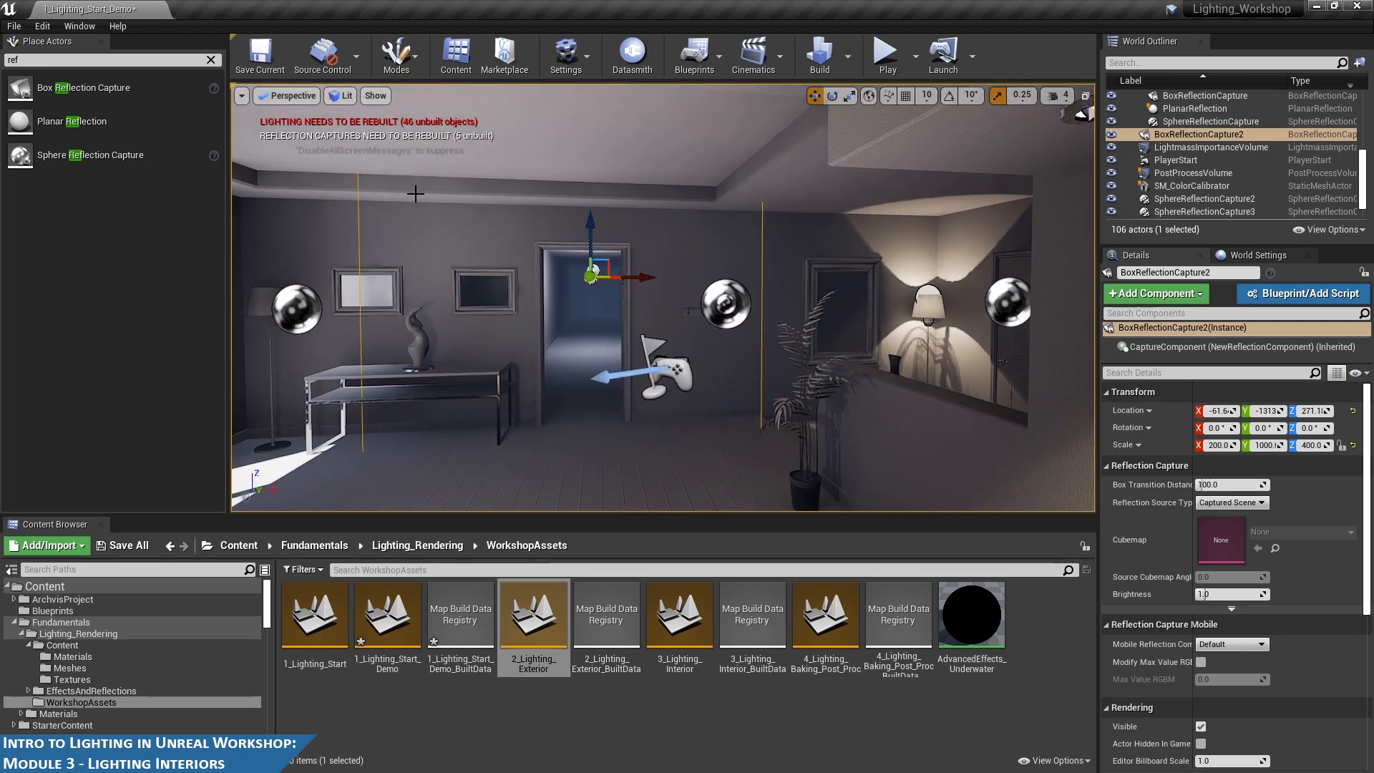
pyautogui.moveTo(590, 224); pyautogui.dragTo(590, 242)
pyautogui.moveTo(729, 337)
pyautogui.mouseDown(button='right')
pyautogui.moveTo(805, 338)
pyautogui.moveTo(710, 335)
pyautogui.moveTo(729, 336)
pyautogui.mouseUp(button='right')
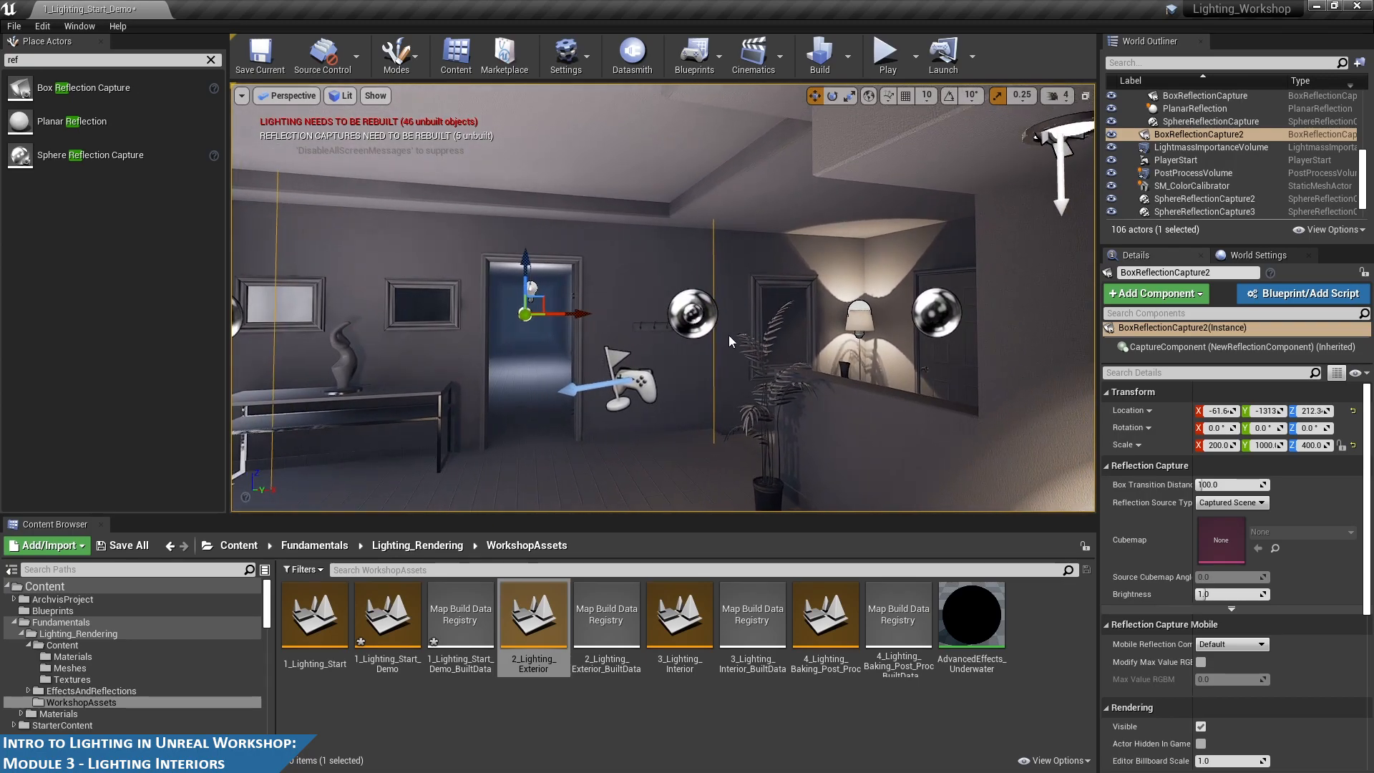
# - Try a Y scale of 800 on the hallway's box reflection capture and undo the change
pyautogui.click(1266, 445)
pyautogui.write('800')
pyautogui.press('Return')
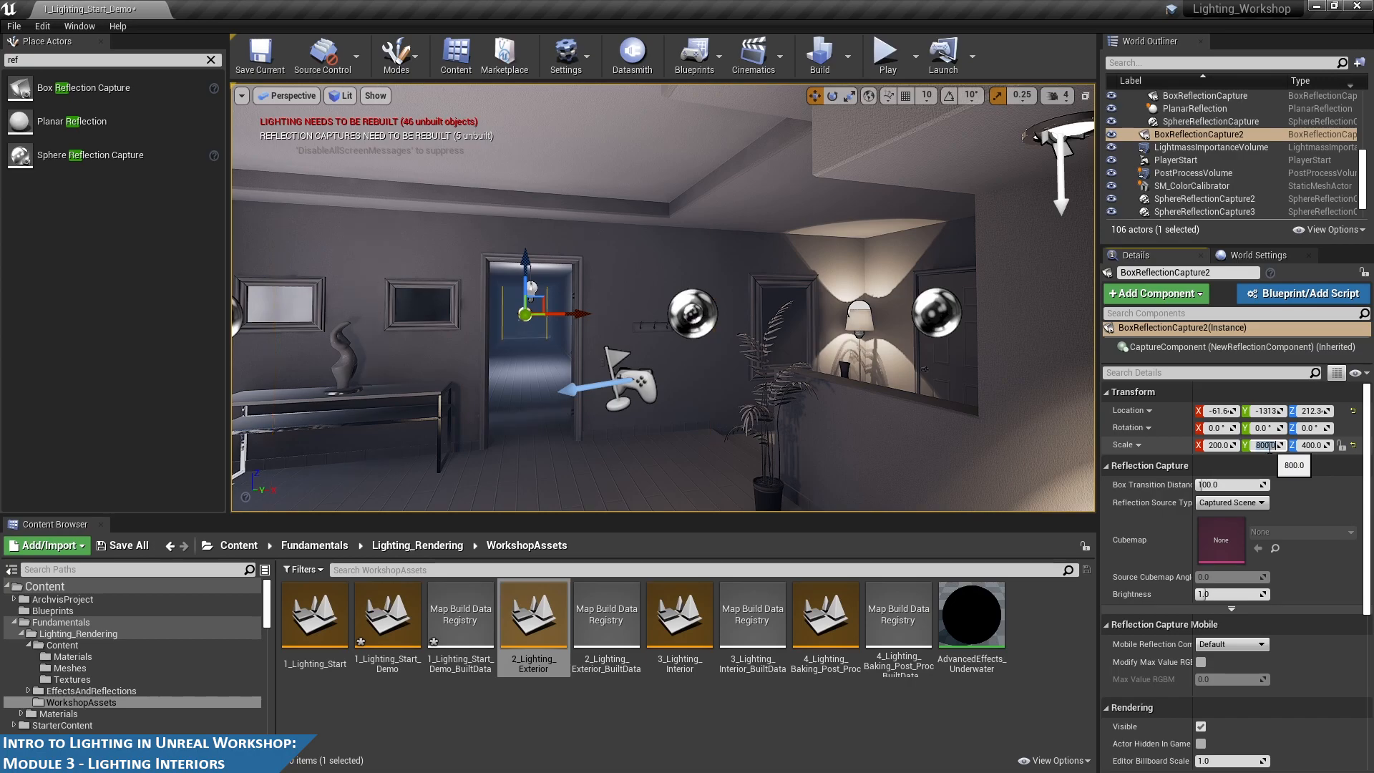
pyautogui.moveTo(533, 354); pyautogui.dragTo(730, 379, button='right')
pyautogui.hotkey('ctrl', 'z')
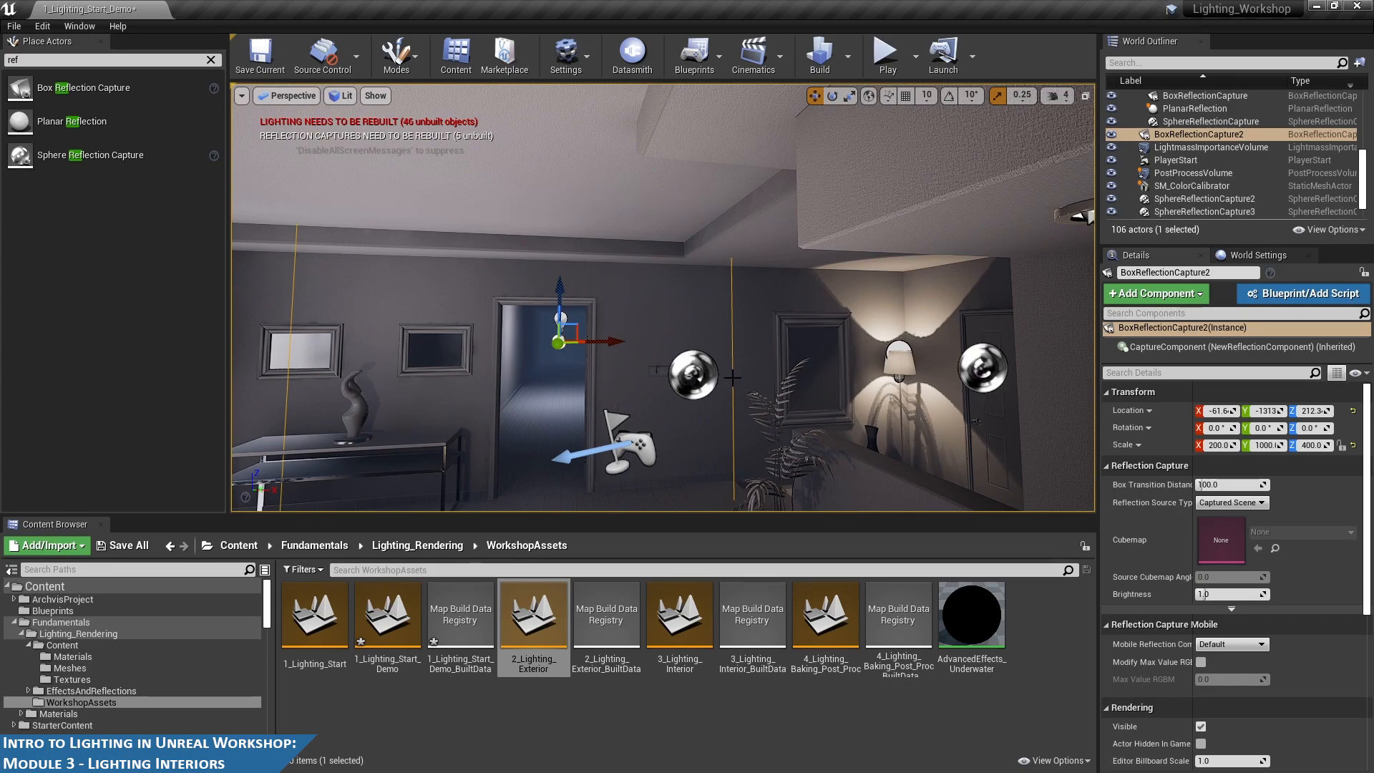
# - Rebuild the level's reflection captures so they include the hallway's box reflection capture
pyautogui.moveTo(628, 372); pyautogui.dragTo(549, 383, button='right')
pyautogui.moveTo(895, 383); pyautogui.dragTo(941, 384, button='right')
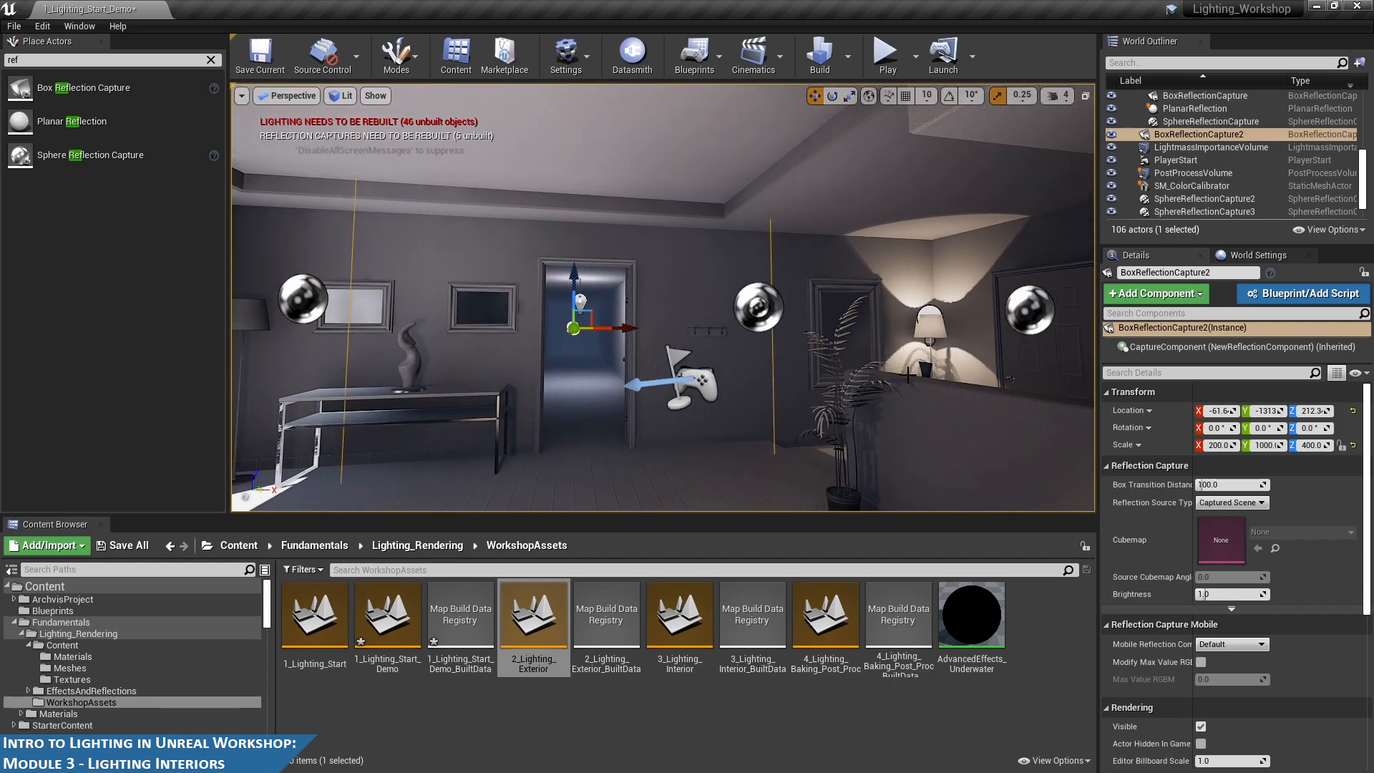
pyautogui.click(344, 96)
pyautogui.click(346, 97)
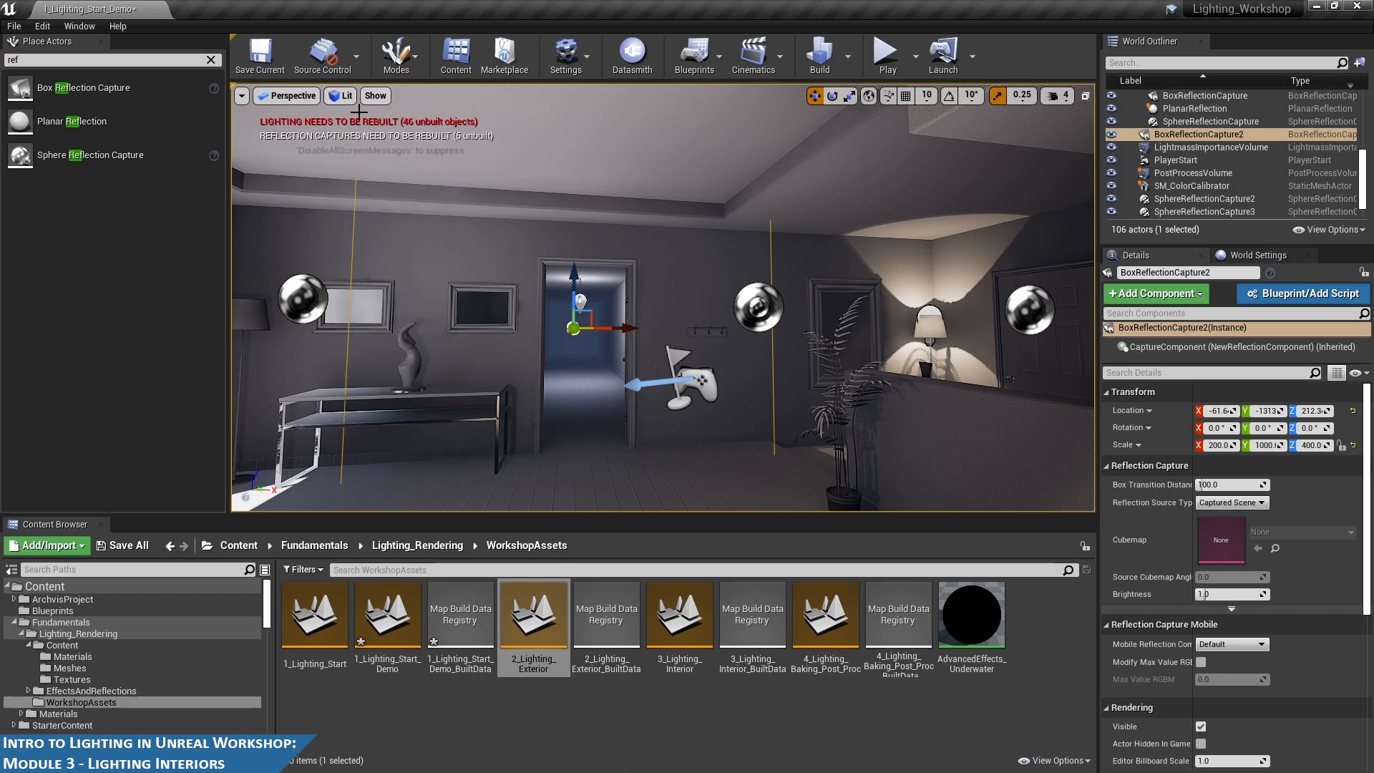
pyautogui.click(848, 58)
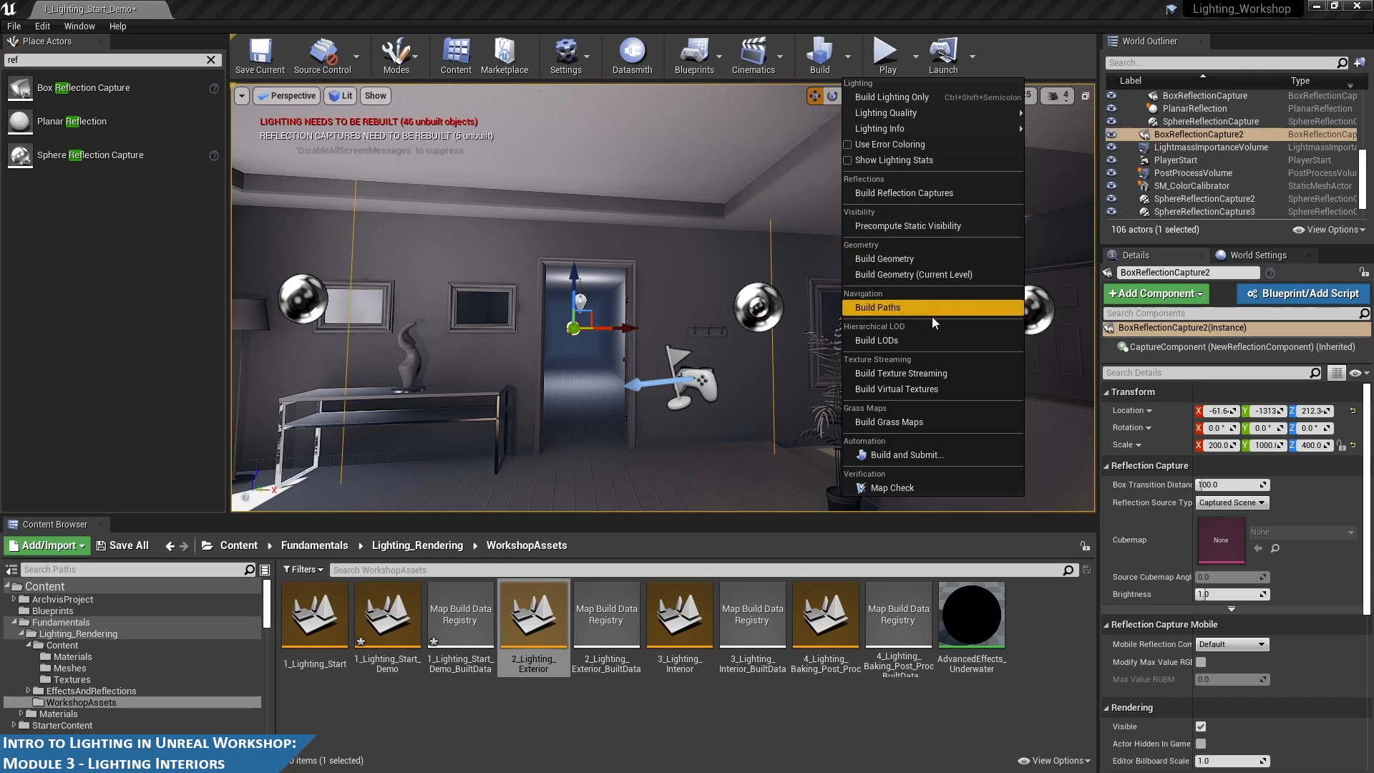
pyautogui.click(907, 194)
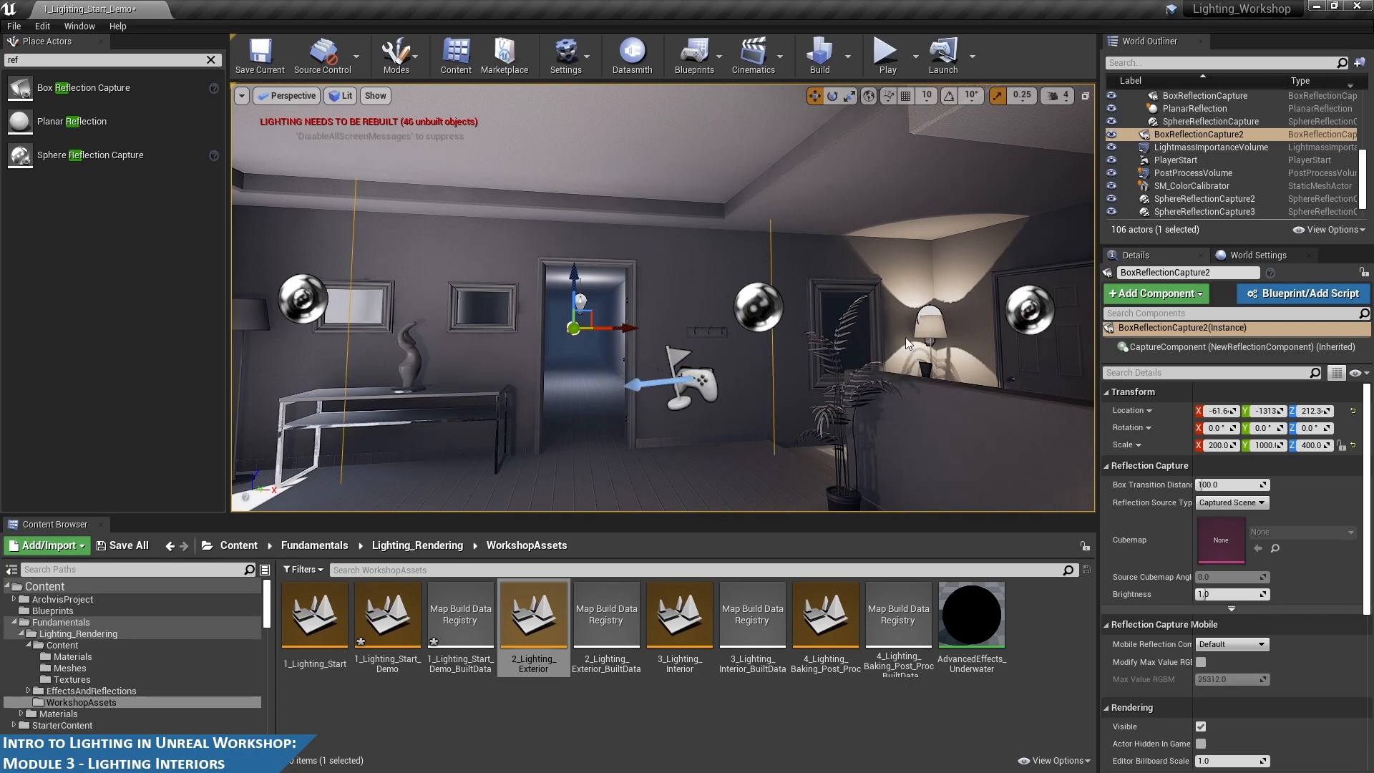
# - Look around the living room and toward the hallway to examine the rebuilt reflections
pyautogui.moveTo(904, 339); pyautogui.dragTo(936, 340, button='right')
pyautogui.moveTo(730, 356); pyautogui.dragTo(775, 358, button='right')
pyautogui.scroll(-5, 775, 359)
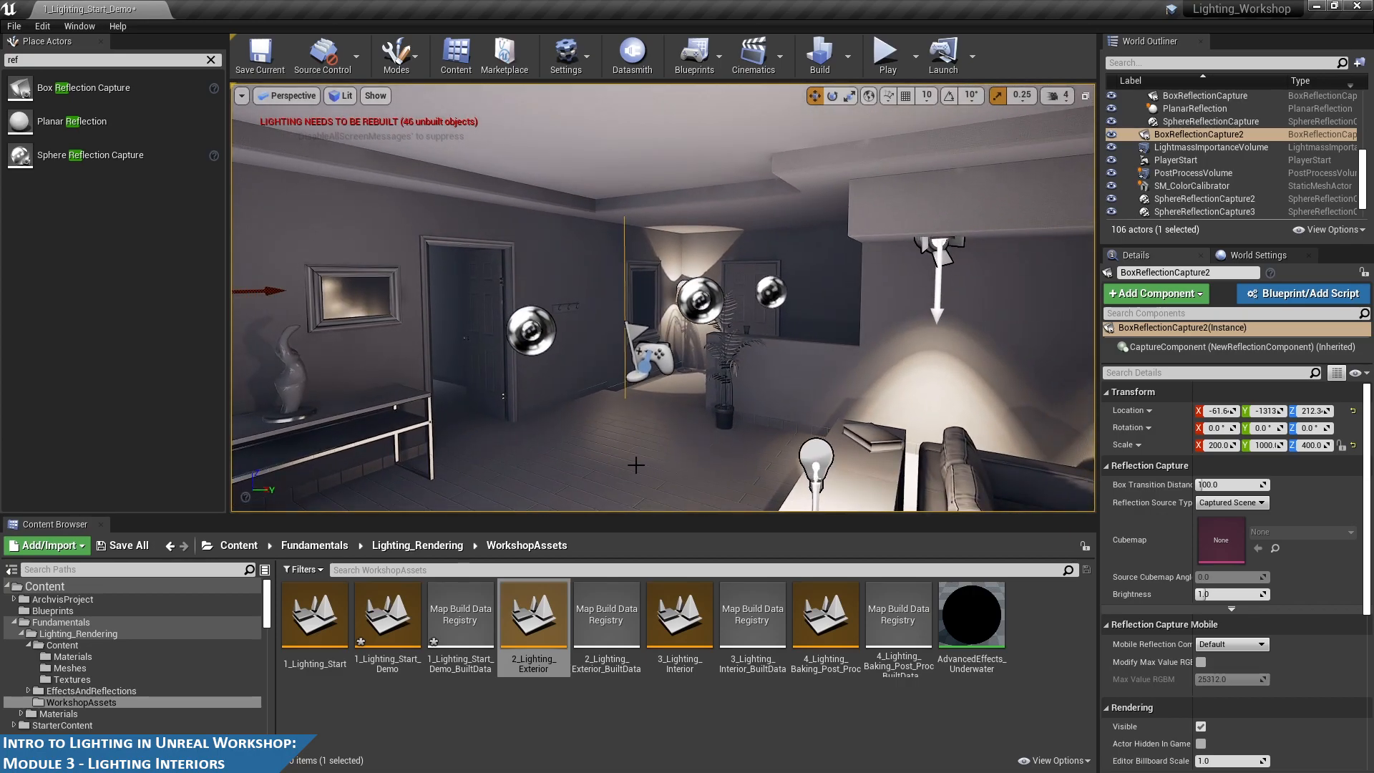
pyautogui.moveTo(709, 464); pyautogui.dragTo(681, 369, button='right')
pyautogui.press('a')
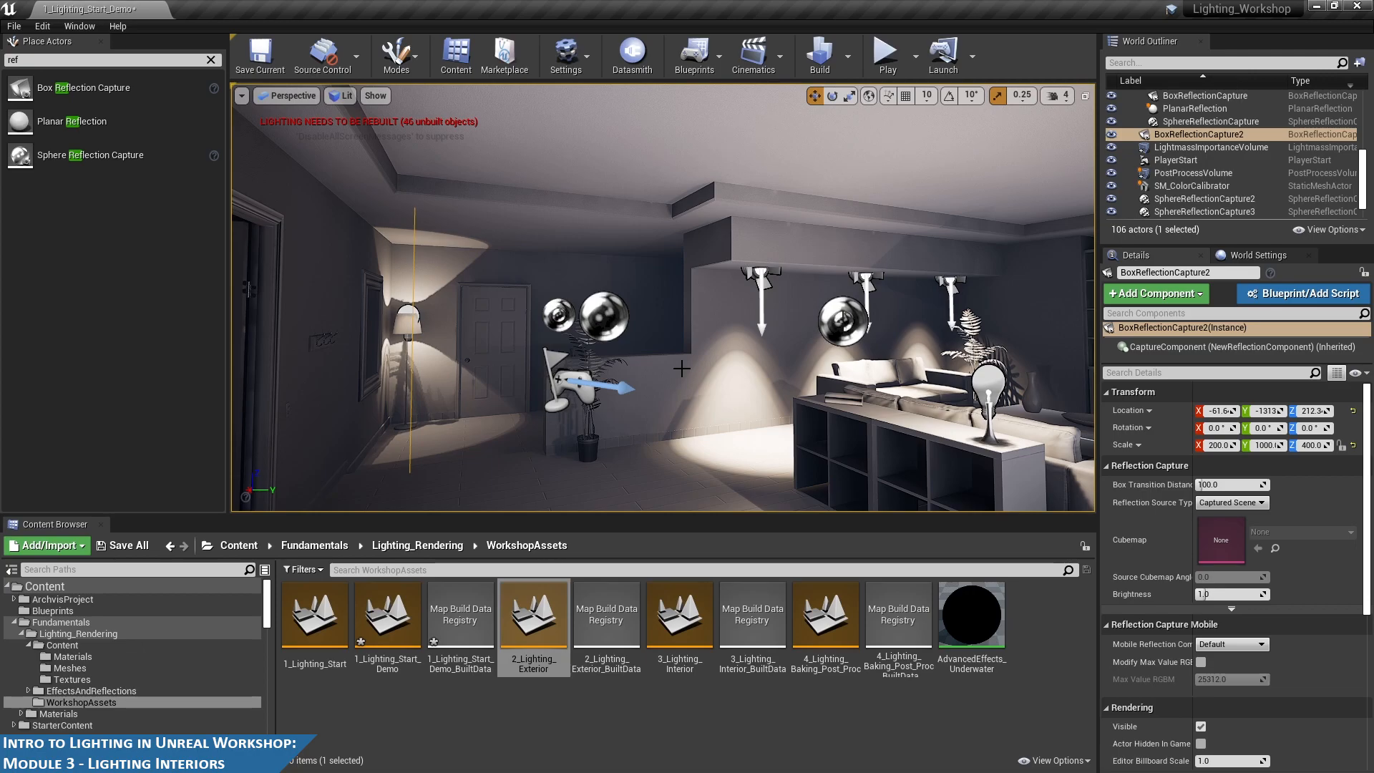
pyautogui.press('d')
pyautogui.moveTo(711, 309); pyautogui.dragTo(647, 318, button='right')
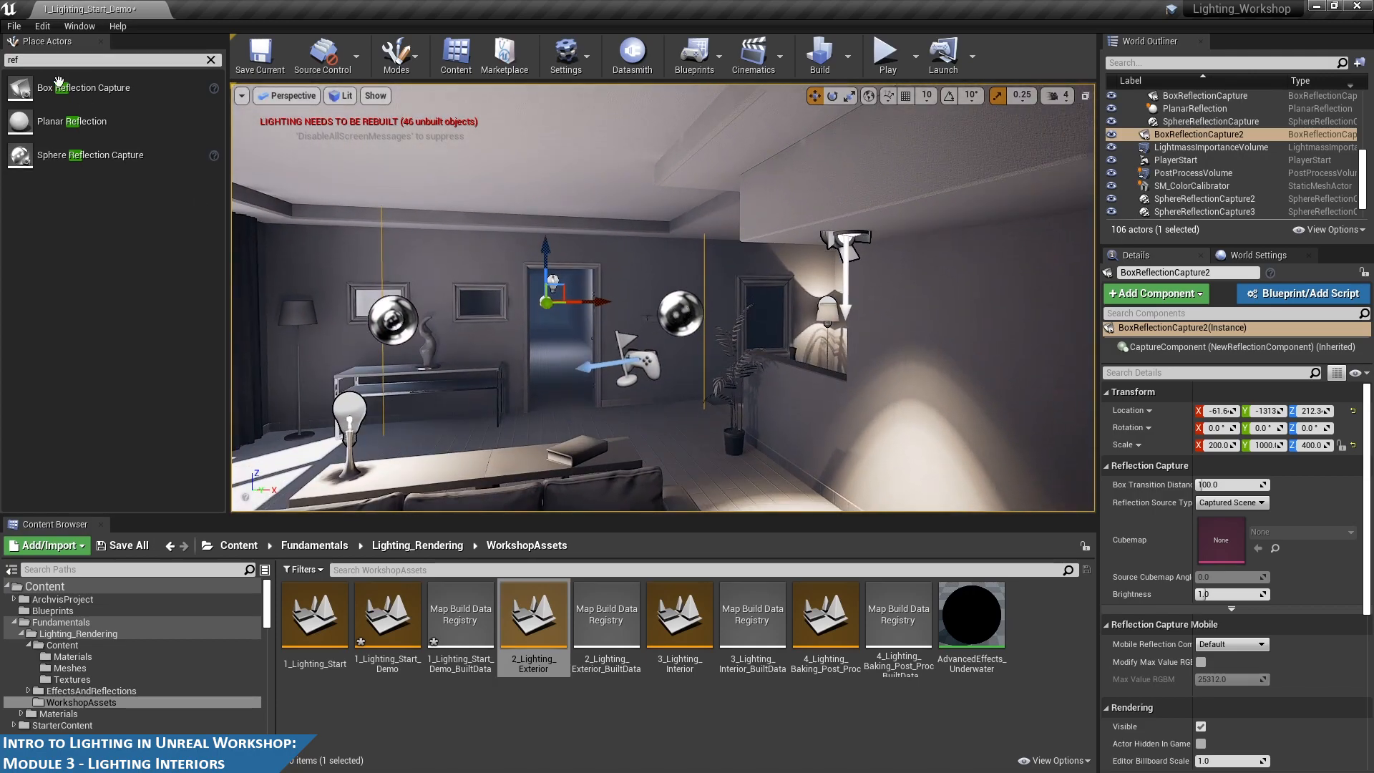
pyautogui.press('e')
pyautogui.moveTo(676, 196); pyautogui.dragTo(671, 223, button='right')
# - Place a Planar Reflection actor on the framed picture beside the hallway door
pyautogui.click(490, 290)
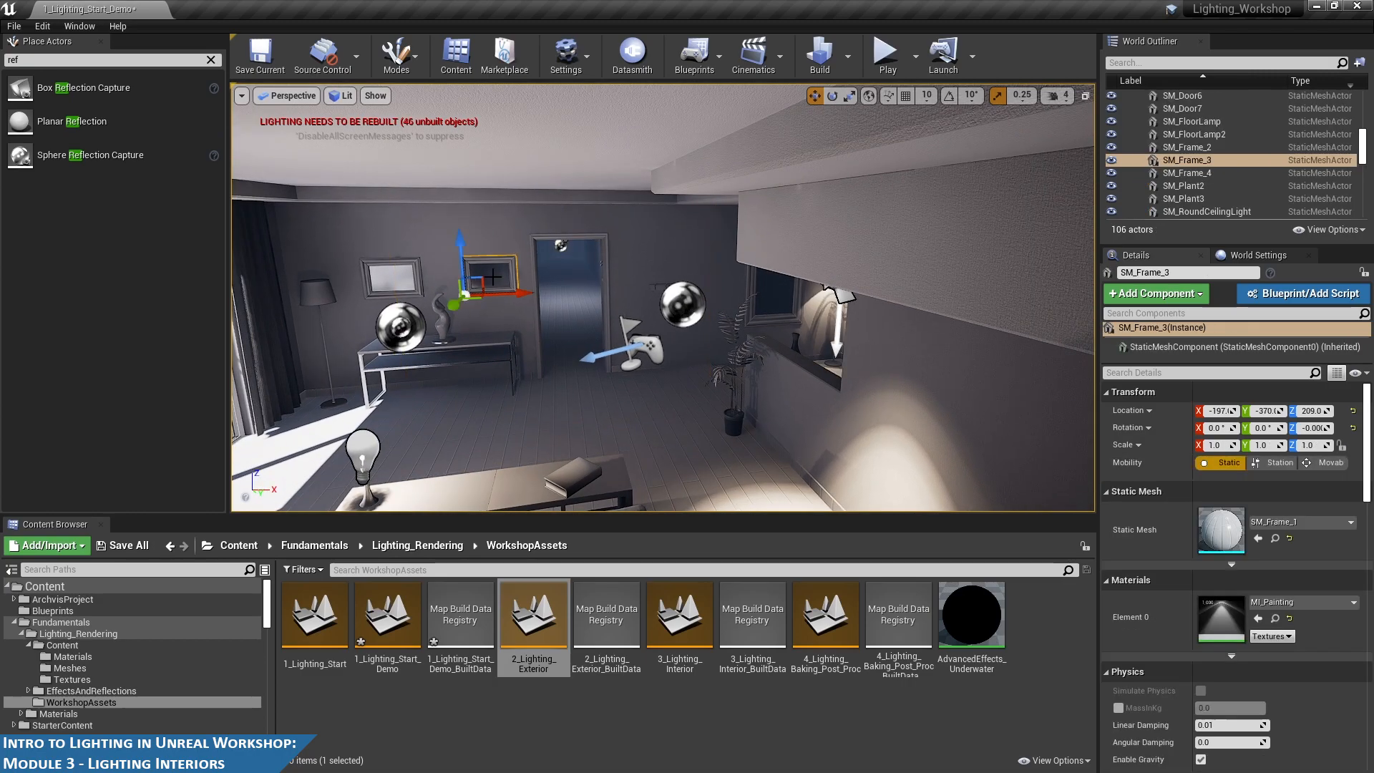
pyautogui.press('f')
pyautogui.keyDown('alt'); pyautogui.moveTo(760, 322); pyautogui.dragTo(776, 322); pyautogui.keyUp('alt')
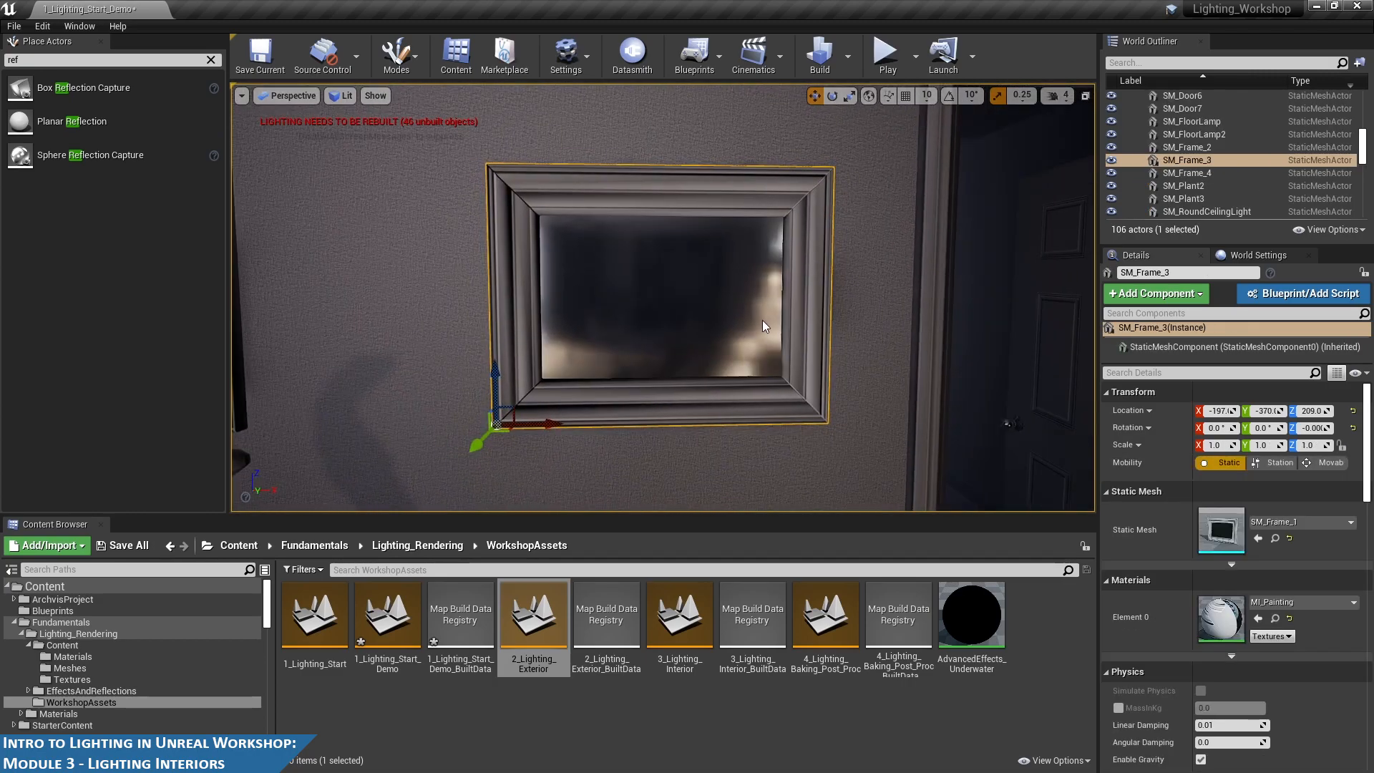
pyautogui.keyDown('alt'); pyautogui.moveTo(761, 322); pyautogui.dragTo(744, 330, button='right'); pyautogui.keyUp('alt')
pyautogui.keyDown('alt'); pyautogui.moveTo(761, 322); pyautogui.dragTo(830, 329); pyautogui.keyUp('alt')
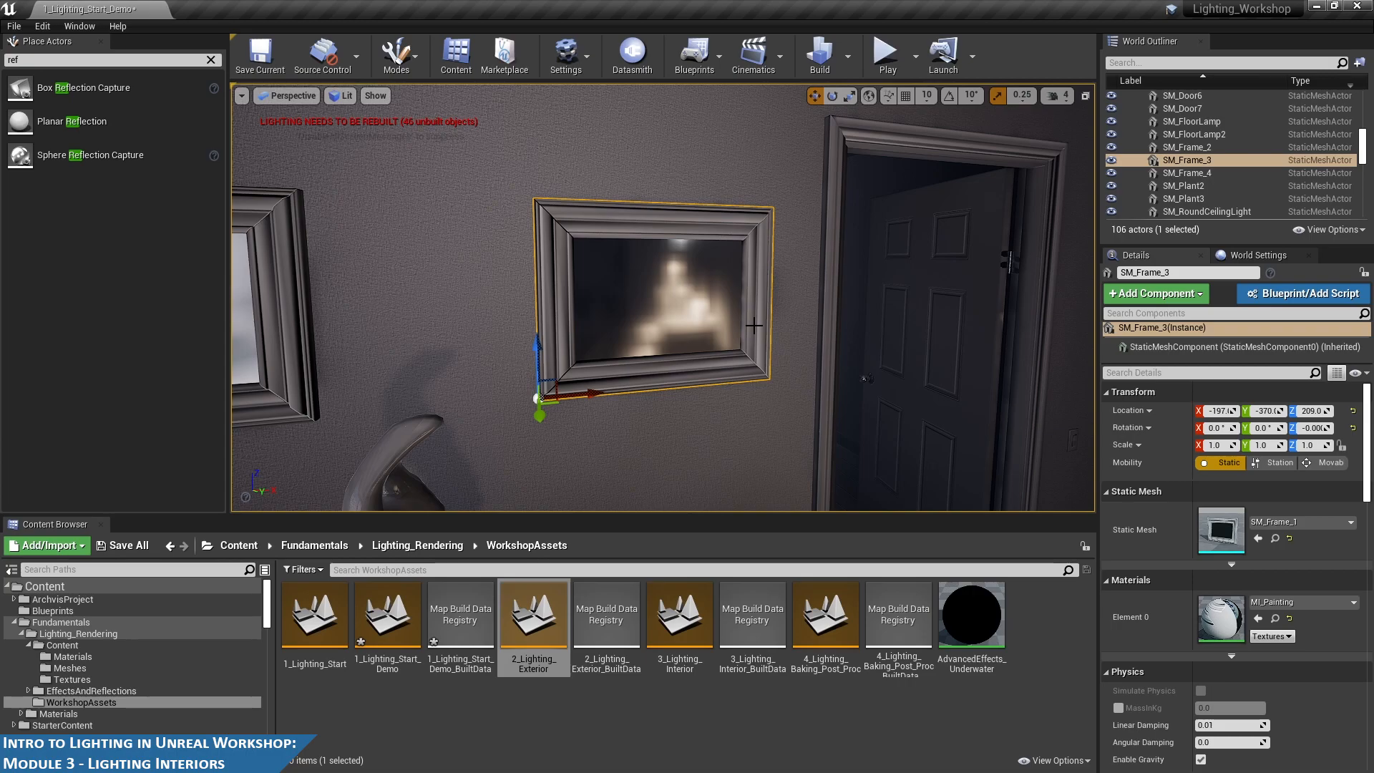
pyautogui.keyDown('alt'); pyautogui.moveTo(754, 325); pyautogui.dragTo(358, 209); pyautogui.keyUp('alt')
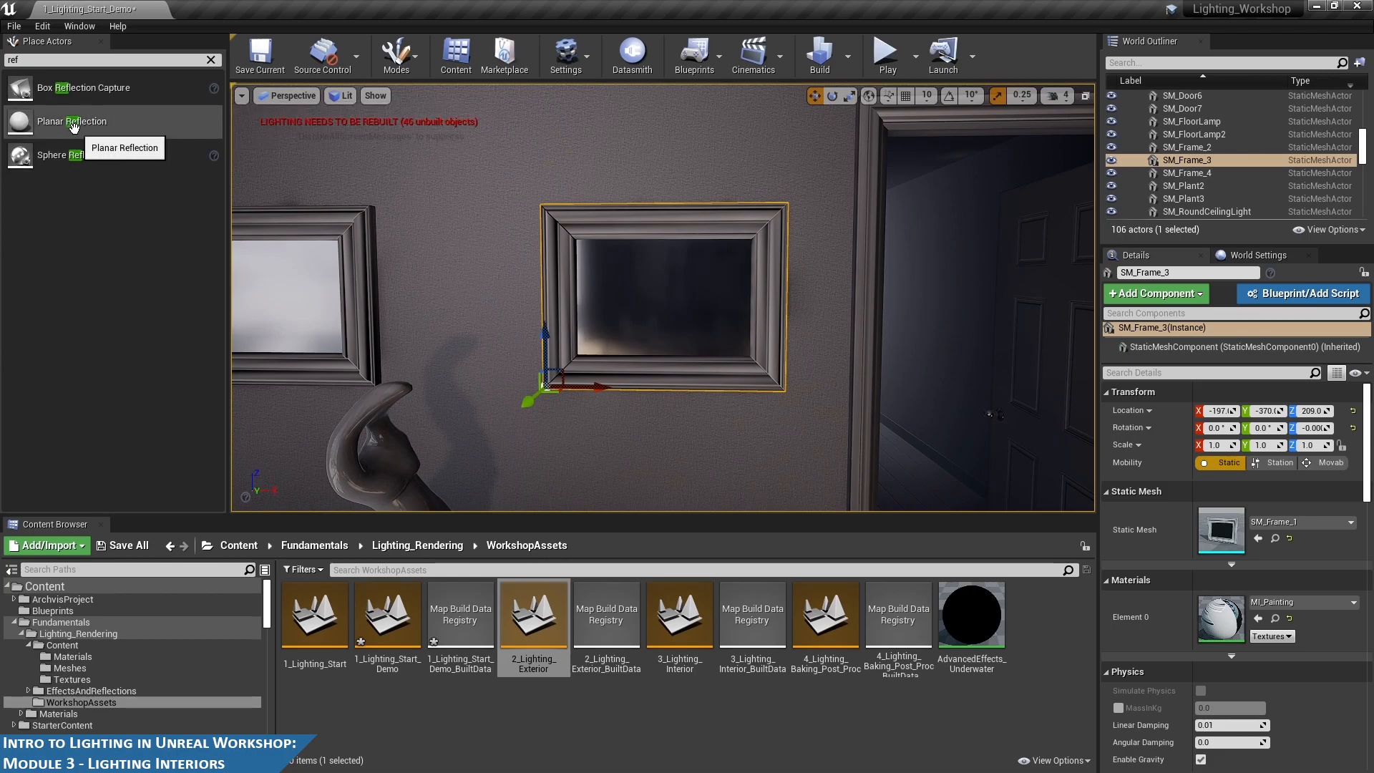
pyautogui.moveTo(73, 126); pyautogui.dragTo(675, 320)
pyautogui.keyDown('alt'); pyautogui.moveTo(877, 298); pyautogui.dragTo(845, 304); pyautogui.keyUp('alt')
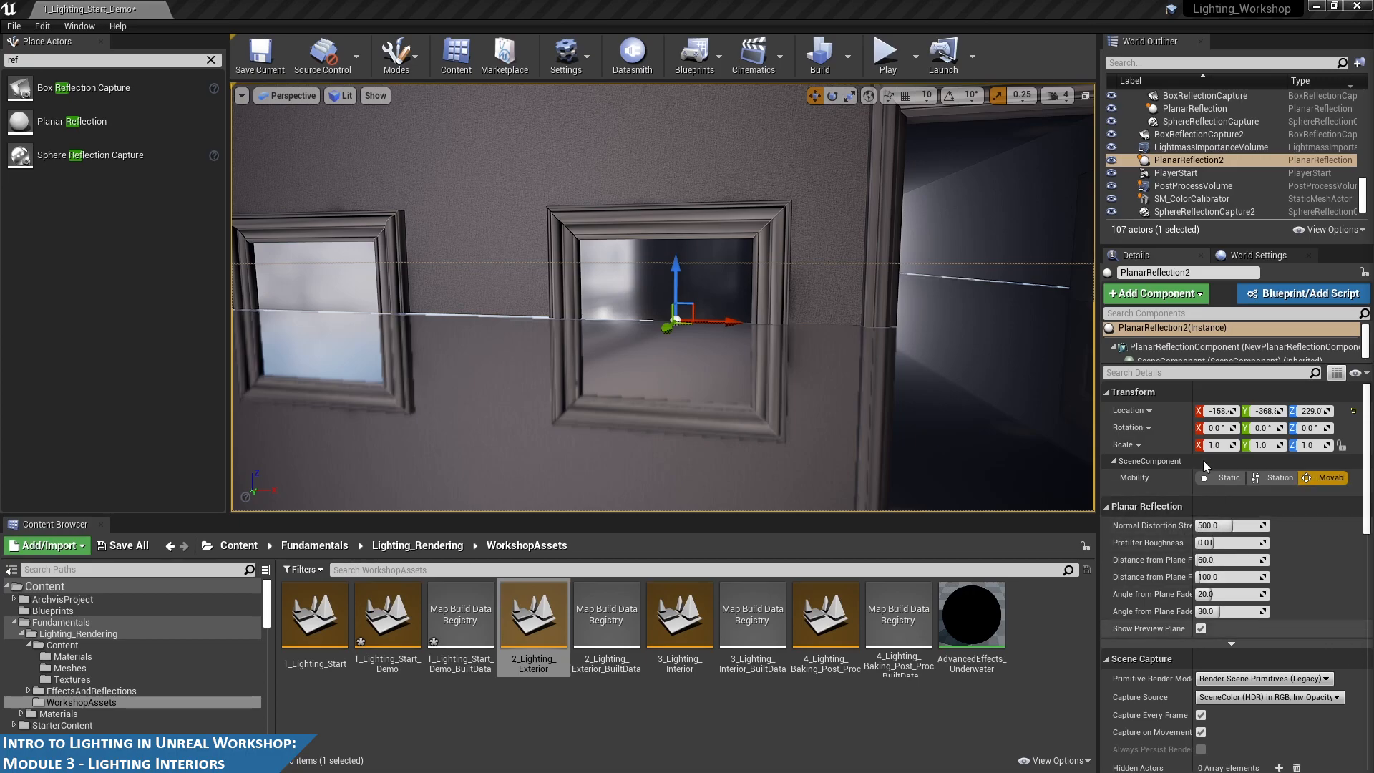
# - Scale the new planar reflection to 0.015 in X and 0.01 in Y to match the picture's size
pyautogui.click(1220, 445)
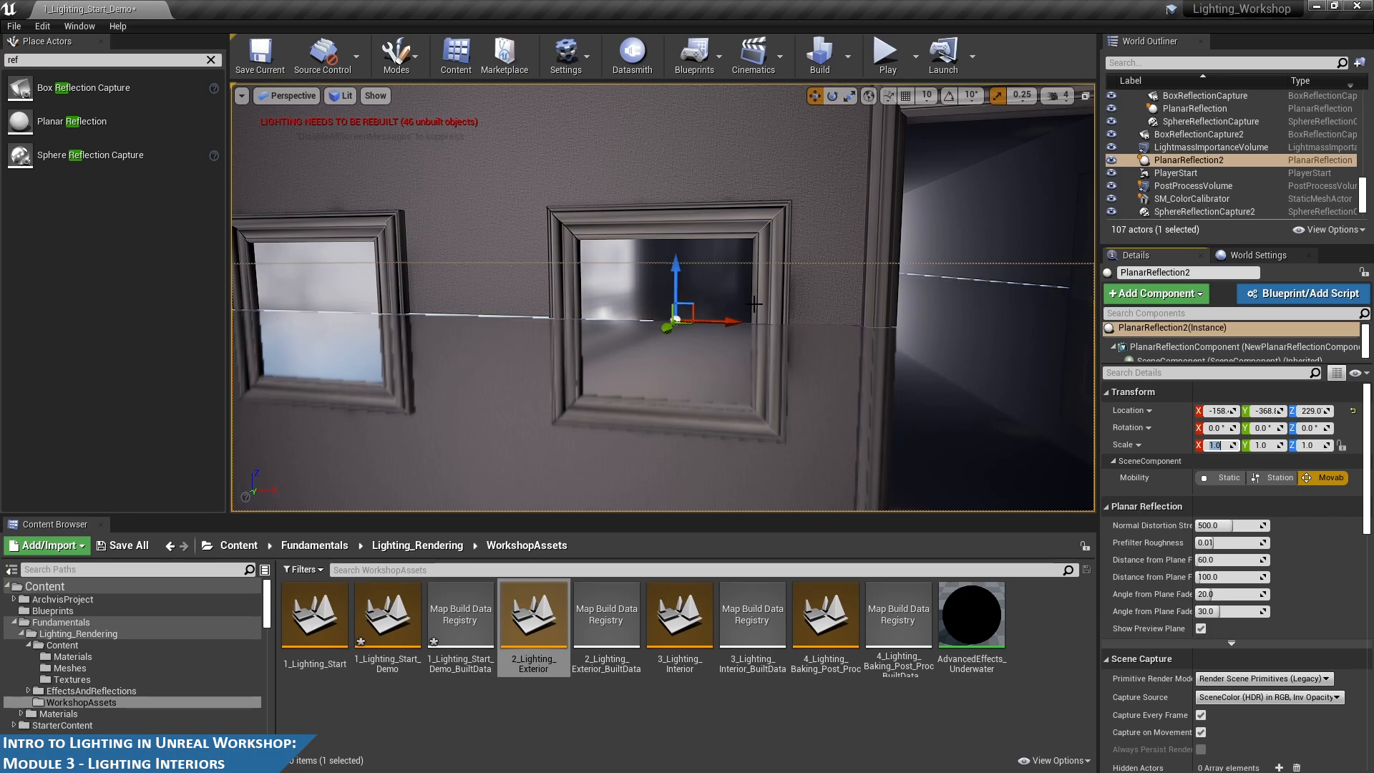
pyautogui.write('.015')
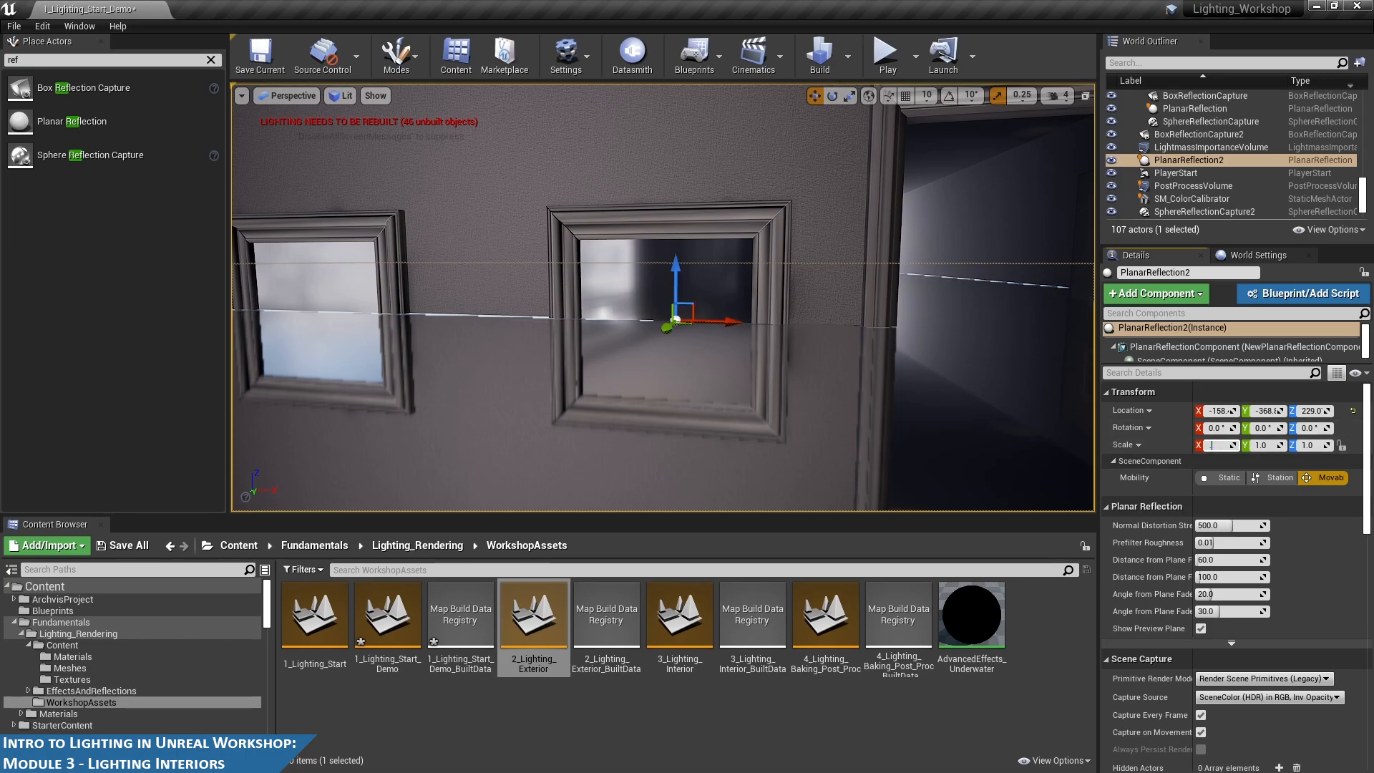
pyautogui.press('Tab')
pyautogui.write('.0')
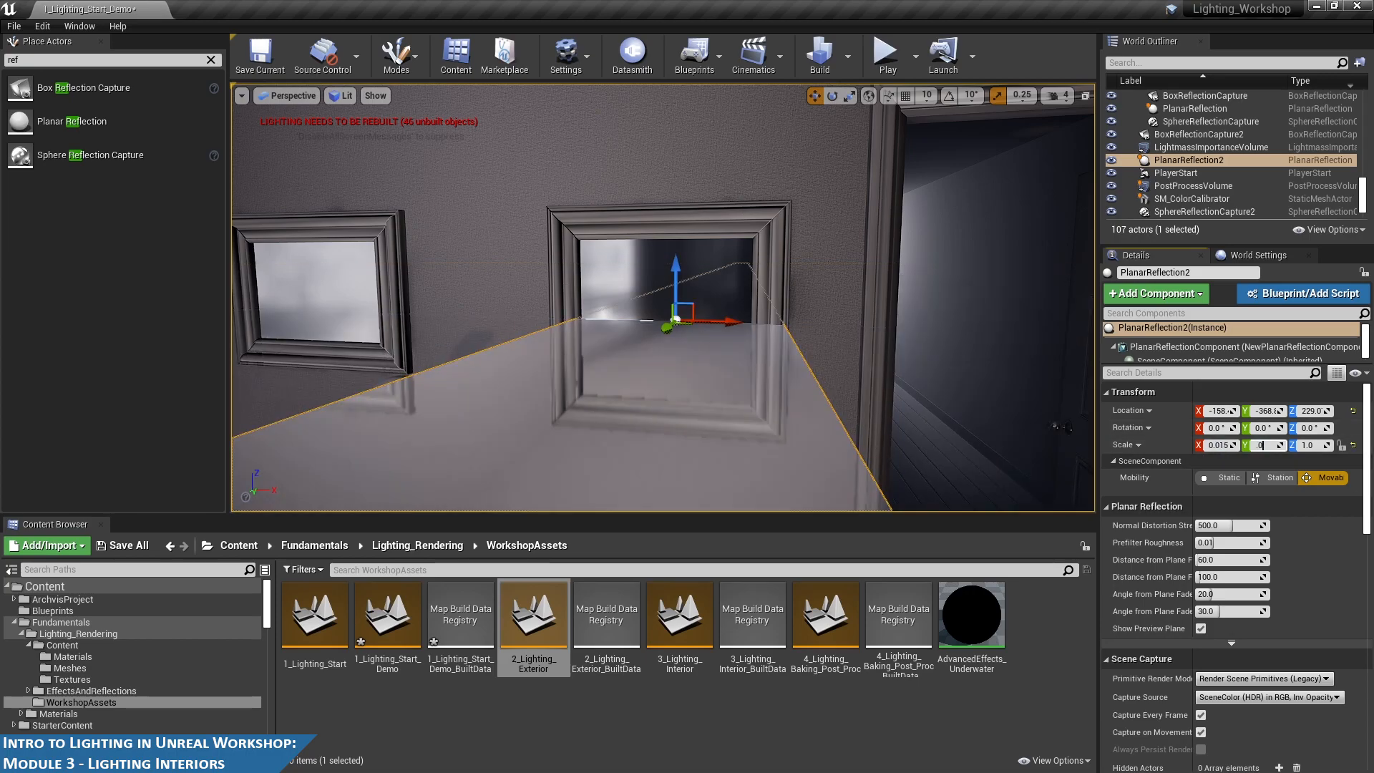
pyautogui.write('1')
pyautogui.press('Tab')
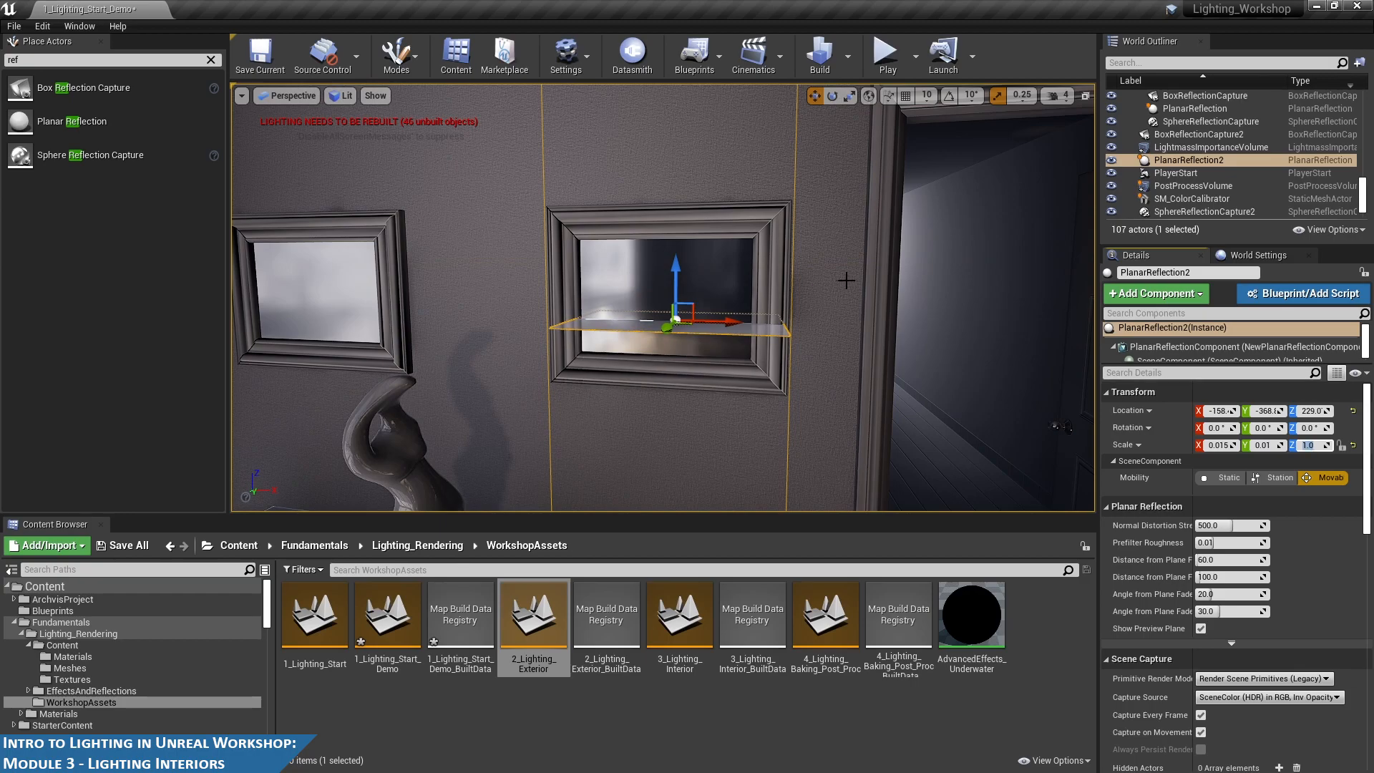
# - Rotate the planar reflection 90° about X so that it stands parallel to the picture
pyautogui.keyDown('alt'); pyautogui.moveTo(827, 301); pyautogui.dragTo(800, 311); pyautogui.keyUp('alt')
pyautogui.press('e')
pyautogui.moveTo(657, 290); pyautogui.dragTo(652, 324)
pyautogui.click(1217, 428)
pyautogui.write('90')
pyautogui.press('Return')
pyautogui.keyDown('alt'); pyautogui.moveTo(821, 292); pyautogui.dragTo(683, 291); pyautogui.keyUp('alt')
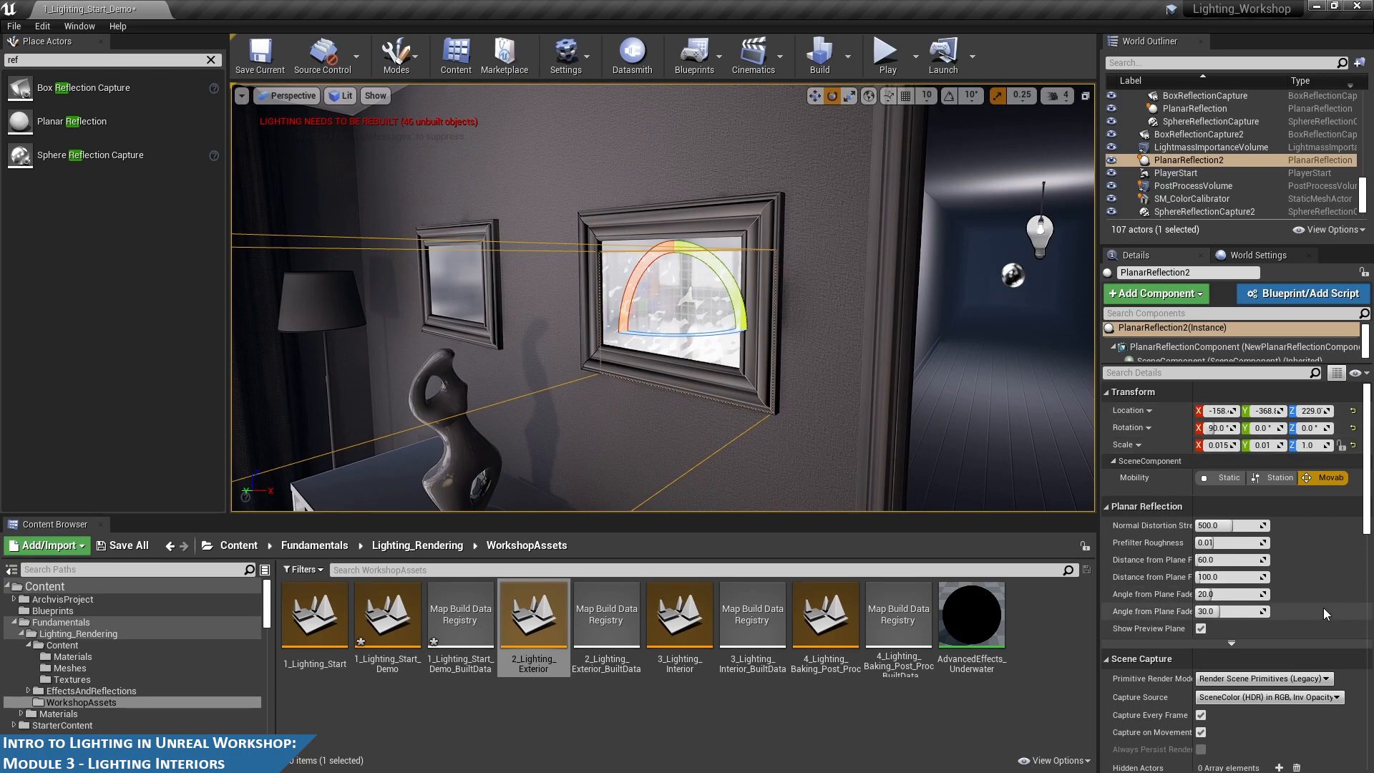
# - Set the planar reflection's distance-from-plane fade values to 40 for the start and 50 for the end
pyautogui.click(1244, 561)
pyautogui.write('40')
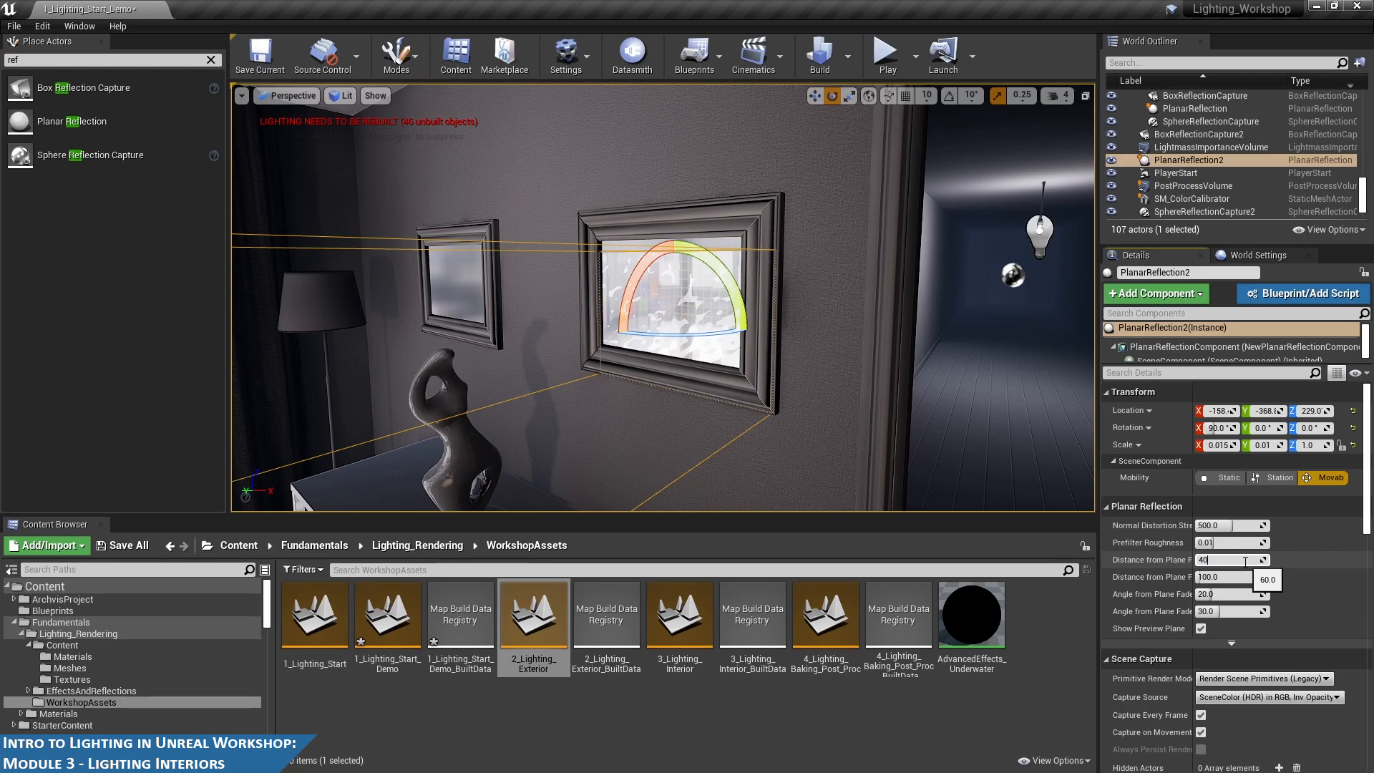
pyautogui.press('Tab')
pyautogui.press('Return')
# - Move the planar reflection into alignment with the picture surface, at about Y -369 and Z 236
pyautogui.keyDown('alt'); pyautogui.moveTo(856, 366); pyautogui.dragTo(1052, 311); pyautogui.keyUp('alt')
pyautogui.press('w')
pyautogui.keyDown('alt'); pyautogui.moveTo(804, 329); pyautogui.dragTo(1024, 315); pyautogui.keyUp('alt')
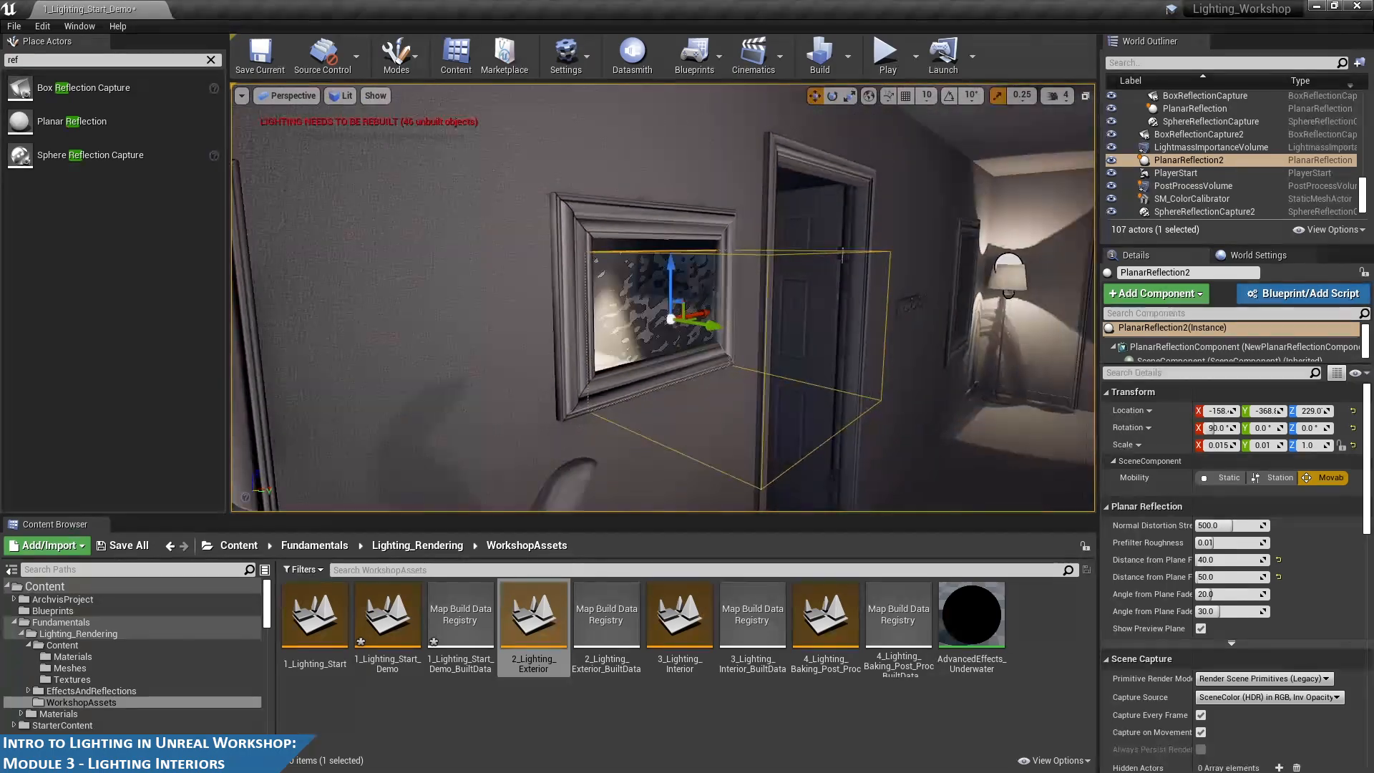
pyautogui.moveTo(708, 325)
pyautogui.mouseDown()
pyautogui.moveTo(663, 326)
pyautogui.moveTo(731, 332)
pyautogui.moveTo(707, 337)
pyautogui.mouseUp()
pyautogui.moveTo(672, 291); pyautogui.dragTo(672, 268)
# - Turn off the planar reflection's preview plane and its Capture Every Frame option
pyautogui.click(1201, 628)
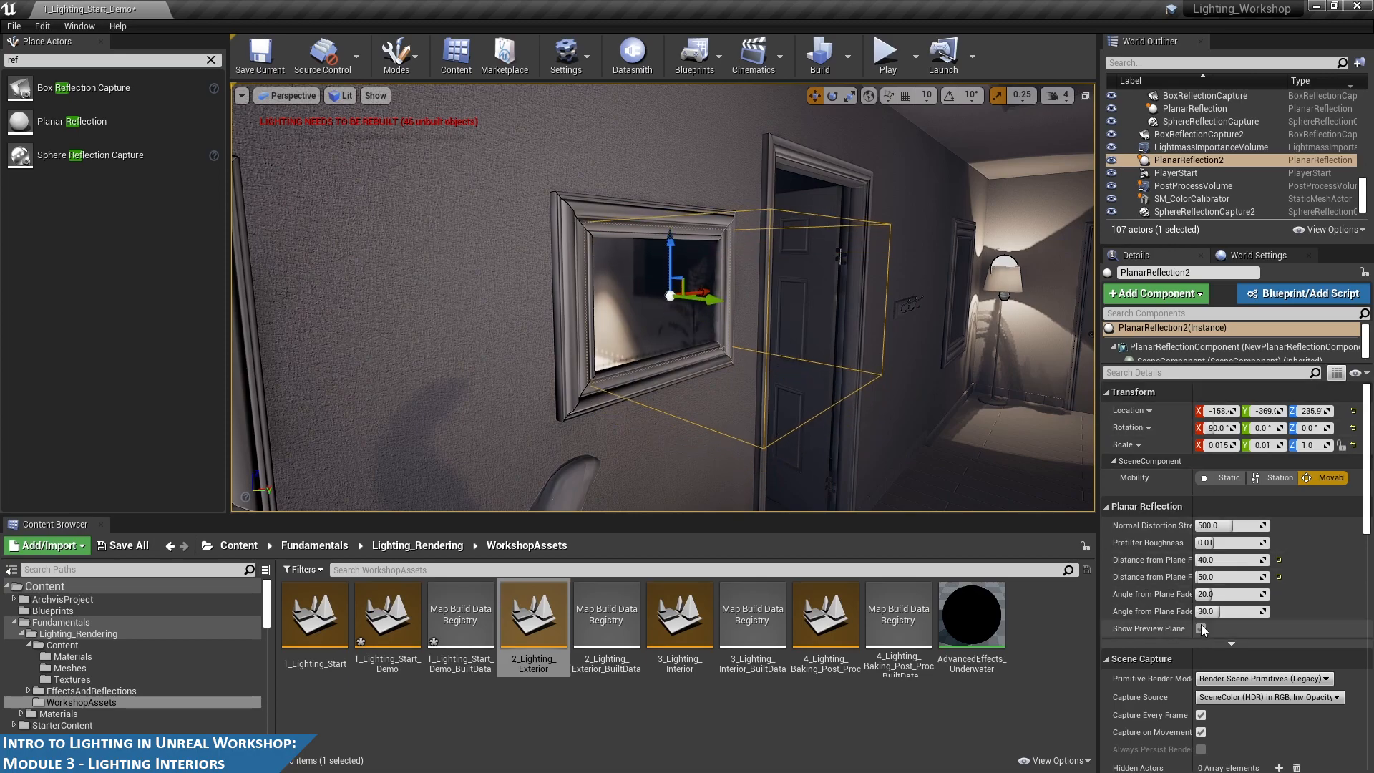
pyautogui.keyDown('alt'); pyautogui.moveTo(959, 415); pyautogui.dragTo(705, 316); pyautogui.keyUp('alt')
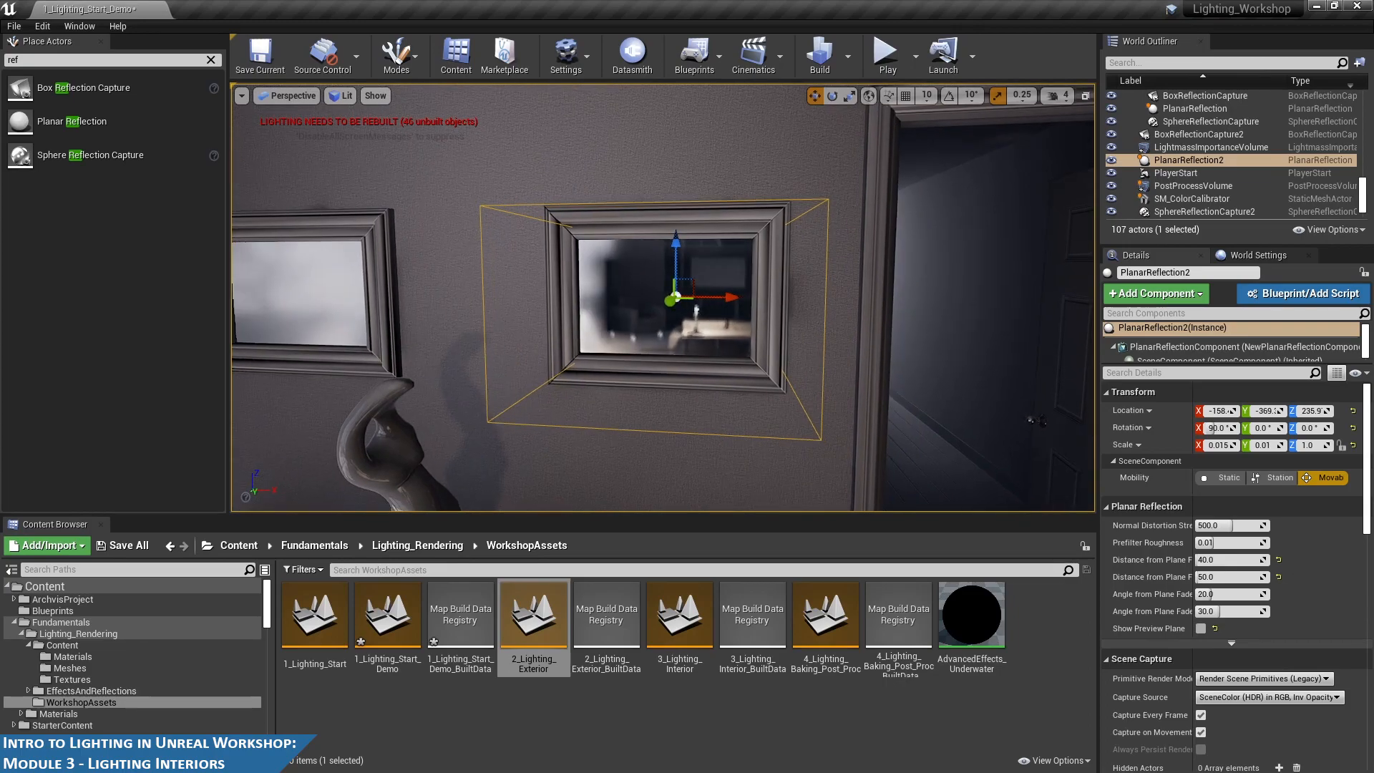
pyautogui.scroll(4, 788, 326)
pyautogui.scroll(-4, 1240, 665)
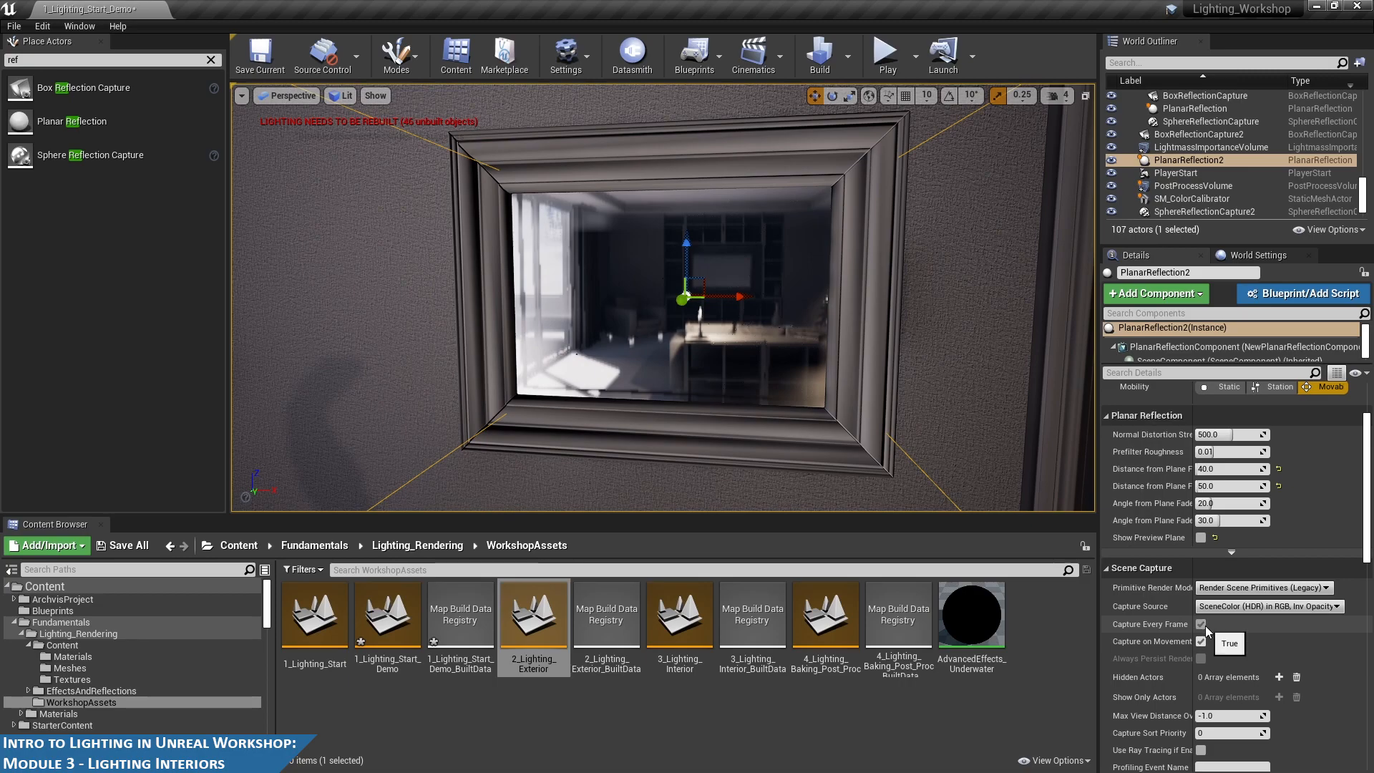
pyautogui.click(1200, 624)
pyautogui.keyDown('alt'); pyautogui.moveTo(715, 308); pyautogui.dragTo(826, 344); pyautogui.keyUp('alt')
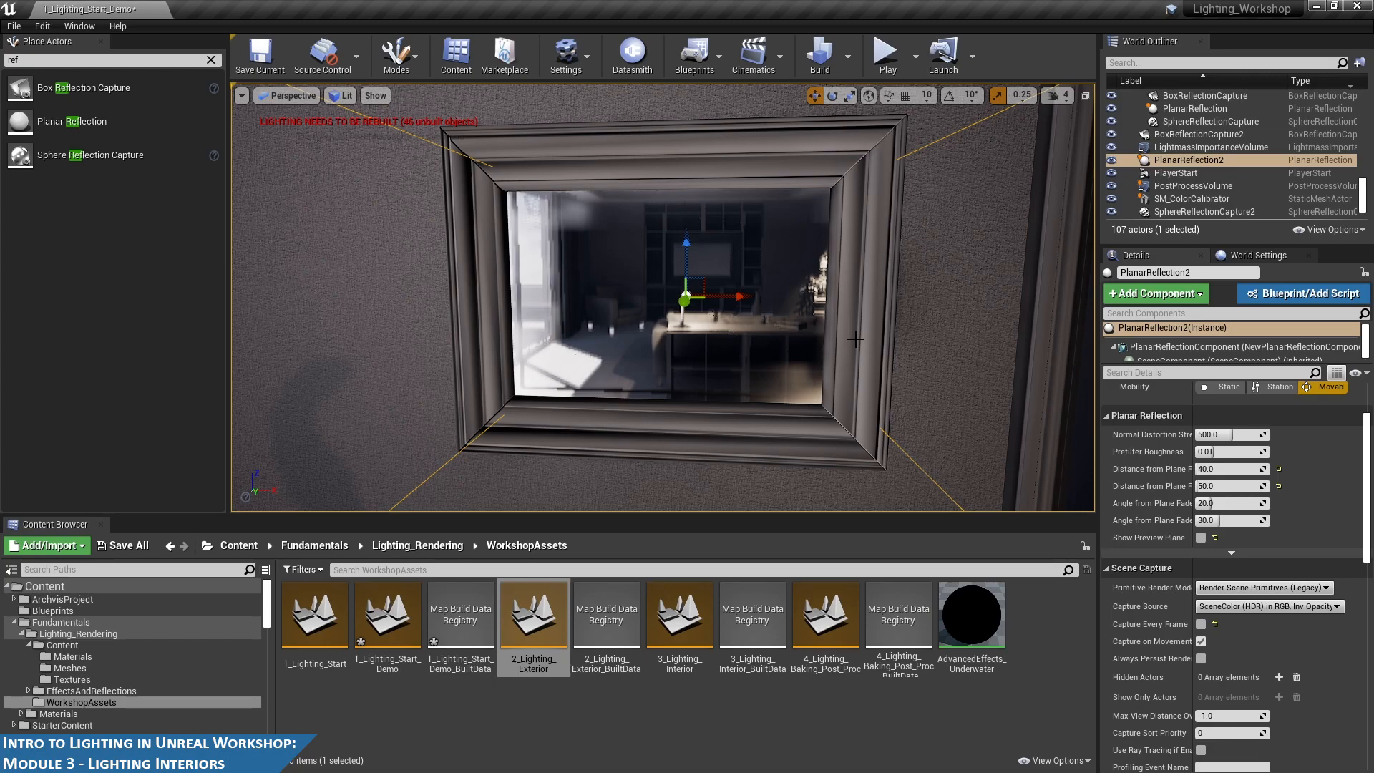
pyautogui.keyDown('alt'); pyautogui.moveTo(749, 277); pyautogui.dragTo(894, 376); pyautogui.keyUp('alt')
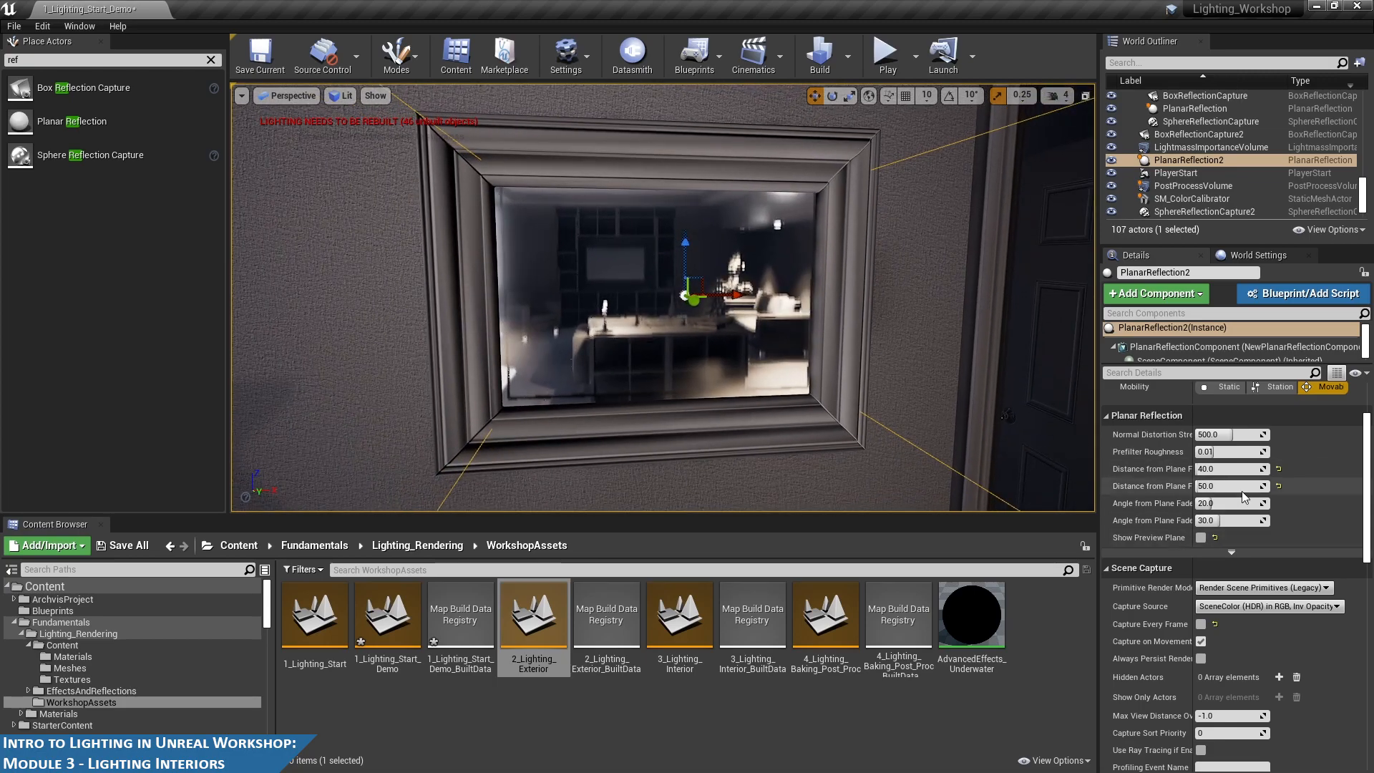
# - Reveal the advanced planar reflection settings and set Screen Percentage to 100 for a sharper reflection
pyautogui.scroll(-1, 1255, 612)
pyautogui.scroll(3, 1255, 608)
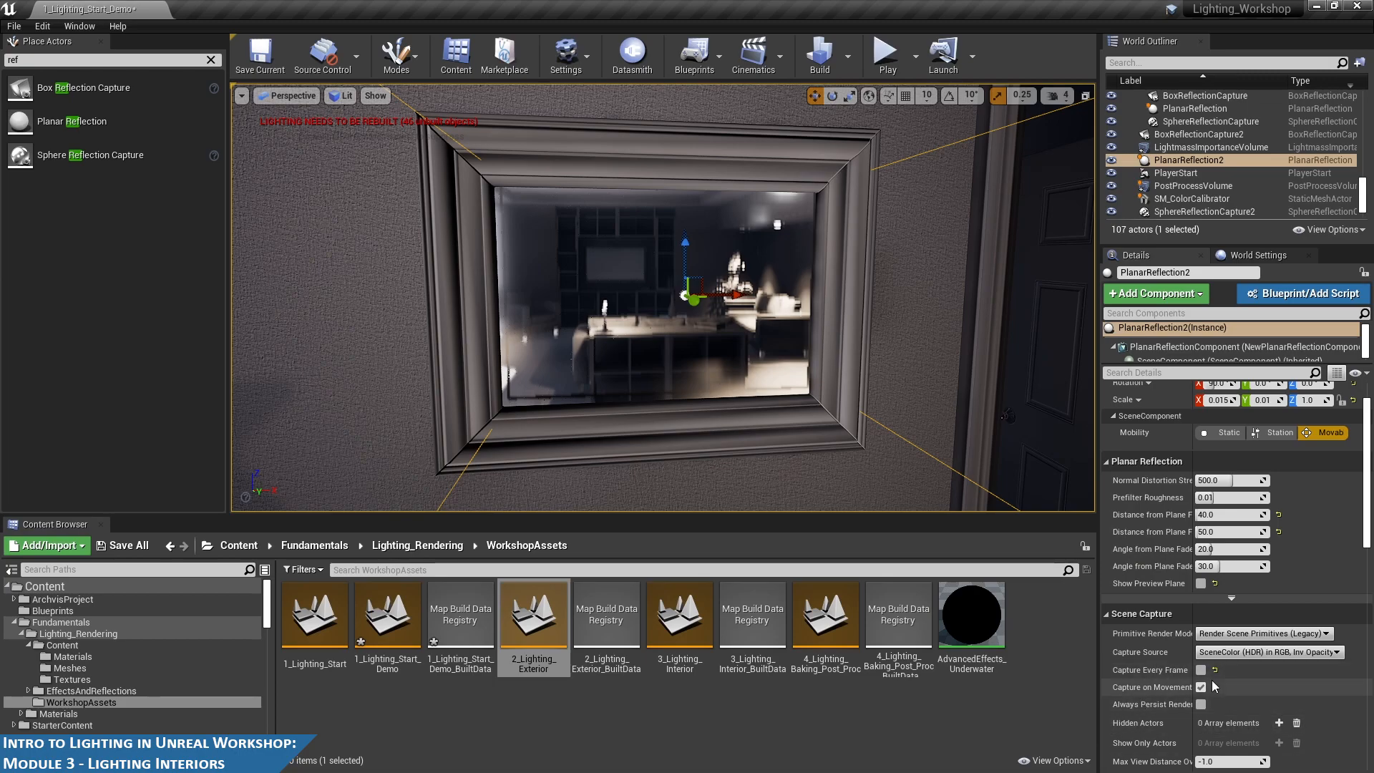
pyautogui.scroll(-2, 1175, 581)
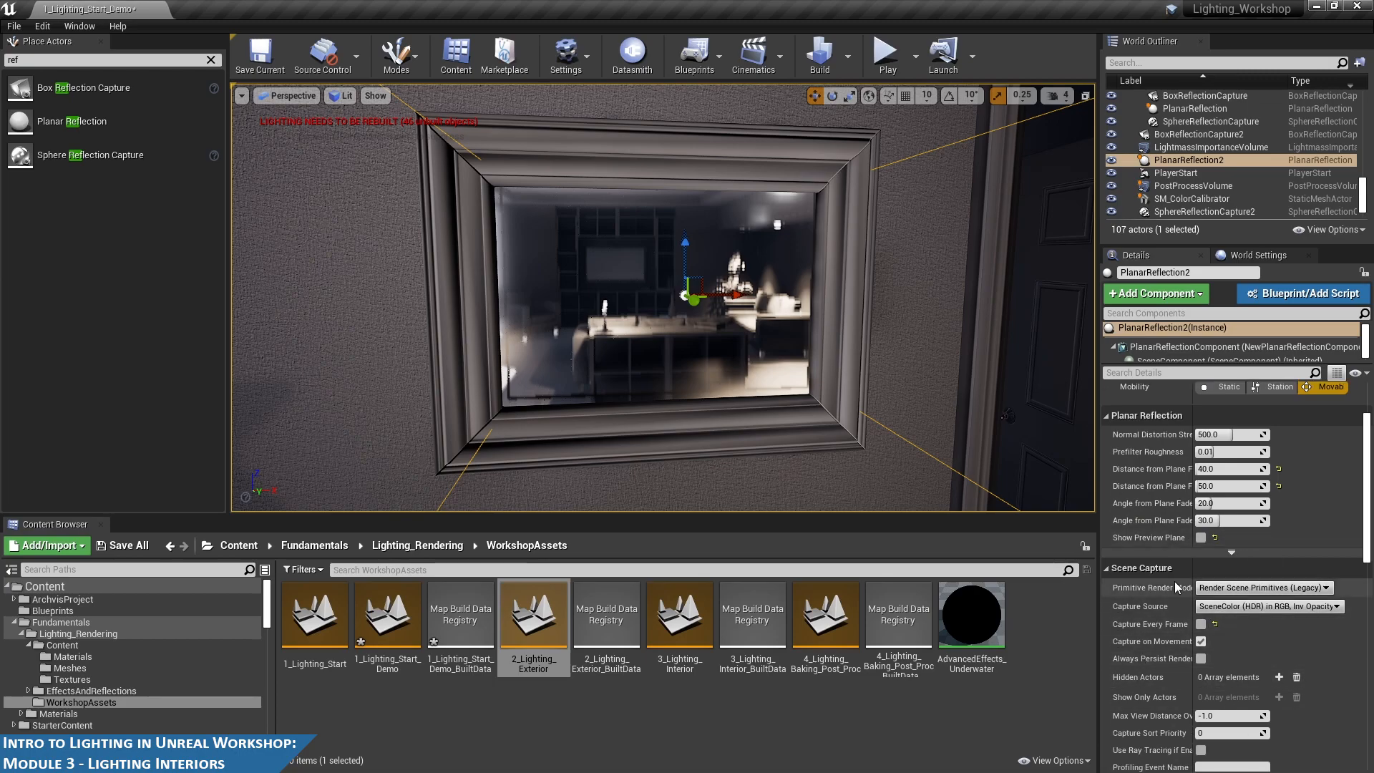
pyautogui.click(1232, 552)
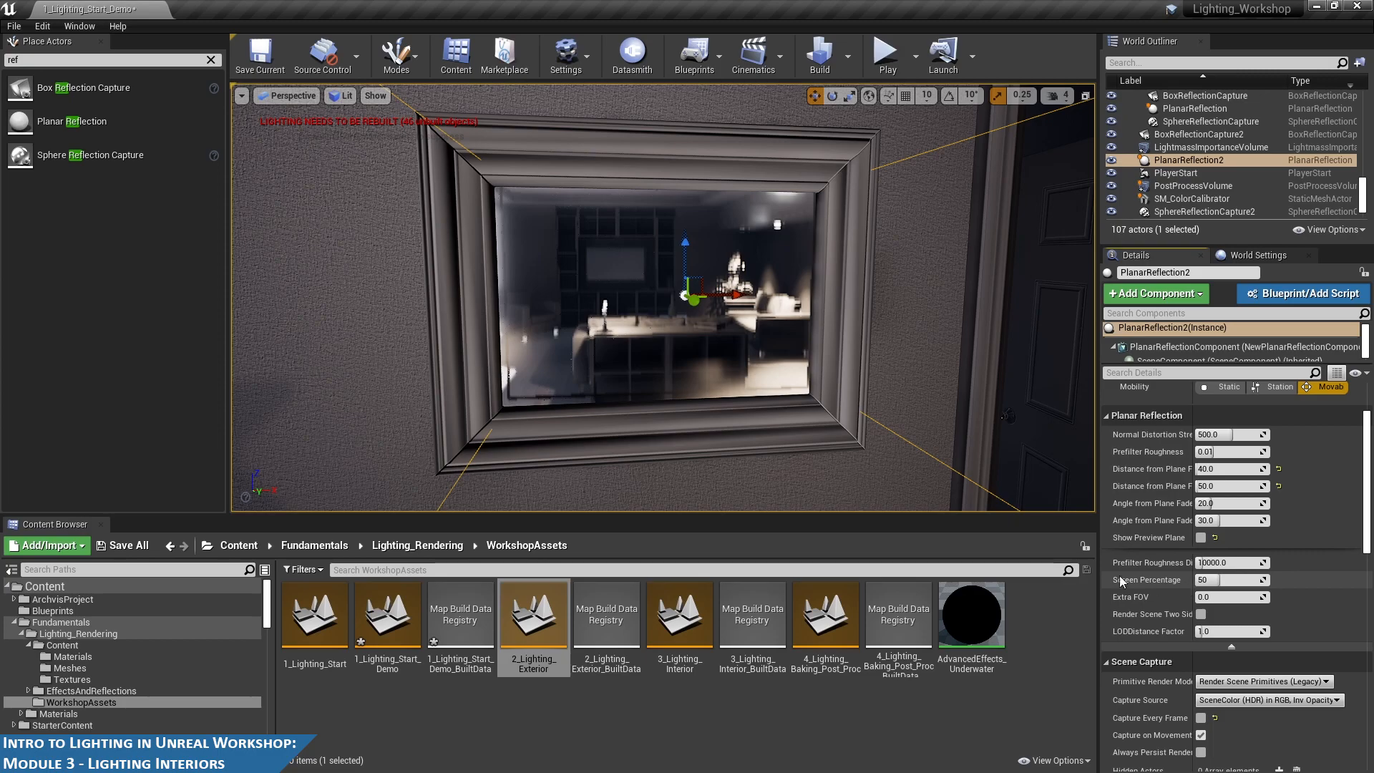
pyautogui.click(1242, 581)
pyautogui.write('100')
pyautogui.press('Return')
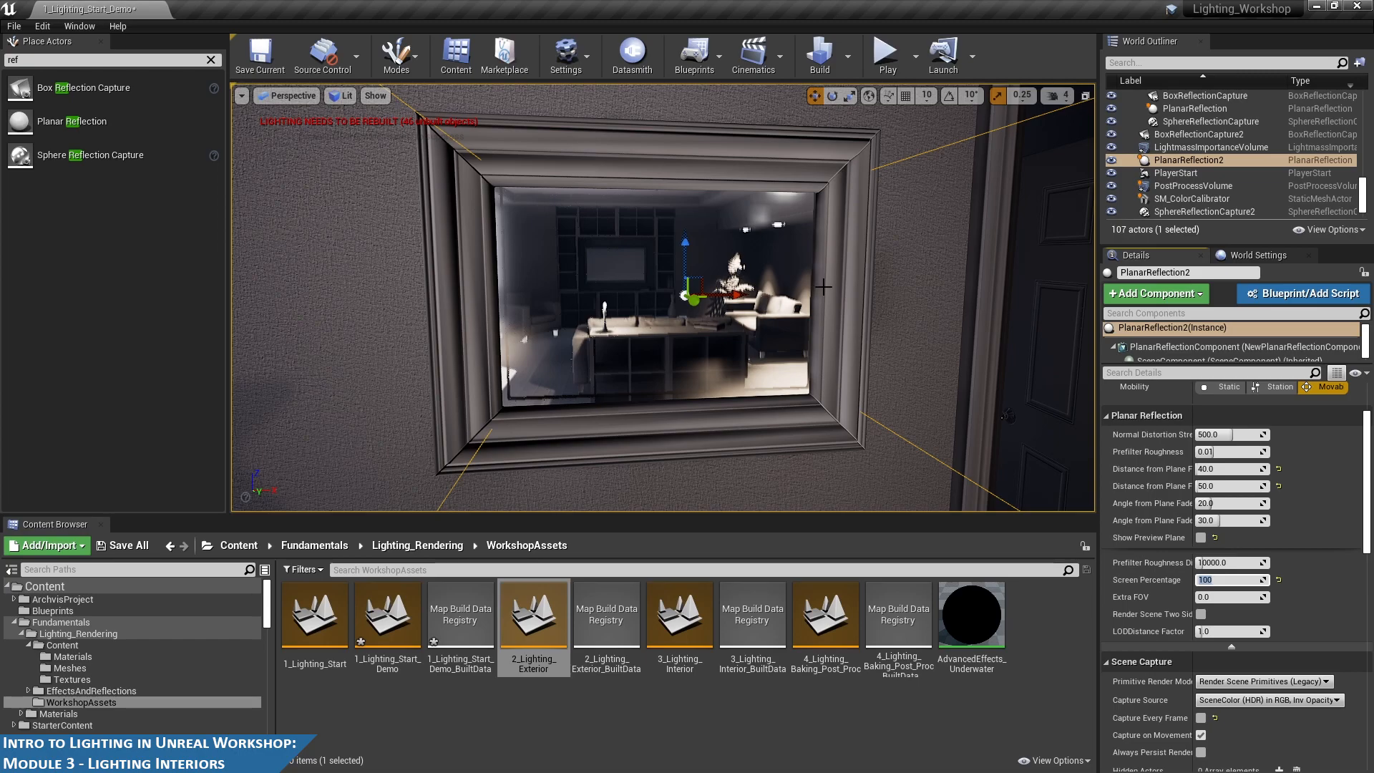
# - Examine the picture's planar reflection from several angles and distances
pyautogui.keyDown('alt'); pyautogui.moveTo(830, 285); pyautogui.dragTo(616, 182); pyautogui.keyUp('alt')
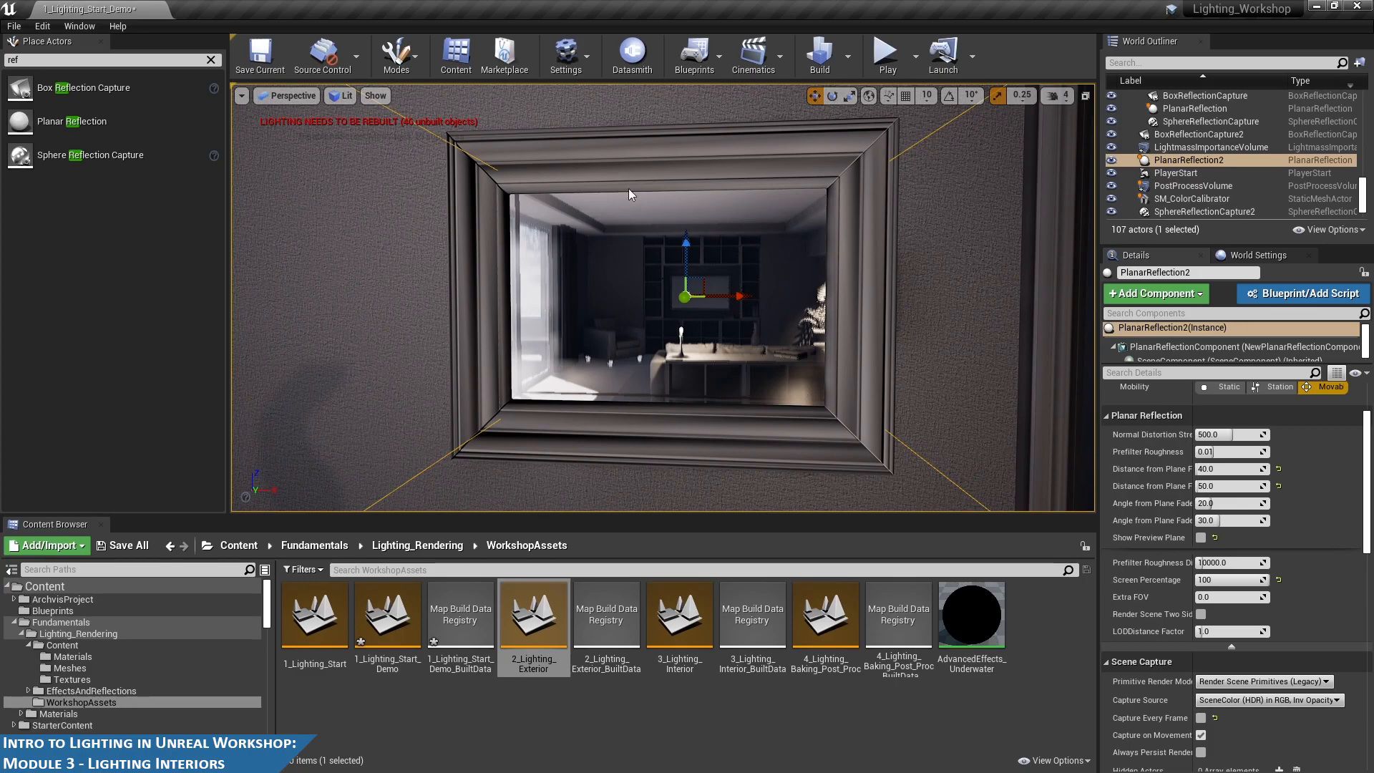
pyautogui.keyDown('alt'); pyautogui.moveTo(815, 323); pyautogui.dragTo(828, 322); pyautogui.keyUp('alt')
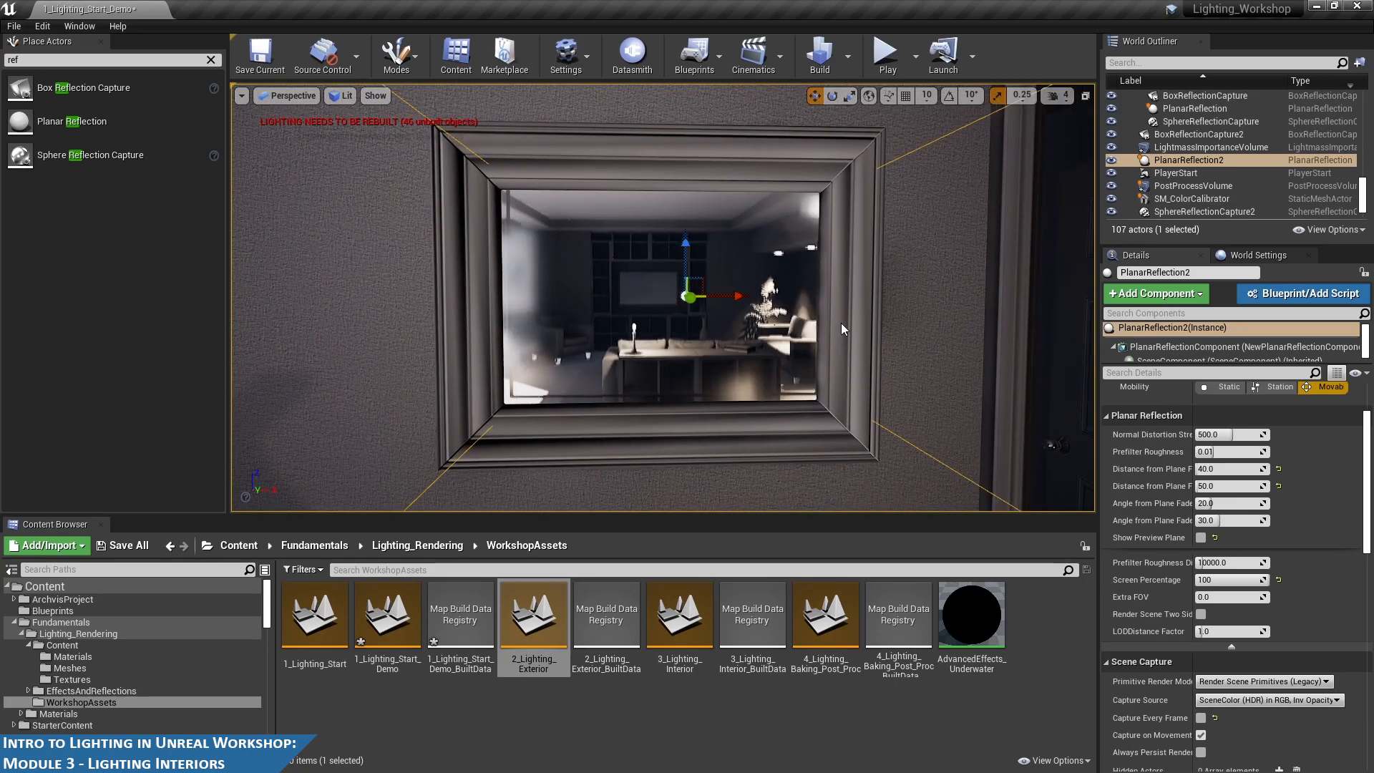
pyautogui.scroll(-8, 904, 355)
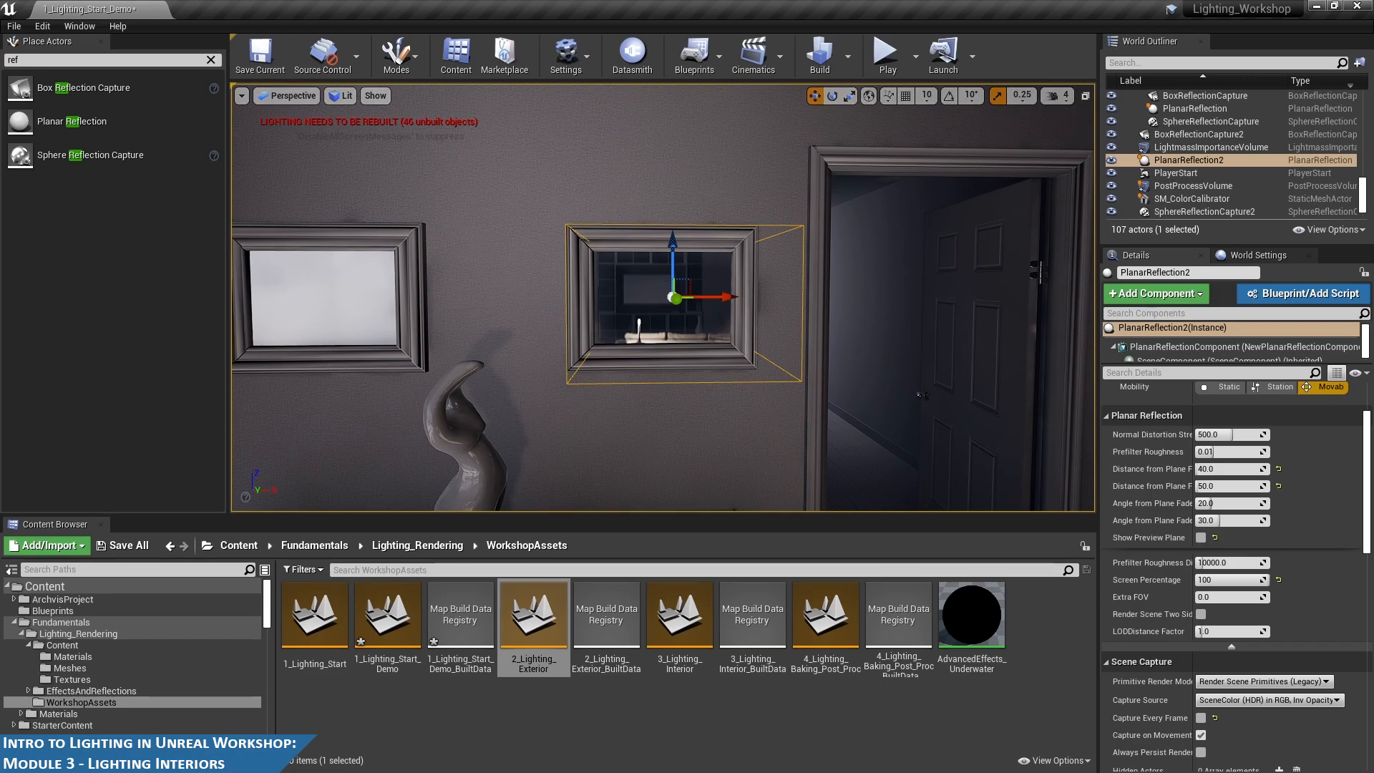
pyautogui.keyDown('alt'); pyautogui.moveTo(920, 286); pyautogui.dragTo(905, 285); pyautogui.keyUp('alt')
pyautogui.scroll(1, 895, 238)
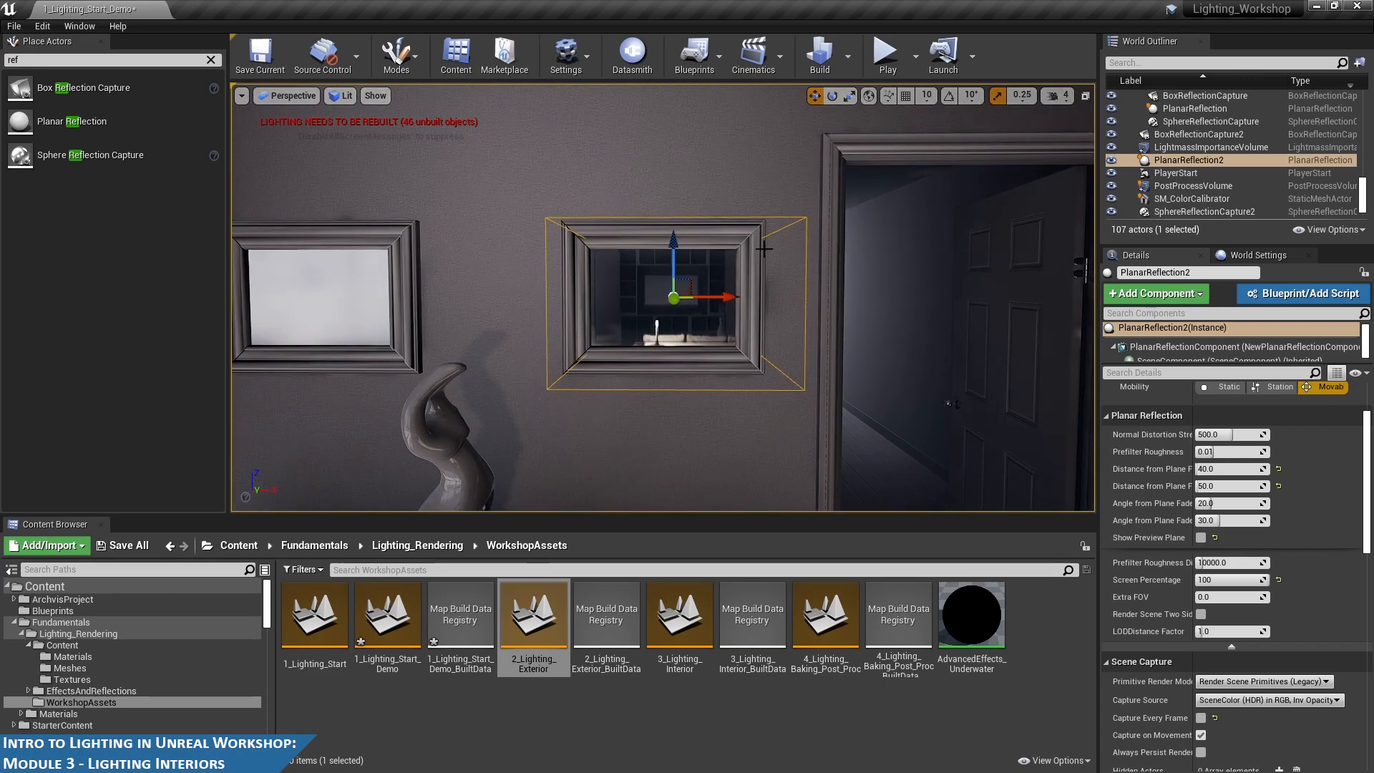
pyautogui.scroll(-1, 727, 244)
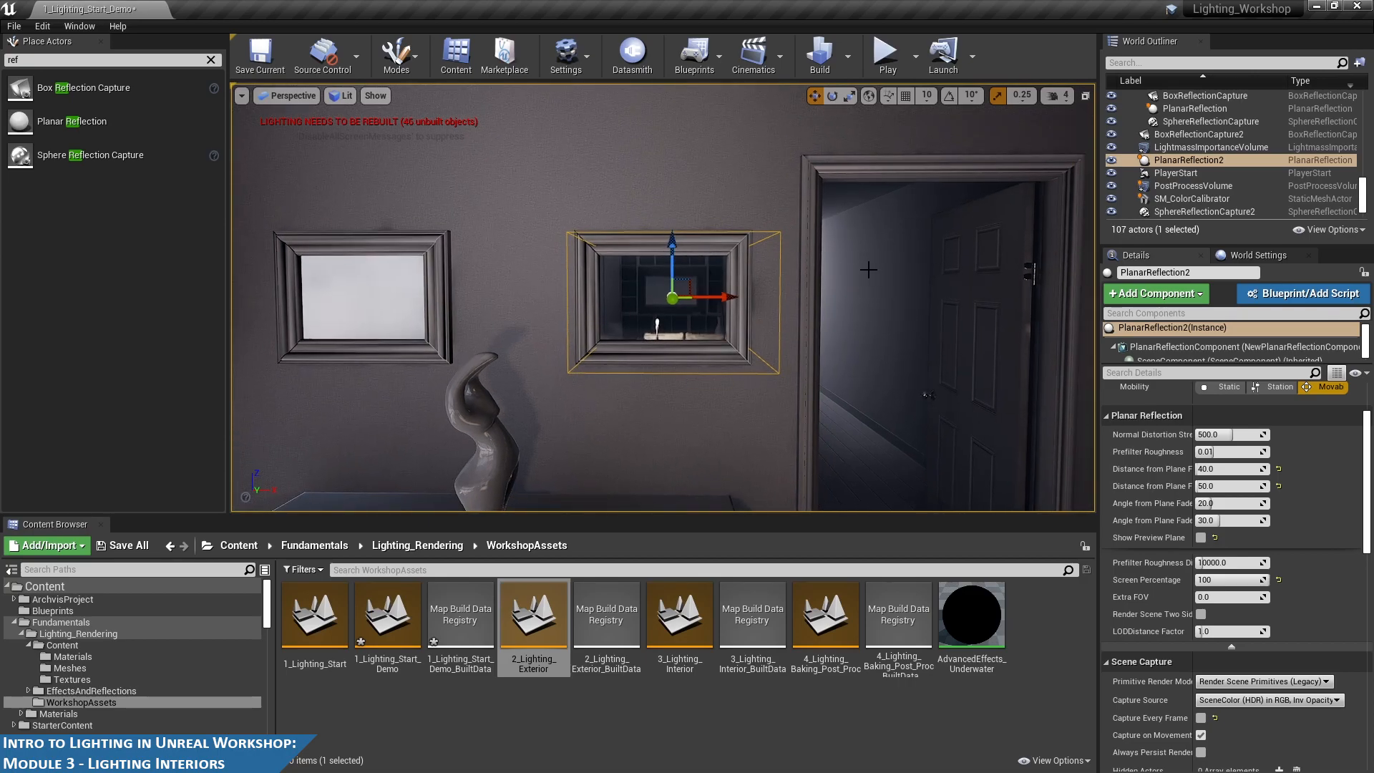
pyautogui.scroll(1, 847, 251)
pyautogui.scroll(1, 851, 251)
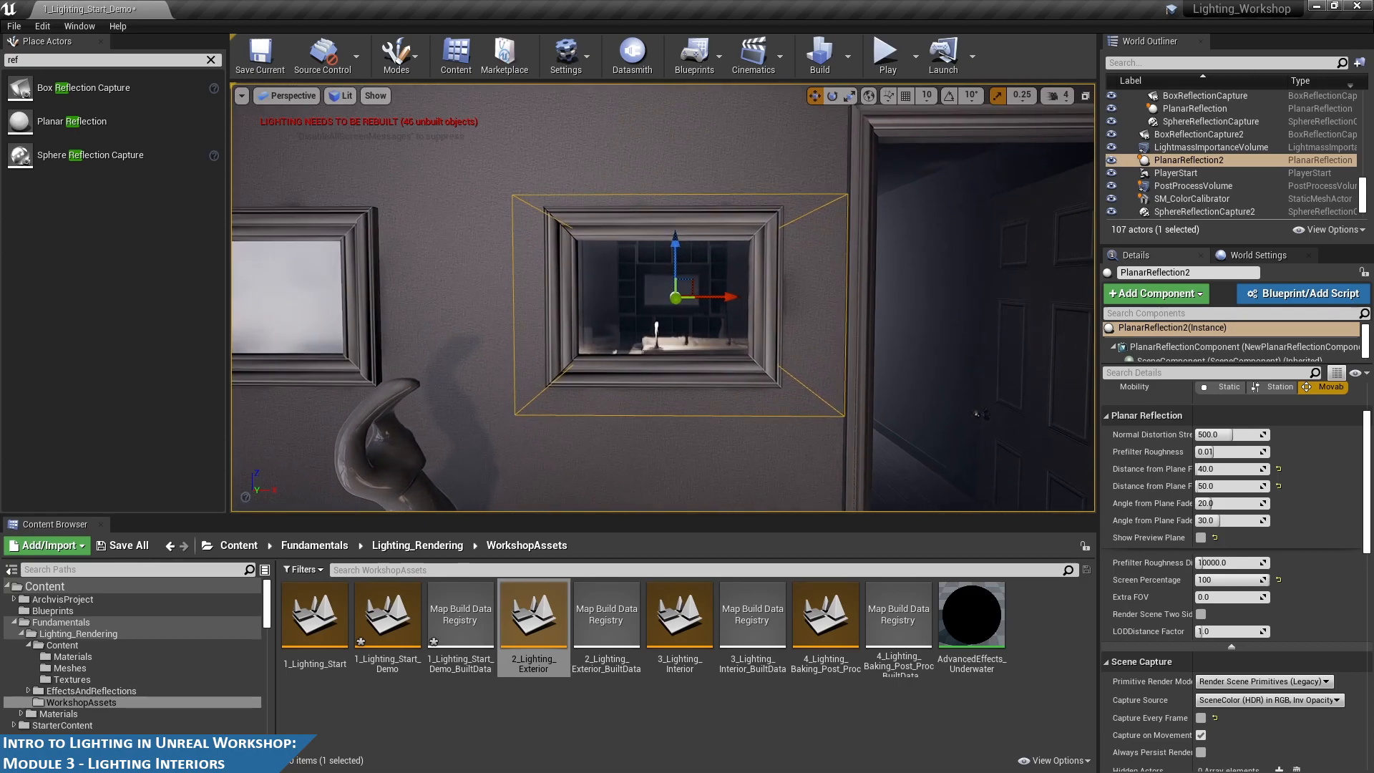
pyautogui.scroll(2, 853, 250)
pyautogui.scroll(-2, 853, 250)
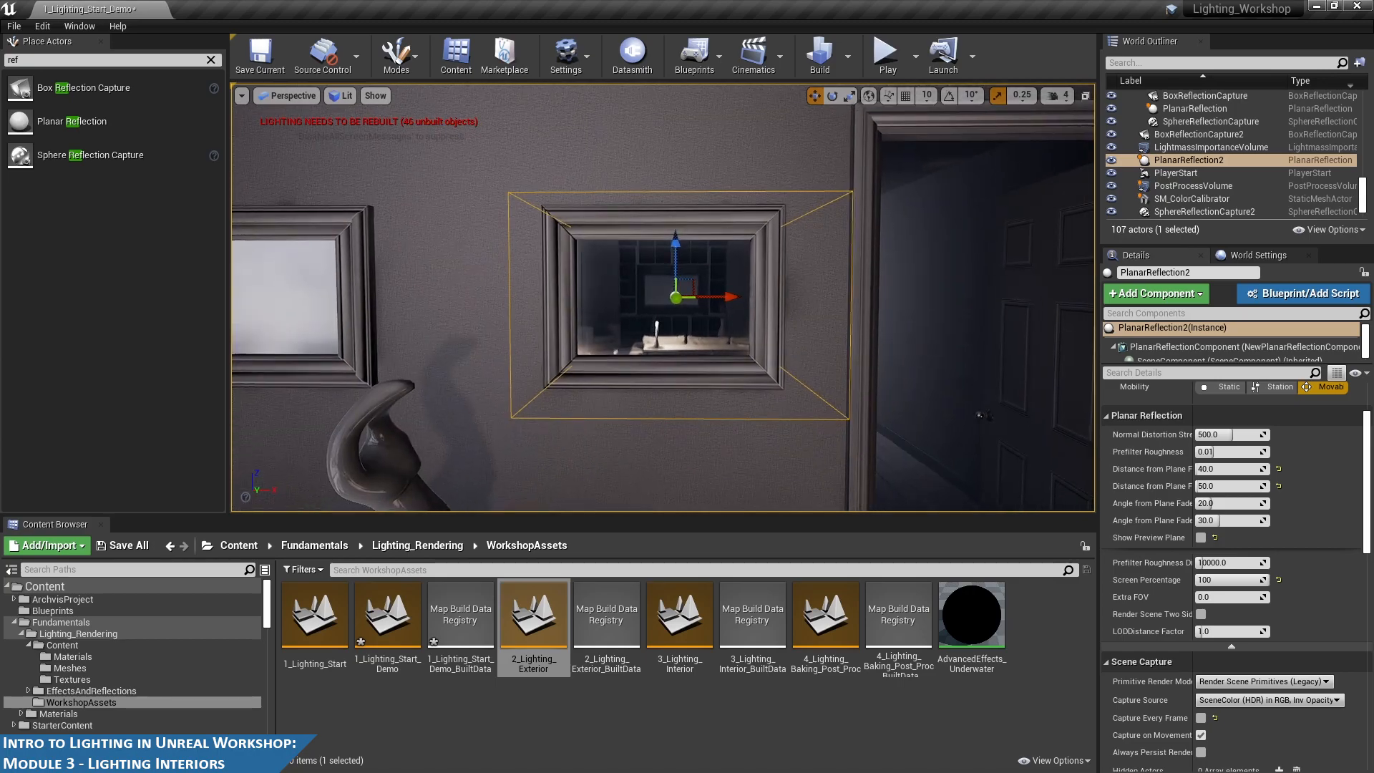
# - Inspect the mirrored room in the picture beside the doorway up close and from farther back
pyautogui.press('w')
pyautogui.moveTo(947, 262); pyautogui.dragTo(947, 262, button='right')
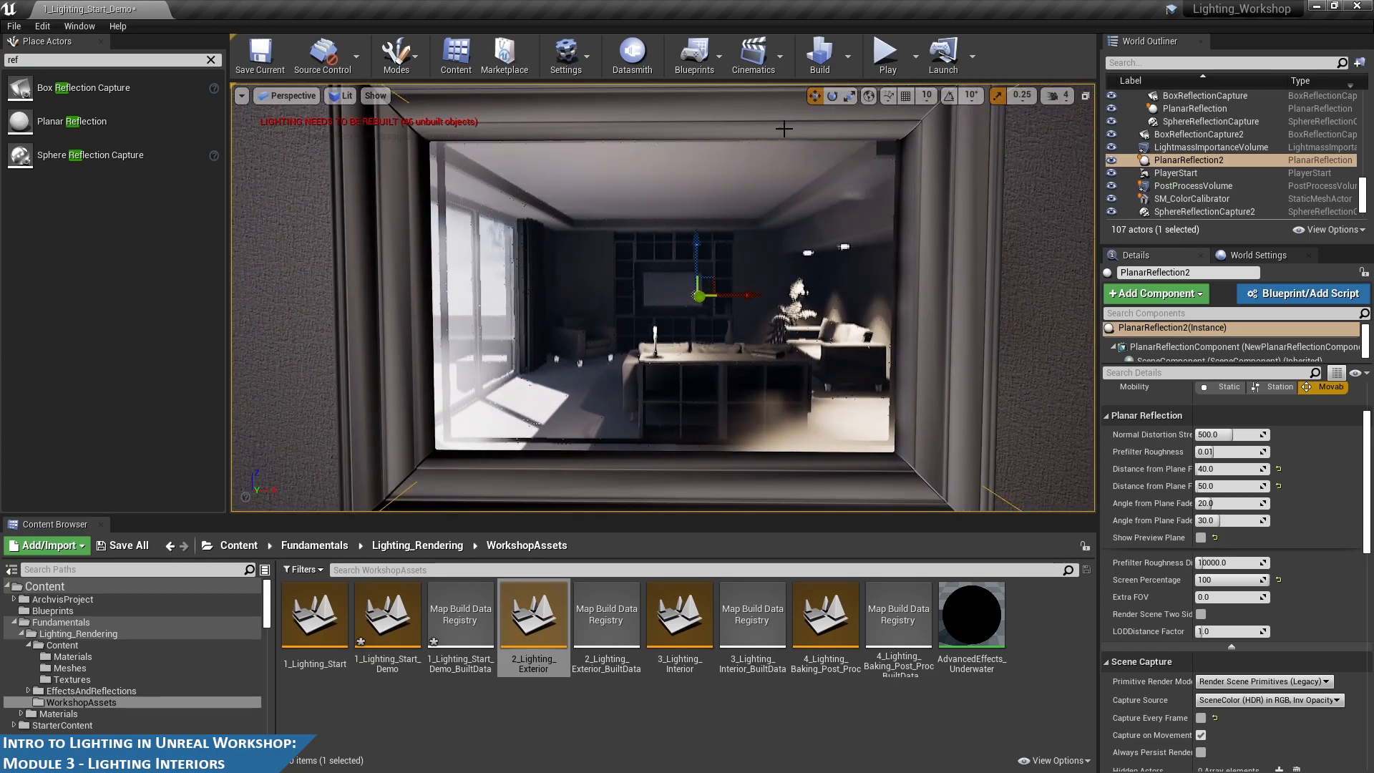
pyautogui.press('s')
pyautogui.moveTo(948, 333); pyautogui.dragTo(948, 334, button='right')
pyautogui.press('w')
pyautogui.press('s')
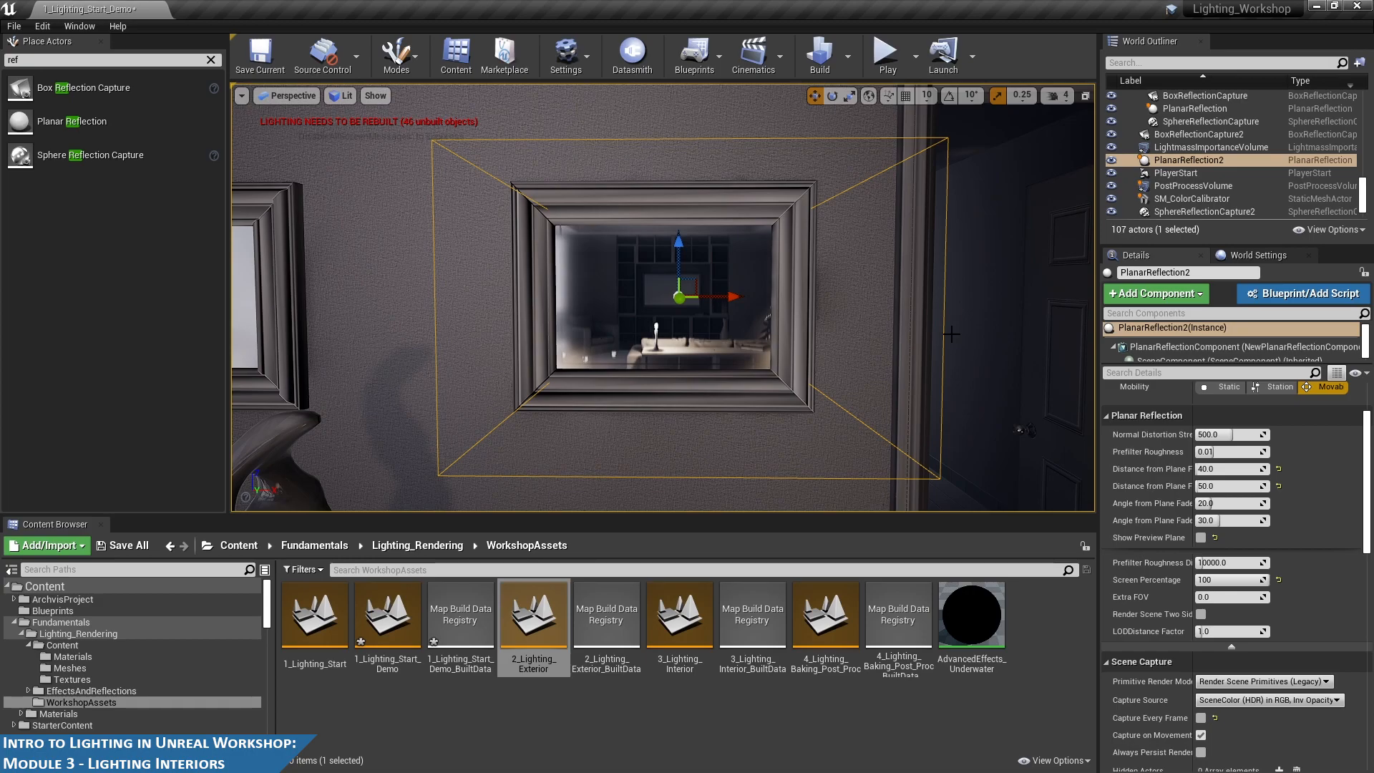
pyautogui.press('s')
pyautogui.moveTo(843, 328); pyautogui.dragTo(843, 332, button='right')
# - Duplicate the planar reflection and align the copy with the neighbouring picture near the floor lamp
pyautogui.press('a')
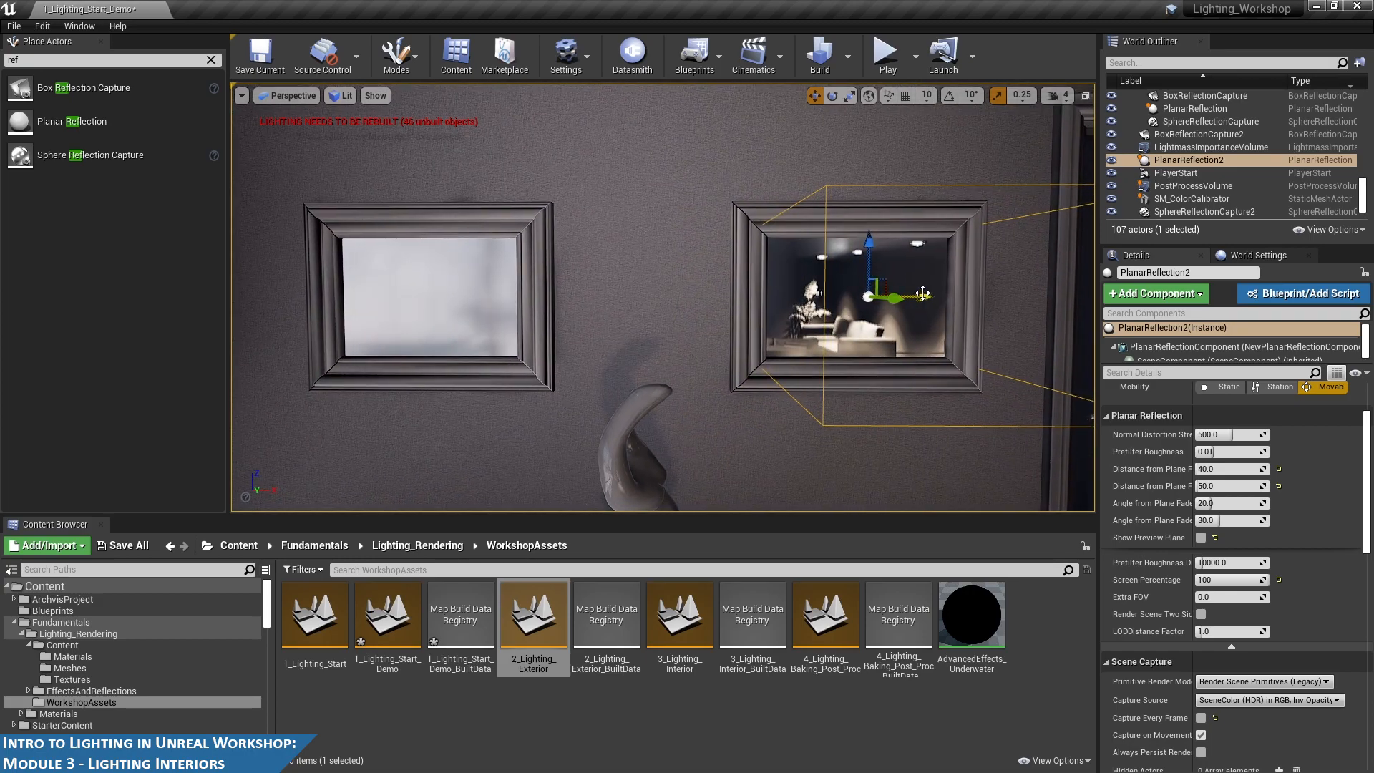
pyautogui.keyDown('alt'); pyautogui.moveTo(930, 297); pyautogui.dragTo(508, 280); pyautogui.keyUp('alt')
pyautogui.moveTo(569, 282); pyautogui.dragTo(623, 287, button='right')
pyautogui.press('a')
pyautogui.press('a')
pyautogui.press('d')
pyautogui.moveTo(586, 295)
pyautogui.mouseDown()
pyautogui.moveTo(563, 296)
pyautogui.moveTo(616, 298)
pyautogui.moveTo(600, 302)
pyautogui.mouseUp()
pyautogui.keyDown('alt'); pyautogui.moveTo(764, 280); pyautogui.dragTo(686, 281); pyautogui.keyUp('alt')
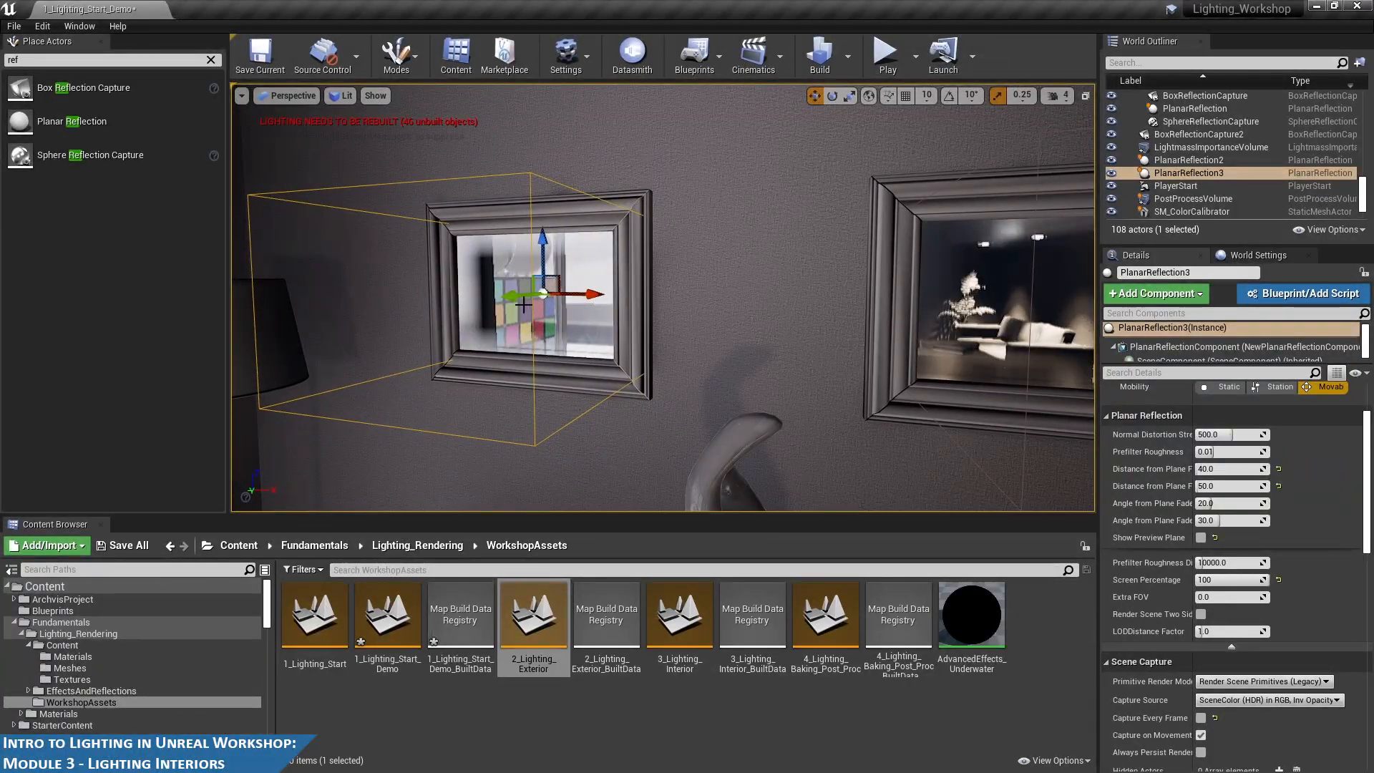
pyautogui.keyDown('alt'); pyautogui.moveTo(808, 346); pyautogui.dragTo(680, 349); pyautogui.keyUp('alt')
pyautogui.keyDown('alt'); pyautogui.moveTo(770, 335); pyautogui.dragTo(804, 349); pyautogui.keyUp('alt')
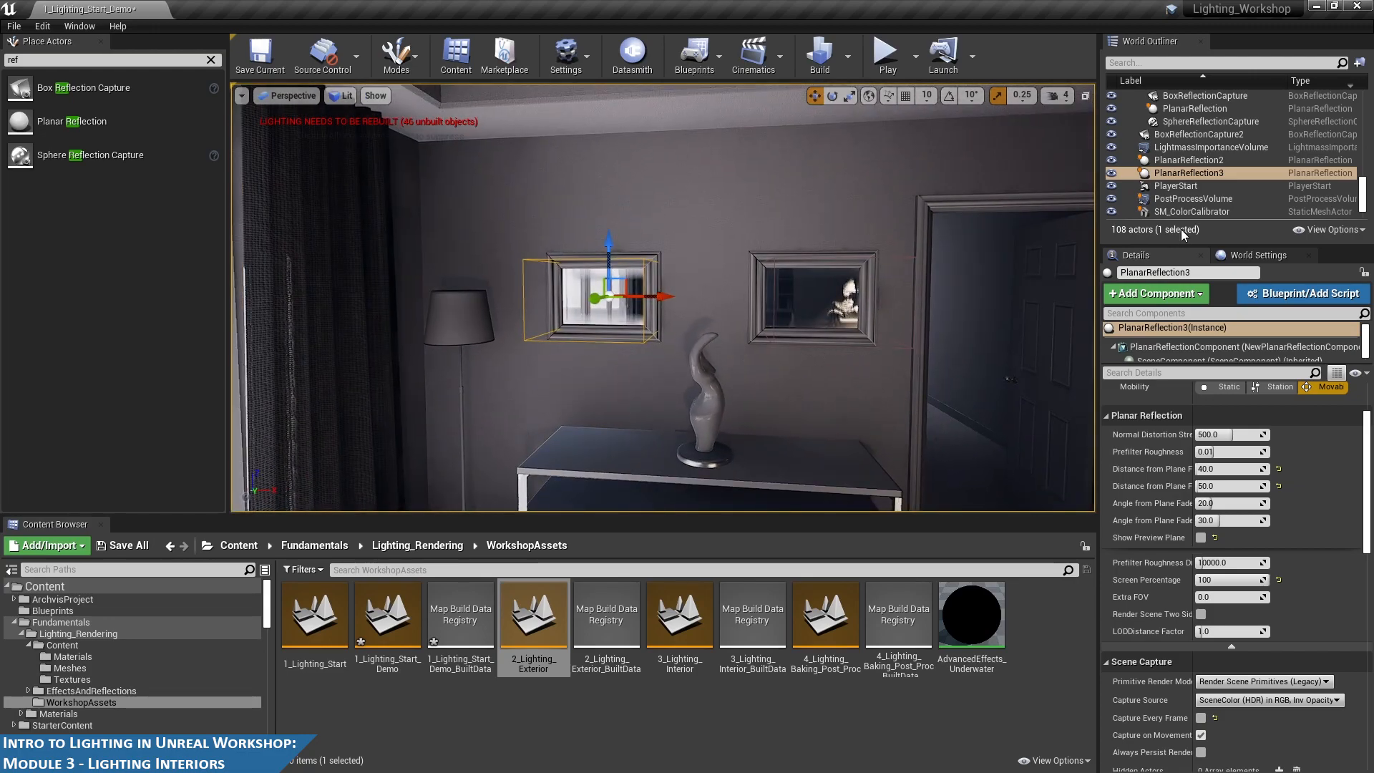
# - Duplicate PlanarReflection2 and move the copy along the wall to the tall frame past the coat hooks, at about X 265
pyautogui.click(1187, 175)
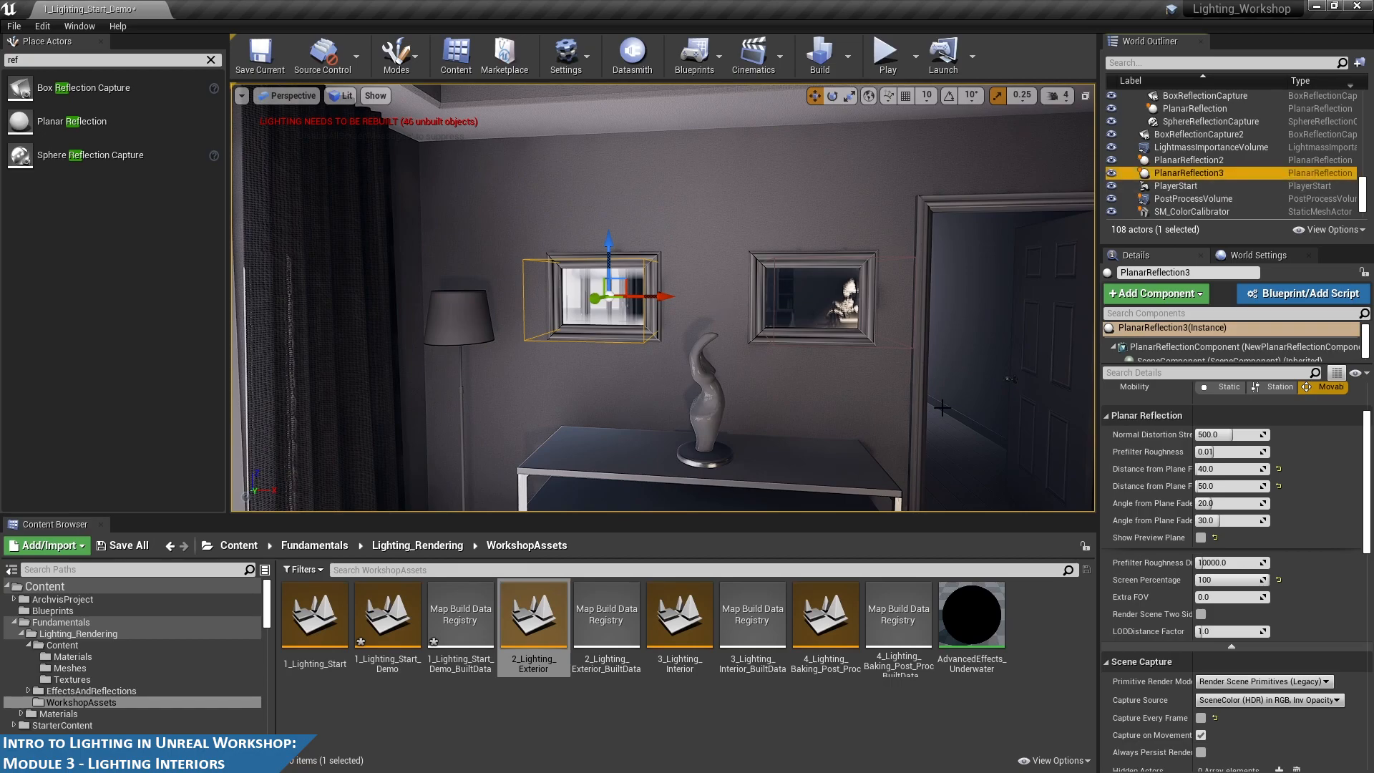
pyautogui.click(1188, 161)
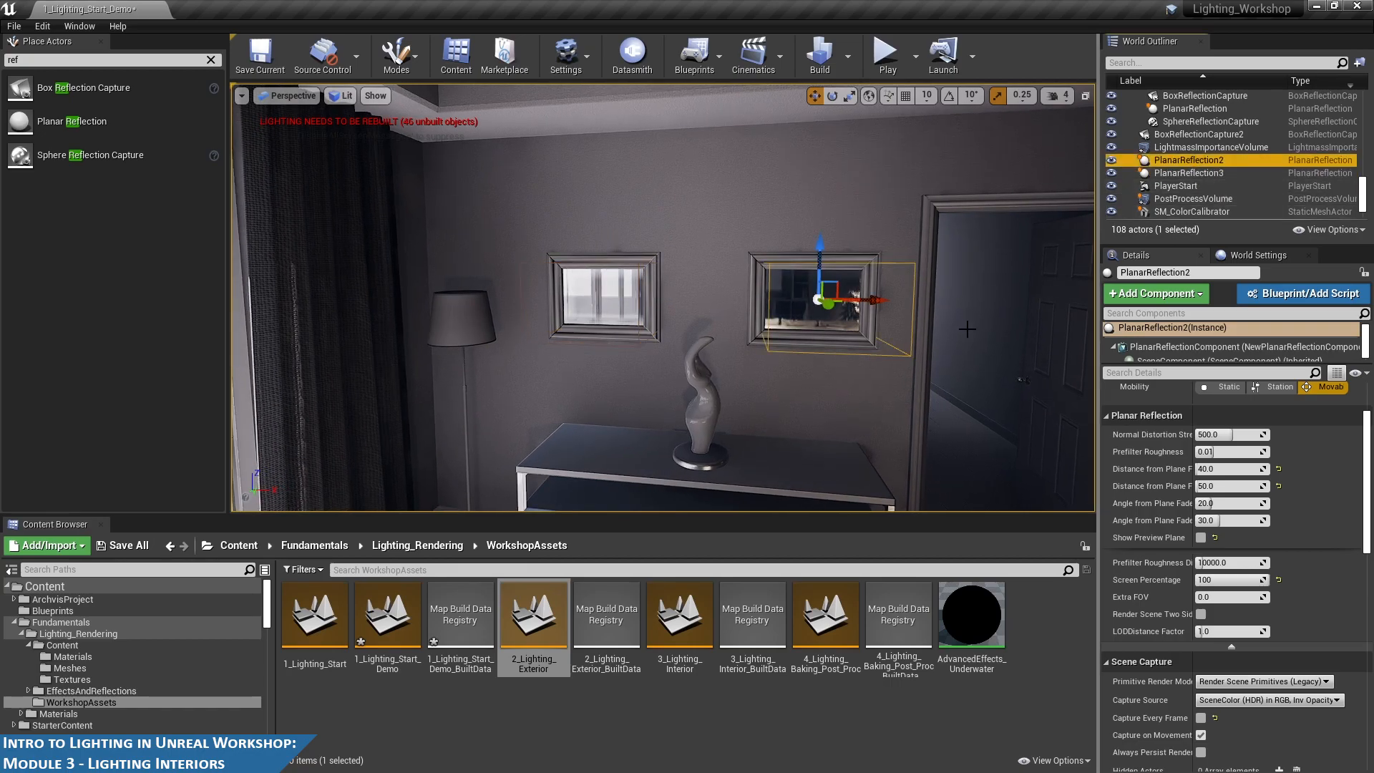
pyautogui.hotkey('ctrl', 'w')
pyautogui.moveTo(861, 301); pyautogui.dragTo(988, 305)
pyautogui.press('f')
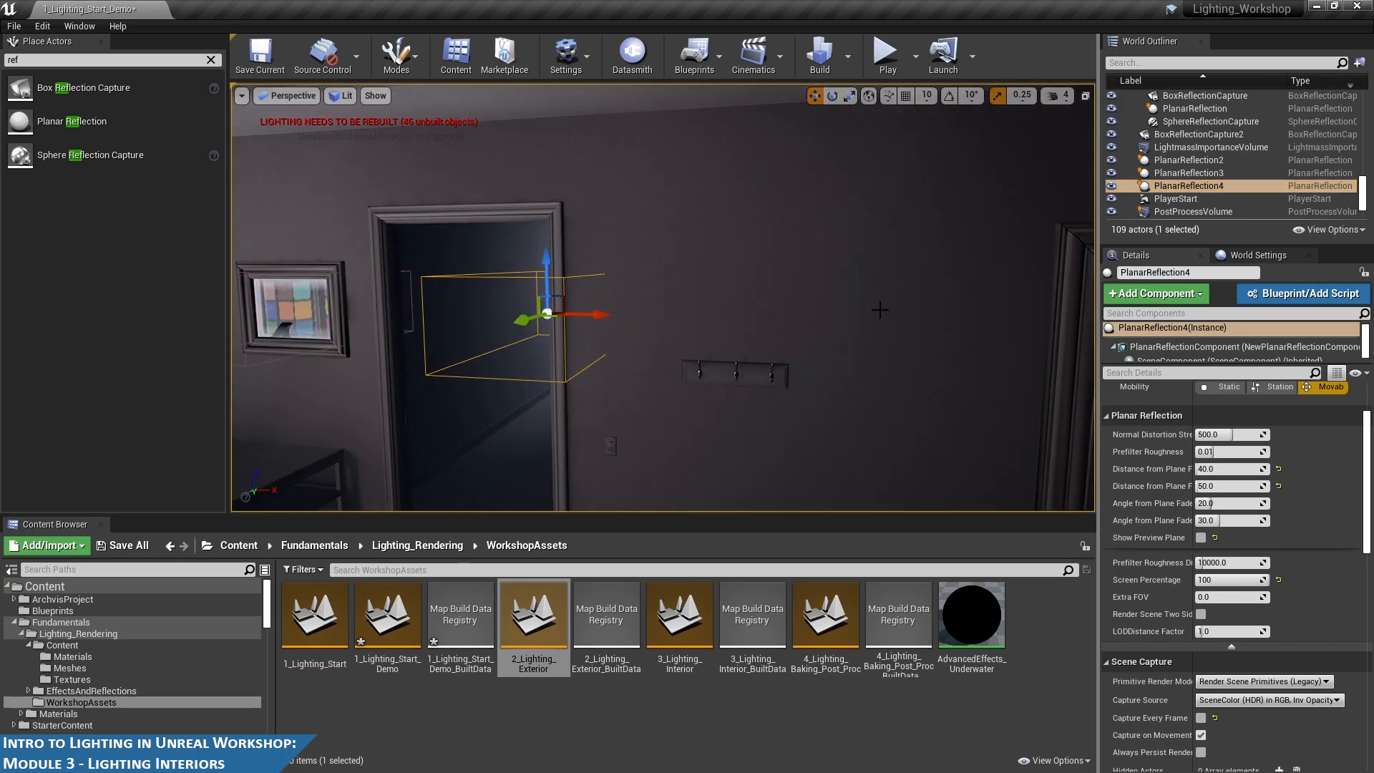
pyautogui.moveTo(581, 319); pyautogui.dragTo(1000, 322)
pyautogui.press('f')
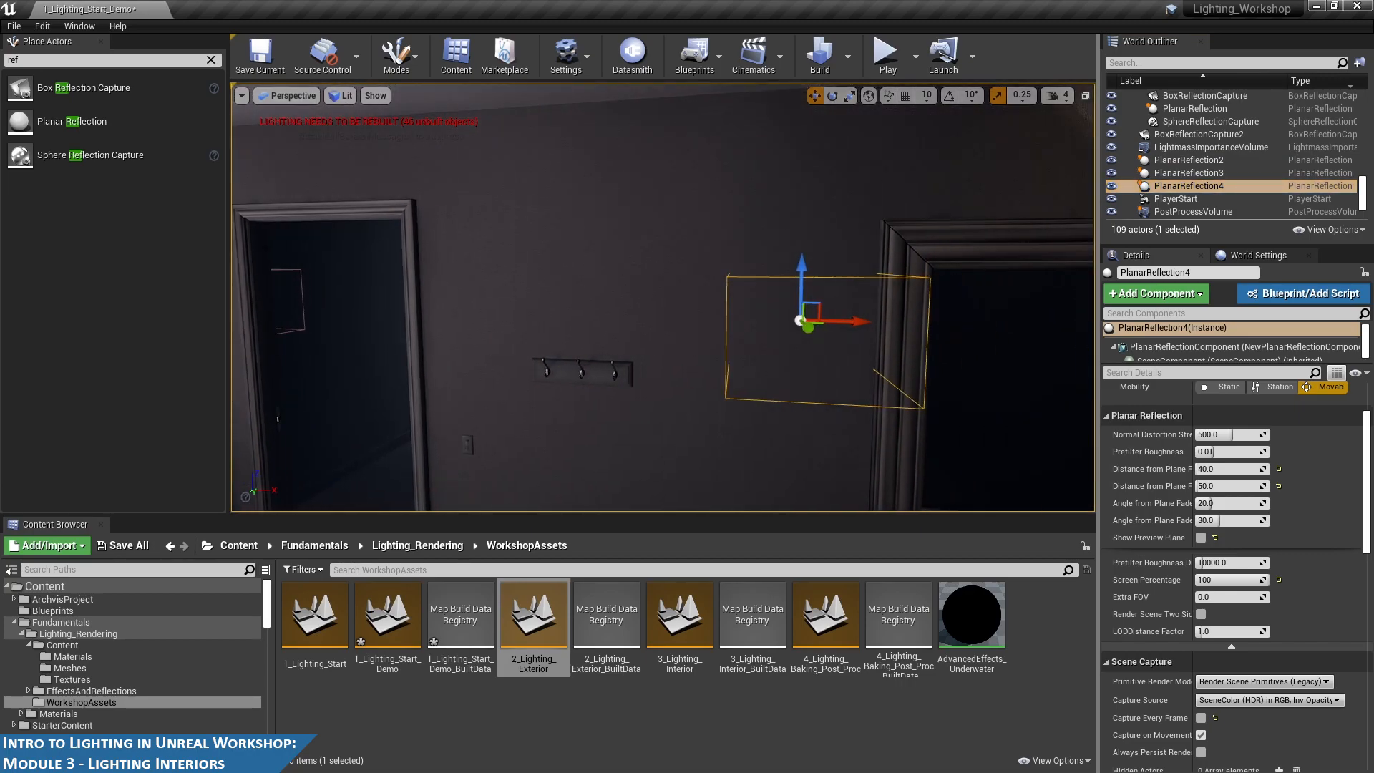
pyautogui.moveTo(657, 318); pyautogui.dragTo(860, 330)
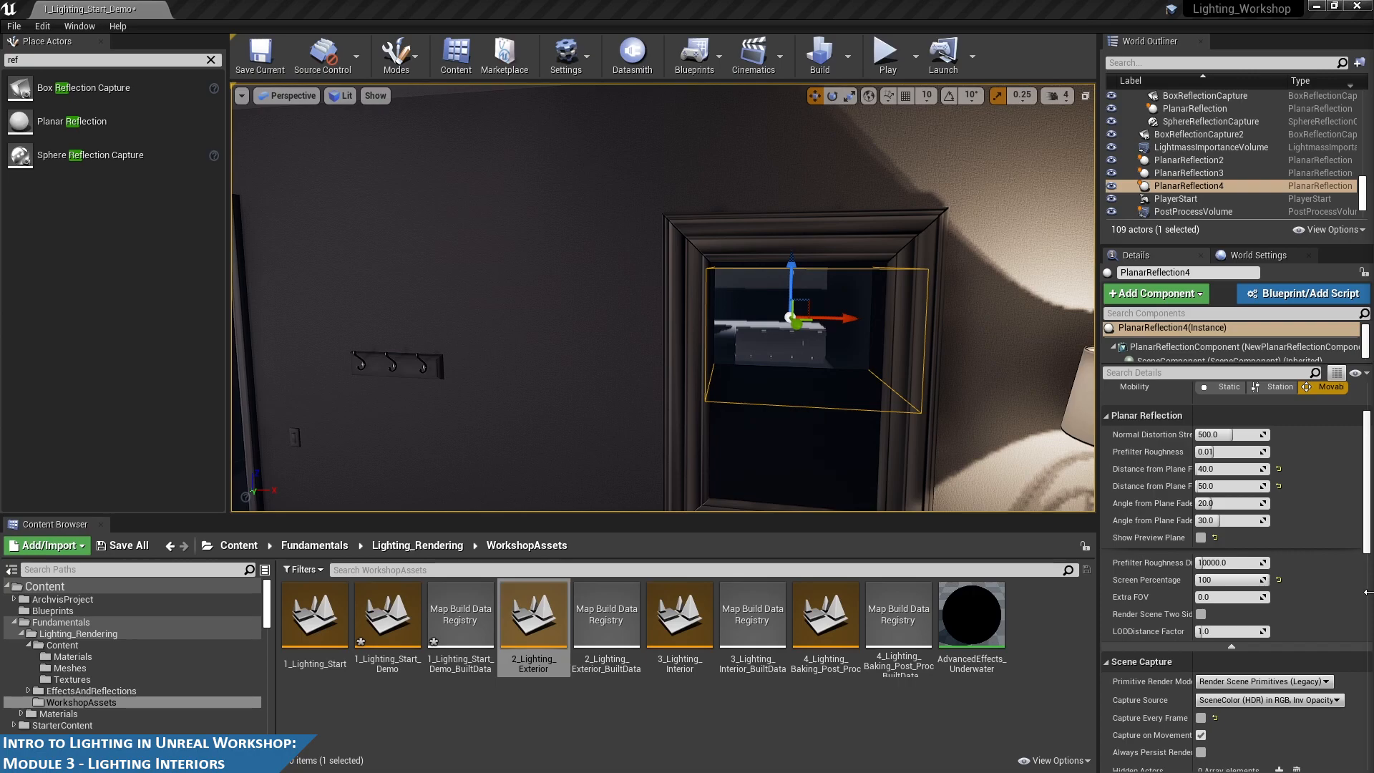
# - Scale the copied planar reflection to 0.02 in X and 0.03 in Y to cover the tall frame
pyautogui.scroll(1, 1263, 568)
pyautogui.scroll(2, 1258, 535)
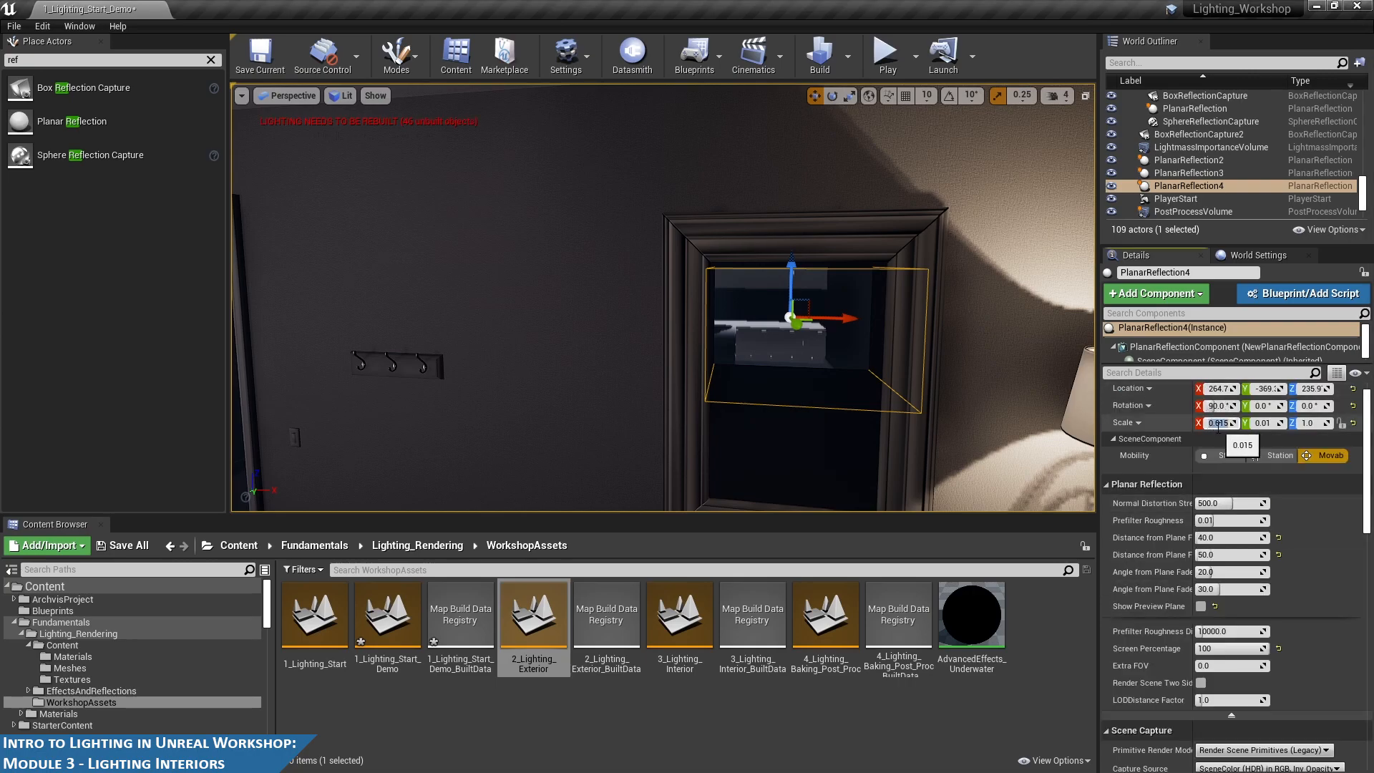
pyautogui.press('Tab')
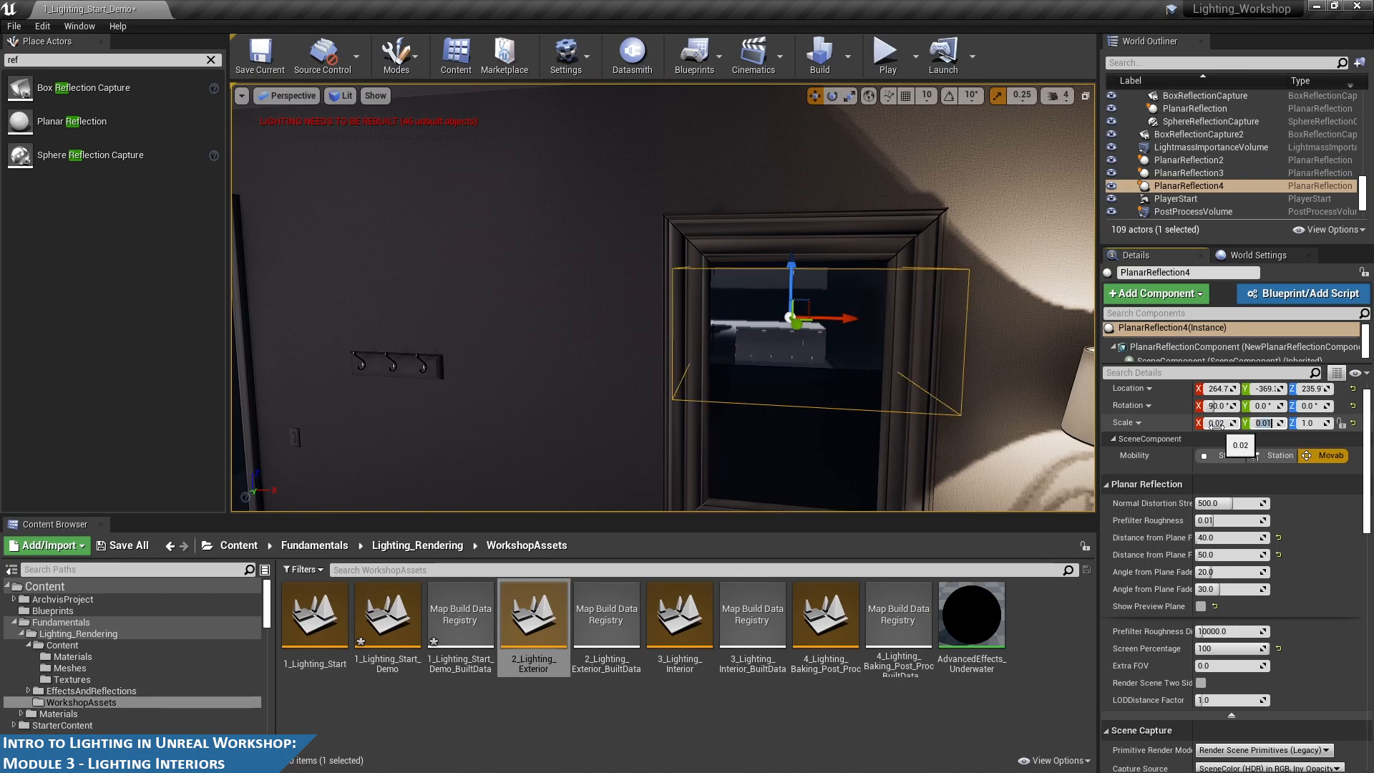
pyautogui.press('Tab')
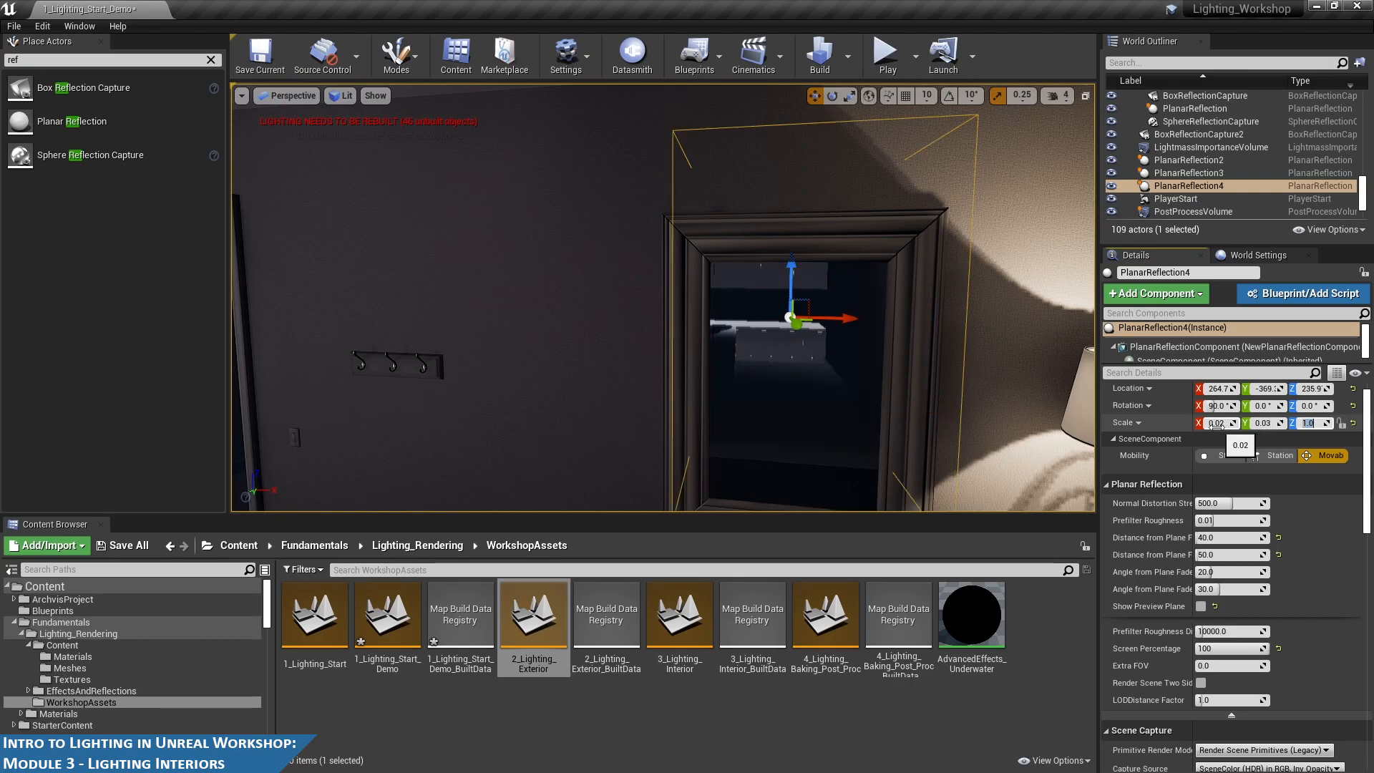
# - Lower the tall frame's planar reflection to about Z 214, undoing any further shift
pyautogui.moveTo(760, 262); pyautogui.dragTo(834, 264, button='right')
pyautogui.moveTo(851, 256); pyautogui.dragTo(860, 303)
pyautogui.moveTo(981, 329); pyautogui.dragTo(909, 268, button='right')
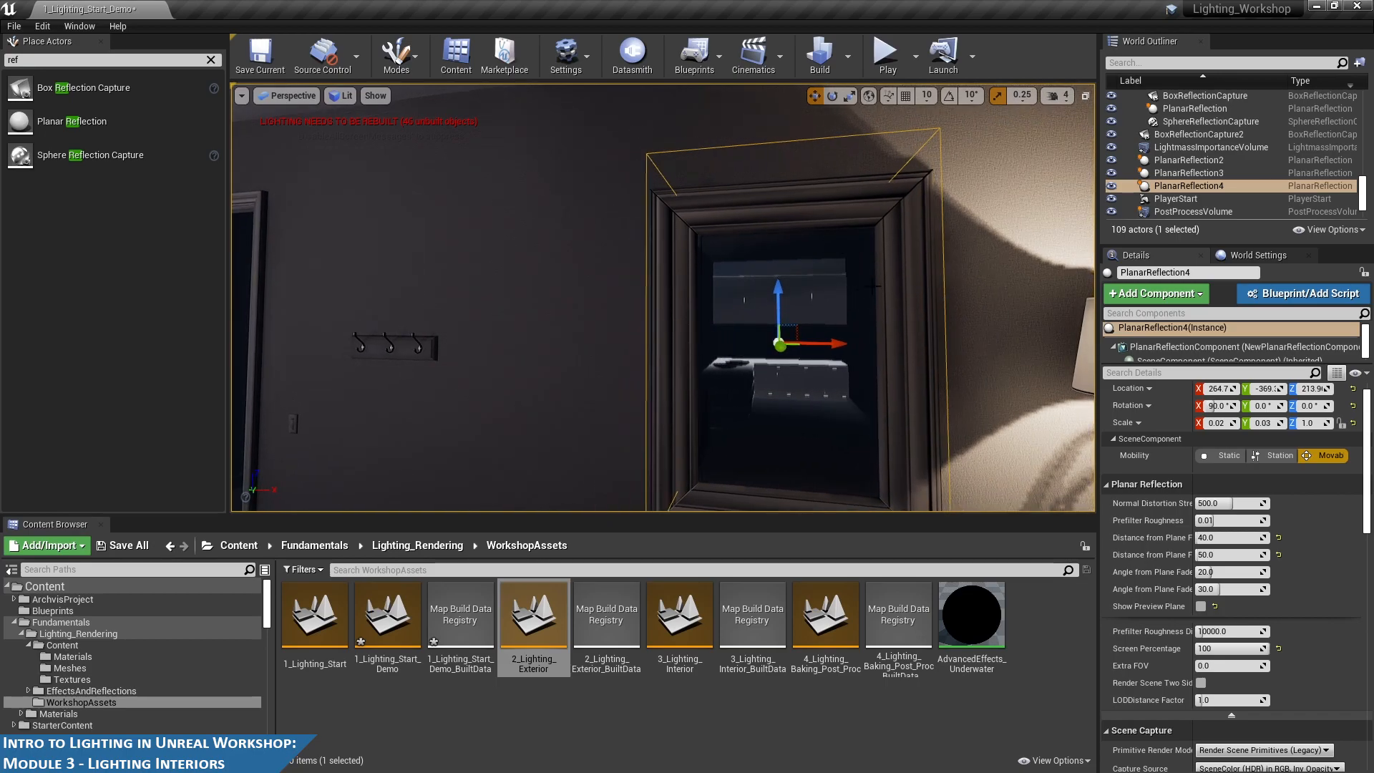
pyautogui.moveTo(881, 406); pyautogui.dragTo(848, 397, button='right')
pyautogui.moveTo(803, 359)
pyautogui.mouseDown()
pyautogui.moveTo(839, 380)
pyautogui.moveTo(821, 375)
pyautogui.mouseUp()
pyautogui.hotkey('ctrl', 'z')
# - Focus on the shelf lamp's point light and survey the lit living room and entry from a wider view
pyautogui.moveTo(821, 375); pyautogui.dragTo(917, 386, button='right')
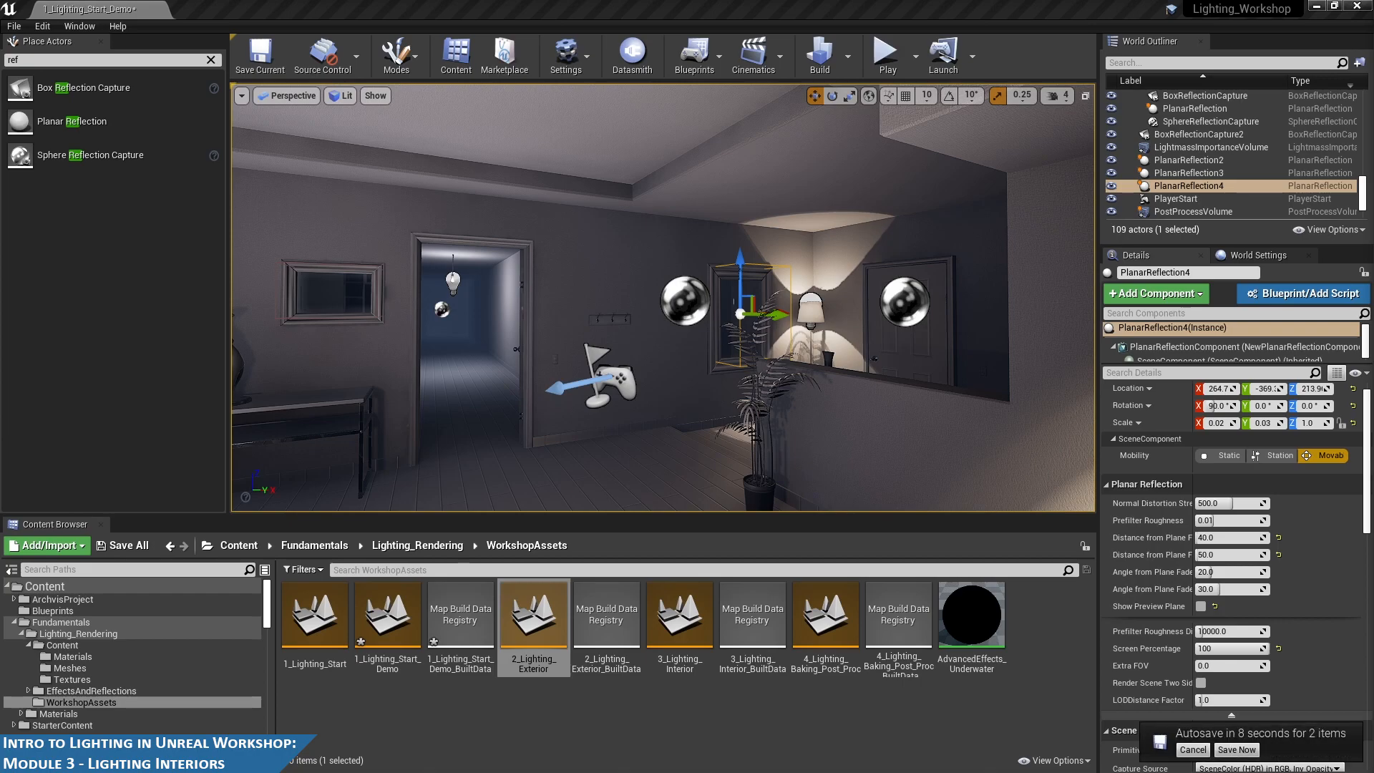
pyautogui.scroll(-5, 702, 371)
pyautogui.keyDown('alt'); pyautogui.moveTo(703, 367); pyautogui.dragTo(723, 251); pyautogui.keyUp('alt')
pyautogui.click(603, 372)
pyautogui.press('f')
pyautogui.scroll(6, 727, 254)
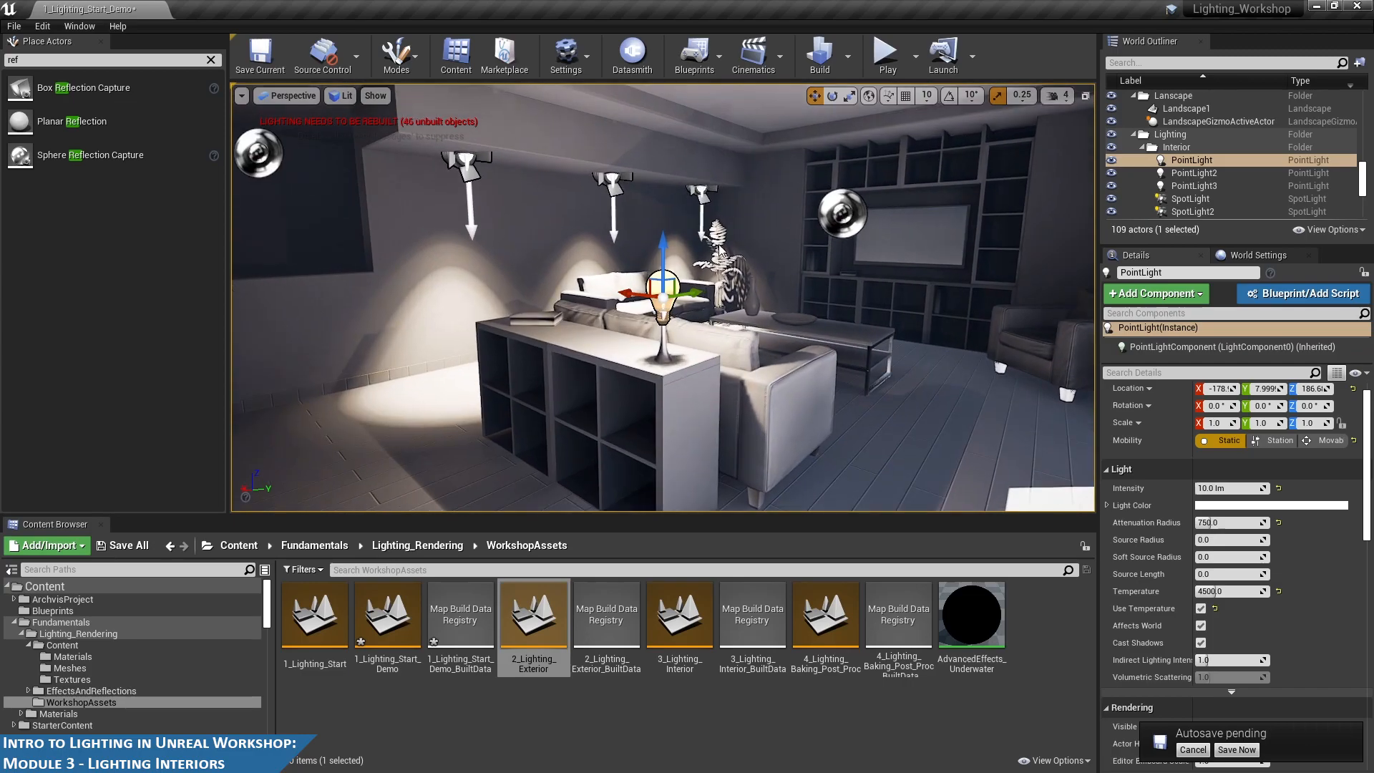
pyautogui.keyDown('alt'); pyautogui.moveTo(918, 323); pyautogui.dragTo(887, 328); pyautogui.keyUp('alt')
pyautogui.keyDown('alt'); pyautogui.moveTo(951, 374); pyautogui.dragTo(866, 374, button='right'); pyautogui.keyUp('alt')
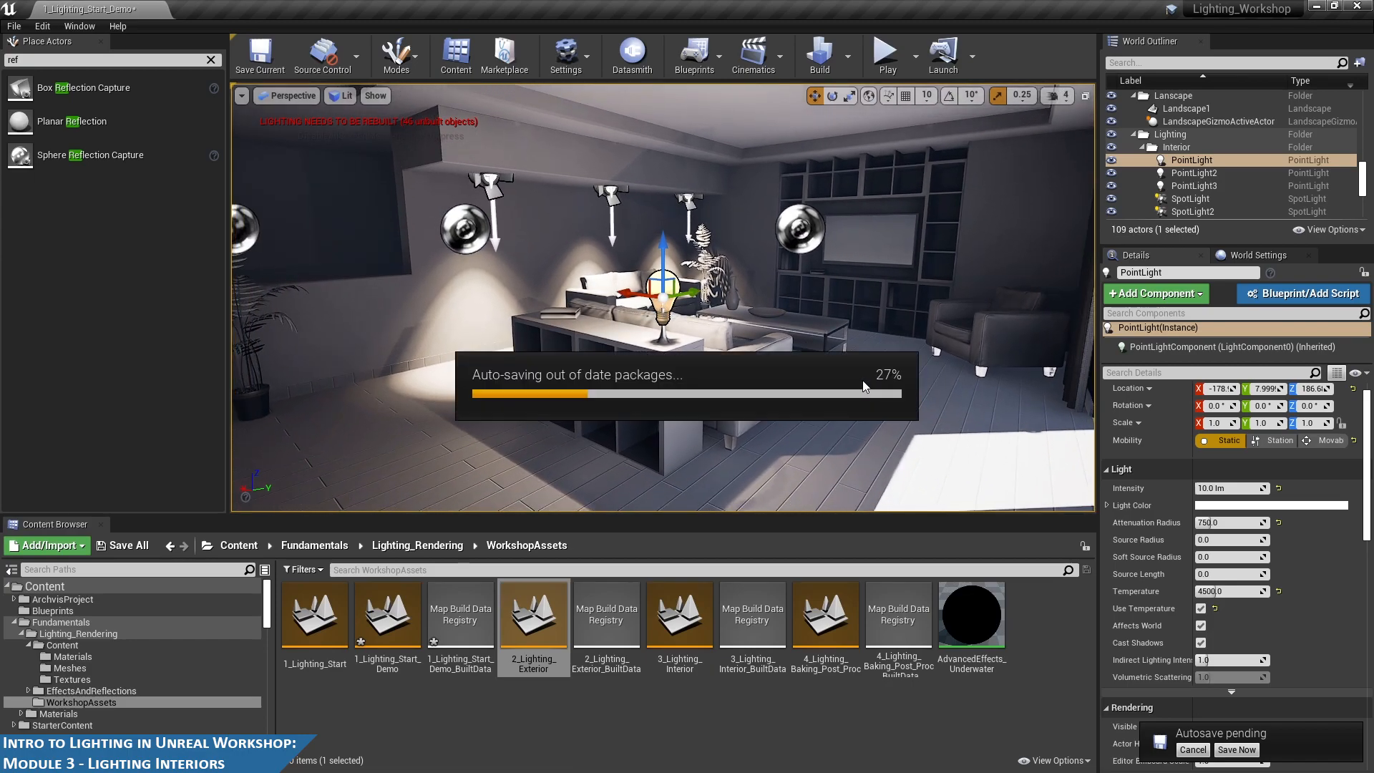
pyautogui.keyDown('alt'); pyautogui.moveTo(874, 374); pyautogui.dragTo(813, 346); pyautogui.keyUp('alt')
pyautogui.press('w')
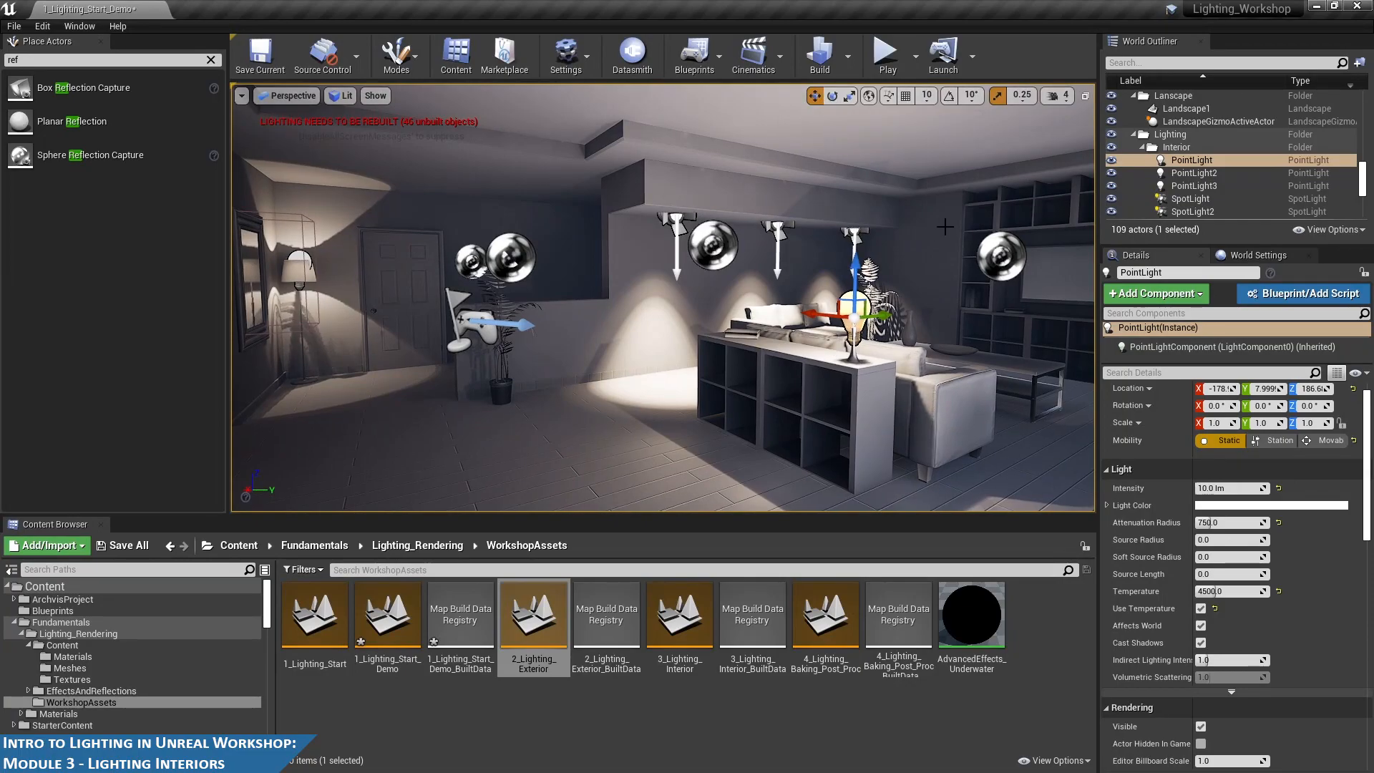
# - Build all levels to rebake the scene's lighting
pyautogui.click(847, 58)
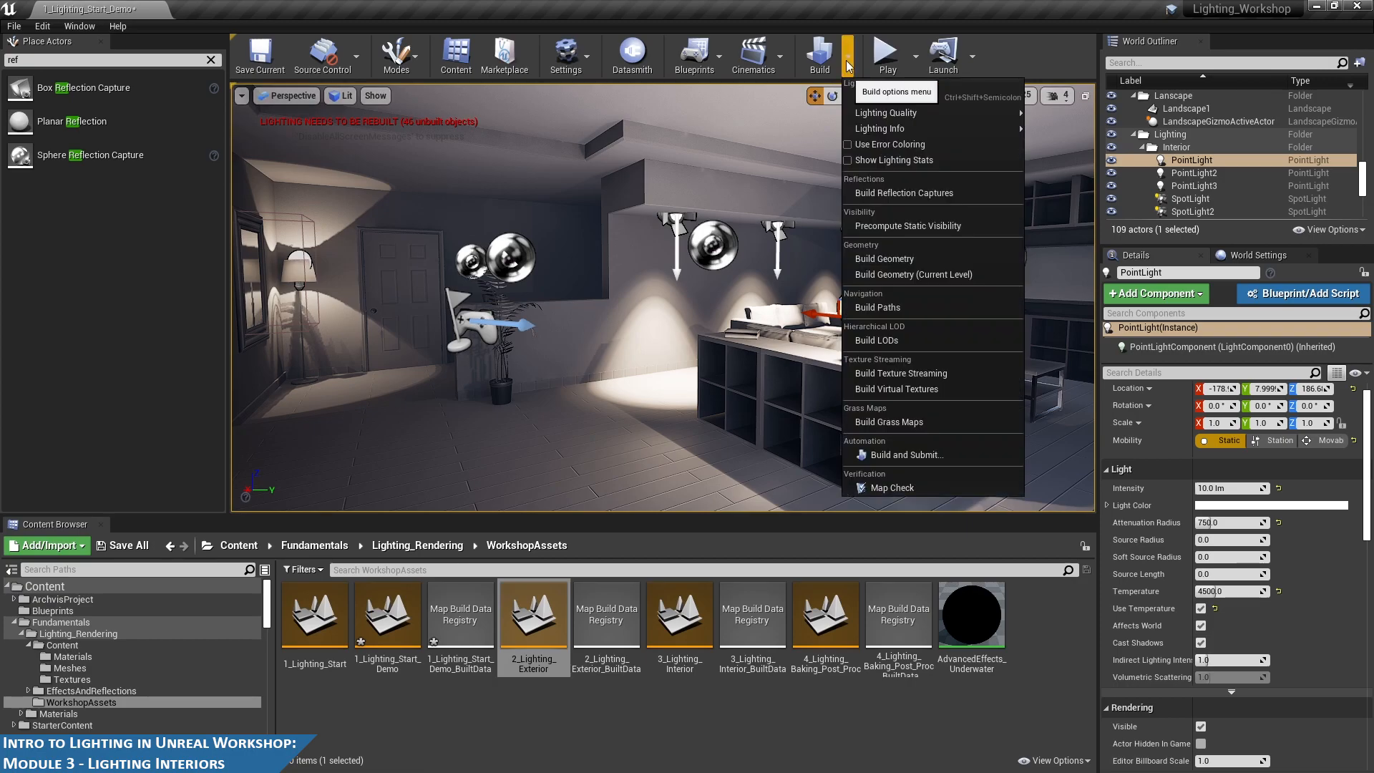
pyautogui.click(847, 65)
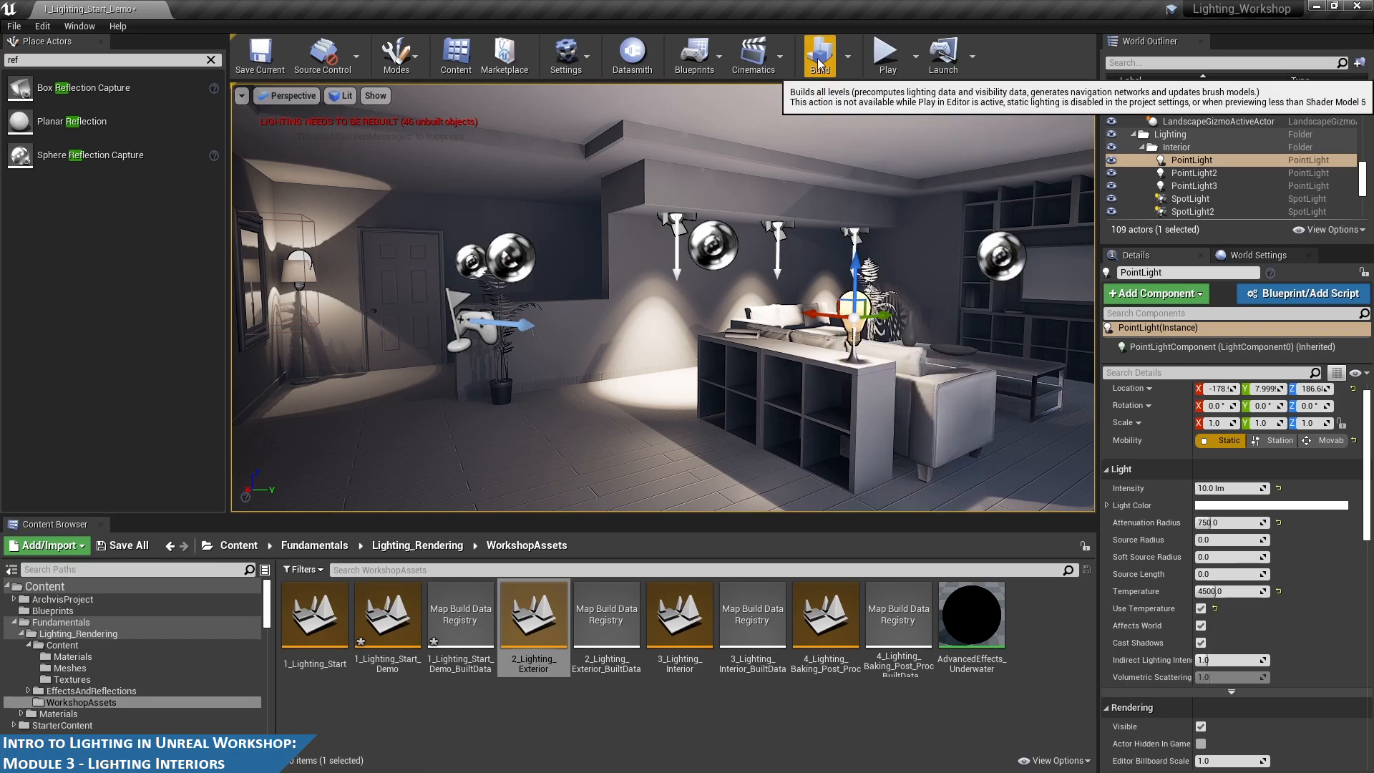
pyautogui.click(820, 63)
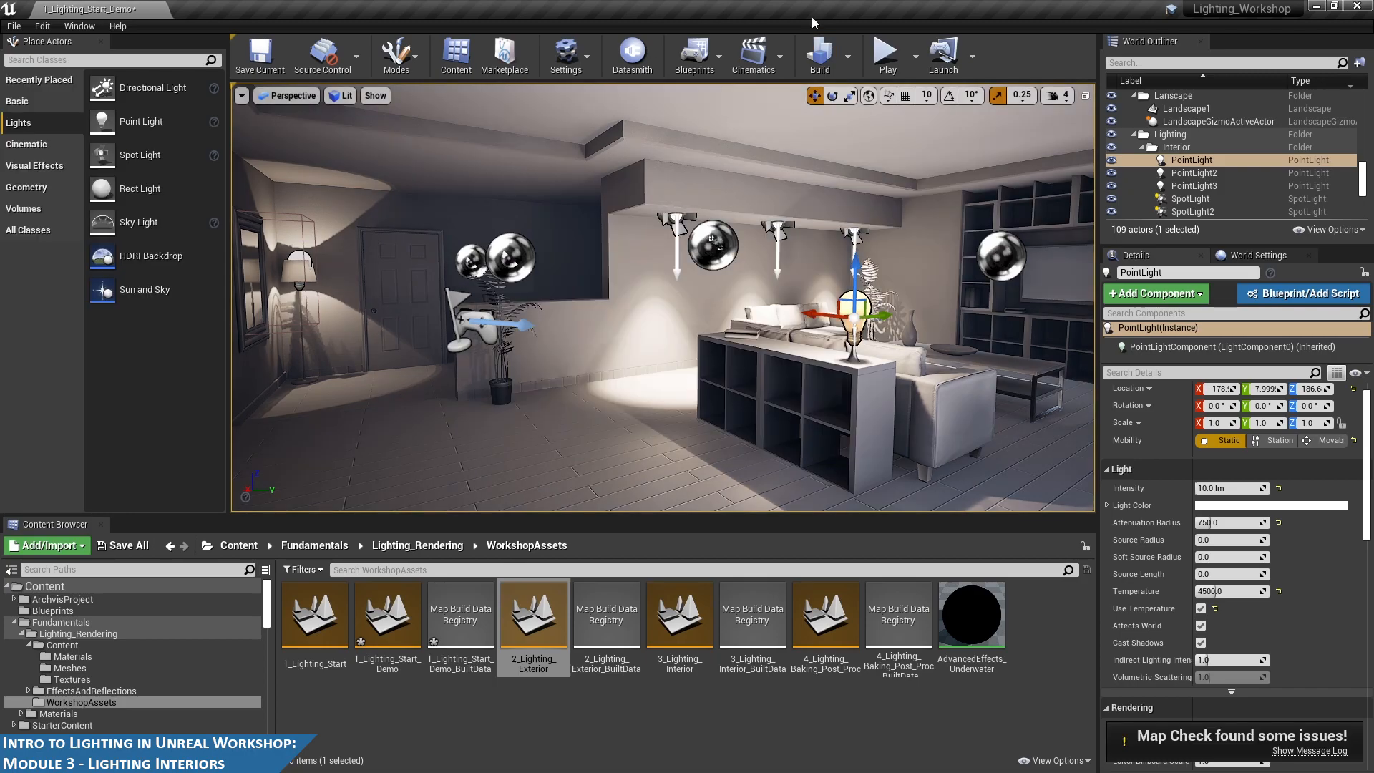
# - Examine the rebuilt lighting around the sofas, ceiling spotlights, shelf lamp and entry area
pyautogui.moveTo(999, 334); pyautogui.dragTo(961, 311, button='right')
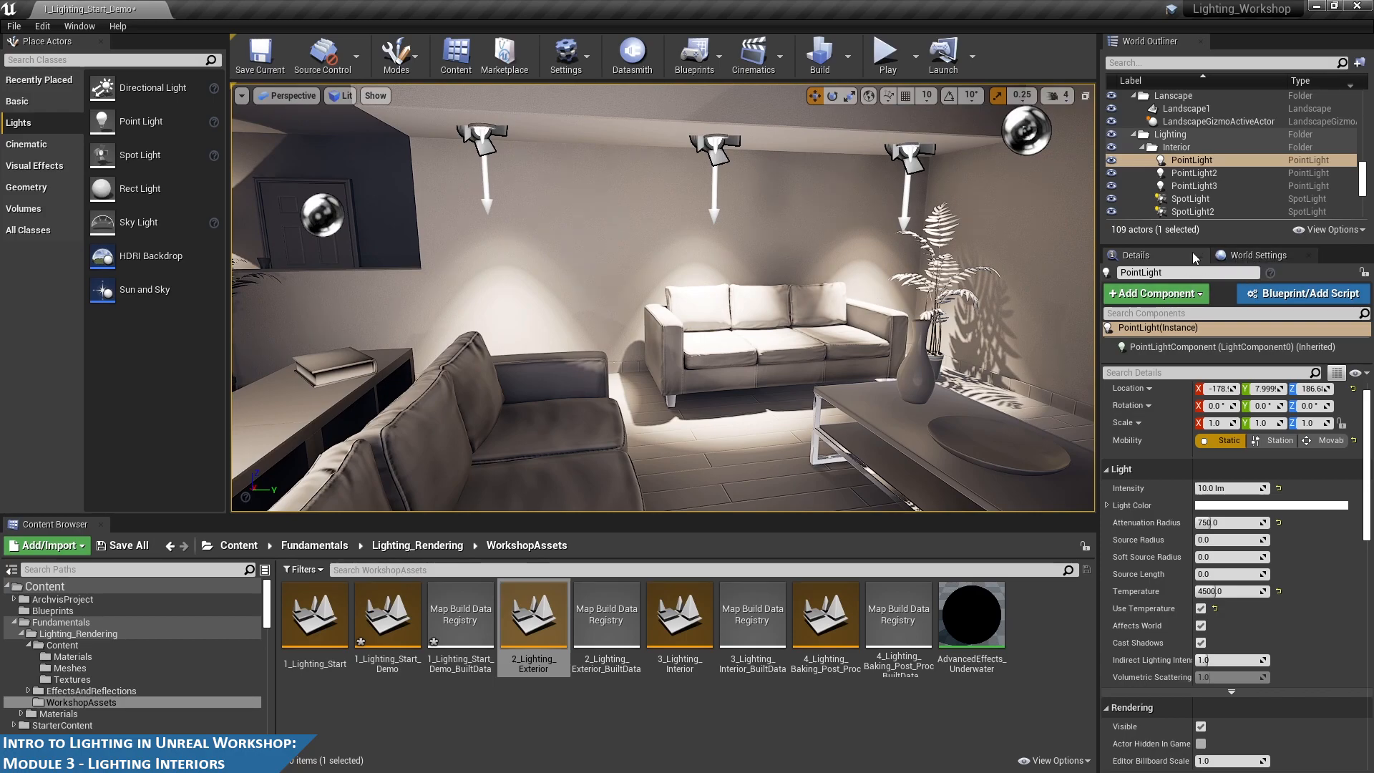
pyautogui.click(1240, 255)
pyautogui.click(1128, 254)
pyautogui.scroll(-6, 775, 270)
pyautogui.press('d')
pyautogui.moveTo(791, 292); pyautogui.dragTo(697, 307, button='right')
pyautogui.press('a')
pyautogui.press('s')
pyautogui.press('s')
pyautogui.press('d')
pyautogui.press('a')
pyautogui.press('d')
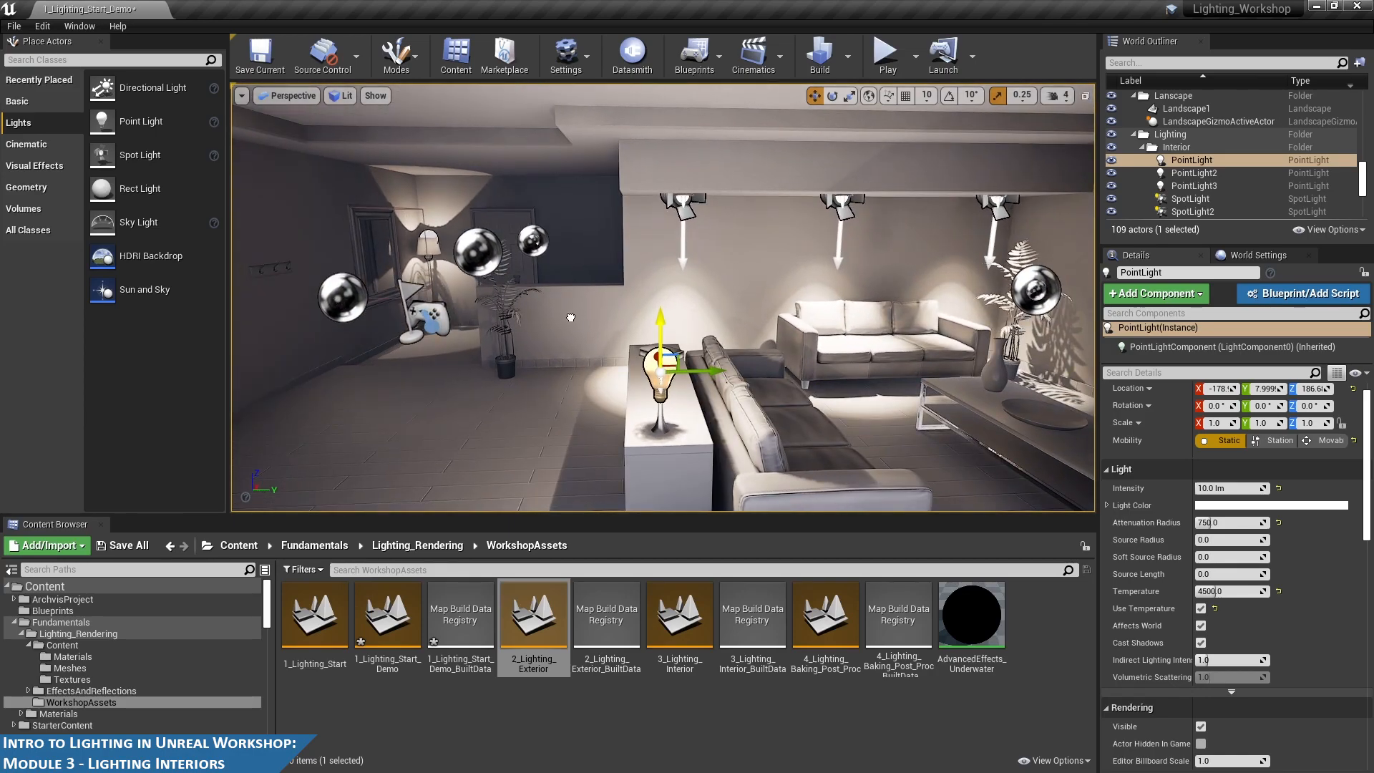
pyautogui.press('a')
pyautogui.moveTo(553, 348); pyautogui.dragTo(475, 359, button='right')
pyautogui.press('a')
pyautogui.press('s')
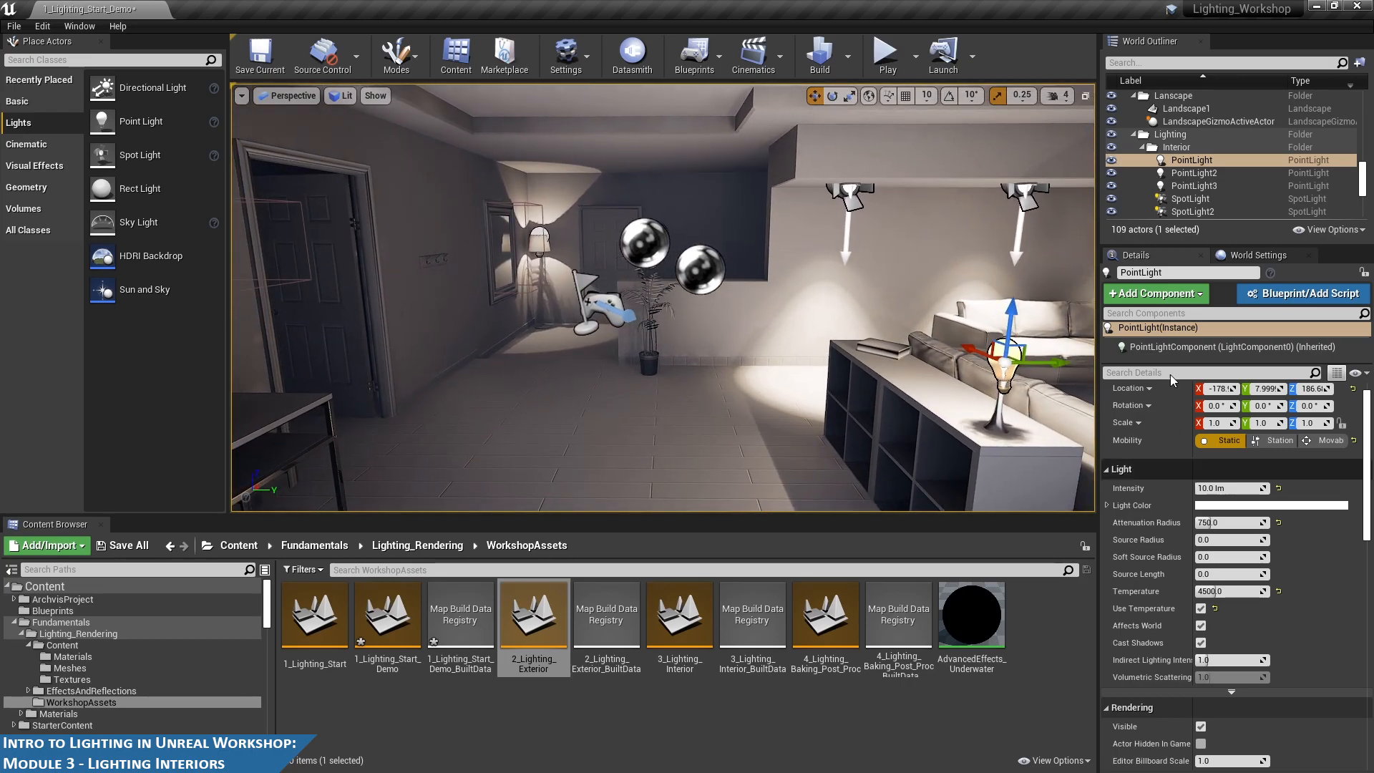
# - Set the shelf lamp's point light temperature to 4250
pyautogui.click(1199, 159)
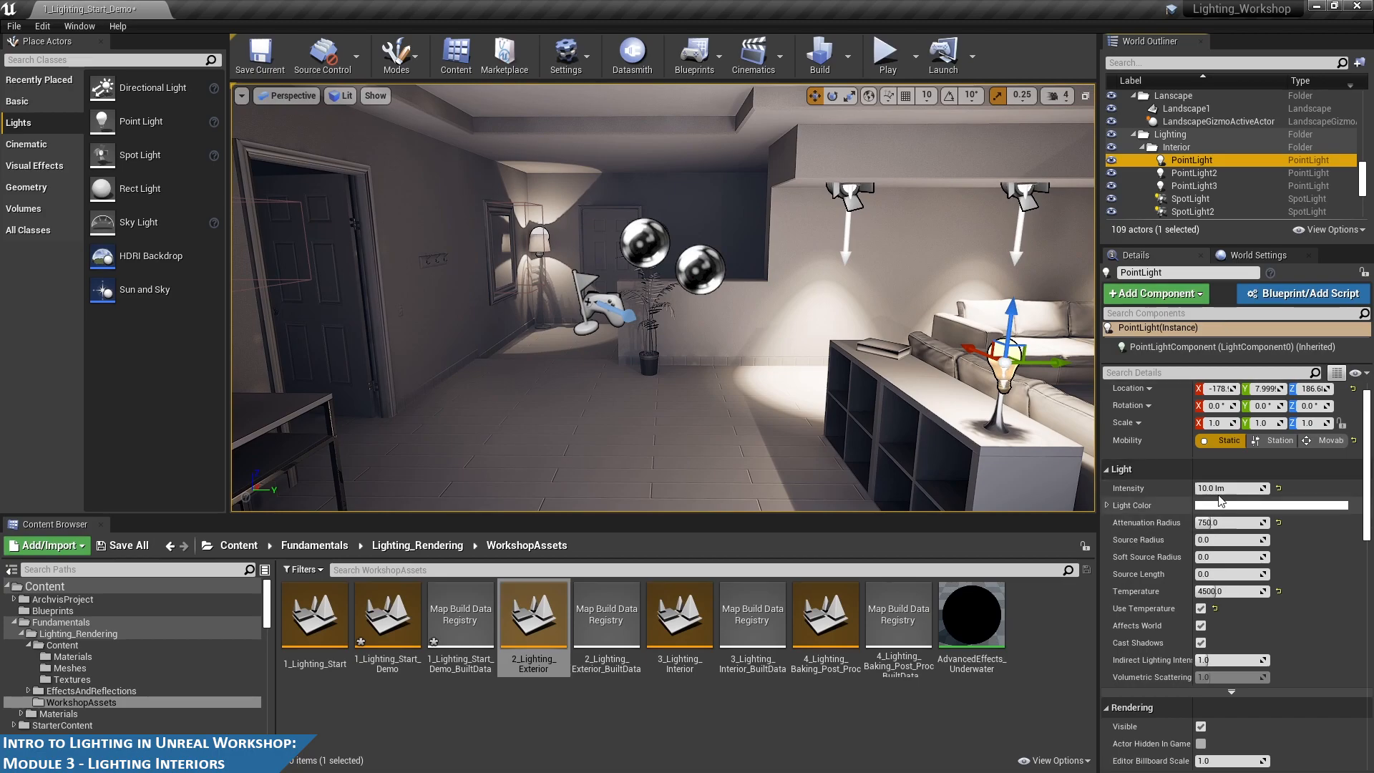
pyautogui.click(1238, 591)
pyautogui.write('42')
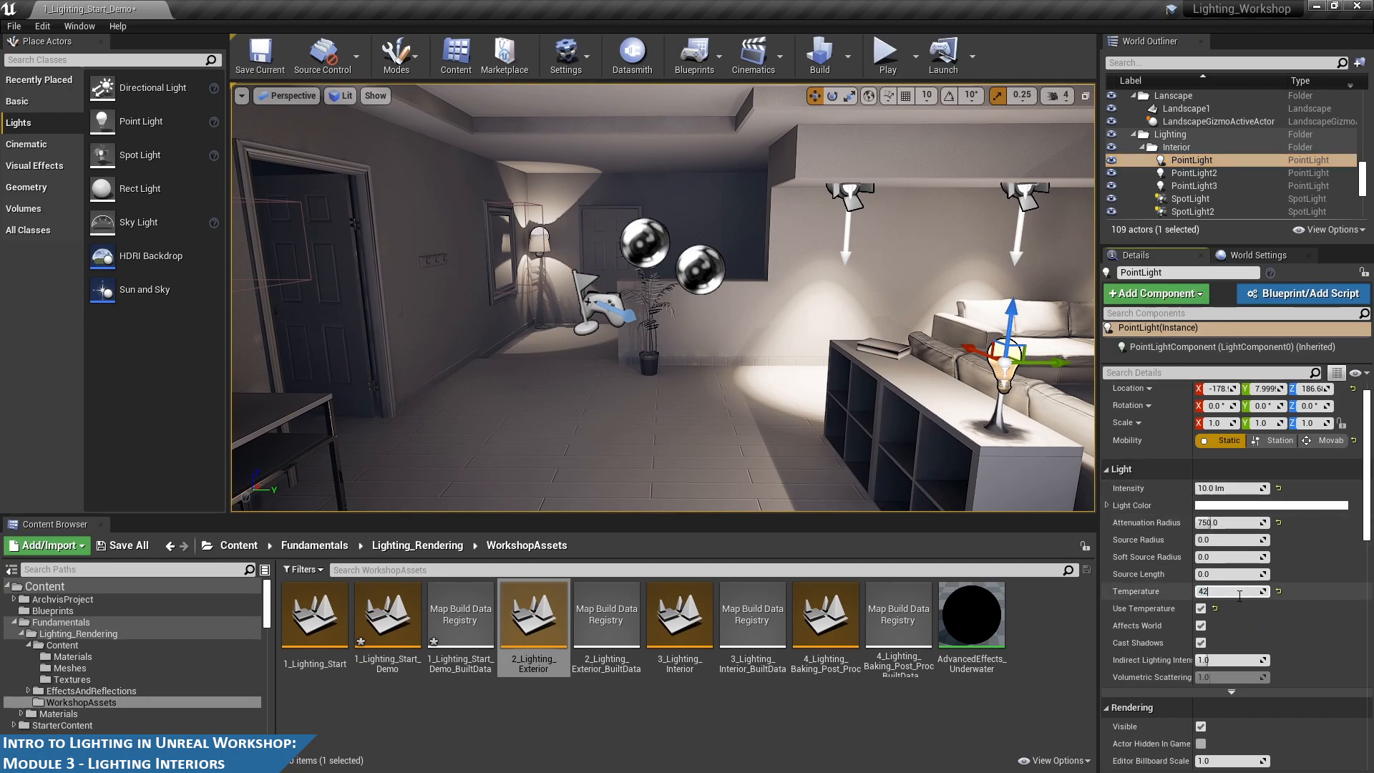
pyautogui.press('Return')
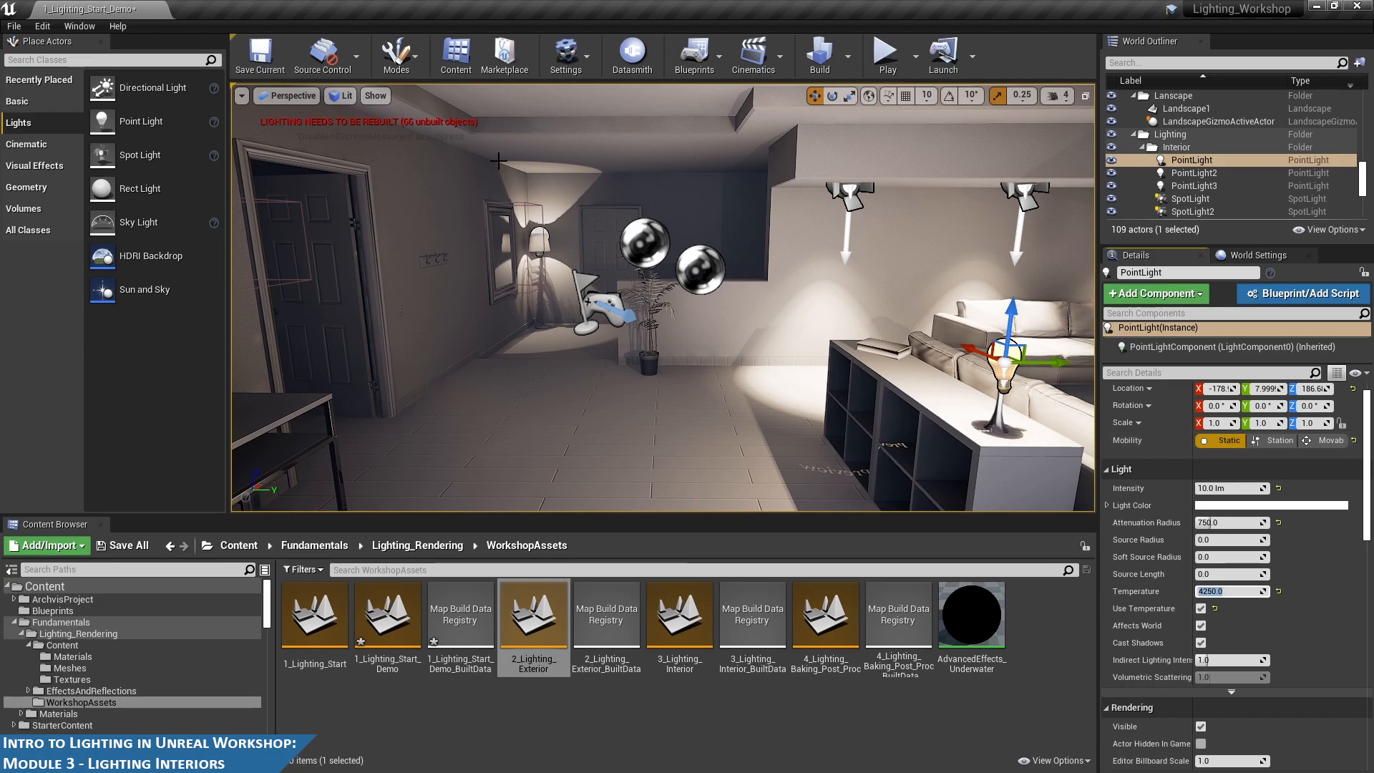
# - Set the temperature of the entry floor lamp's point light to 4000
pyautogui.click(542, 237)
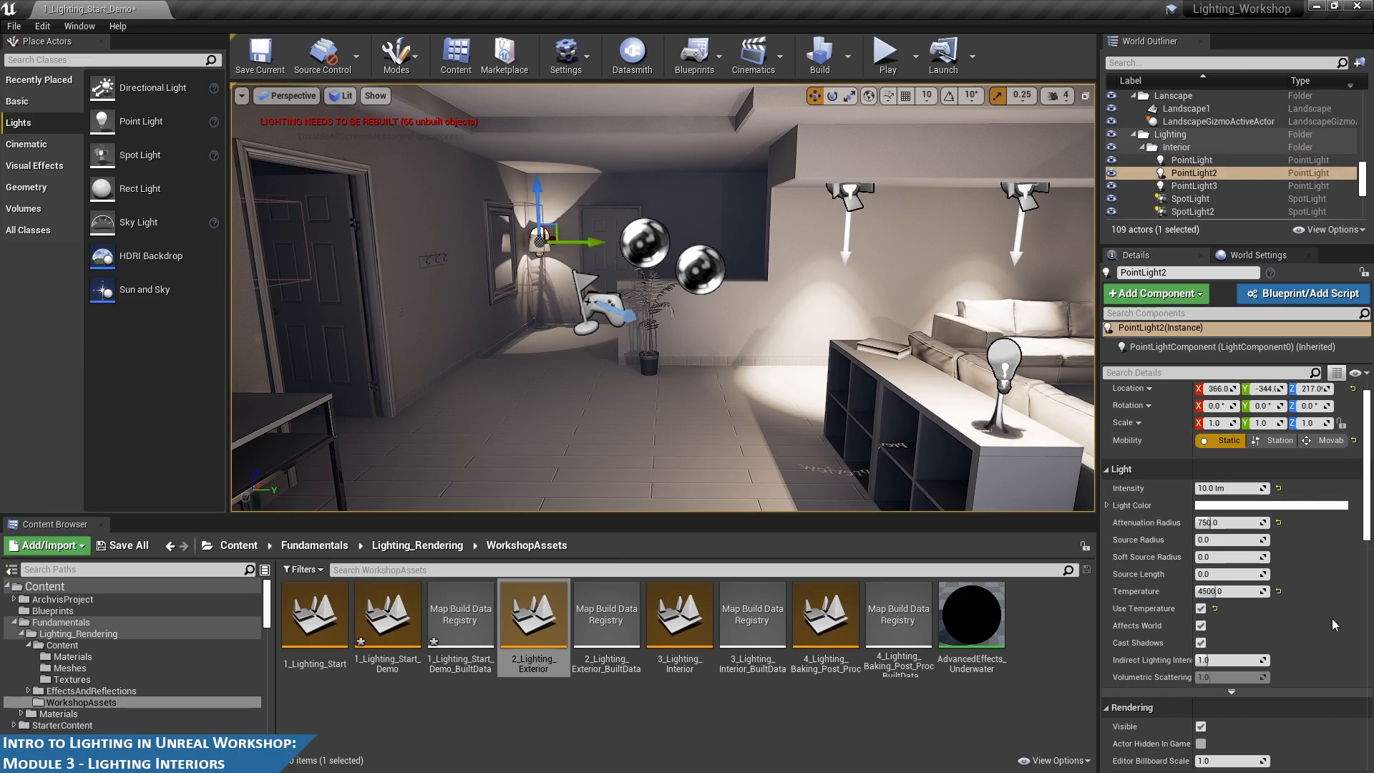
pyautogui.click(1240, 592)
pyautogui.write('4')
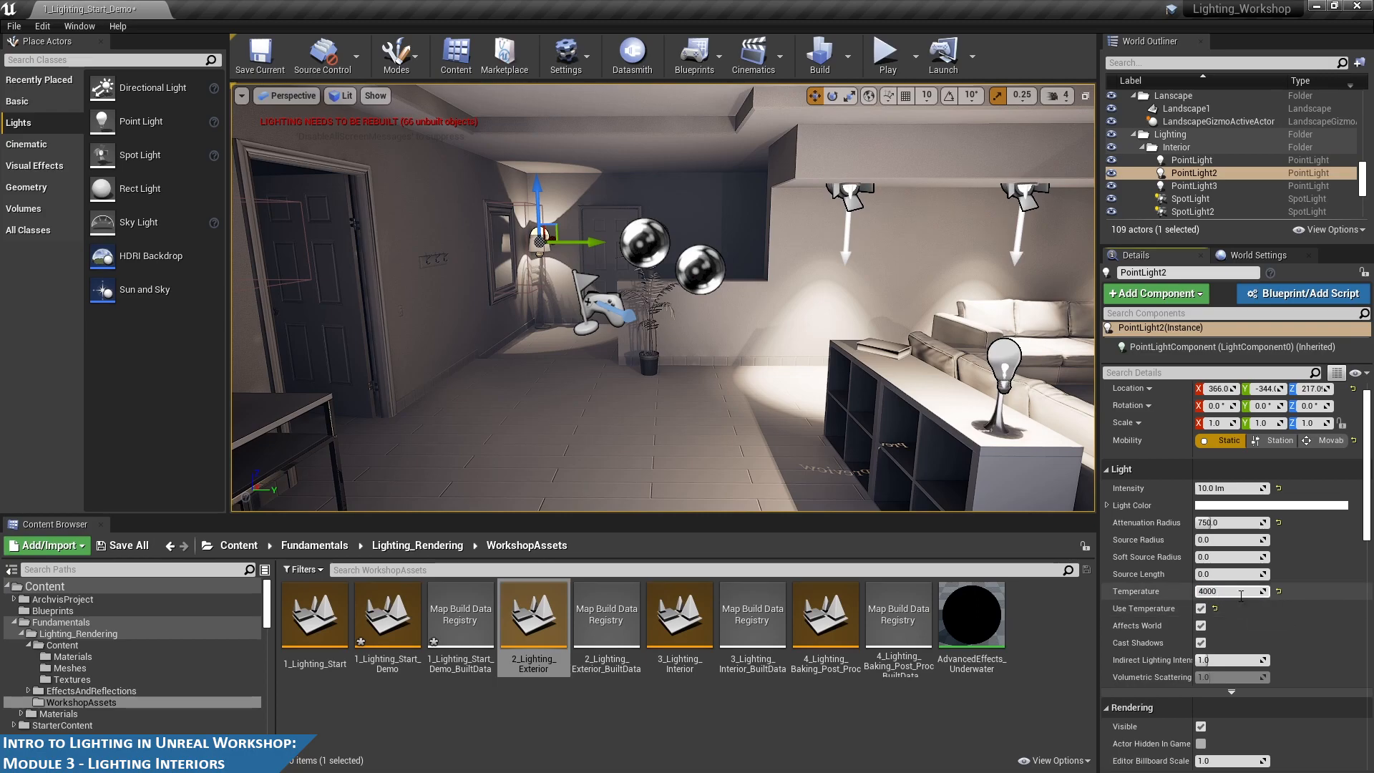
pyautogui.press('Return')
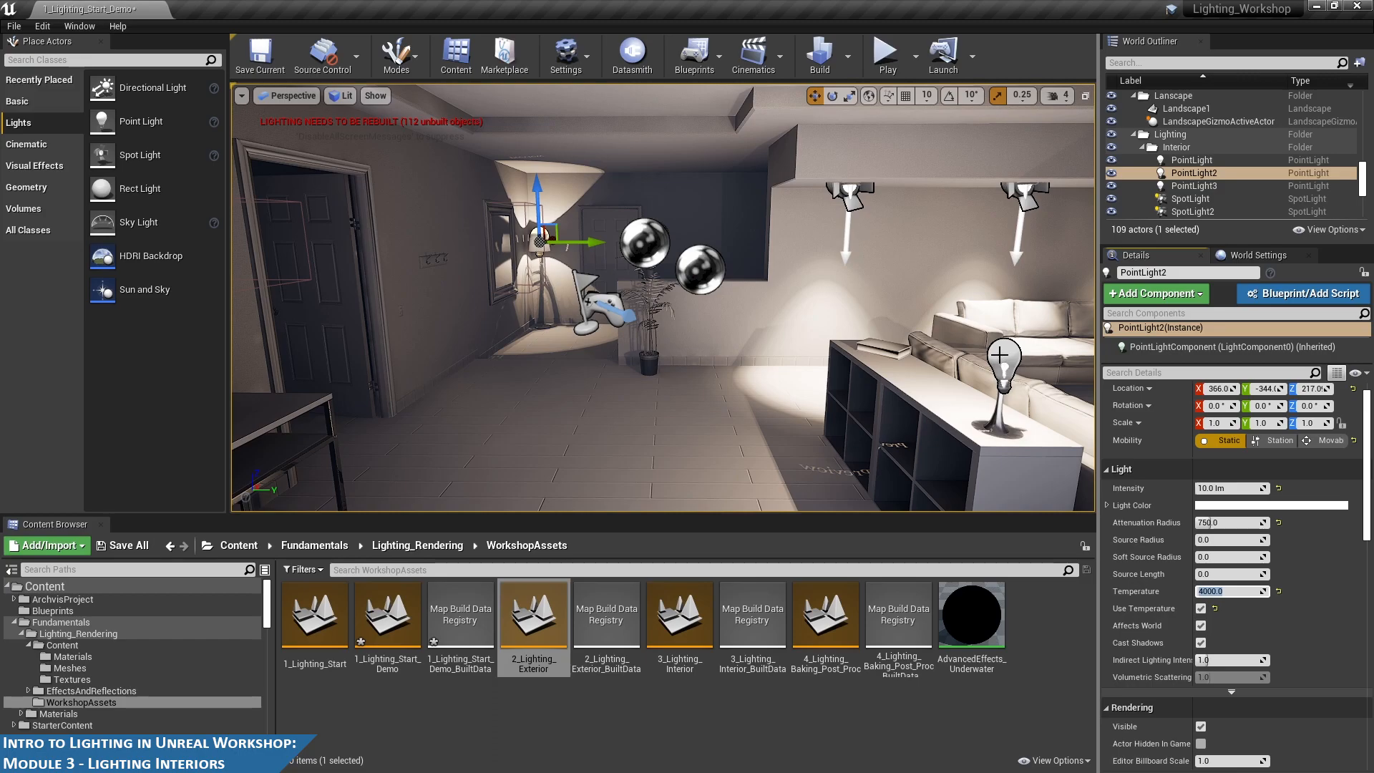
# - Set the shelf lamp's point light temperature to 4000
pyautogui.click(1192, 159)
pyautogui.click(1222, 587)
pyautogui.write('4')
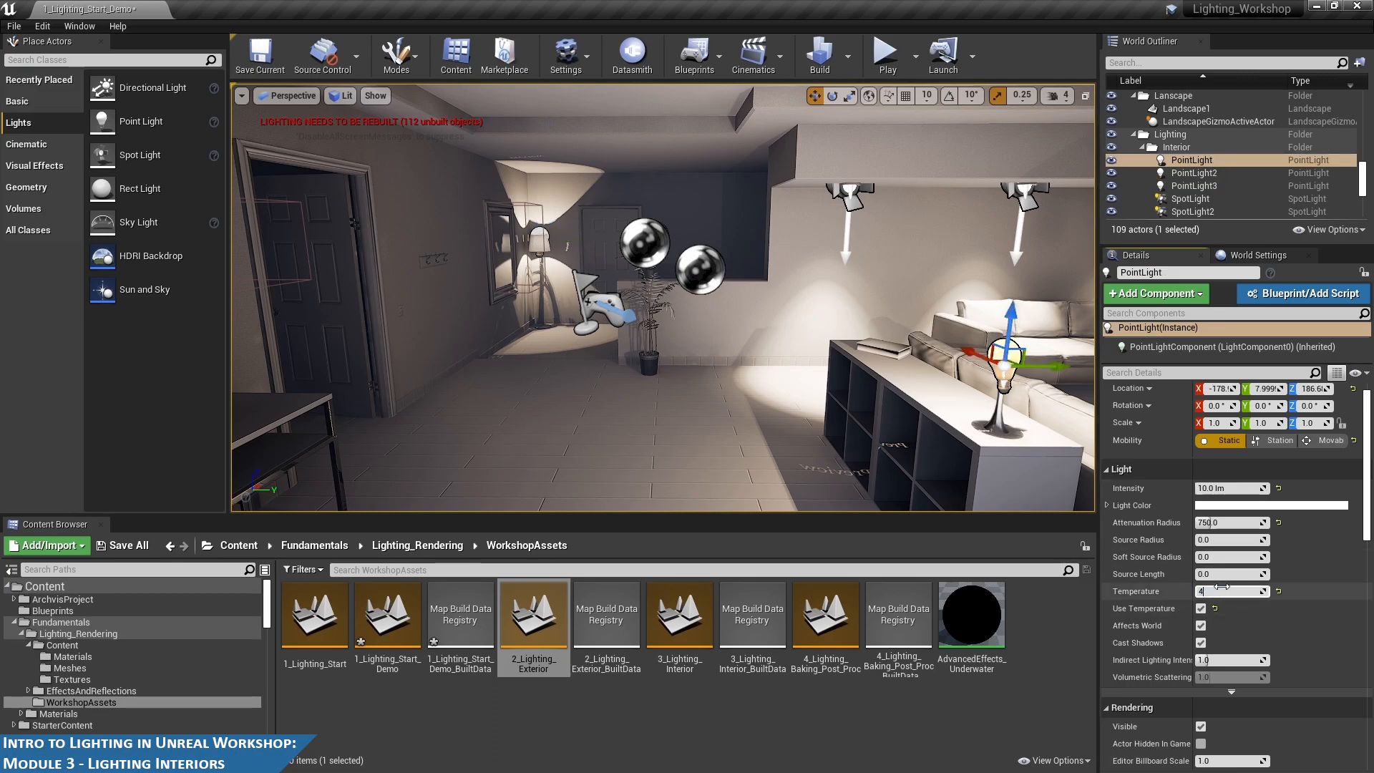
pyautogui.write('000')
pyautogui.press('Return')
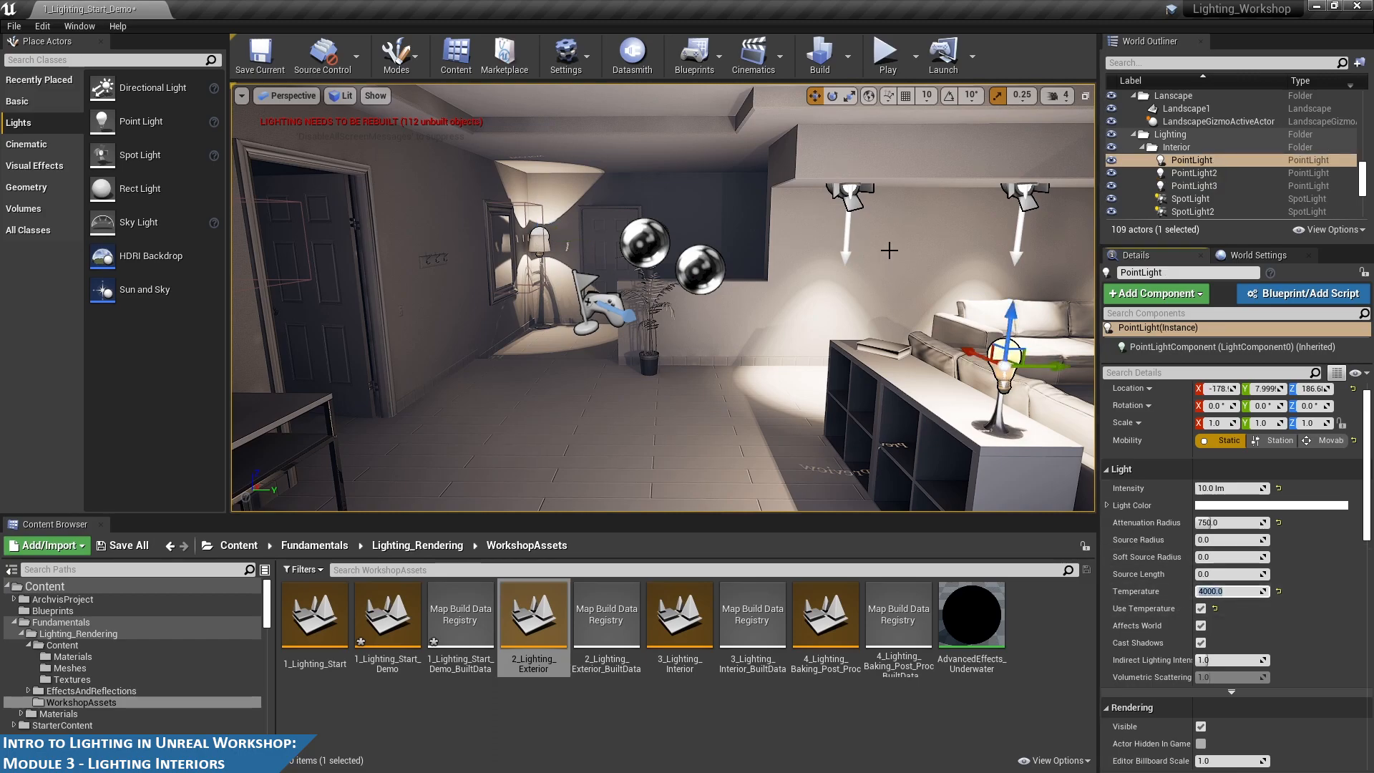
# - Set the temperature of the ceiling spotlight nearest the entry to 4000
pyautogui.click(852, 201)
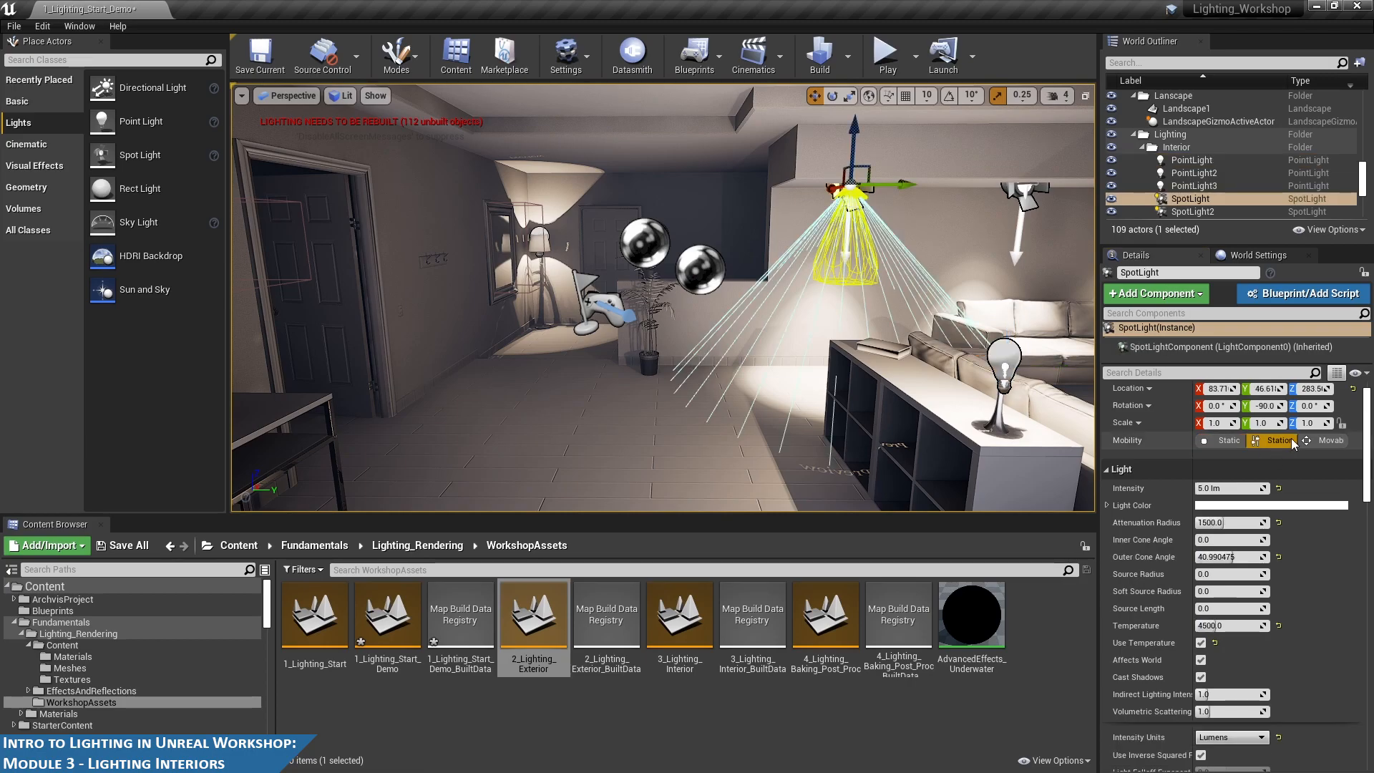
pyautogui.click(1231, 625)
pyautogui.write('400')
pyautogui.press('Return')
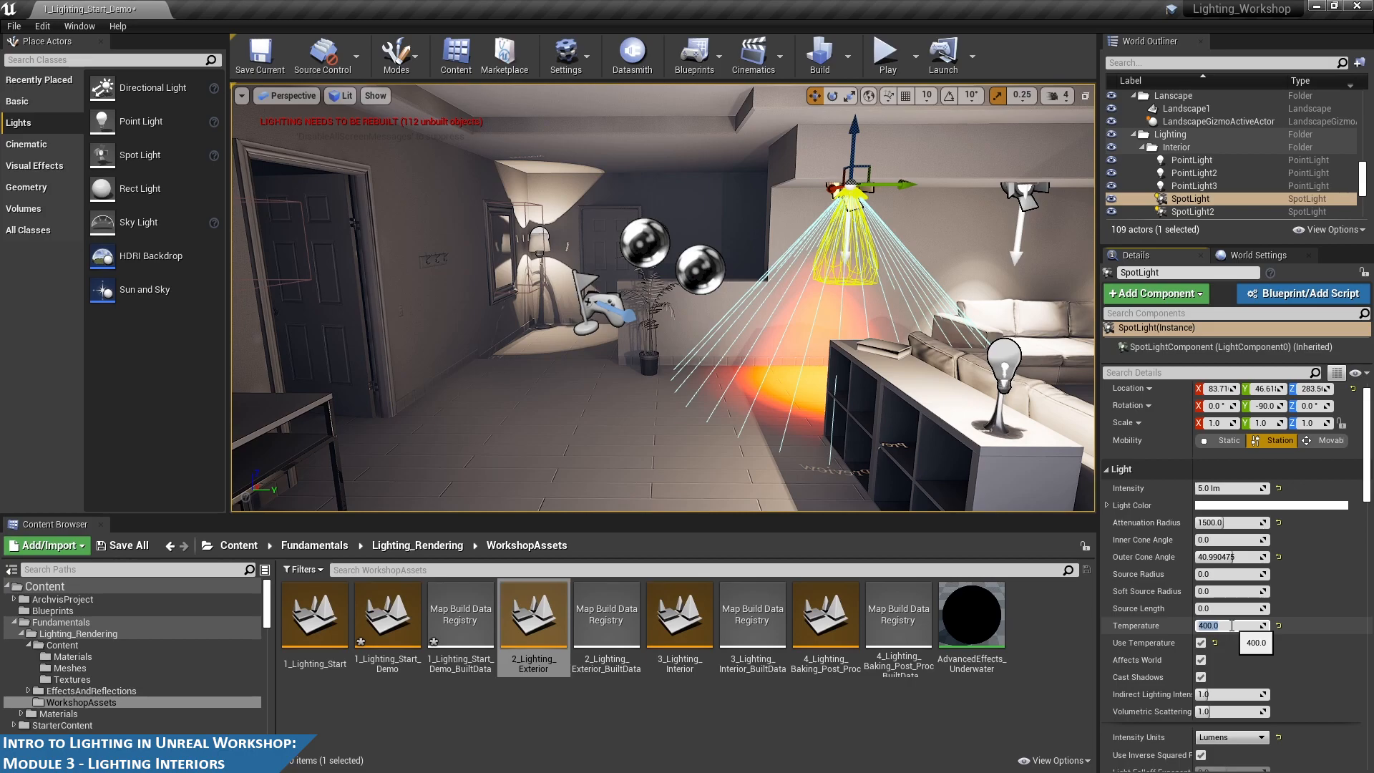
pyautogui.write('4')
pyautogui.press('Return')
pyautogui.write('4000')
pyautogui.press('Return')
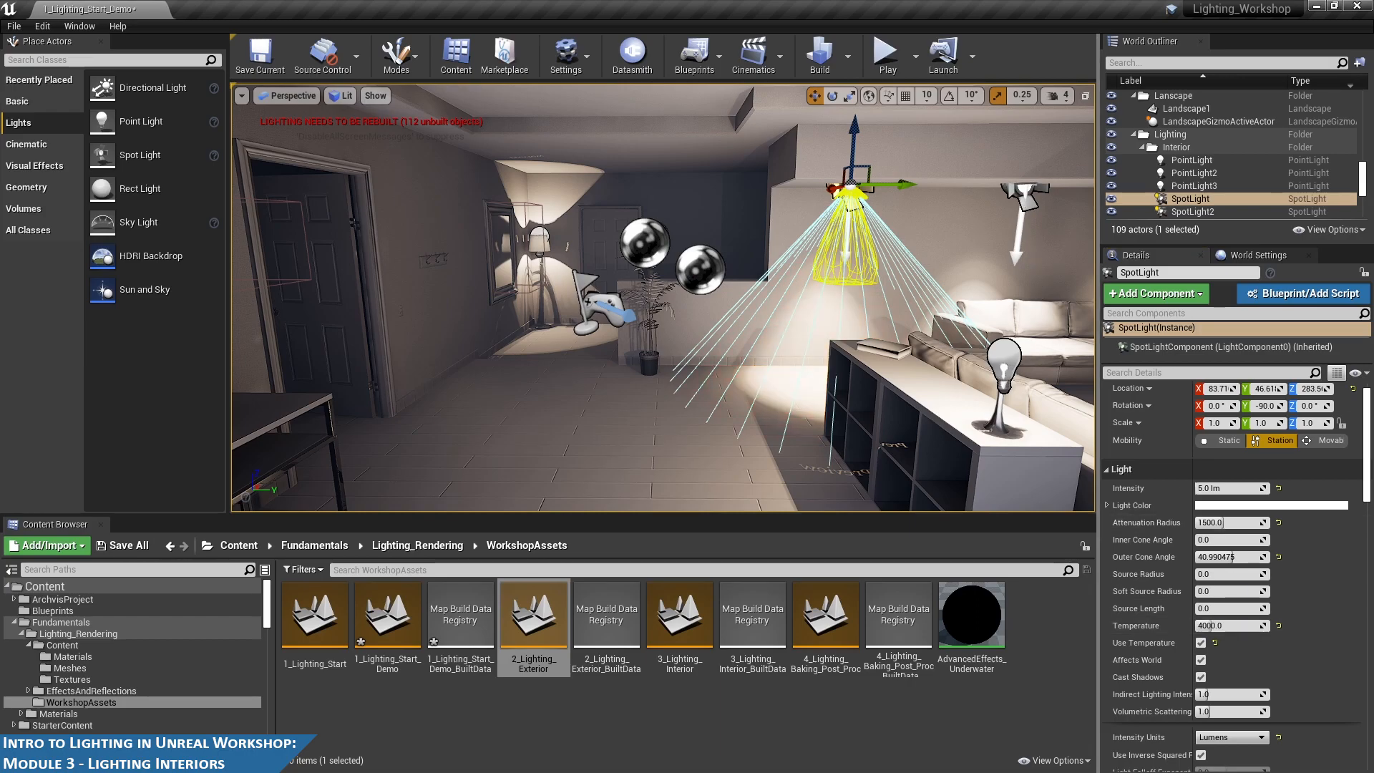
# - Set the temperature of the middle ceiling spotlight over the sofa to 4000
pyautogui.click(1032, 252)
pyautogui.click(1022, 247)
pyautogui.press('f')
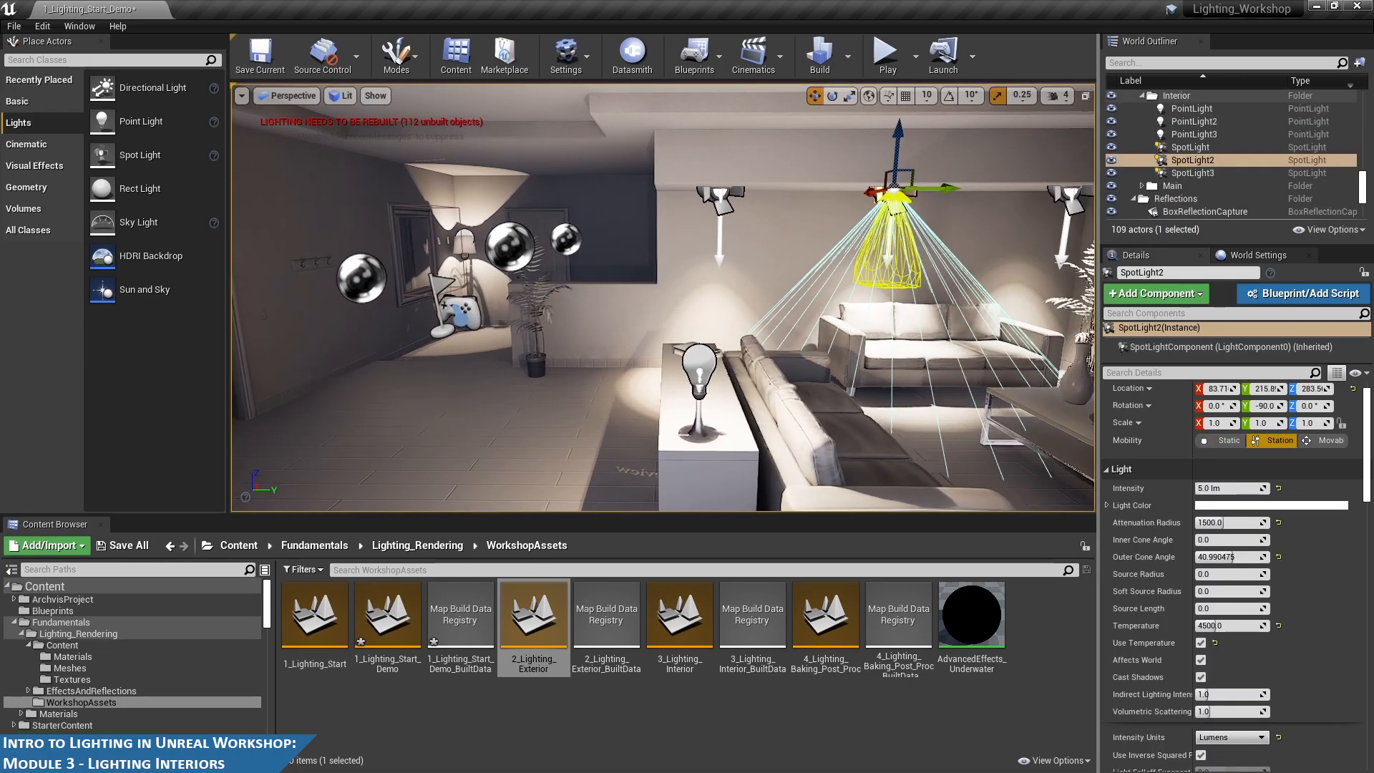
pyautogui.click(1226, 626)
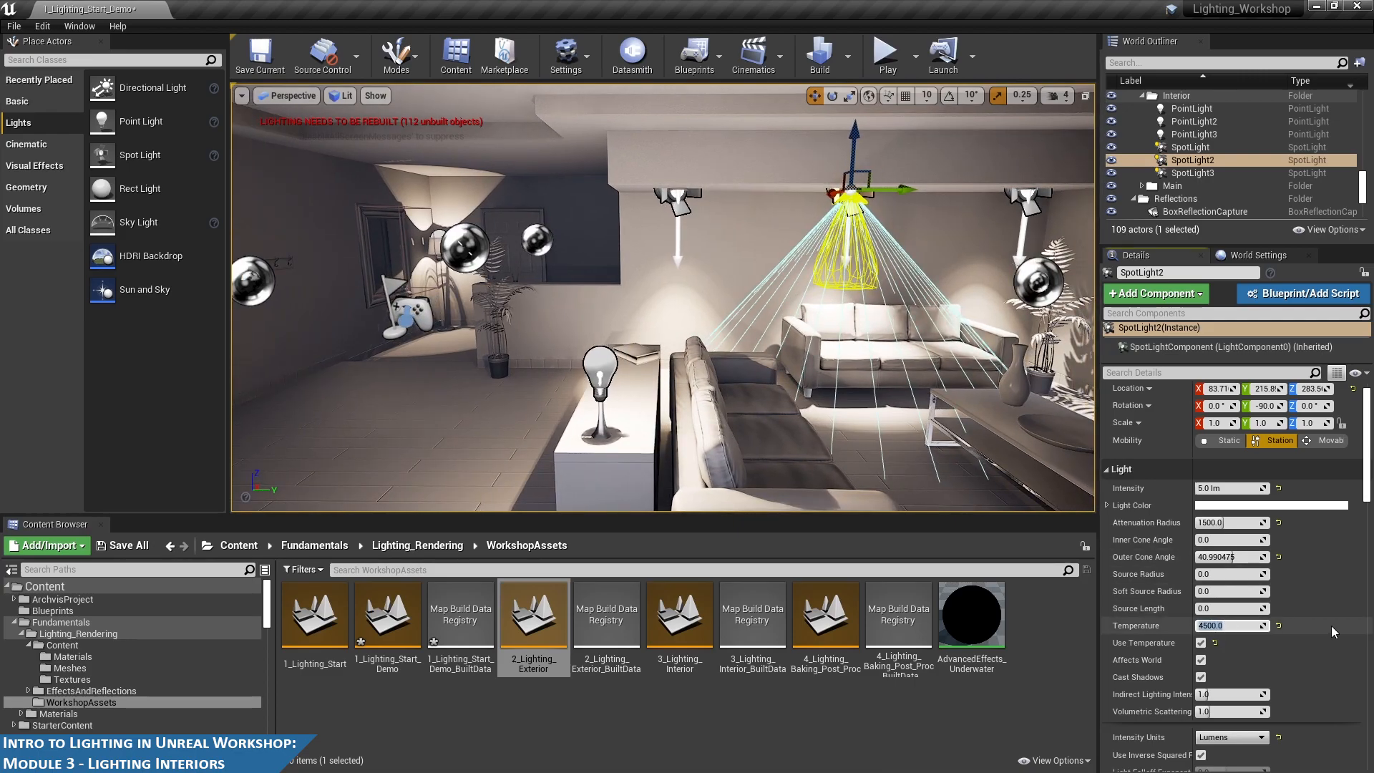
pyautogui.write('4000')
pyautogui.press('Return')
# - Set the temperature of the ceiling spotlight farthest from the entry to 4000
pyautogui.click(1028, 200)
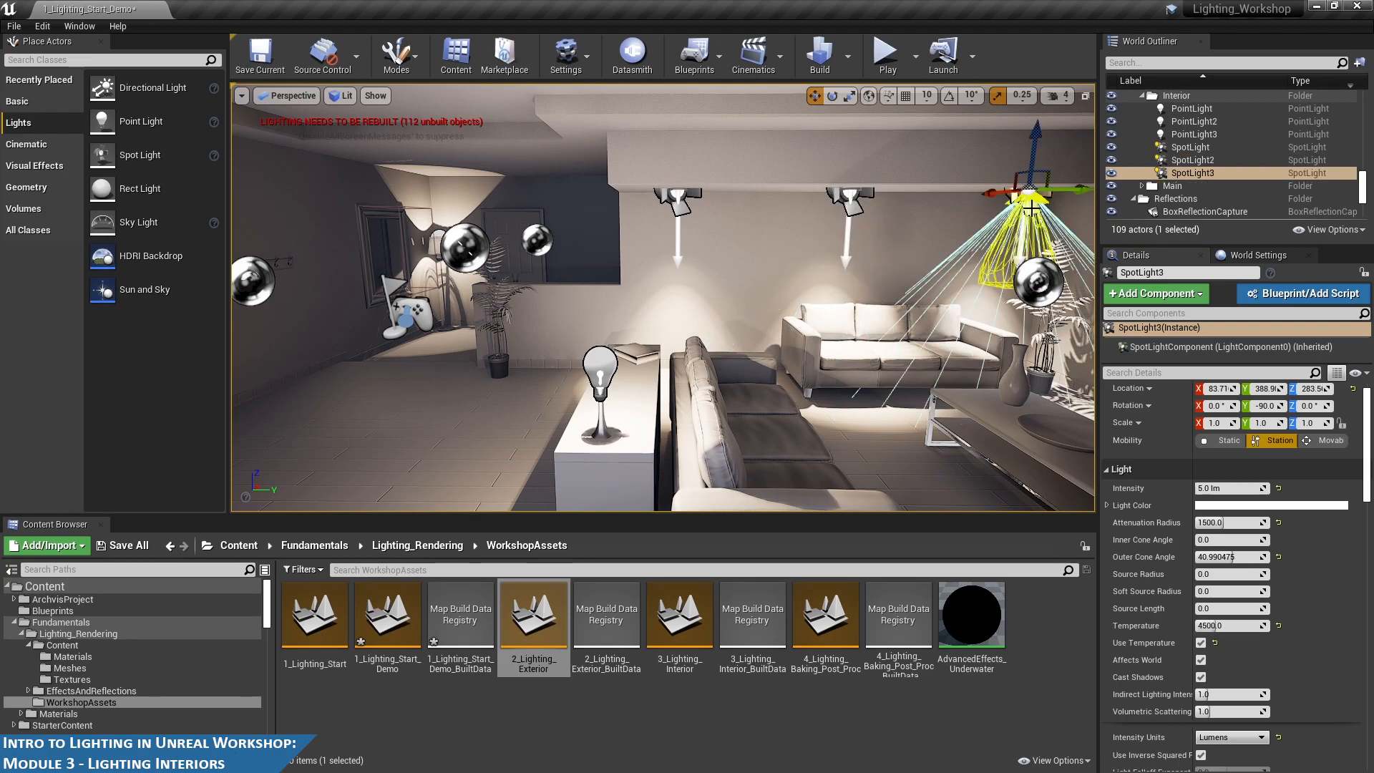
pyautogui.click(1240, 624)
pyautogui.write('4000')
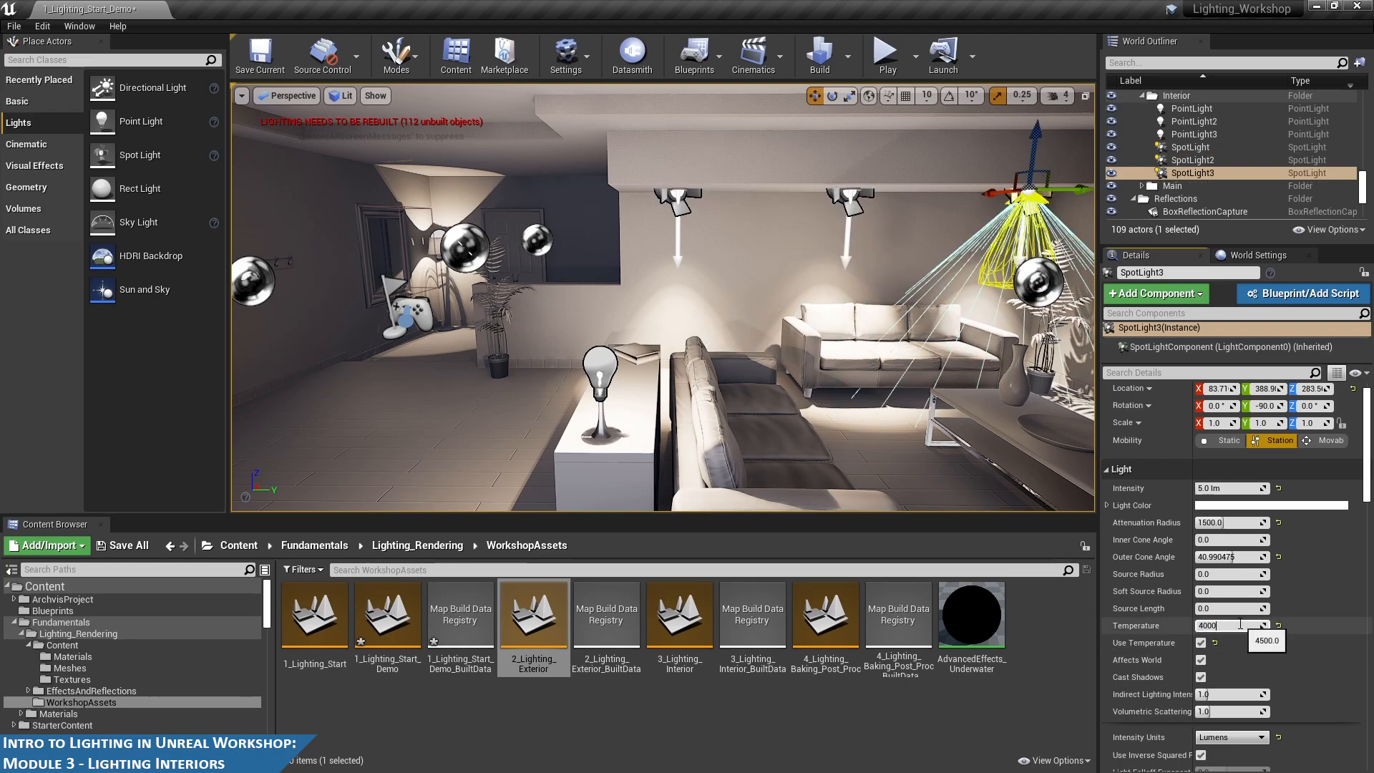
pyautogui.press('Return')
# - Place a new spotlight near the ceiling above the shelf at a height of about 266.5, pitched to about -64°
pyautogui.moveTo(737, 365); pyautogui.dragTo(655, 352, button='middle')
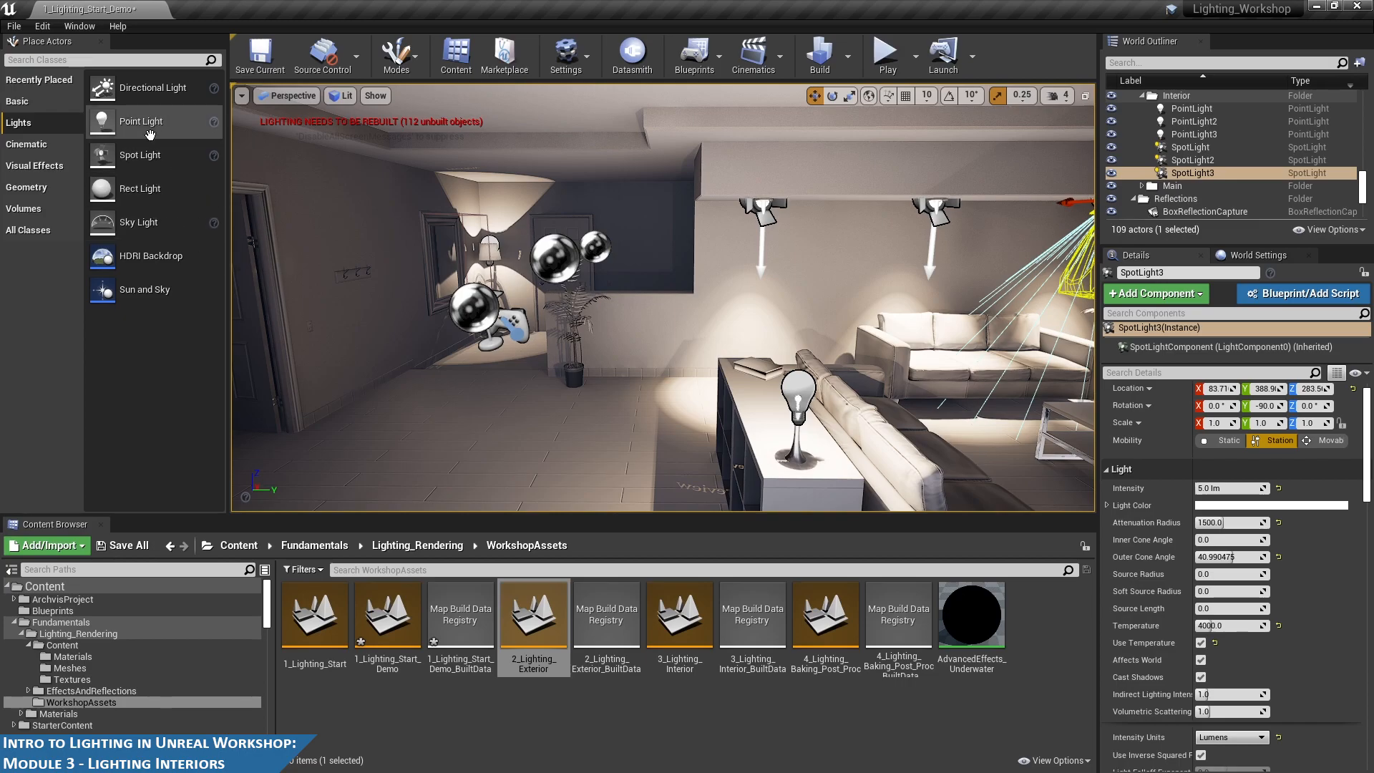
pyautogui.moveTo(149, 198); pyautogui.dragTo(734, 316)
pyautogui.keyDown('alt'); pyautogui.moveTo(676, 400); pyautogui.dragTo(755, 401); pyautogui.keyUp('alt')
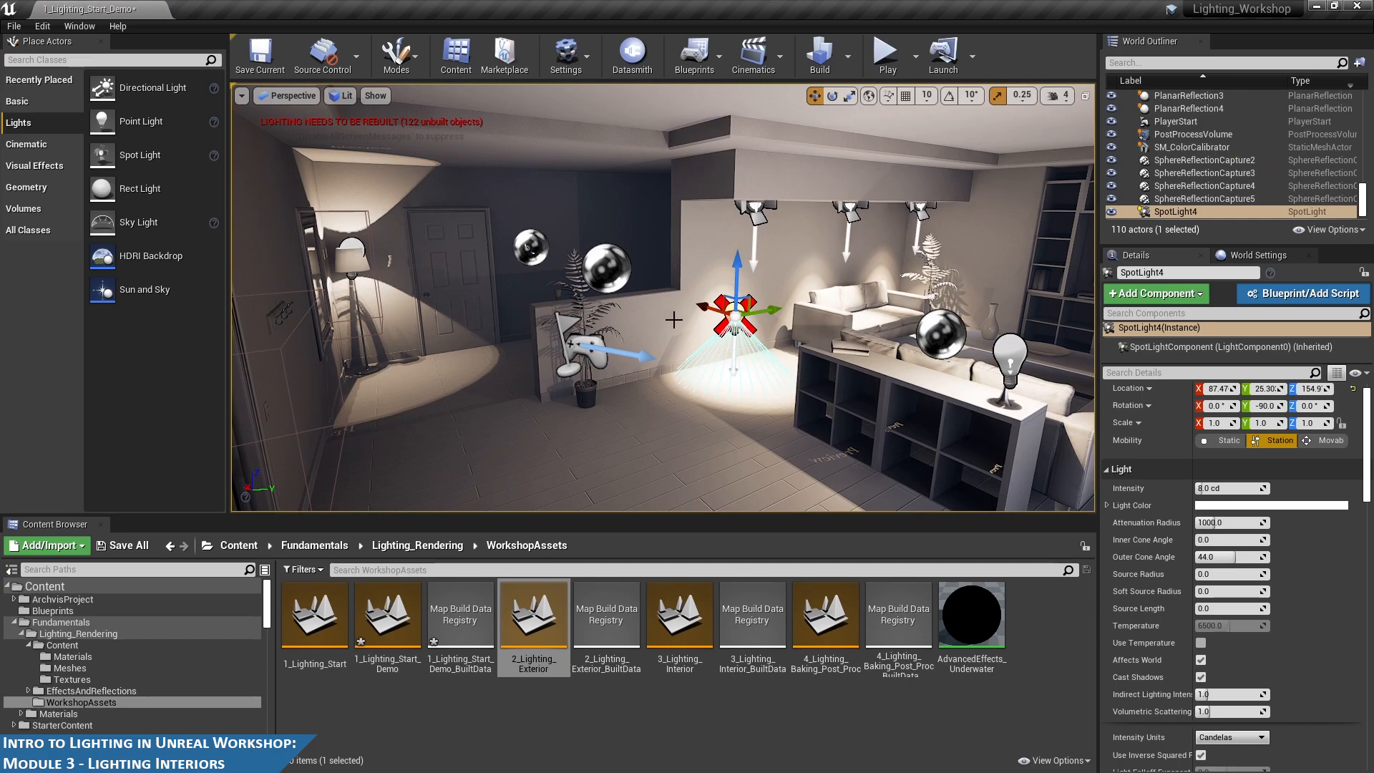
pyautogui.moveTo(709, 310); pyautogui.dragTo(809, 331)
pyautogui.moveTo(845, 288); pyautogui.dragTo(911, 177)
pyautogui.press('e')
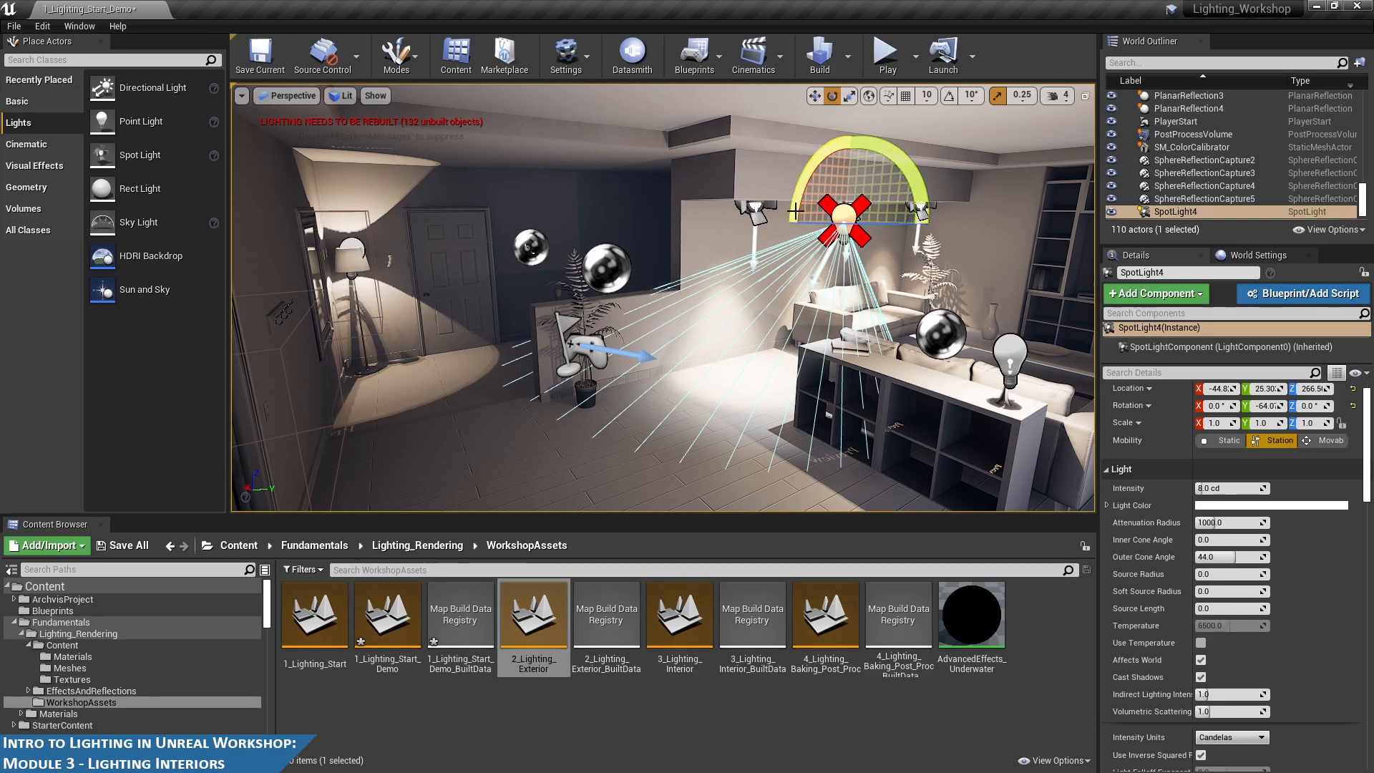
# - Try moving the newly placed spotlight to another position, checking it from the window side
pyautogui.scroll(-3, 846, 282)
pyautogui.moveTo(846, 282); pyautogui.dragTo(884, 269, button='right')
pyautogui.keyDown('alt'); pyautogui.moveTo(883, 269); pyautogui.dragTo(823, 269); pyautogui.keyUp('alt')
pyautogui.press('w')
pyautogui.scroll(-8, 745, 279)
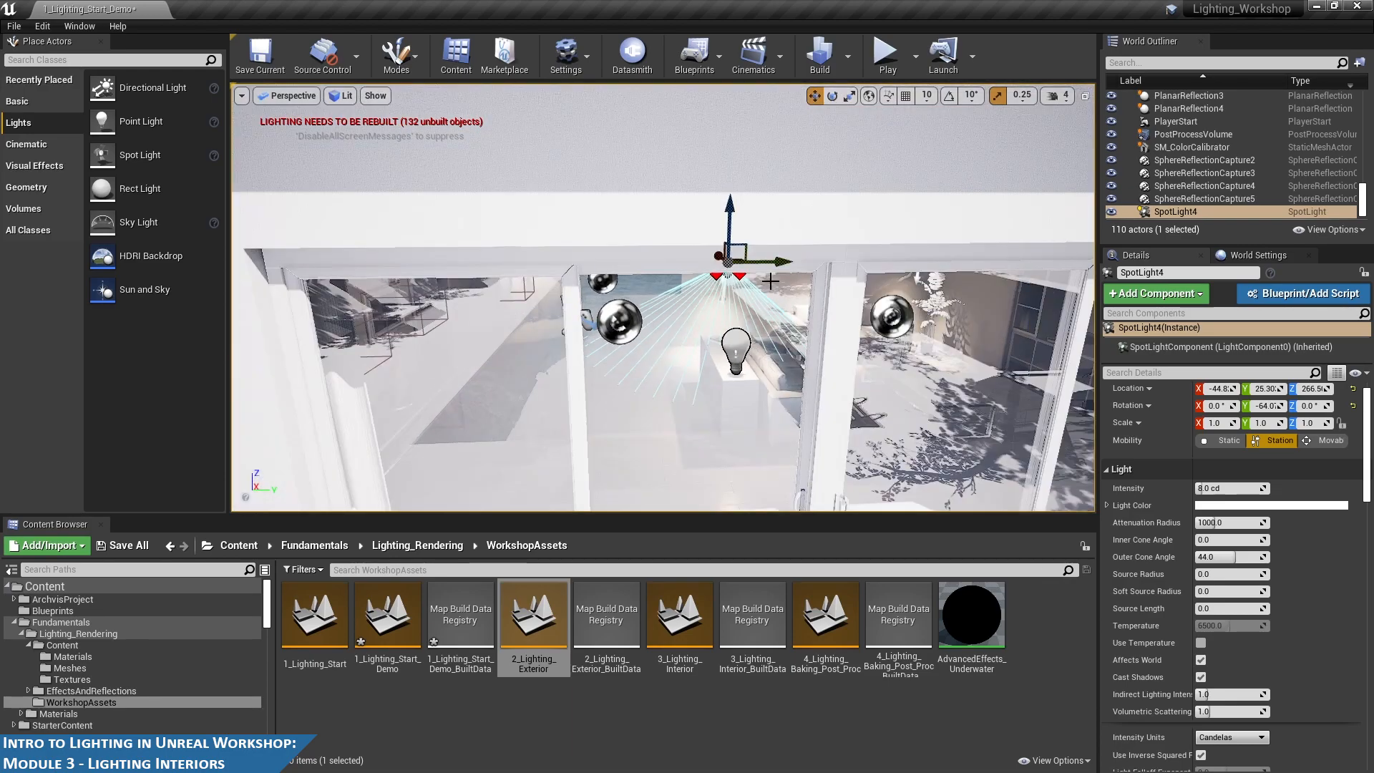
pyautogui.keyDown('alt'); pyautogui.moveTo(773, 383); pyautogui.dragTo(841, 386); pyautogui.keyUp('alt')
pyautogui.scroll(-3, 740, 318)
pyautogui.moveTo(680, 274); pyautogui.dragTo(1007, 469)
pyautogui.keyDown('alt'); pyautogui.moveTo(867, 417); pyautogui.dragTo(744, 397); pyautogui.keyUp('alt')
pyautogui.keyDown('alt'); pyautogui.moveTo(867, 417); pyautogui.dragTo(808, 444); pyautogui.keyUp('alt')
# - Try shifting and re-aiming the newly placed spotlight, and delete it from the level
pyautogui.moveTo(443, 320); pyautogui.dragTo(430, 212)
pyautogui.keyDown('alt'); pyautogui.moveTo(573, 249); pyautogui.dragTo(501, 269); pyautogui.keyUp('alt')
pyautogui.keyDown('alt'); pyautogui.moveTo(736, 298); pyautogui.dragTo(658, 297); pyautogui.keyUp('alt')
pyautogui.press('e')
pyautogui.moveTo(431, 200); pyautogui.dragTo(467, 236)
pyautogui.keyDown('alt'); pyautogui.moveTo(577, 237); pyautogui.dragTo(658, 262); pyautogui.keyUp('alt')
pyautogui.press('Delete')
# - Examine the shelf lamp's point light and how the interior lights illuminate the entry and living area
pyautogui.press('w')
pyautogui.moveTo(658, 261)
pyautogui.mouseDown(button='right')
pyautogui.moveTo(722, 283)
pyautogui.moveTo(657, 280)
pyautogui.mouseUp(button='right')
pyautogui.press('a')
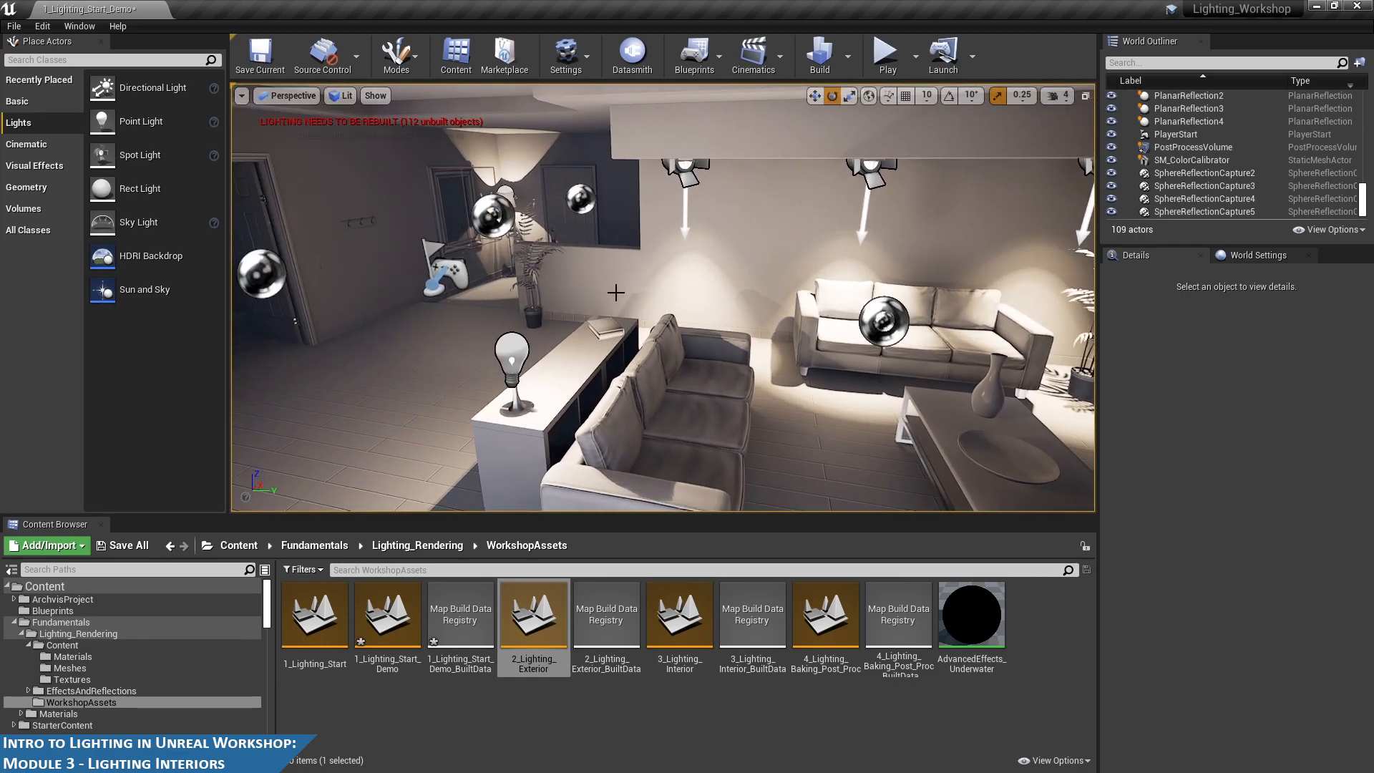
pyautogui.click(514, 348)
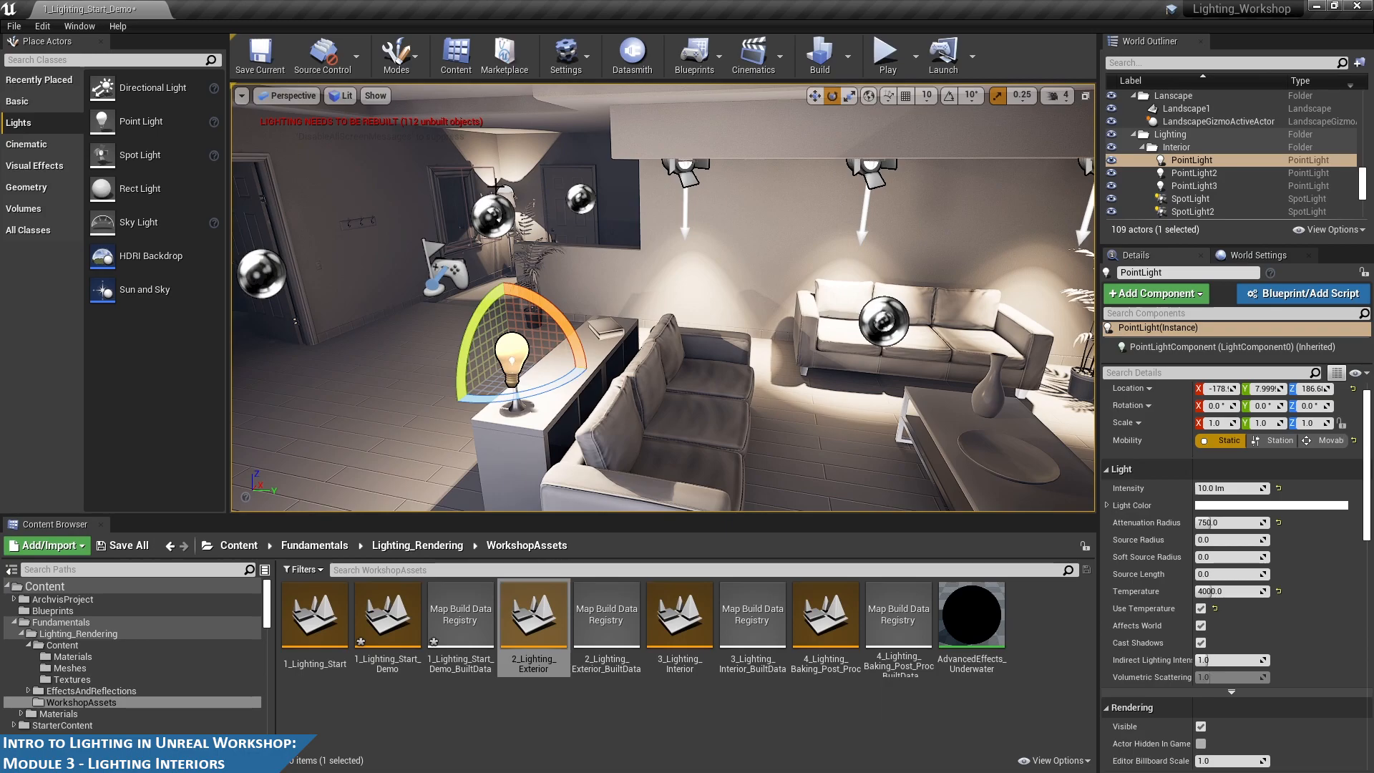
pyautogui.moveTo(626, 254)
pyautogui.mouseDown()
pyautogui.moveTo(737, 301)
pyautogui.moveTo(666, 322)
pyautogui.moveTo(615, 272)
pyautogui.moveTo(617, 255)
pyautogui.mouseUp()
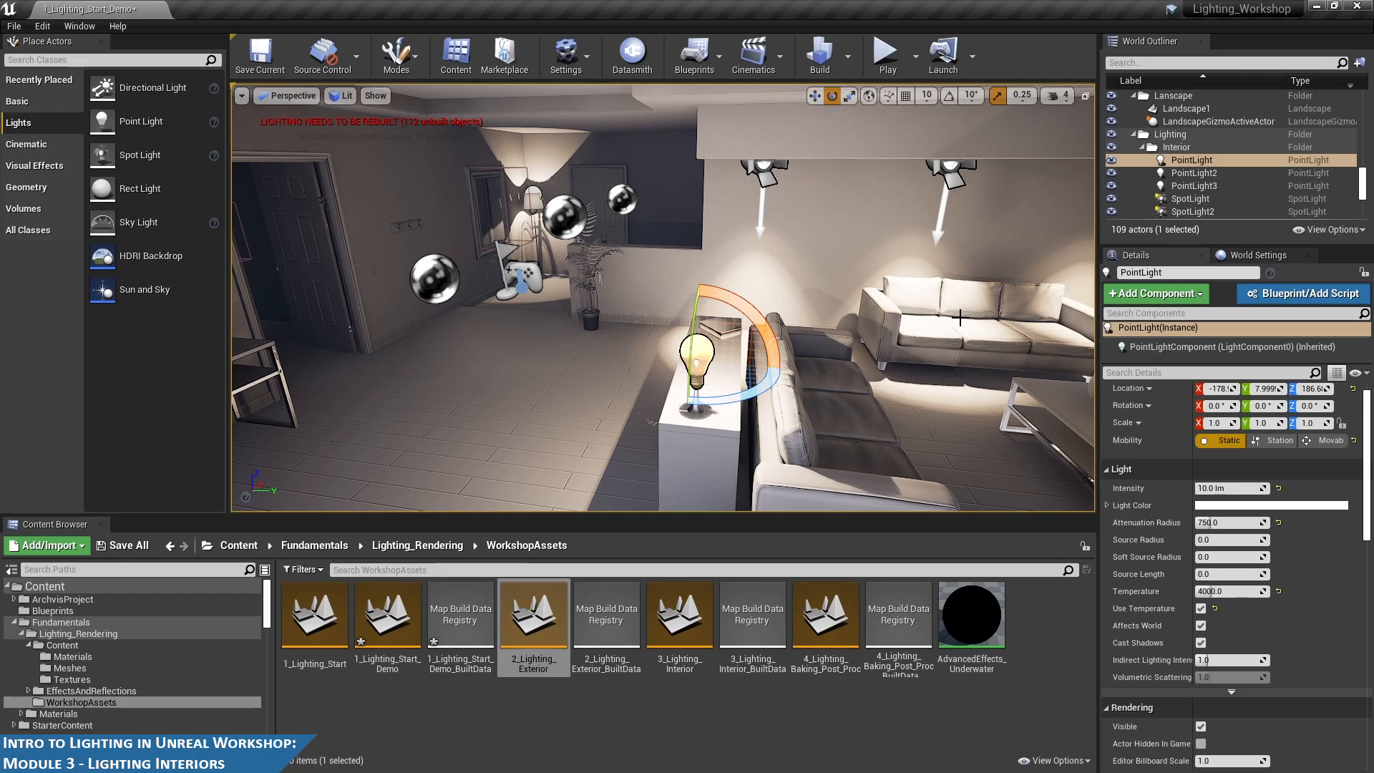
pyautogui.moveTo(586, 333); pyautogui.dragTo(483, 376, button='middle')
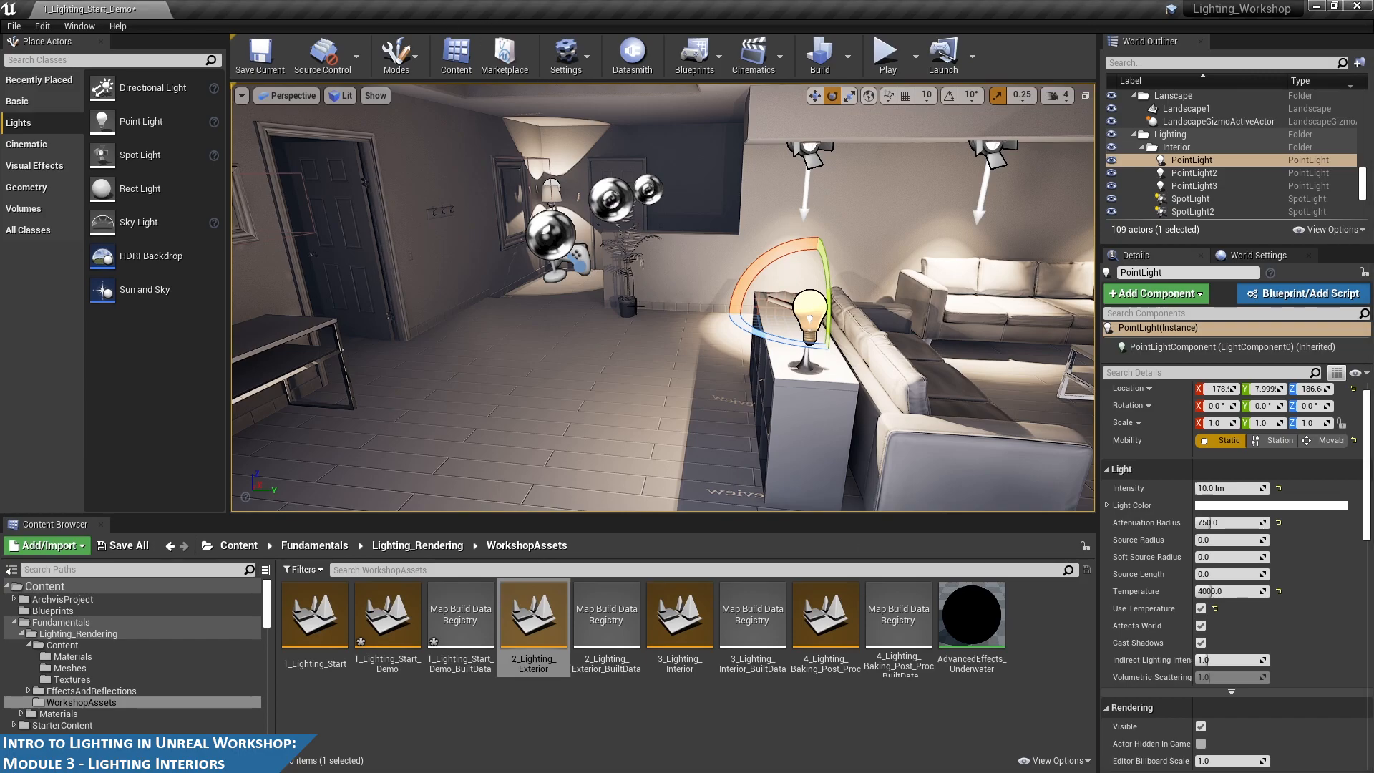
pyautogui.press('1')
pyautogui.press('2')
pyautogui.press('3')
pyautogui.moveTo(787, 267); pyautogui.dragTo(823, 275, button='right')
pyautogui.press('d')
pyautogui.press('w')
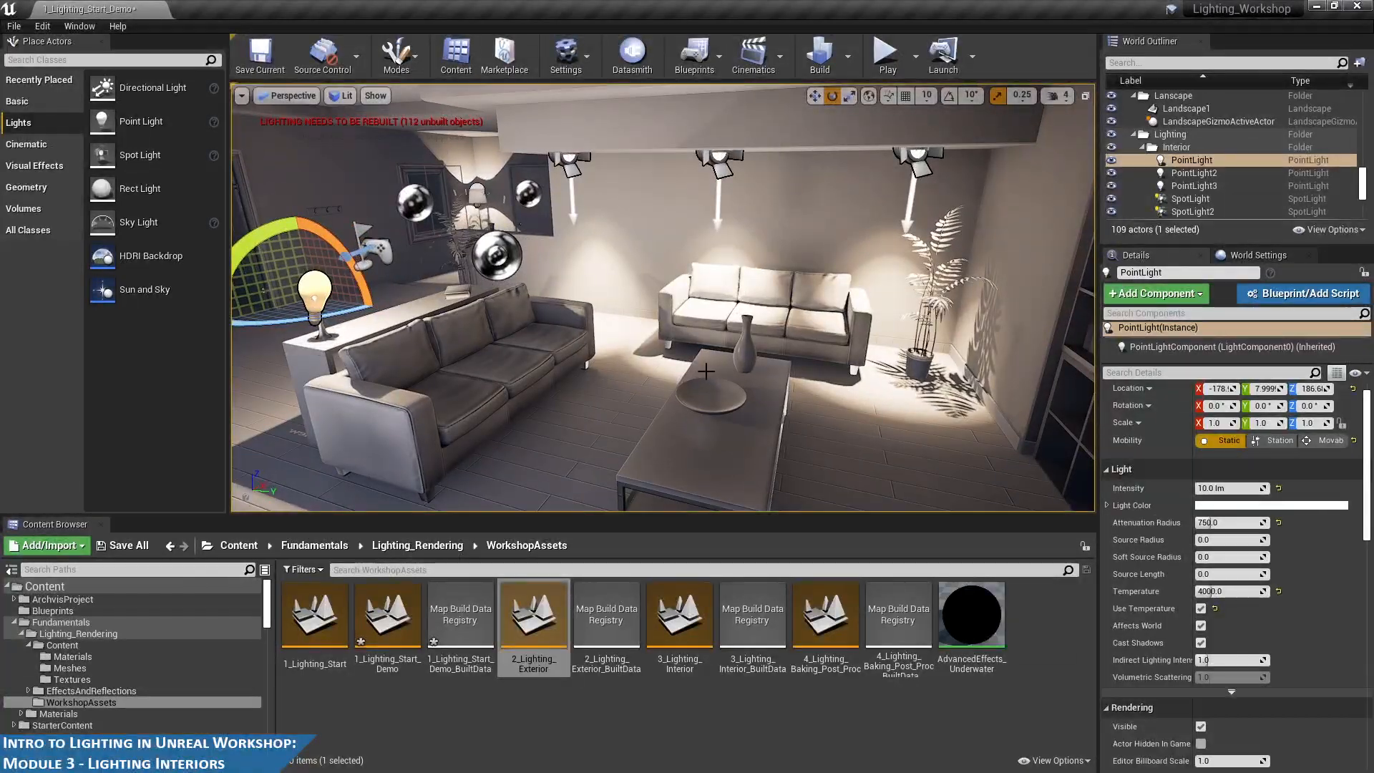
# - Look around from the coffee table bowl toward the glass sliding doors and the daylight they let in
pyautogui.click(712, 396)
pyautogui.press('f')
pyautogui.keyDown('alt'); pyautogui.moveTo(773, 369); pyautogui.dragTo(840, 386); pyautogui.keyUp('alt')
pyautogui.press('w')
pyautogui.moveTo(840, 239); pyautogui.dragTo(774, 231, button='right')
pyautogui.press('d')
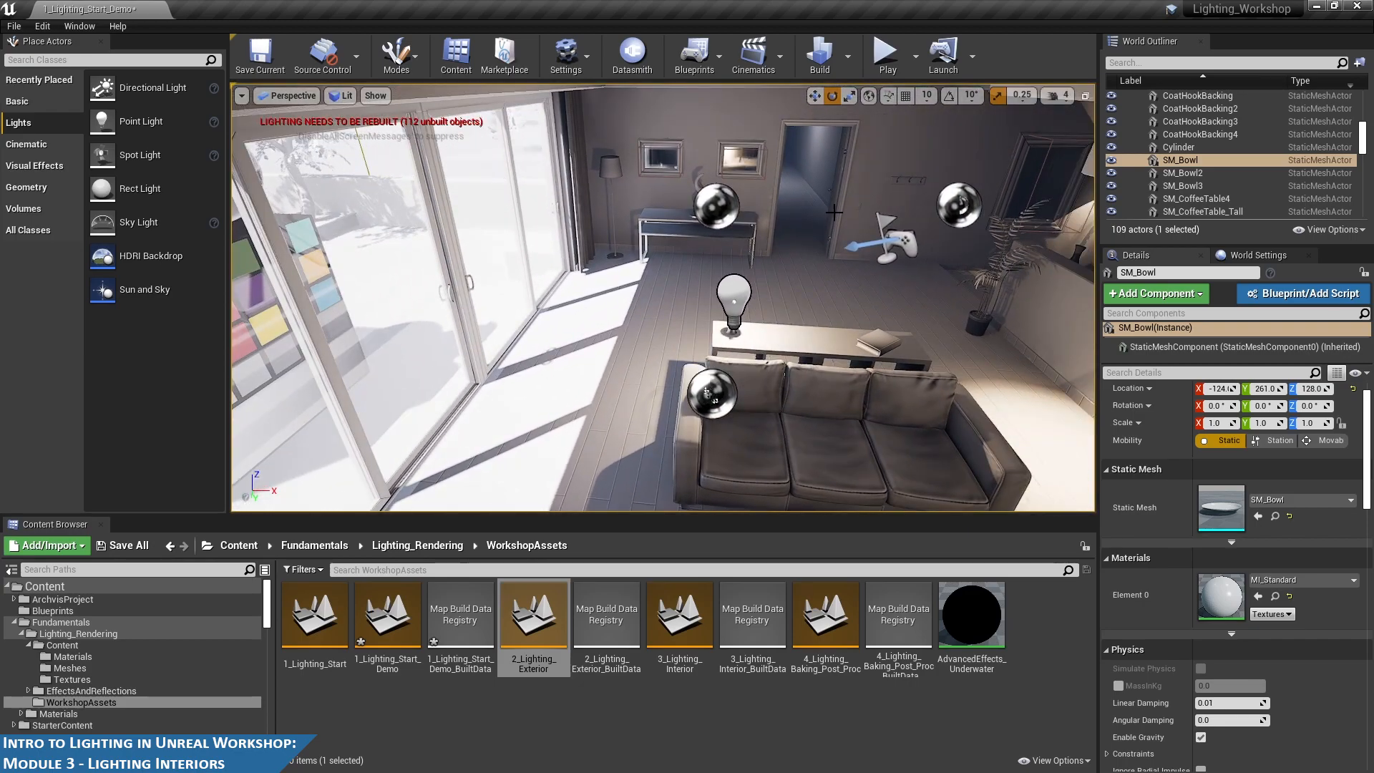
pyautogui.moveTo(647, 355); pyautogui.dragTo(637, 292, button='right')
pyautogui.press('w')
pyautogui.press('a')
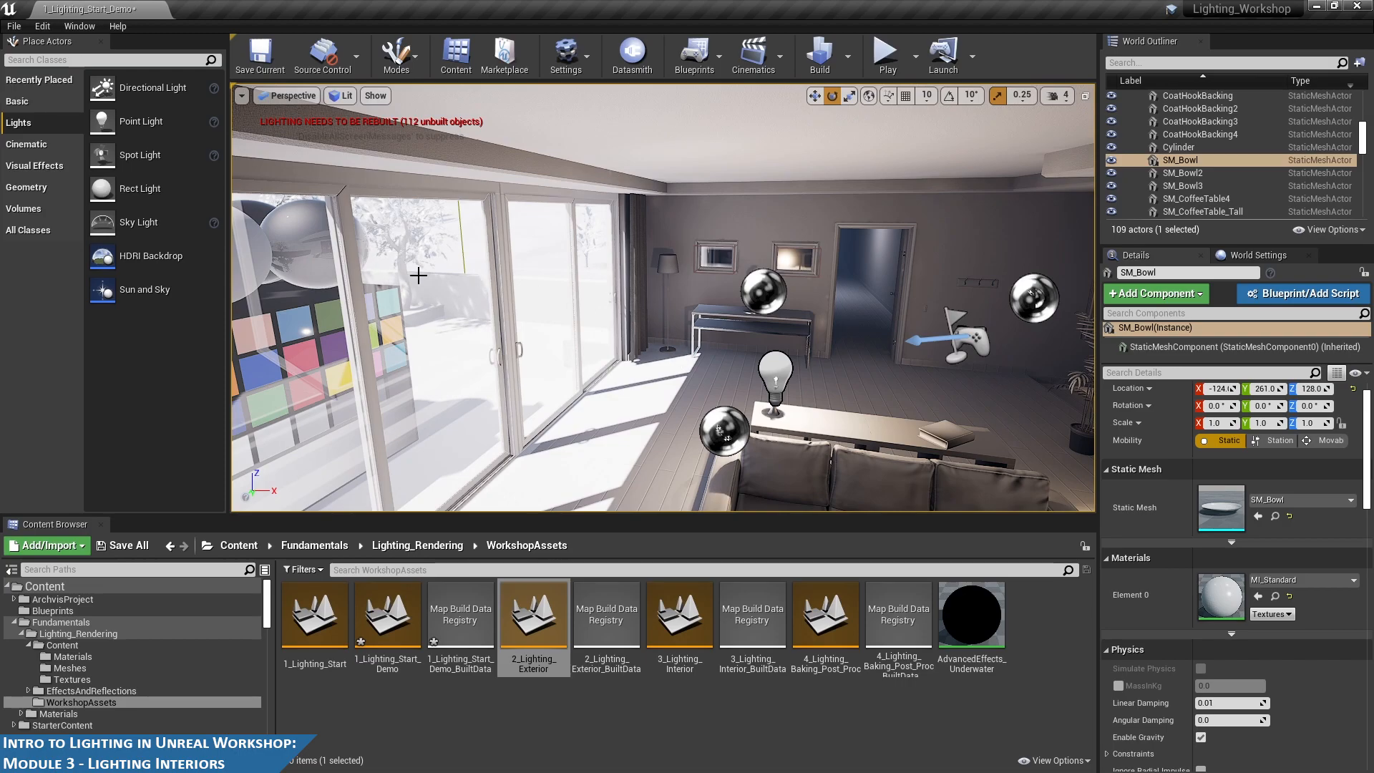
# - Search the placeable actors for "lightmass" and place a Lightmass Portal at the glass doors
pyautogui.click(120, 60)
pyautogui.write('lightmass')
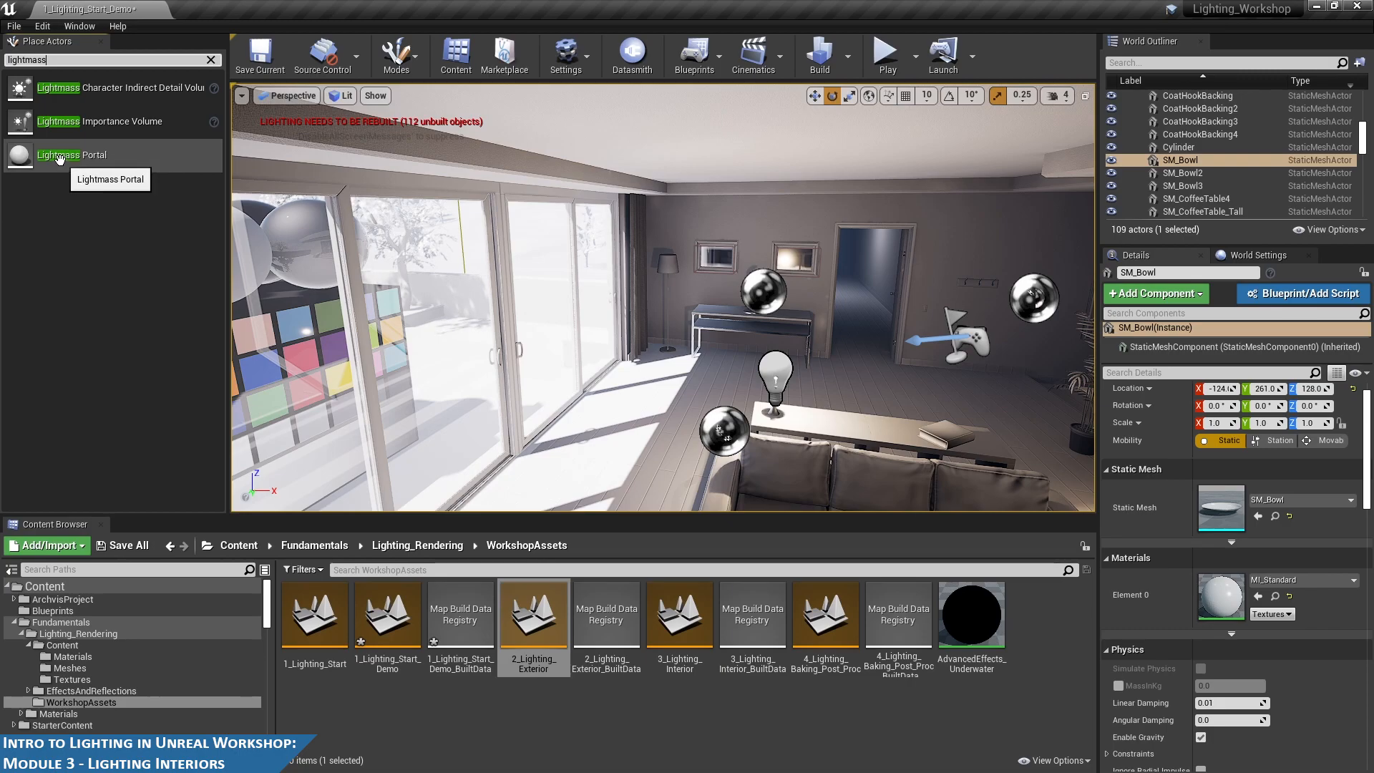
pyautogui.moveTo(41, 154); pyautogui.dragTo(555, 395)
pyautogui.moveTo(683, 404); pyautogui.dragTo(780, 408, button='right')
pyautogui.press('a')
# - Try rotating the Lightmass Portal at the glass doors, and undo the rotation
pyautogui.keyDown('alt'); pyautogui.moveTo(757, 306); pyautogui.dragTo(901, 379); pyautogui.keyUp('alt')
pyautogui.moveTo(729, 270); pyautogui.dragTo(651, 301)
pyautogui.hotkey('ctrl', 'z')
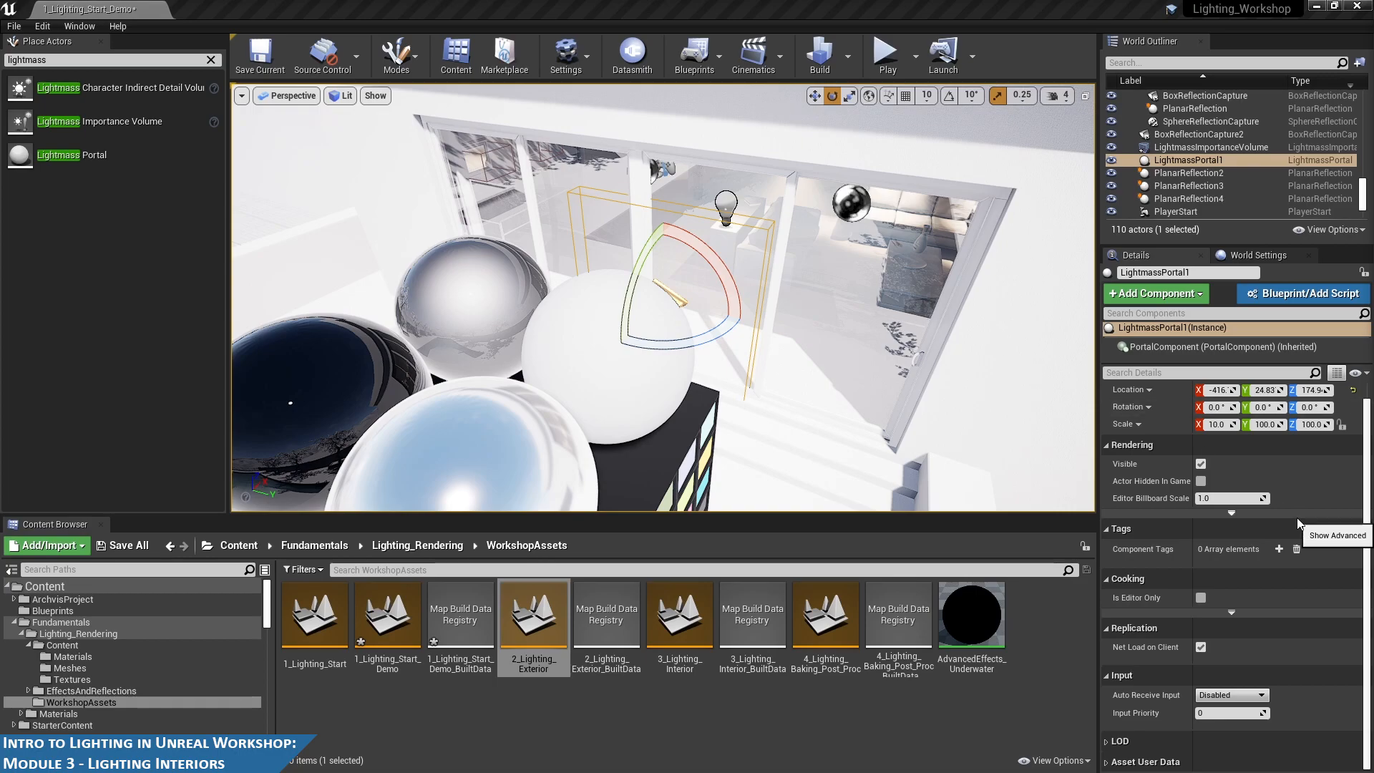
# - Duplicate the colour calibrator outside the windows and move the copy indoors to about X -85.7, Y -190
pyautogui.scroll(1, 1296, 517)
pyautogui.keyDown('alt'); pyautogui.moveTo(921, 335); pyautogui.dragTo(830, 335); pyautogui.keyUp('alt')
pyautogui.click(476, 308)
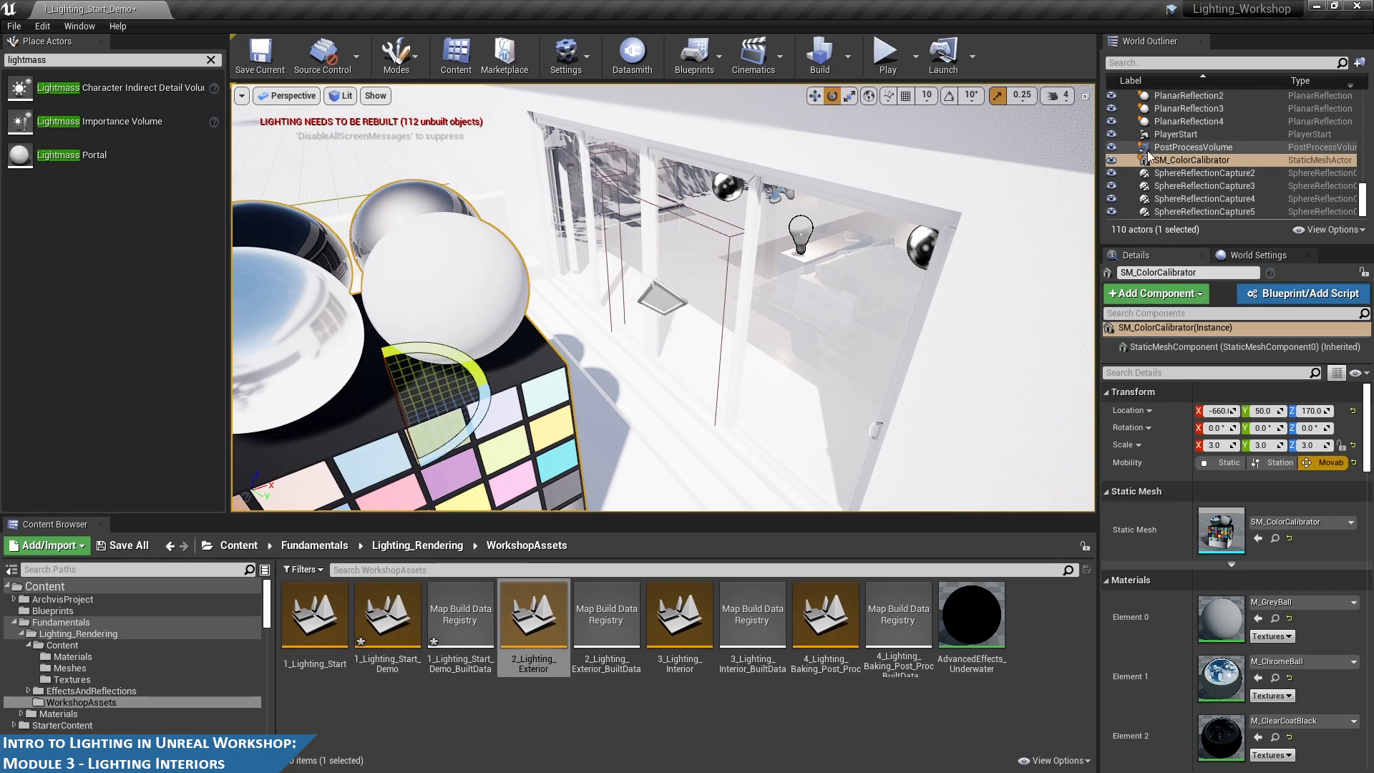
pyautogui.doubleClick(1127, 161)
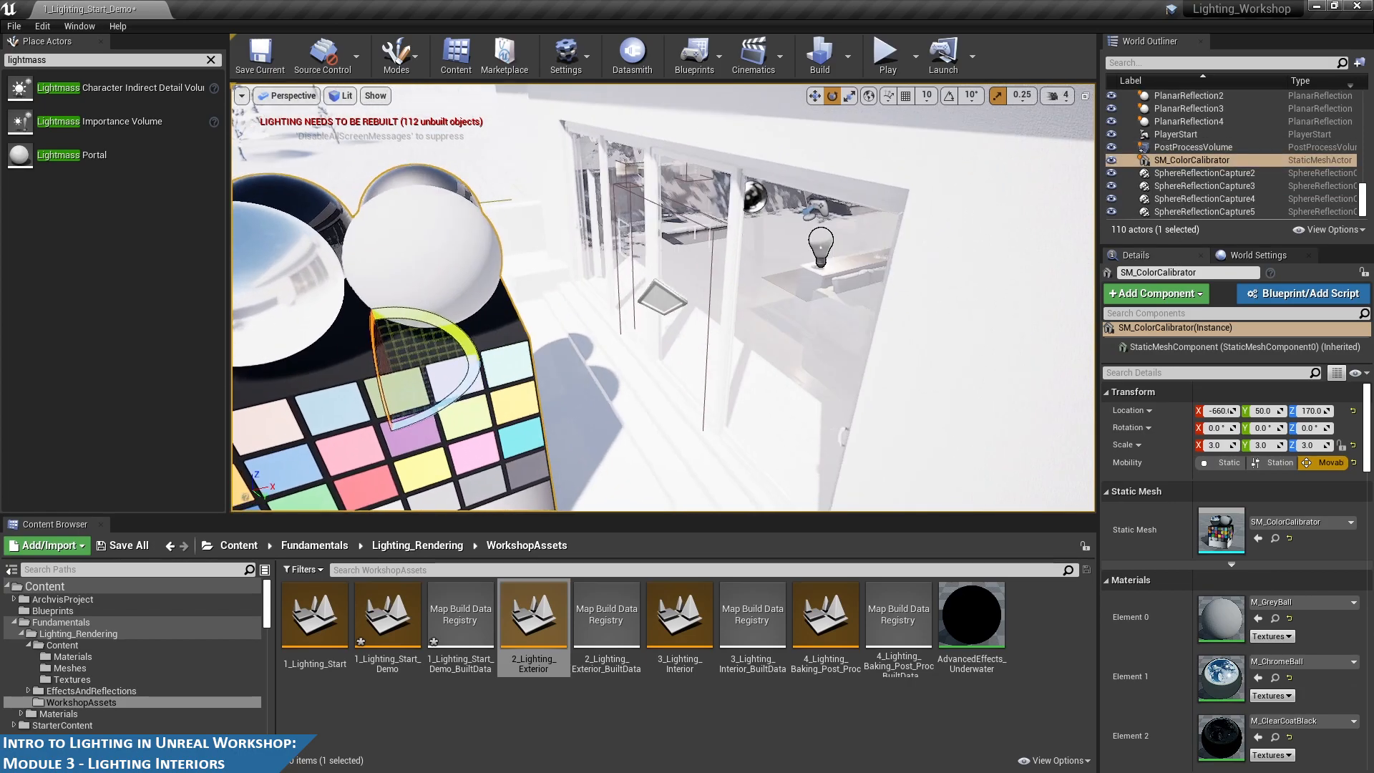
pyautogui.moveTo(922, 287); pyautogui.dragTo(887, 288, button='right')
pyautogui.hotkey('ctrl', 'w')
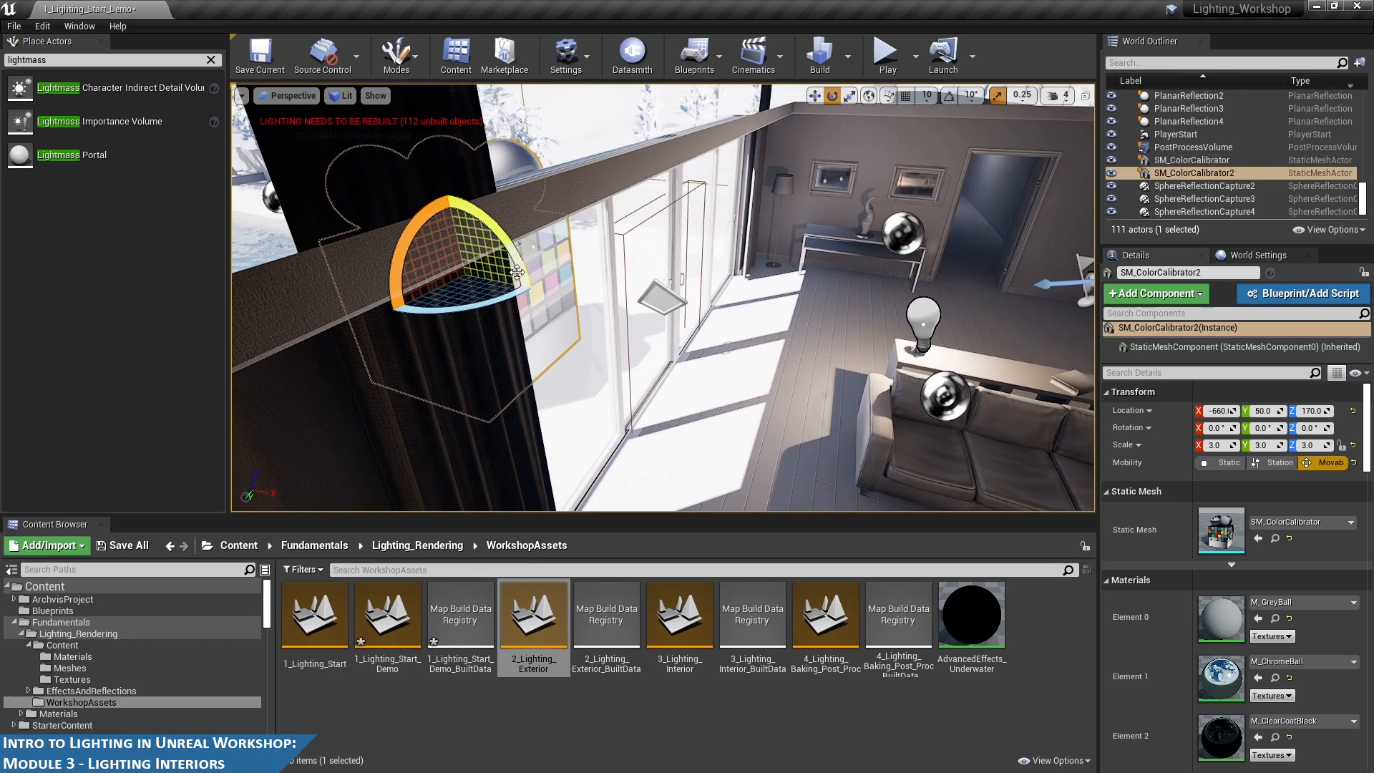
pyautogui.press('w')
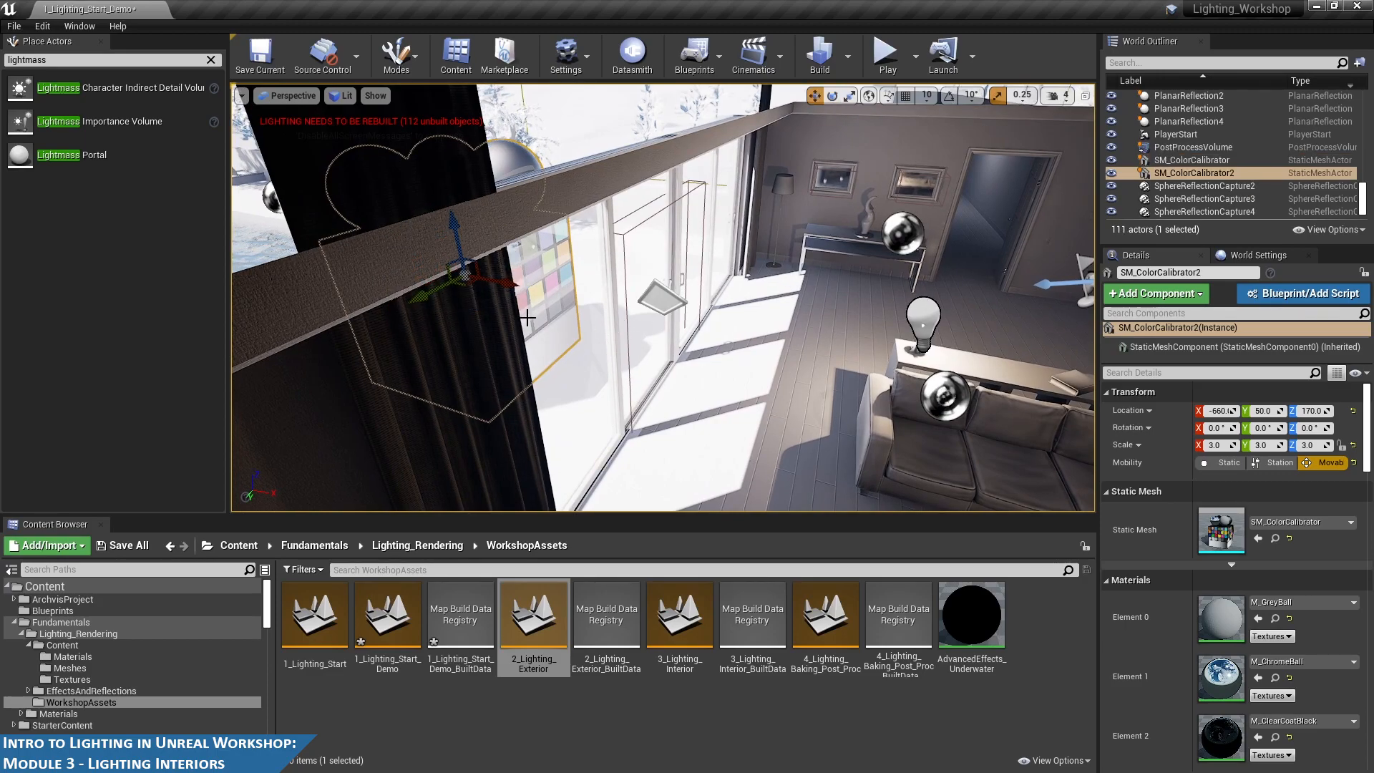
pyautogui.moveTo(496, 285); pyautogui.dragTo(1050, 282)
pyautogui.press('f')
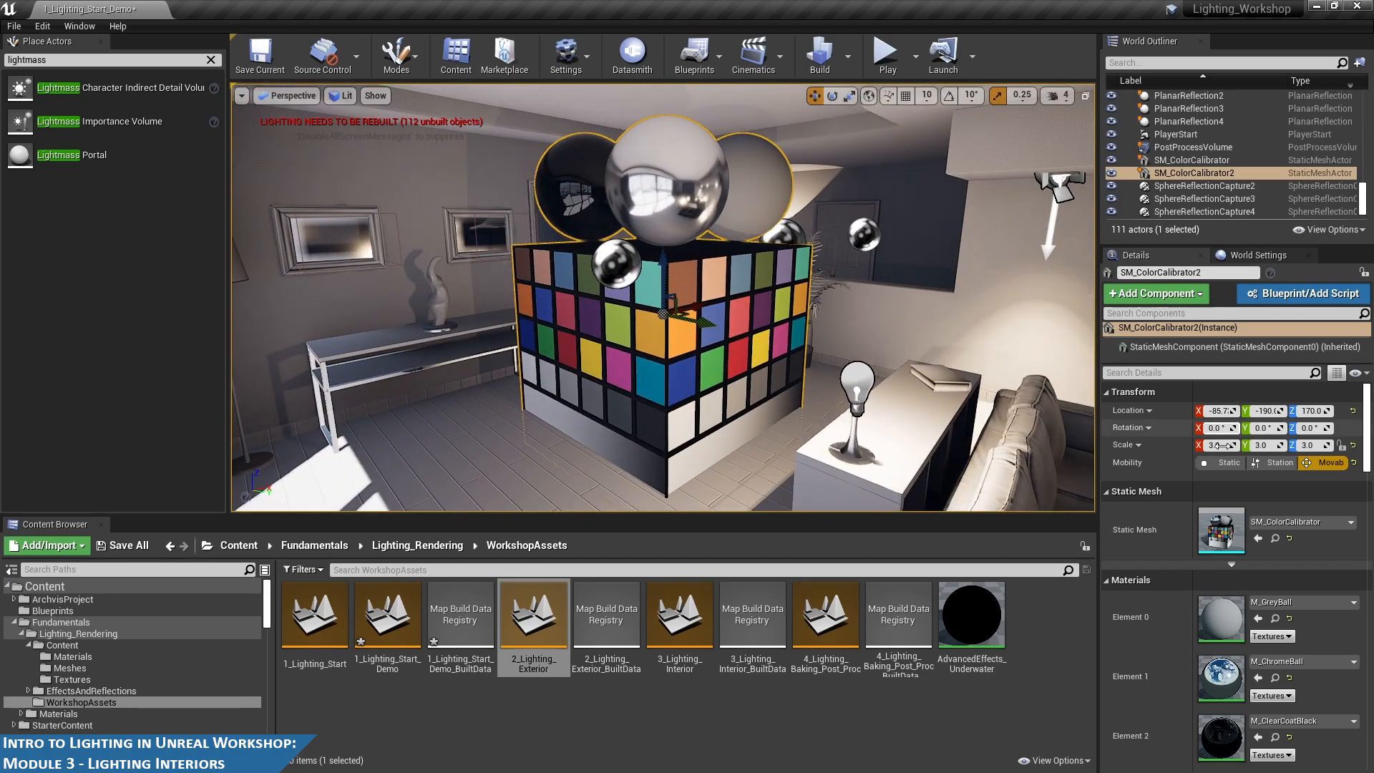
# - Scale the indoor colour calibrator to 1 on all three axes and lower it to a height of about 121.5
pyautogui.click(1215, 445)
pyautogui.write('1')
pyautogui.press('Tab')
pyautogui.write('1')
pyautogui.press('Tab')
pyautogui.write('1')
pyautogui.press('Return')
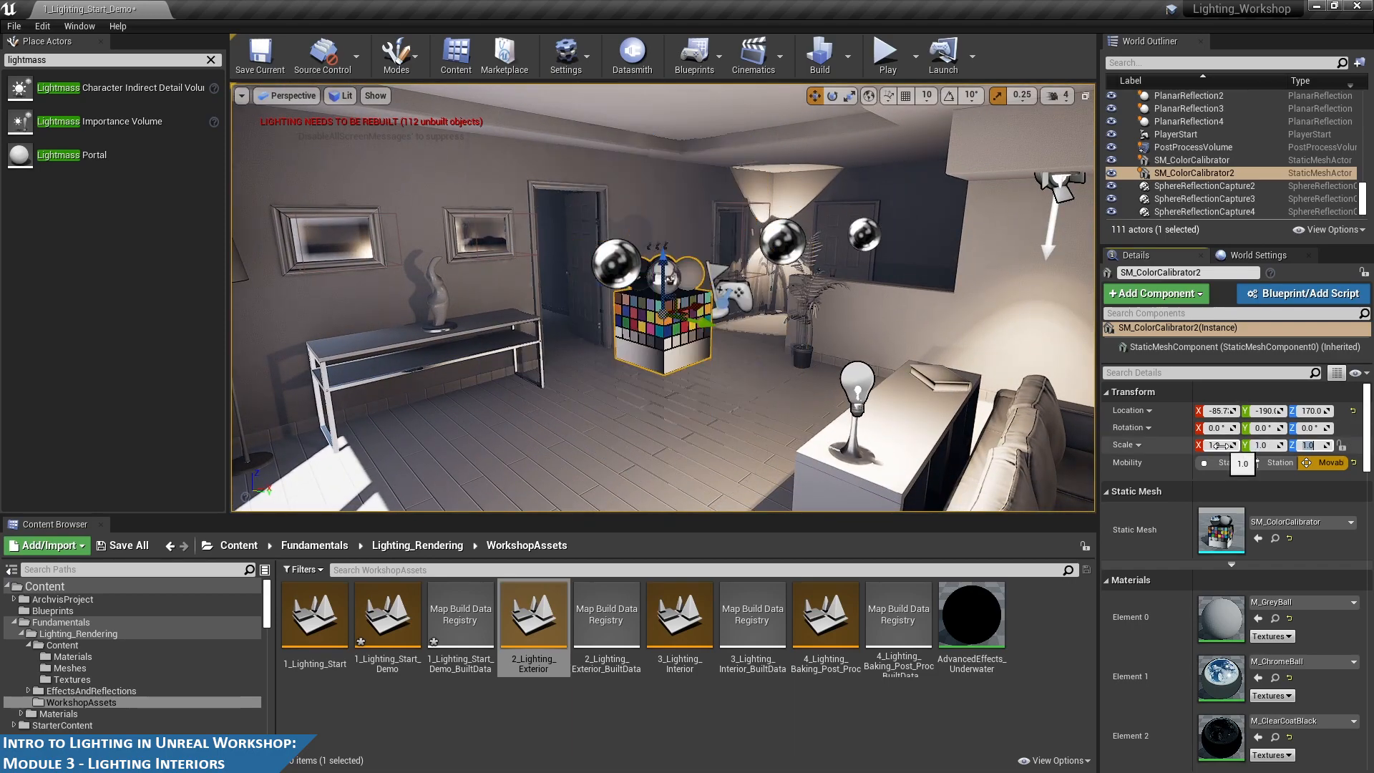
pyautogui.keyDown('alt'); pyautogui.moveTo(556, 253); pyautogui.dragTo(657, 316); pyautogui.keyUp('alt')
pyautogui.press('f')
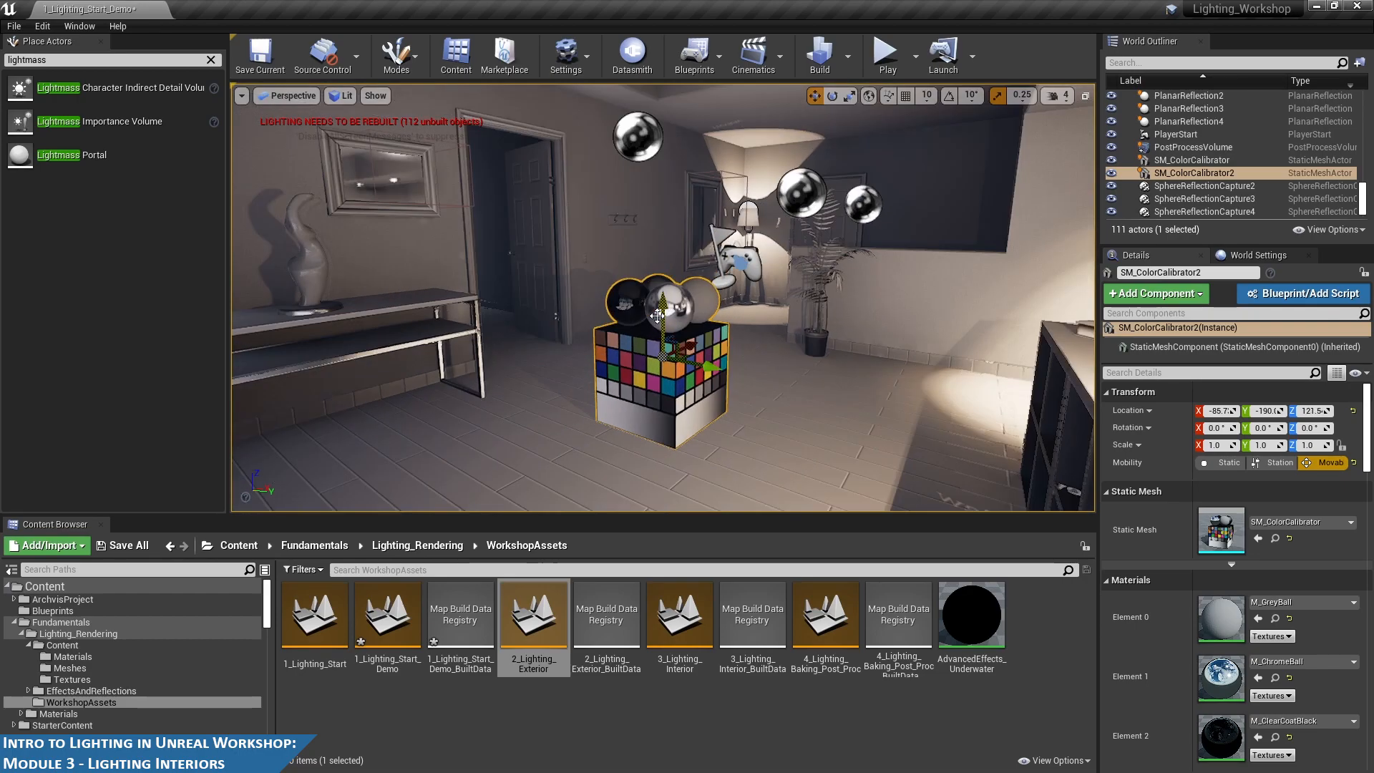
# - Examine the indoor calibrator's colour swatches, grey scale and spheres from several angles under the interior lighting
pyautogui.keyDown('alt'); pyautogui.moveTo(881, 372); pyautogui.dragTo(1023, 390); pyautogui.keyUp('alt')
pyautogui.keyDown('alt'); pyautogui.moveTo(473, 301); pyautogui.dragTo(949, 390); pyautogui.keyUp('alt')
pyautogui.moveTo(949, 390)
pyautogui.keyDown('alt'); pyautogui.mouseDown(button='right')
pyautogui.moveTo(816, 390)
pyautogui.moveTo(939, 387)
pyautogui.mouseUp(button='right'); pyautogui.keyUp('alt')
pyautogui.moveTo(811, 362)
pyautogui.keyDown('alt'); pyautogui.mouseDown()
pyautogui.moveTo(887, 361)
pyautogui.moveTo(811, 361)
pyautogui.mouseUp(); pyautogui.keyUp('alt')
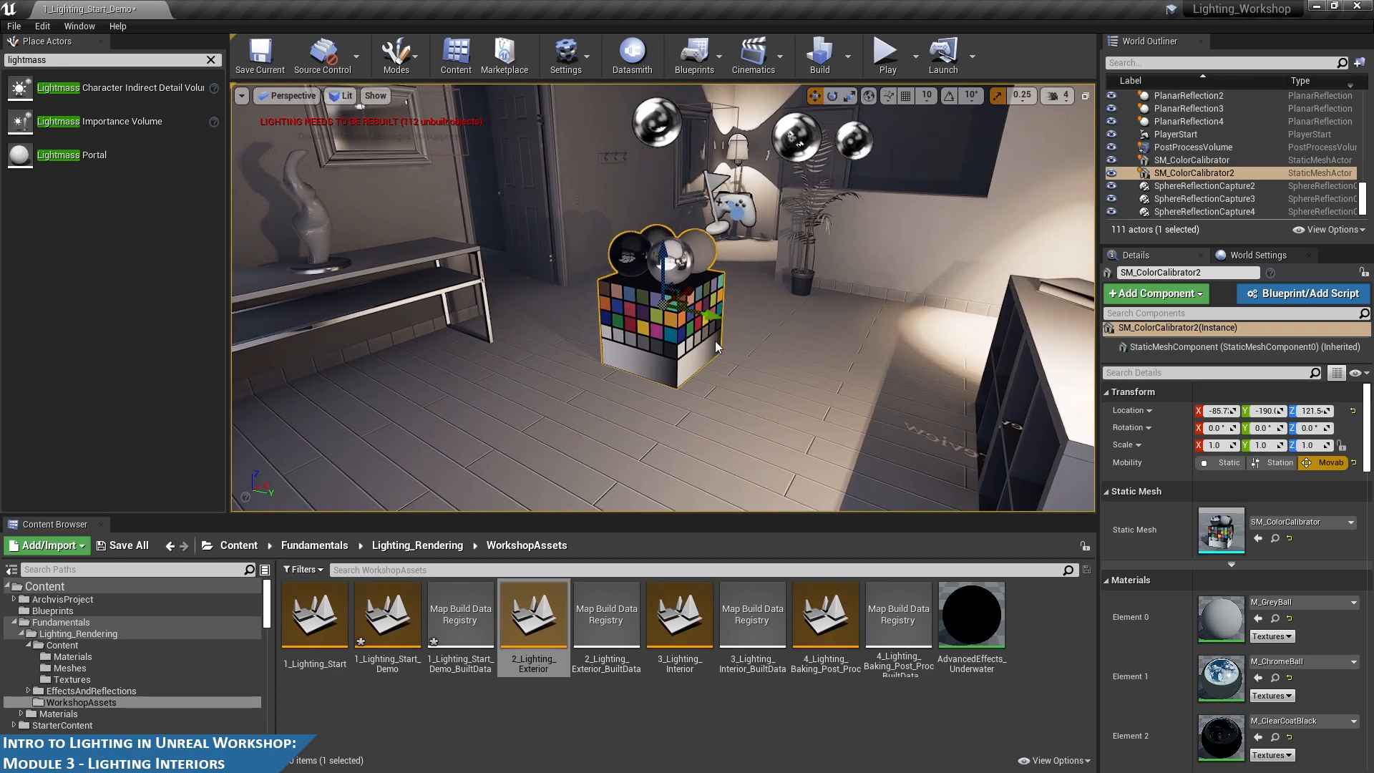
pyautogui.keyDown('alt'); pyautogui.moveTo(689, 372); pyautogui.dragTo(744, 358); pyautogui.keyUp('alt')
pyautogui.keyDown('alt'); pyautogui.moveTo(745, 358); pyautogui.dragTo(756, 314, button='right'); pyautogui.keyUp('alt')
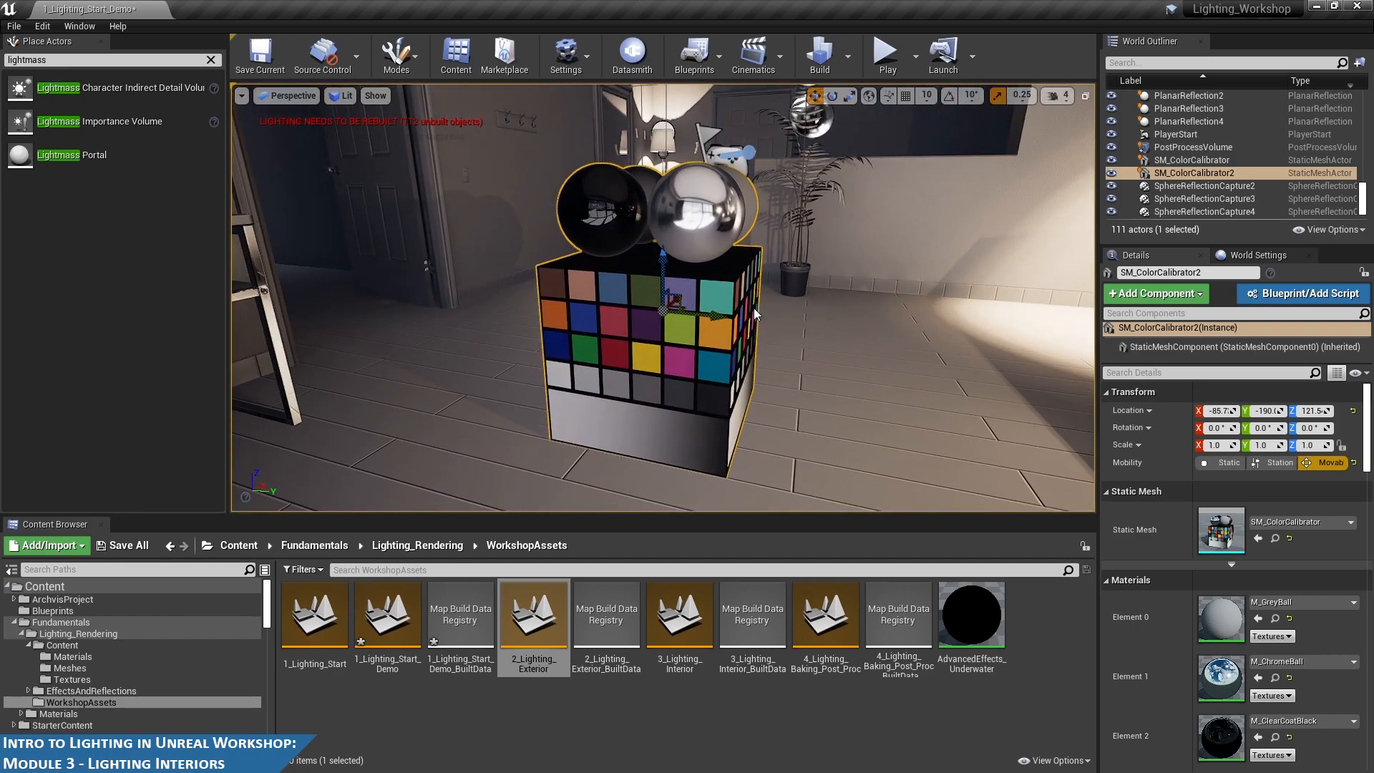
pyautogui.keyDown('alt'); pyautogui.moveTo(758, 402); pyautogui.dragTo(737, 406); pyautogui.keyUp('alt')
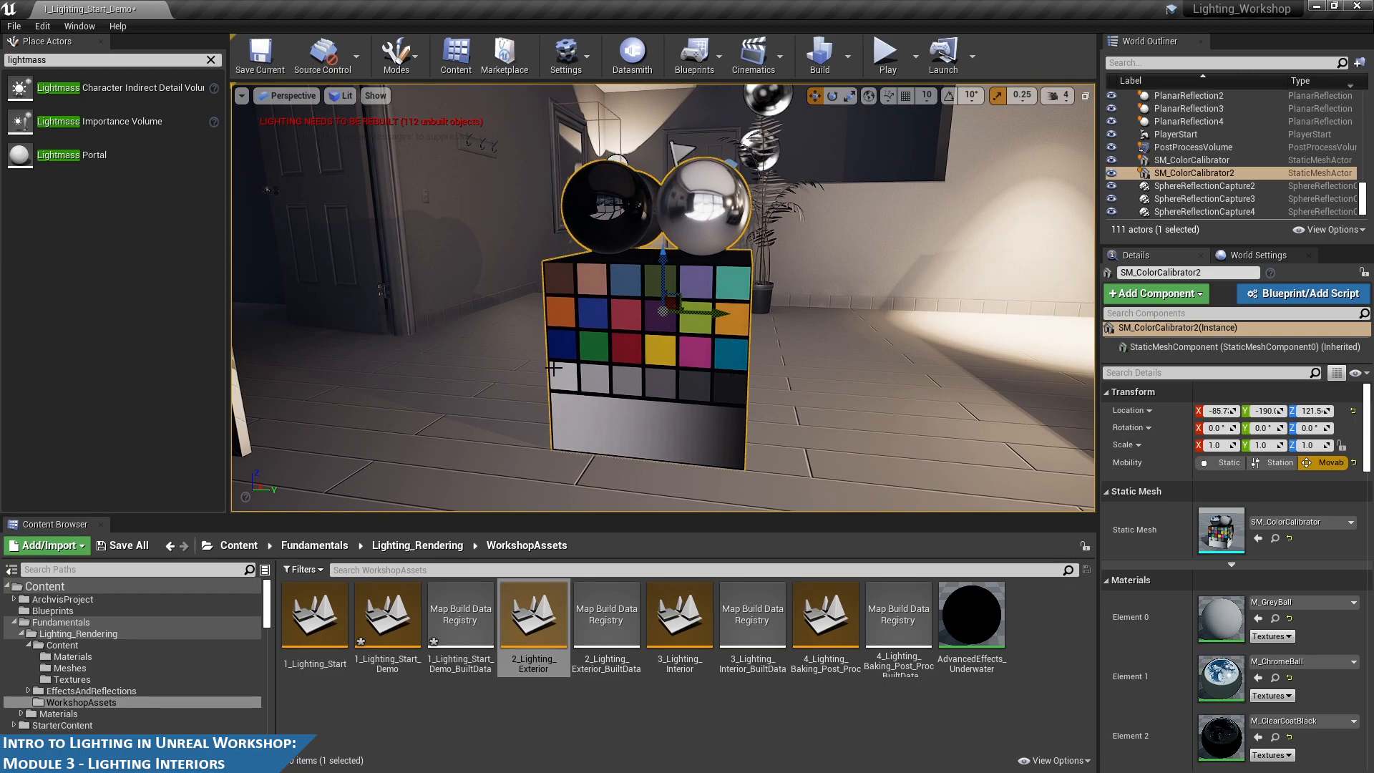
pyautogui.keyDown('alt'); pyautogui.moveTo(762, 394); pyautogui.dragTo(785, 389); pyautogui.keyUp('alt')
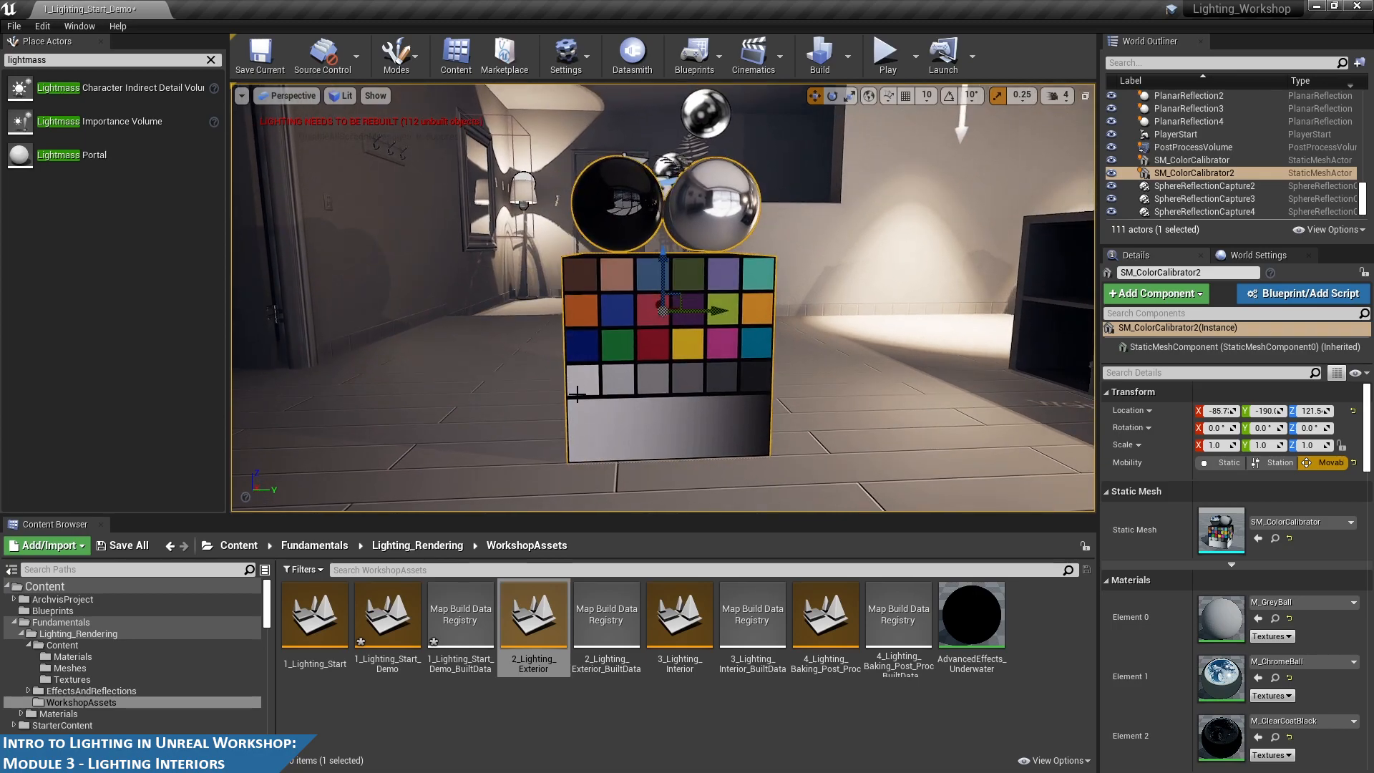
pyautogui.keyDown('alt'); pyautogui.moveTo(842, 292); pyautogui.dragTo(863, 304); pyautogui.keyUp('alt')
pyautogui.keyDown('alt'); pyautogui.moveTo(864, 299); pyautogui.dragTo(773, 299, button='right'); pyautogui.keyUp('alt')
pyautogui.keyDown('alt'); pyautogui.moveTo(846, 279); pyautogui.dragTo(870, 261); pyautogui.keyUp('alt')
pyautogui.keyDown('alt'); pyautogui.moveTo(869, 236); pyautogui.dragTo(873, 227, button='right'); pyautogui.keyUp('alt')
pyautogui.keyDown('alt'); pyautogui.moveTo(873, 228); pyautogui.dragTo(923, 229); pyautogui.keyUp('alt')
pyautogui.moveTo(930, 331)
pyautogui.keyDown('alt'); pyautogui.mouseDown()
pyautogui.moveTo(844, 309)
pyautogui.moveTo(921, 338)
pyautogui.mouseUp(); pyautogui.keyUp('alt')
pyautogui.keyDown('alt'); pyautogui.moveTo(921, 337); pyautogui.dragTo(965, 335, button='right'); pyautogui.keyUp('alt')
pyautogui.keyDown('alt'); pyautogui.moveTo(964, 335); pyautogui.dragTo(954, 276); pyautogui.keyUp('alt')
# - Set the shelf lamp's point light intensity to 15 lm
pyautogui.click(972, 275)
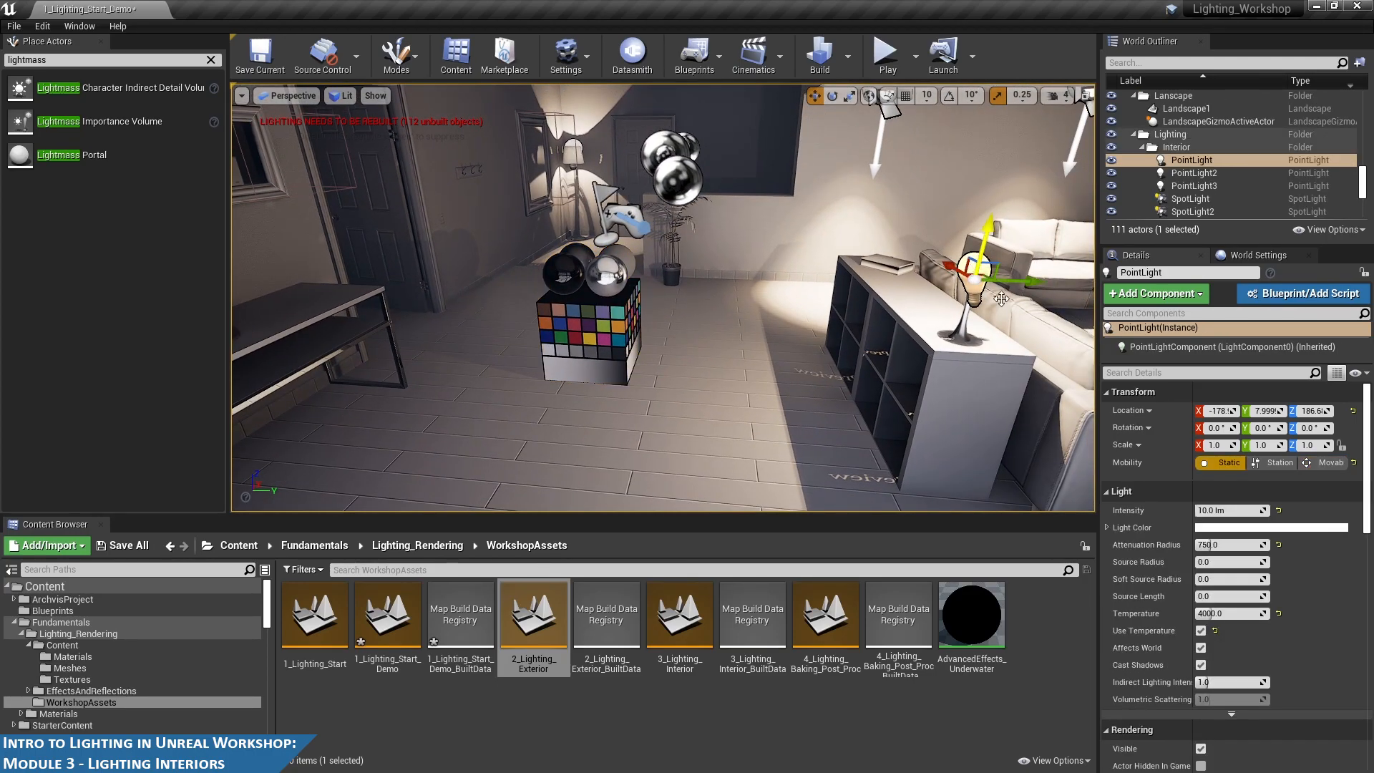
pyautogui.write('15')
pyautogui.press('Return')
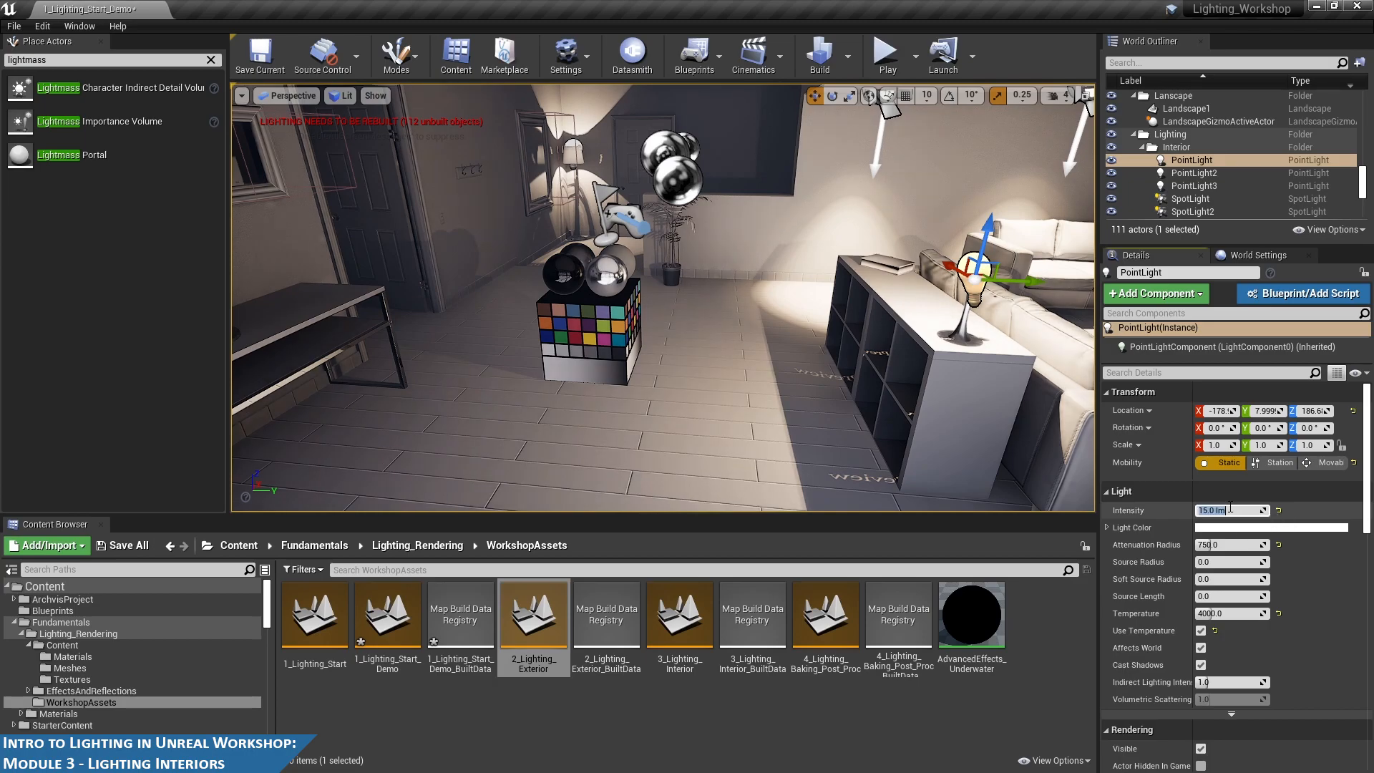
# - Set the intensity of the entry floor lamp's point light to 15 lm
pyautogui.keyDown('alt'); pyautogui.moveTo(821, 255); pyautogui.dragTo(730, 252); pyautogui.keyUp('alt')
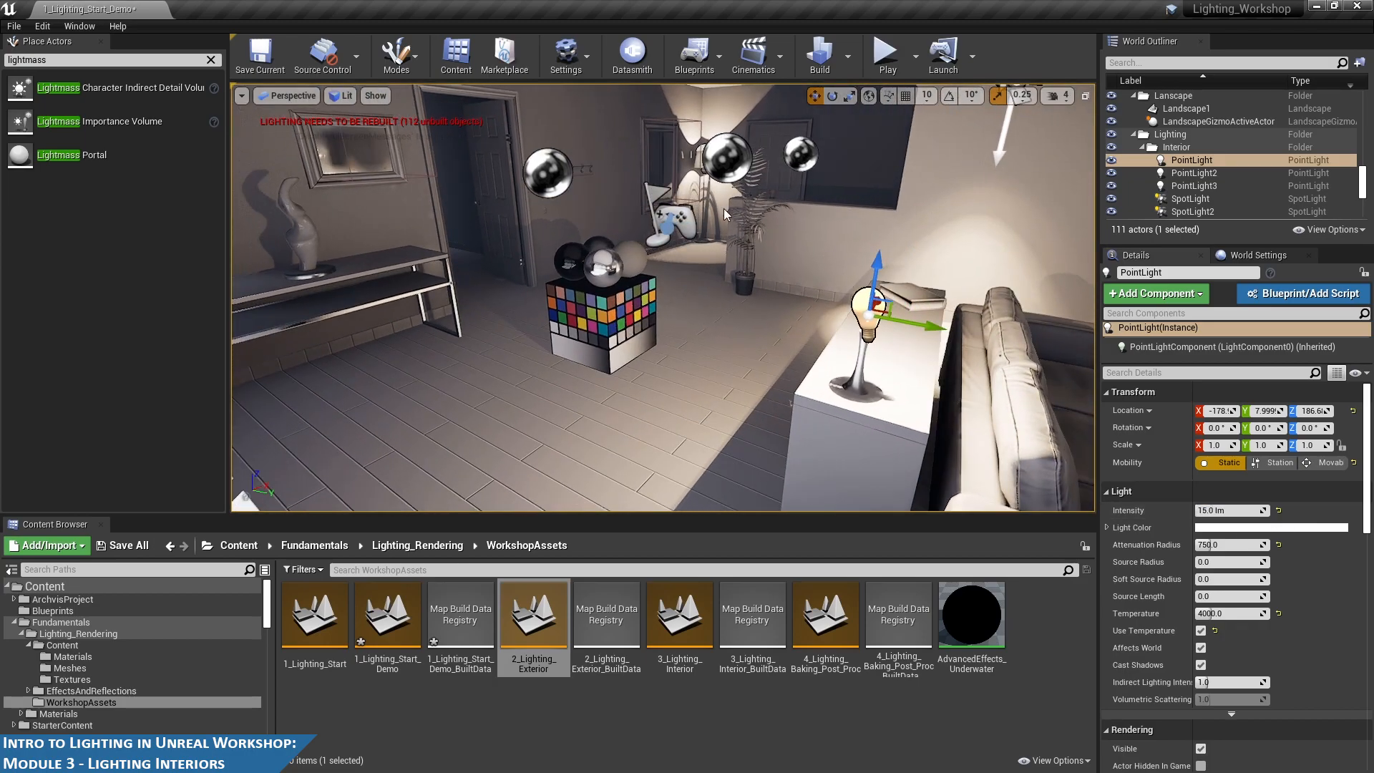
pyautogui.keyDown('alt'); pyautogui.moveTo(691, 153); pyautogui.dragTo(670, 148); pyautogui.keyUp('alt')
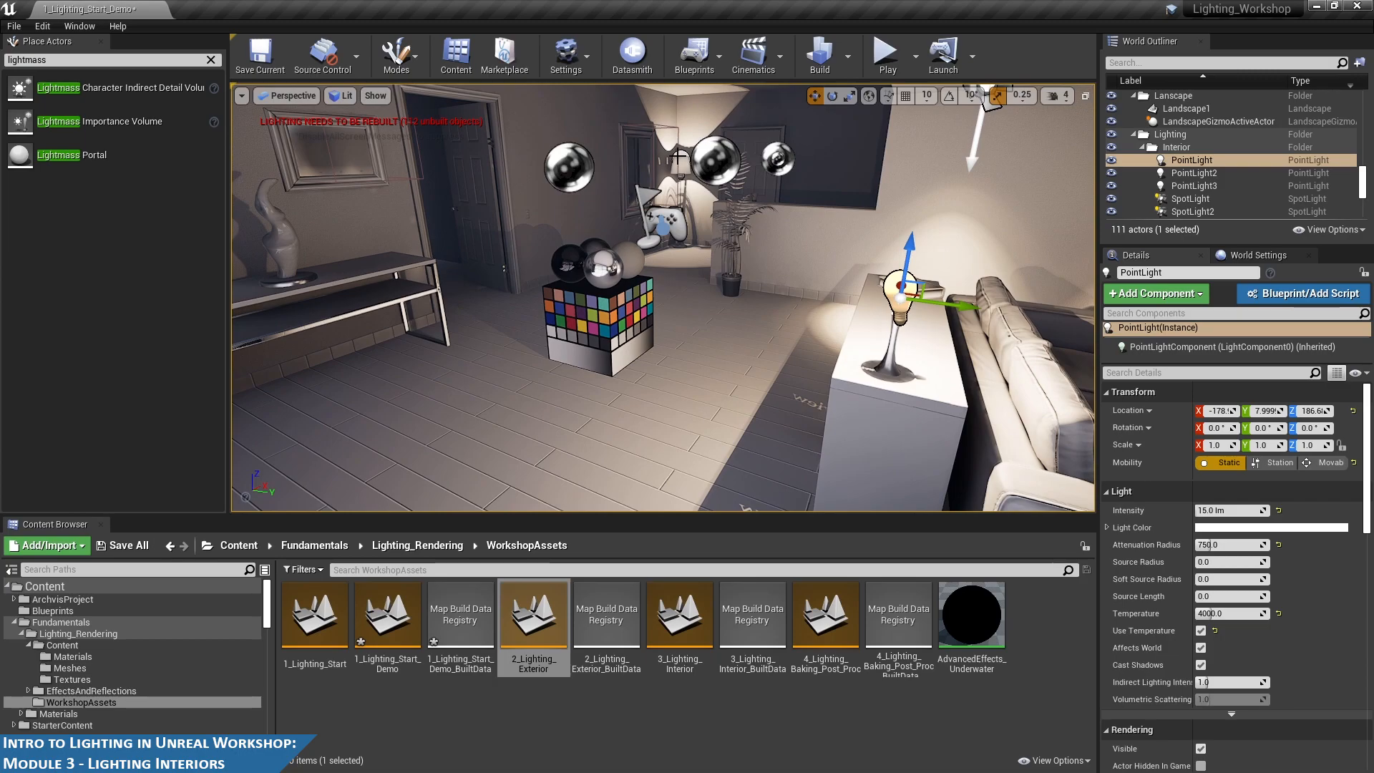
pyautogui.click(679, 157)
pyautogui.click(680, 159)
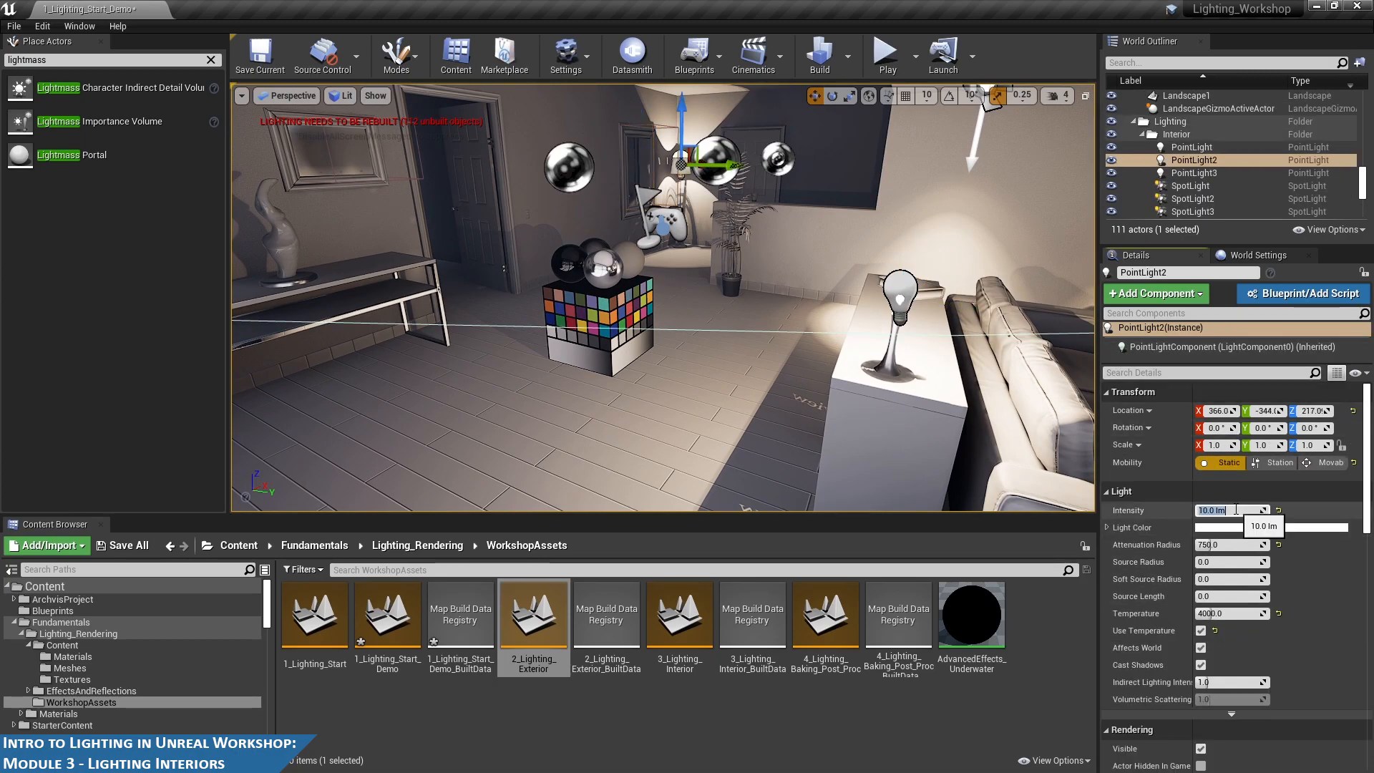
pyautogui.press('Return')
# - Set the outer cone angle of the ceiling spotlight nearest the shelf lamp to 45 degrees
pyautogui.moveTo(779, 230); pyautogui.dragTo(852, 215, button='right')
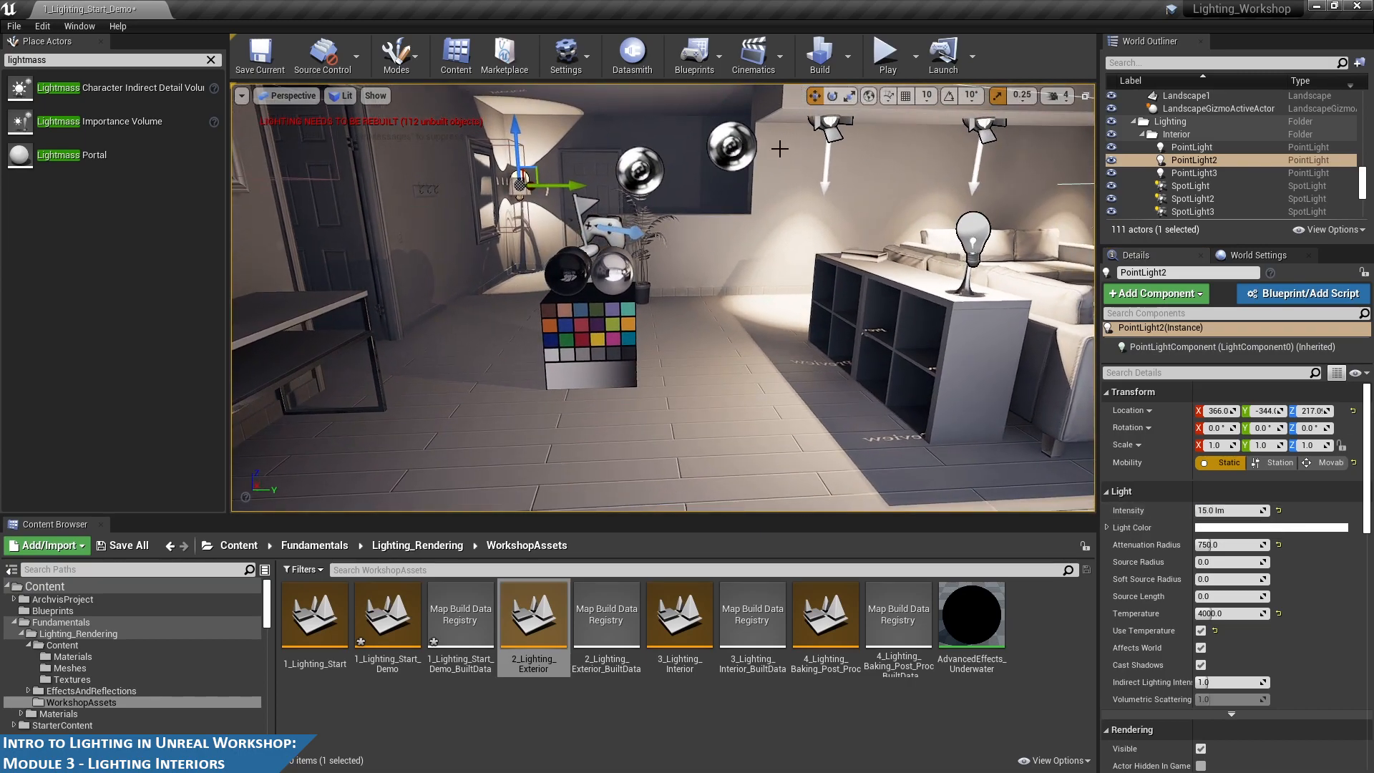
pyautogui.click(828, 128)
pyautogui.moveTo(1039, 258)
pyautogui.mouseDown(button='right')
pyautogui.moveTo(1023, 255)
pyautogui.moveTo(1045, 249)
pyautogui.mouseUp(button='right')
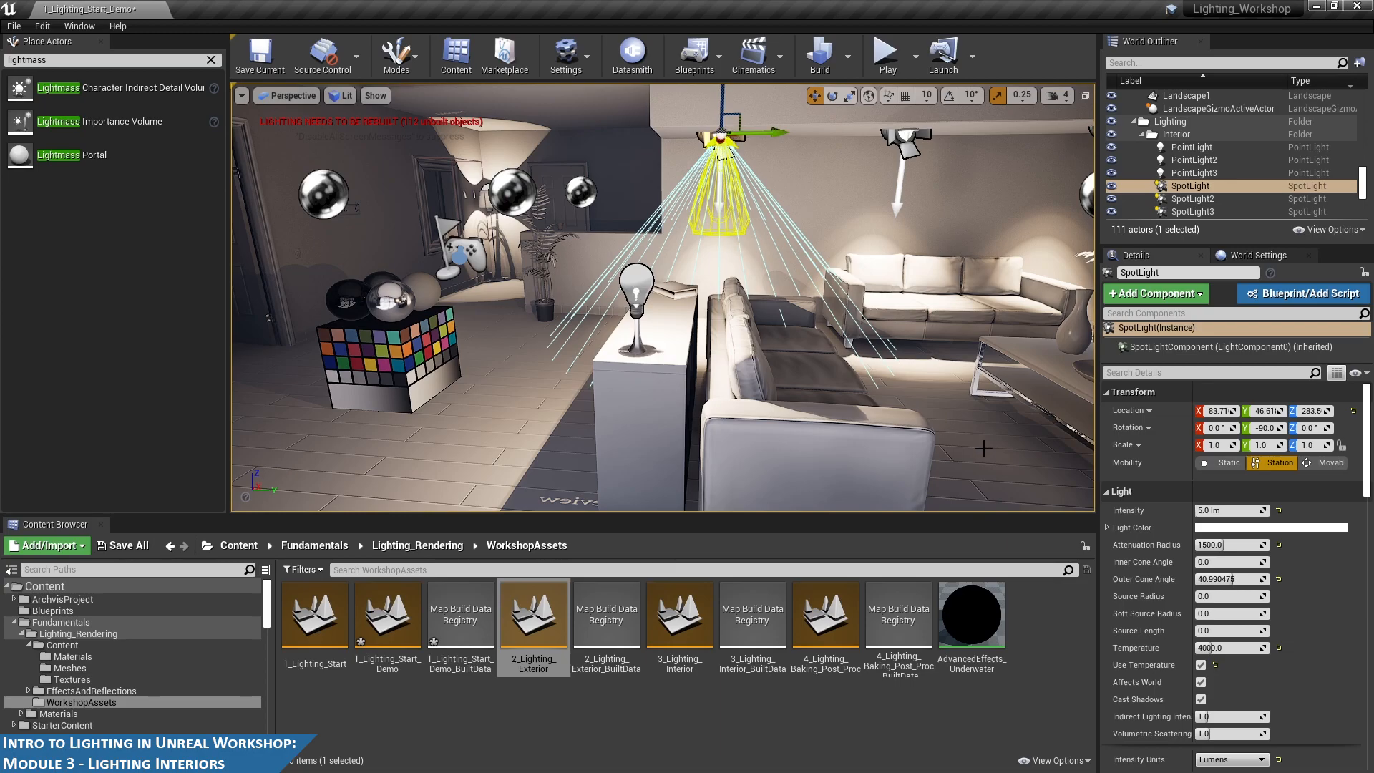
pyautogui.click(1247, 579)
pyautogui.write('45')
pyautogui.press('Return')
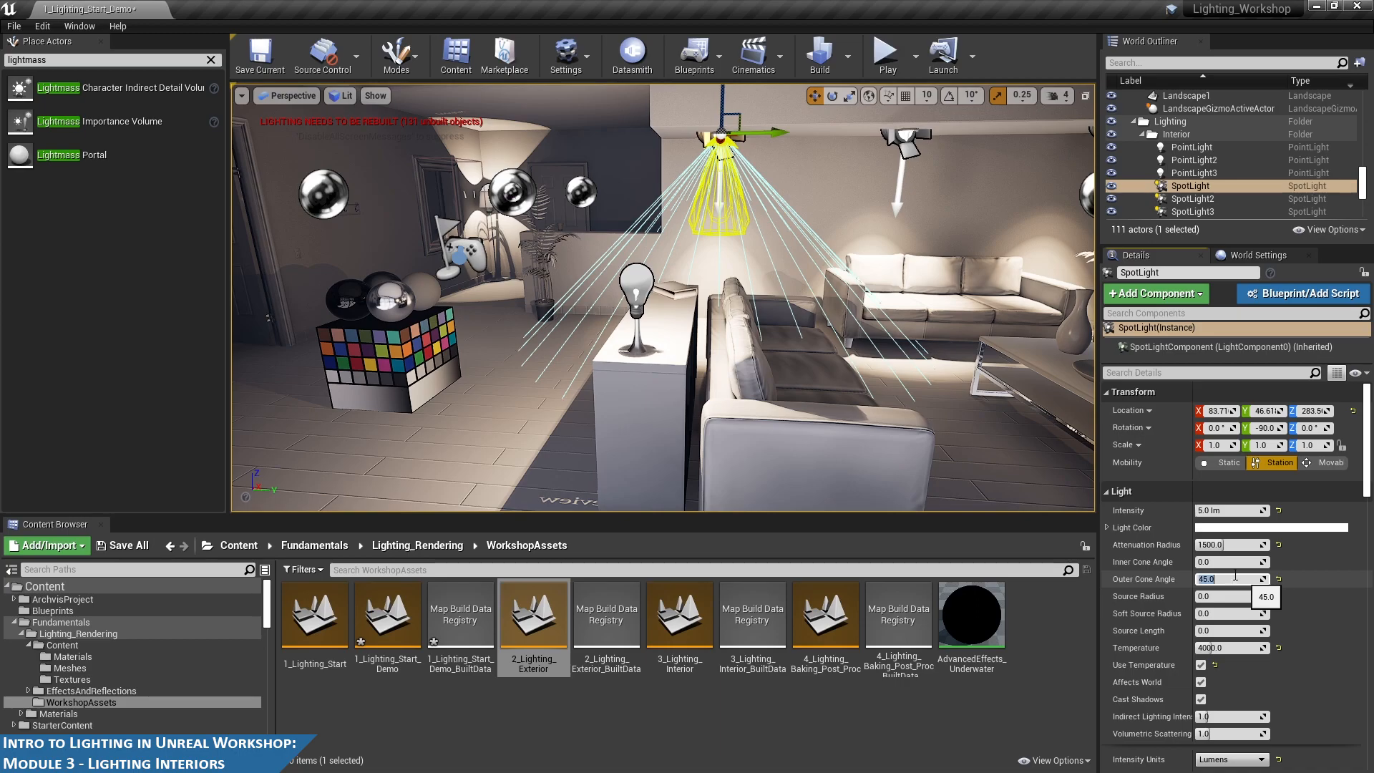
# - Set the middle ceiling spotlight's outer cone angle to 45 degrees
pyautogui.click(905, 138)
pyautogui.click(1242, 580)
pyautogui.write('45')
pyautogui.press('Return')
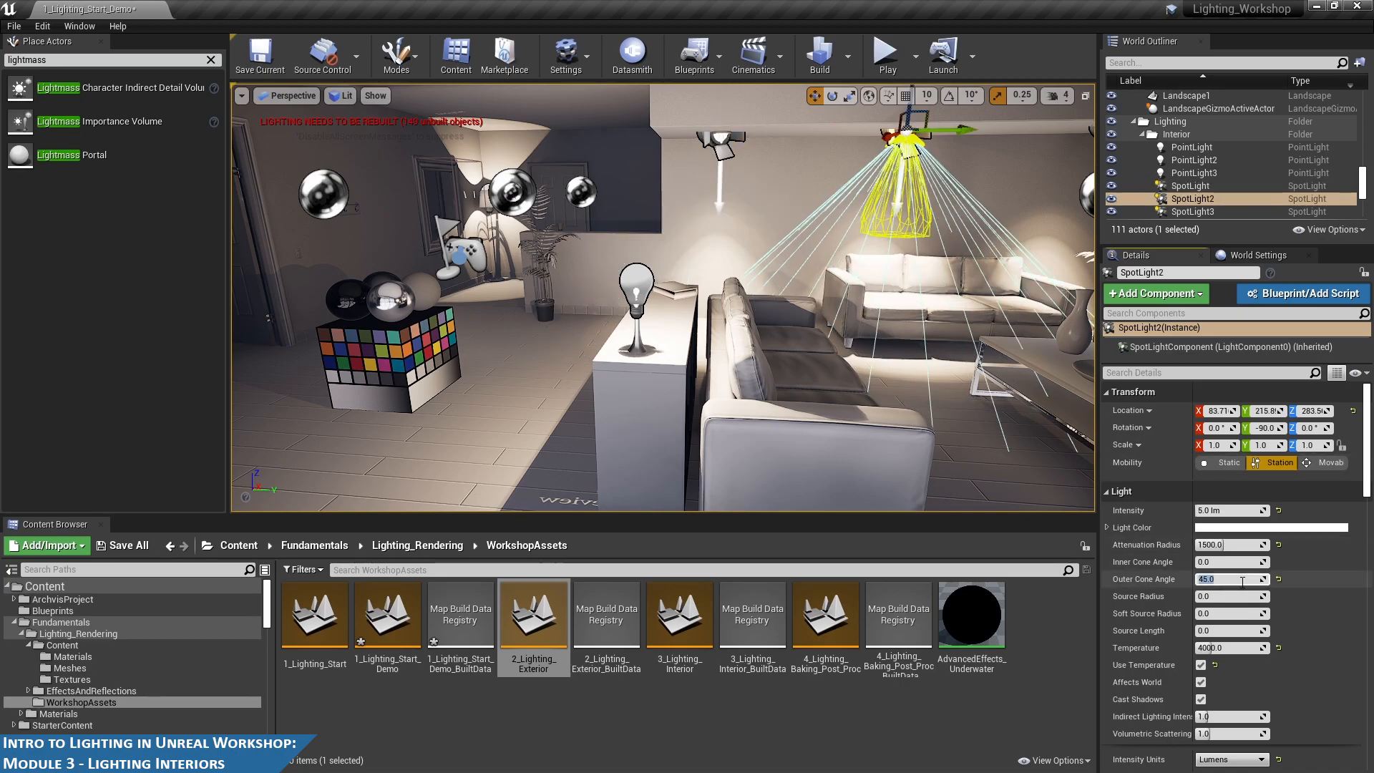
# - Set the outer cone angle of the third ceiling spotlight, above the corner plant, to 45 degrees
pyautogui.moveTo(1005, 163); pyautogui.dragTo(1062, 159, button='middle')
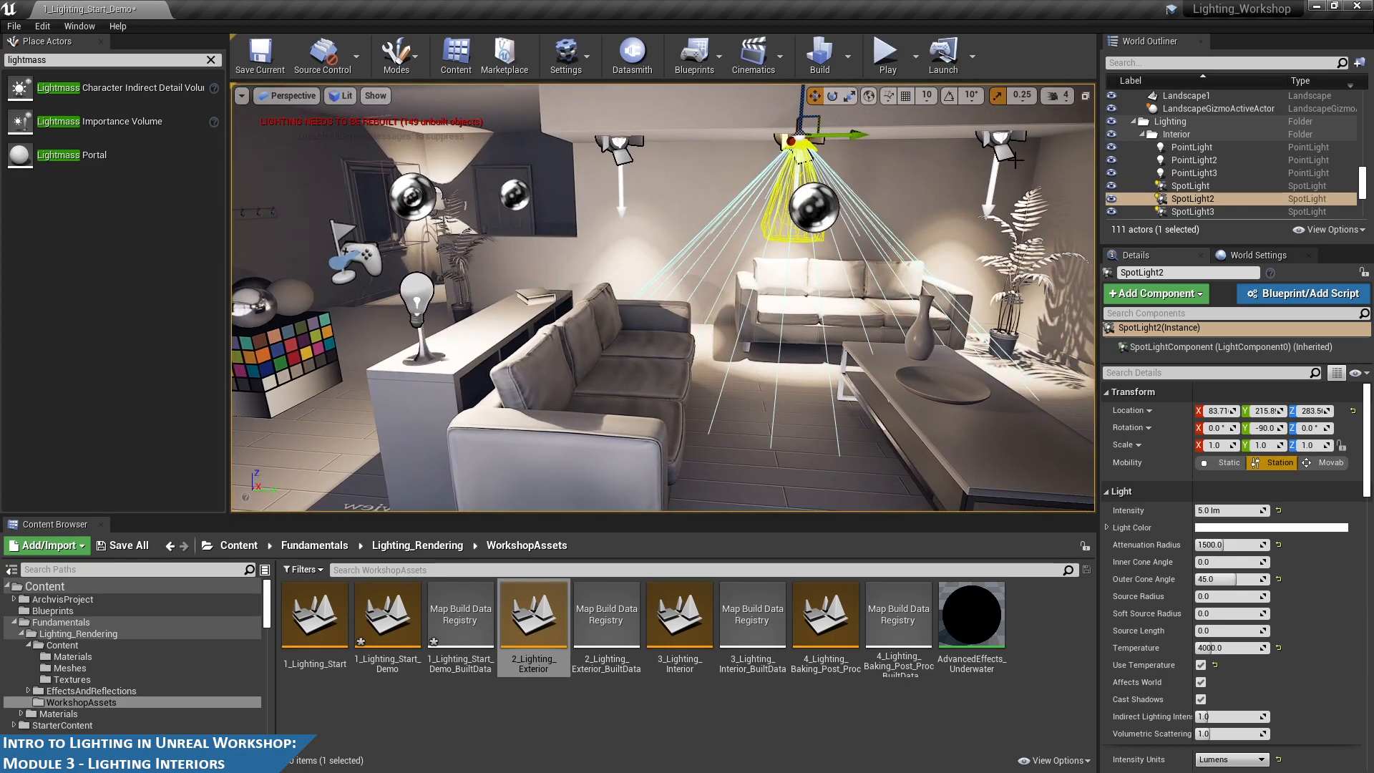
pyautogui.click(1001, 143)
pyautogui.click(1240, 580)
pyautogui.write('45')
pyautogui.press('Return')
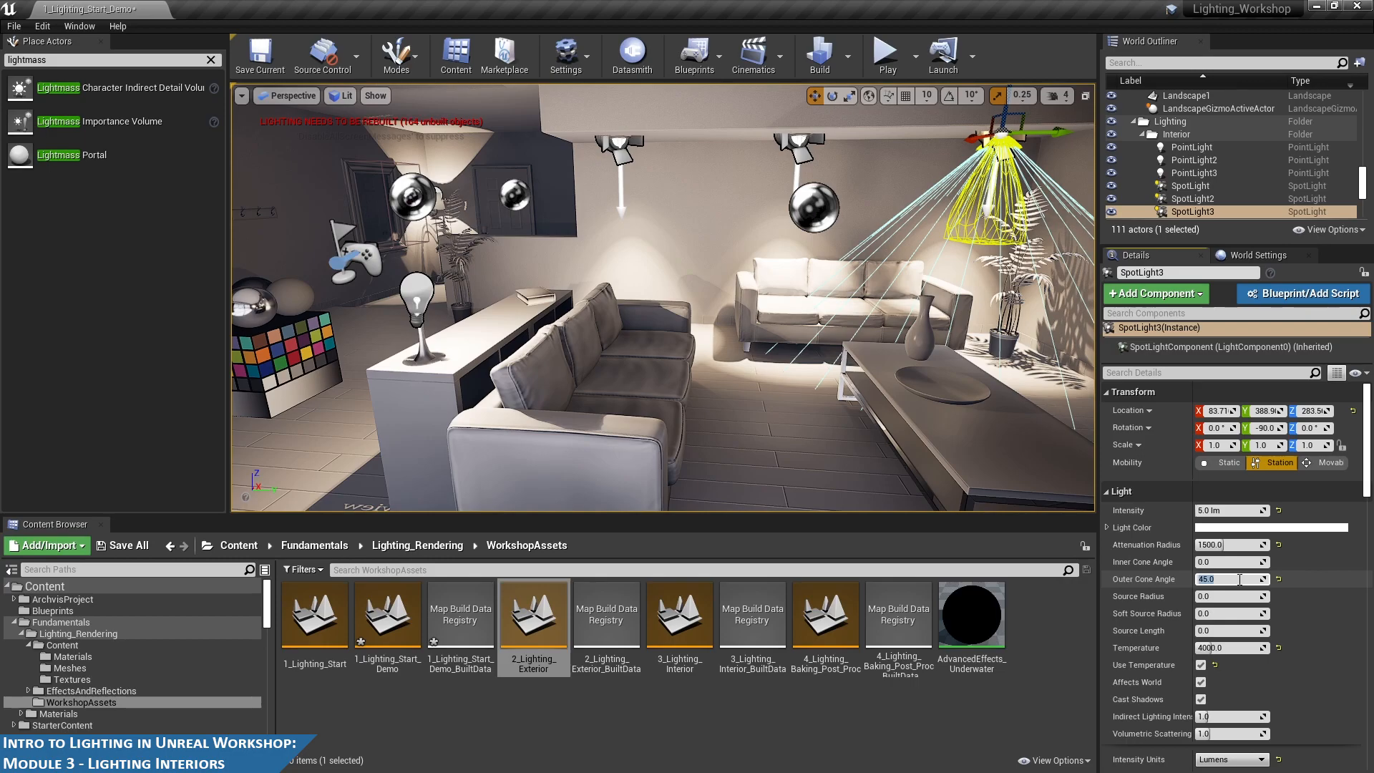
# - Select the entry mirror's planar reflection and examine the floor lamp's light around it
pyautogui.moveTo(888, 336); pyautogui.dragTo(585, 225, button='right')
pyautogui.click(522, 224)
pyautogui.press('f')
pyautogui.press('w')
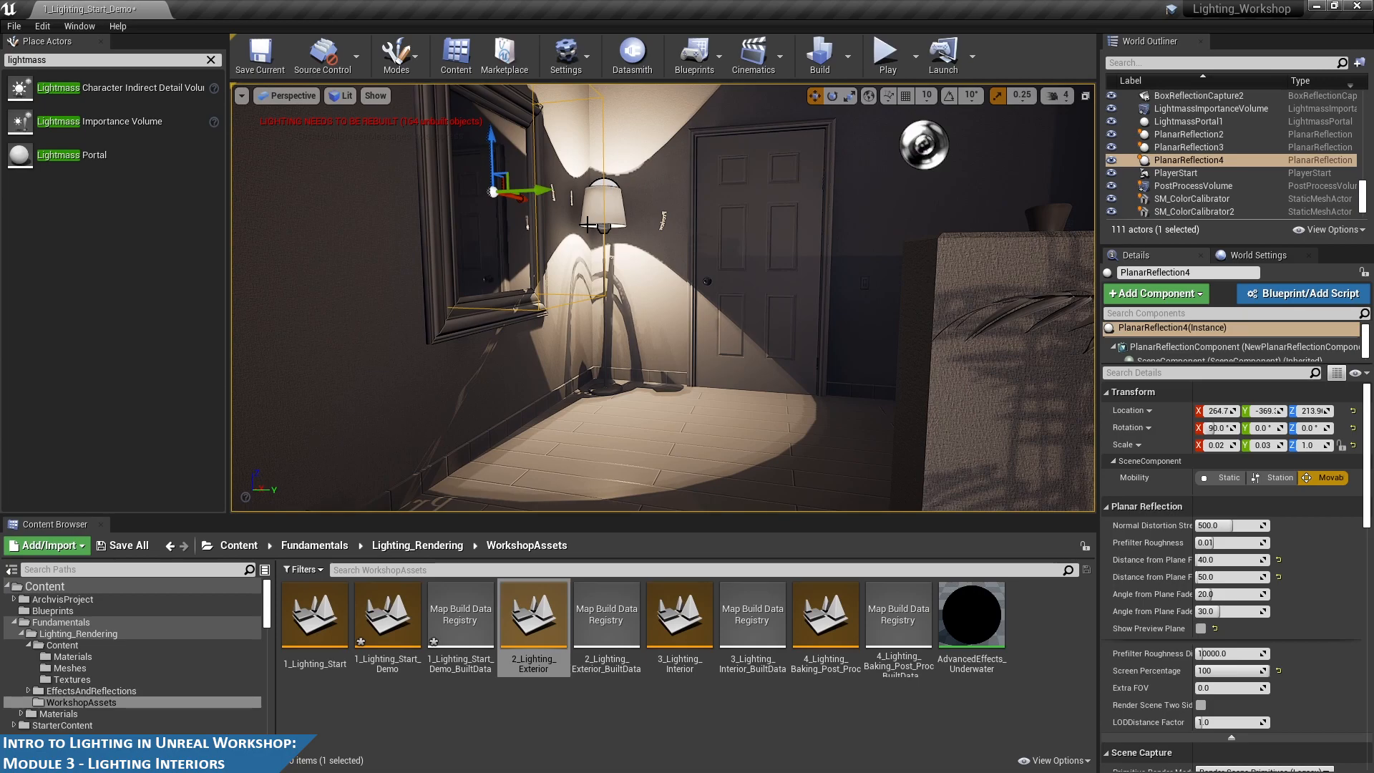
pyautogui.scroll(-10, 672, 275)
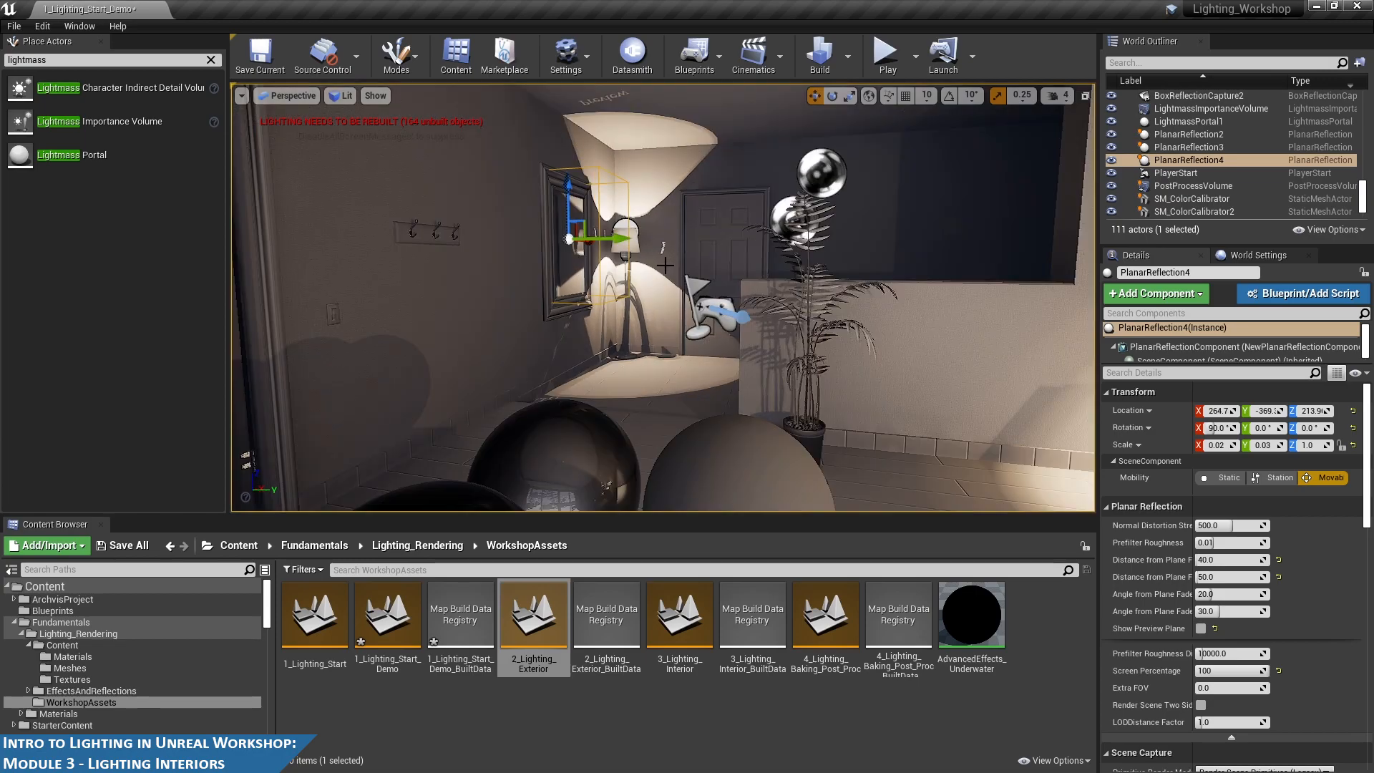
pyautogui.scroll(5, 679, 290)
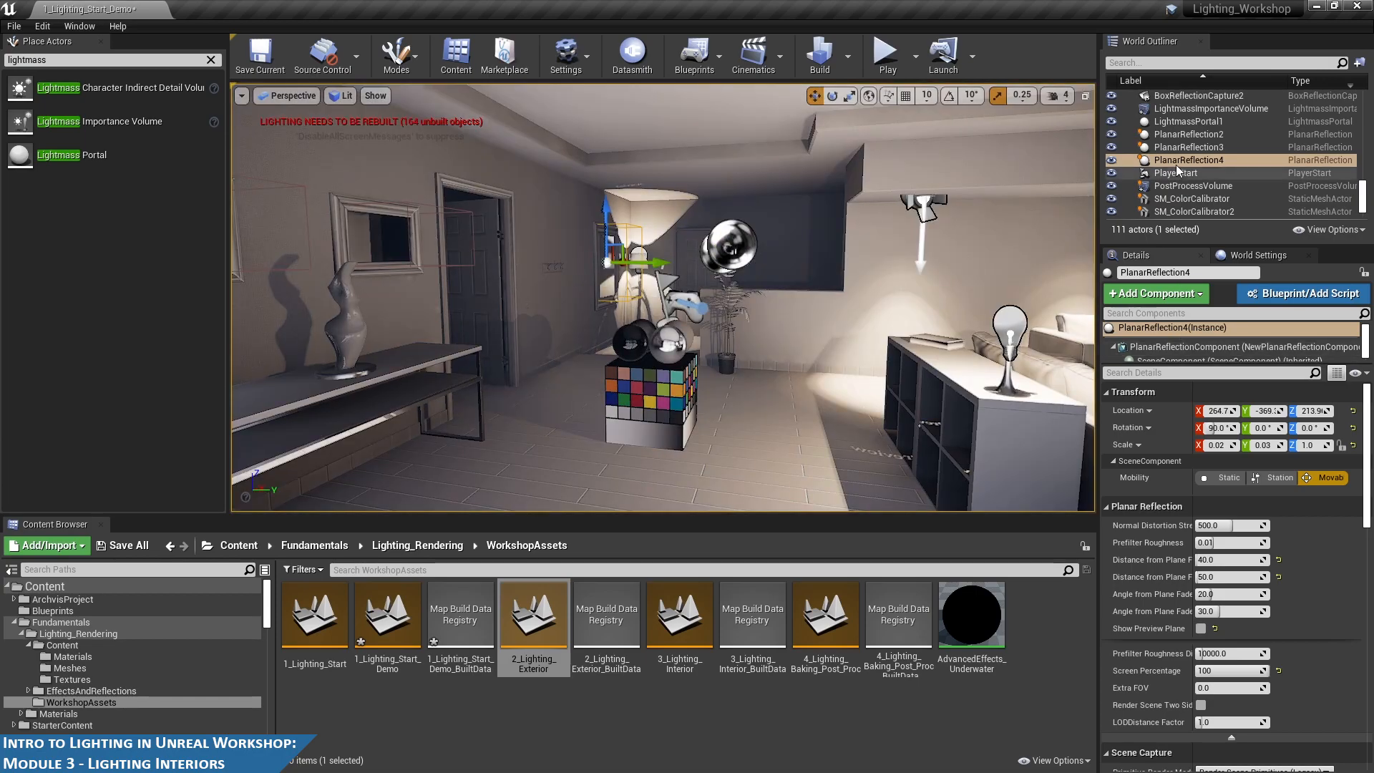
# - Collapse the House_Exterior and House_Interior folders in the scene hierarchy
pyautogui.scroll(5, 1199, 164)
pyautogui.scroll(-6, 1189, 164)
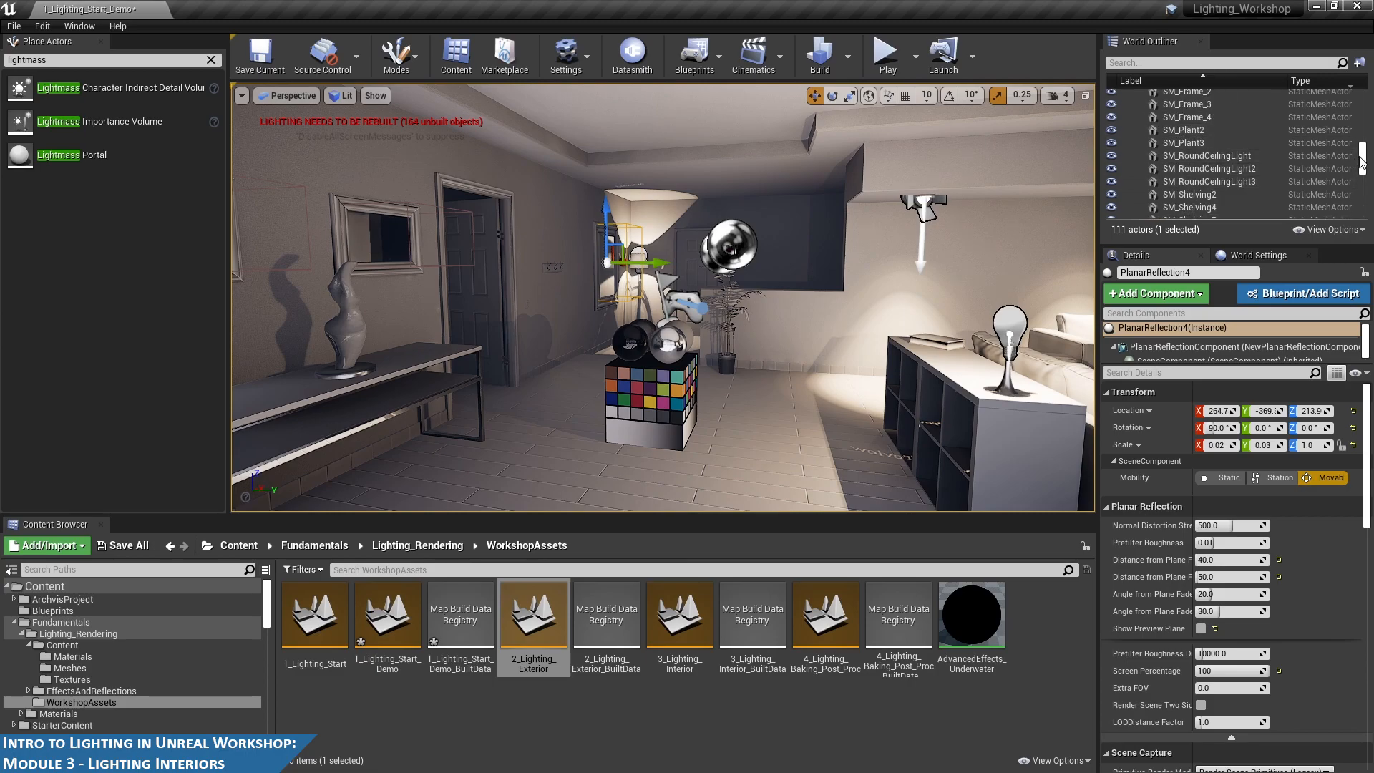
pyautogui.scroll(10, 1144, 122)
pyautogui.click(1134, 108)
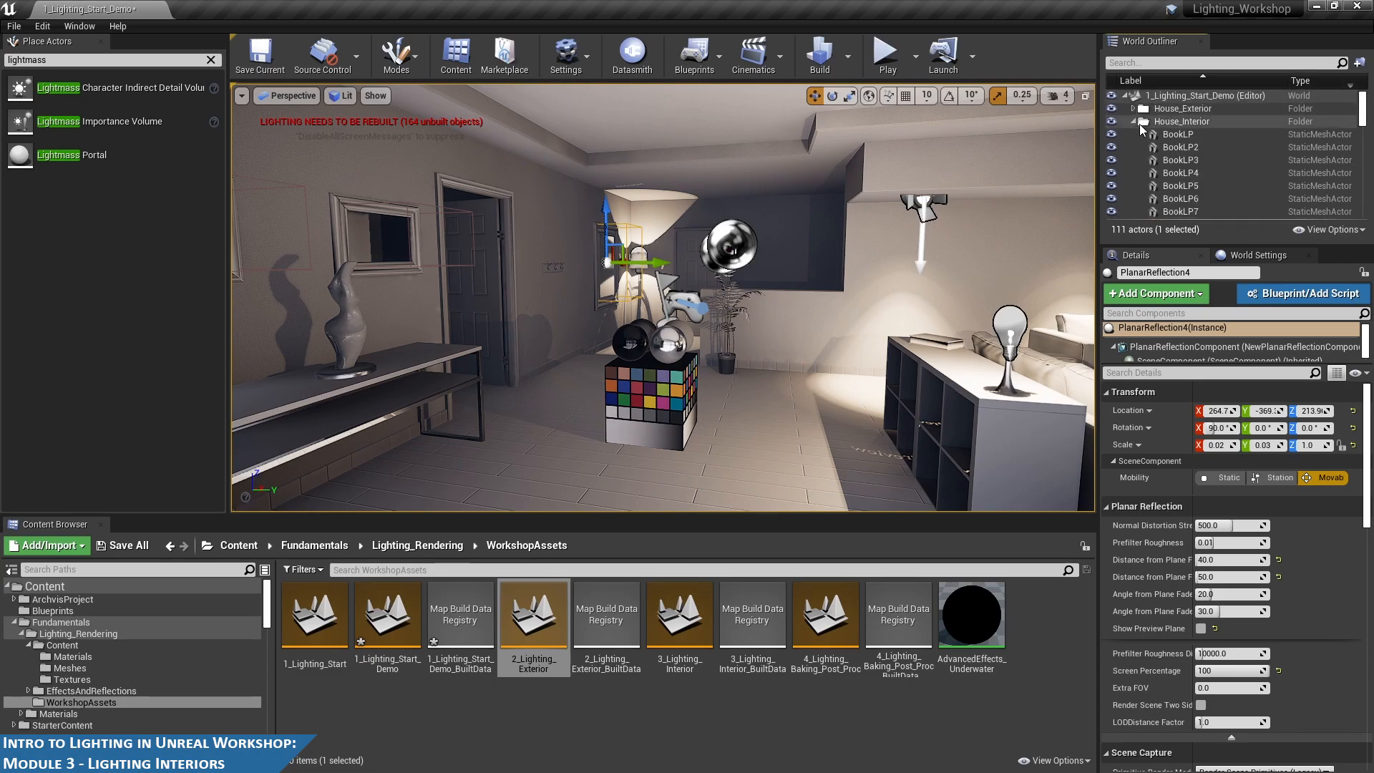
pyautogui.click(1132, 122)
pyautogui.scroll(-5, 1185, 191)
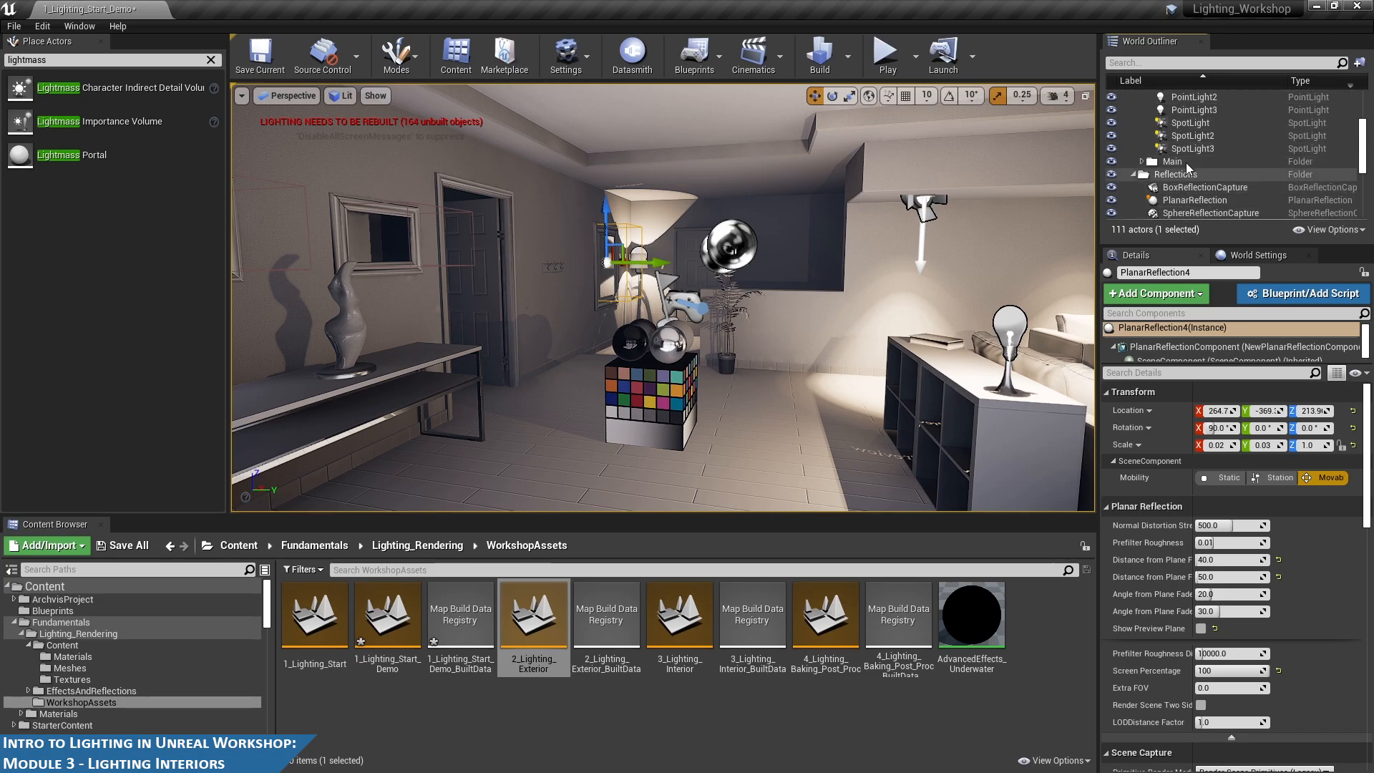
# - Expand the Main lighting folder and review the directional light's properties, including its Lightmass settings
pyautogui.scroll(3, 1186, 161)
pyautogui.click(1142, 207)
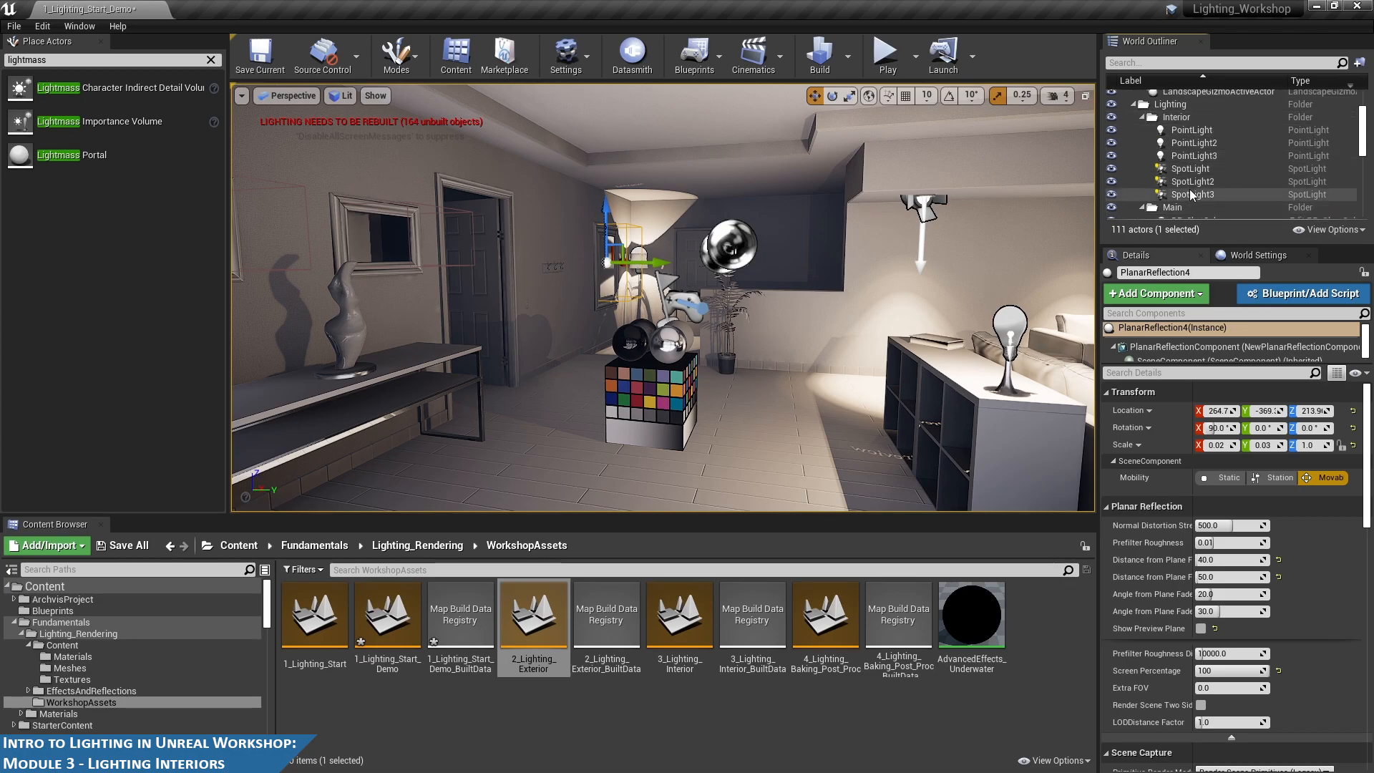
pyautogui.scroll(-2, 1191, 179)
pyautogui.click(1193, 165)
pyautogui.scroll(-3, 1252, 619)
pyautogui.scroll(-4, 1252, 620)
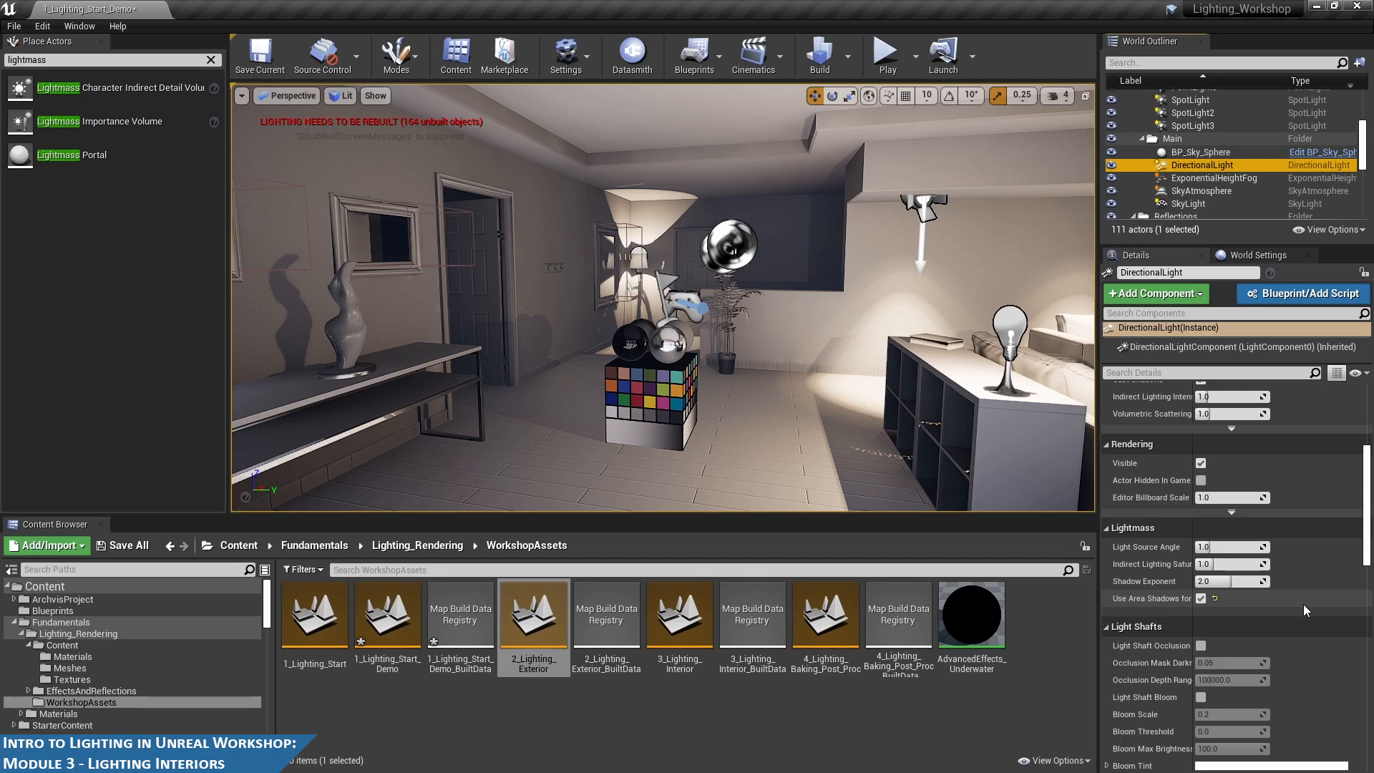
# - Select the Lightmass portal at the large glass doors and bring it into close view from outside the house
pyautogui.press('s')
pyautogui.moveTo(917, 305); pyautogui.dragTo(917, 305, button='right')
pyautogui.press('s')
pyautogui.moveTo(931, 371); pyautogui.dragTo(899, 380, button='right')
pyautogui.press('d')
pyautogui.moveTo(496, 370); pyautogui.dragTo(496, 370, button='right')
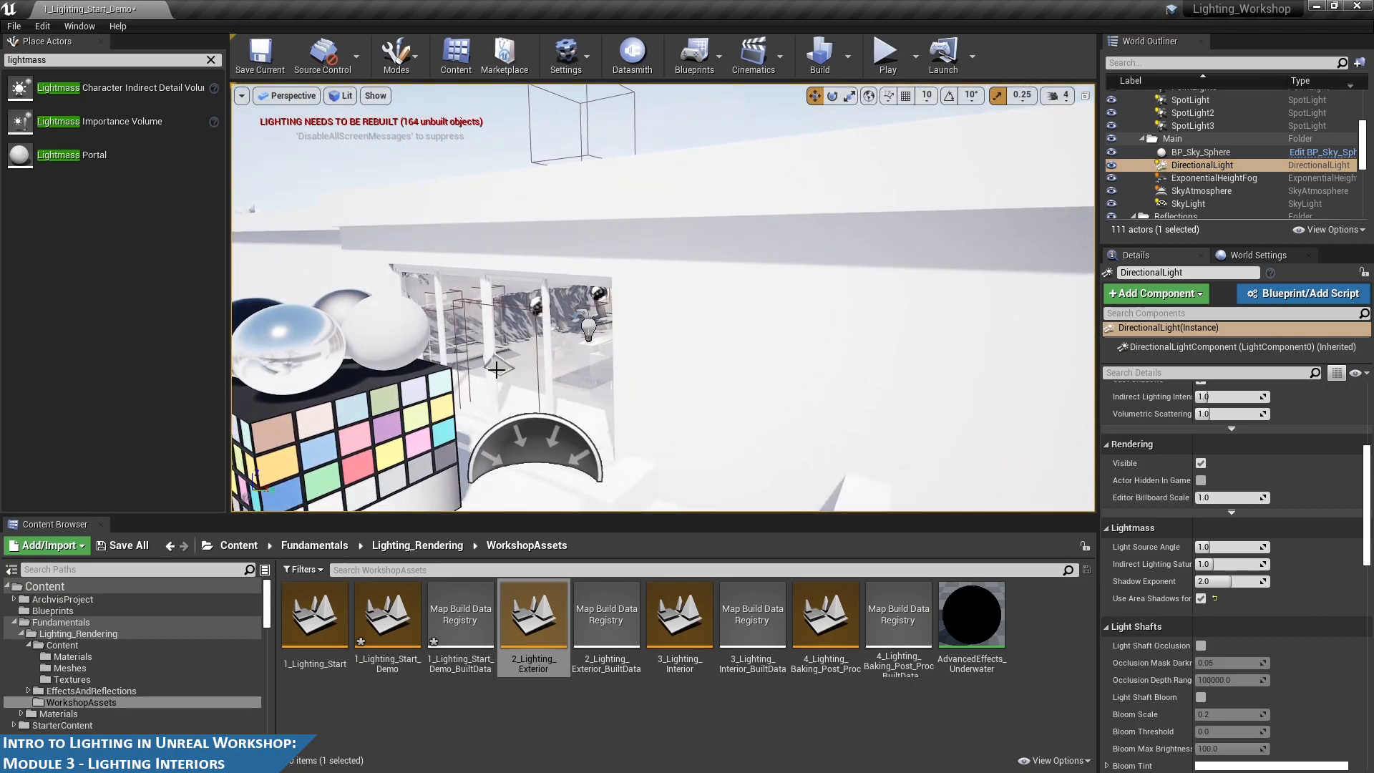
pyautogui.click(496, 369)
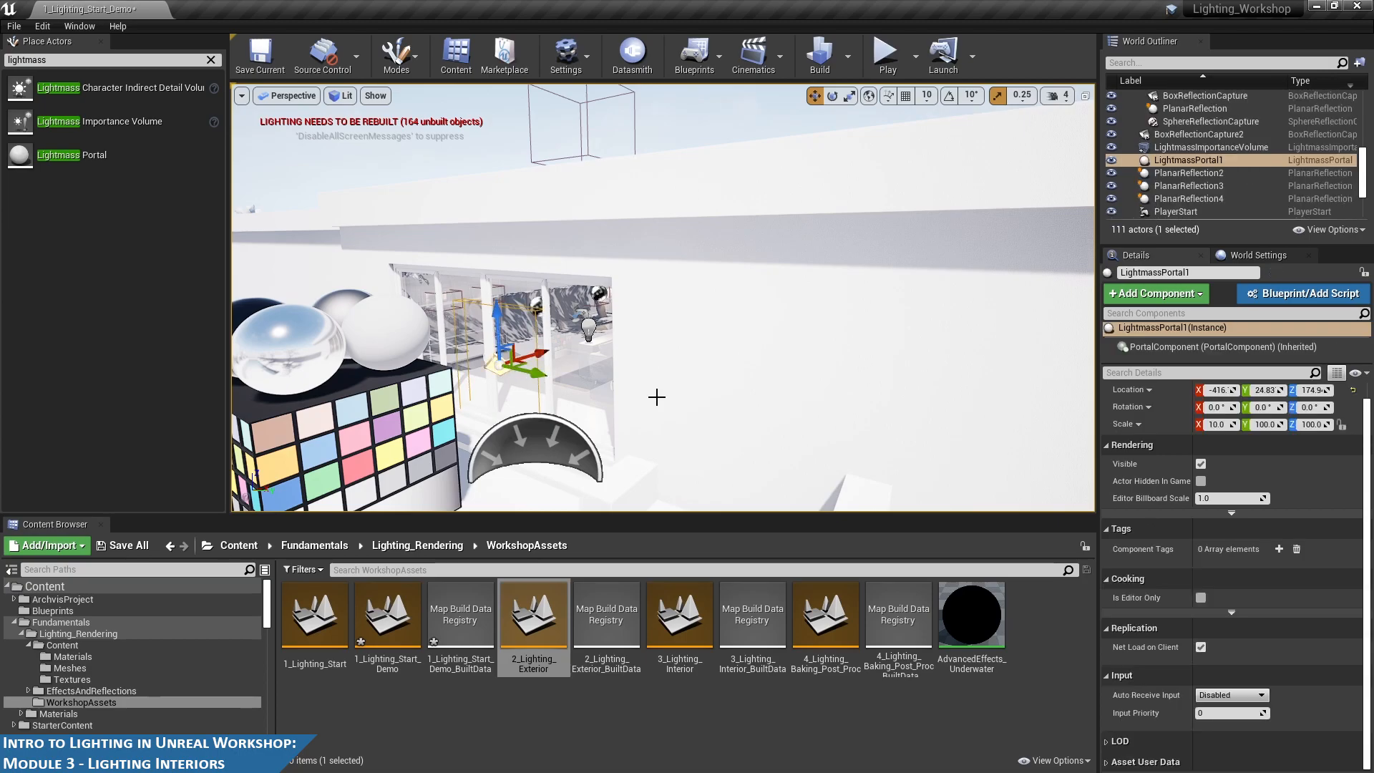
pyautogui.press('w')
pyautogui.moveTo(657, 397); pyautogui.dragTo(656, 397, button='right')
pyautogui.moveTo(851, 279); pyautogui.dragTo(852, 279, button='right')
pyautogui.keyDown('alt'); pyautogui.moveTo(851, 279); pyautogui.dragTo(852, 279); pyautogui.keyUp('alt')
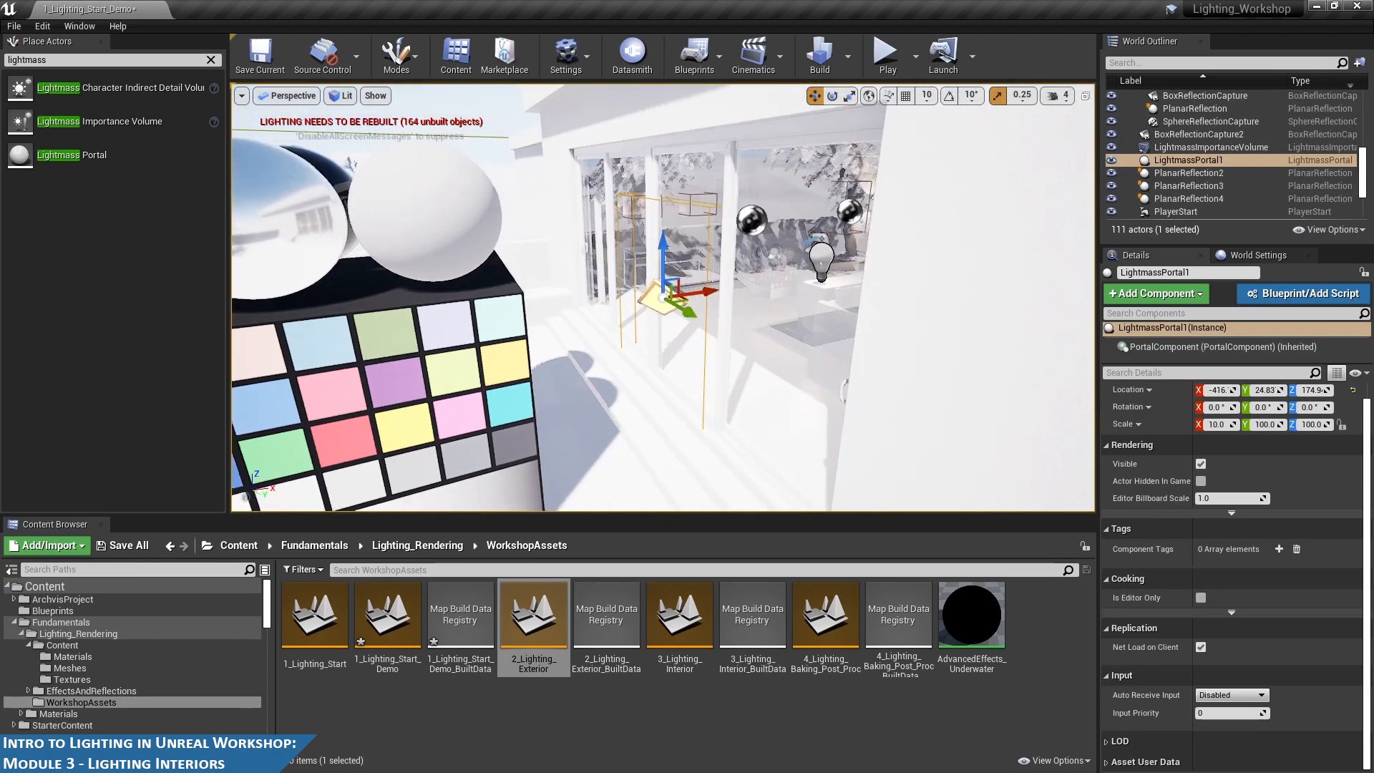
# - Set the Lightmass portal's scale to 10 on X and 250 on Y
pyautogui.moveTo(1217, 424); pyautogui.dragTo(1221, 425)
pyautogui.keyDown('alt'); pyautogui.moveTo(821, 293); pyautogui.dragTo(821, 293); pyautogui.keyUp('alt')
pyautogui.click(1212, 423)
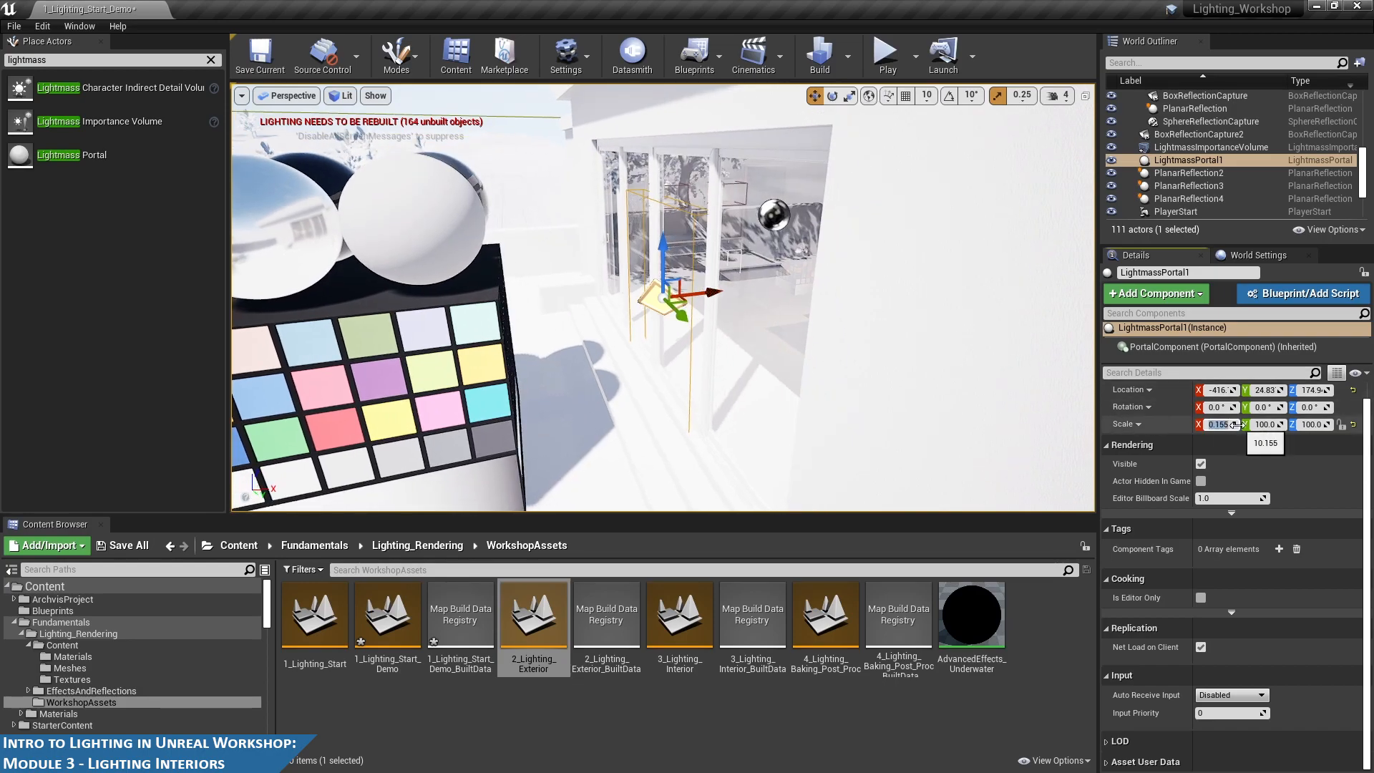
pyautogui.write('10')
pyautogui.press('Return')
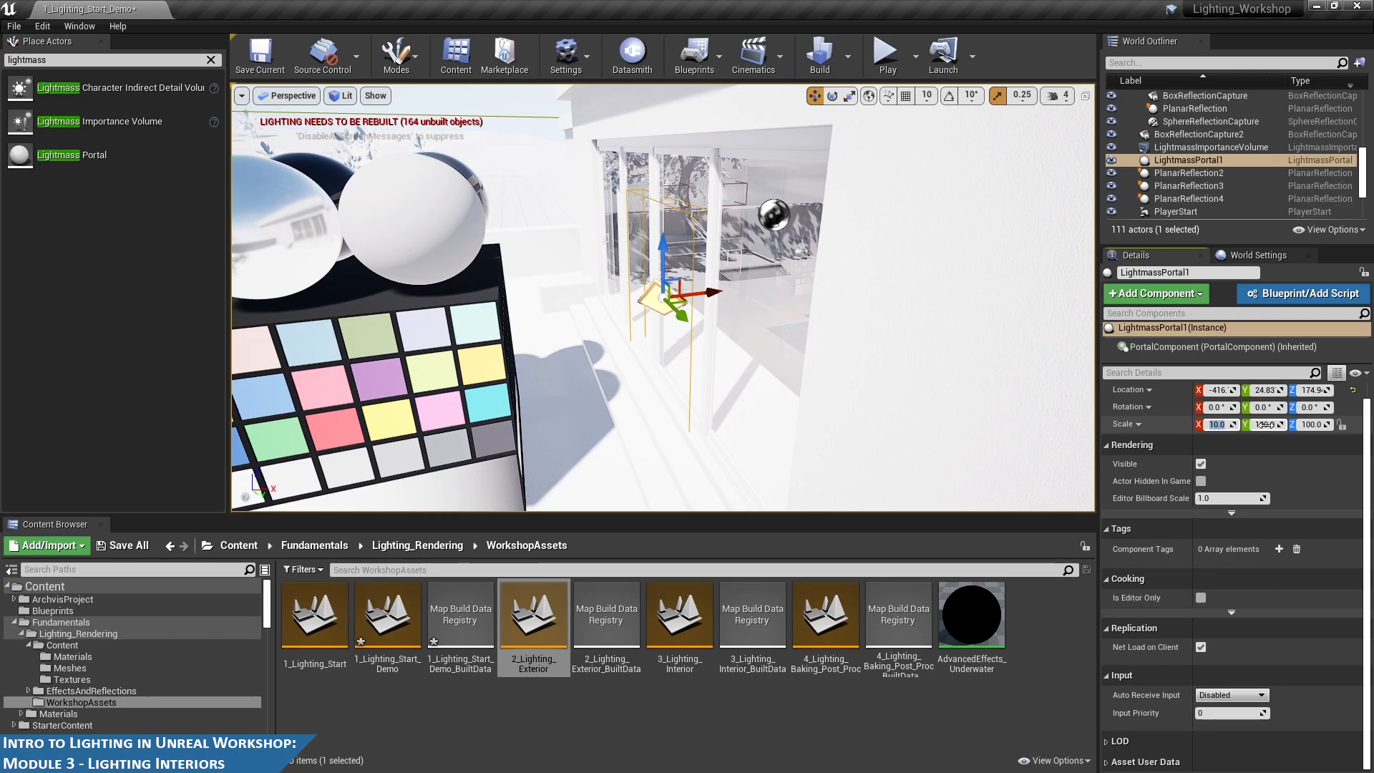
pyautogui.press('Tab')
pyautogui.write('250')
pyautogui.press('Return')
pyautogui.press('f')
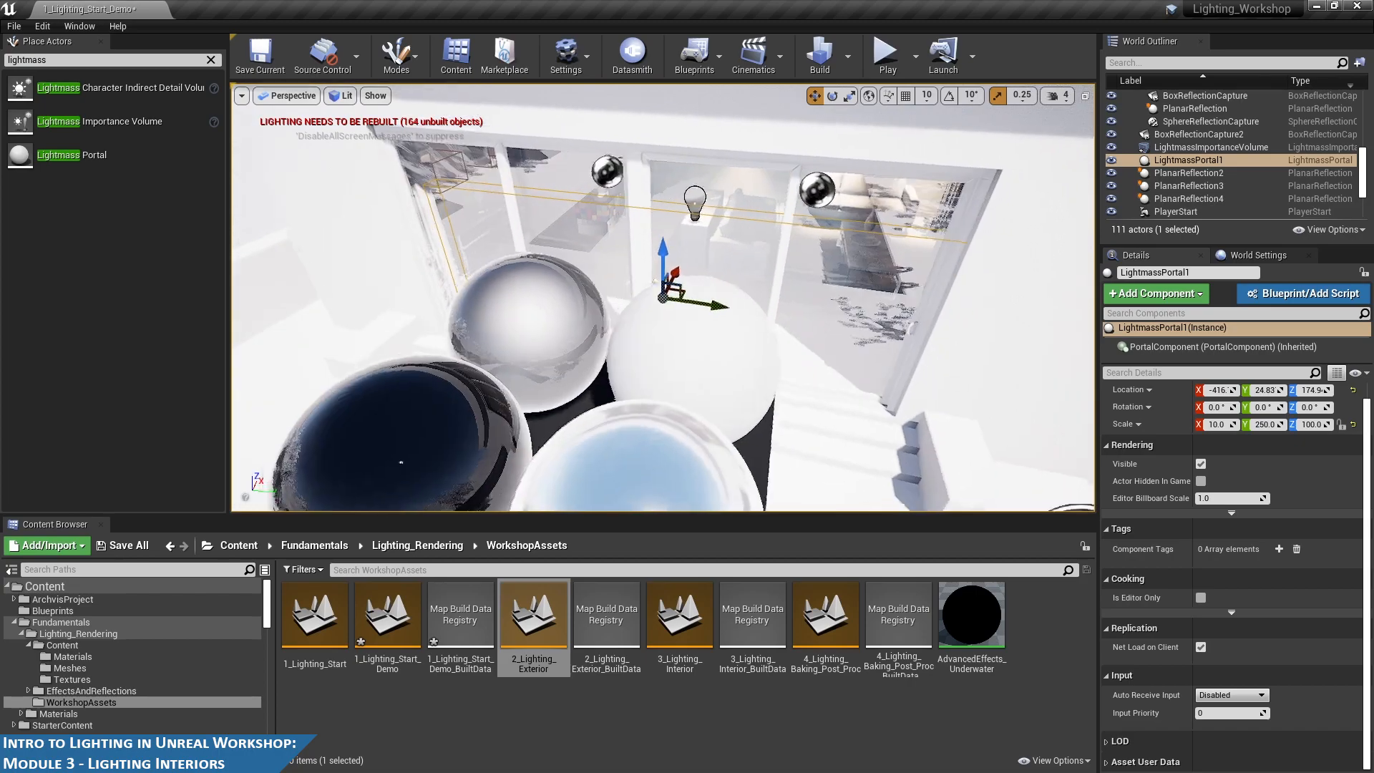
# - Reposition the Lightmass portal over the glass doors at about 5.88 on Y and 210.5 on Z
pyautogui.moveTo(705, 313); pyautogui.dragTo(694, 307)
pyautogui.keyDown('alt'); pyautogui.moveTo(742, 262); pyautogui.dragTo(649, 223); pyautogui.keyUp('alt')
pyautogui.keyDown('alt'); pyautogui.moveTo(709, 287); pyautogui.dragTo(619, 193); pyautogui.keyUp('alt')
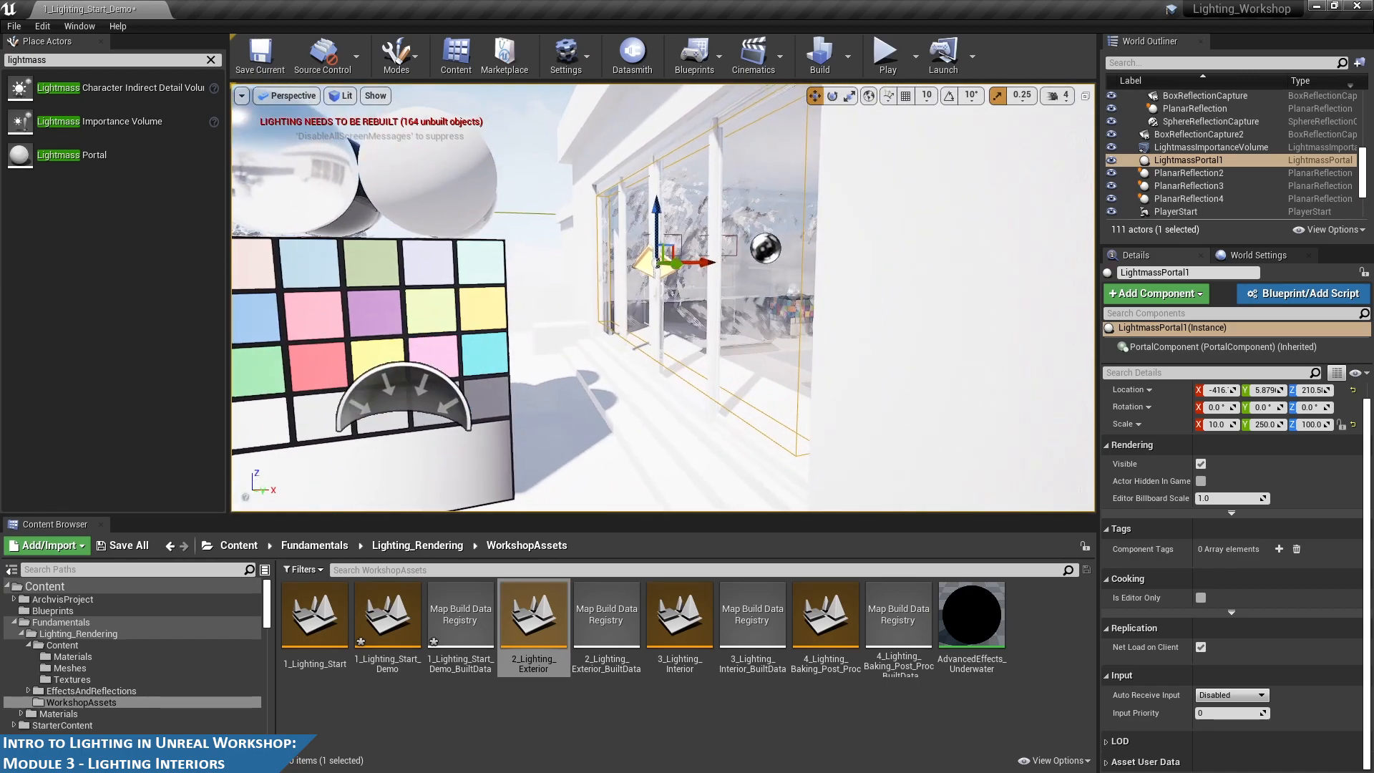
# - Set the Lightmass portal's Z scale to 125 and shift it to about -424 on X
pyautogui.click(1309, 425)
pyautogui.press('Return')
pyautogui.keyDown('alt'); pyautogui.moveTo(792, 228); pyautogui.dragTo(662, 240); pyautogui.keyUp('alt')
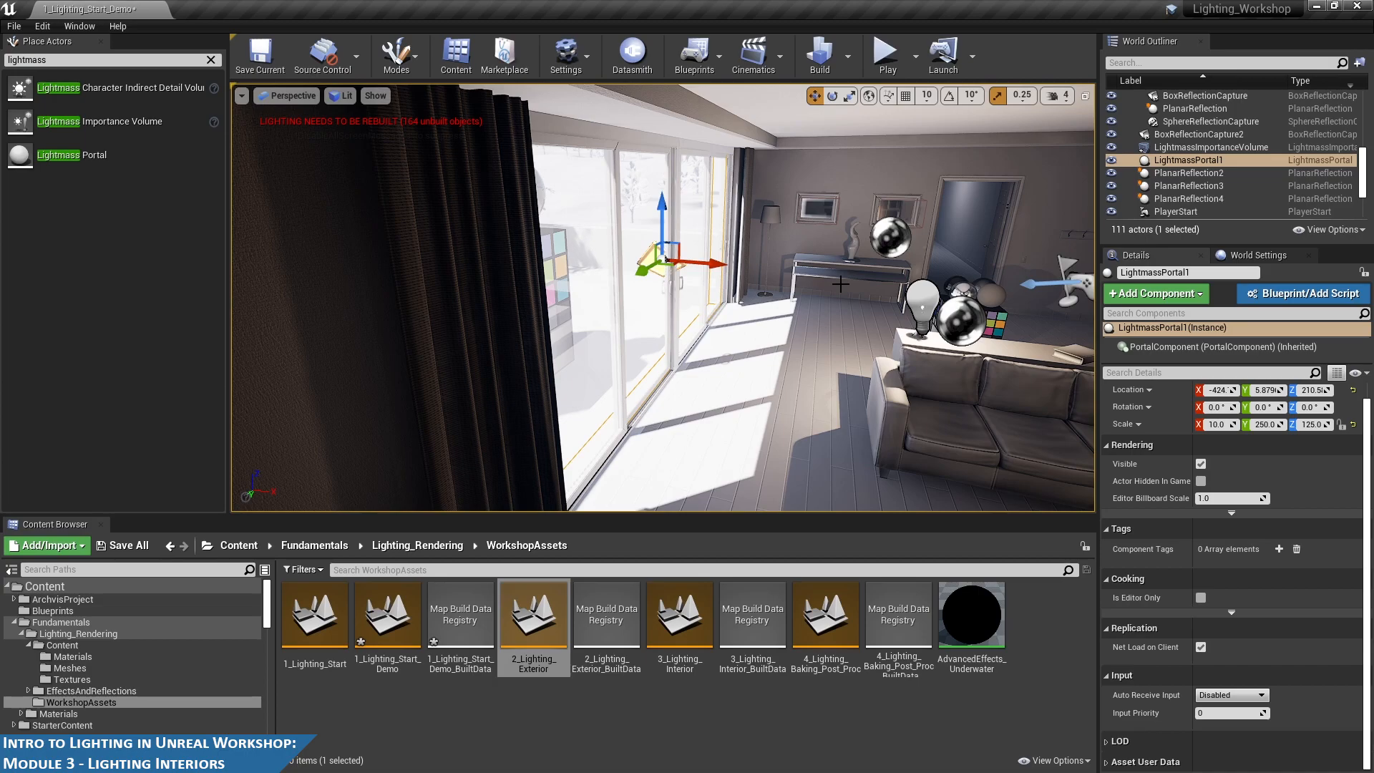
# - Examine how the Lightmass portal covers the glass doors from outside and from inside the living room
pyautogui.press('f')
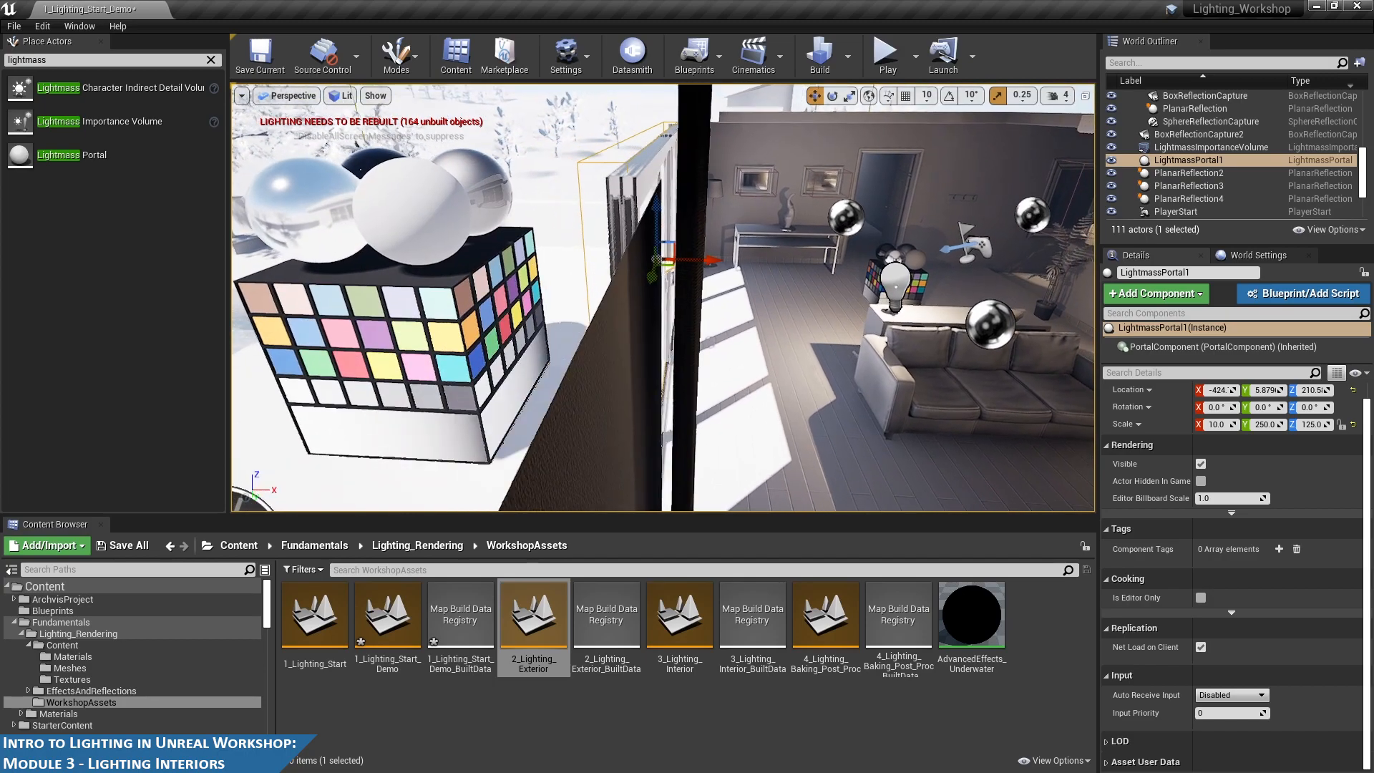
pyautogui.keyDown('alt'); pyautogui.moveTo(759, 247); pyautogui.dragTo(732, 237); pyautogui.keyUp('alt')
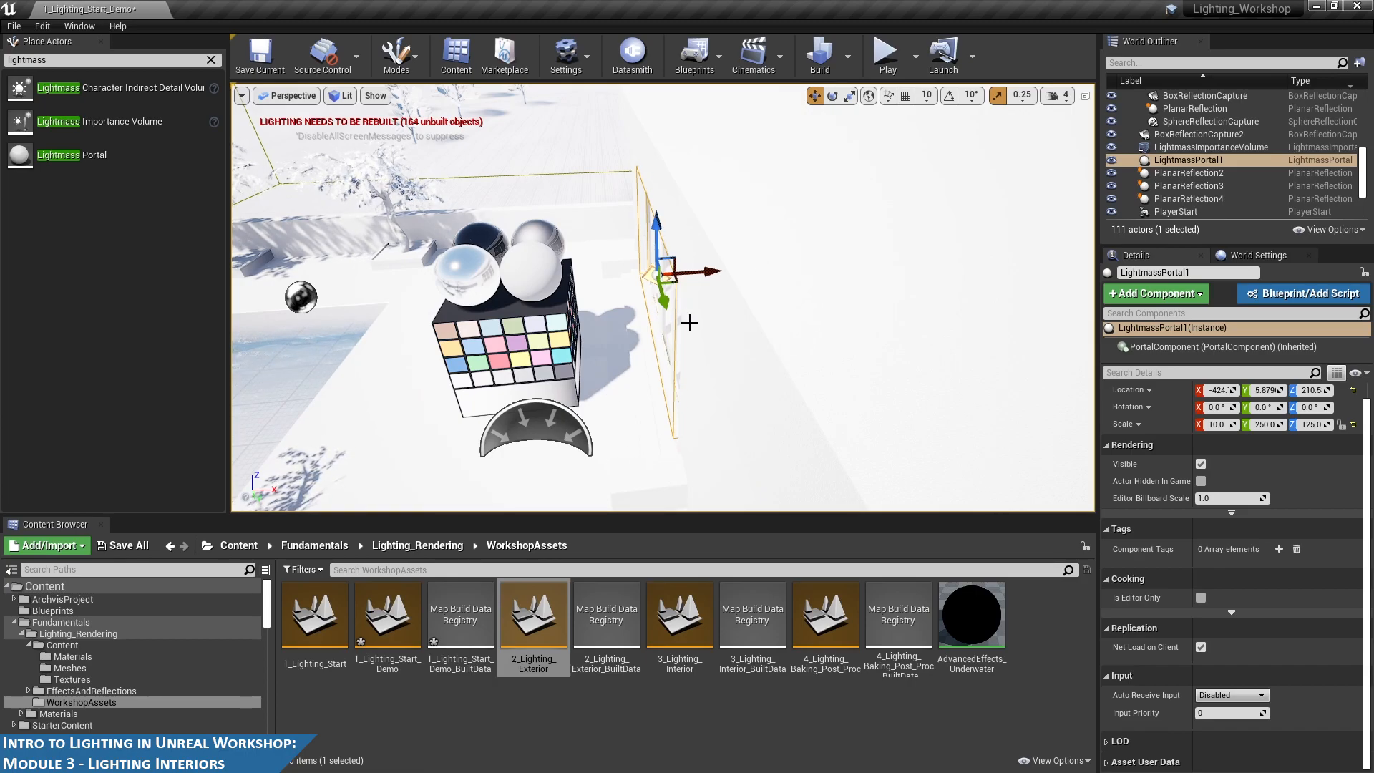
pyautogui.keyDown('alt'); pyautogui.moveTo(731, 312); pyautogui.dragTo(716, 256); pyautogui.keyUp('alt')
pyautogui.press('w')
pyautogui.moveTo(716, 256); pyautogui.dragTo(715, 256, button='right')
pyautogui.press('d')
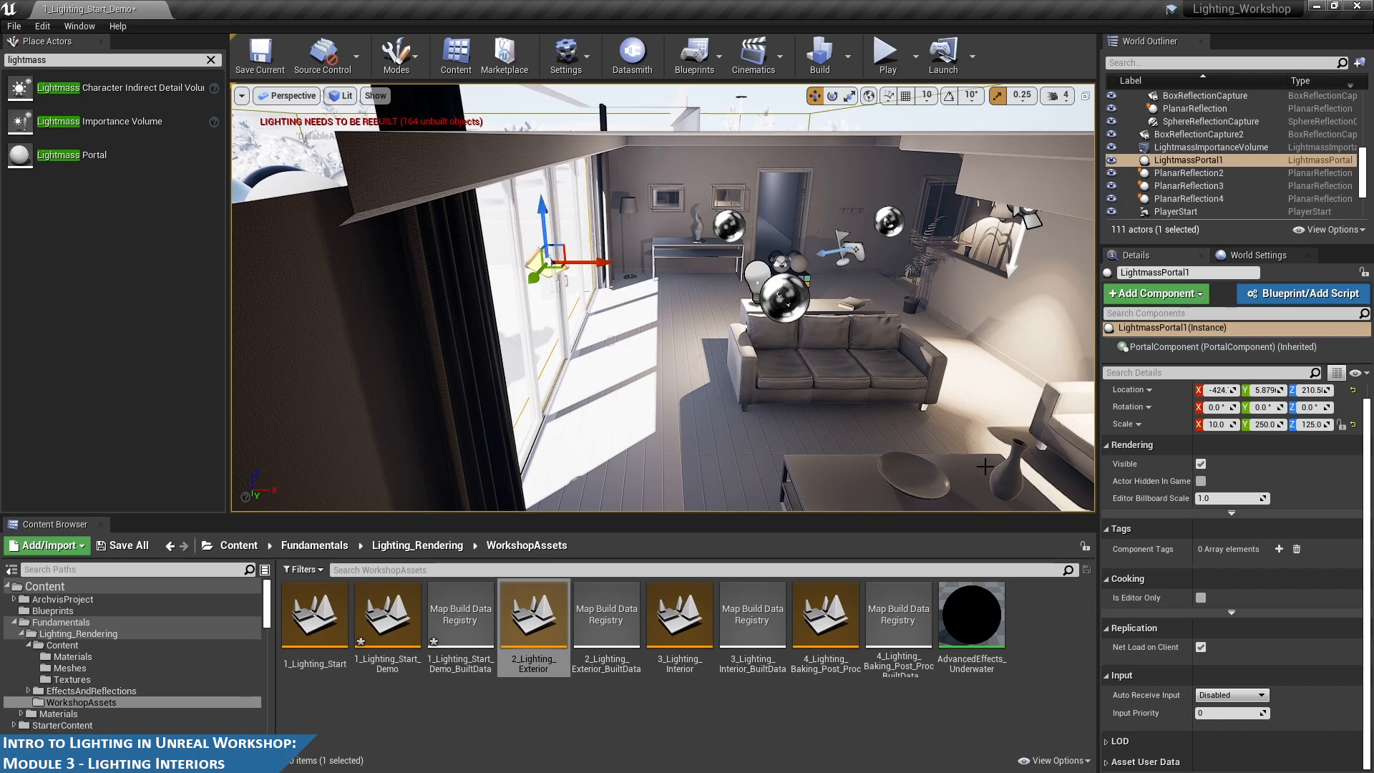
pyautogui.press('w')
pyautogui.moveTo(986, 467); pyautogui.dragTo(986, 466, button='right')
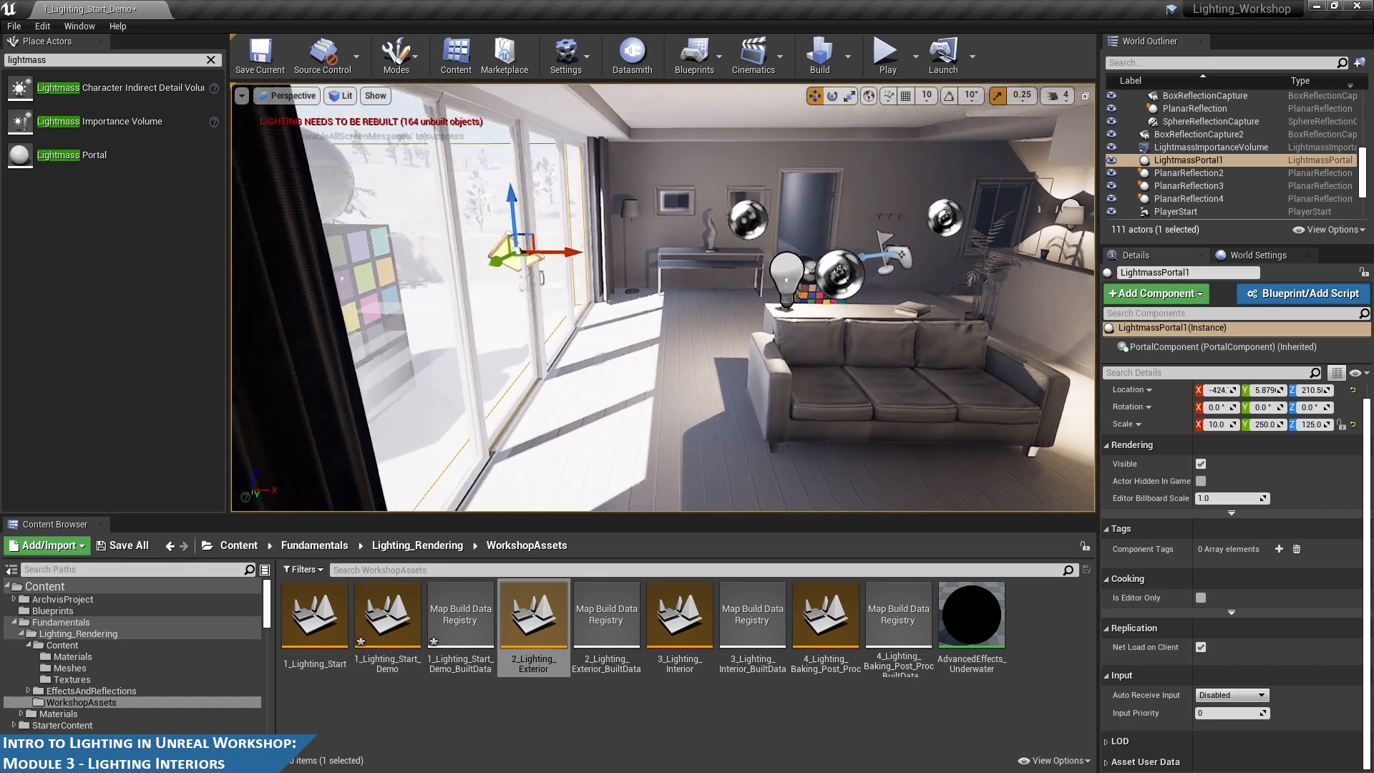
pyautogui.moveTo(806, 203); pyautogui.dragTo(806, 203, button='right')
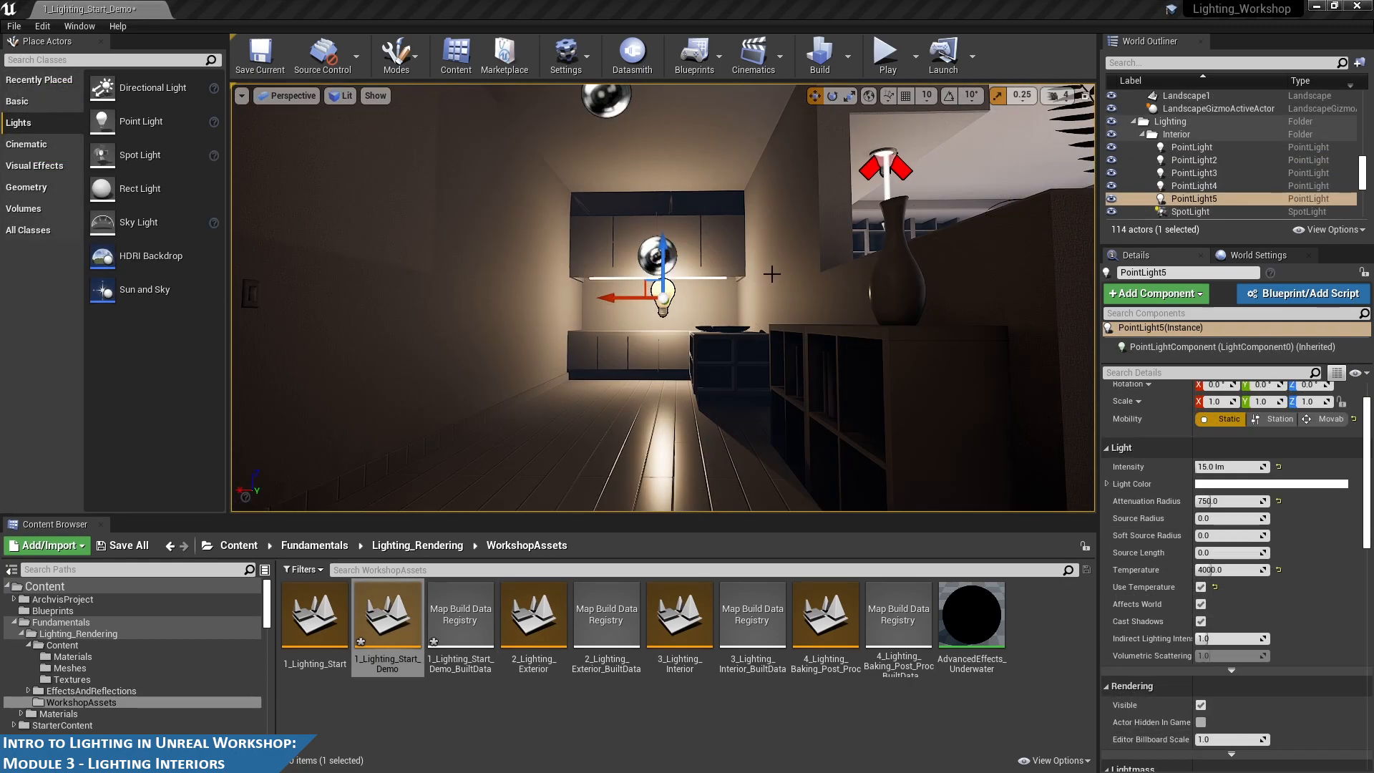
# - Select the sphere reflection capture in the kitchen and check its influence area and settings
pyautogui.keyDown('alt'); pyautogui.moveTo(762, 291); pyautogui.dragTo(581, 289); pyautogui.keyUp('alt')
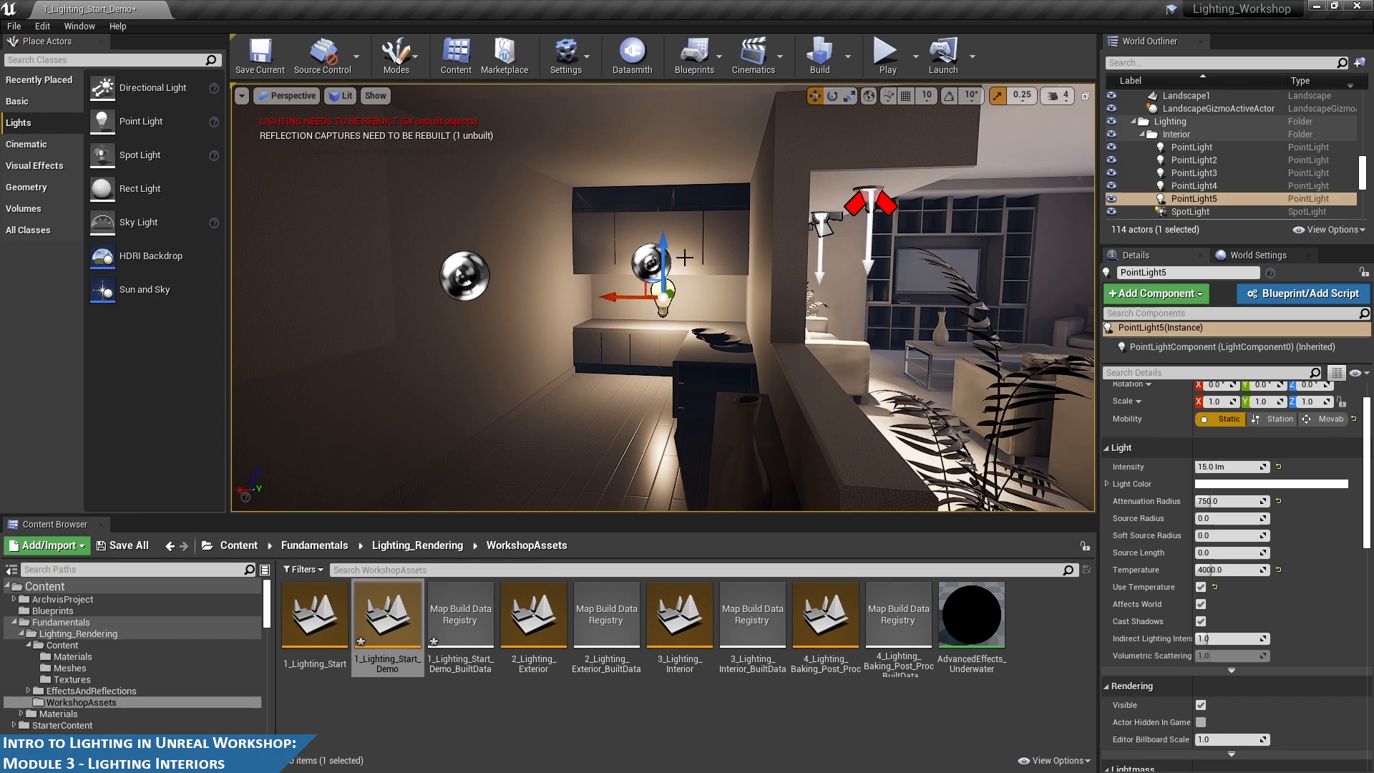
pyautogui.click(646, 264)
pyautogui.moveTo(646, 263)
pyautogui.keyDown('alt'); pyautogui.mouseDown()
pyautogui.moveTo(529, 263)
pyautogui.moveTo(569, 284)
pyautogui.moveTo(640, 283)
pyautogui.mouseUp(); pyautogui.keyUp('alt')
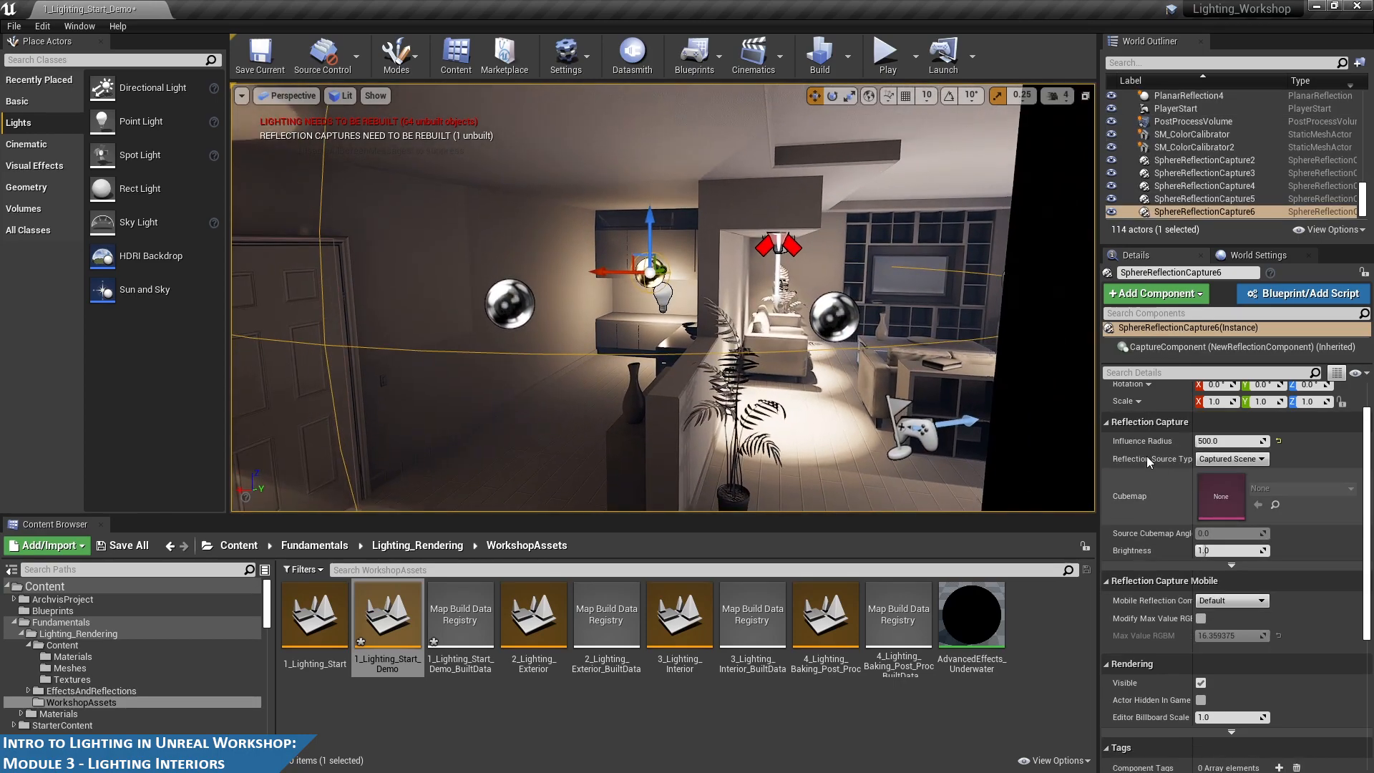
pyautogui.scroll(5, 692, 242)
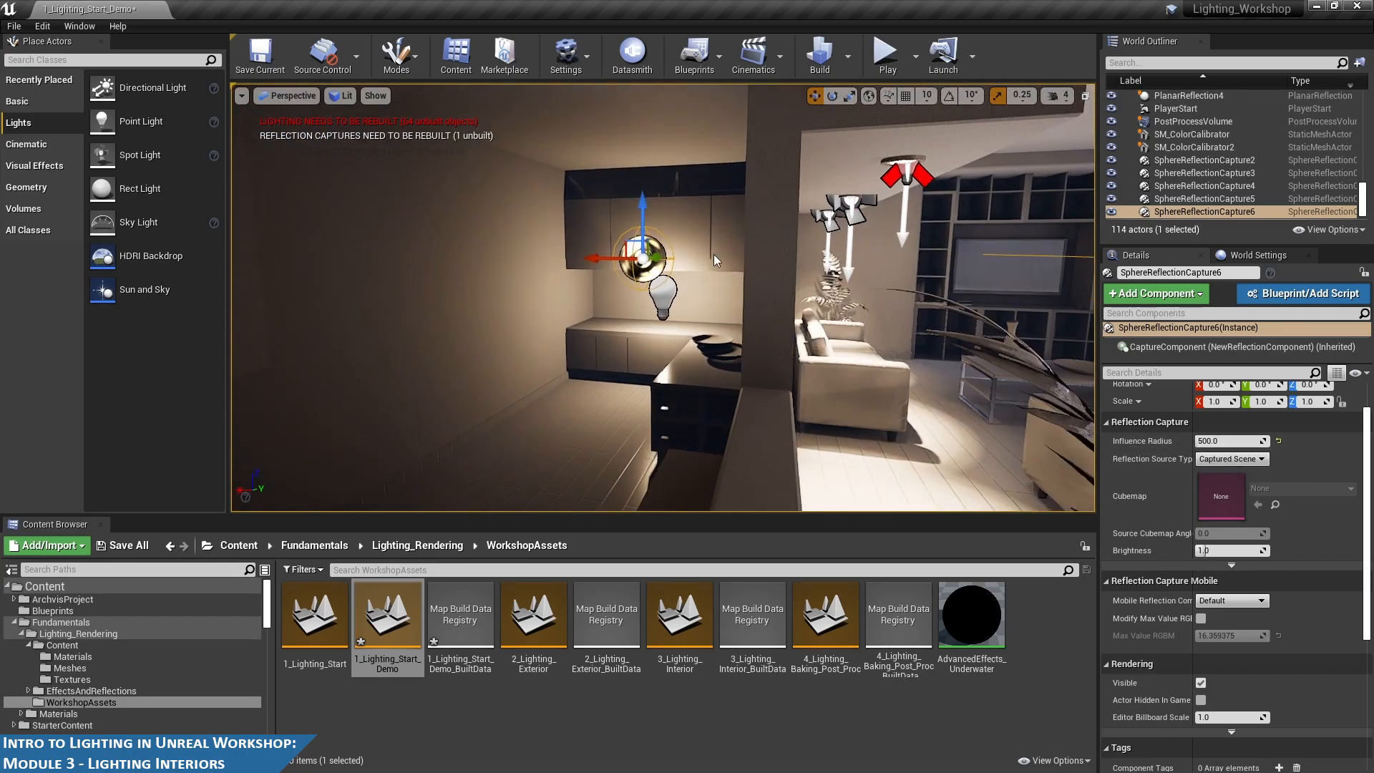
# - Set the source length of the point light under the kitchen cabinets to 50
pyautogui.click(663, 298)
pyautogui.keyDown('alt'); pyautogui.moveTo(785, 251); pyautogui.dragTo(823, 251); pyautogui.keyUp('alt')
pyautogui.keyDown('alt'); pyautogui.moveTo(785, 250); pyautogui.dragTo(887, 250, button='right'); pyautogui.keyUp('alt')
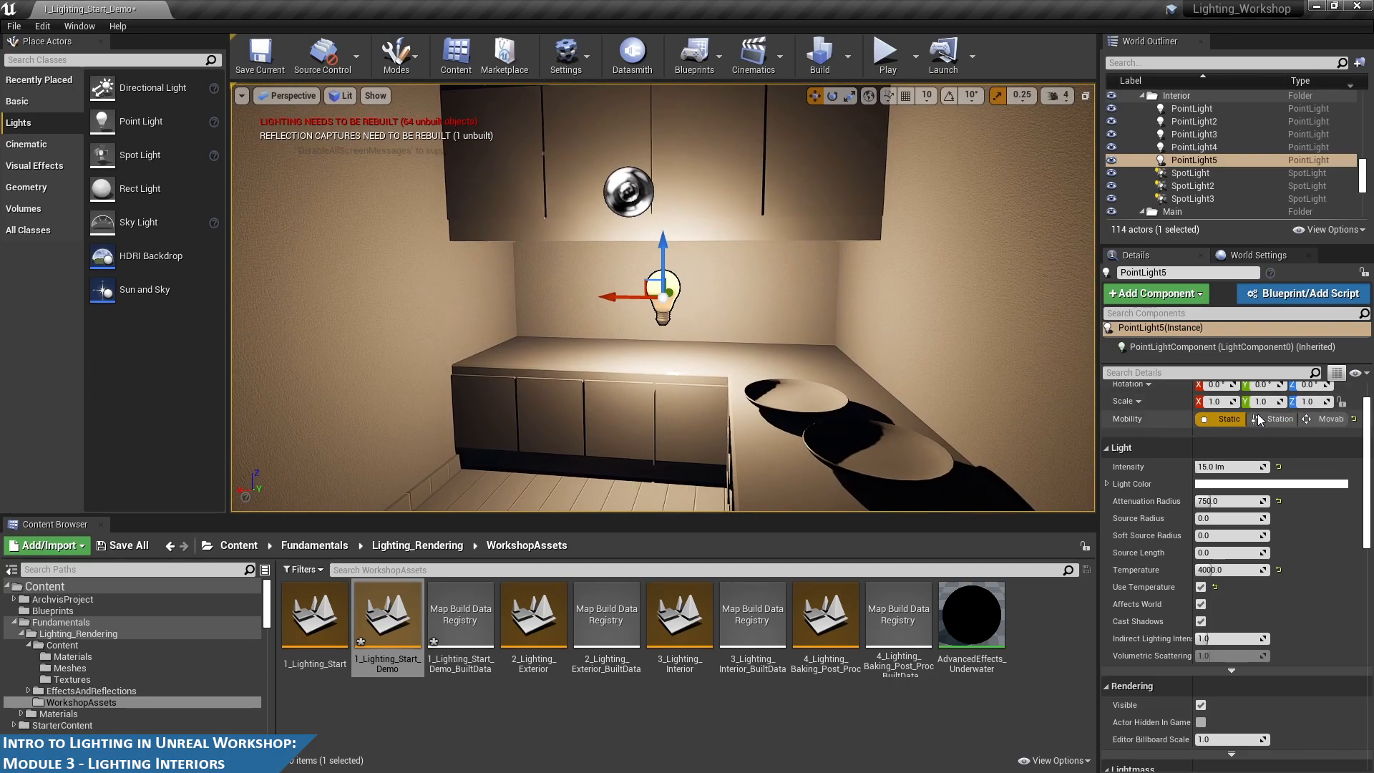
pyautogui.scroll(1, 1277, 491)
pyautogui.keyDown('alt'); pyautogui.moveTo(762, 340); pyautogui.dragTo(800, 261); pyautogui.keyUp('alt')
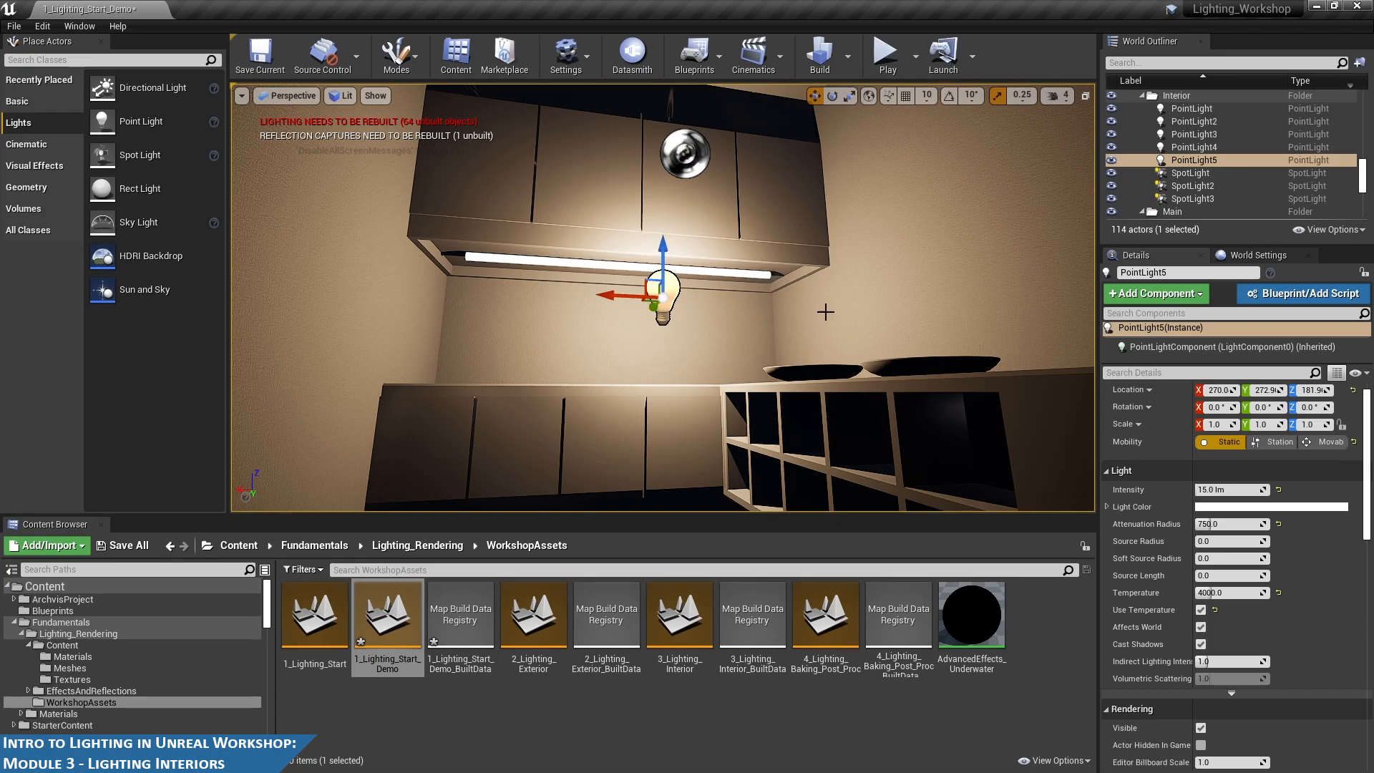
pyautogui.keyDown('alt'); pyautogui.moveTo(755, 325); pyautogui.dragTo(748, 345); pyautogui.keyUp('alt')
pyautogui.scroll(2, 754, 316)
pyautogui.moveTo(1261, 575); pyautogui.dragTo(1265, 575)
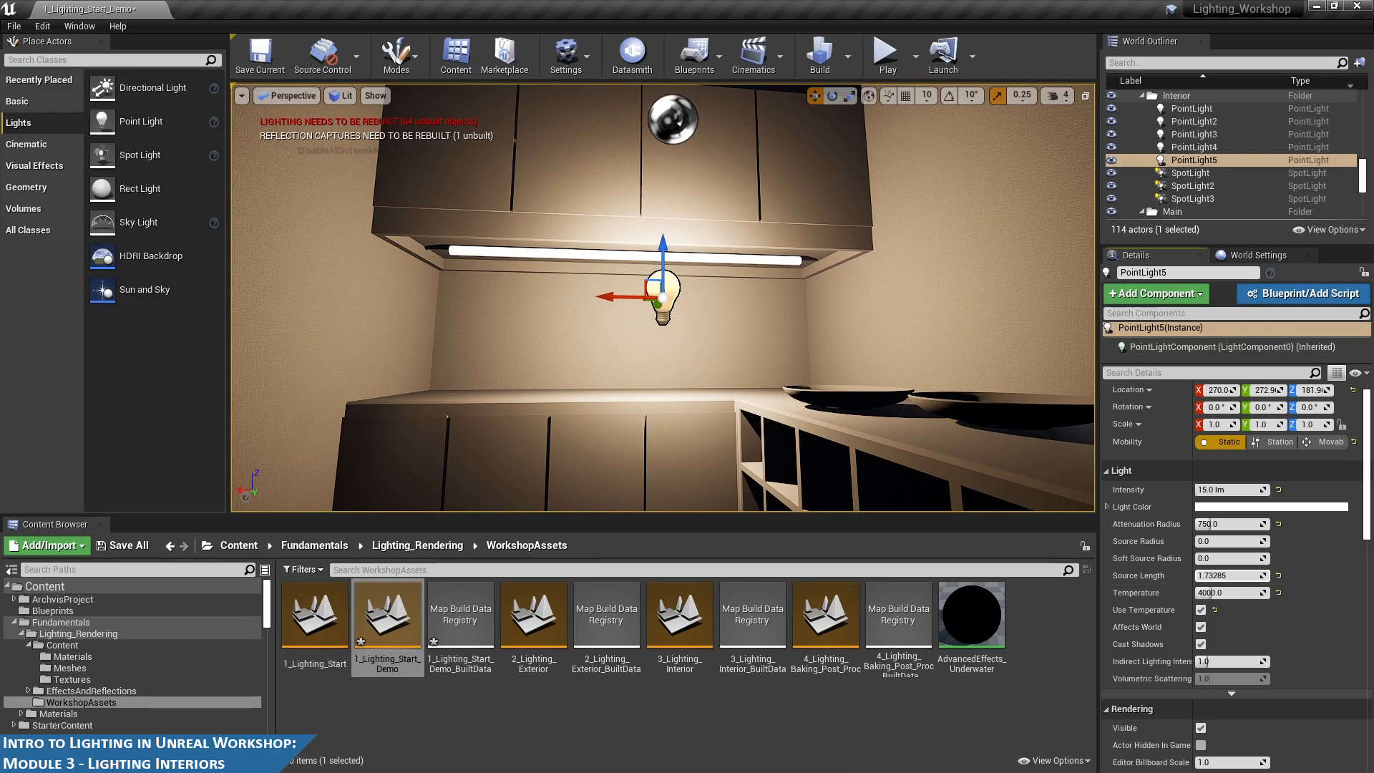
pyautogui.write('50')
pyautogui.press('Return')
# - Set the kitchen point light's source radius to 10
pyautogui.moveTo(785, 282)
pyautogui.keyDown('alt'); pyautogui.mouseDown()
pyautogui.moveTo(823, 297)
pyautogui.moveTo(817, 315)
pyautogui.moveTo(919, 326)
pyautogui.moveTo(765, 266)
pyautogui.mouseUp(); pyautogui.keyUp('alt')
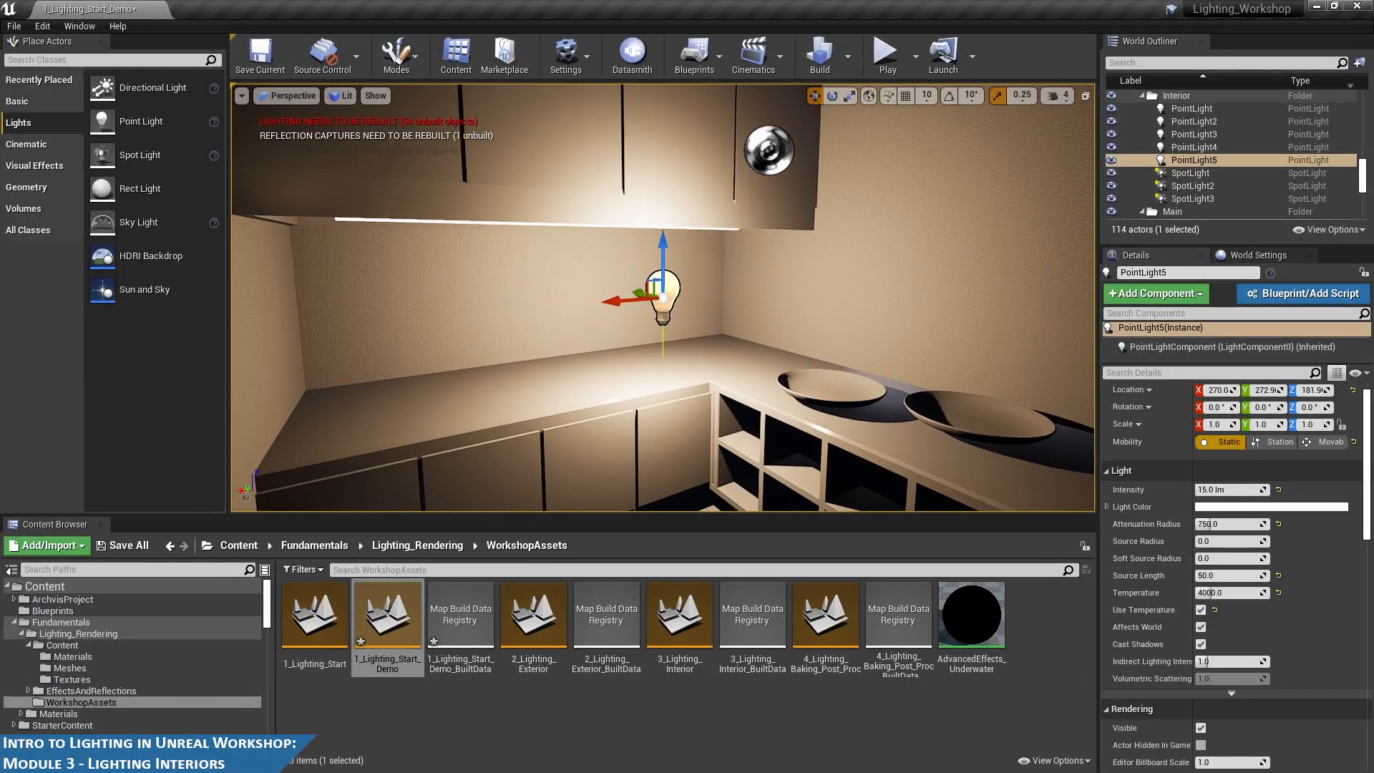
pyautogui.keyDown('alt'); pyautogui.moveTo(766, 266); pyautogui.dragTo(794, 268, button='right'); pyautogui.keyUp('alt')
pyautogui.click(1246, 541)
pyautogui.write('10')
pyautogui.press('Return')
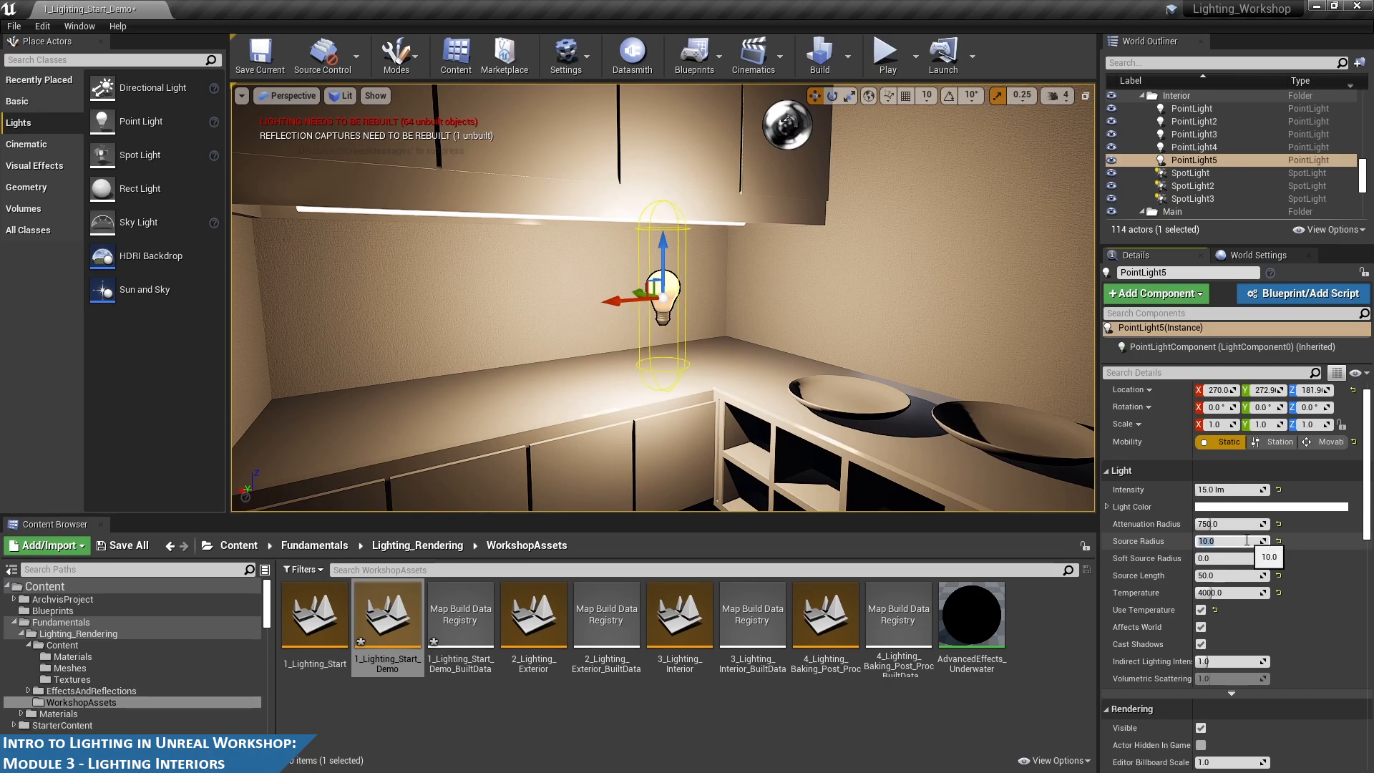
# - Rotate the kitchen point light 90° about the Y axis so its tubular source runs along the cabinets
pyautogui.keyDown('alt'); pyautogui.moveTo(814, 267); pyautogui.dragTo(864, 278); pyautogui.keyUp('alt')
pyautogui.press('e')
pyautogui.moveTo(726, 276); pyautogui.dragTo(727, 256)
pyautogui.click(1271, 407)
pyautogui.write('90')
pyautogui.press('Return')
# - Move the point light up to the underside of the kitchen cabinets, at about Y 331 and Z 214
pyautogui.keyDown('alt'); pyautogui.moveTo(889, 282); pyautogui.dragTo(414, 291); pyautogui.keyUp('alt')
pyautogui.press('w')
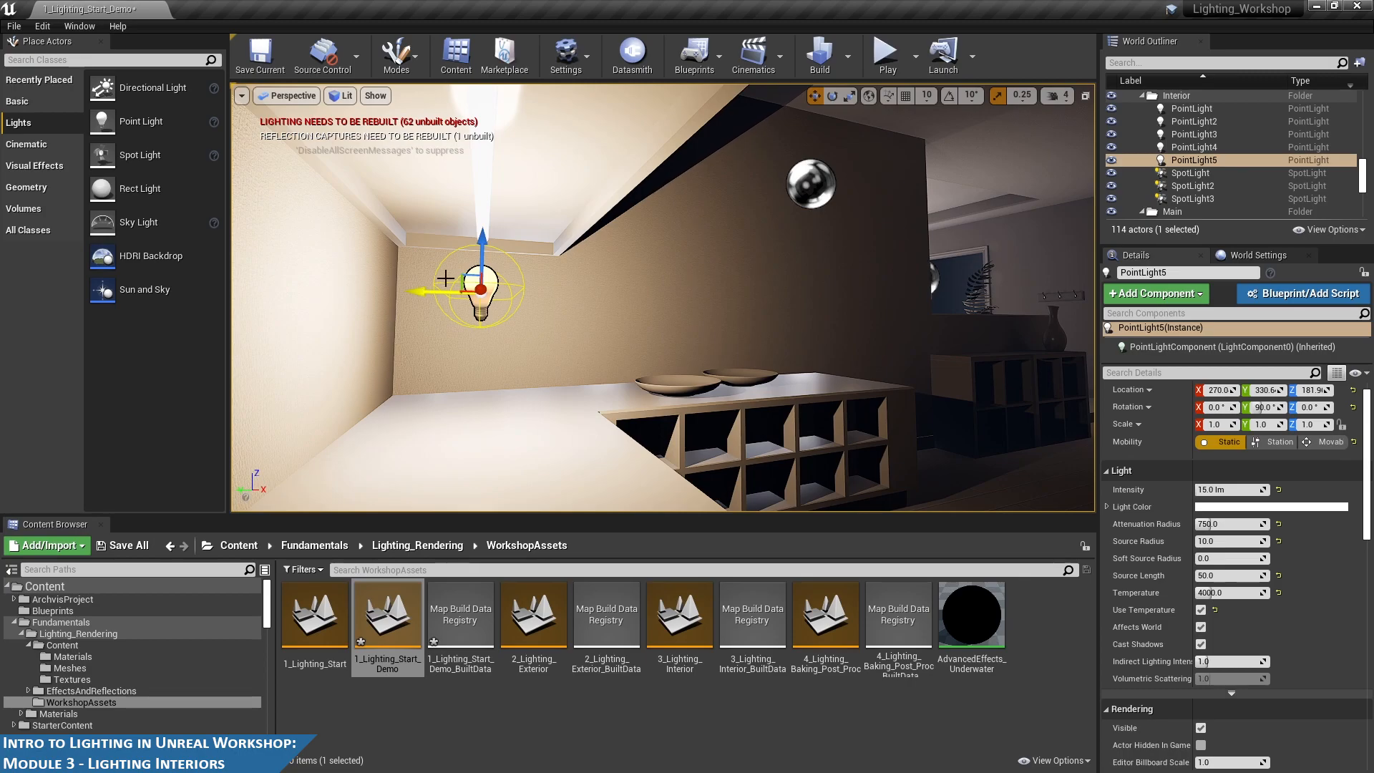
pyautogui.moveTo(483, 235); pyautogui.dragTo(308, 184)
pyautogui.moveTo(653, 221); pyautogui.dragTo(649, 196)
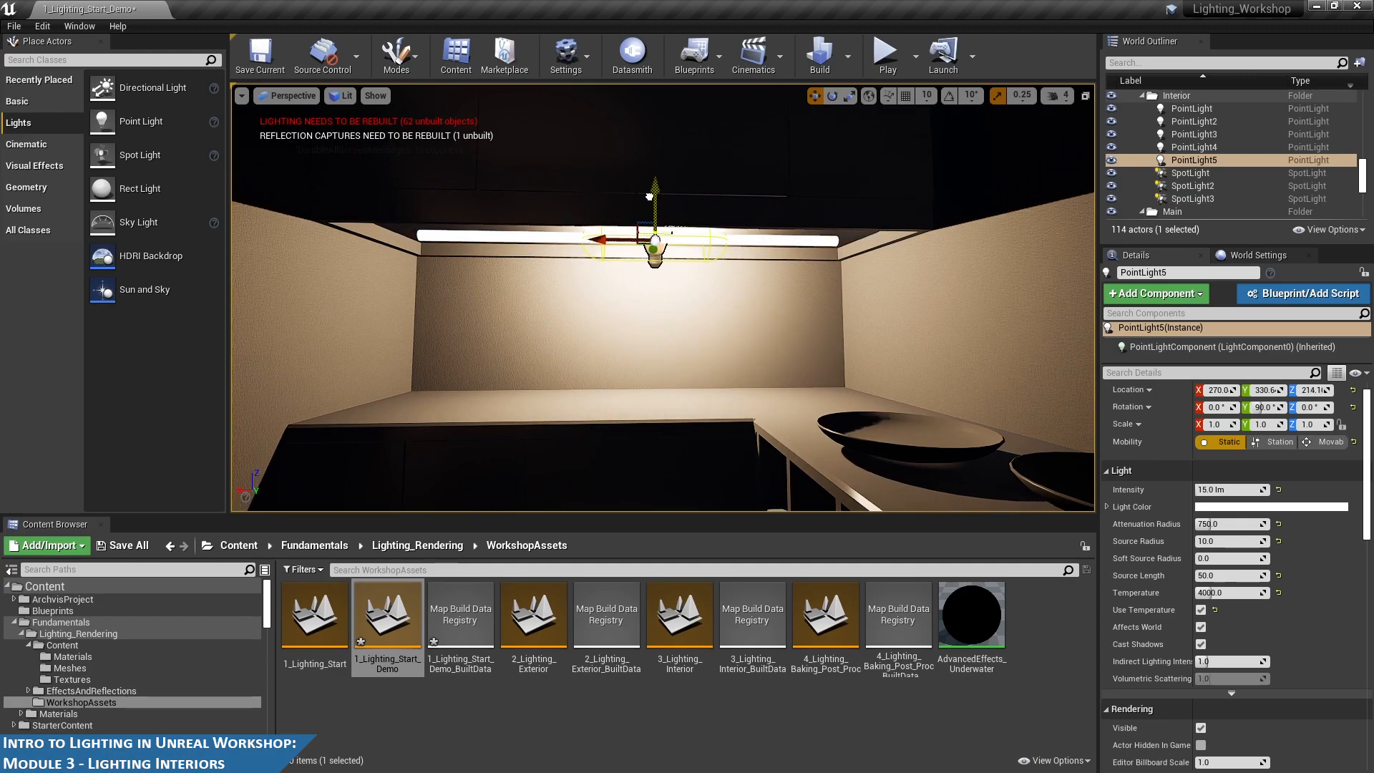
# - Set the kitchen point light's source length to 200 and its source radius to 5
pyautogui.click(1231, 576)
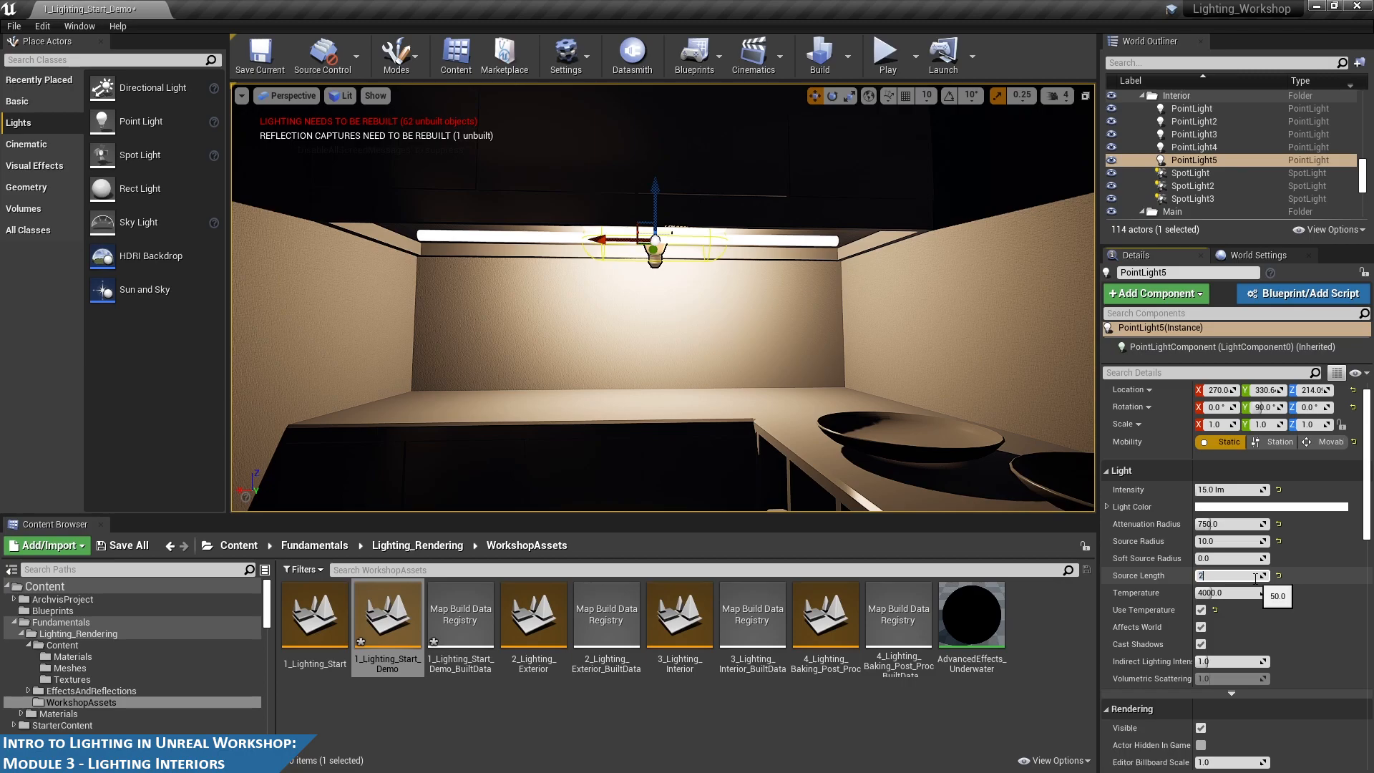
pyautogui.press('Return')
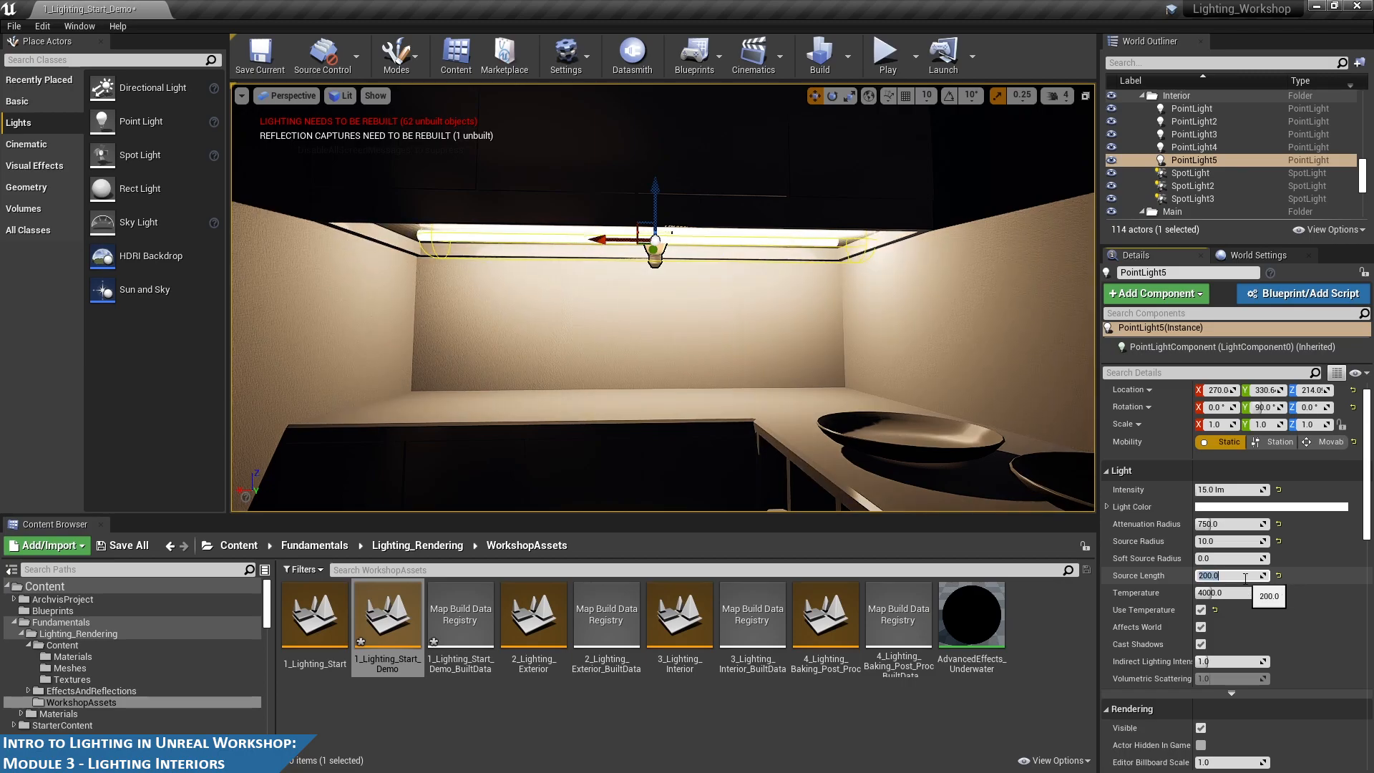
pyautogui.click(1229, 541)
pyautogui.write('5.0')
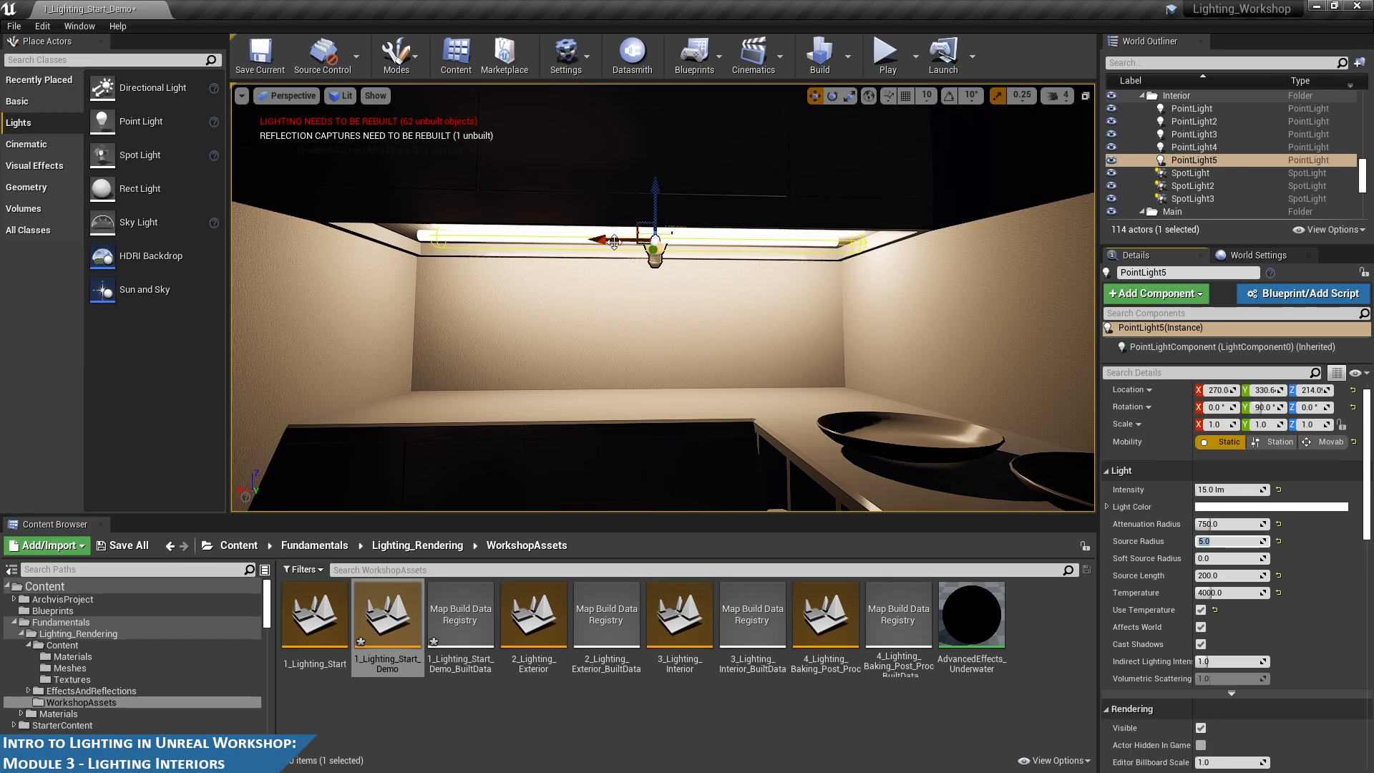
# - Shift the point light sideways along the cabinet strip to about X 280
pyautogui.moveTo(616, 238); pyautogui.dragTo(580, 244)
pyautogui.moveTo(663, 320); pyautogui.dragTo(662, 323, button='right')
pyautogui.press('s')
pyautogui.press('s')
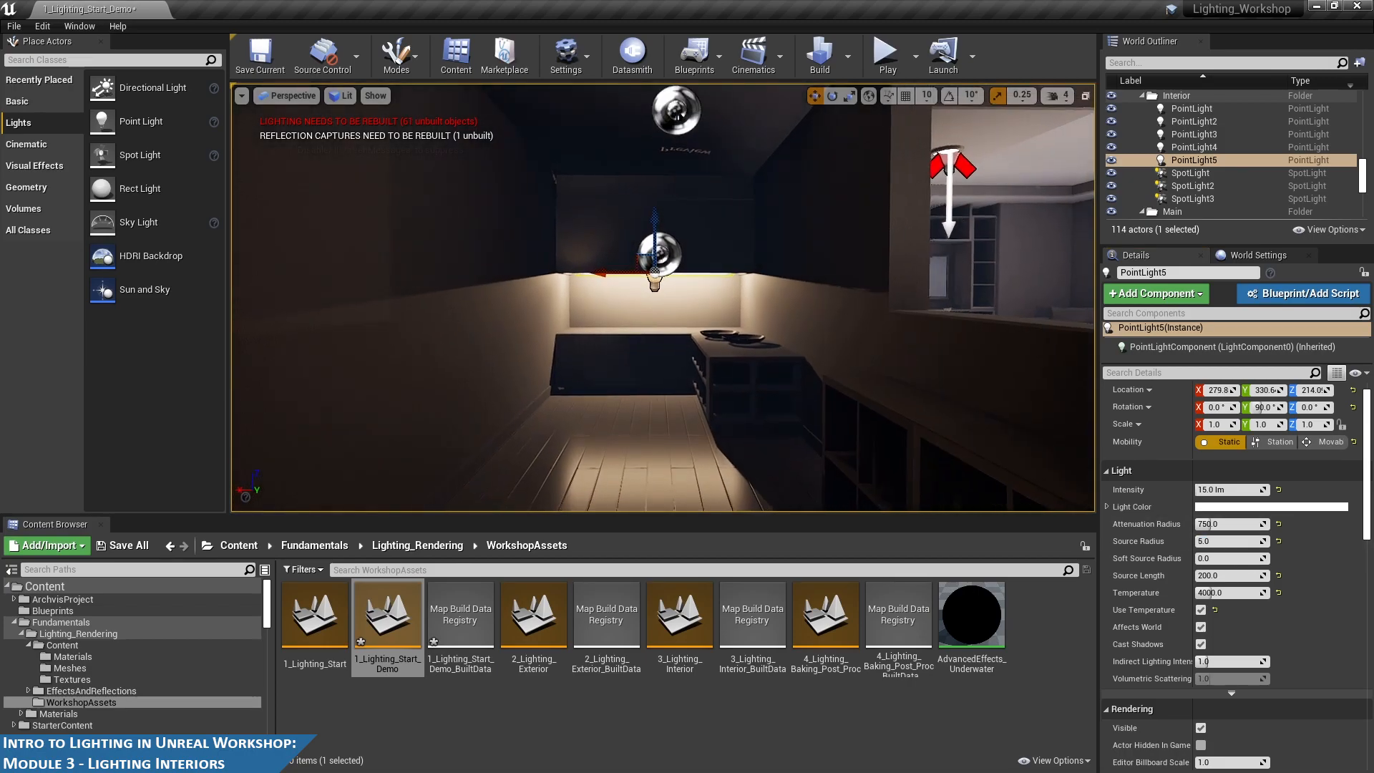
# - Set the kitchen point light's intensity to 10 lm
pyautogui.press('d')
pyautogui.moveTo(751, 358); pyautogui.dragTo(737, 362, button='right')
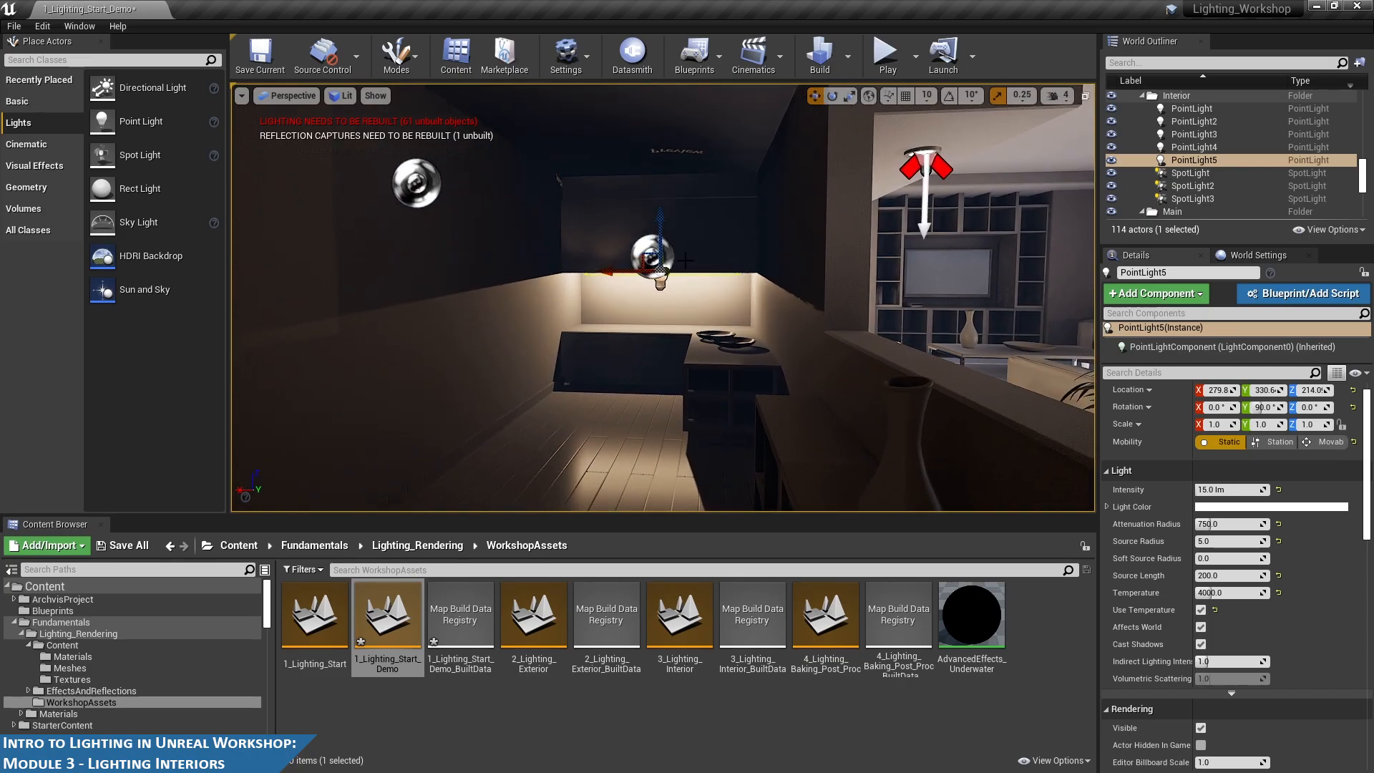
pyautogui.moveTo(846, 395); pyautogui.dragTo(852, 398, button='right')
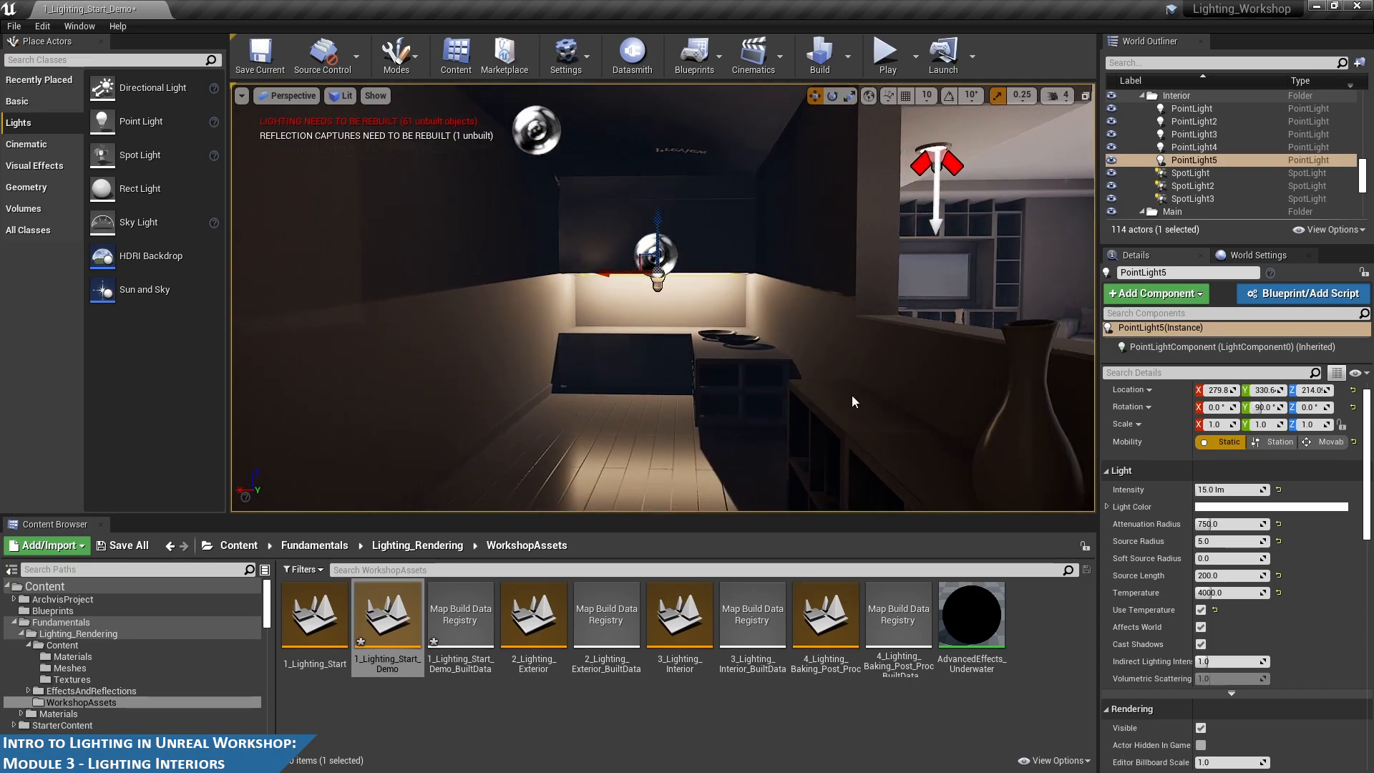
pyautogui.click(1236, 487)
pyautogui.write('10')
pyautogui.press('Return')
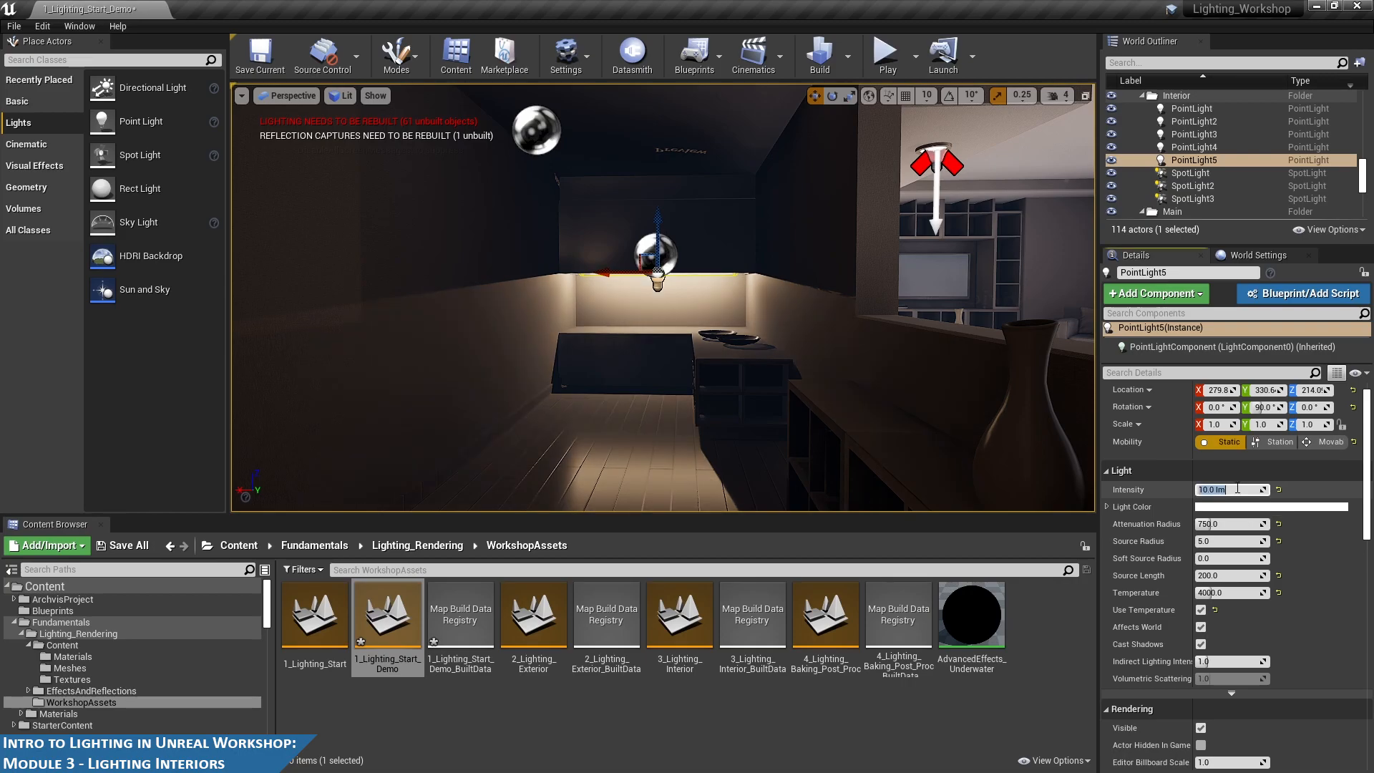
pyautogui.moveTo(752, 310)
pyautogui.mouseDown(button='right')
pyautogui.moveTo(852, 310)
pyautogui.moveTo(758, 310)
pyautogui.mouseUp(button='right')
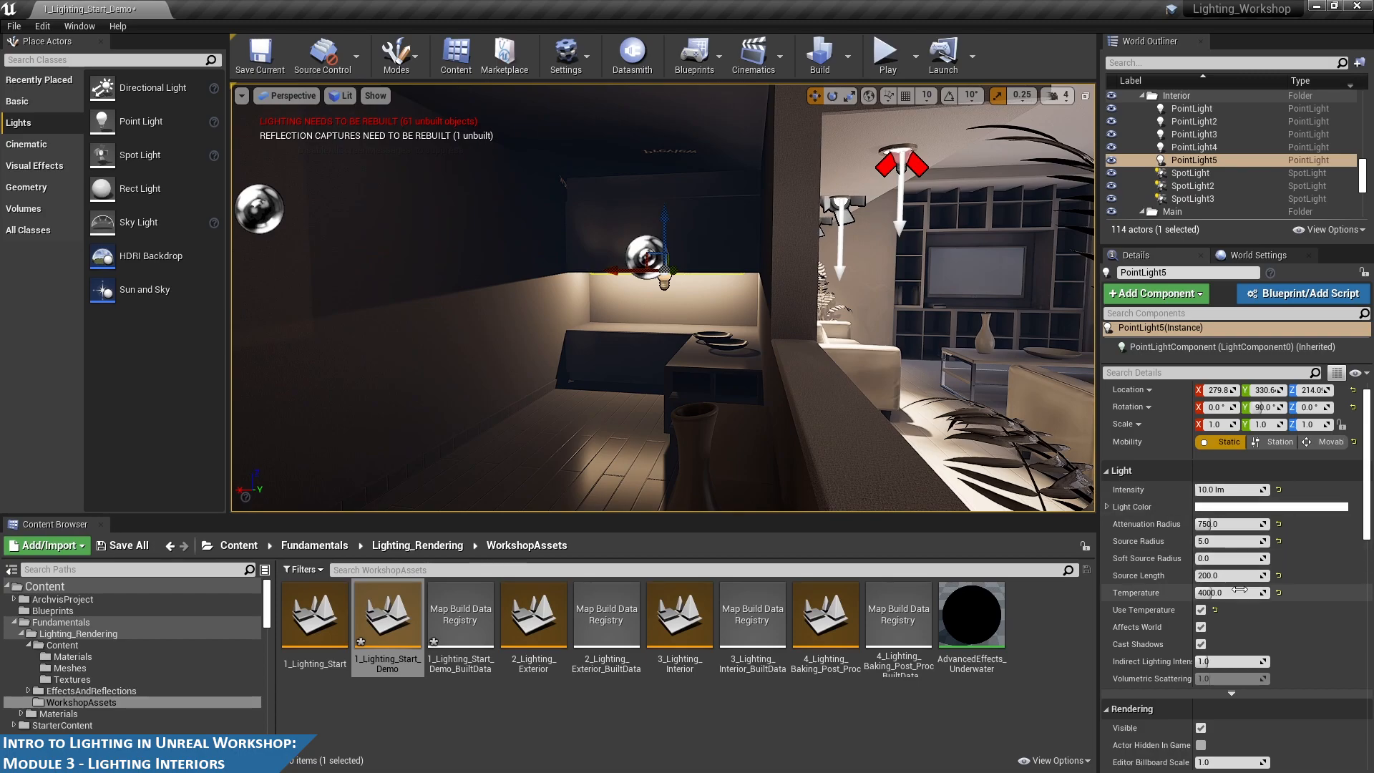
pyautogui.scroll(-3, 1287, 591)
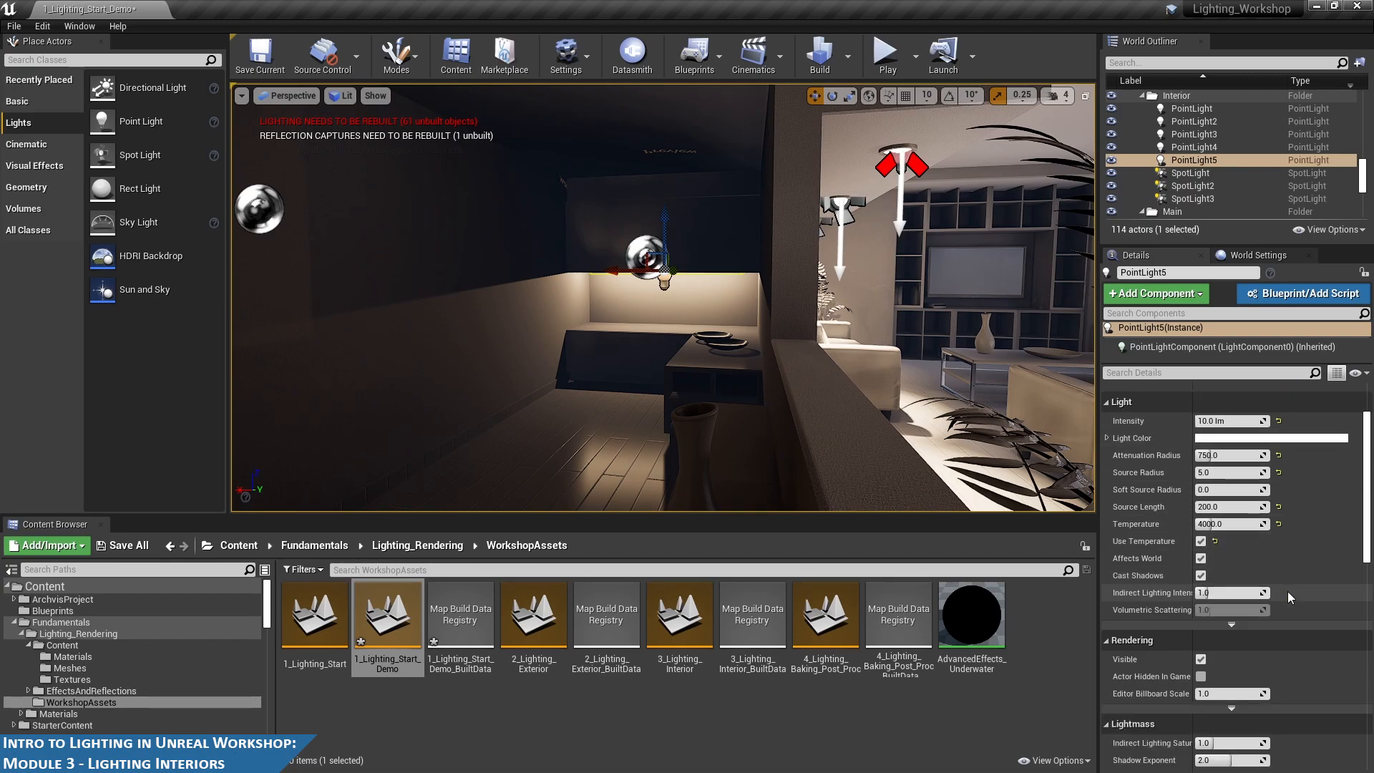
pyautogui.scroll(-2, 1274, 599)
pyautogui.scroll(6, 1274, 599)
# - Try a viewport exposure of EV100 0 while viewing the living room
pyautogui.moveTo(780, 322)
pyautogui.mouseDown(button='right')
pyautogui.moveTo(709, 332)
pyautogui.moveTo(783, 334)
pyautogui.mouseUp(button='right')
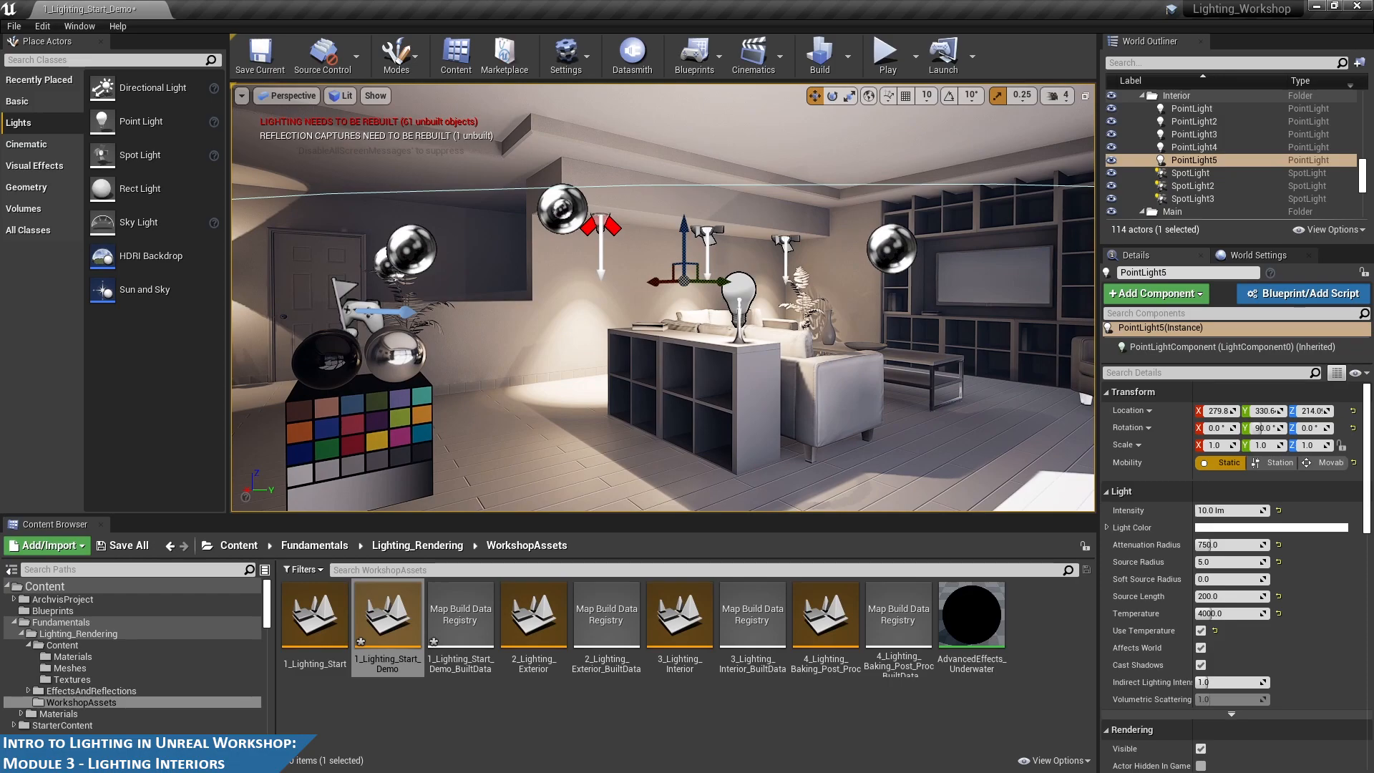
pyautogui.click(758, 319)
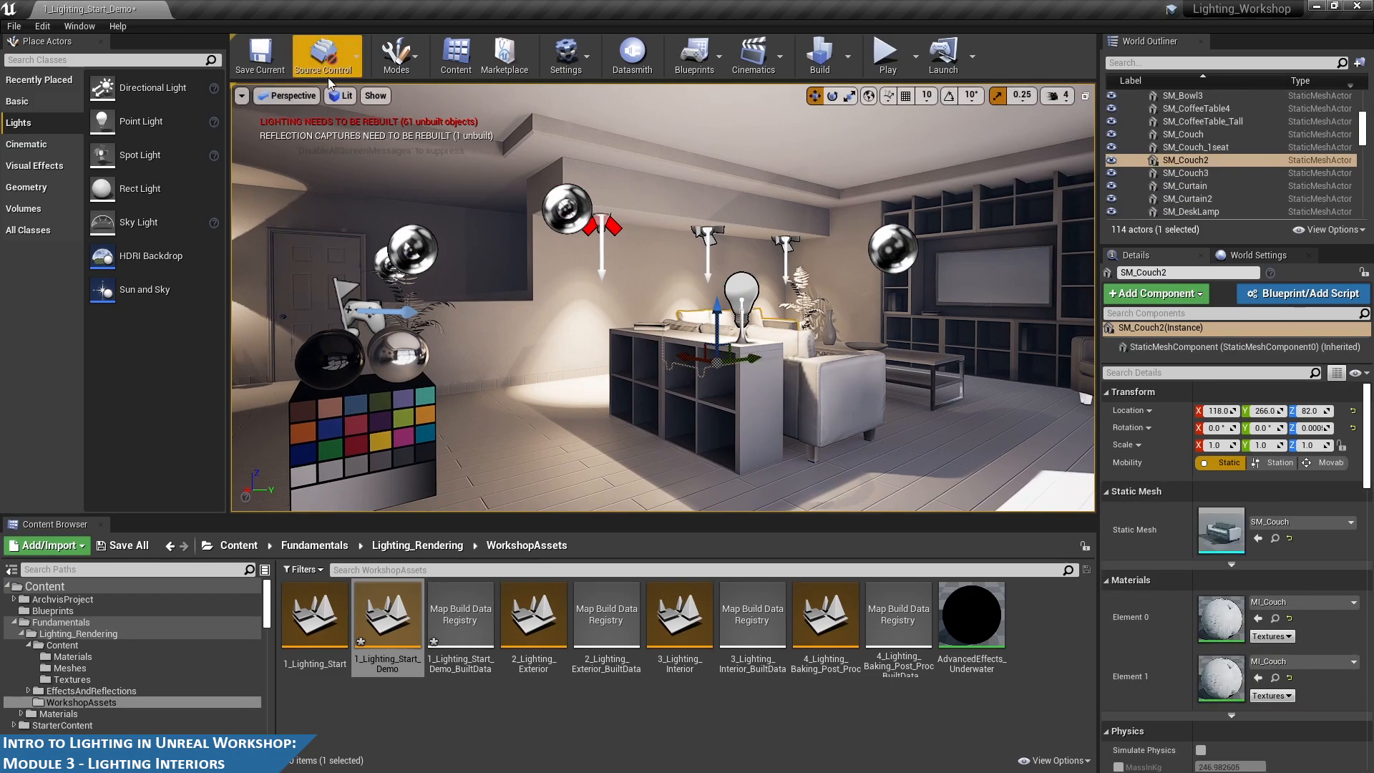
pyautogui.click(289, 97)
pyautogui.click(342, 96)
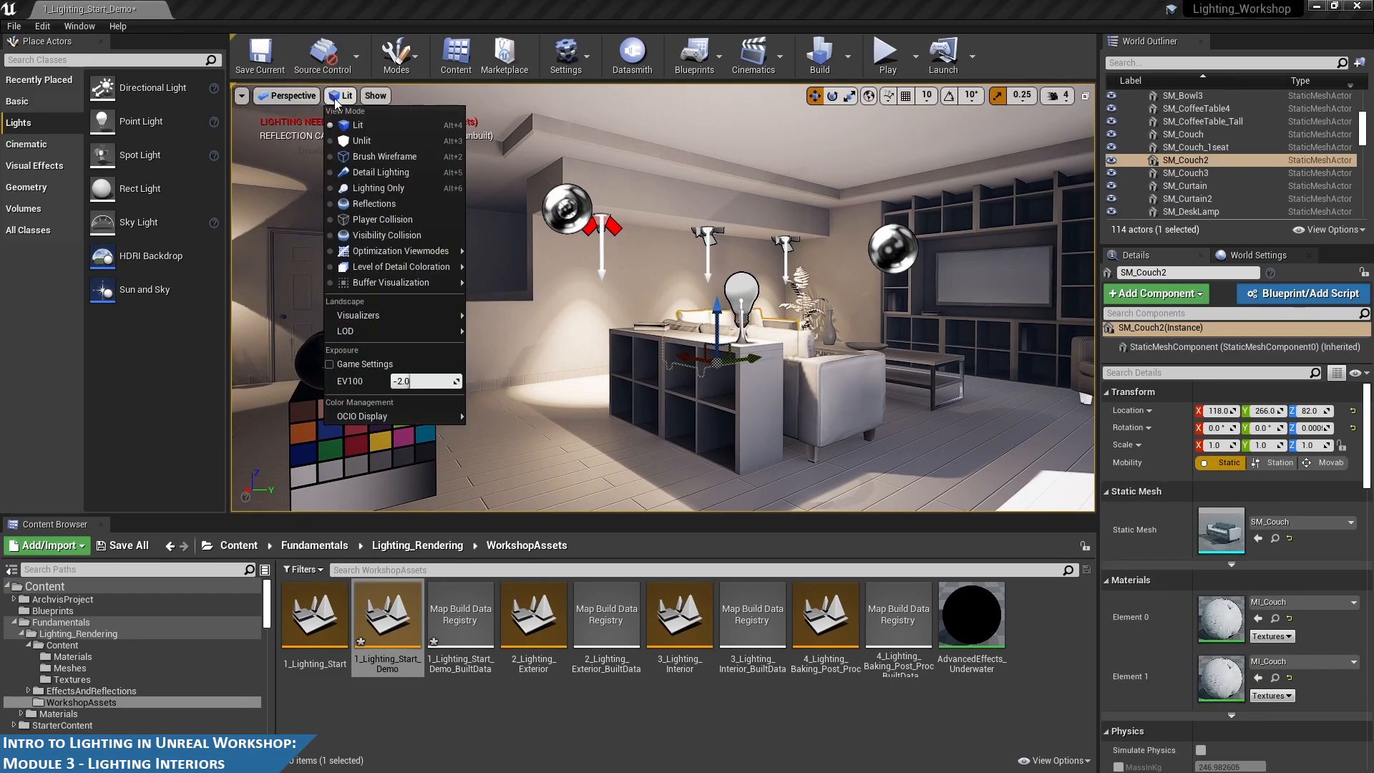
pyautogui.click(418, 383)
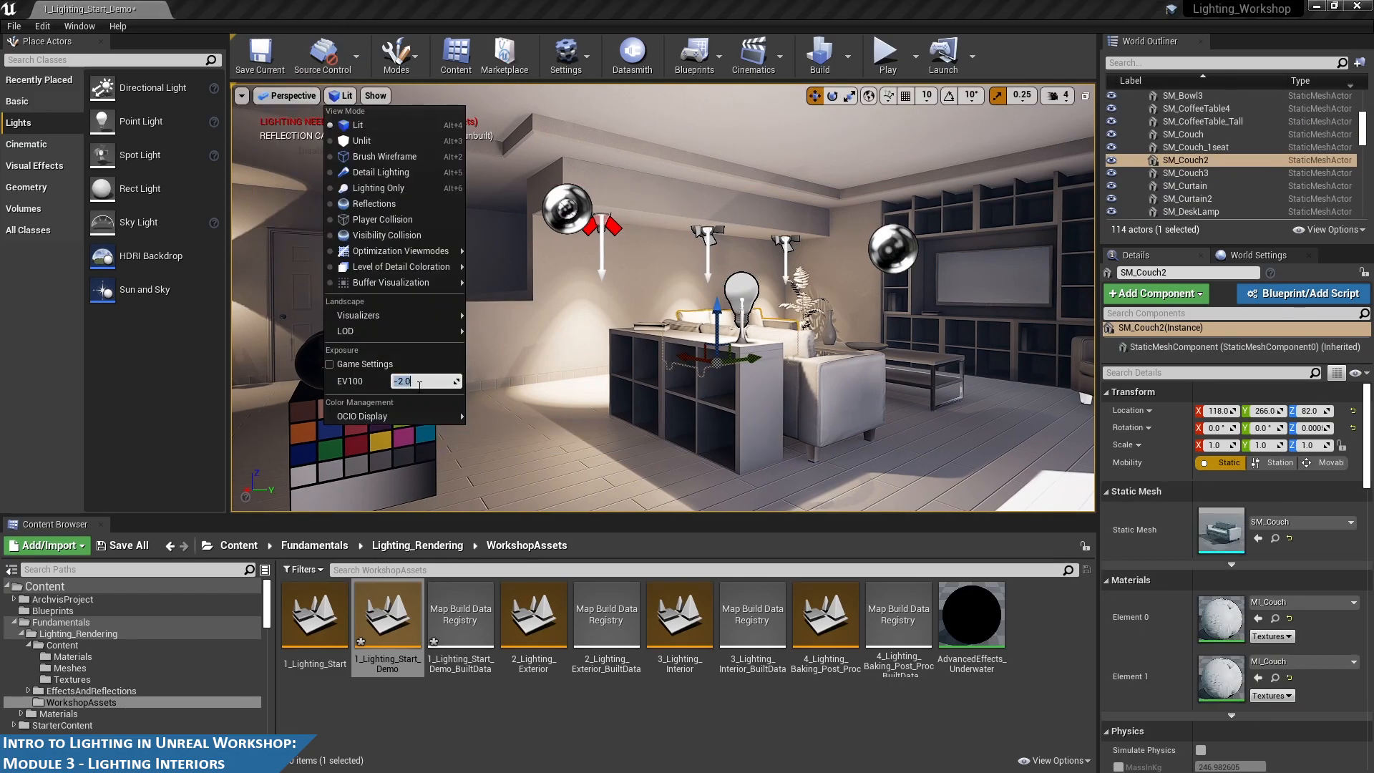
pyautogui.write('0')
pyautogui.press('Return')
pyautogui.keyDown('alt'); pyautogui.moveTo(786, 305); pyautogui.dragTo(807, 329); pyautogui.keyUp('alt')
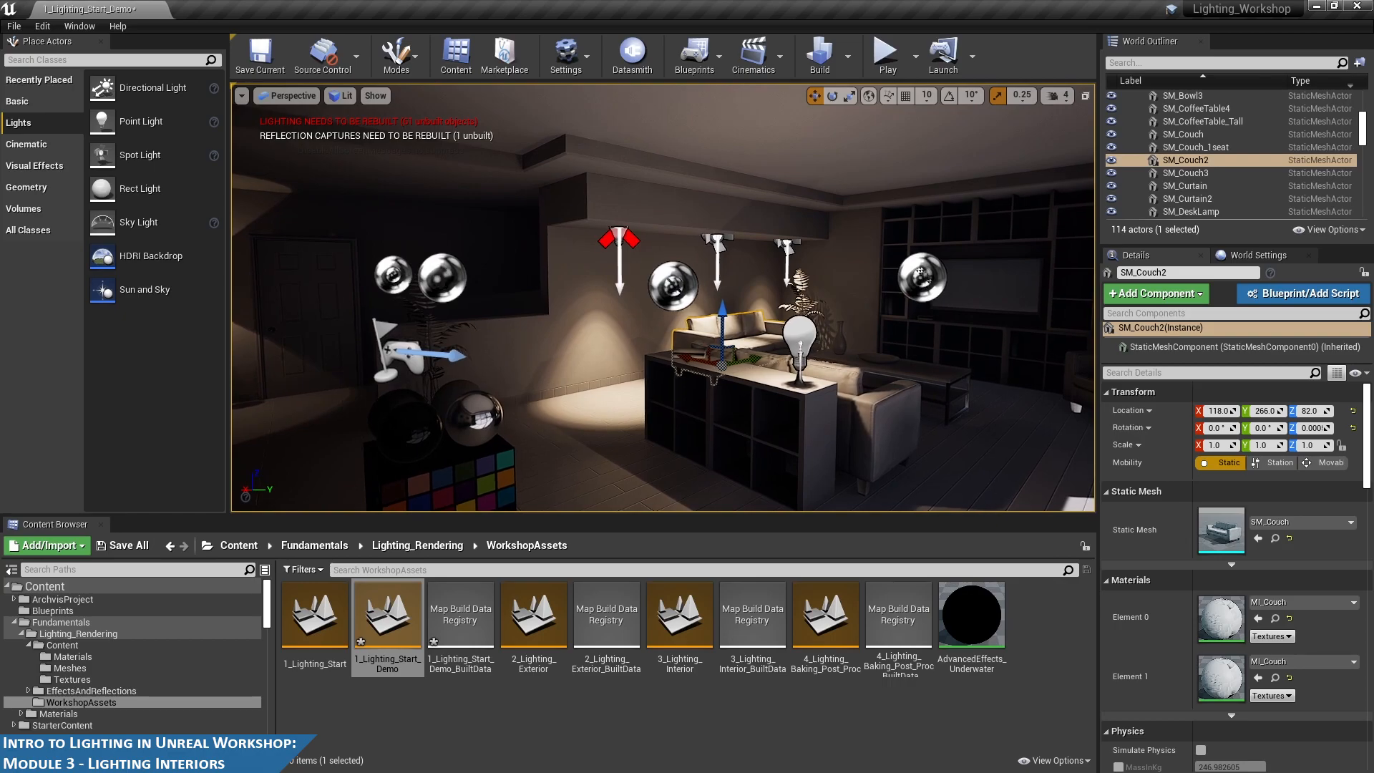
# - Set the viewport exposure to EV100 -1
pyautogui.click(340, 96)
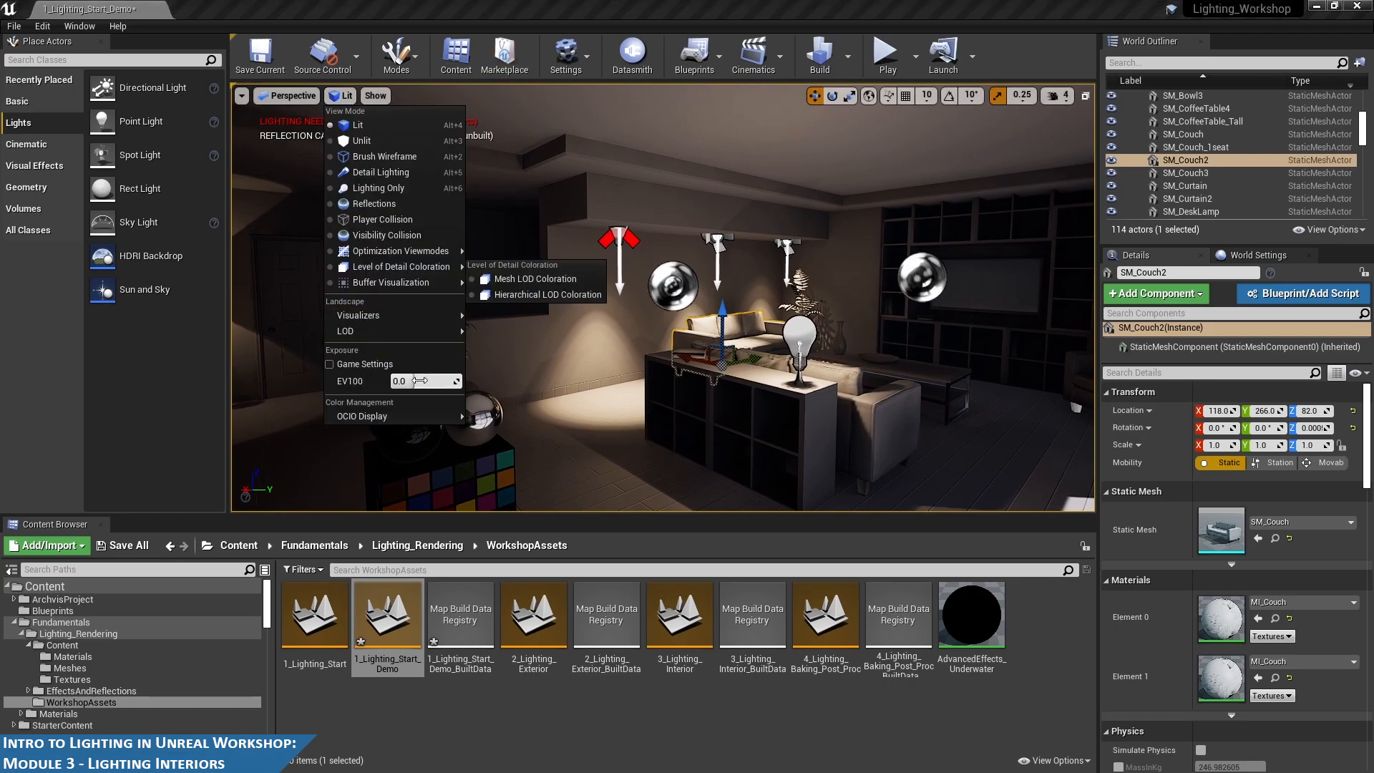
pyautogui.write('-1')
pyautogui.press('Return')
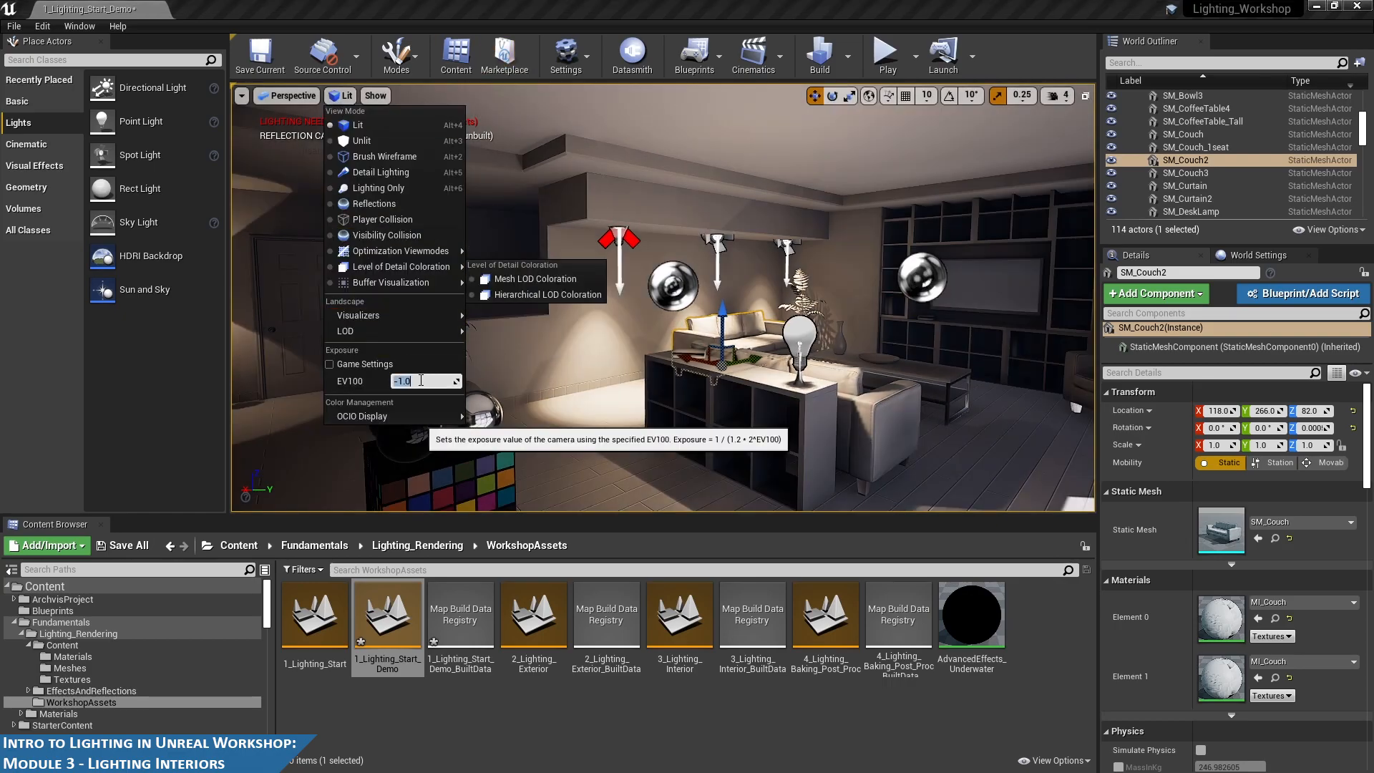
# - Build the level's lighting
pyautogui.moveTo(728, 295); pyautogui.dragTo(736, 156, button='right')
pyautogui.moveTo(667, 342); pyautogui.dragTo(623, 333, button='right')
pyautogui.keyDown('alt'); pyautogui.moveTo(622, 333); pyautogui.dragTo(573, 332); pyautogui.keyUp('alt')
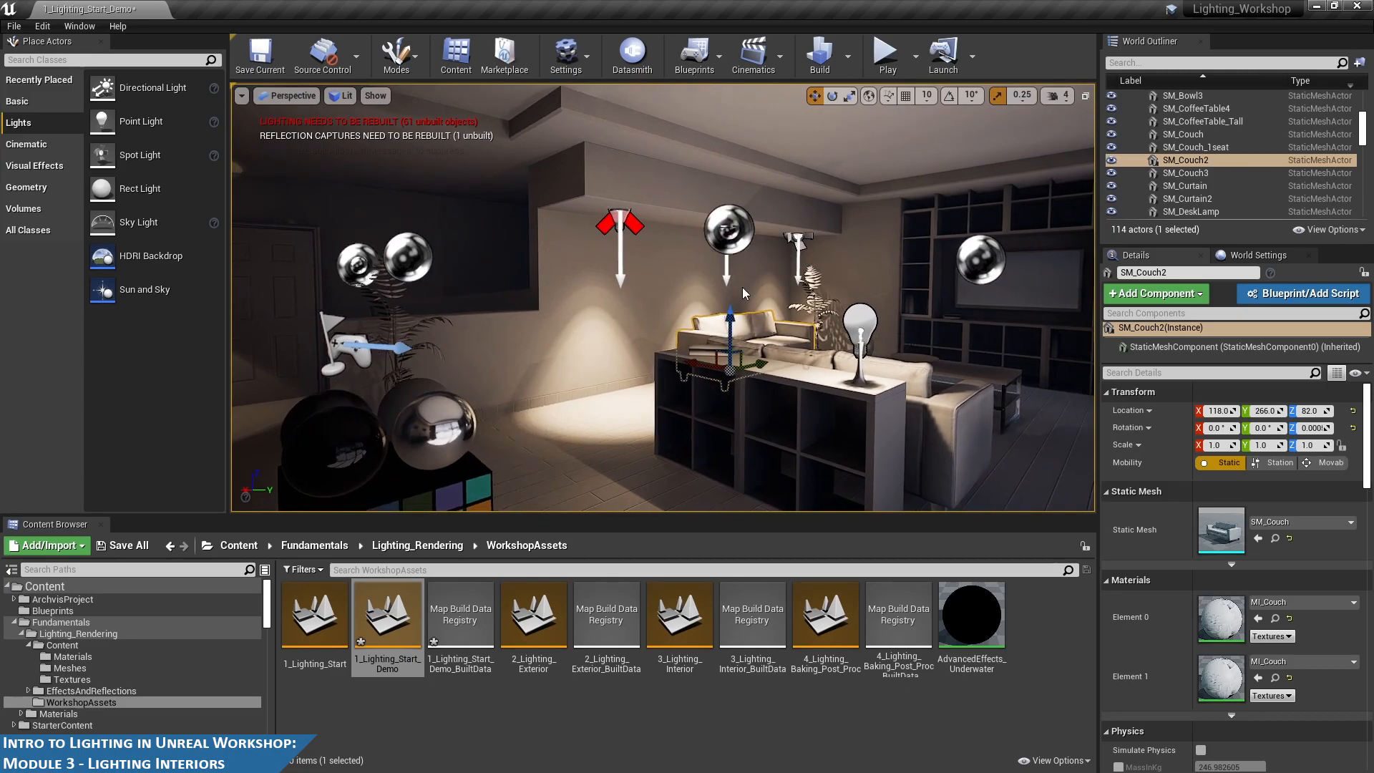
pyautogui.keyDown('alt'); pyautogui.moveTo(706, 293); pyautogui.dragTo(735, 289); pyautogui.keyUp('alt')
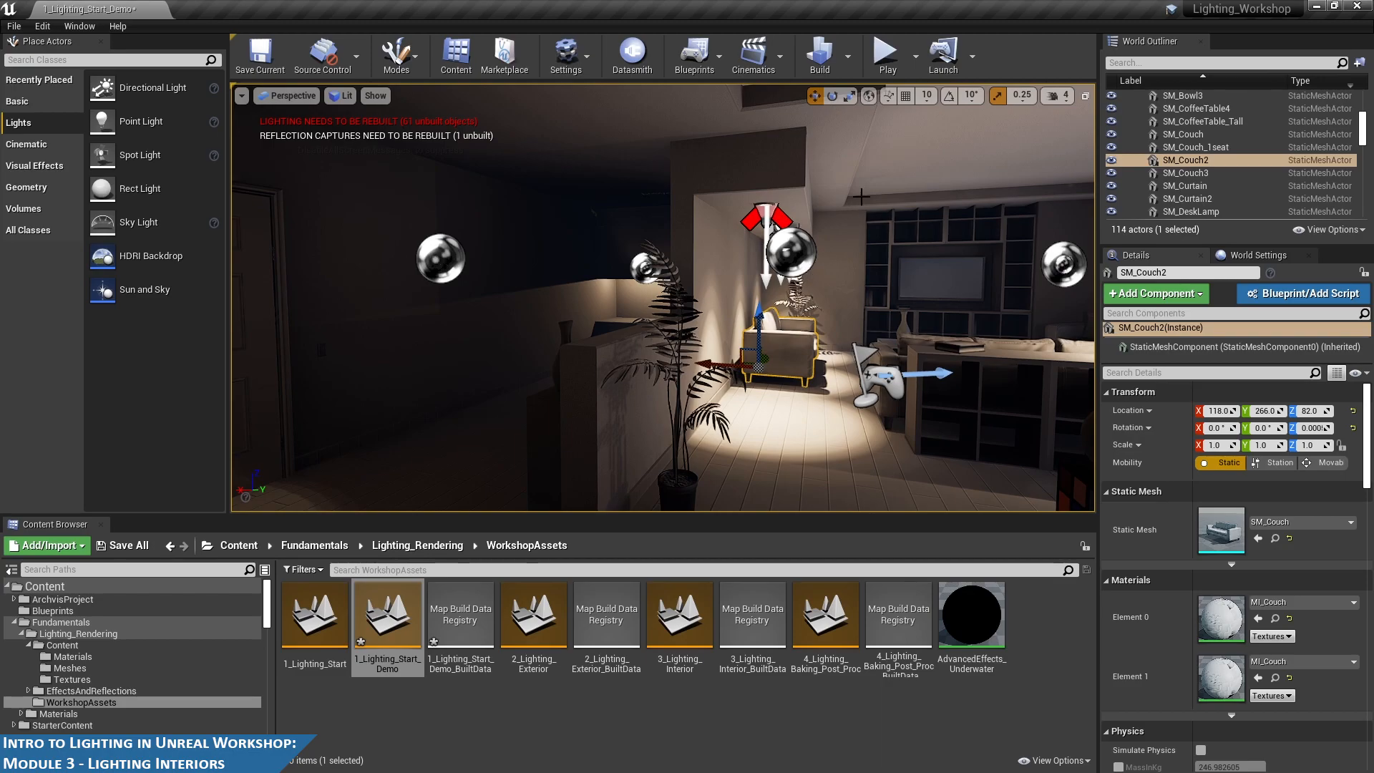
pyautogui.click(816, 60)
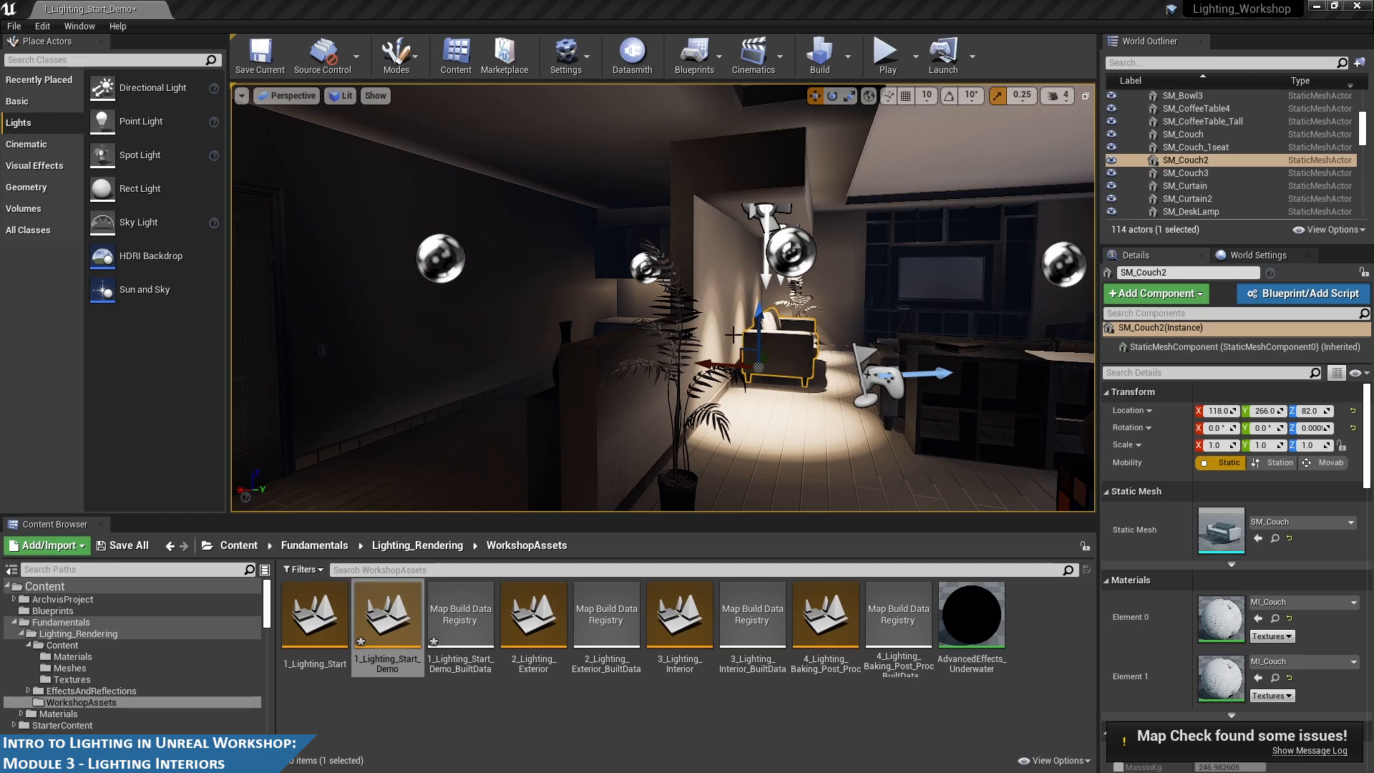
# - Examine the built lighting around the living room and under the kitchen cabinets
pyautogui.moveTo(759, 316); pyautogui.dragTo(759, 314)
pyautogui.hotkey('ctrl', 'z')
pyautogui.keyDown('alt'); pyautogui.moveTo(841, 281); pyautogui.dragTo(930, 281); pyautogui.keyUp('alt')
pyautogui.press('w')
pyautogui.moveTo(780, 270); pyautogui.dragTo(782, 235, button='right')
pyautogui.press('w')
pyautogui.keyDown('alt'); pyautogui.moveTo(782, 234); pyautogui.dragTo(808, 227); pyautogui.keyUp('alt')
pyautogui.scroll(-6, 847, 340)
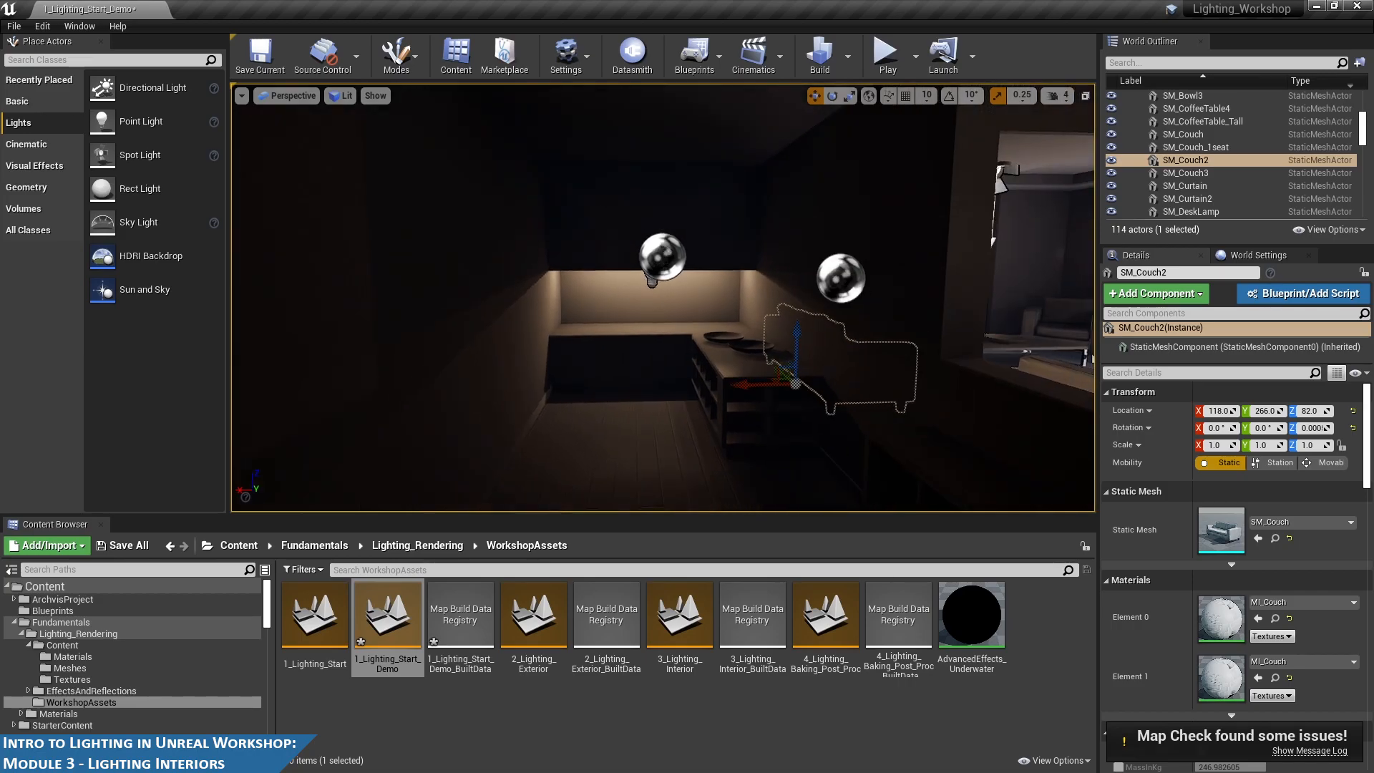
pyautogui.keyDown('alt'); pyautogui.moveTo(847, 341); pyautogui.dragTo(751, 345); pyautogui.keyUp('alt')
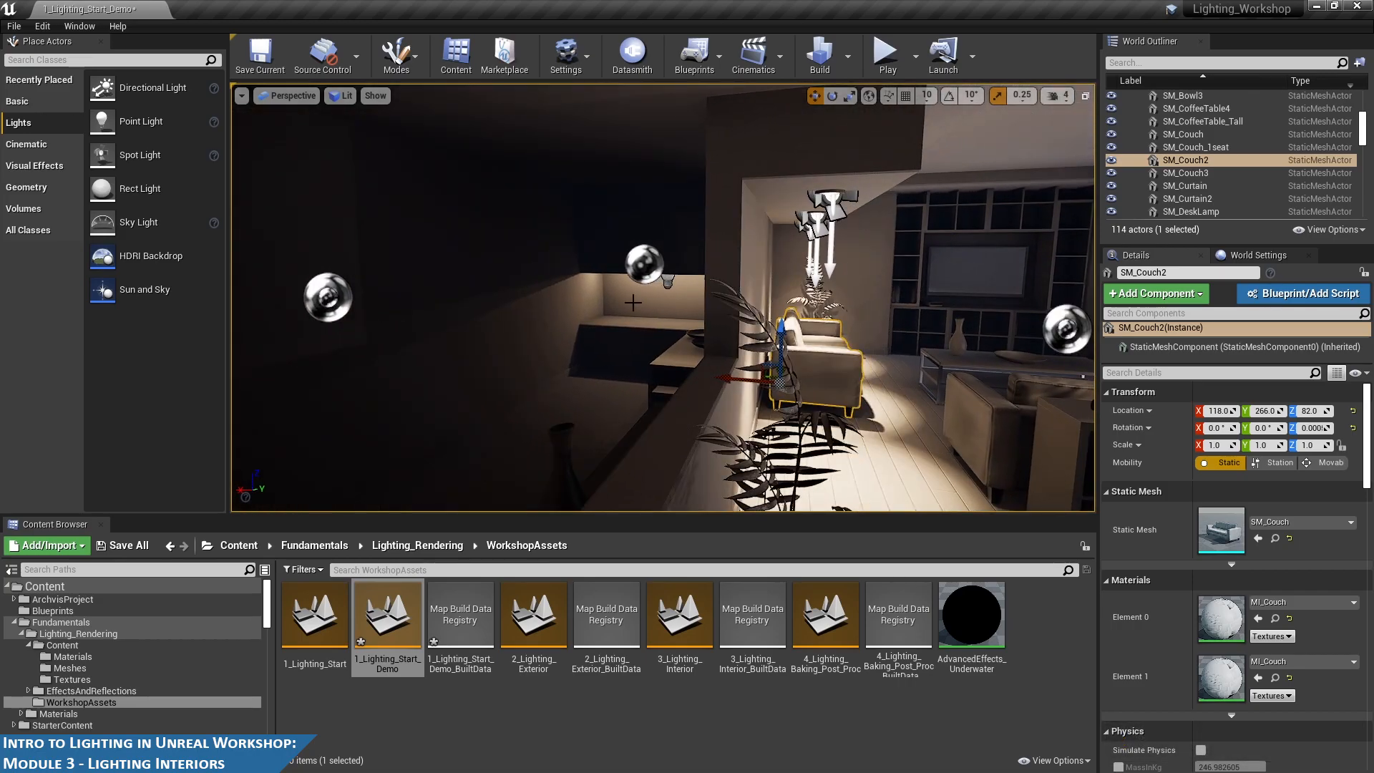
pyautogui.scroll(2, 548, 323)
pyautogui.moveTo(628, 203)
pyautogui.keyDown('alt'); pyautogui.mouseDown()
pyautogui.moveTo(685, 209)
pyautogui.moveTo(648, 204)
pyautogui.mouseUp(); pyautogui.keyUp('alt')
pyautogui.scroll(4, 628, 202)
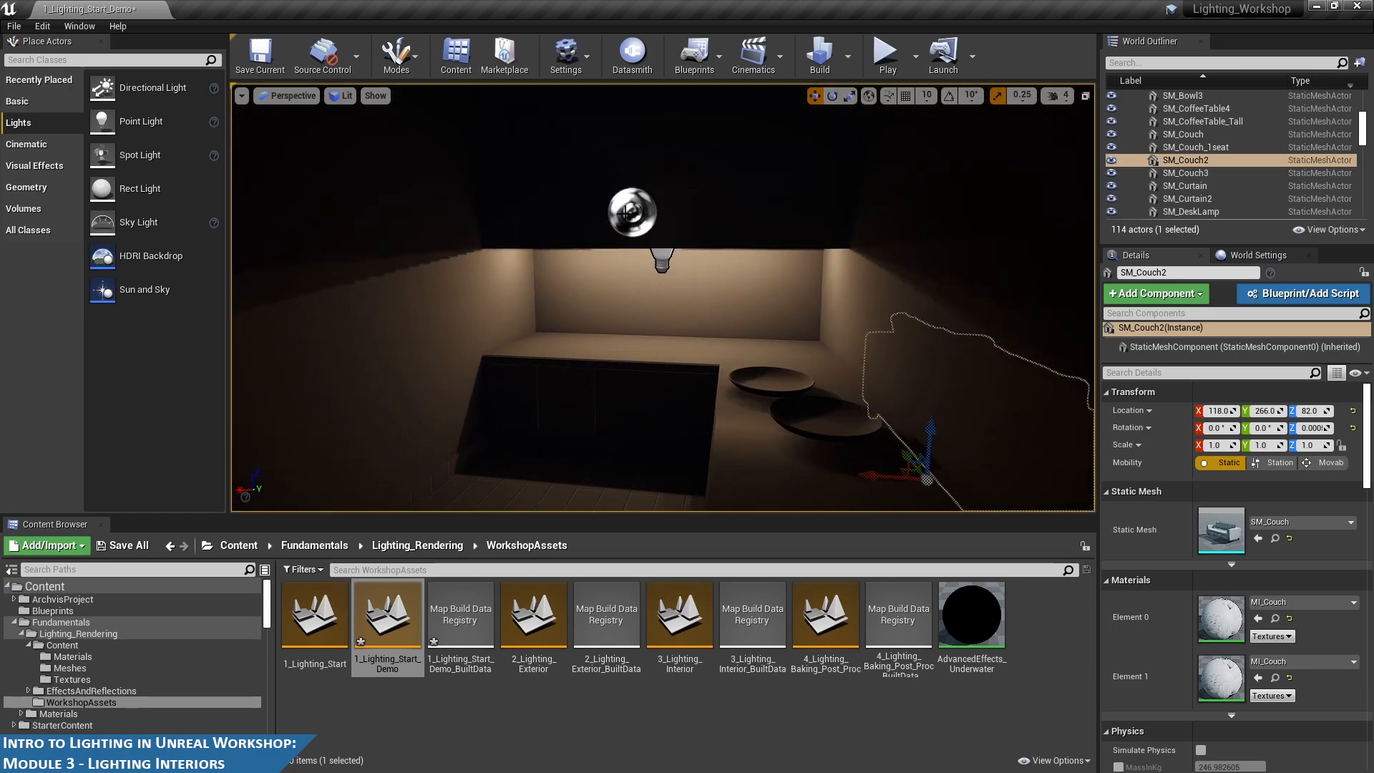
# - Try lowering the kitchen point light slightly below the cabinets, to a height of about 209
pyautogui.click(664, 260)
pyautogui.keyDown('alt'); pyautogui.moveTo(591, 288); pyautogui.dragTo(441, 296); pyautogui.keyUp('alt')
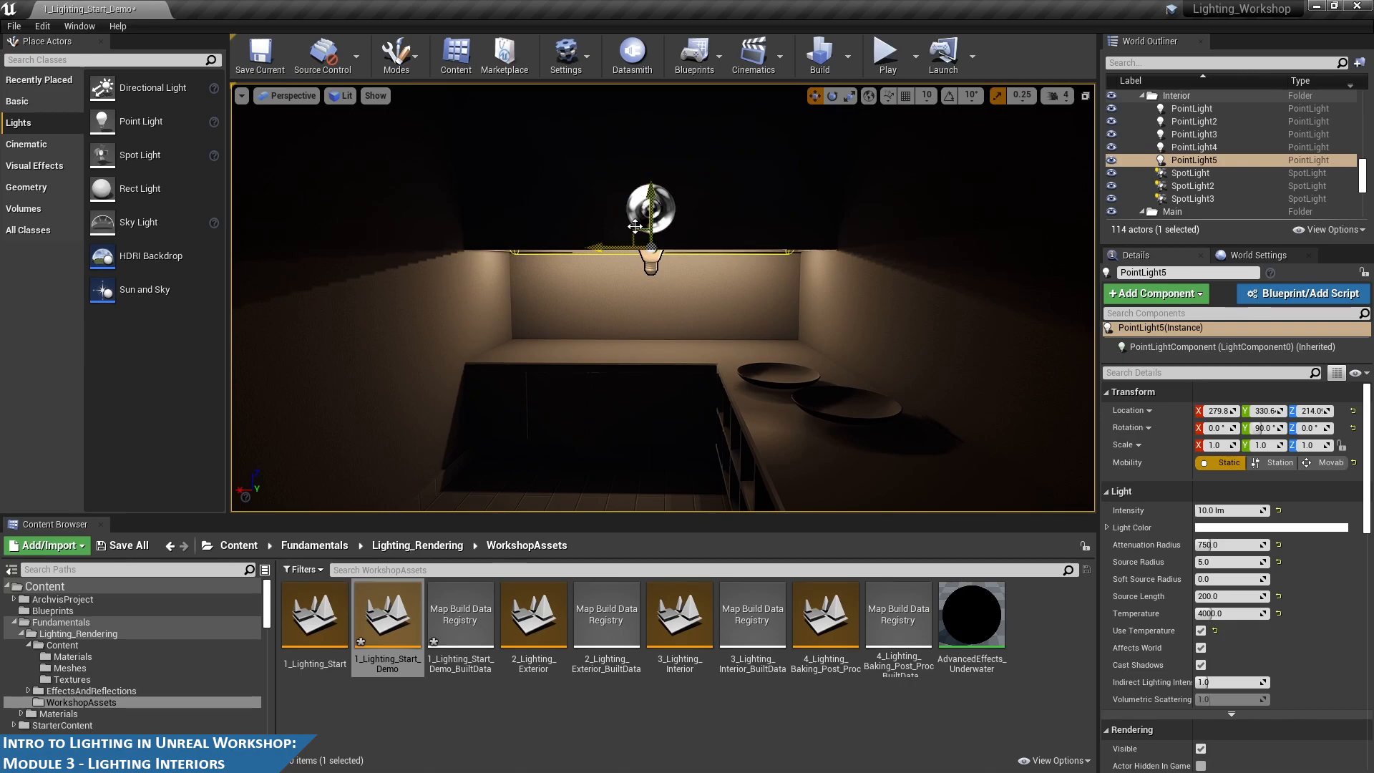
pyautogui.moveTo(652, 199); pyautogui.dragTo(653, 206)
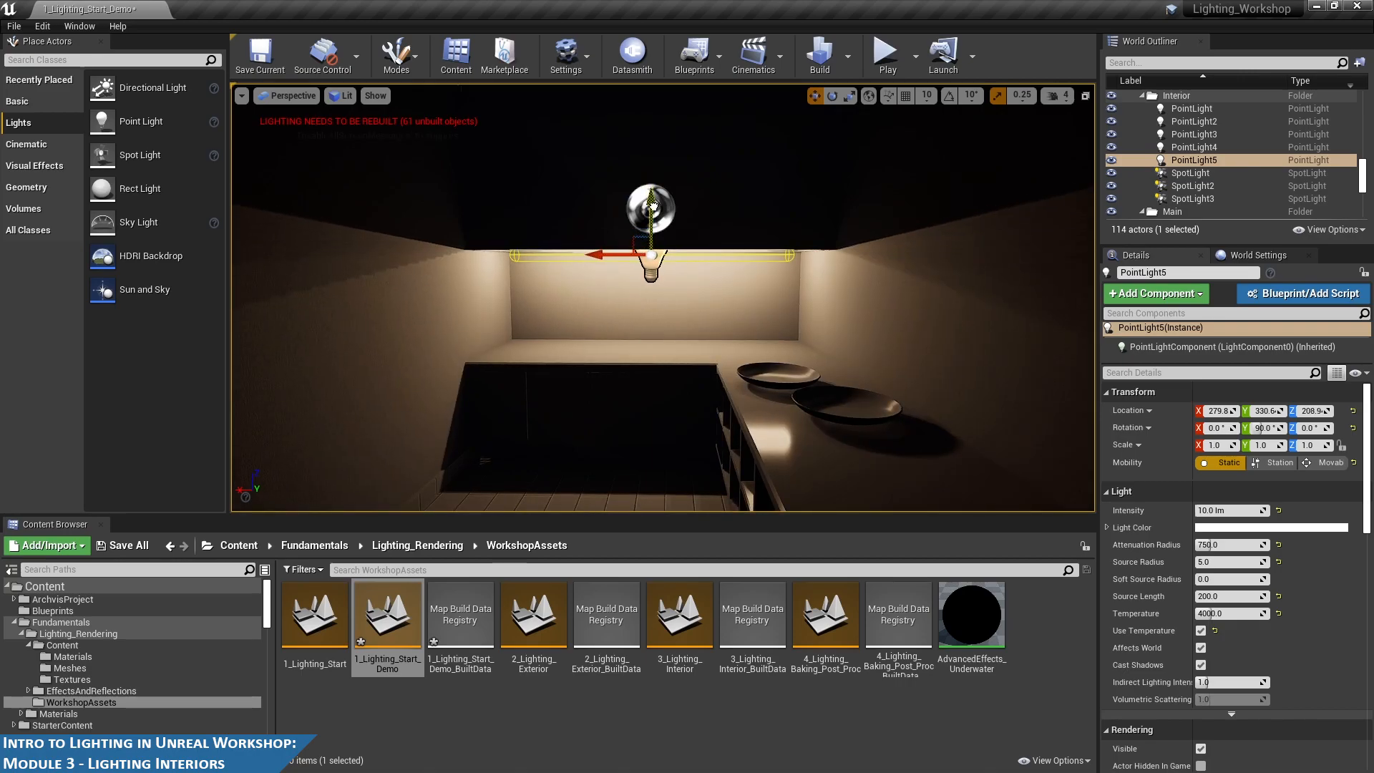
pyautogui.scroll(-3, 598, 310)
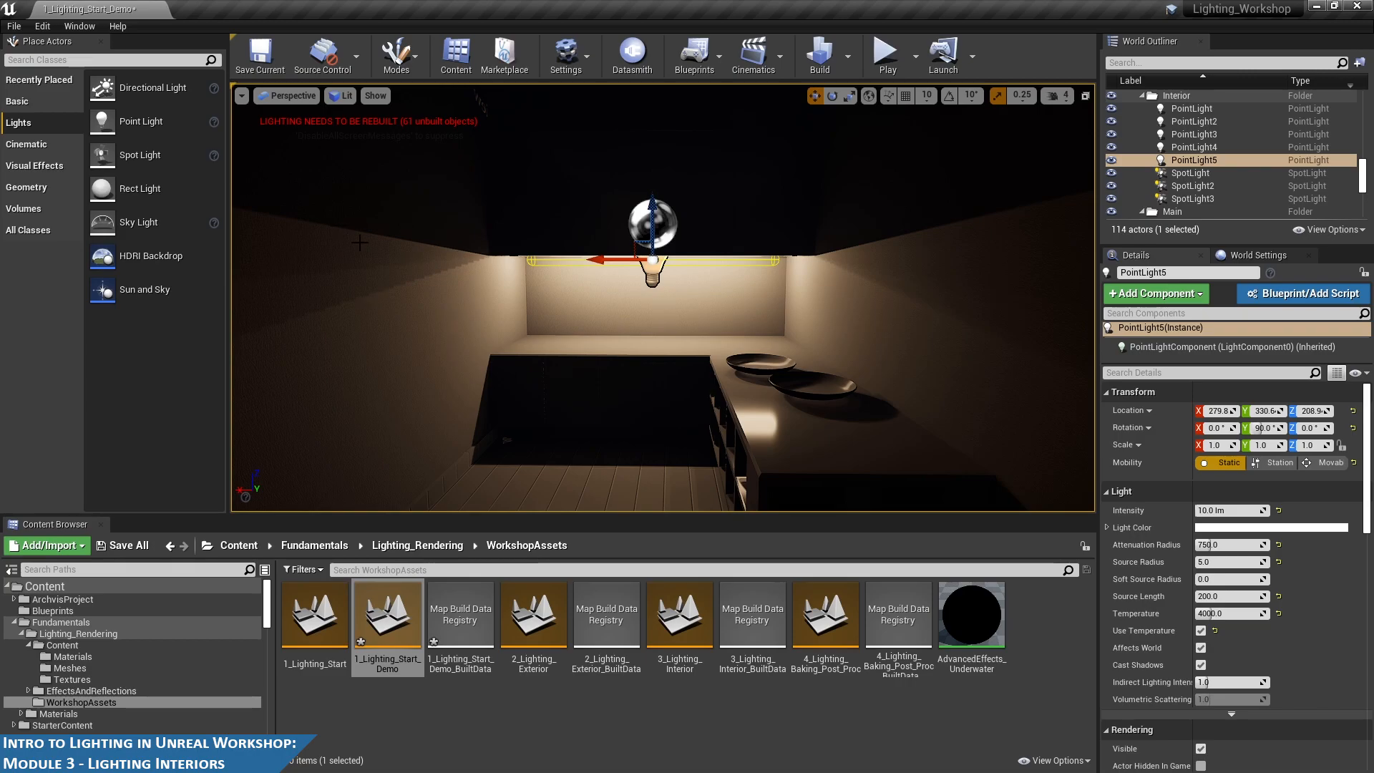
pyautogui.scroll(-2, 806, 348)
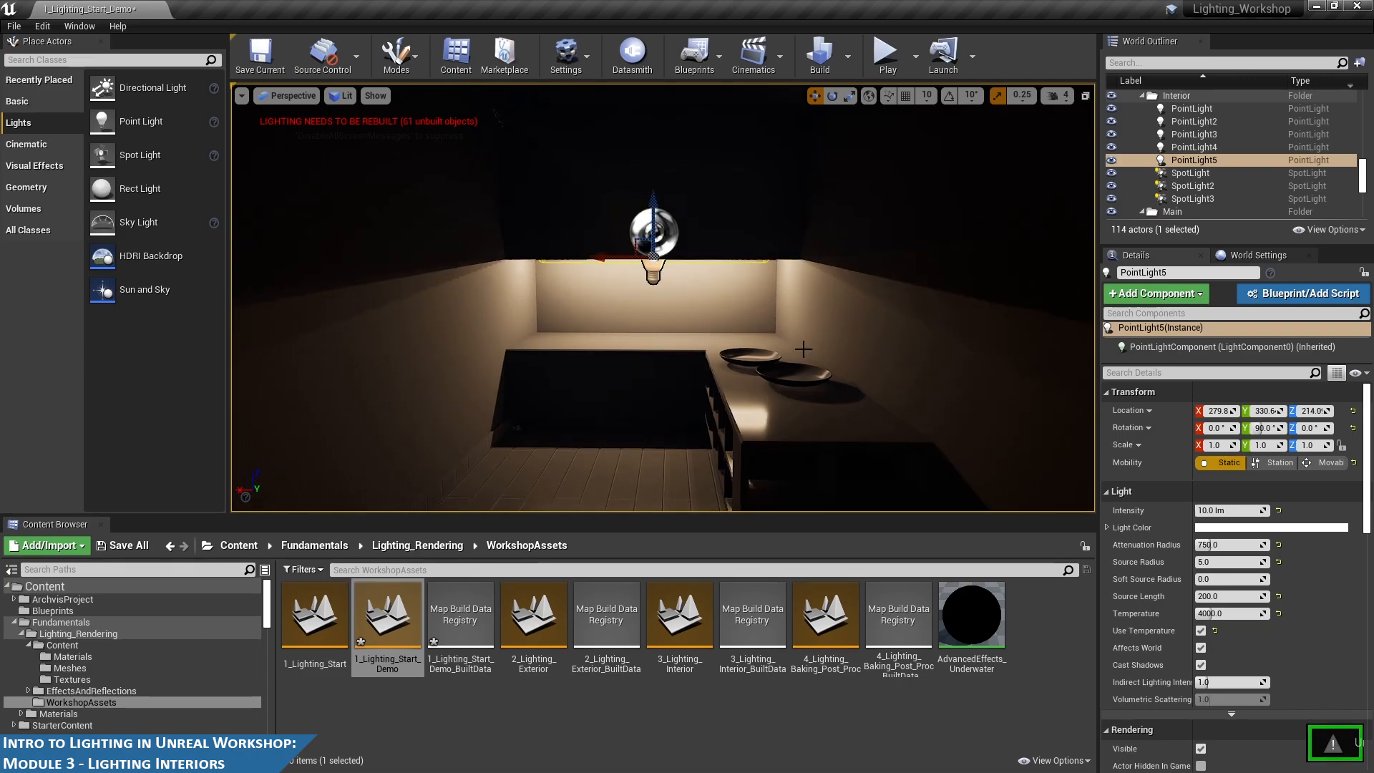
pyautogui.hotkey('ctrl', 'z')
pyautogui.press('f')
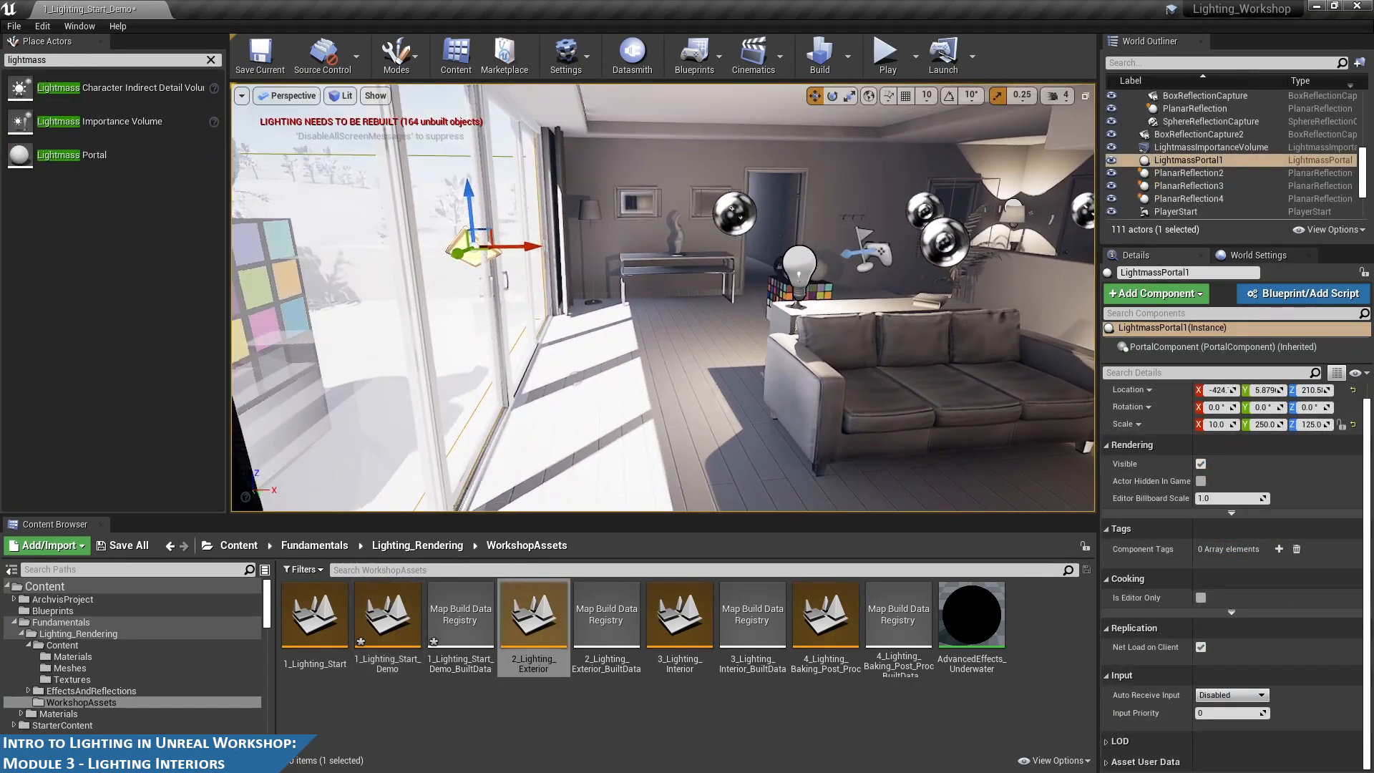
# - Rebuild the level's lighting with the Lightmass portal in place and save all levels and assets
pyautogui.click(821, 58)
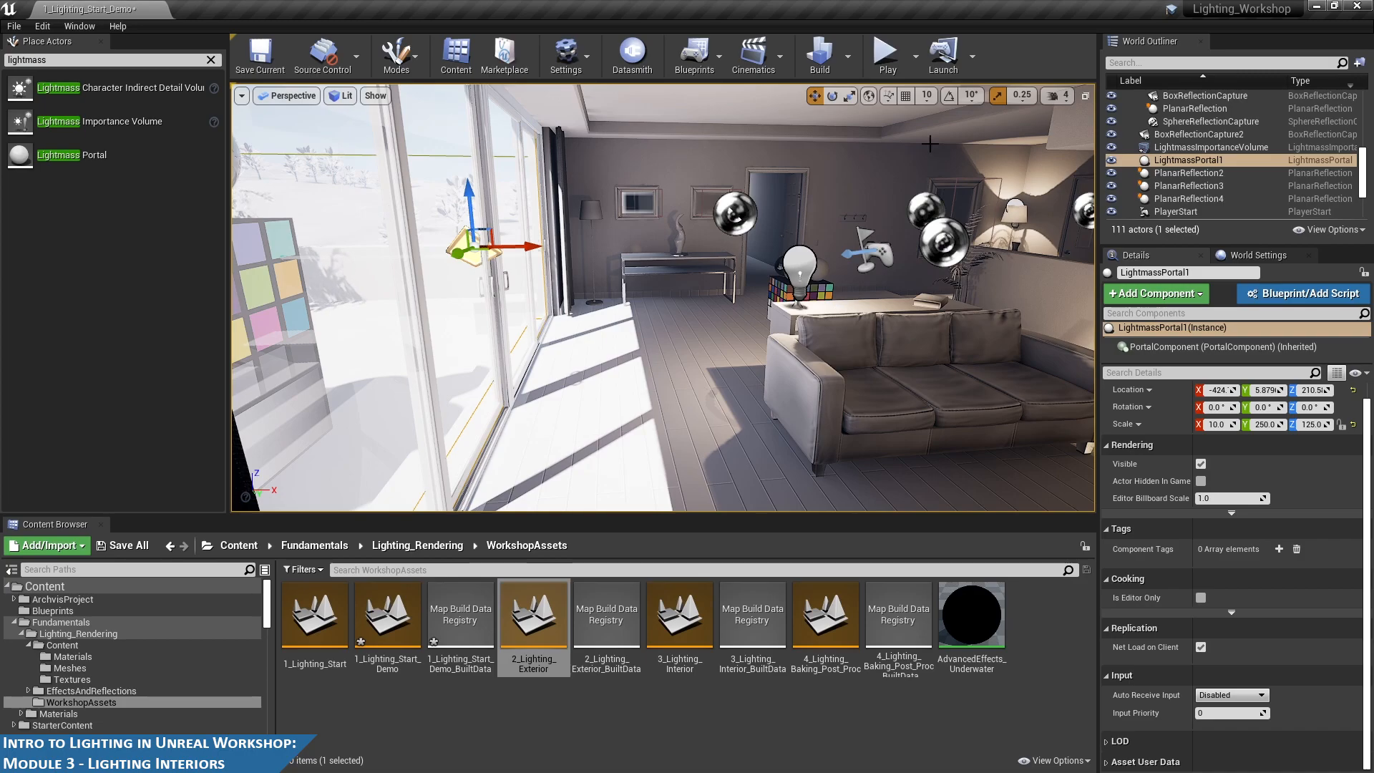
pyautogui.click(211, 60)
pyautogui.click(15, 27)
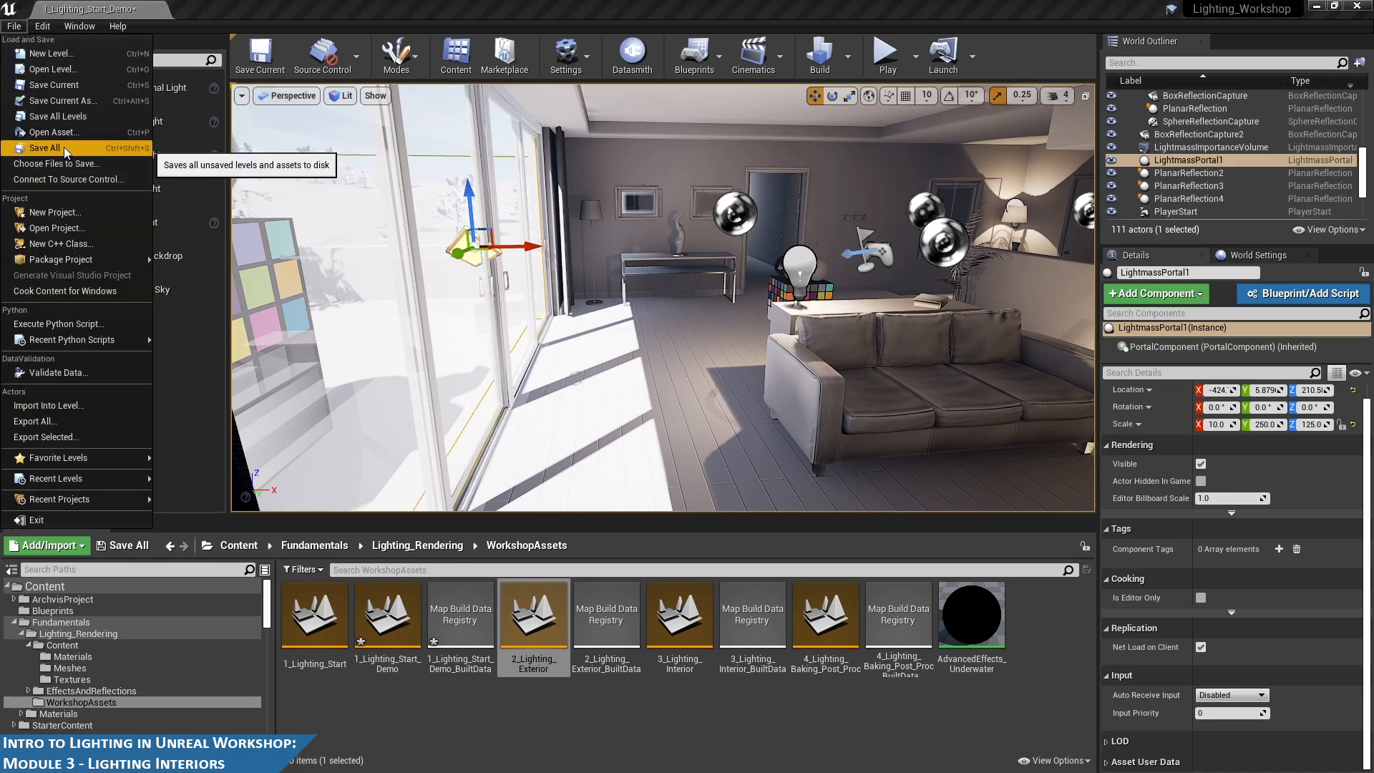
pyautogui.click(50, 147)
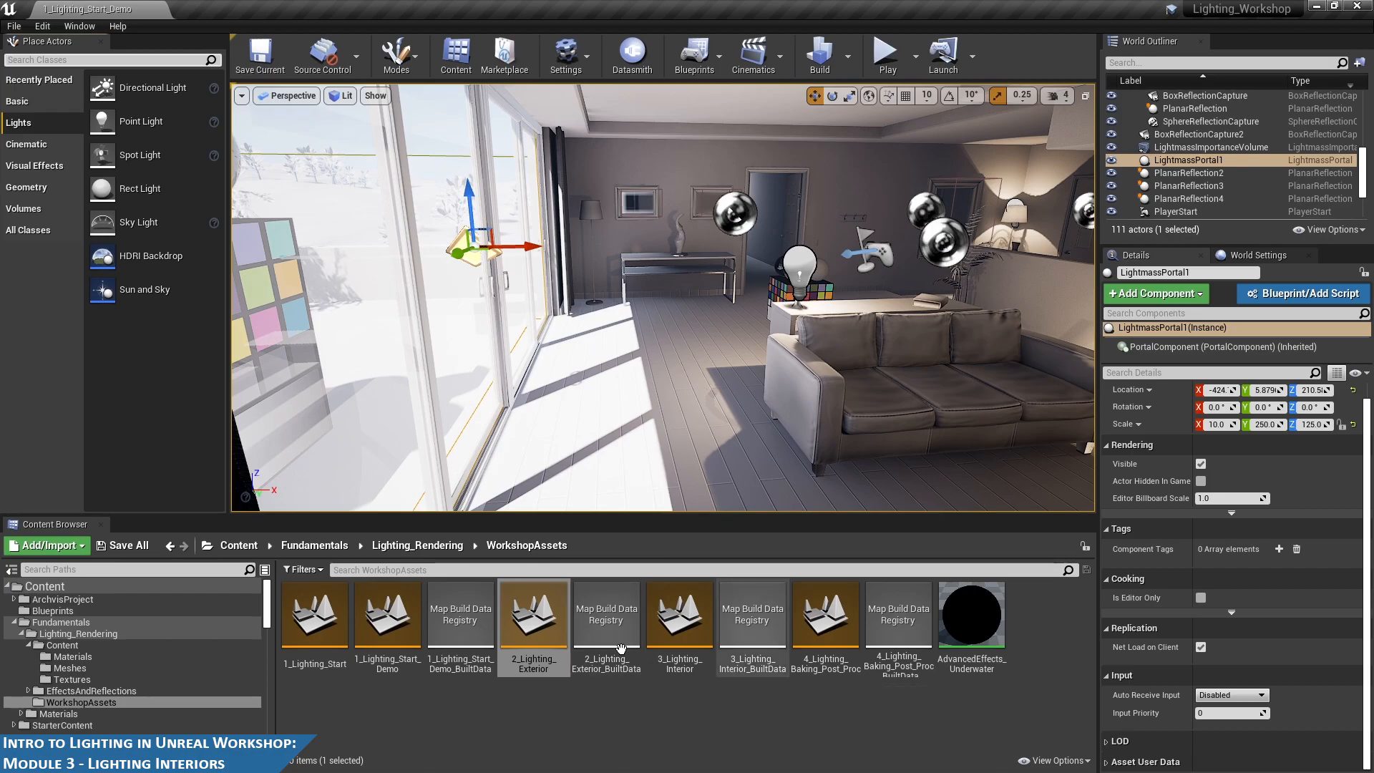
# - Locate the 3_Lighting_Interior and 4_Lighting_Baking_Post_Proc levels, and switch to the project library in the Epic Games Launcher
pyautogui.click(659, 664)
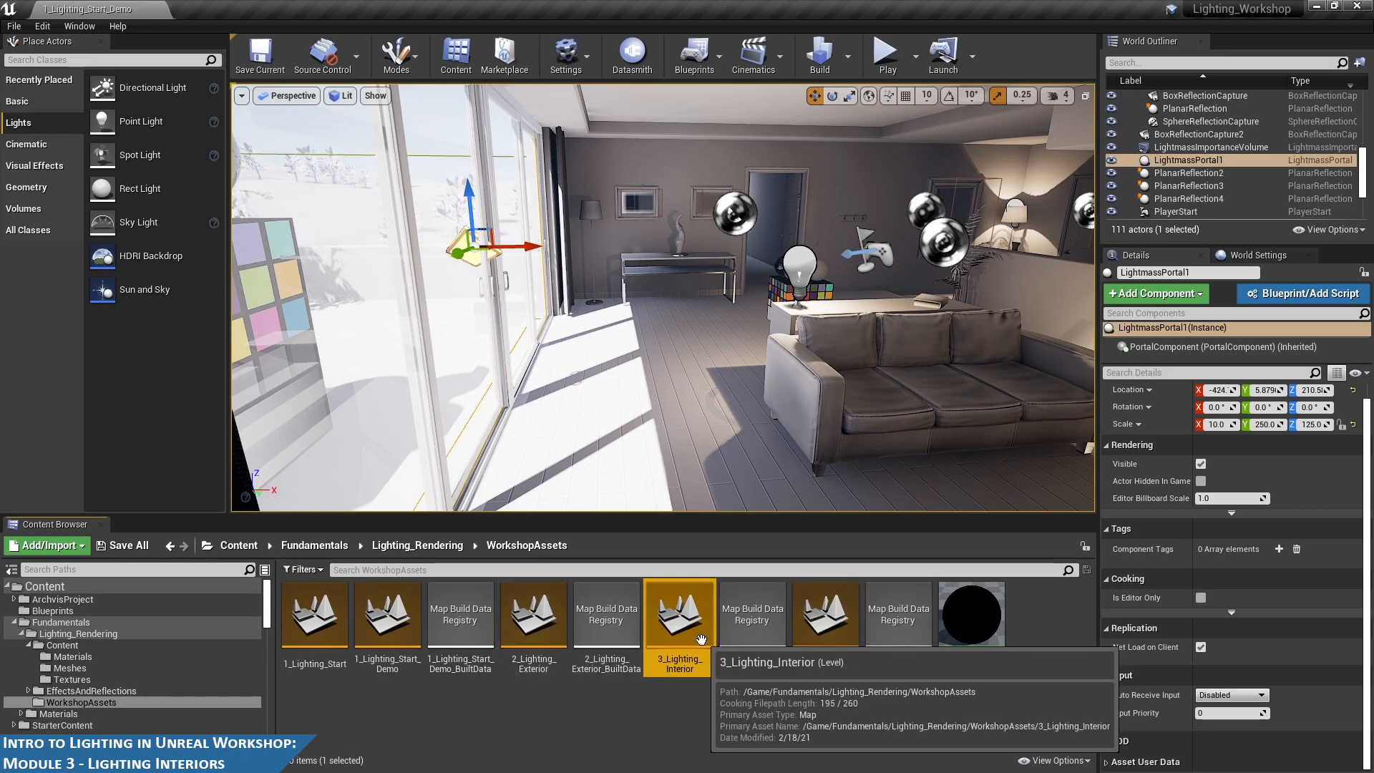
pyautogui.click(827, 639)
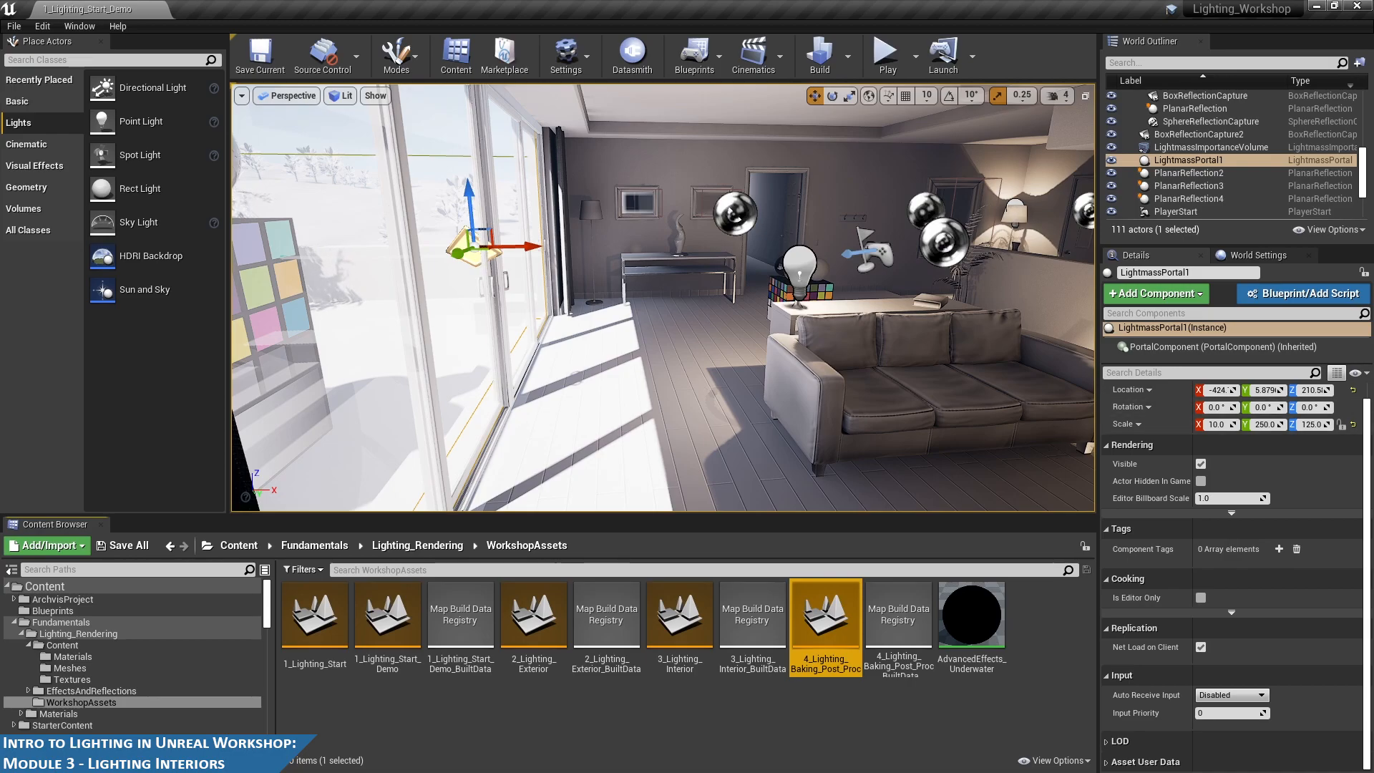
pyautogui.hotkey('alt', 'Tab')
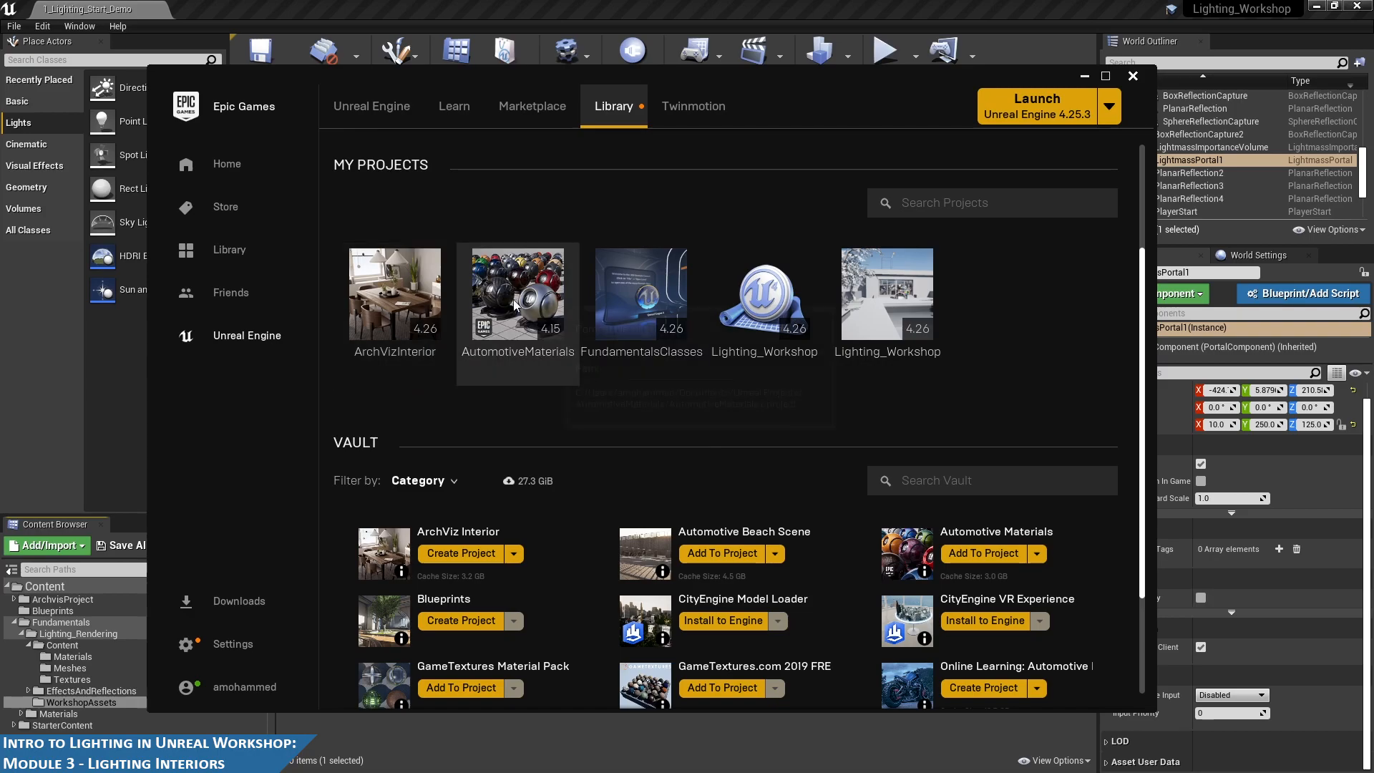
# - Return to the Unreal Editor and open the 3_Lighting_Interior level to view its finished living room
pyautogui.click(979, 7)
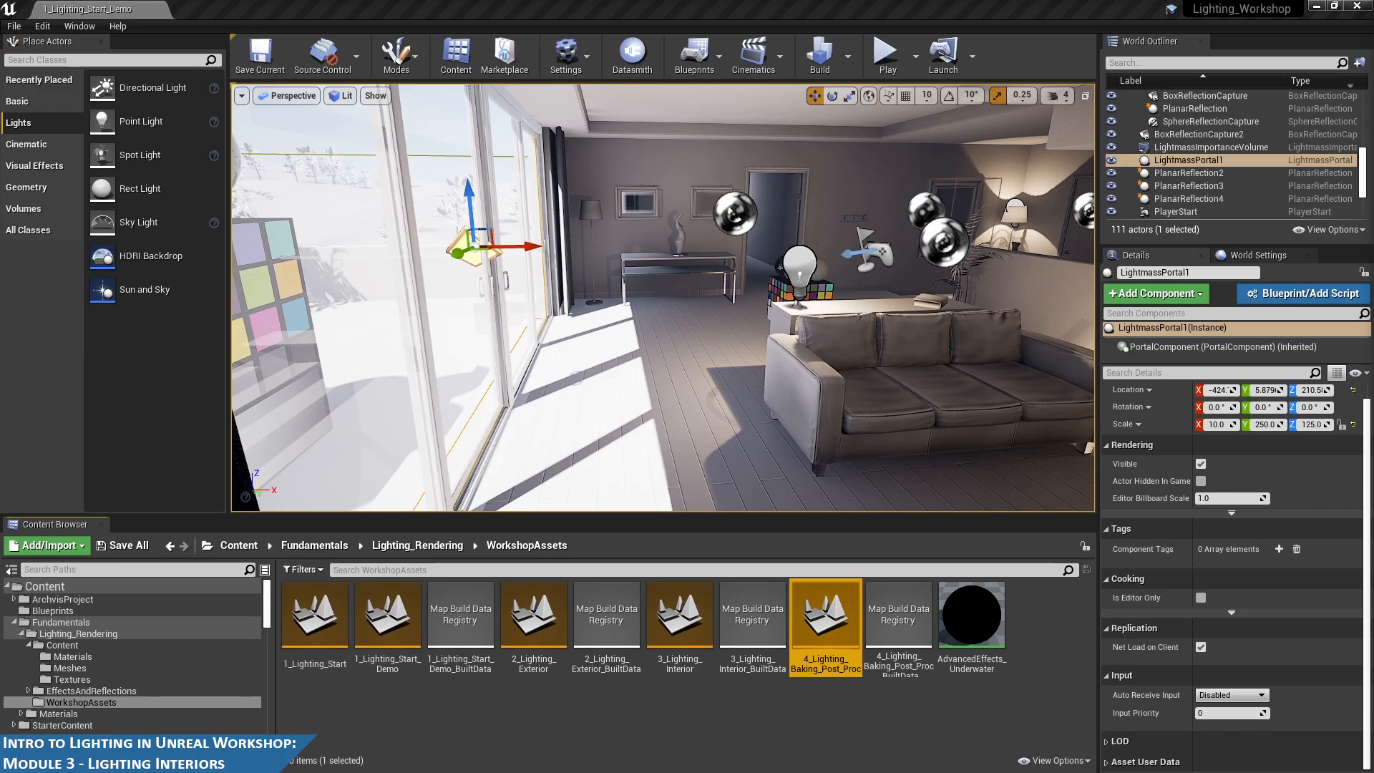
pyautogui.moveTo(657, 659); pyautogui.dragTo(723, 660)
pyautogui.doubleClick(667, 638)
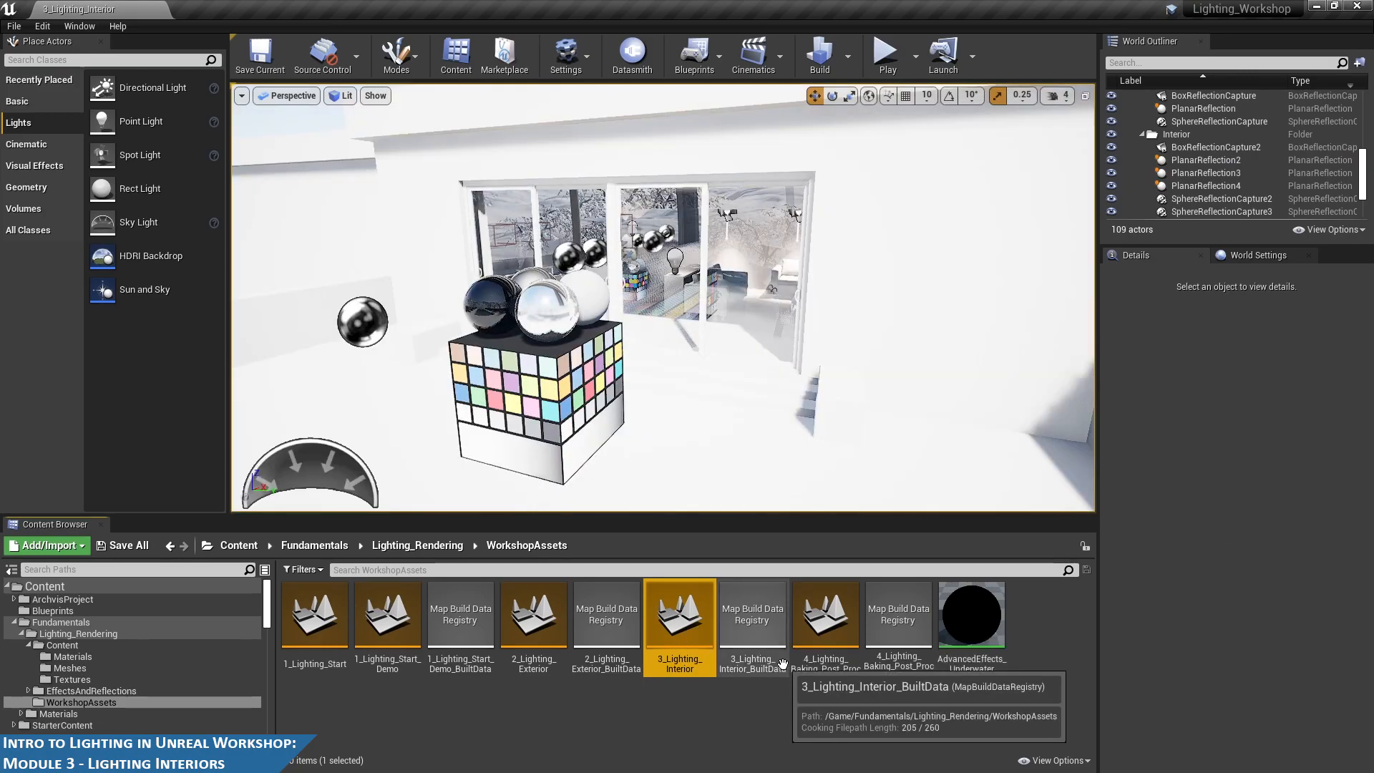
pyautogui.moveTo(733, 240); pyautogui.dragTo(701, 232, button='right')
pyautogui.press('w')
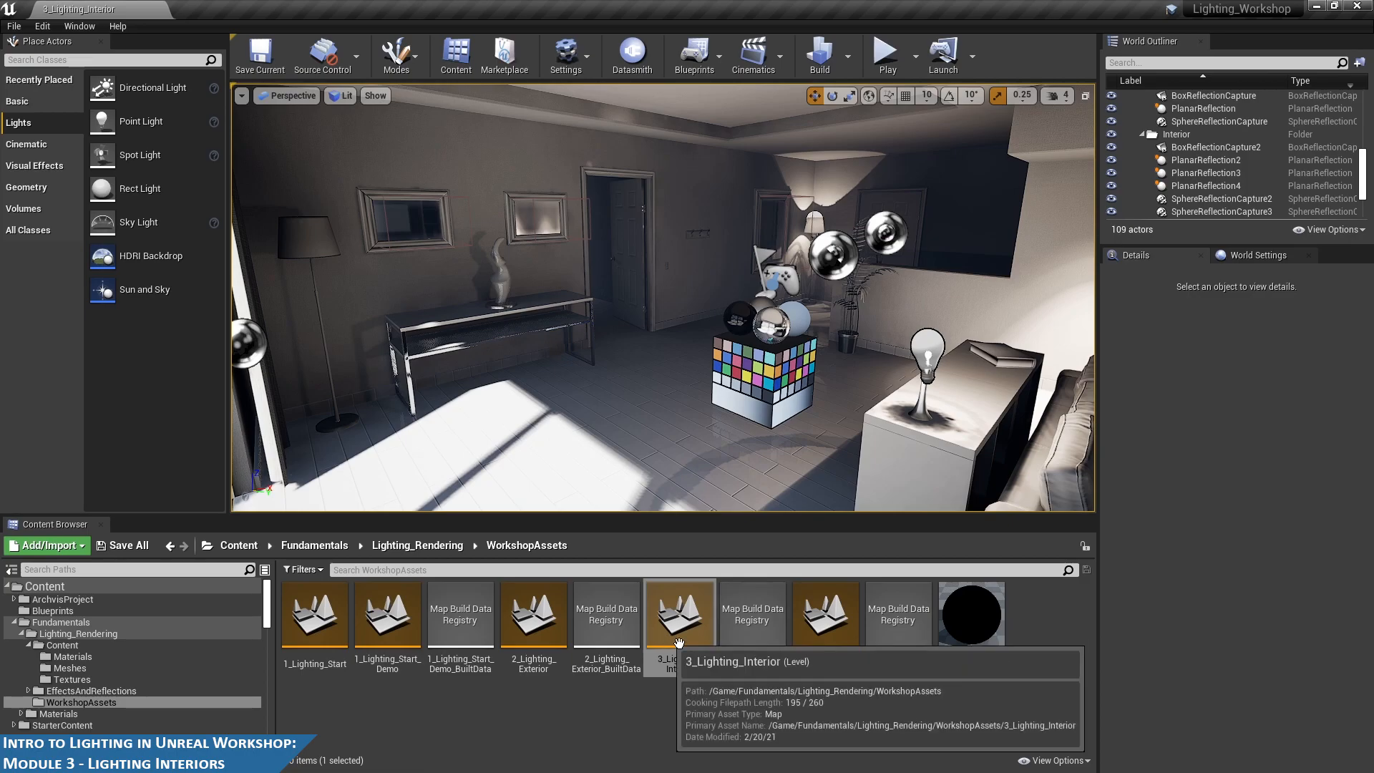
# - Examine the settings of PlanarReflection2 in the Interior folder and locate the 2_Lighting_Exterior level
pyautogui.click(1224, 160)
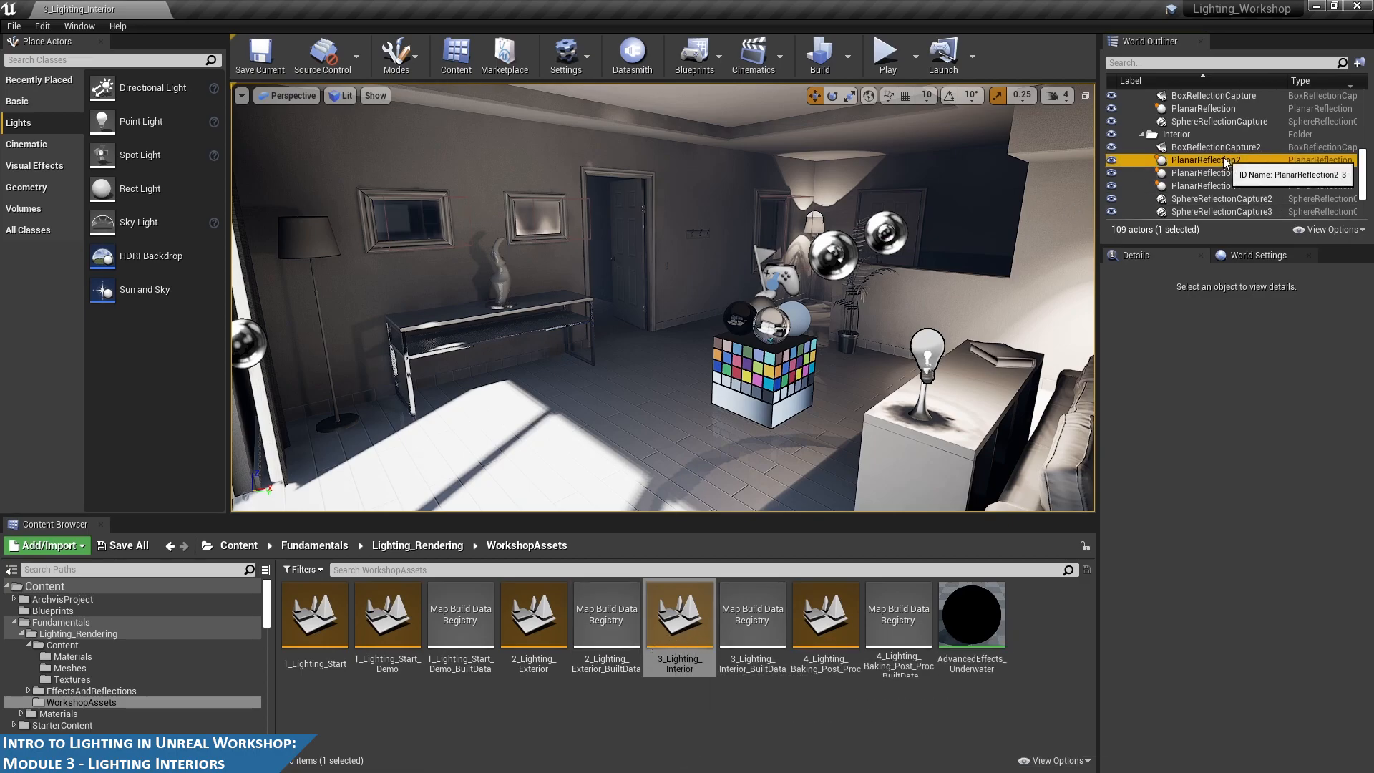
pyautogui.scroll(-2, 1245, 663)
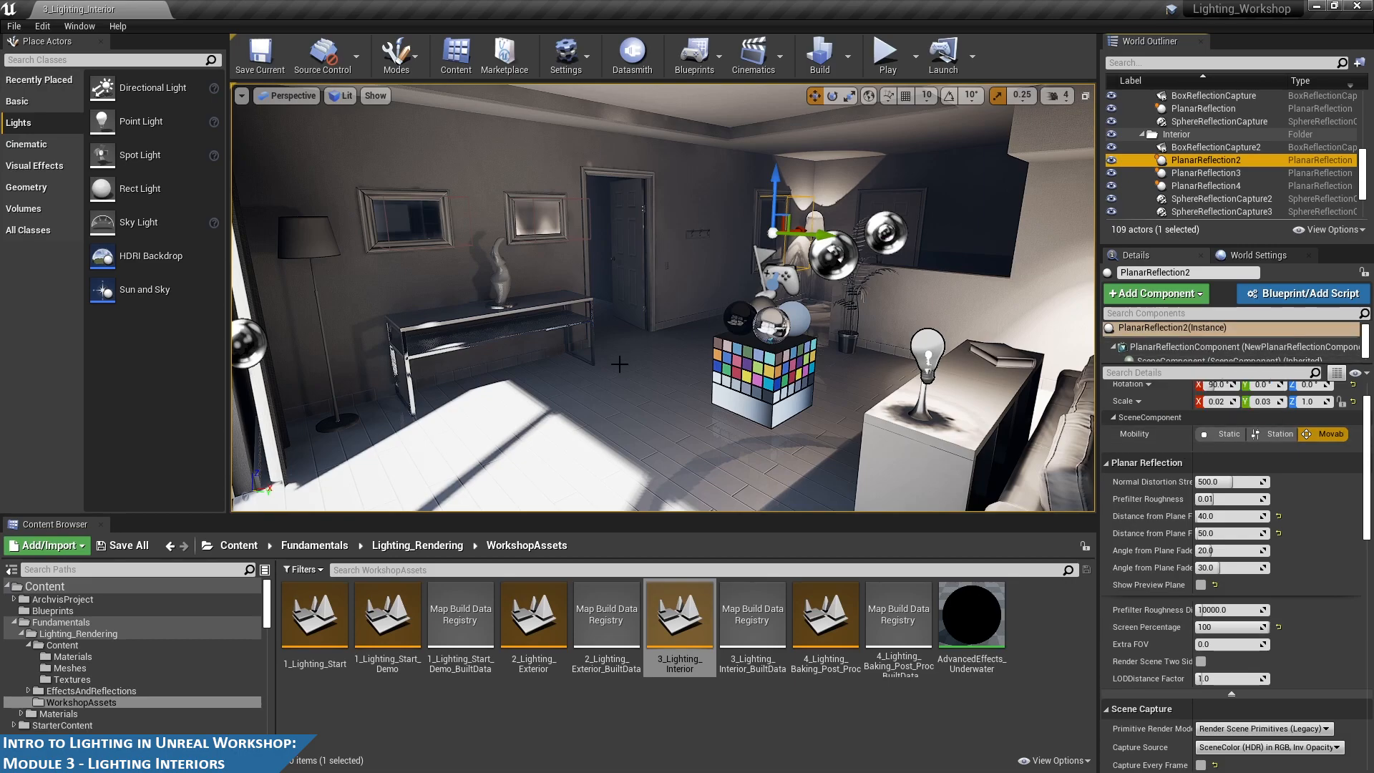
pyautogui.click(533, 640)
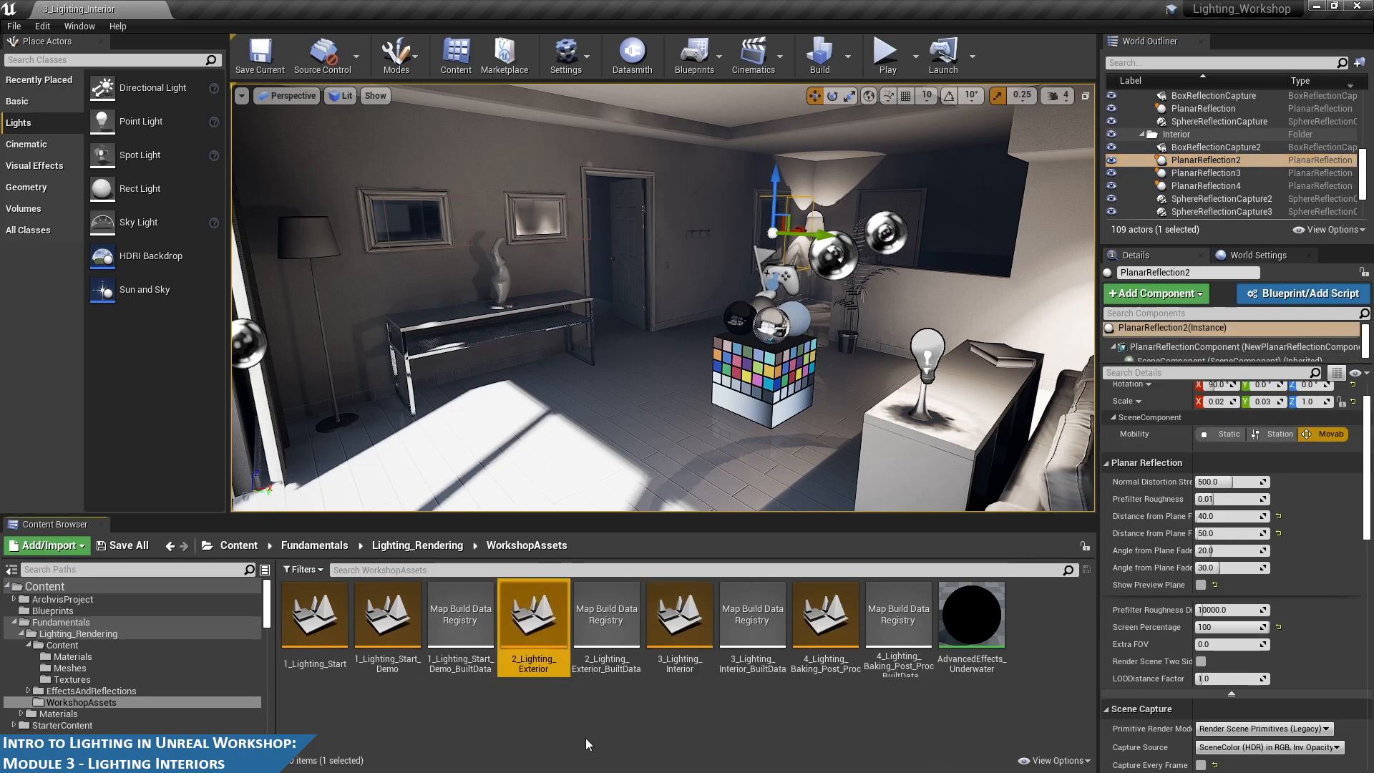
# - Reopen the 1_Lighting_Start_Demo level and enable color temperature on the interior point light behind the sofa, setting it to 4500
pyautogui.doubleClick(382, 633)
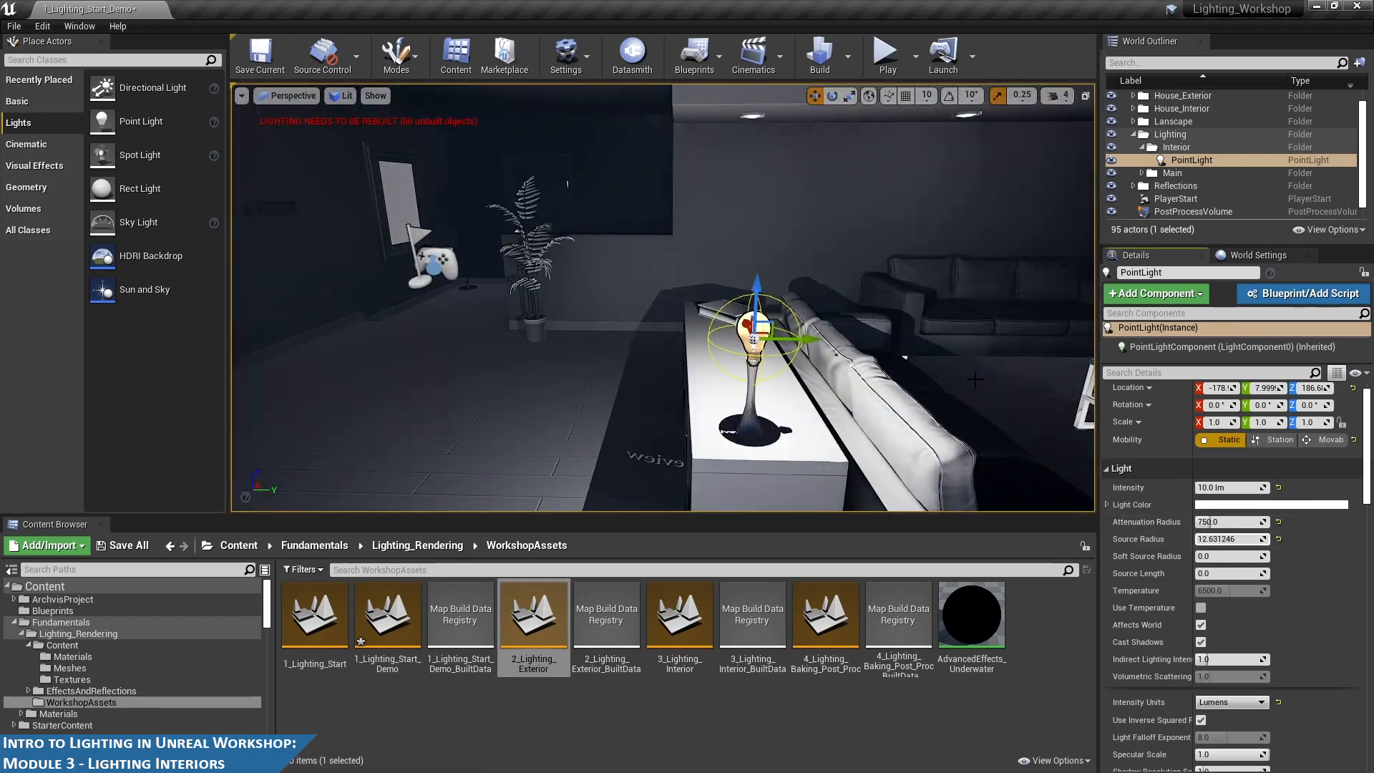
pyautogui.click(1201, 608)
pyautogui.click(1246, 591)
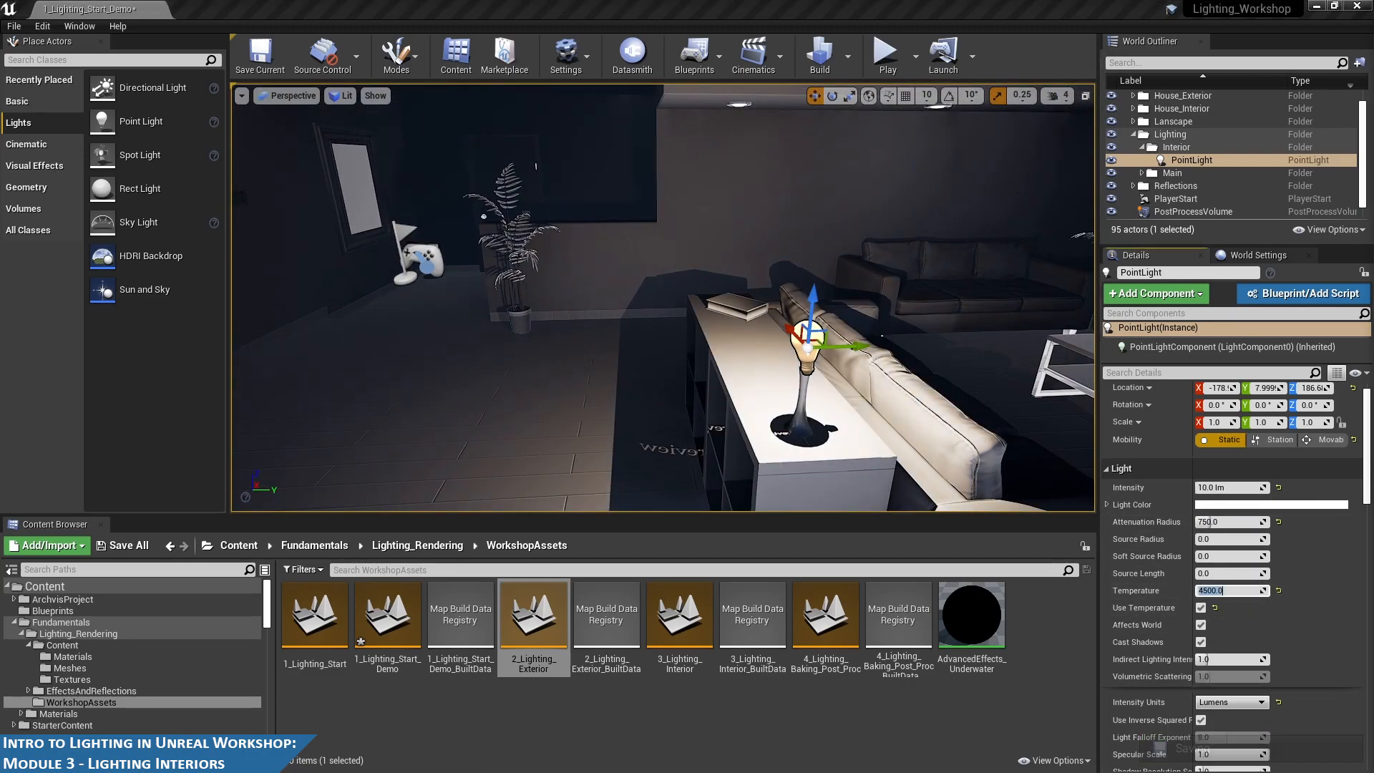